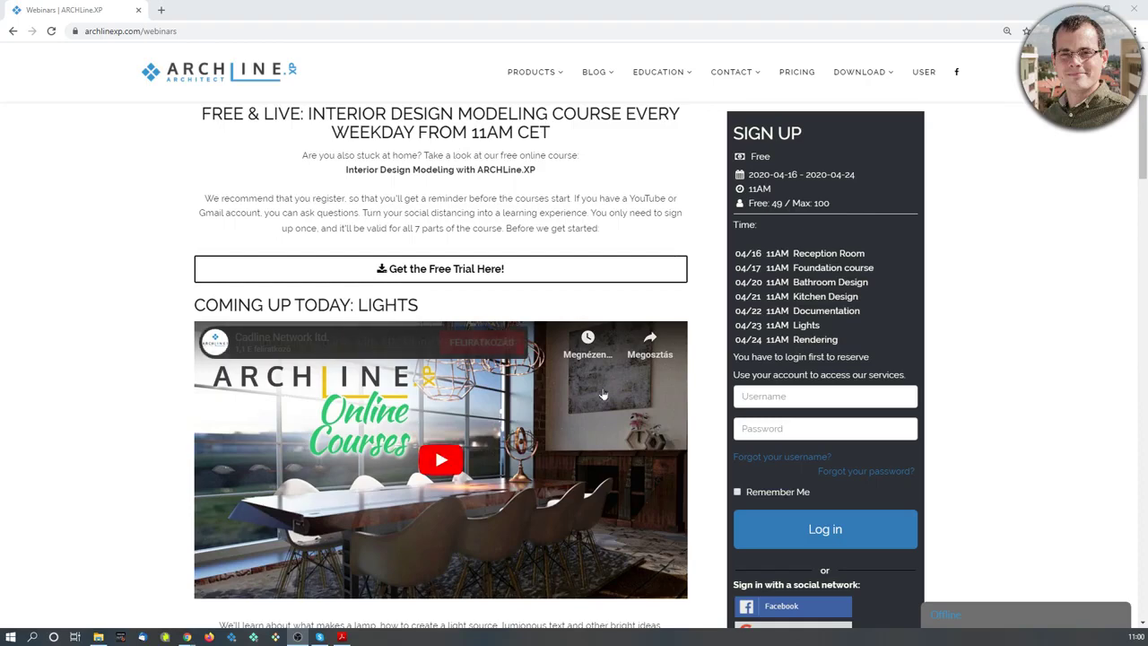
Review the webinar page, covering today's Lights session and the previous Interior Design Modeling episodes
scroll(603, 376, down, 5)
scroll(602, 376, down, 2)
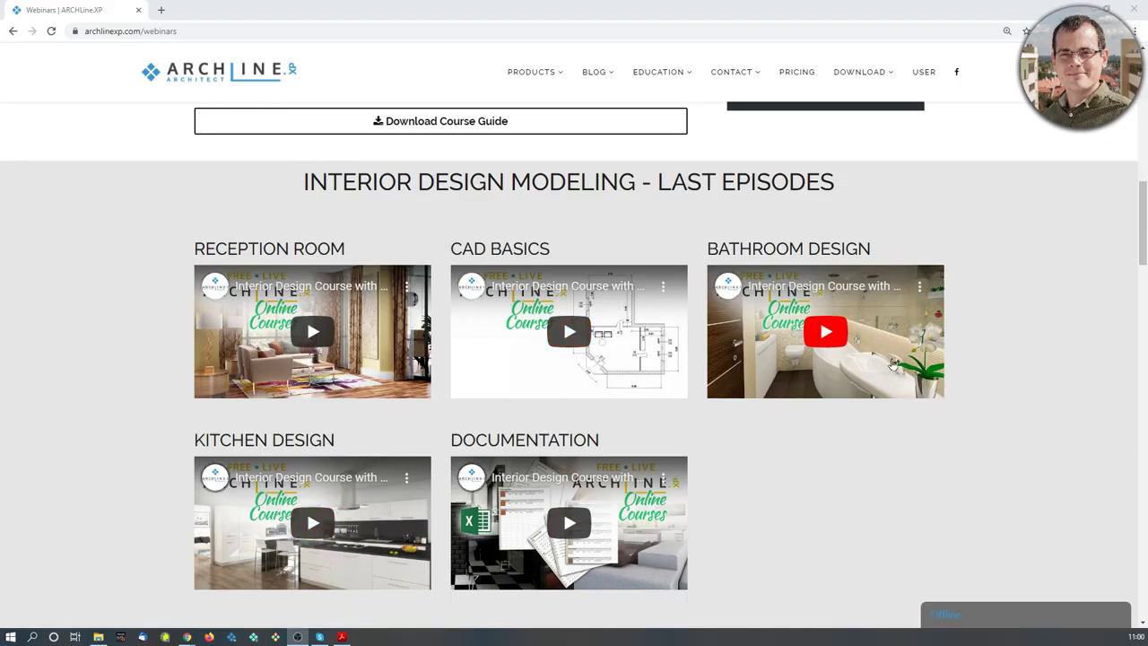
scroll(894, 359, up, 6)
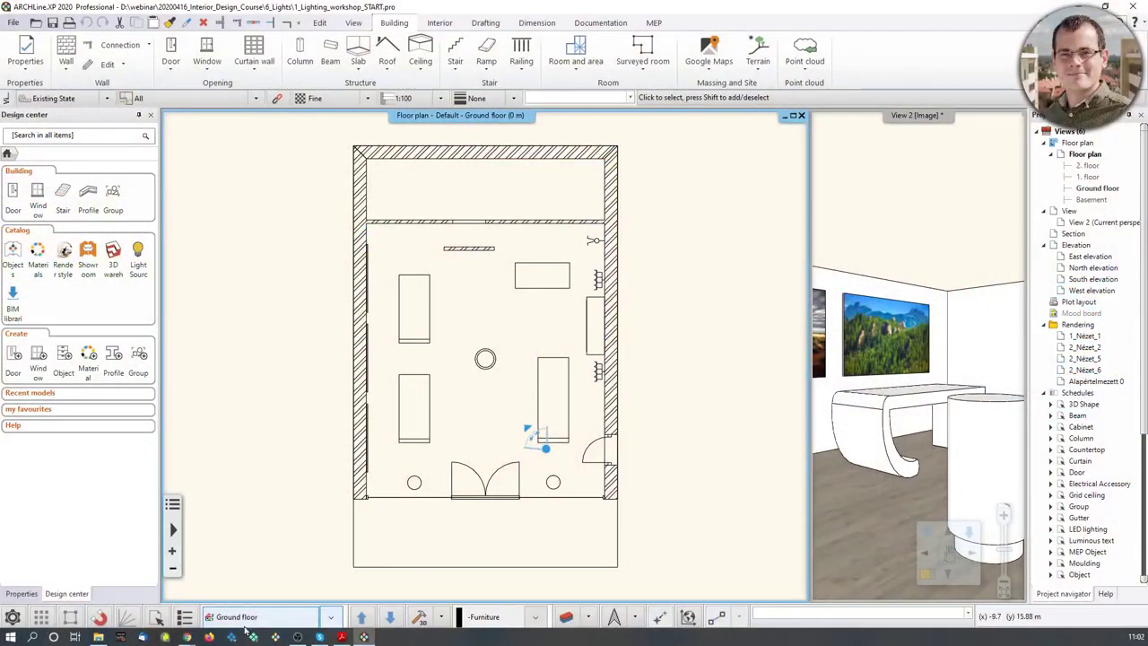
mouse_move(188, 635)
click(260, 592)
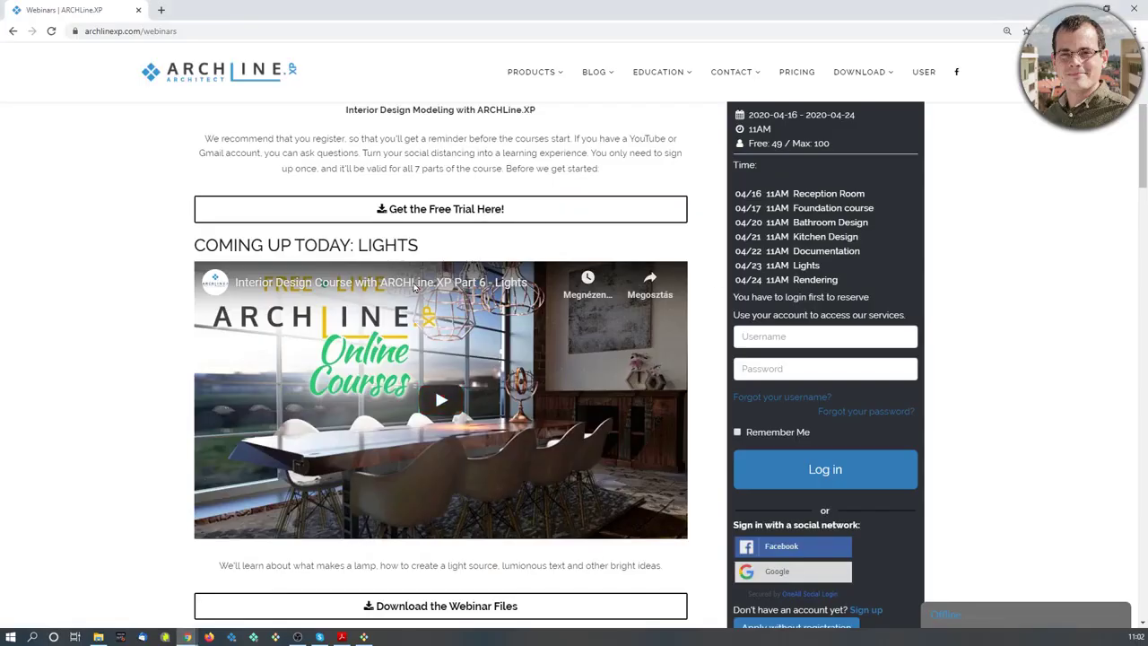
scroll(367, 502, down, 2)
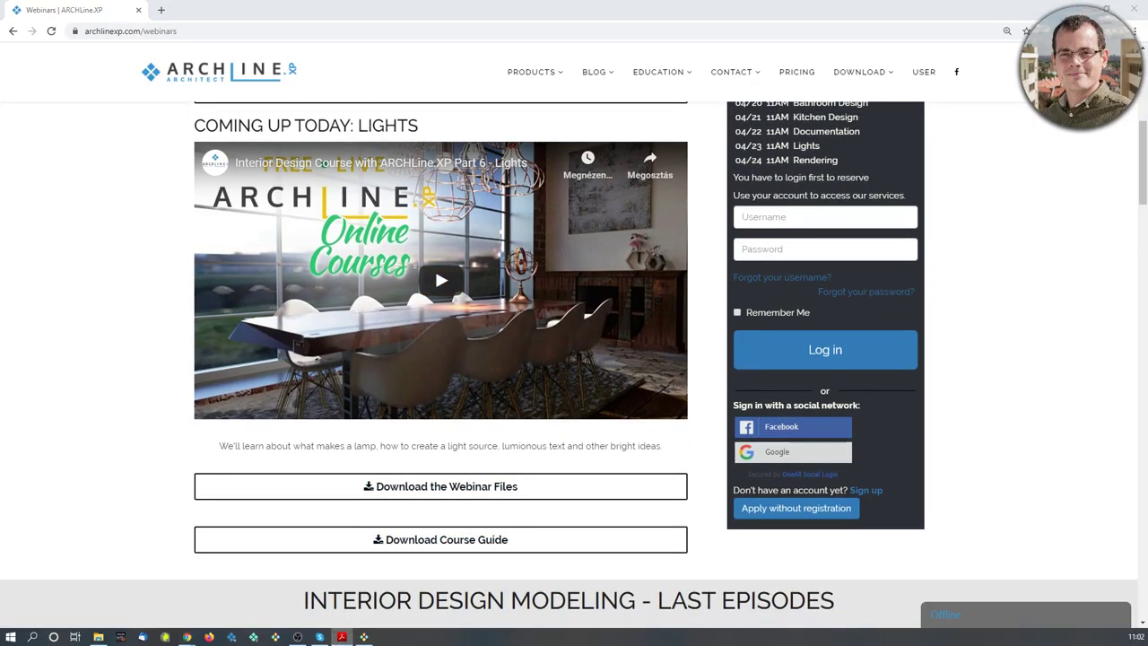
Switch to Adobe Acrobat Reader and read the course guide's section 6.1.1 on placing lamps on the floor plan
click(340, 637)
scroll(412, 359, down, 5)
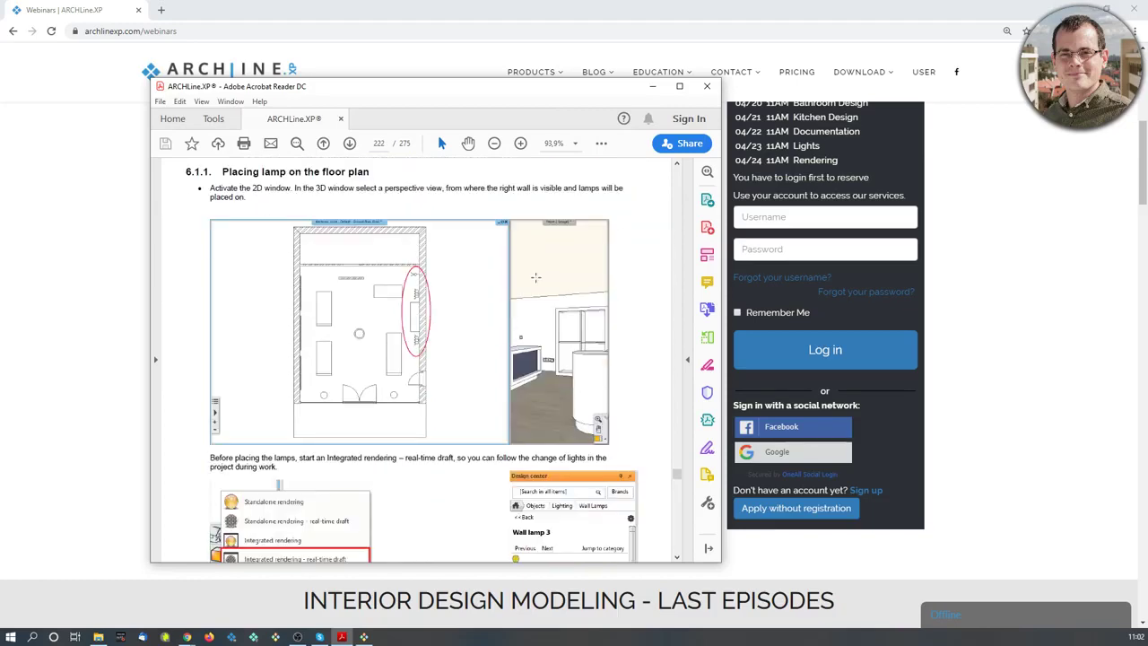
scroll(535, 278, down, 5)
scroll(536, 278, up, 4)
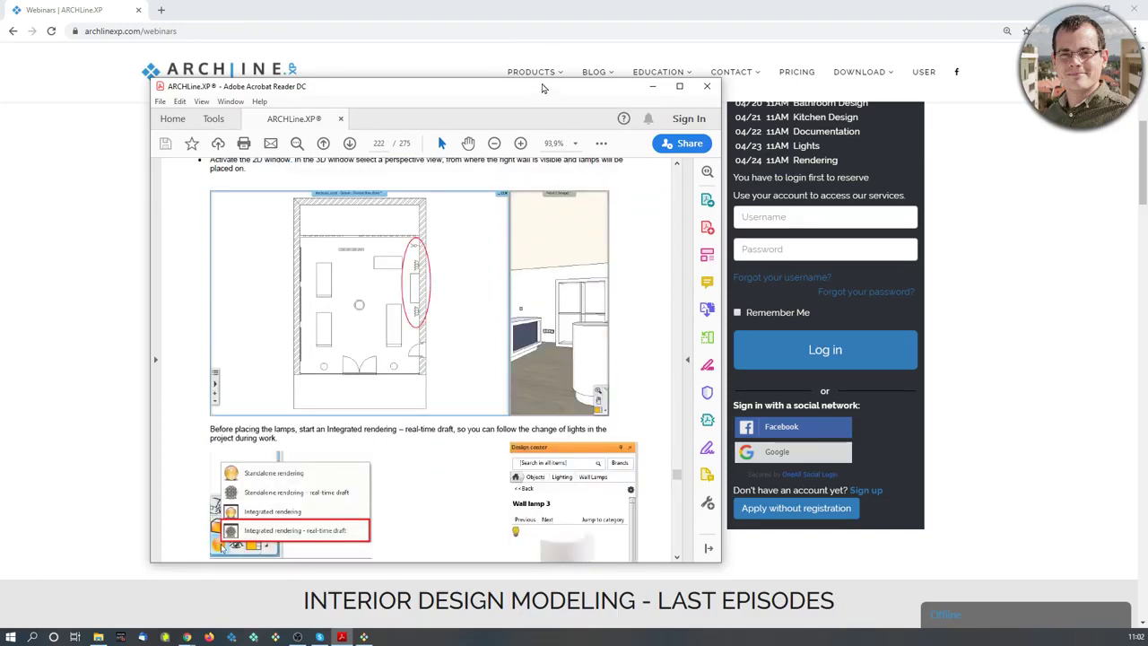
click(652, 86)
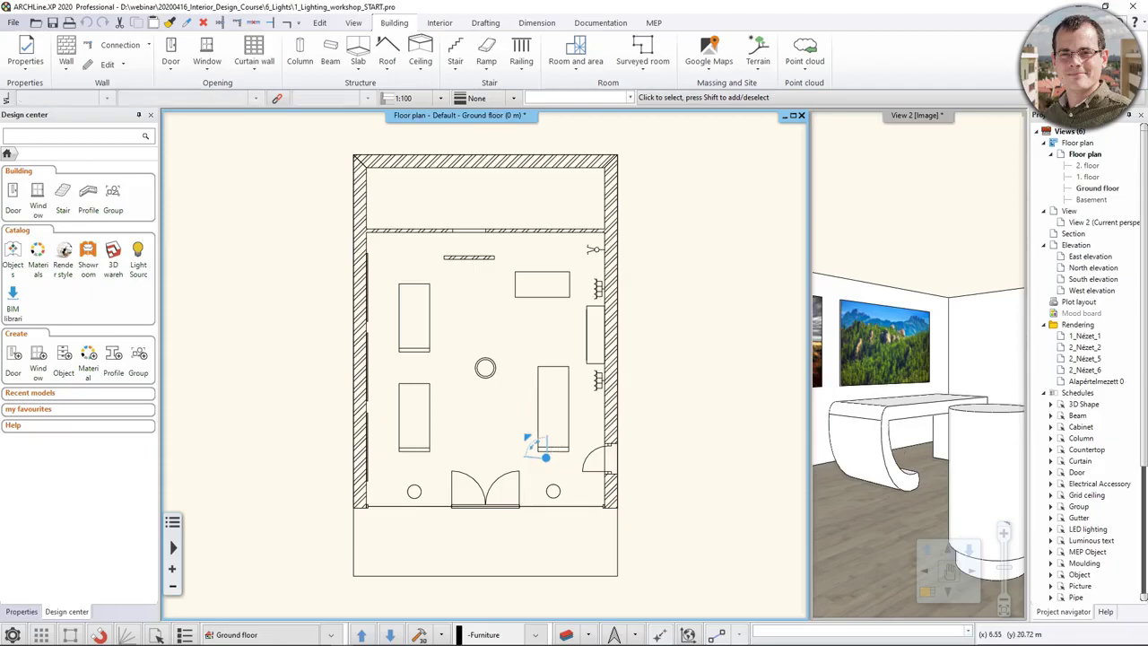
Turn the 3D view towards the shelving and start an integrated real-time draft rendering of it
click(907, 450)
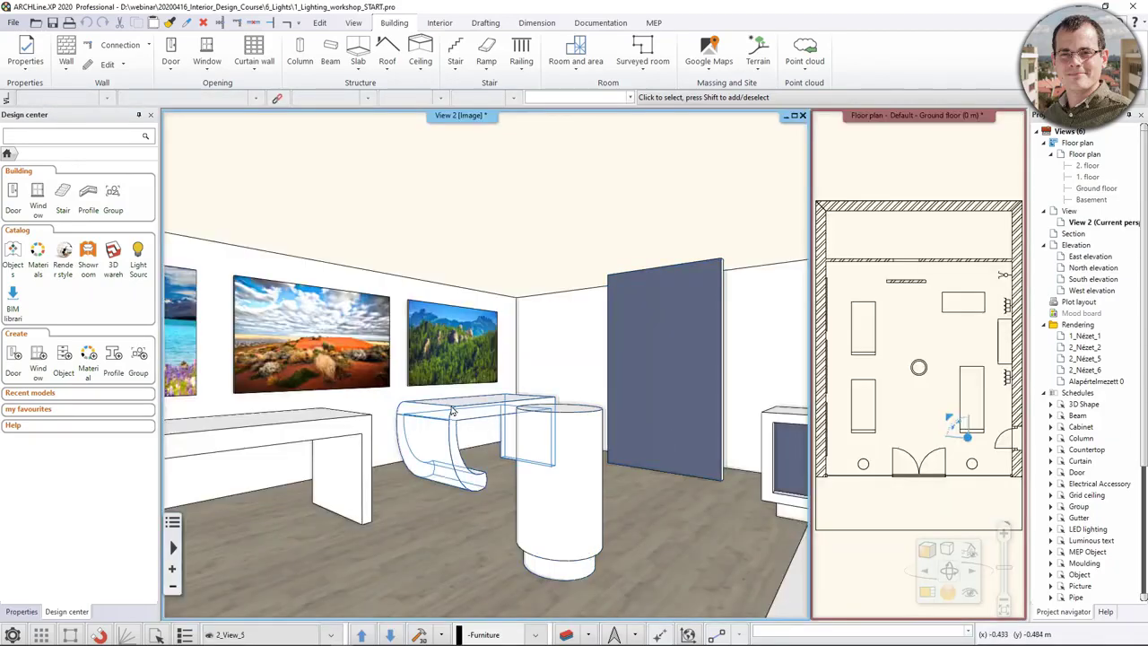
middle_drag(579, 411, 619, 422)
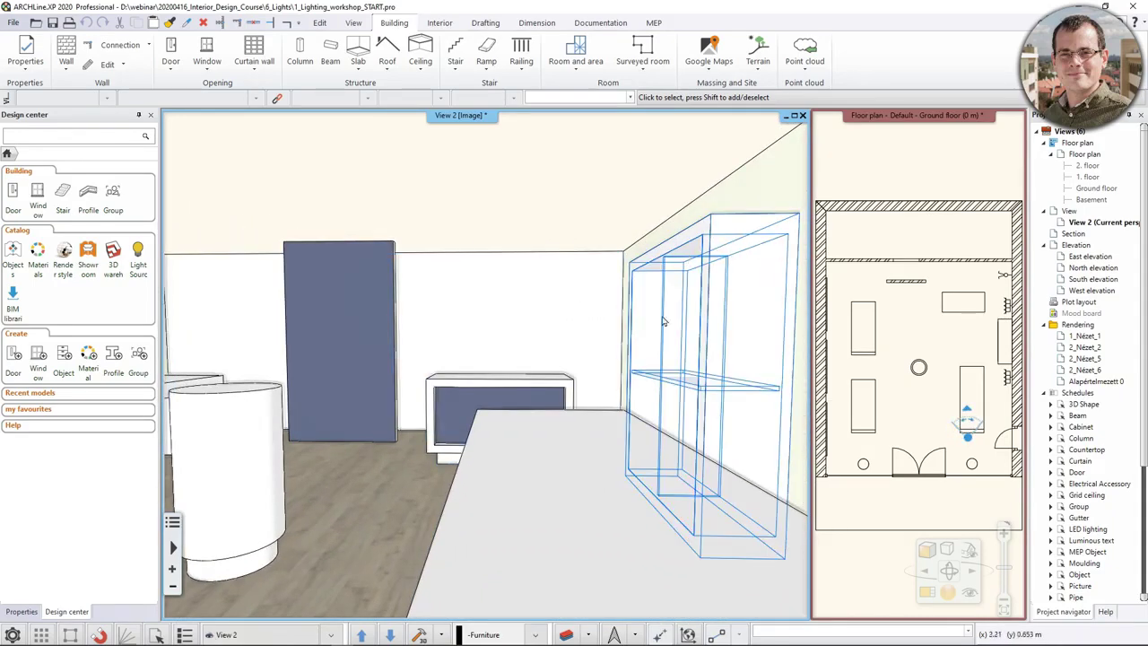
click(948, 590)
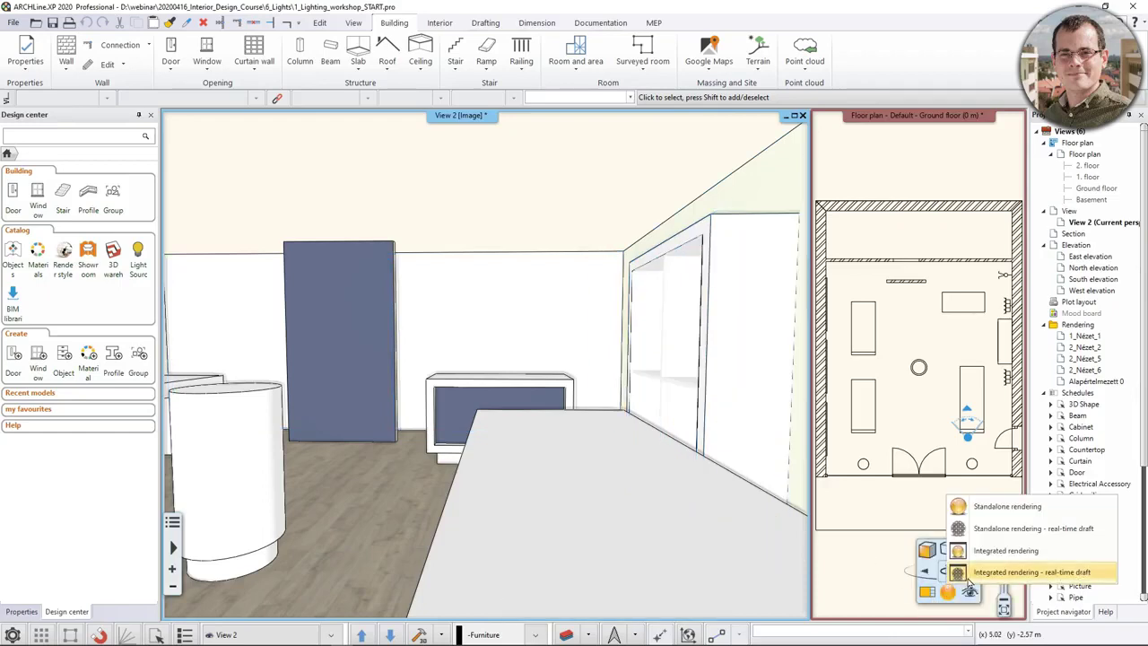
click(972, 575)
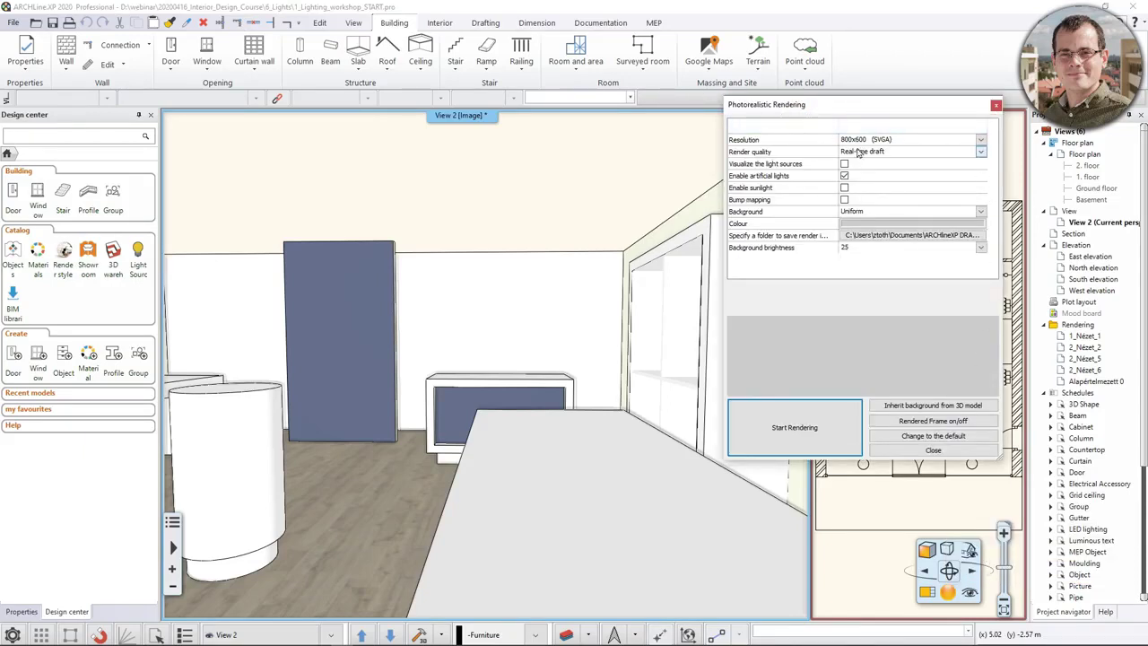
click(807, 429)
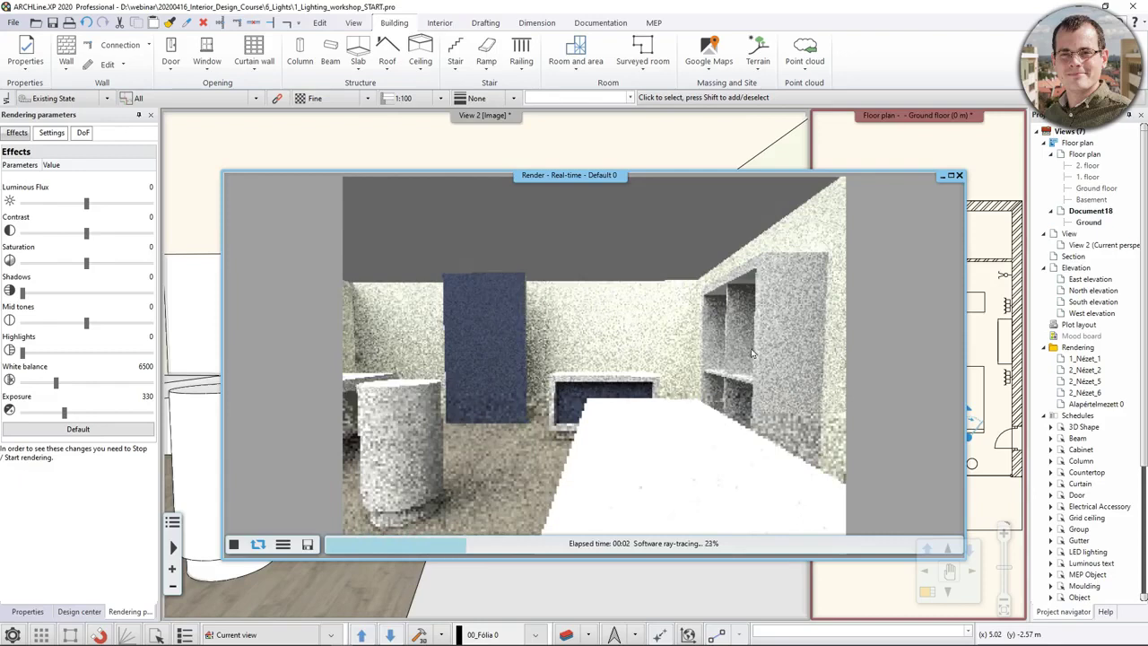
Arrange the 3D, render and floor plan windows side by side, and aim View 2 at the wall with the shelving and sockets
click(773, 597)
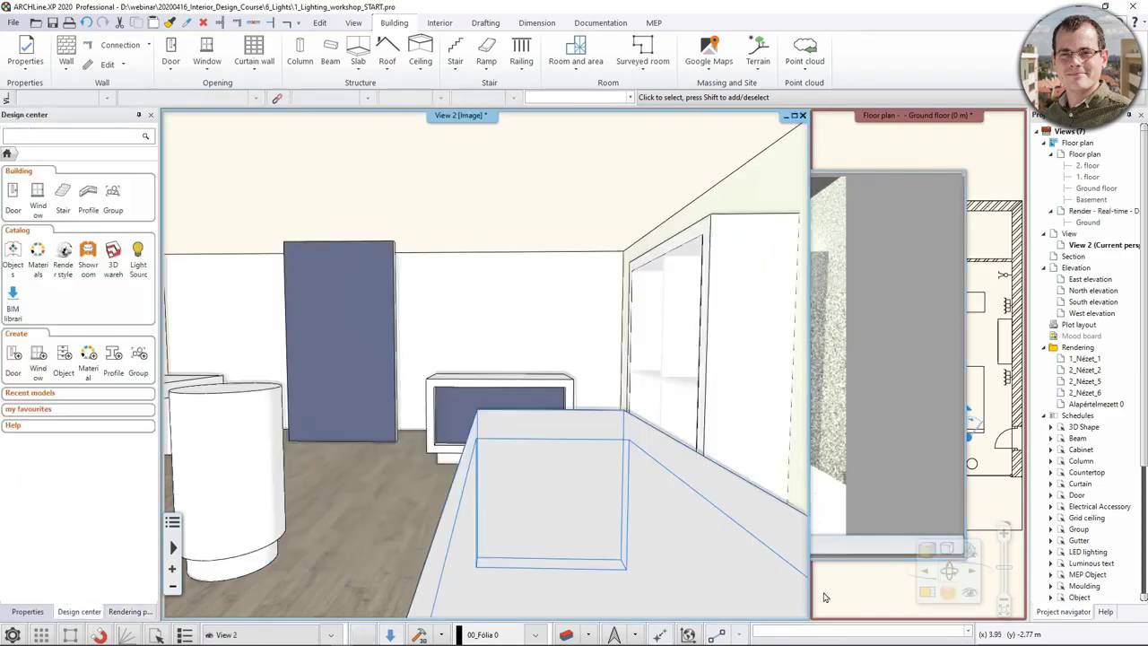
click(927, 596)
middle_drag(651, 318, 466, 365)
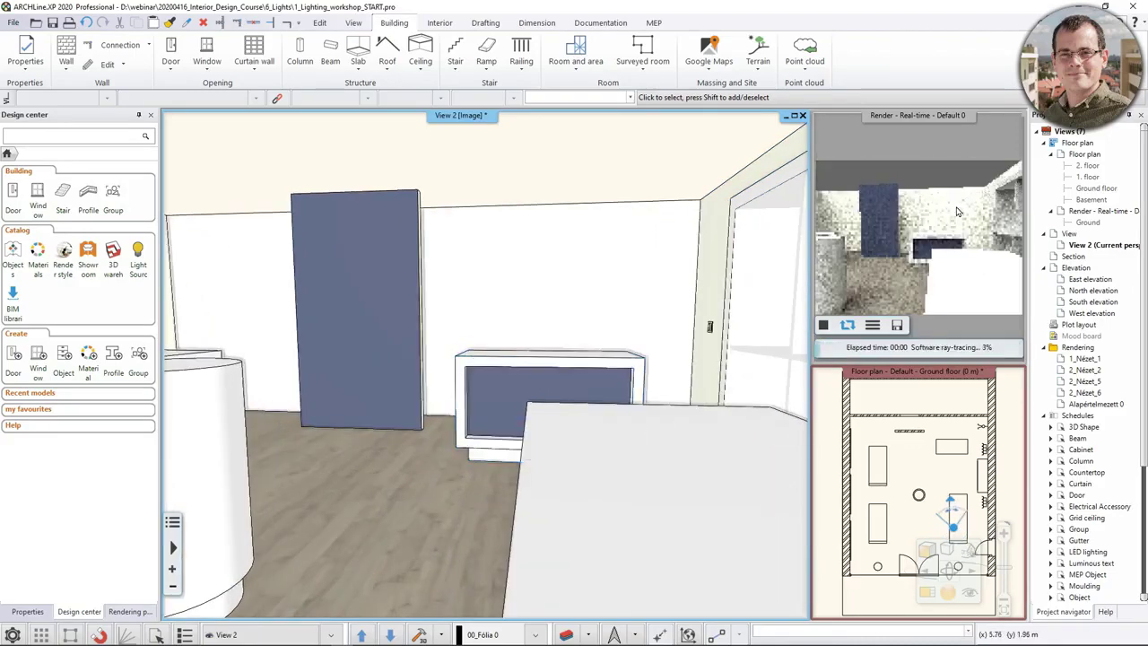
scroll(368, 360, down, 3)
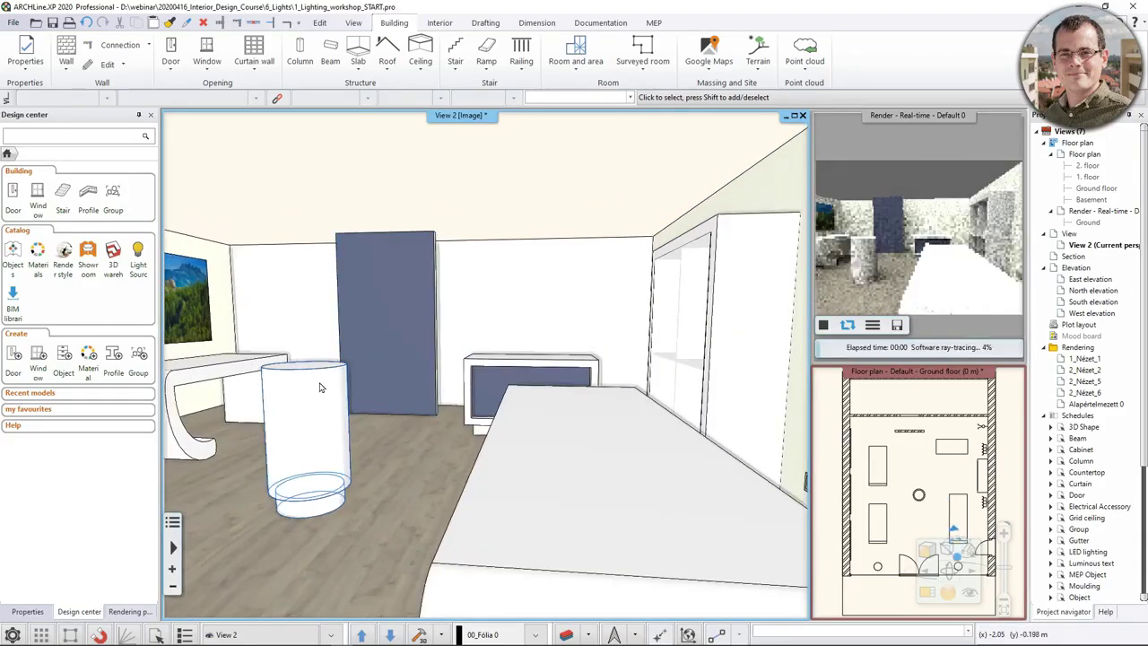
scroll(364, 354, up, 5)
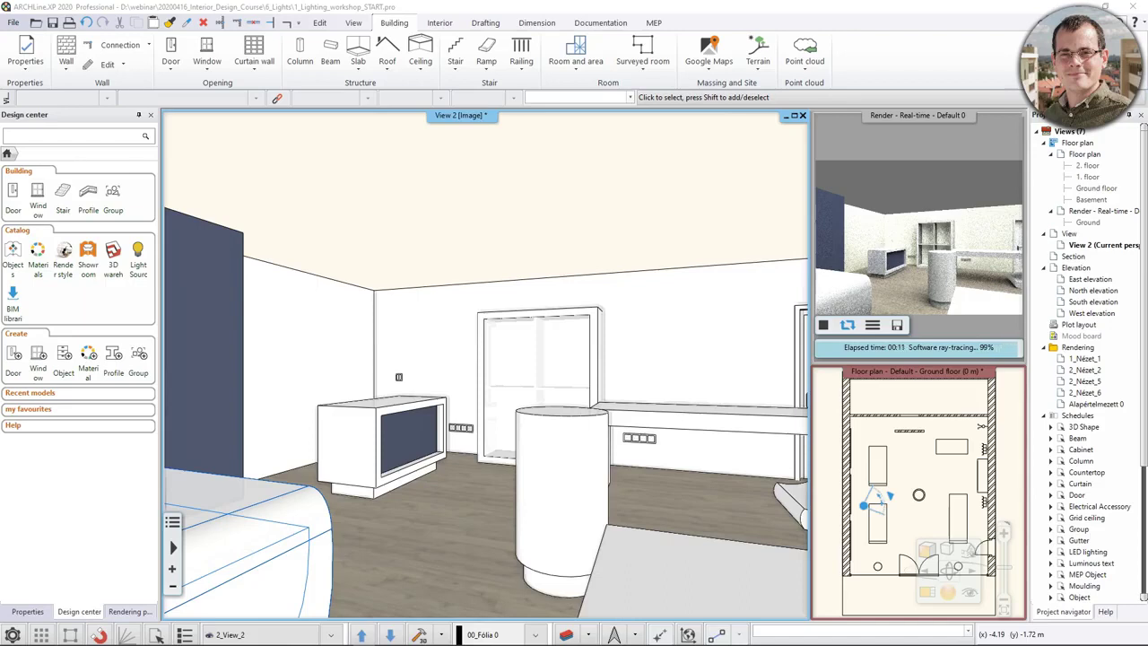
Search the Design center for "wall lamp 3" and make the ground floor plan the main view
click(41, 136)
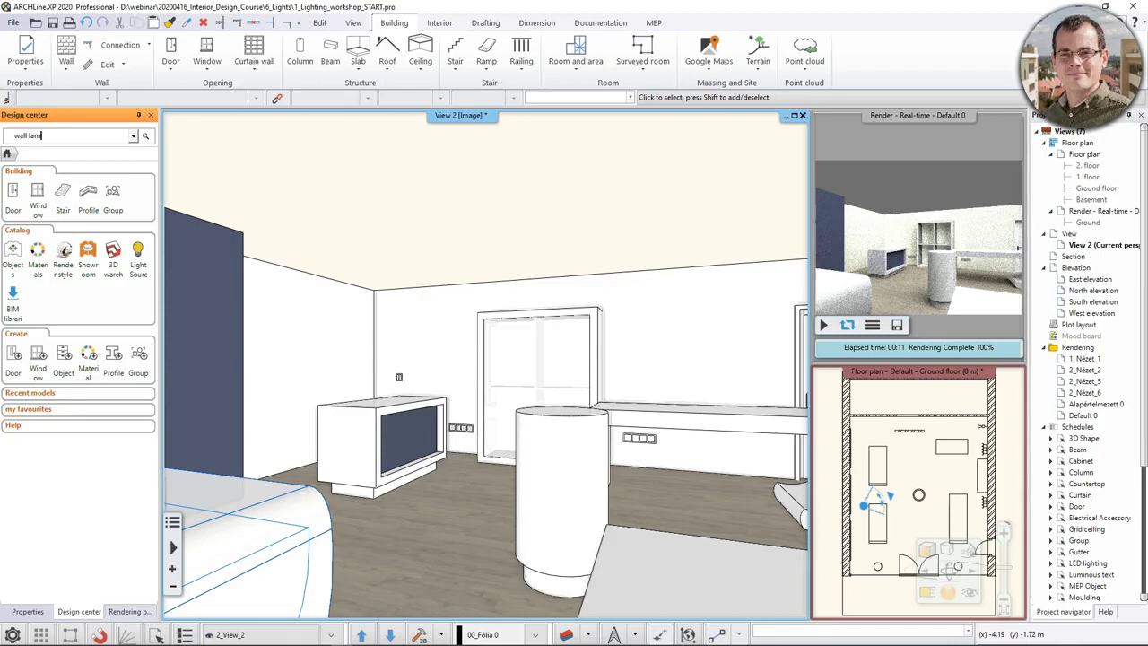
text(wall lamp 3)
key(Return)
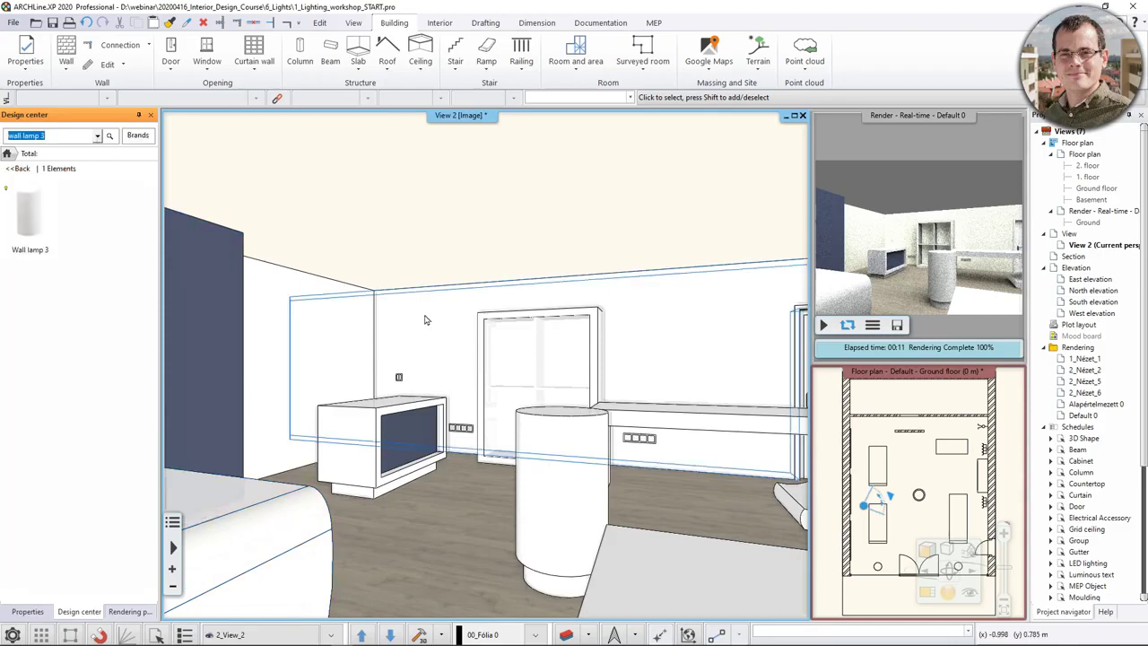
click(850, 441)
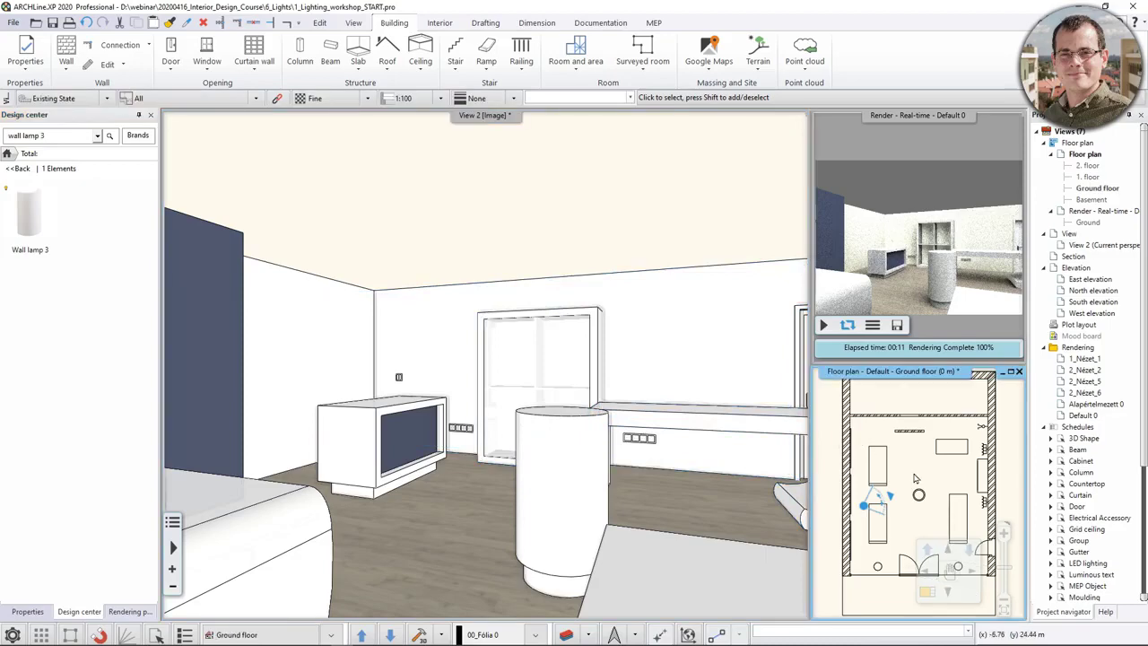
click(926, 591)
scroll(495, 281, up, 2)
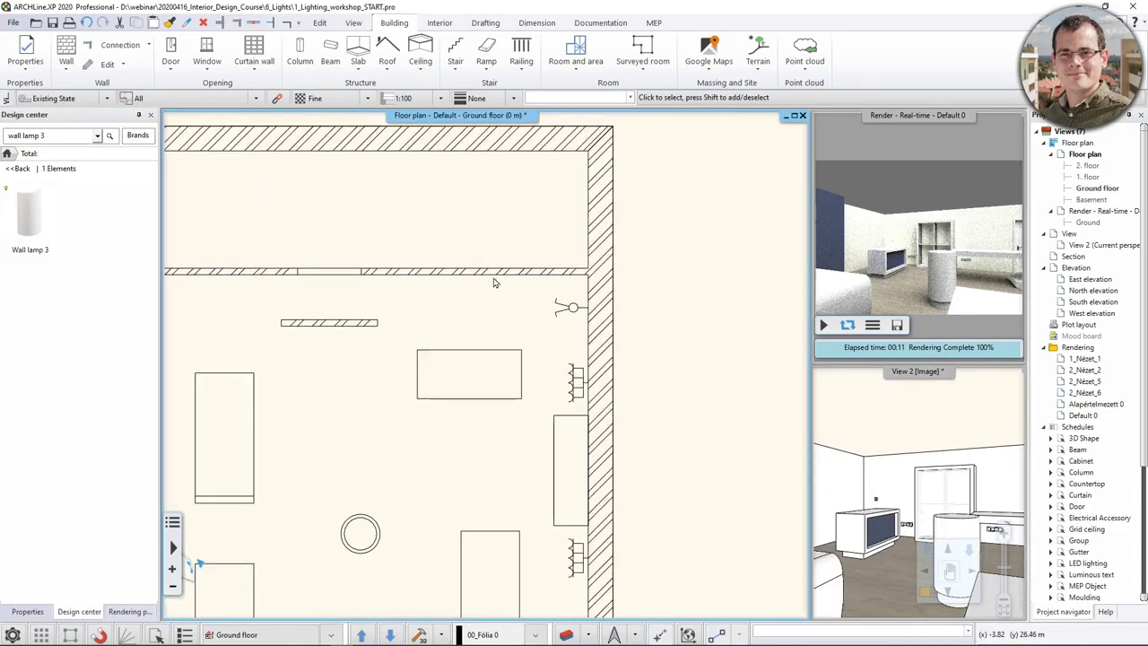
Open Wall lamp 3 and set its base offset from the floor to 1.6 m
click(29, 215)
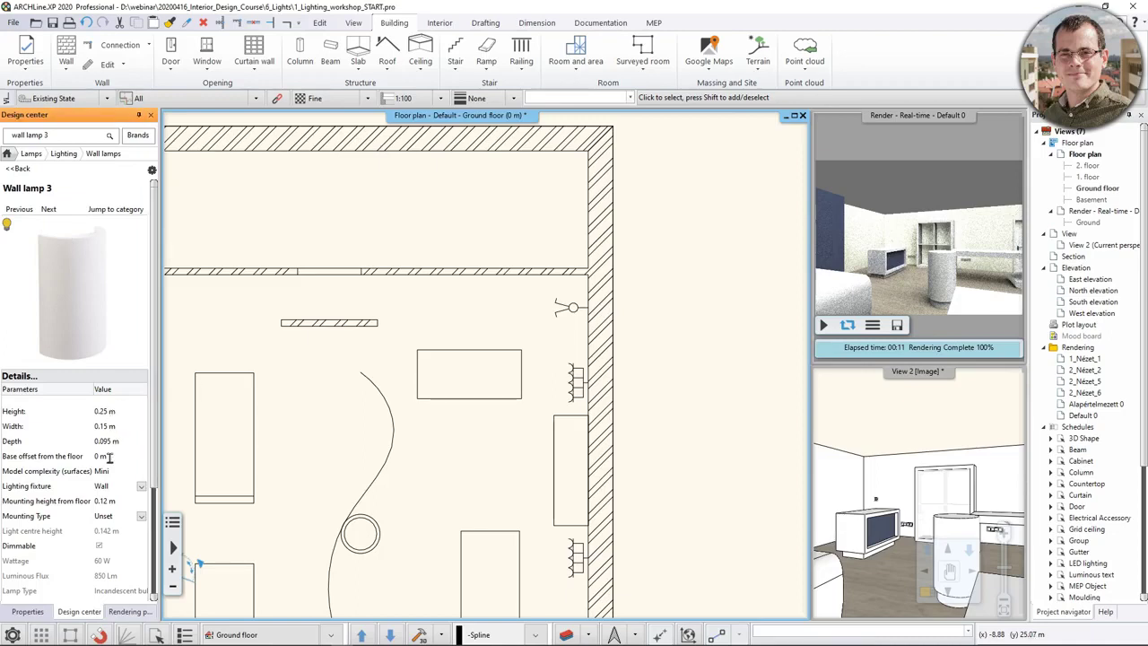
click(111, 457)
text(1.6)
key(Return)
Place Wall lamp 3 on the inner face of the east wall, centred on the socket group north of the shelving
drag(93, 289, 565, 391)
scroll(578, 384, up, 6)
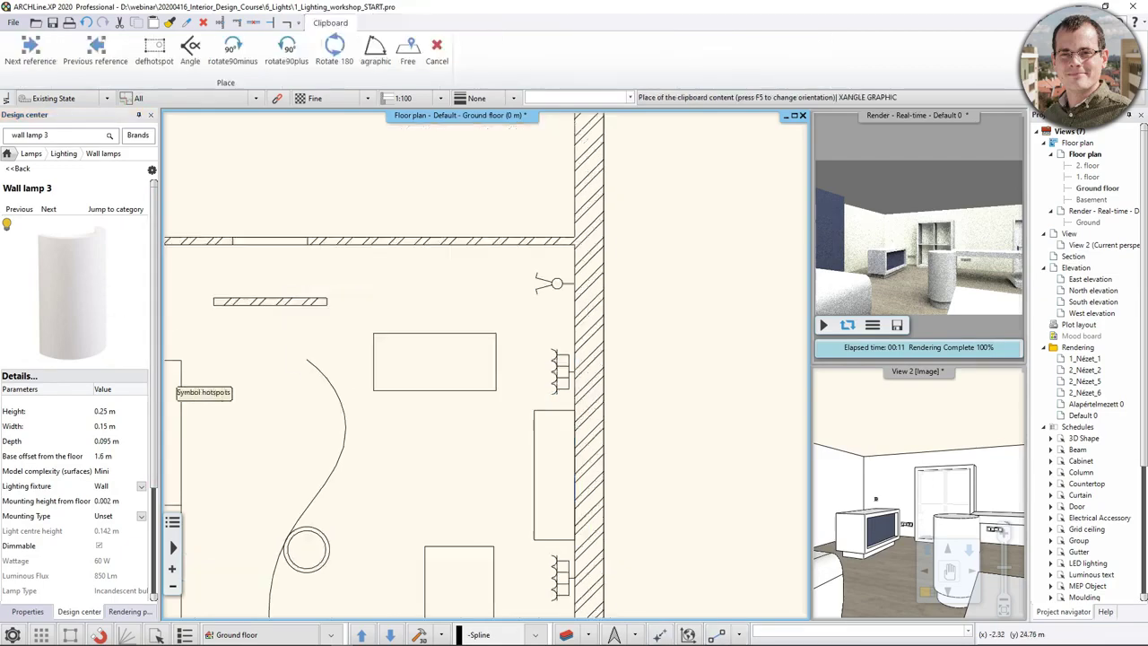
click(500, 318)
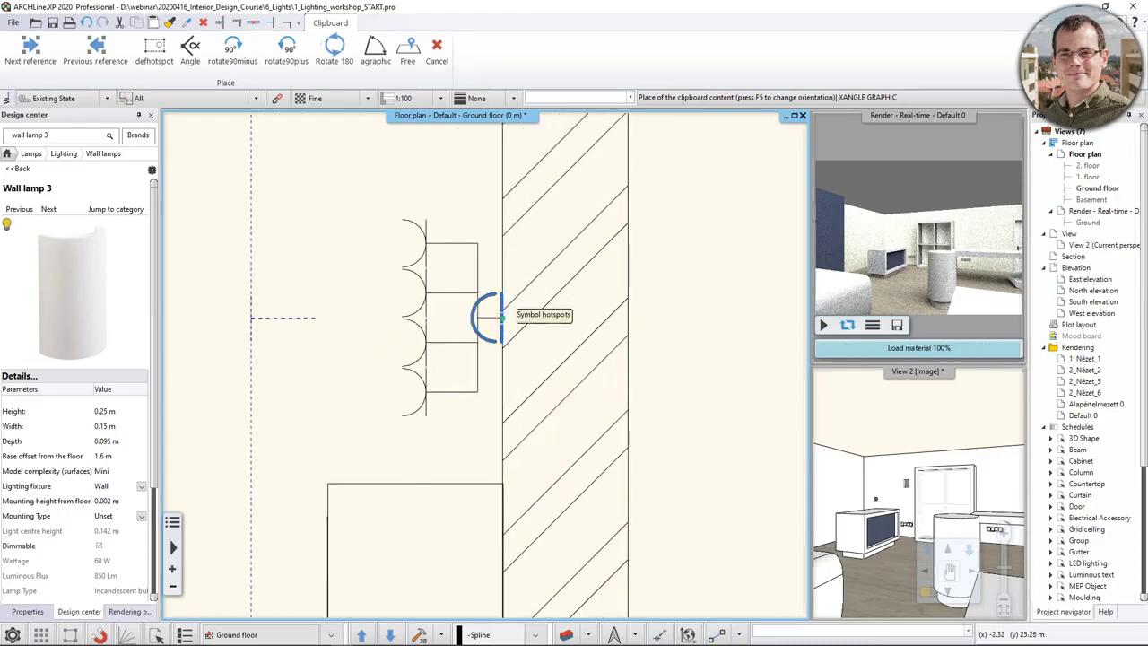
key(Escape)
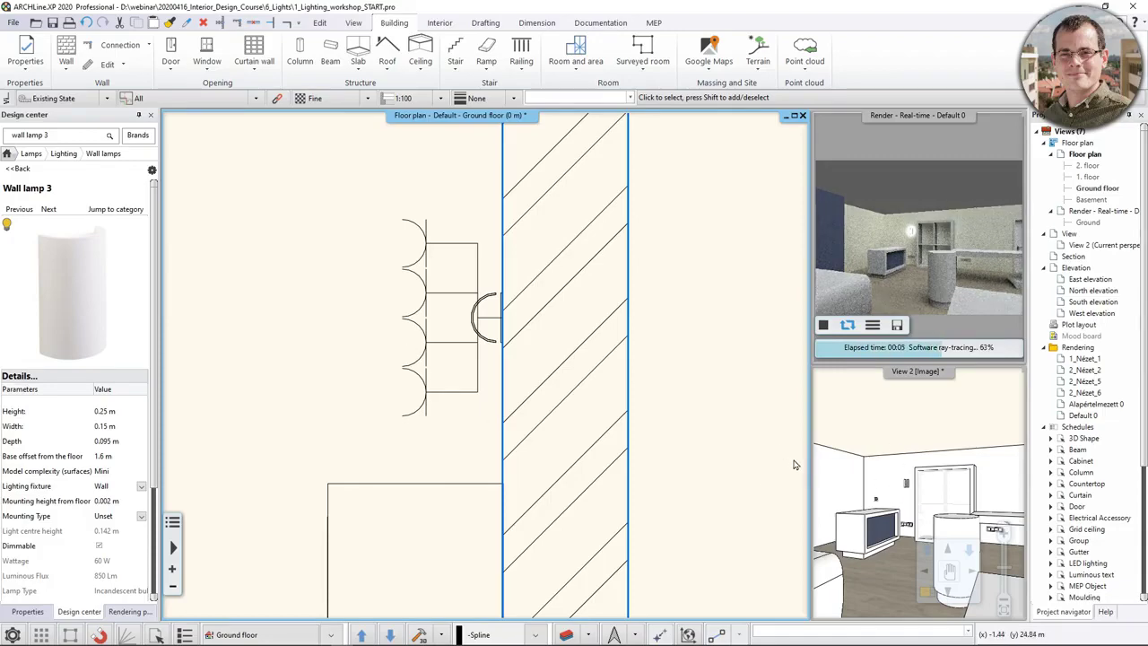
Place a second Wall lamp 3 in the 3D view, on the wall above the sockets between the shelving and the door
click(938, 449)
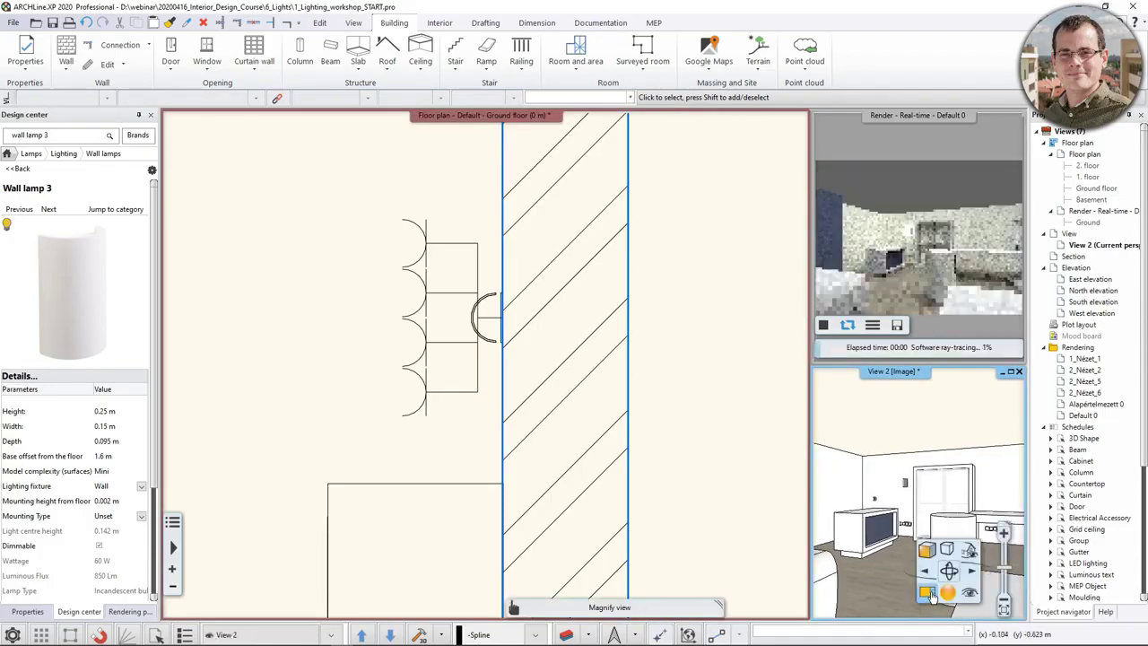
double_click(921, 556)
scroll(551, 359, up, 2)
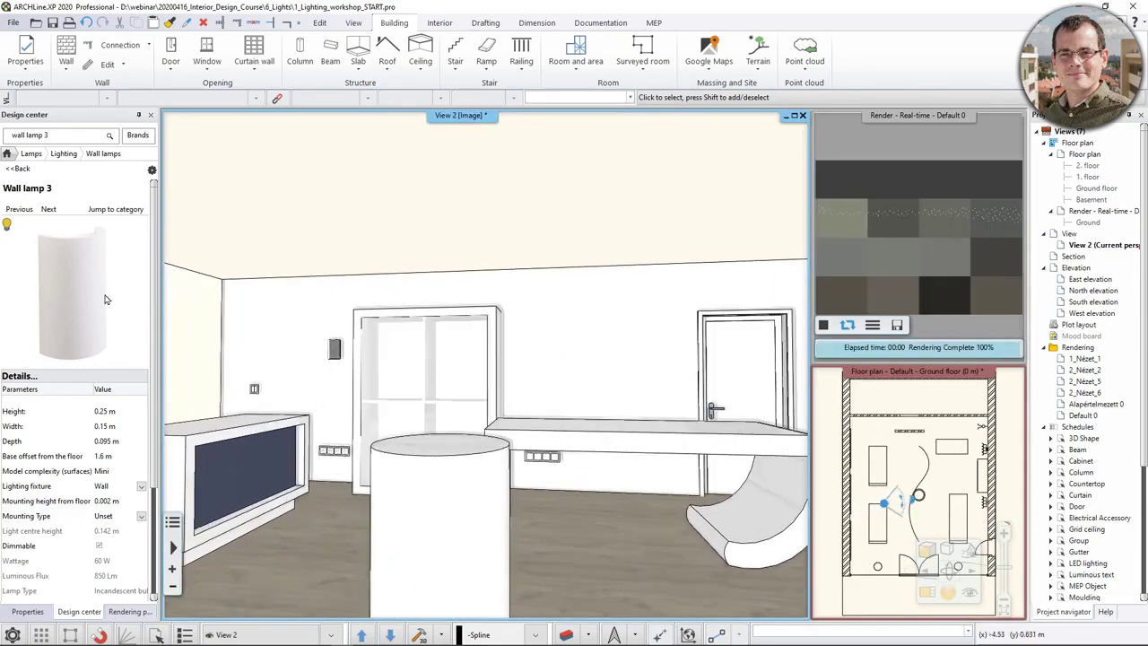
drag(483, 330, 556, 343)
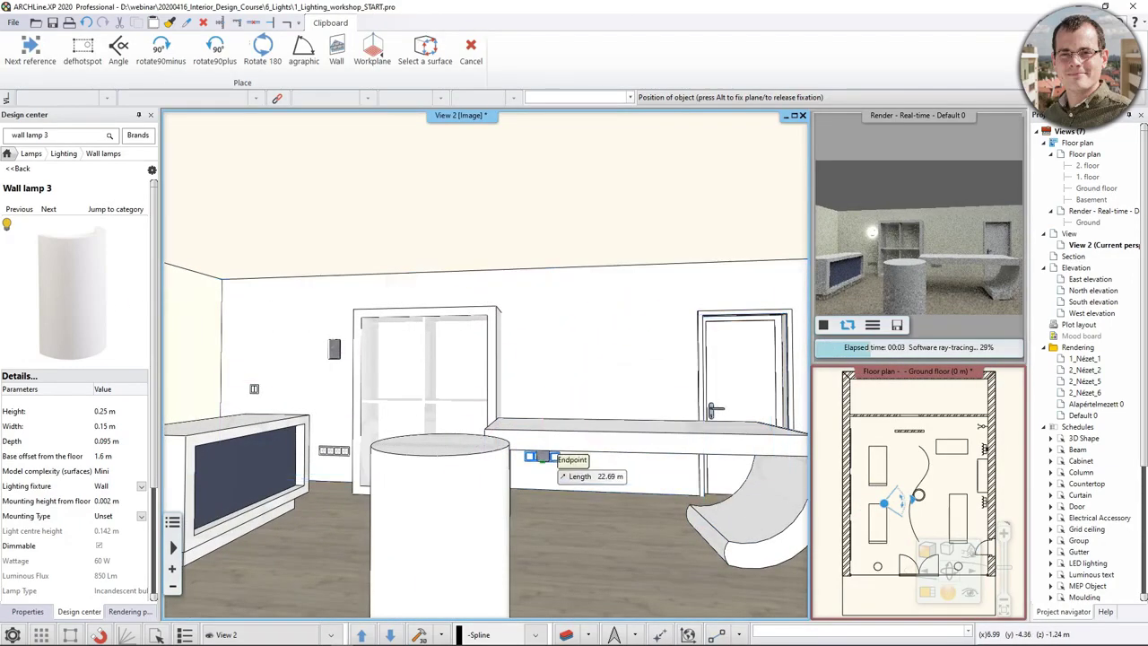
click(542, 358)
key(Escape)
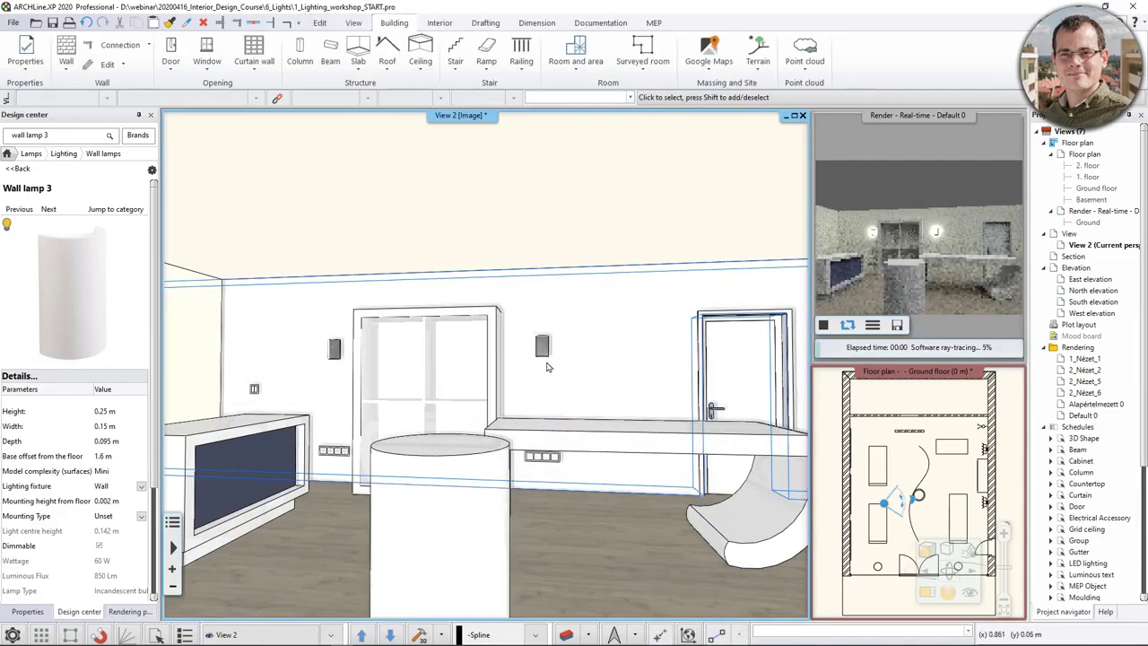
Set the second wall lamp's base elevation to 1.6 m
scroll(548, 366, up, 3)
scroll(584, 365, up, 4)
click(608, 332)
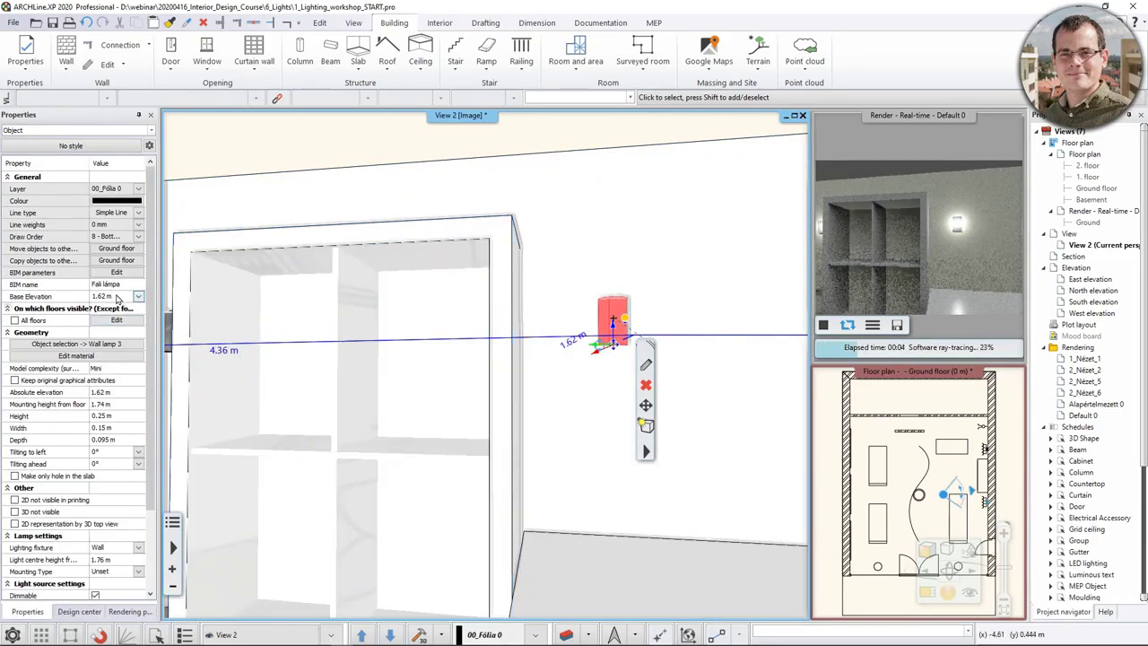
click(117, 297)
text(1)
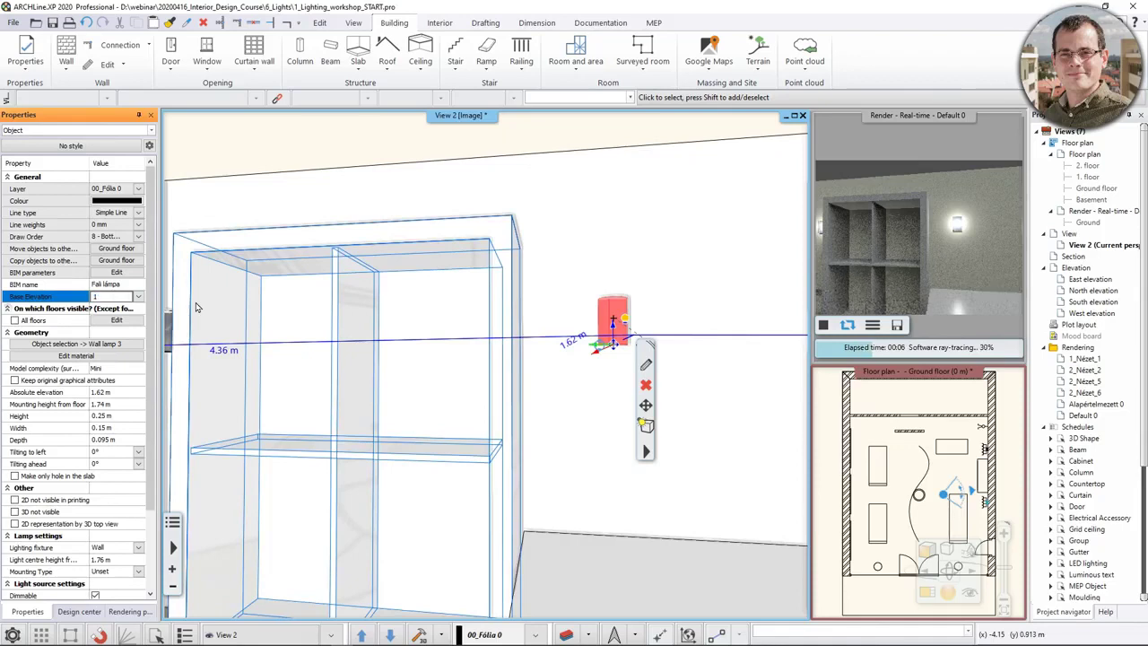
text(.6)
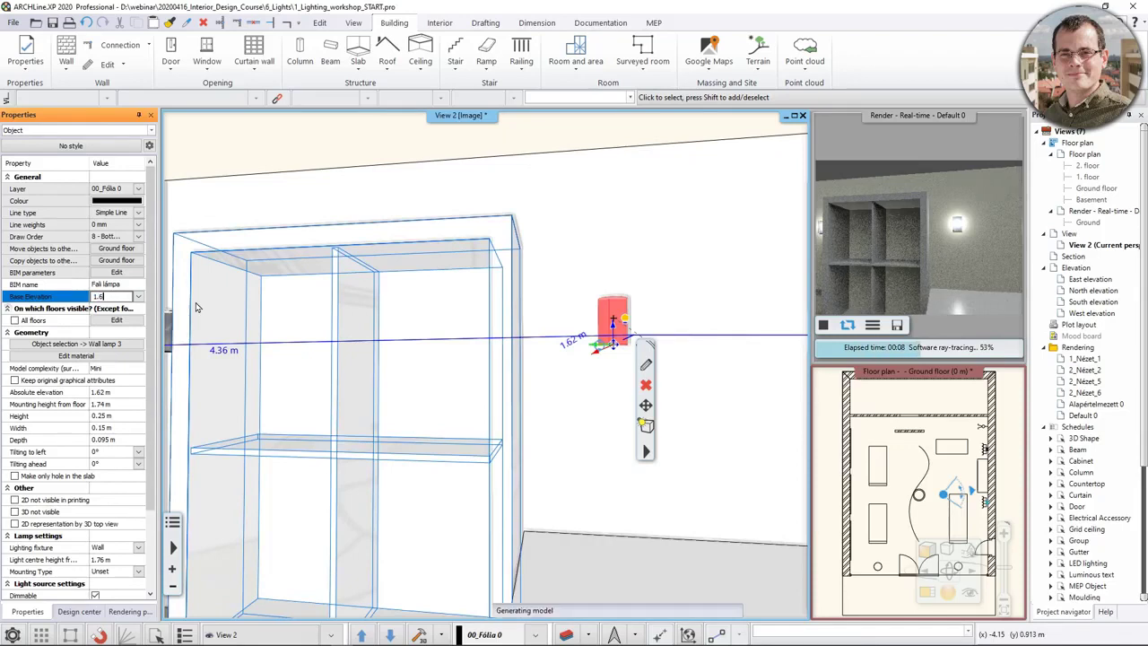
key(Return)
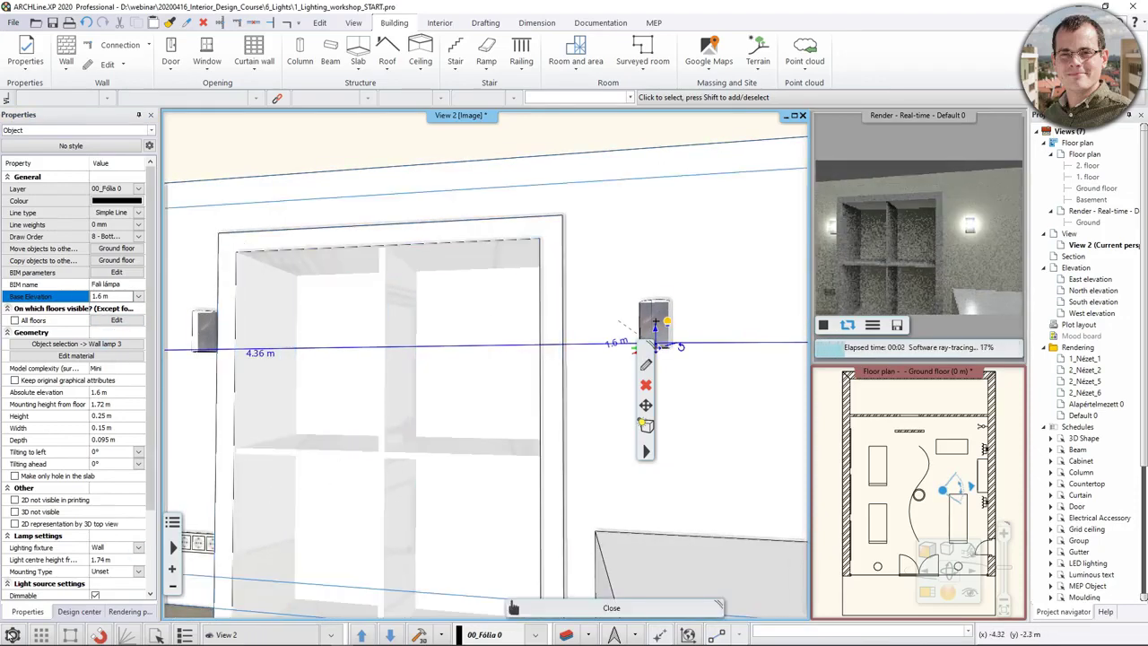
Change the project's primary unit of measurement to mm in the units and angles settings
click(13, 634)
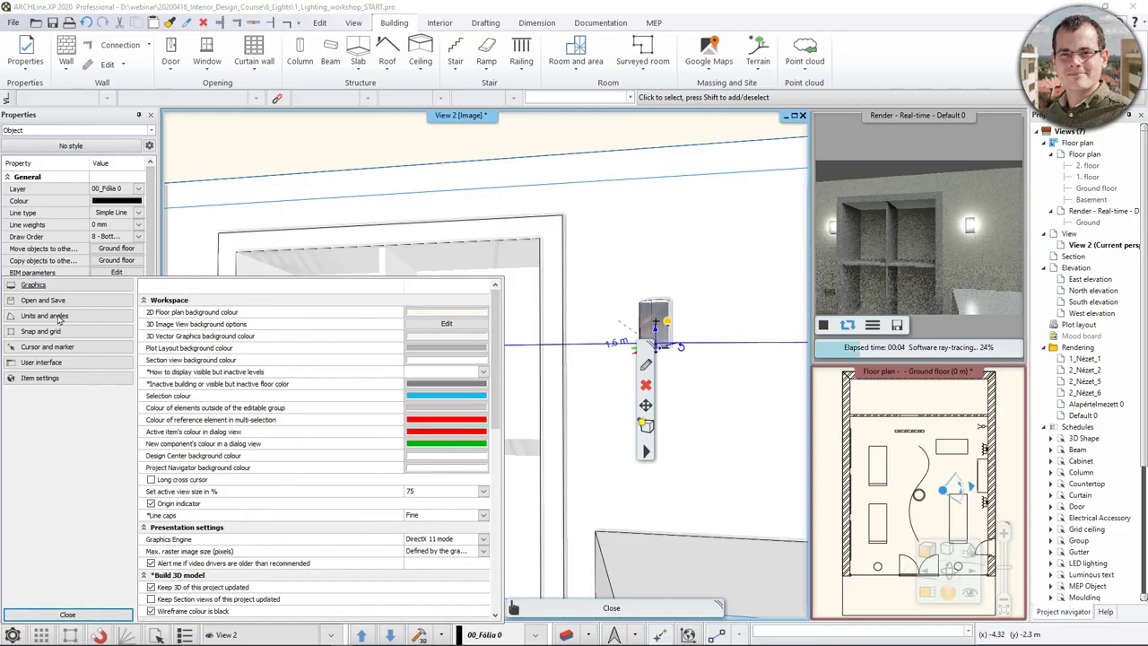
click(45, 315)
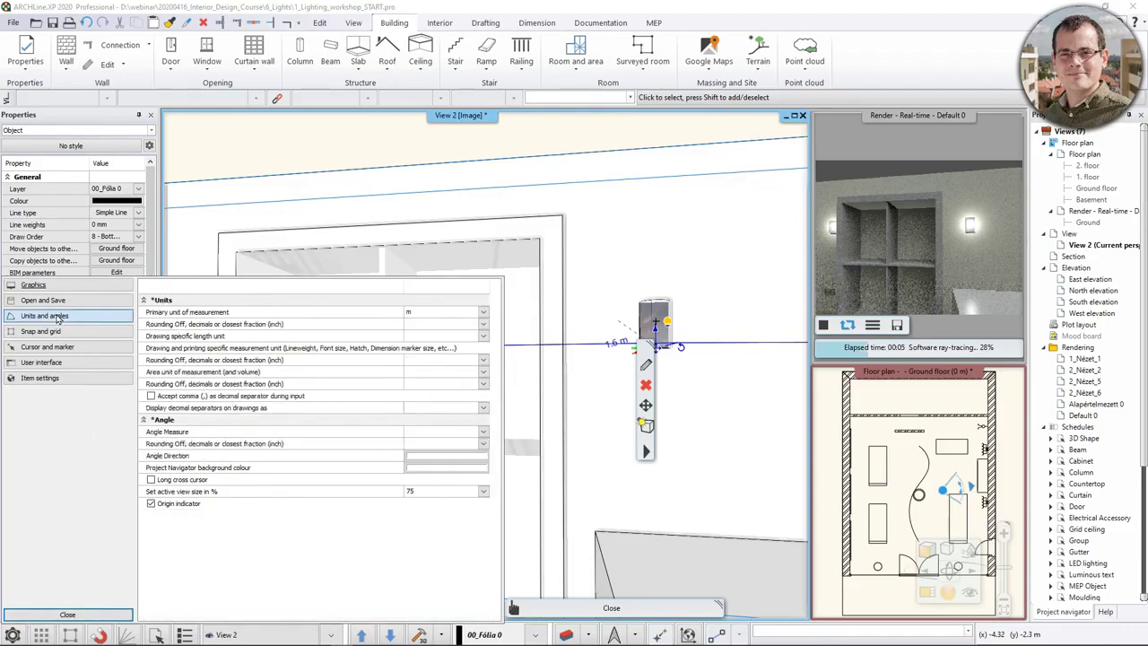
click(483, 313)
click(456, 323)
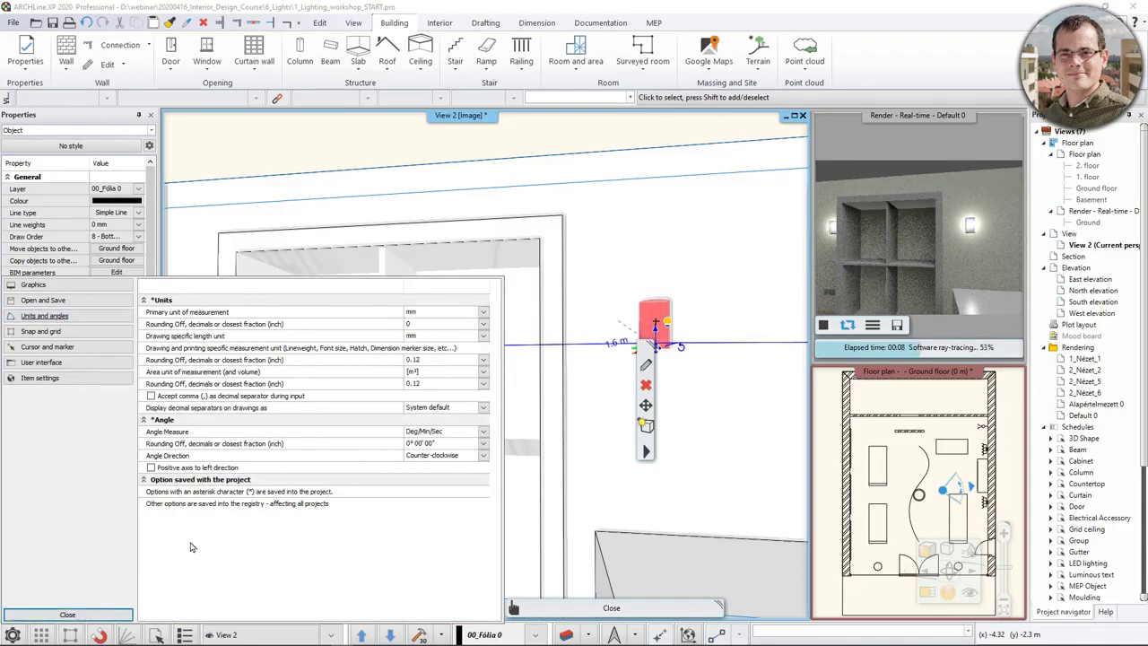
Close the units settings and bring the ground floor plan into the main view window
click(105, 615)
scroll(538, 436, down, 3)
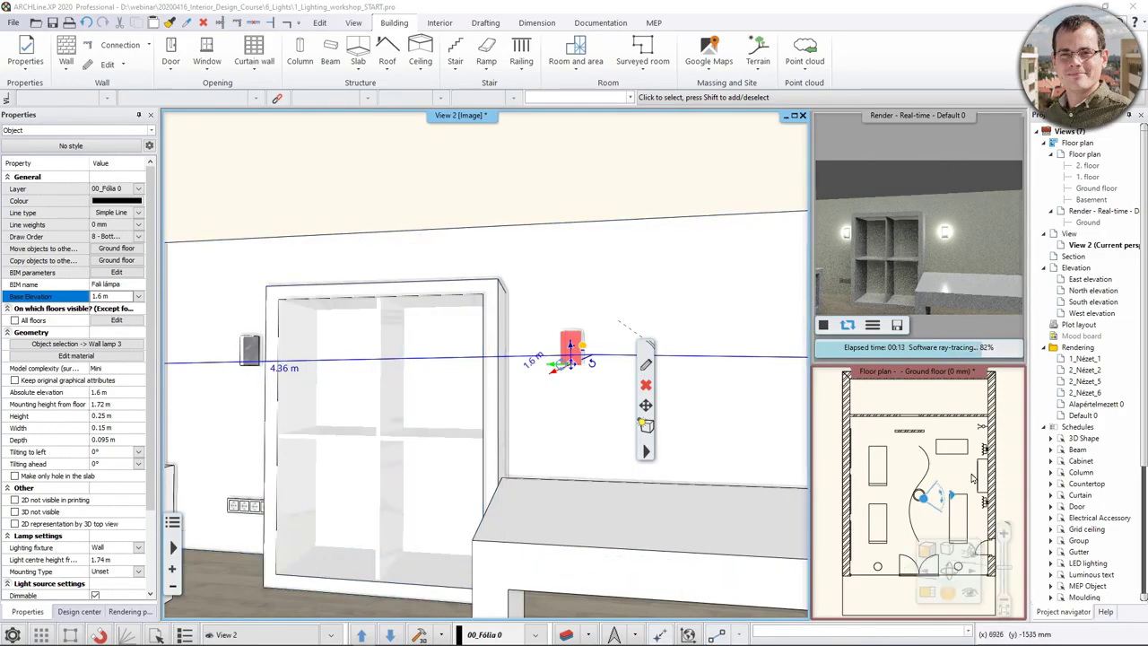
click(940, 574)
double_click(938, 581)
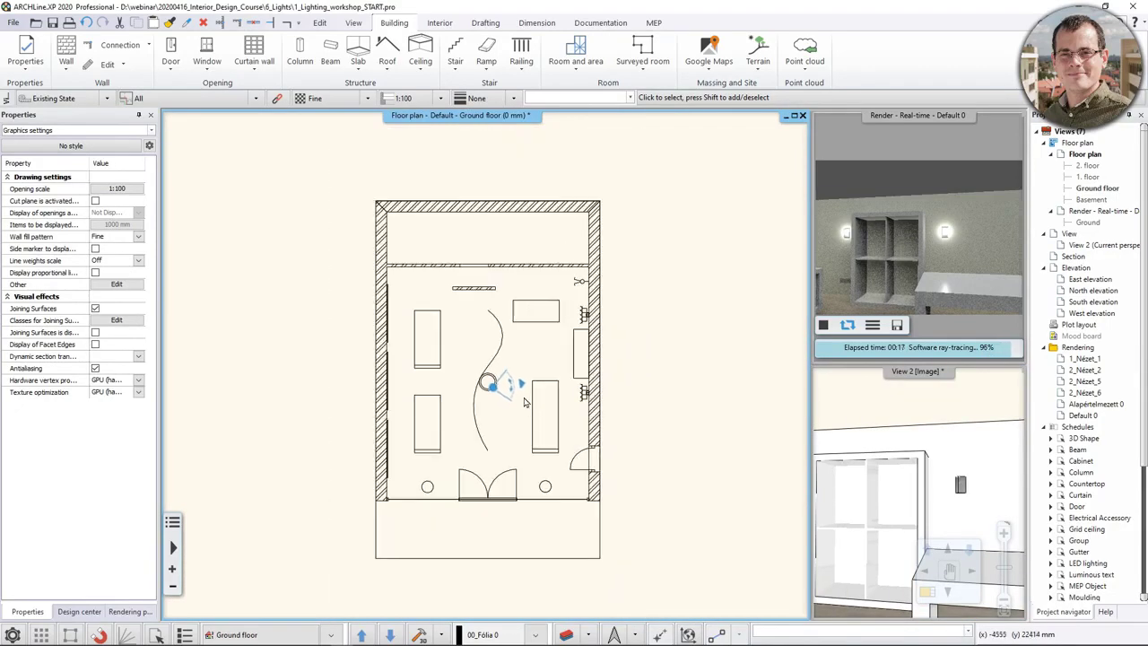
Identify the layer of the curved line in the room and hide the -Spline layer using Layer Walk
click(479, 441)
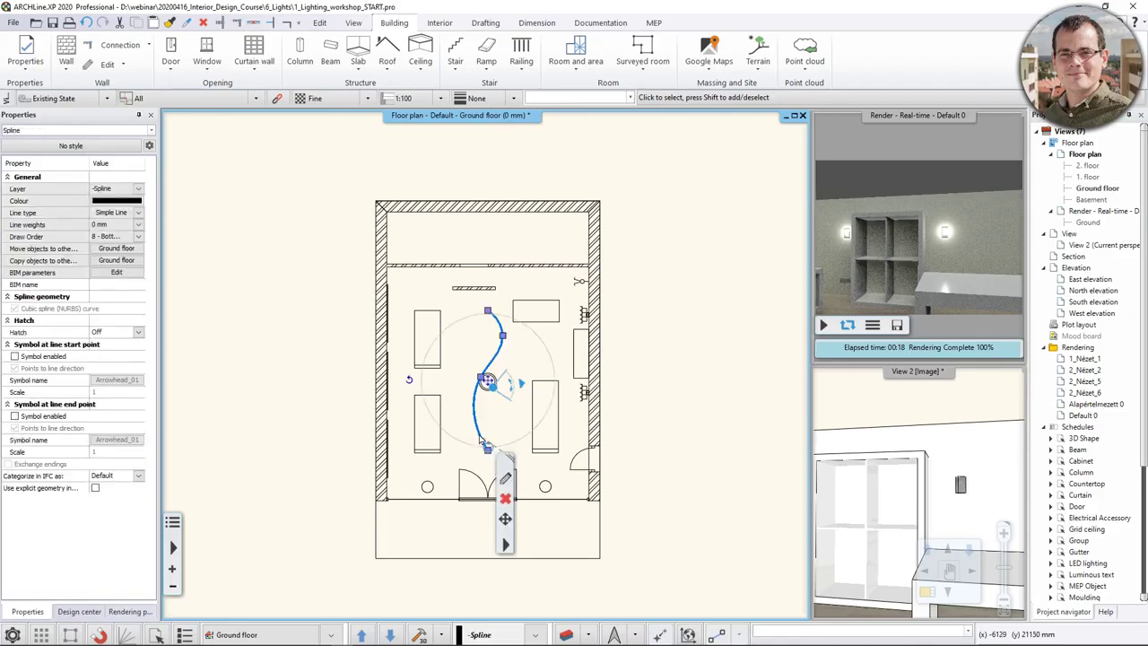
click(114, 189)
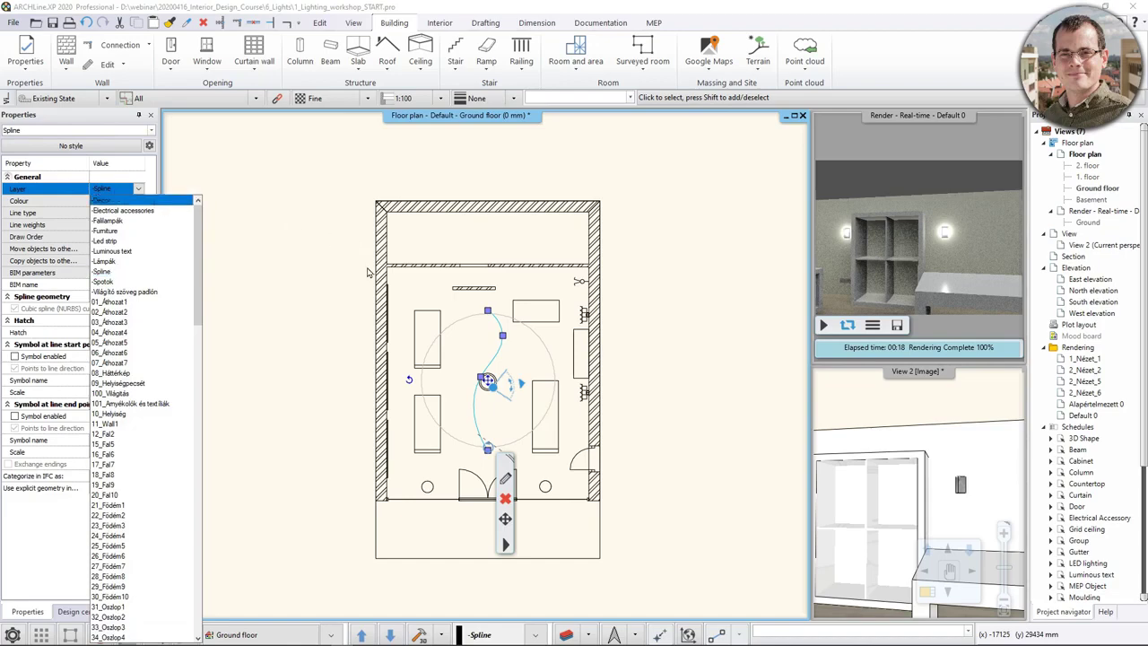
click(336, 390)
click(589, 634)
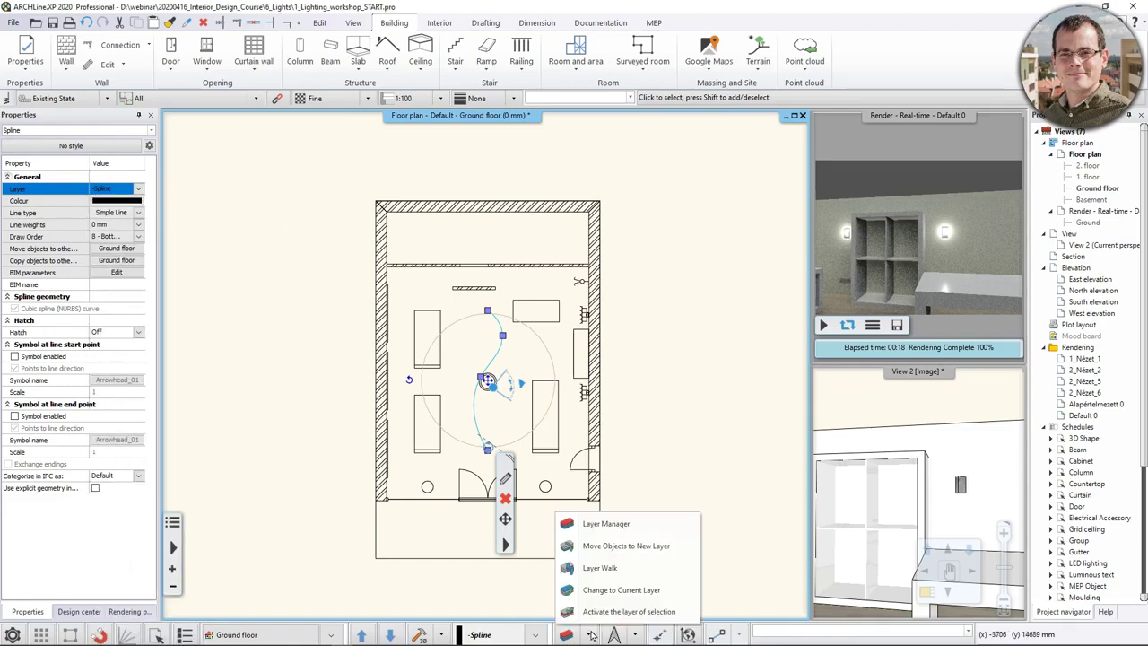
click(599, 578)
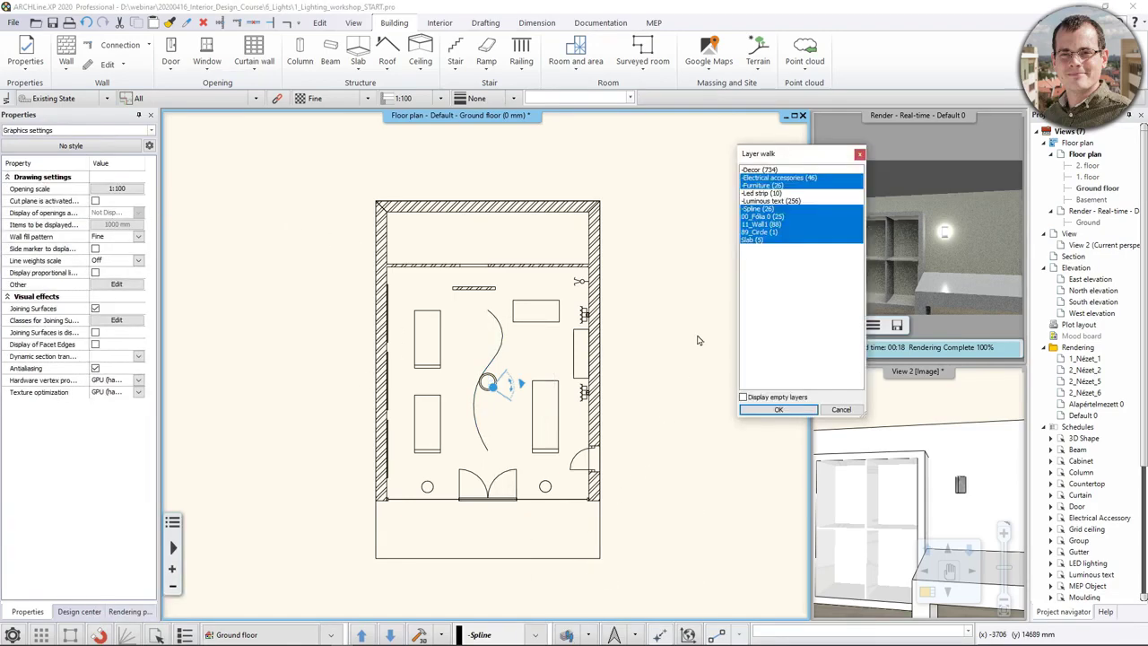
click(774, 410)
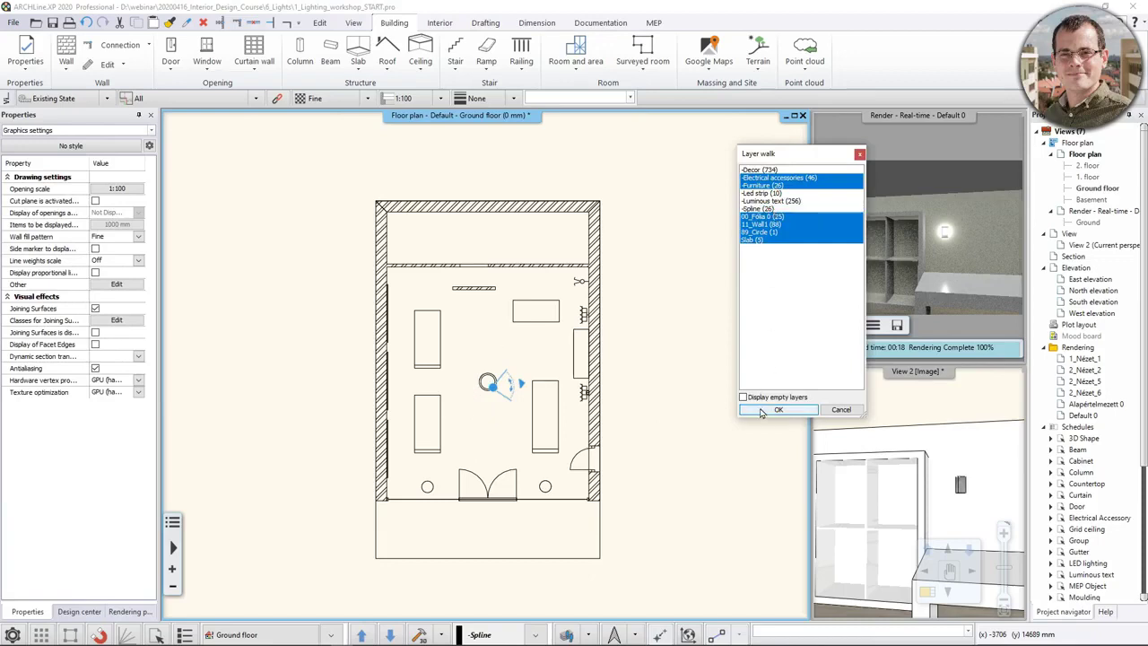
scroll(435, 496, up, 1)
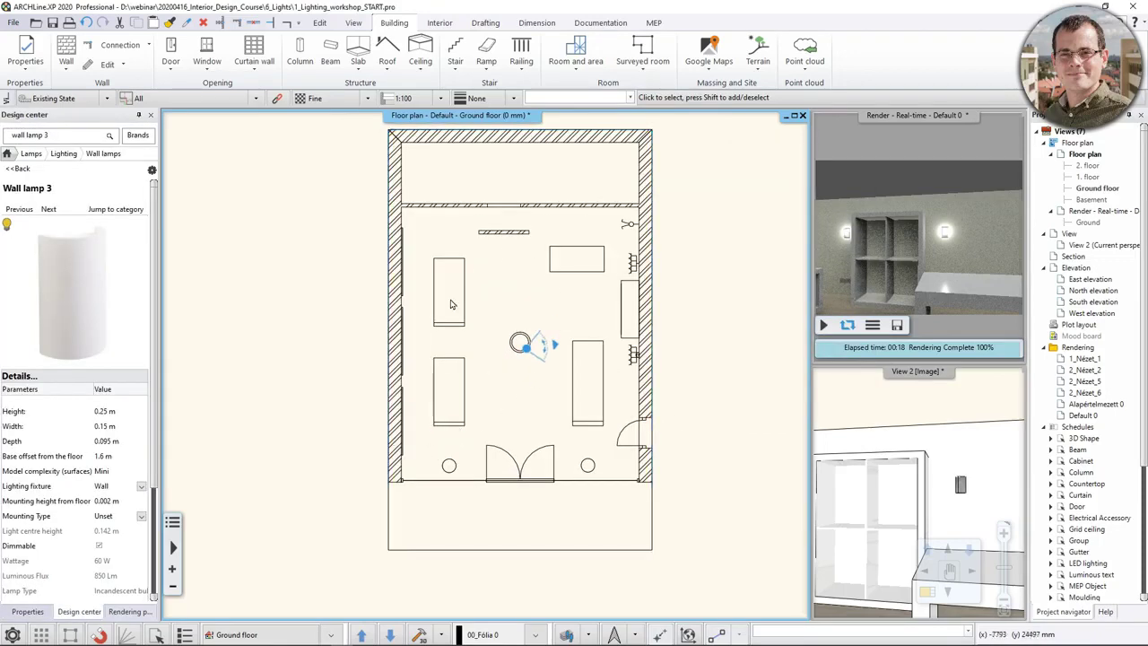
click(865, 453)
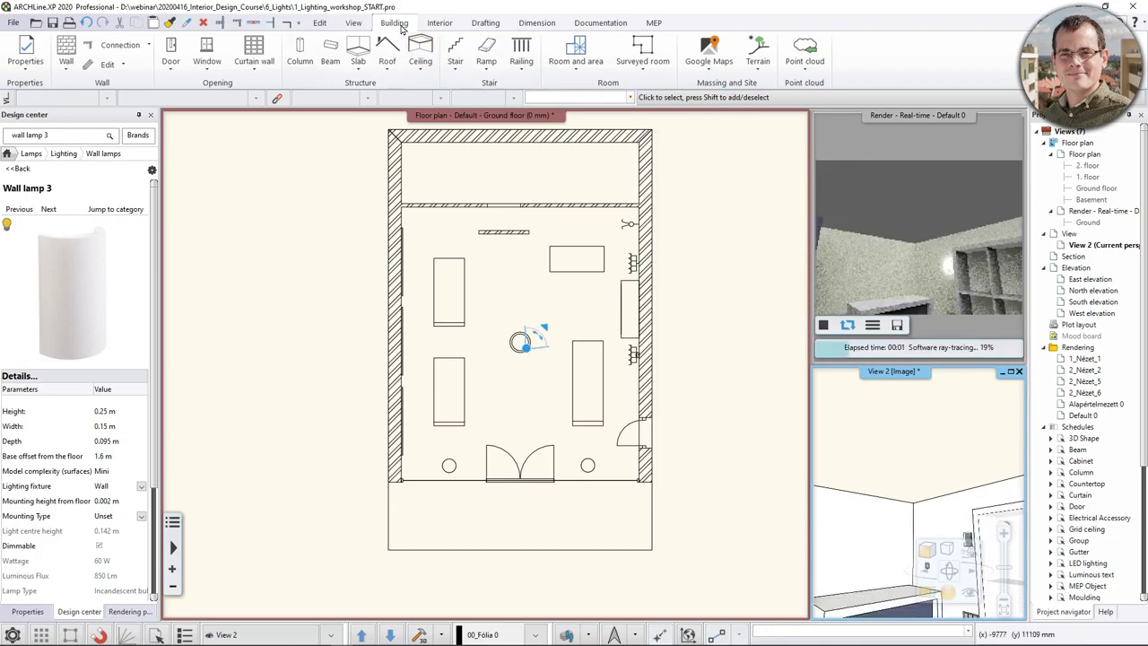
click(417, 71)
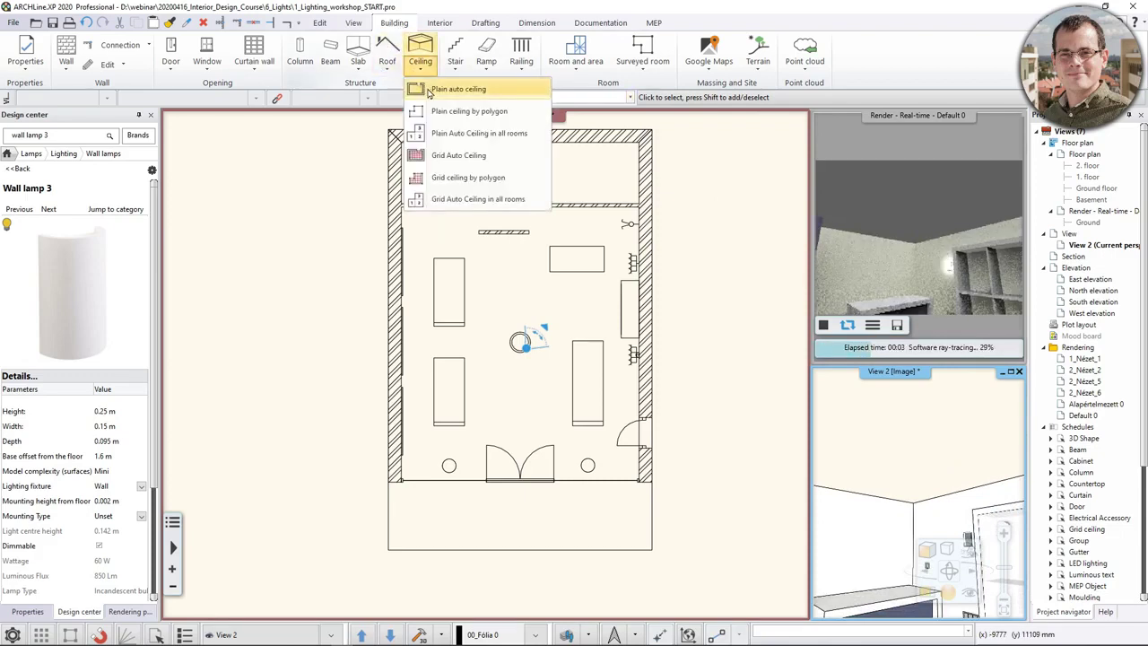
click(458, 89)
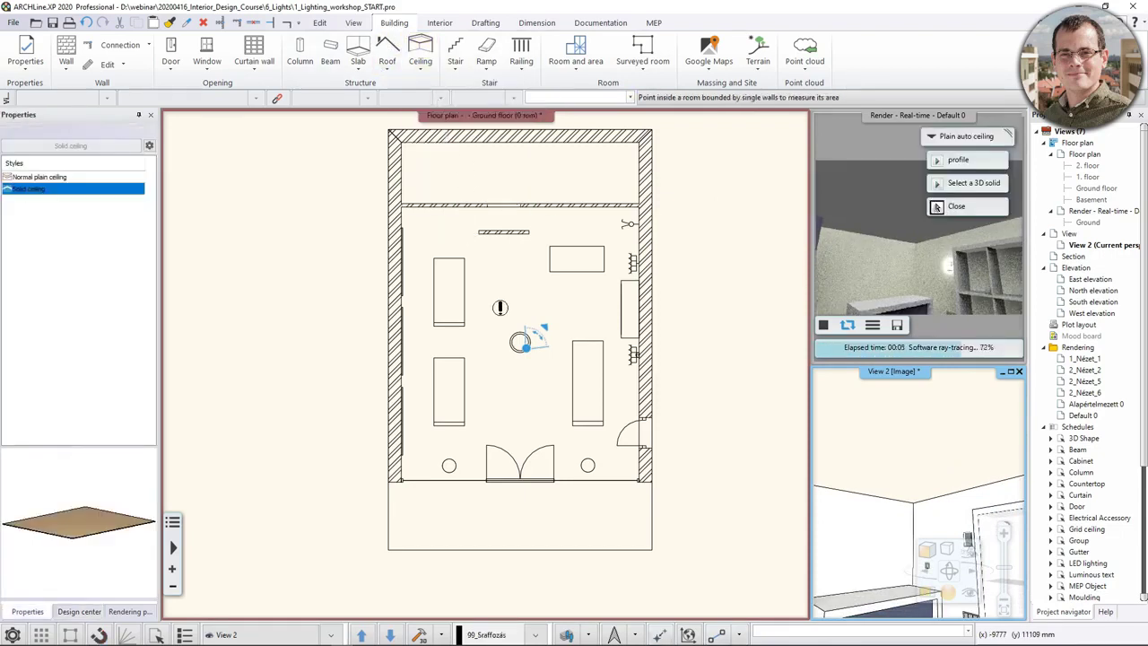
key(Escape)
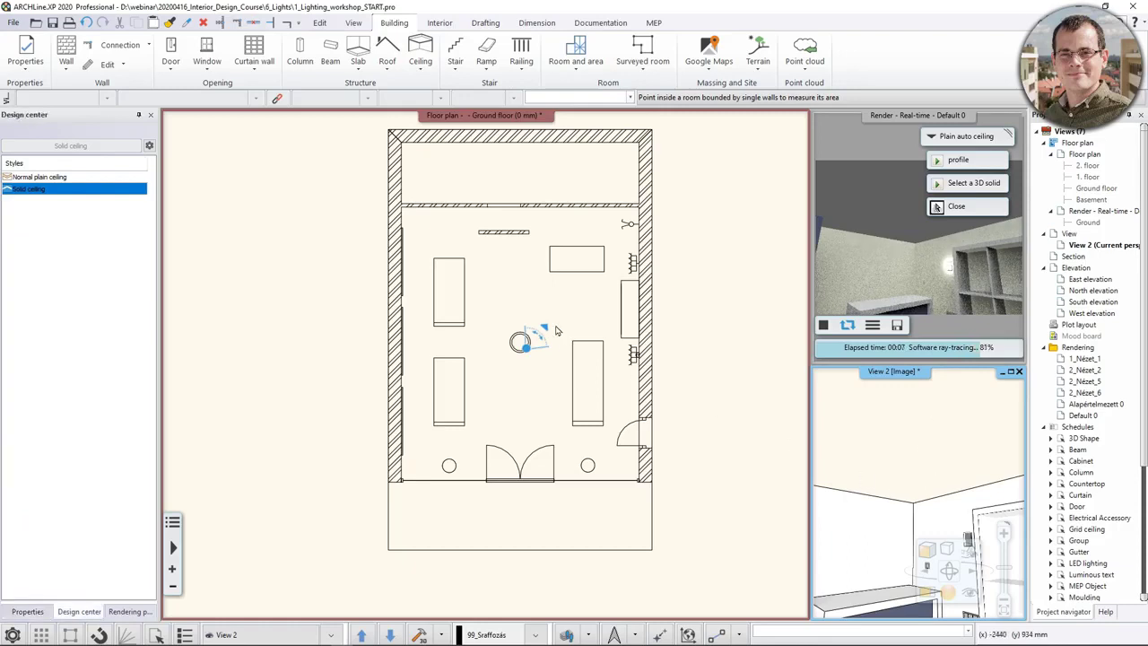
Create a plain auto ceiling with the Solid ceiling style over the main showroom on the floor plan
click(418, 75)
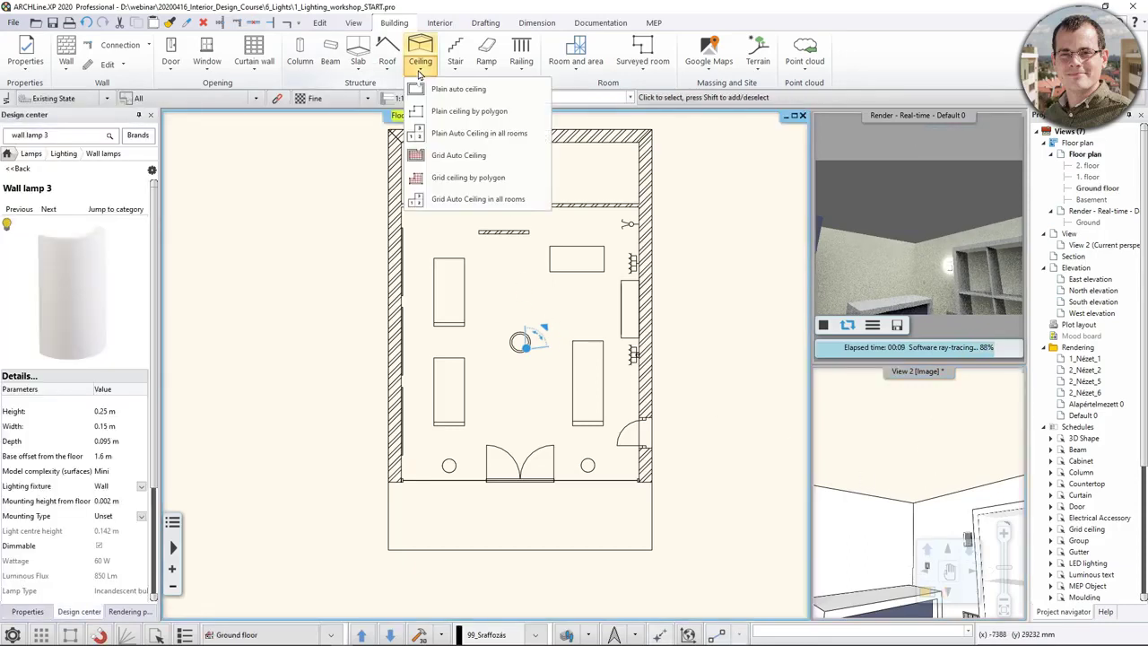
click(435, 89)
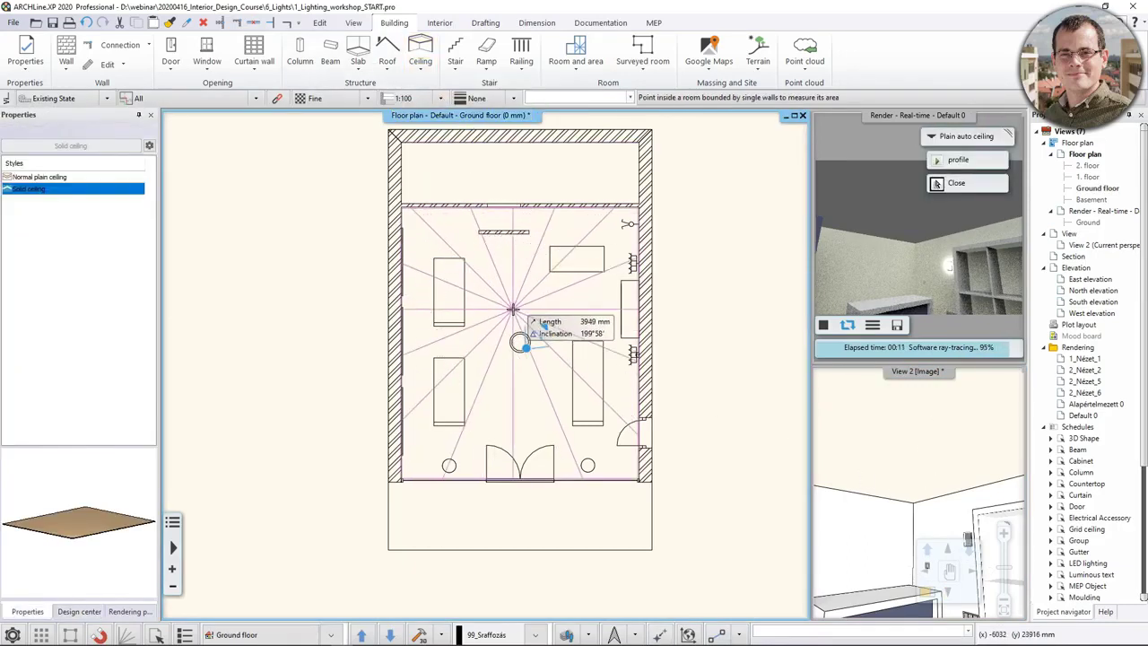
click(525, 335)
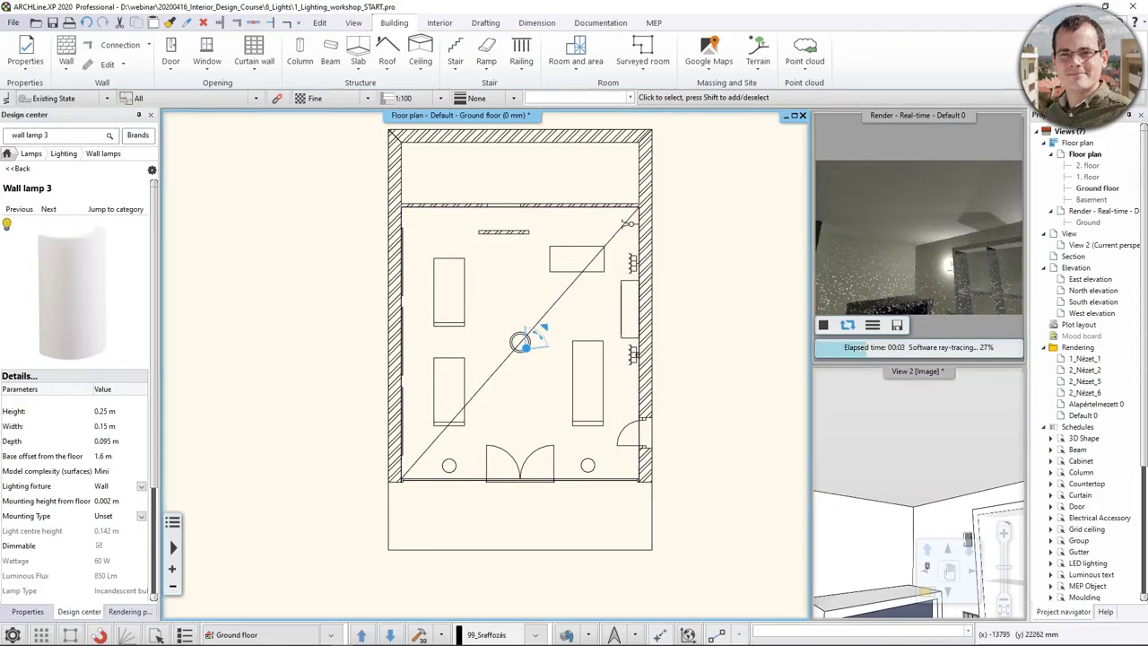
Set the ceiling's relative elevation to 2680 mm and its 2D representation to Top View
click(562, 311)
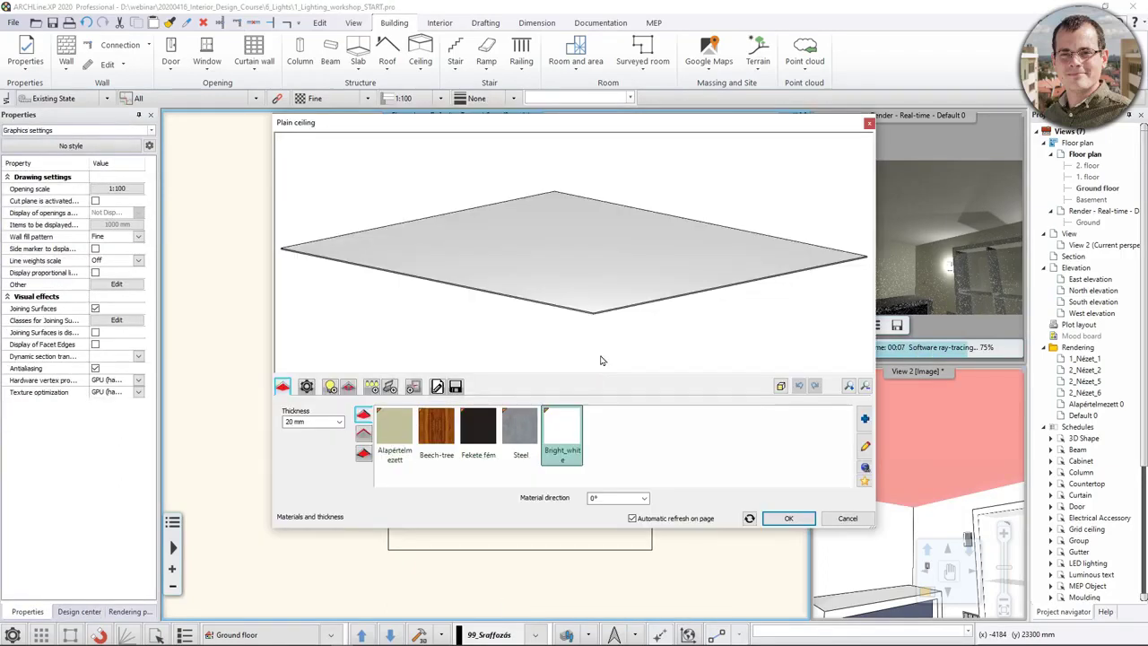
click(437, 386)
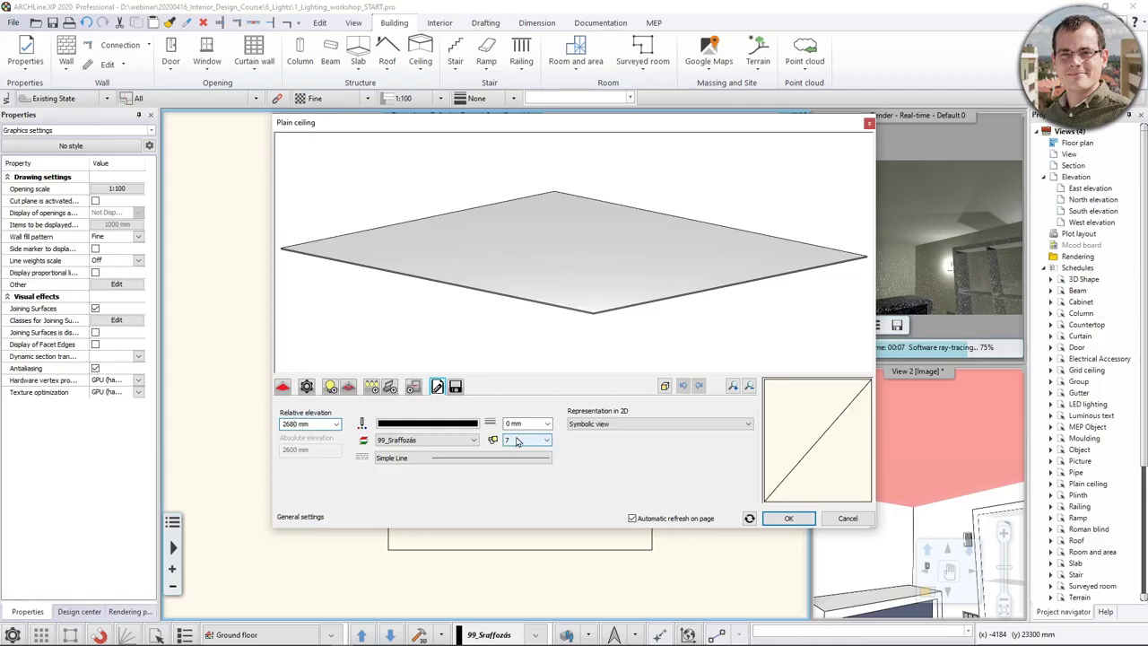
key(Return)
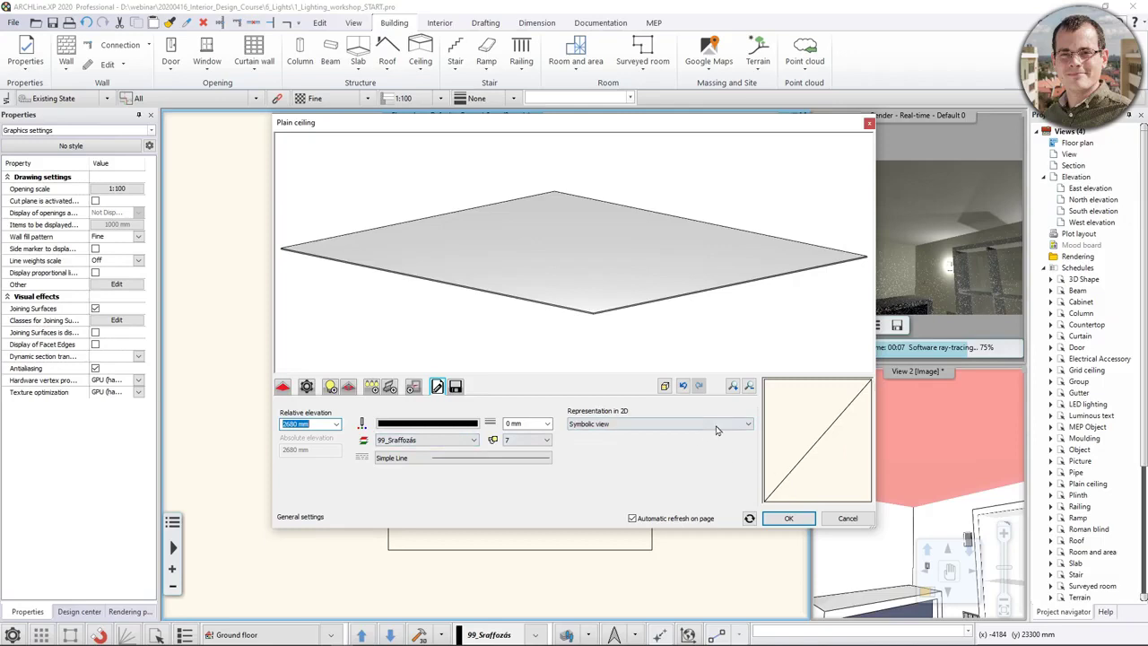
click(682, 425)
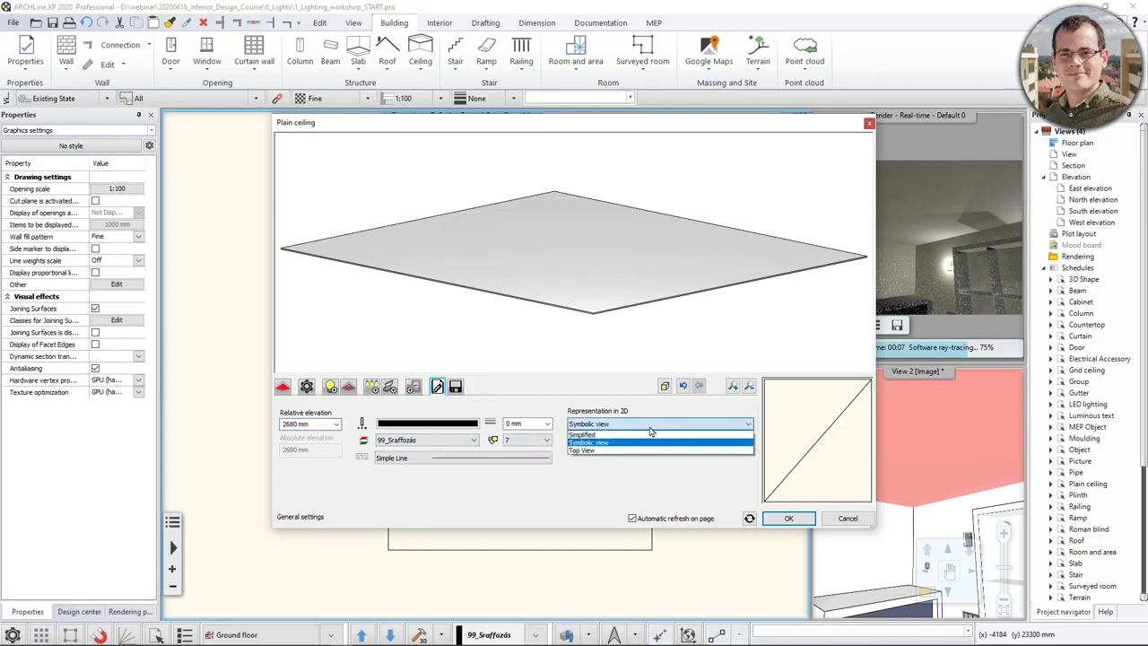
click(605, 450)
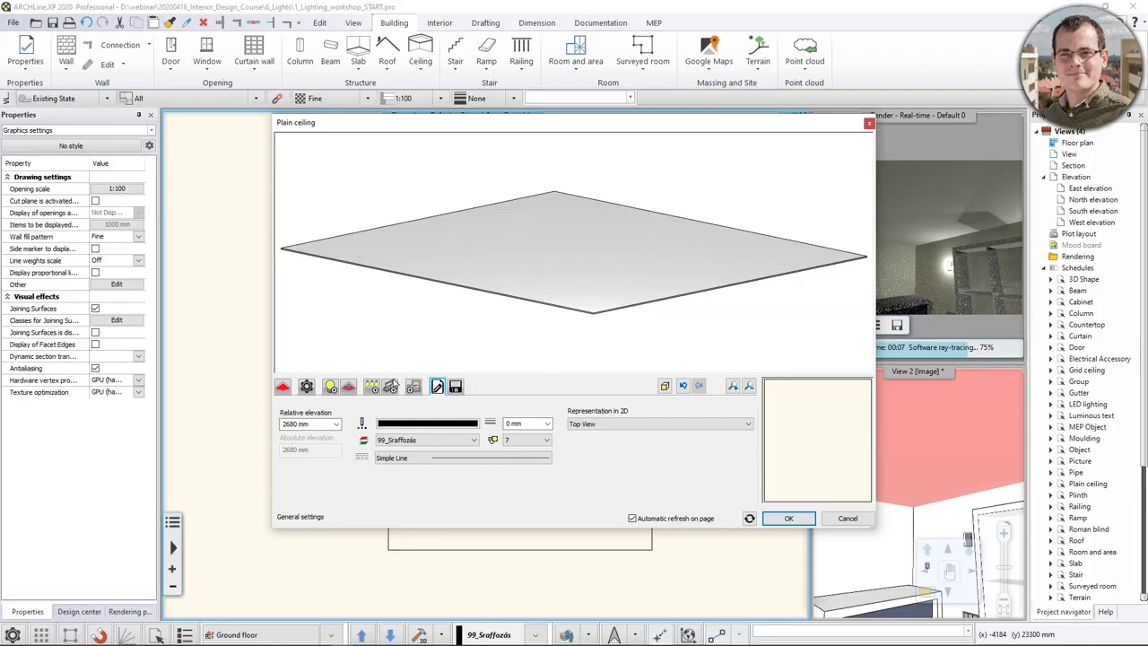
Edit the first Series of spot lamps among the ceiling's default units, setting its number of items along the path to 4
click(306, 388)
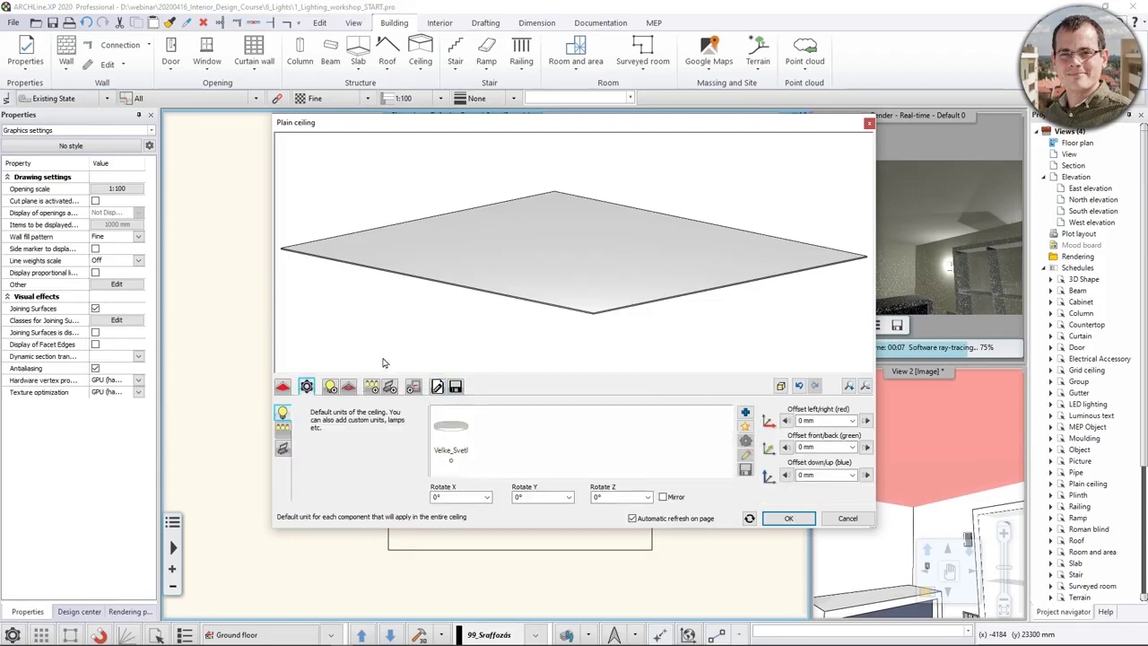
click(283, 431)
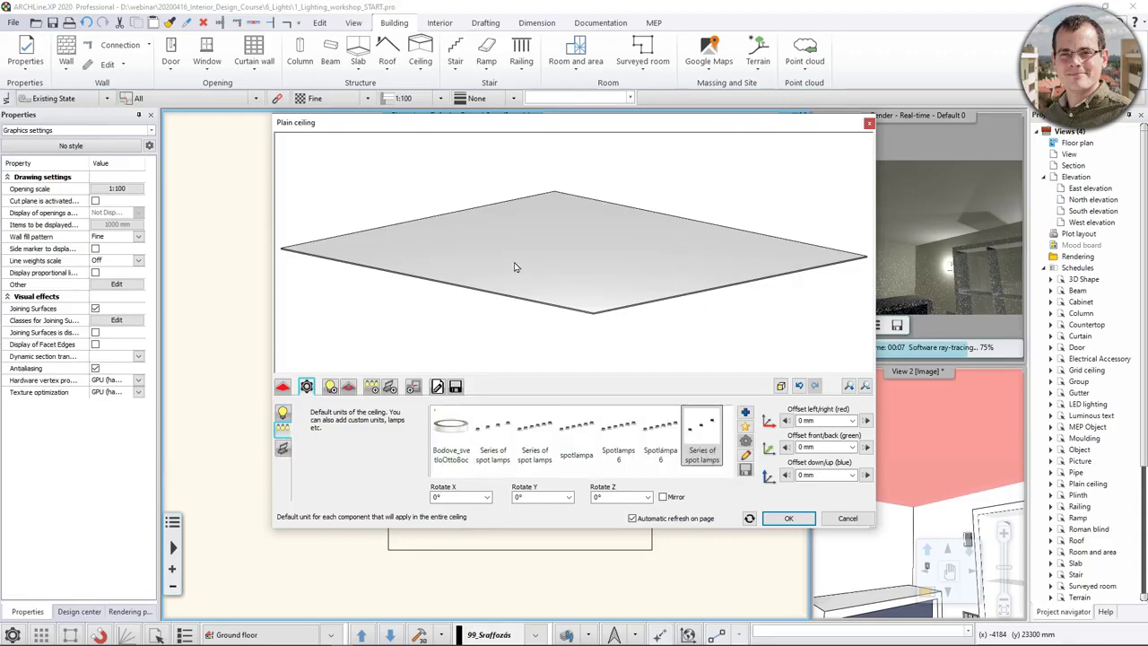
click(497, 446)
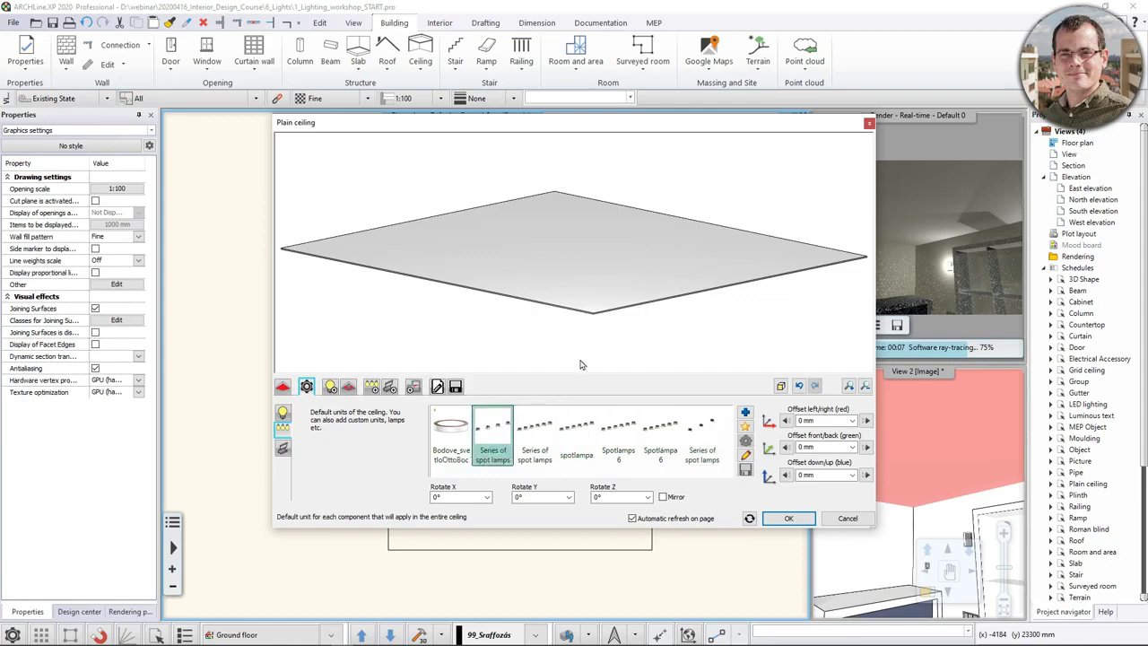
click(745, 455)
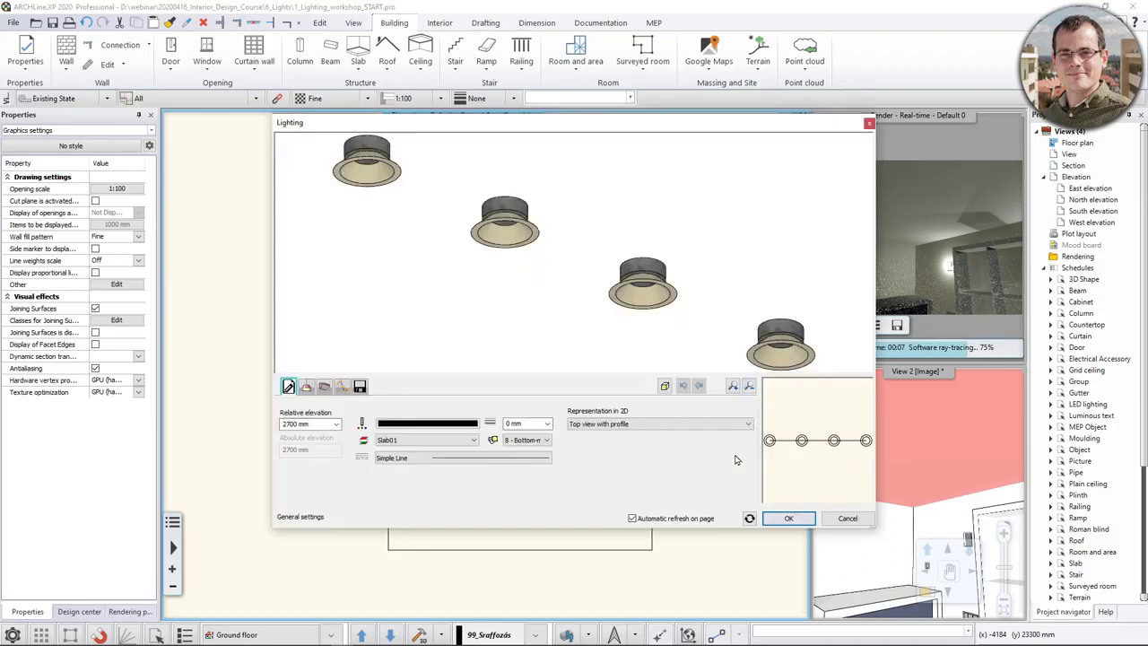
drag(669, 296, 432, 316)
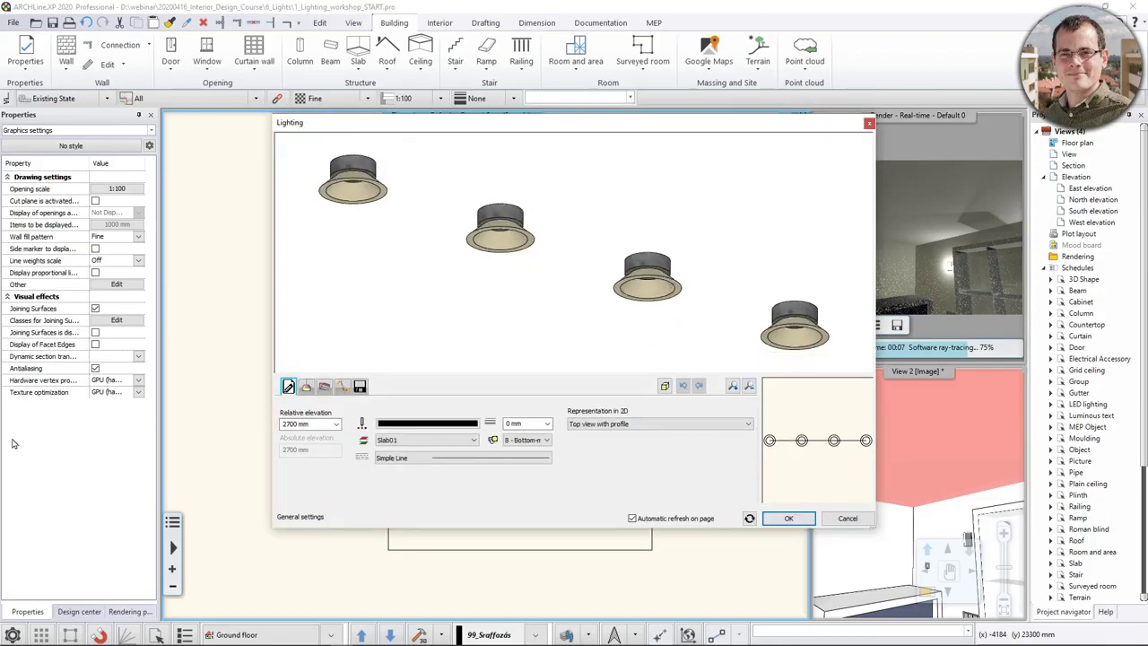
click(345, 386)
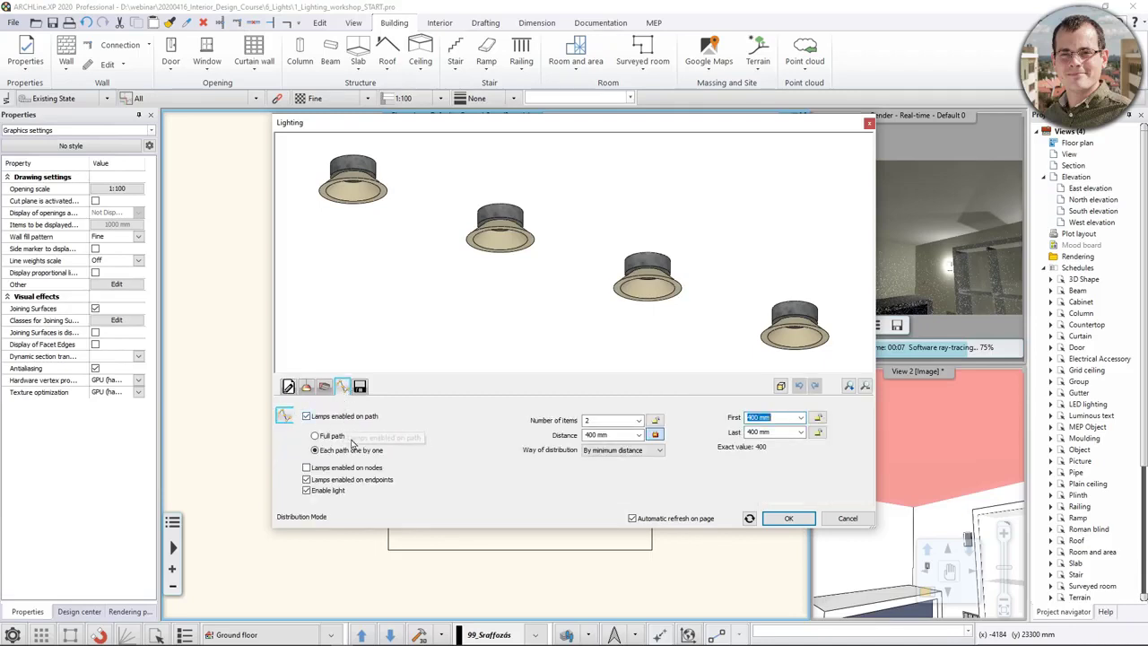
double_click(610, 421)
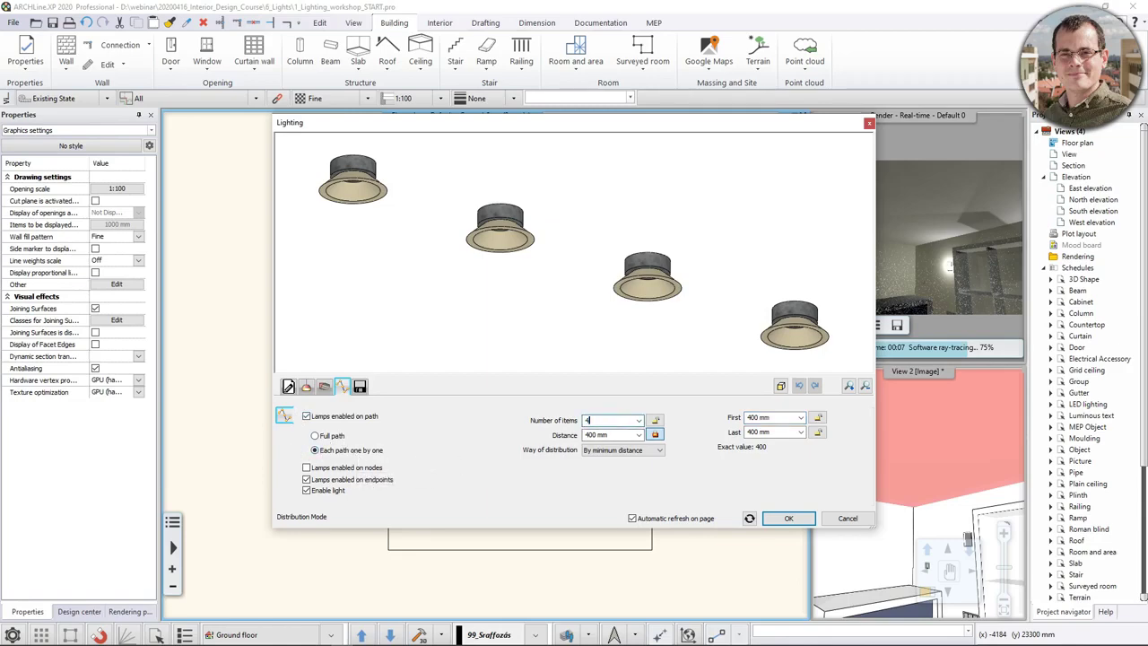
text(4)
key(Return)
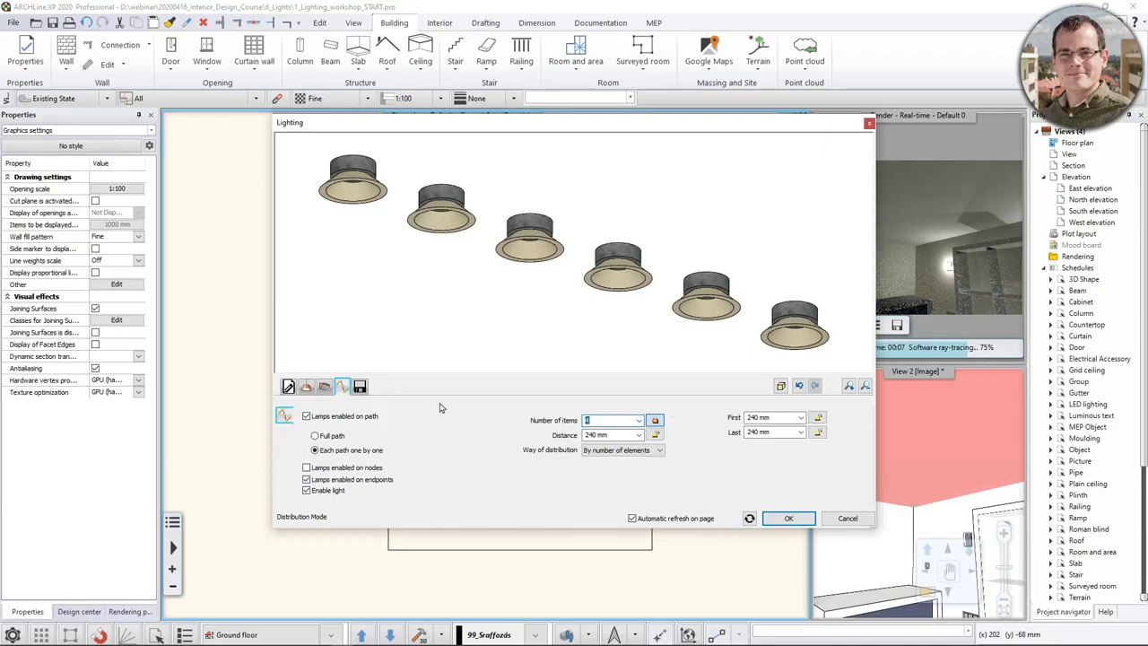
Save the edited lamp series as a new library item named "Webinar Spot Lamps 6" and apply it to the ceiling's default units
click(362, 387)
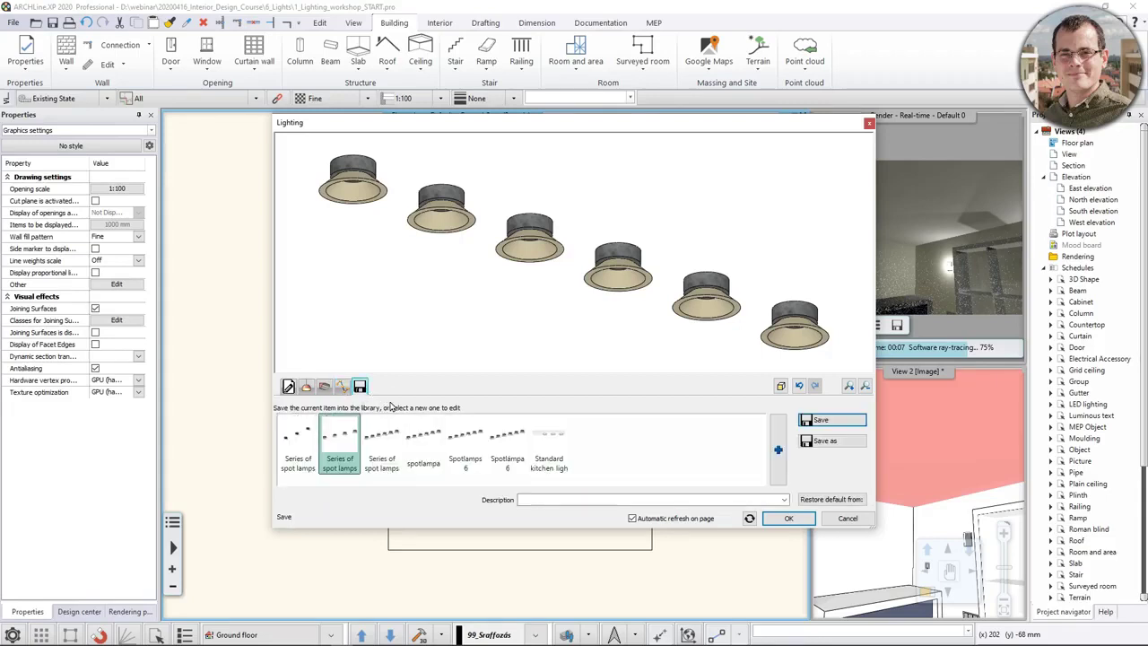
click(825, 442)
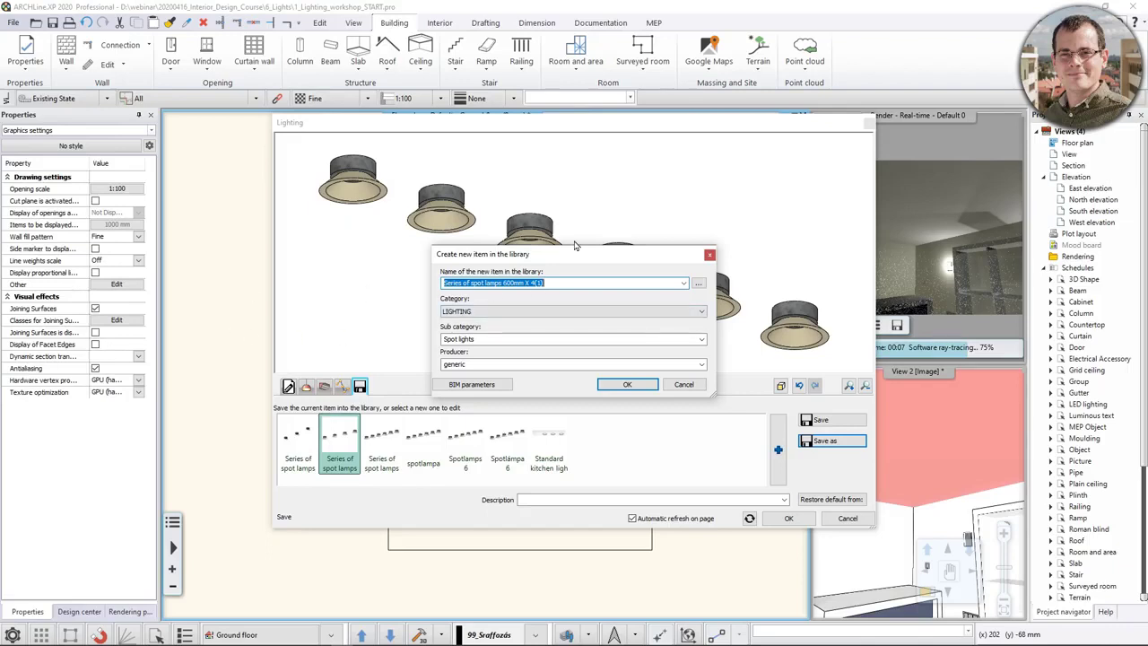
click(577, 282)
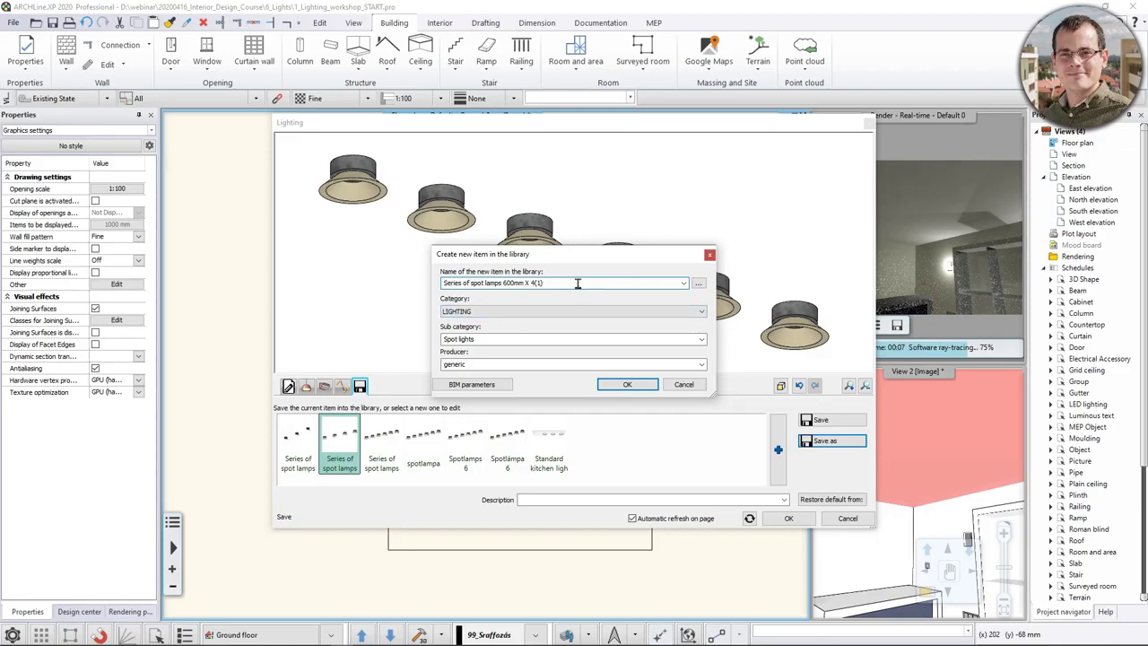
drag(577, 283, 429, 286)
text(Webinar)
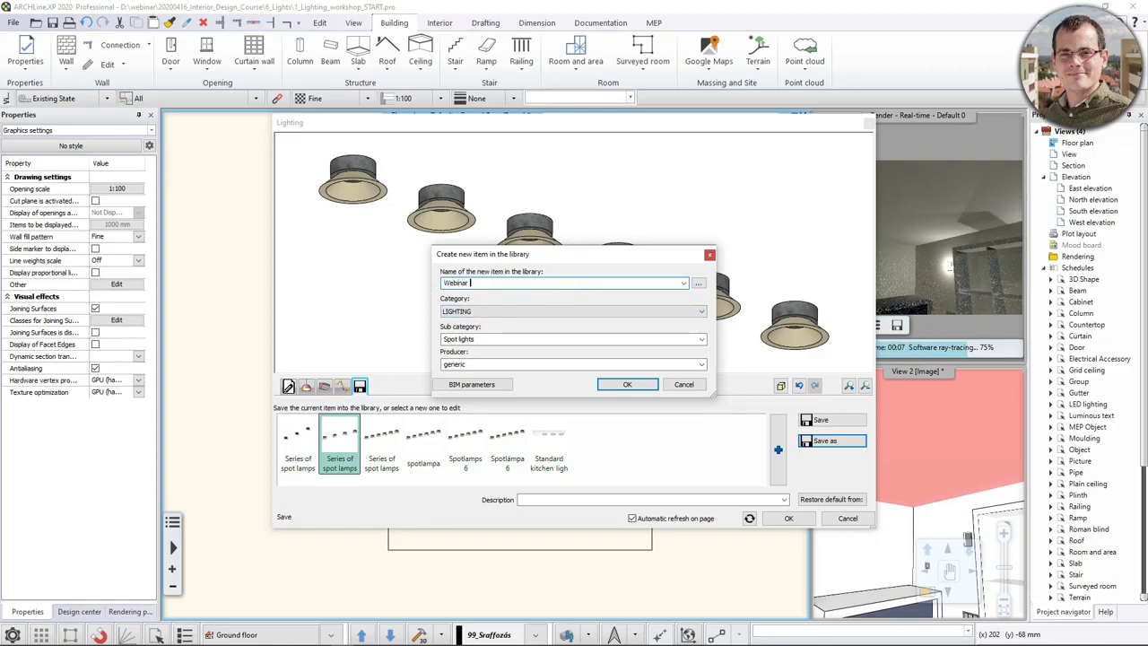
text( Spot Lamps 6)
click(629, 387)
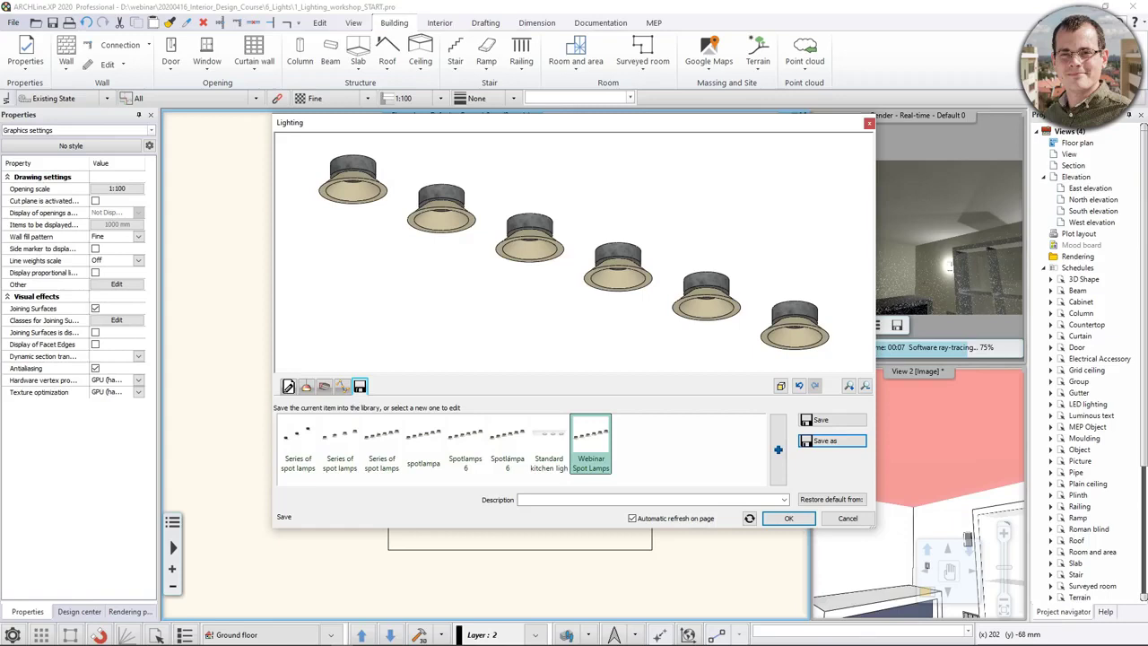
click(790, 518)
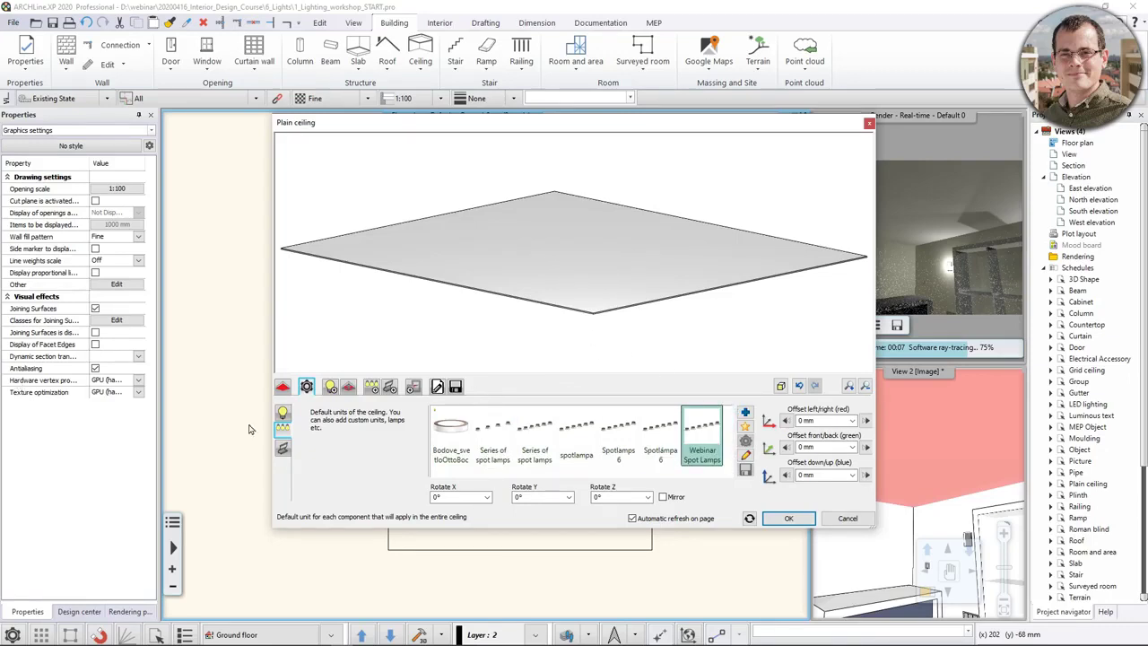
Set the down/up offset of the "Webinar Spot Lamps 6" default unit to 4 mm
click(812, 474)
double_click(812, 475)
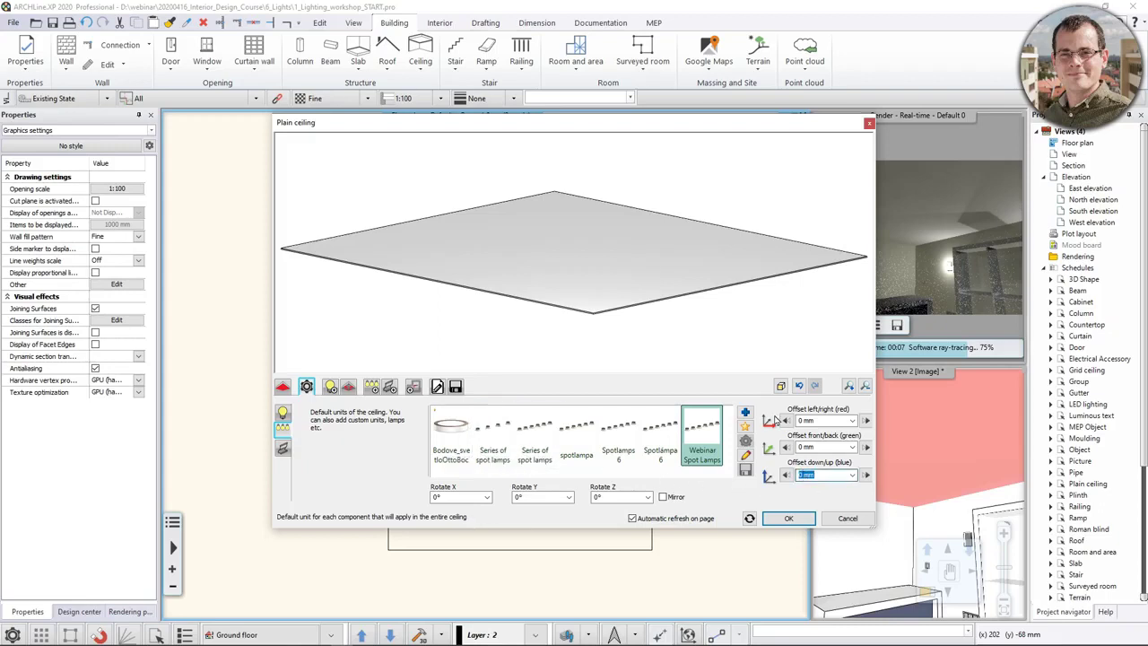
text(4)
Add a spot lamp series to the ceiling's lighting along the Vertical base profile with 600 mm offsets
click(372, 388)
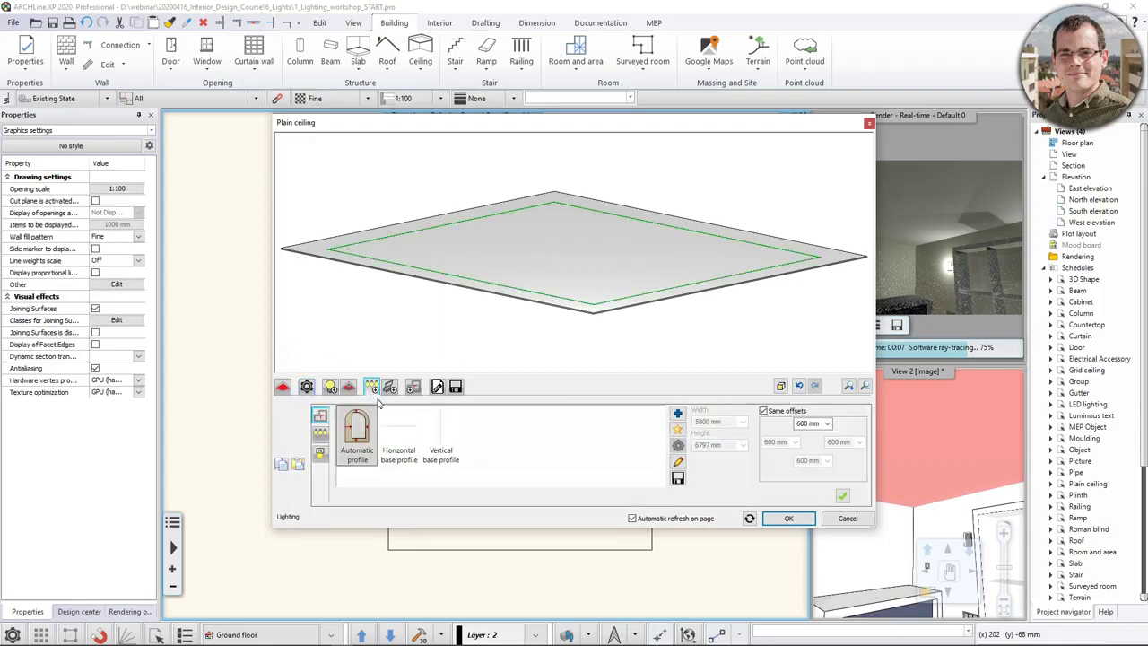
click(439, 433)
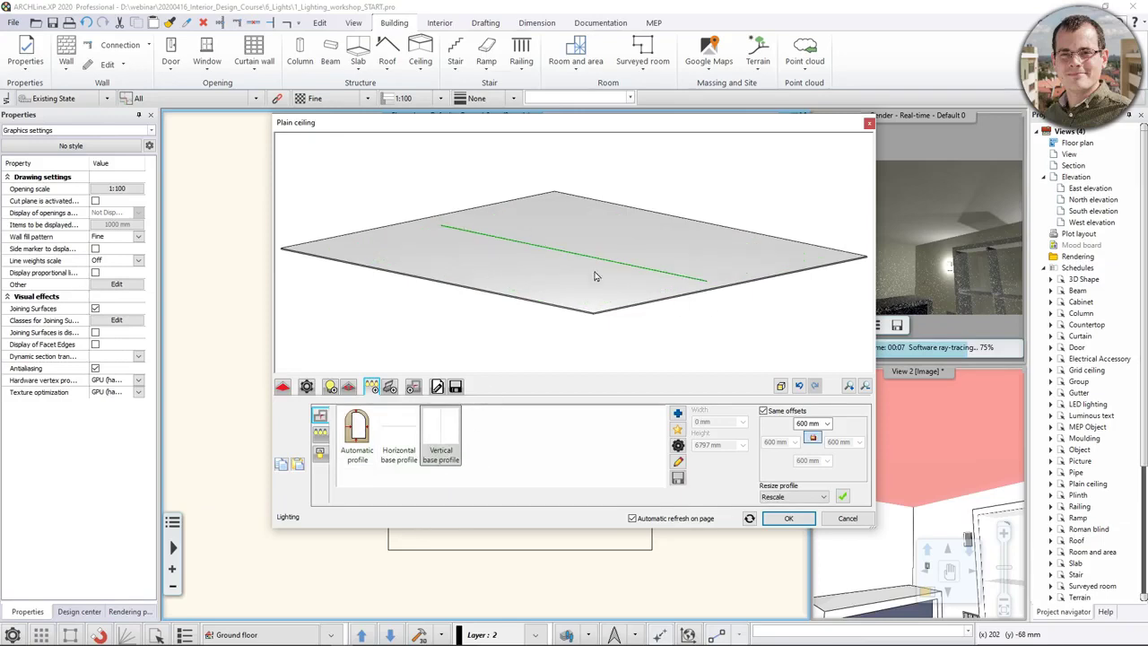
click(842, 496)
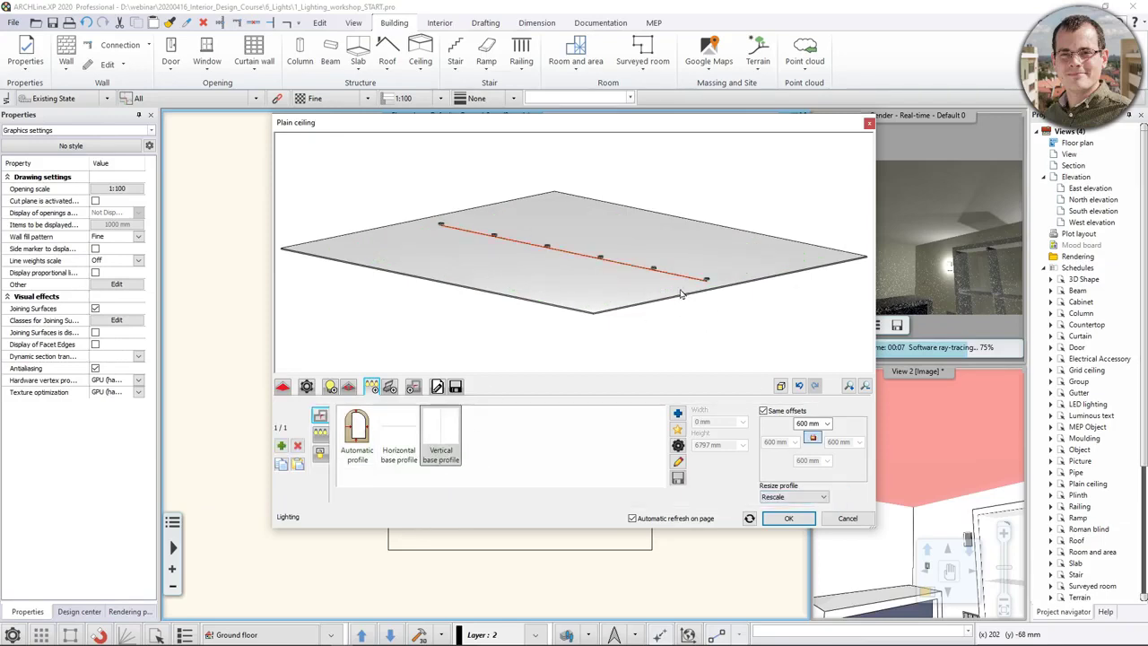
drag(682, 292, 561, 212)
scroll(628, 259, up, 10)
scroll(563, 232, up, 1)
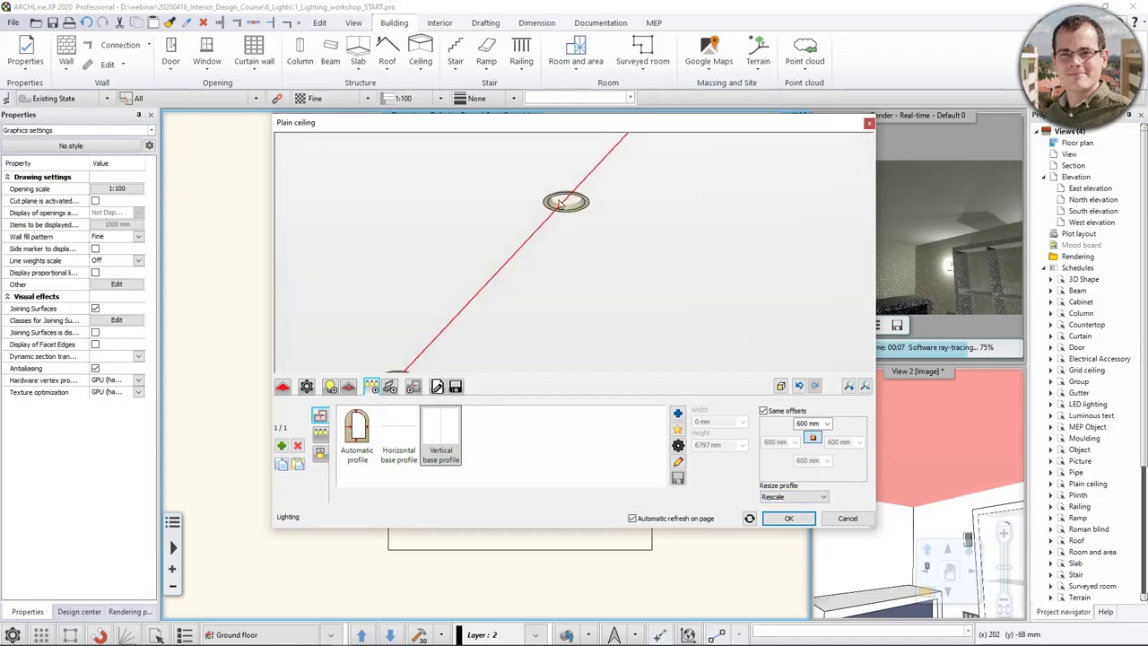
scroll(552, 211, down, 4)
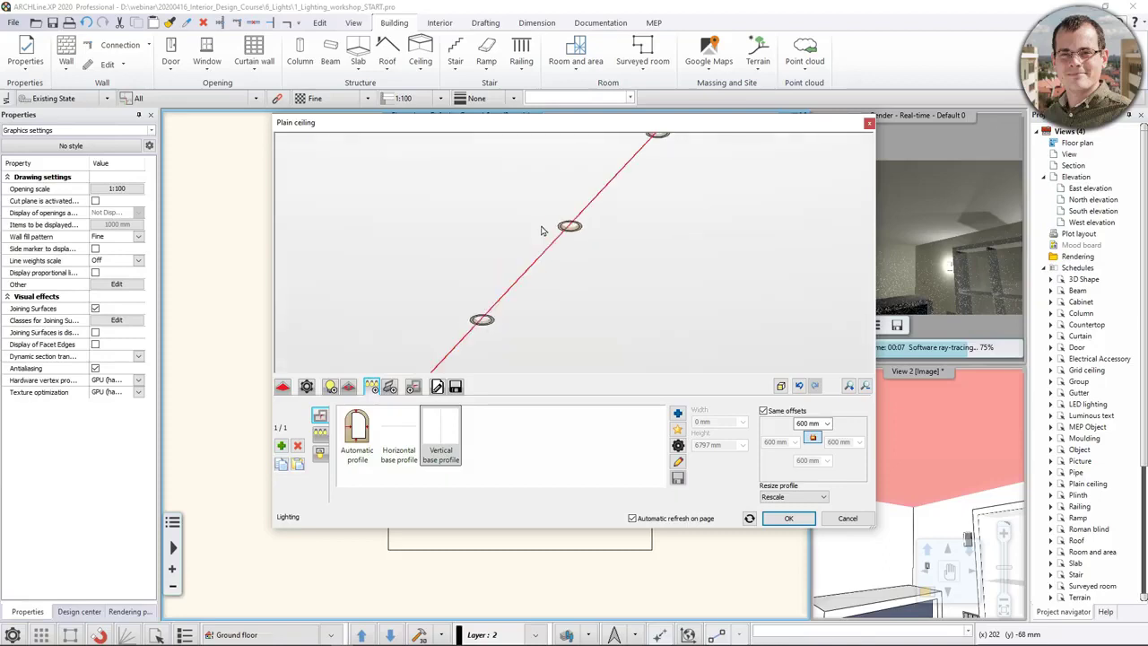
scroll(578, 219, down, 3)
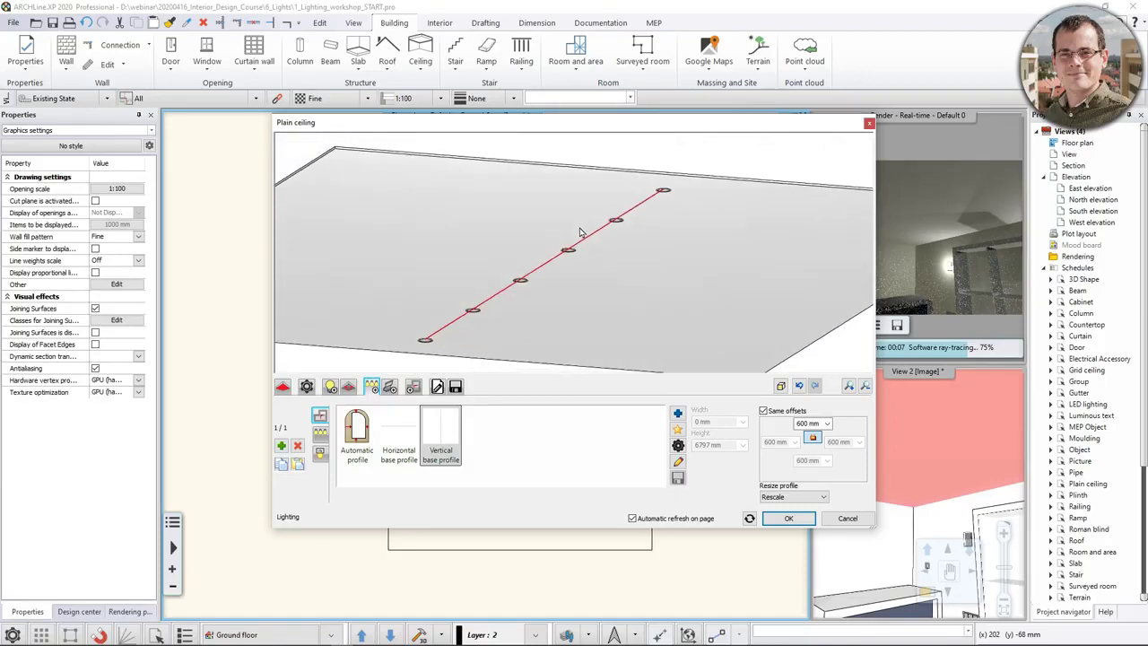
Enable making holes in the false ceiling for the lamps, using the Circle hole profile
click(321, 454)
scroll(568, 308, up, 5)
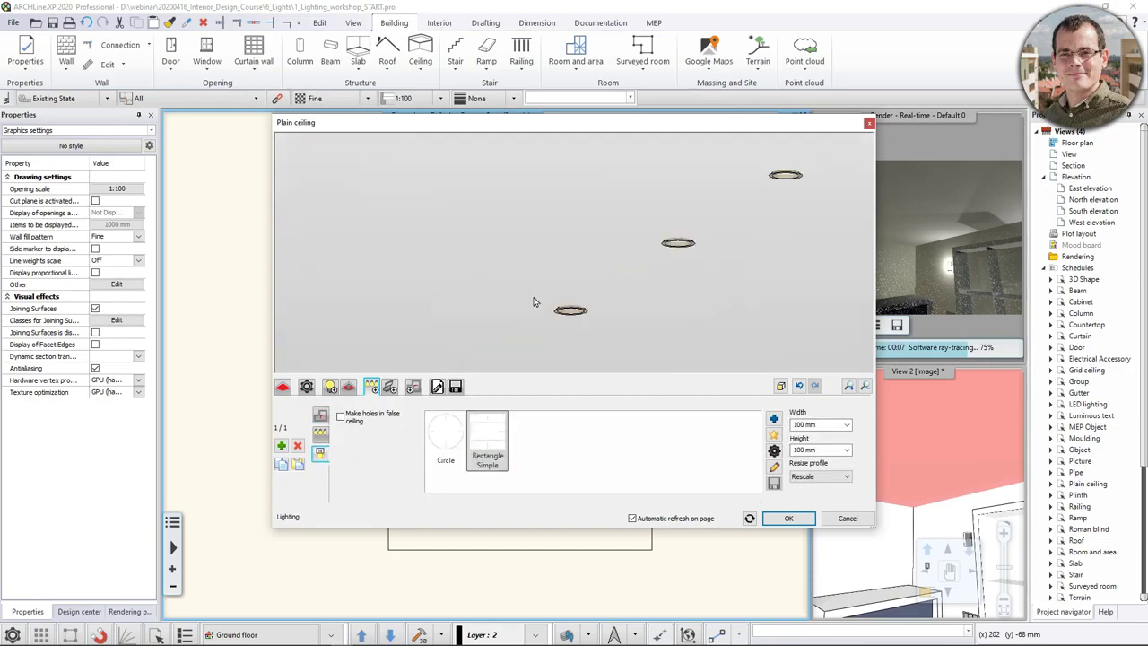
scroll(578, 283, up, 4)
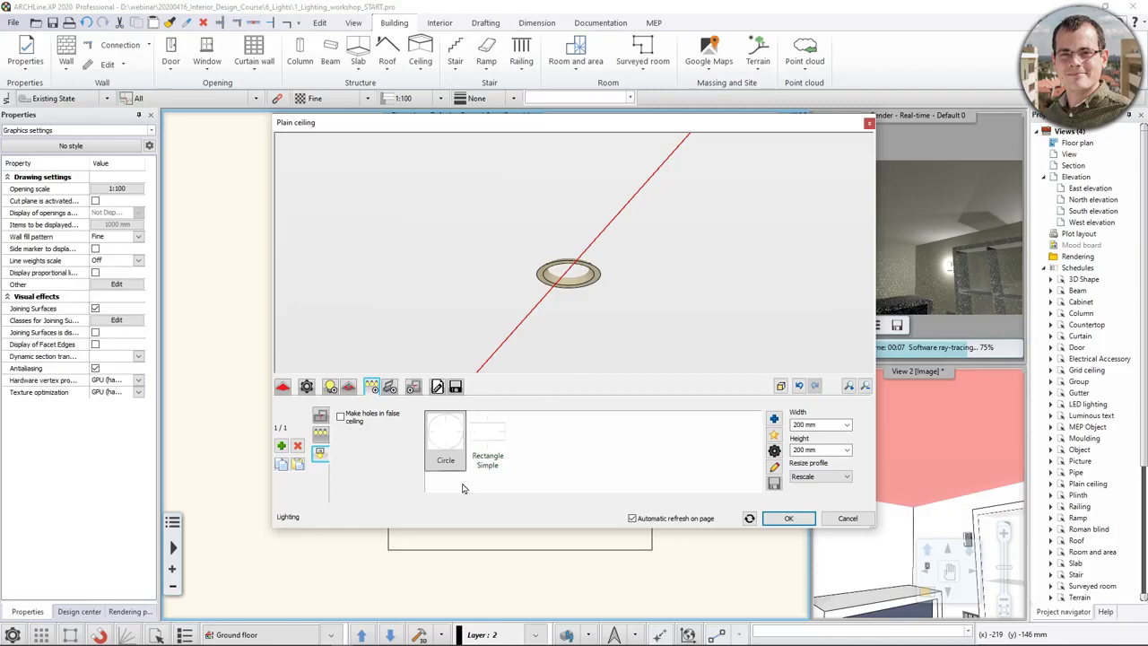
click(341, 416)
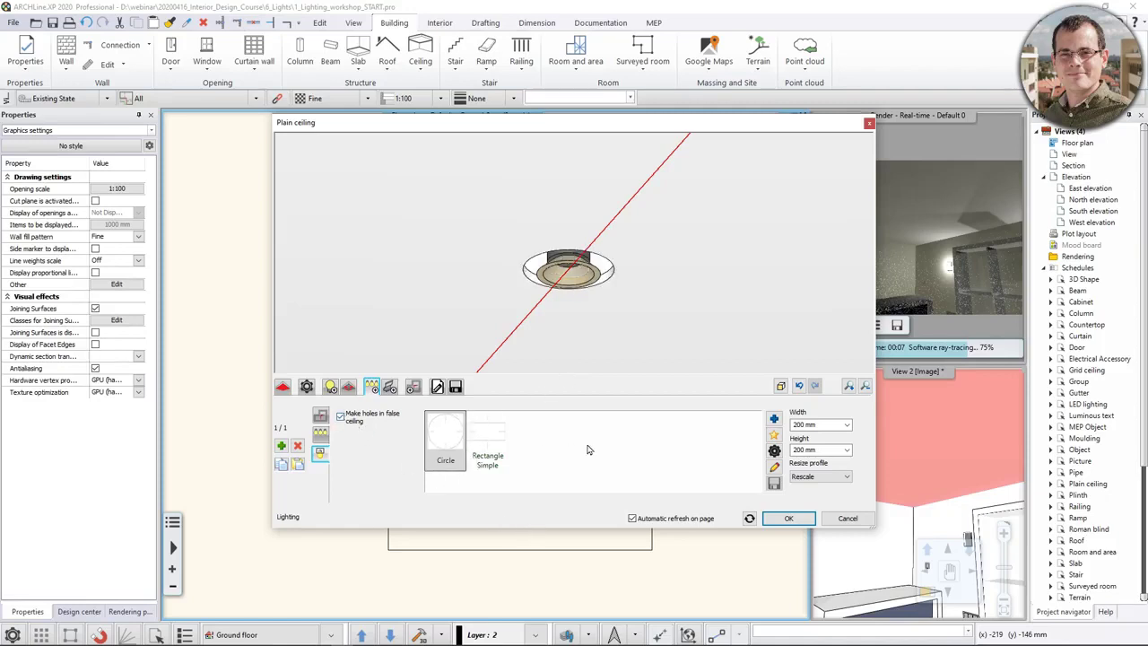
Set the circular lamp holes' width and height to 100 mm, leaving the profile's own definition unedited
click(811, 425)
text(100)
key(Return)
scroll(621, 237, up, 10)
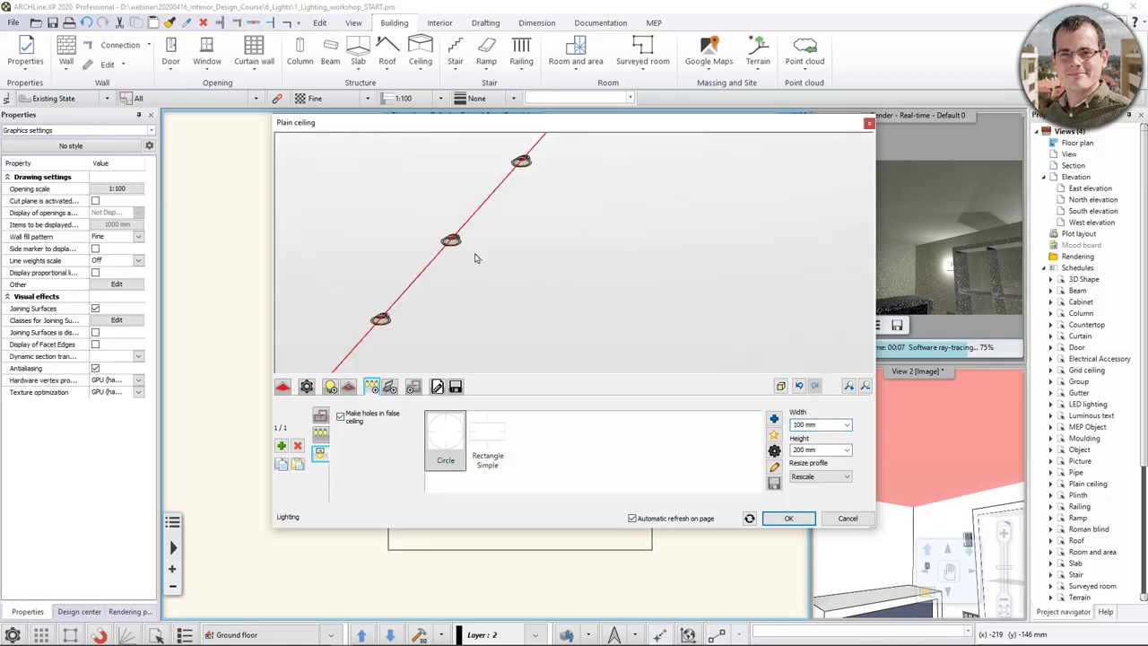
click(812, 449)
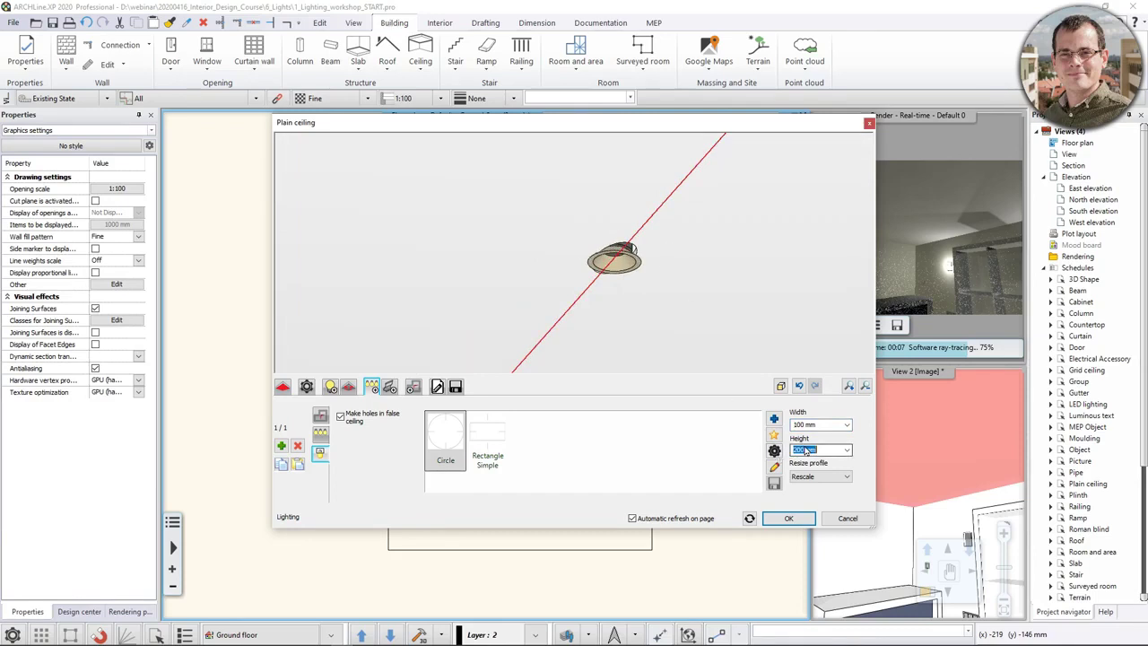
text(100)
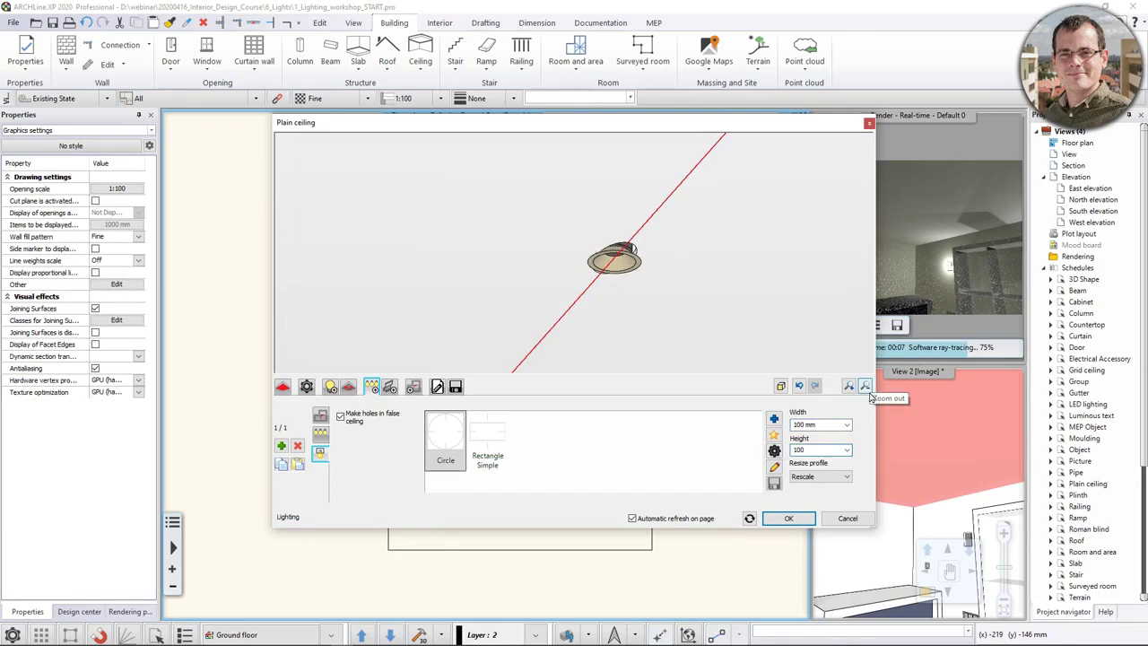
key(Return)
scroll(672, 285, up, 5)
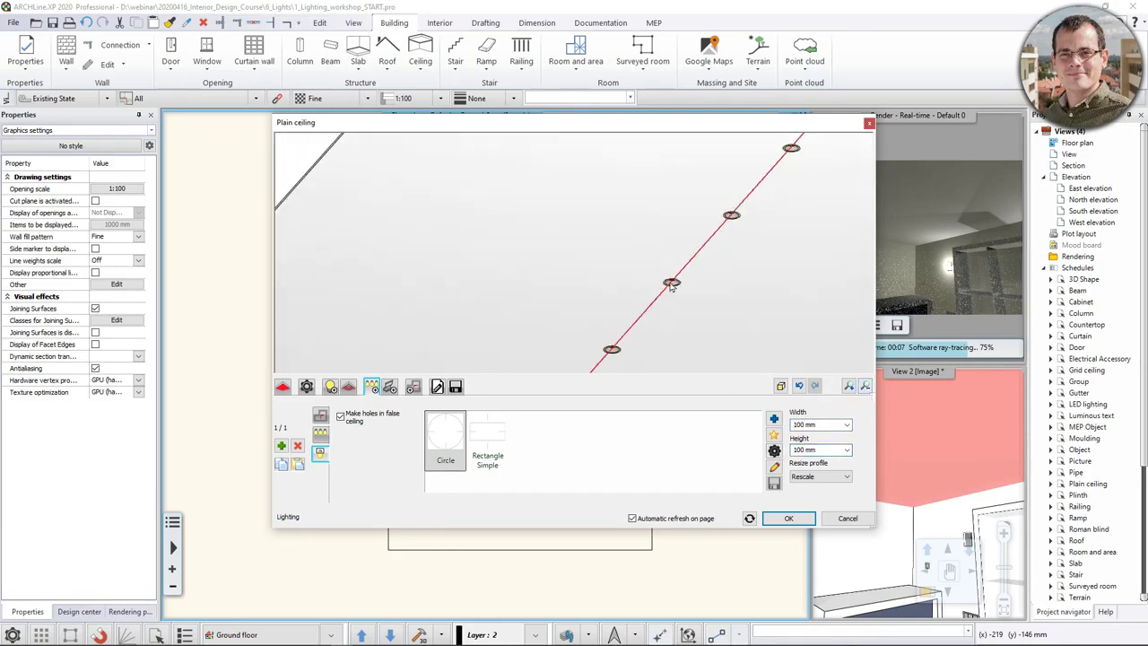
click(774, 451)
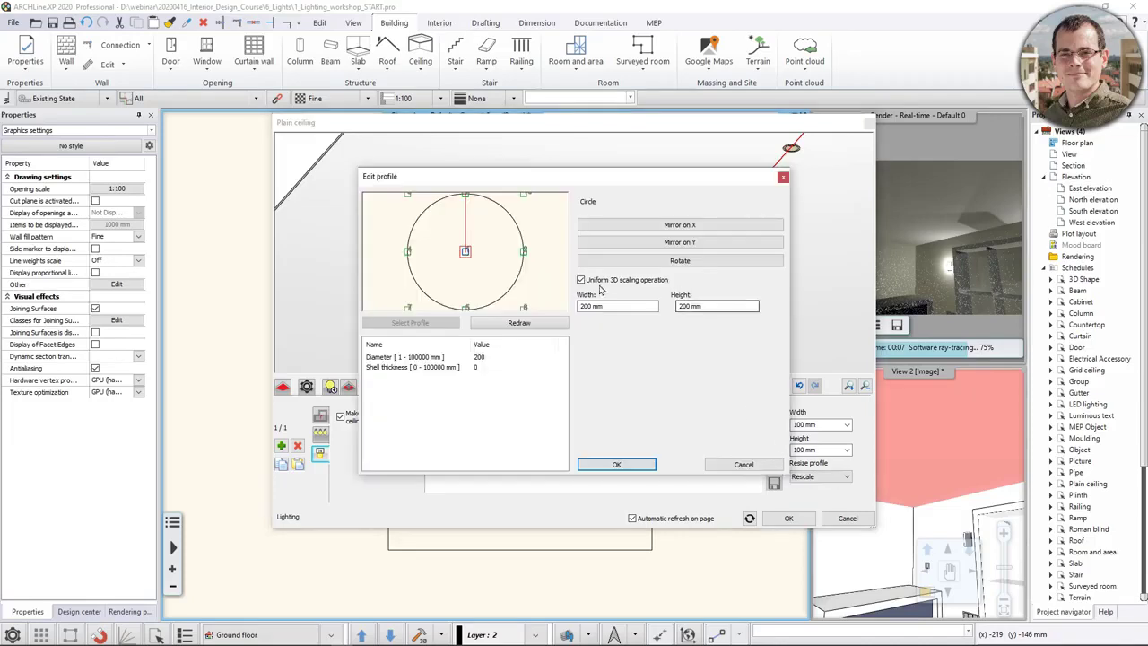
click(783, 178)
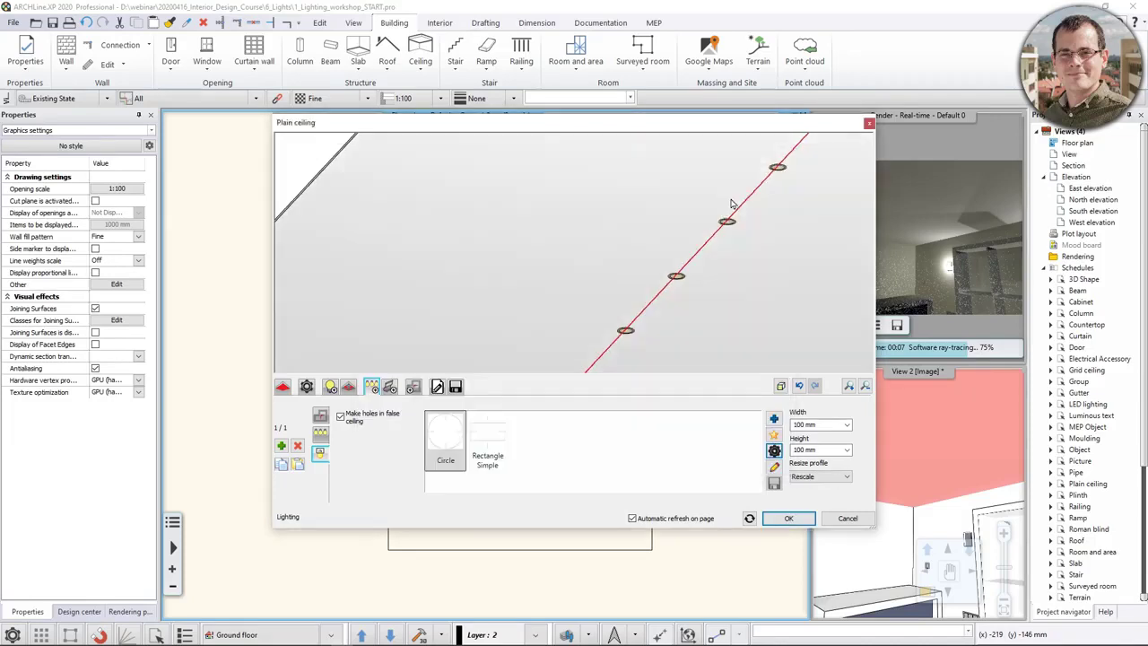
drag(788, 184, 736, 218)
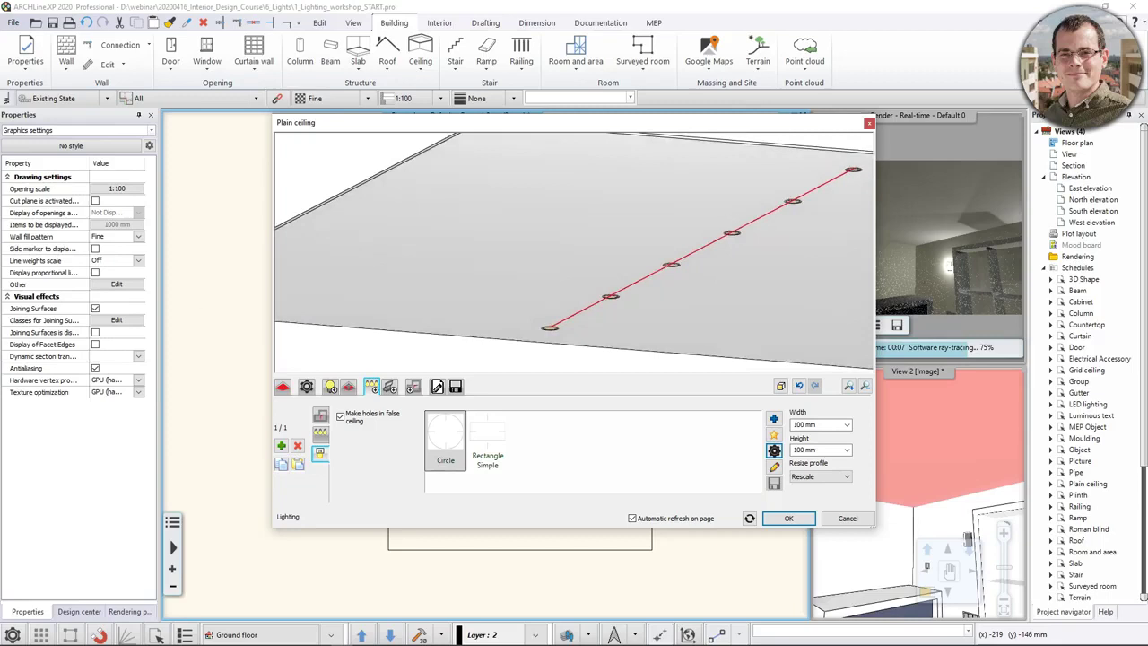
Turn off Same offsets for the lamp series, release its right offset, and set the left, top and bottom offsets to 500 mm
click(321, 415)
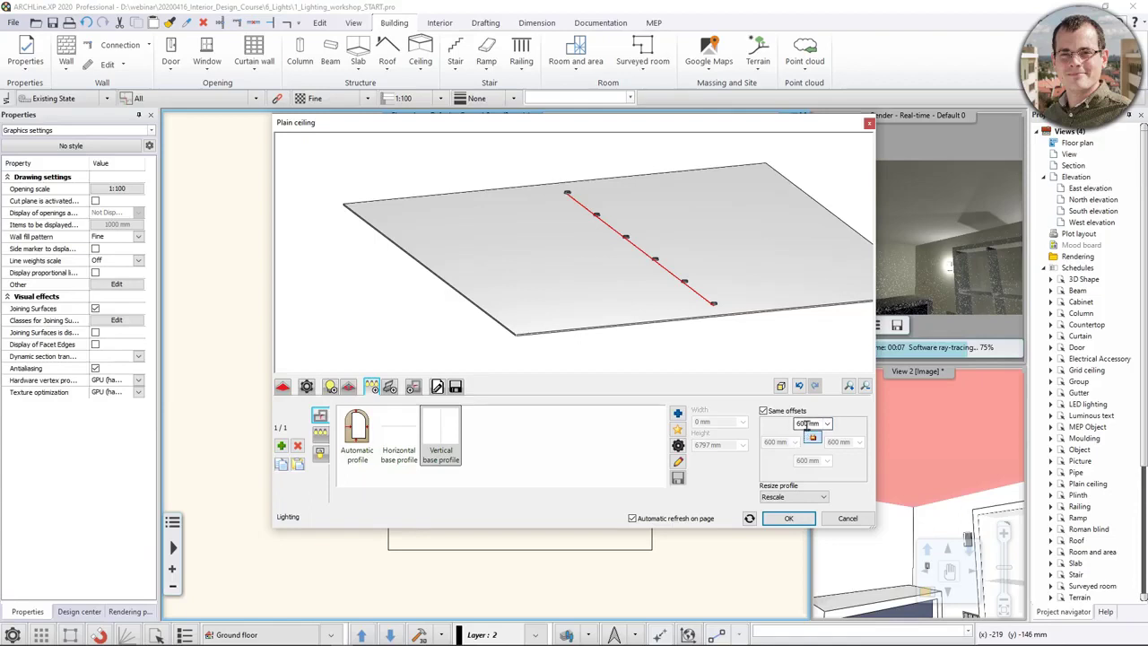
click(764, 411)
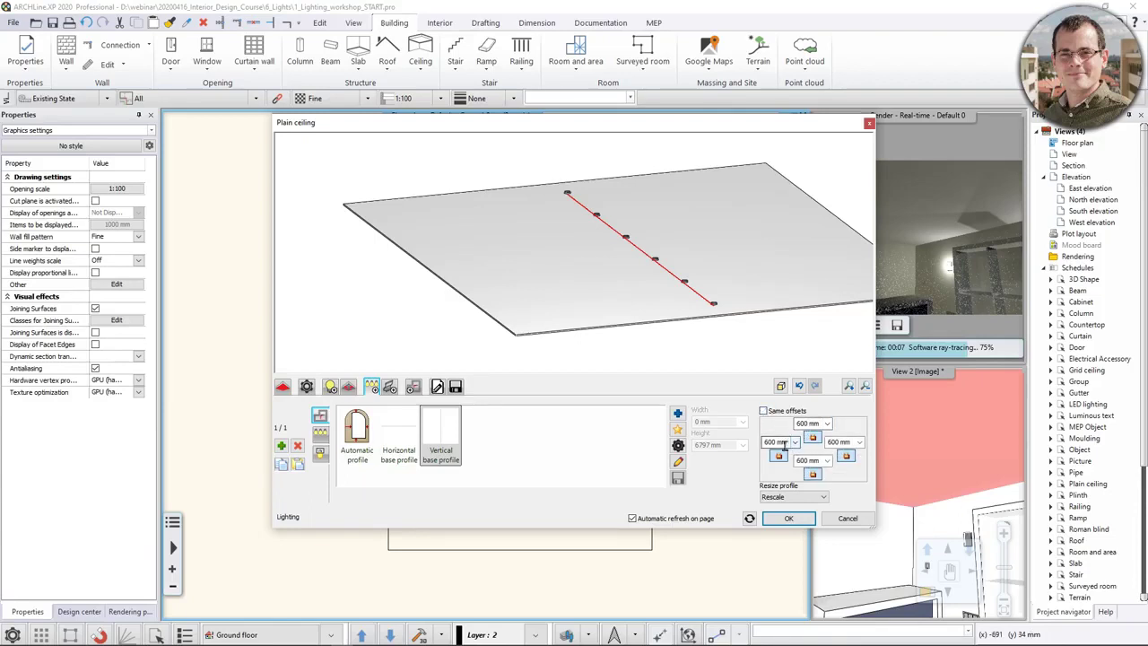
click(849, 457)
click(768, 439)
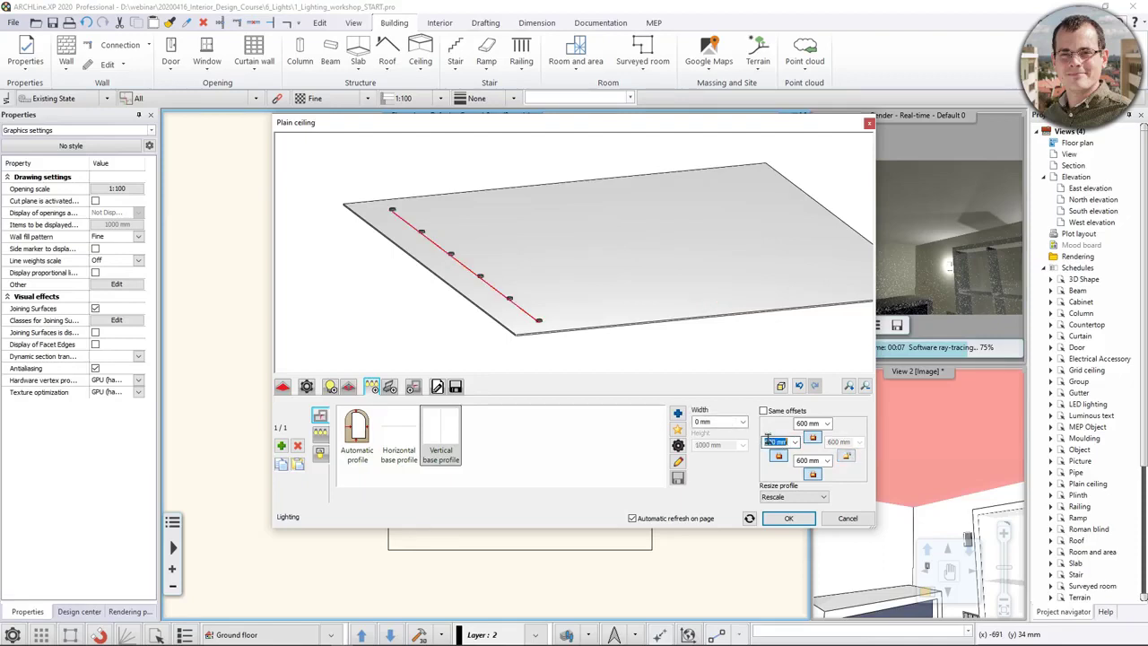
text(500)
key(Tab)
text(5)
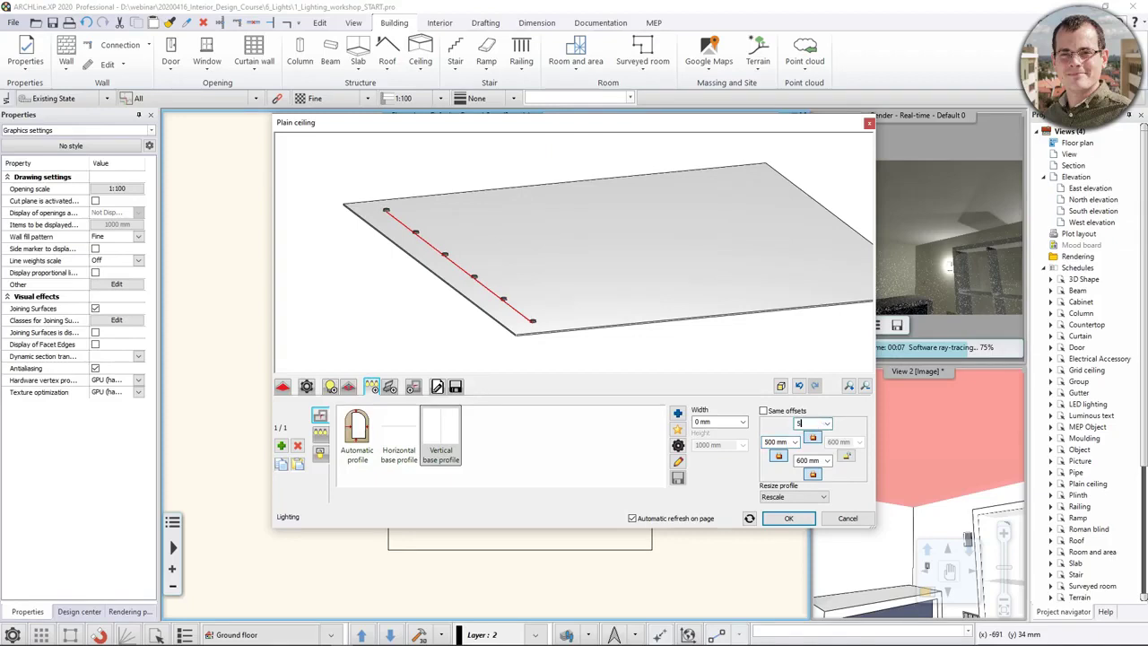
text(00)
key(Return)
double_click(818, 461)
text(5)
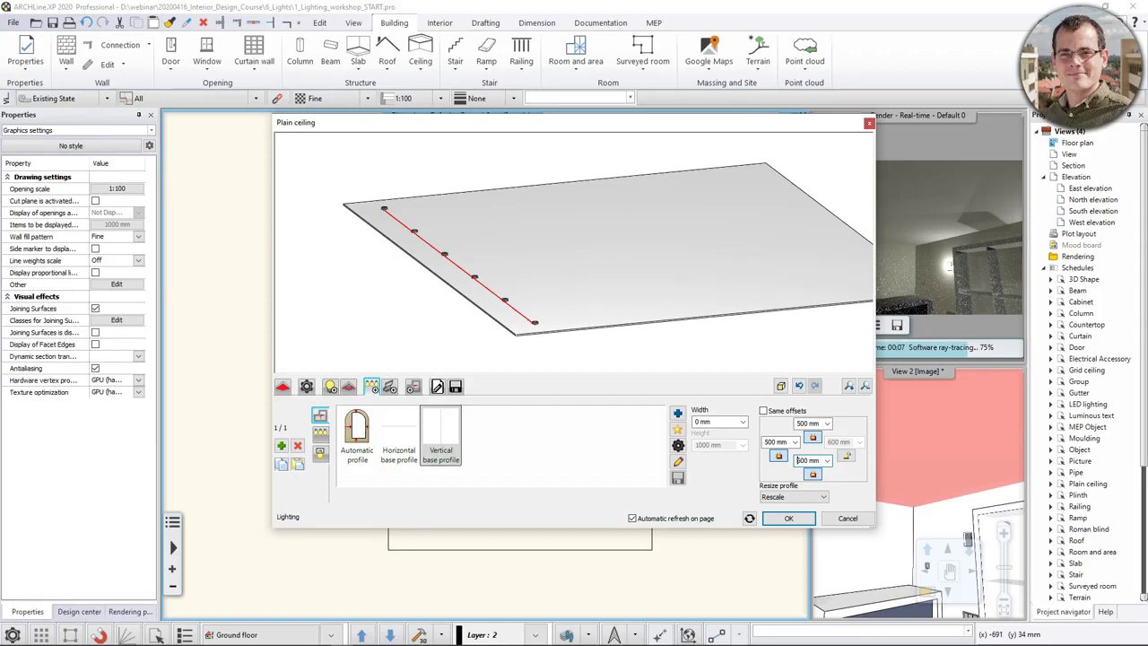
Add a second vertical spot lamp series with a left offset of 2000 mm
click(280, 446)
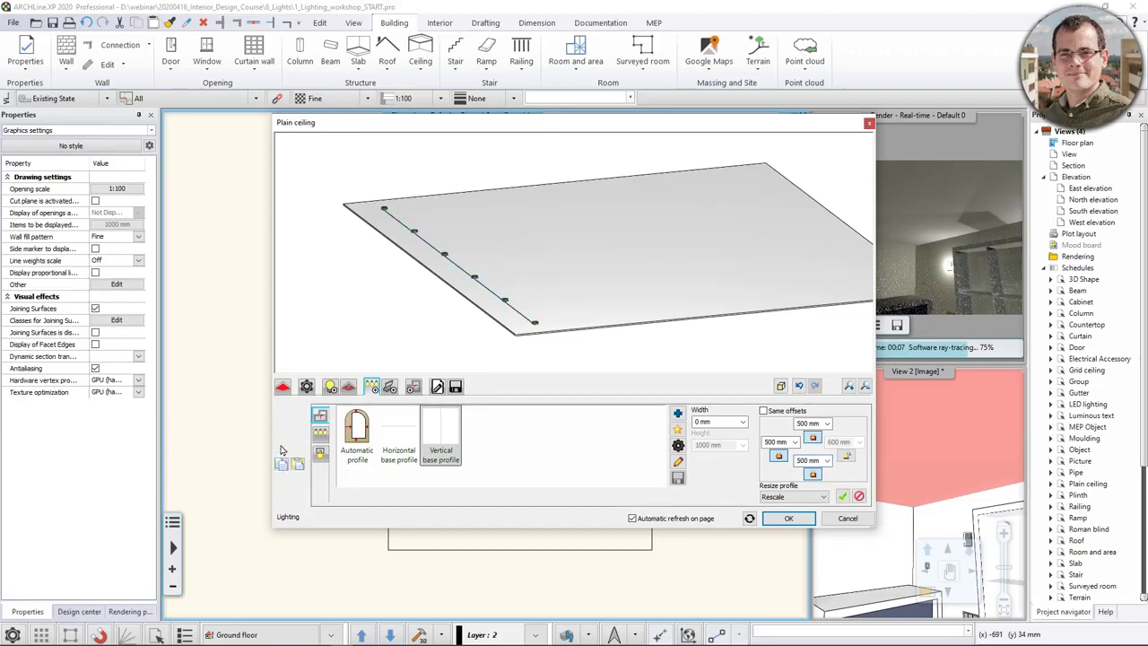
click(770, 442)
text(2000)
key(Return)
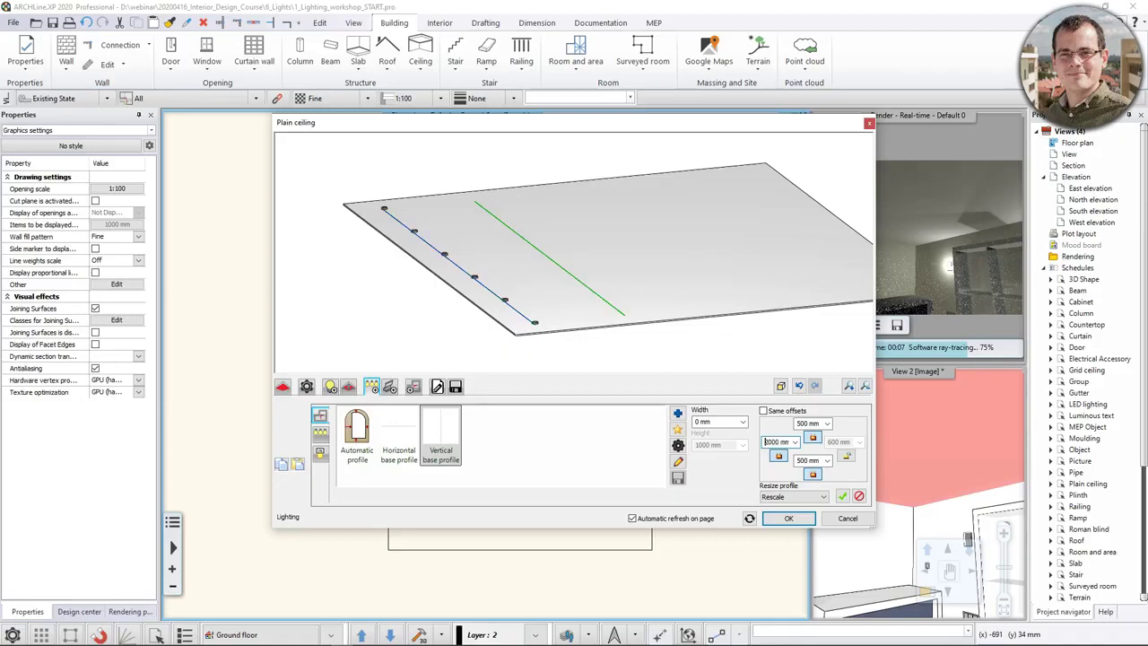
click(841, 496)
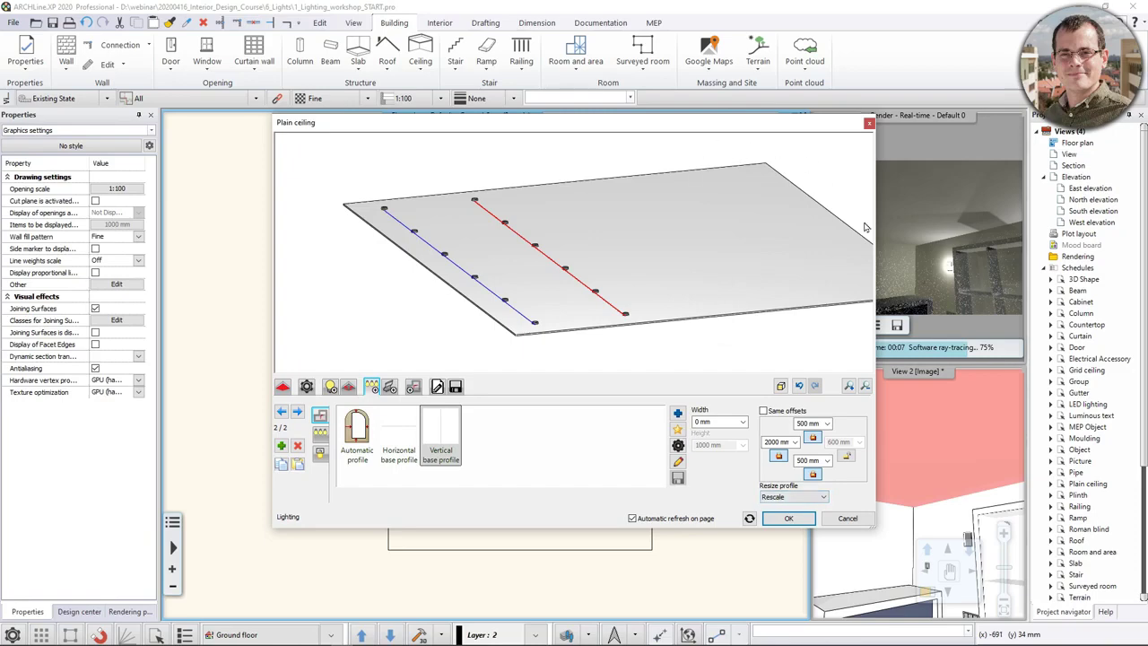
Add a third vertical spot lamp series, positioned by a right offset of 500 mm instead of a left one
click(281, 446)
click(451, 456)
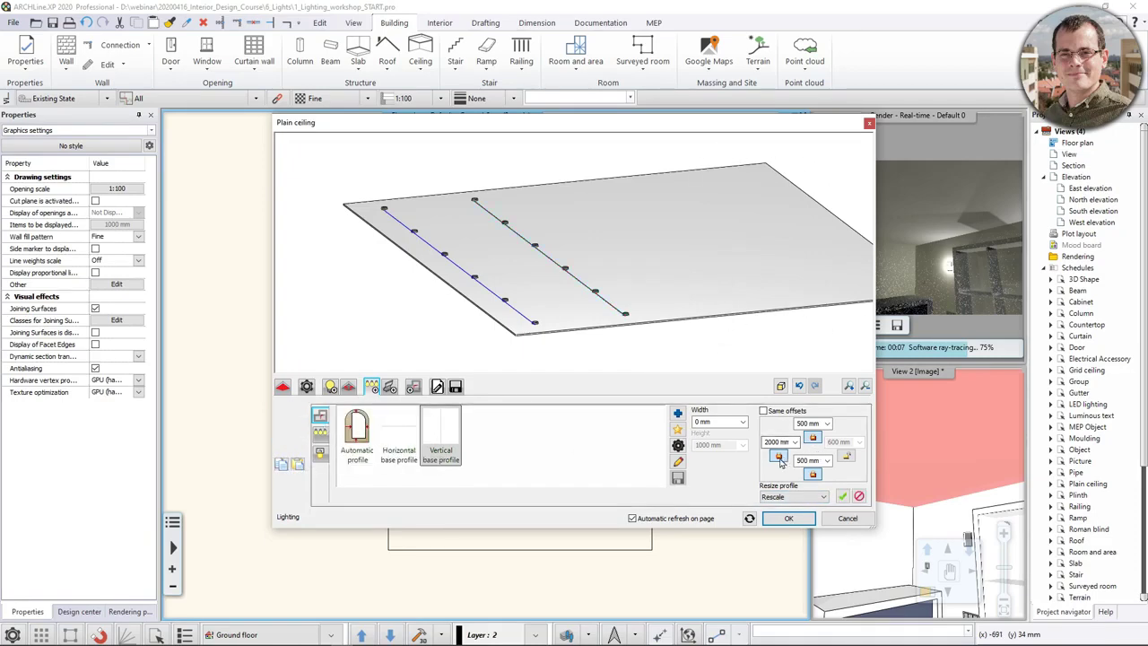
click(849, 459)
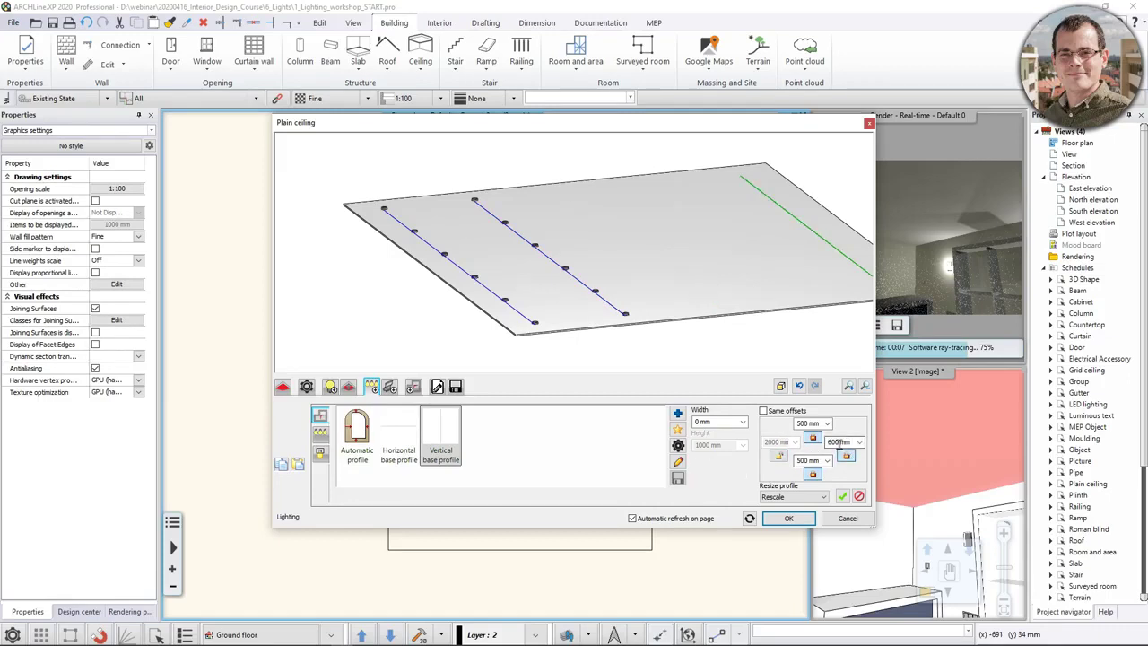
text(500)
key(Return)
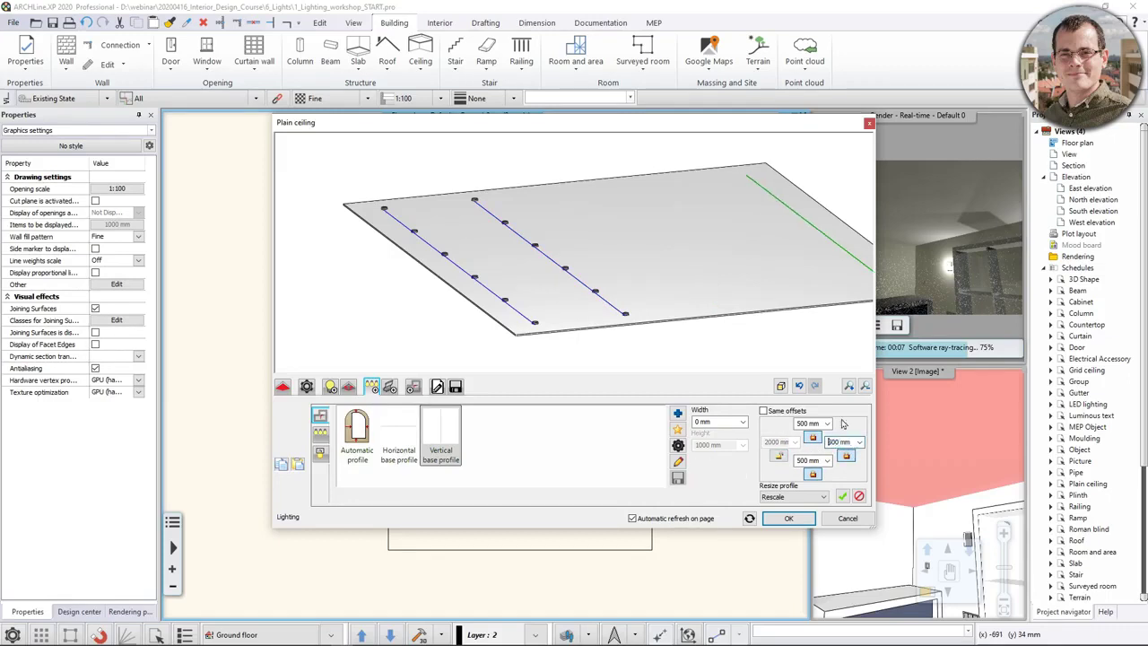
click(841, 496)
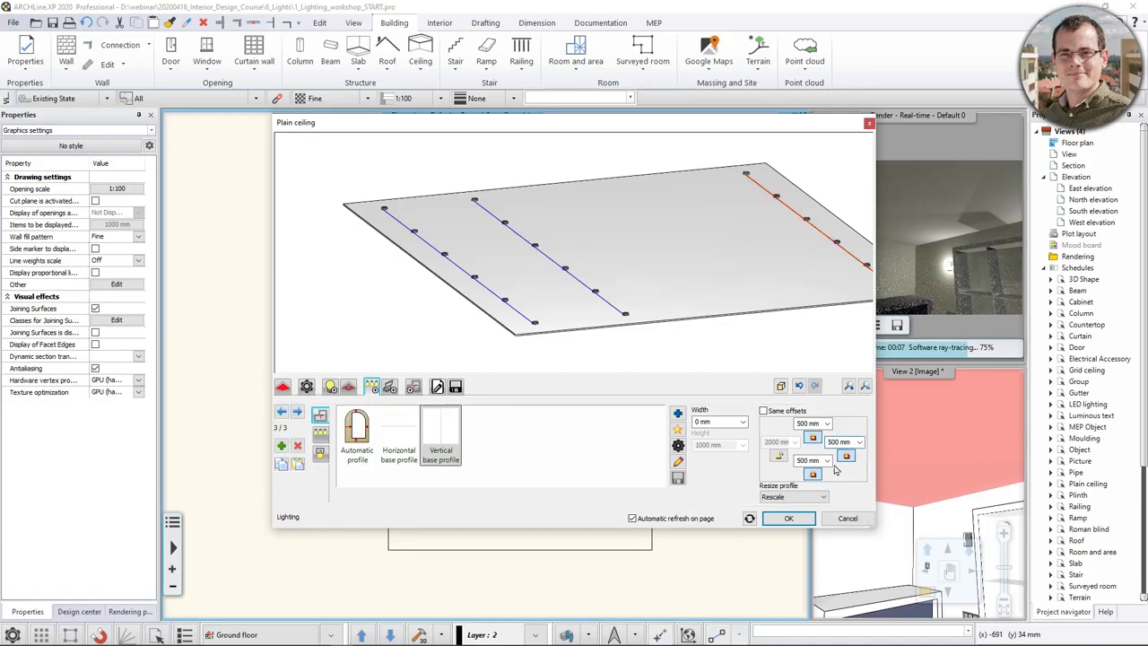
Add a fourth vertical spot lamp series with a right offset of 2000 mm
click(281, 446)
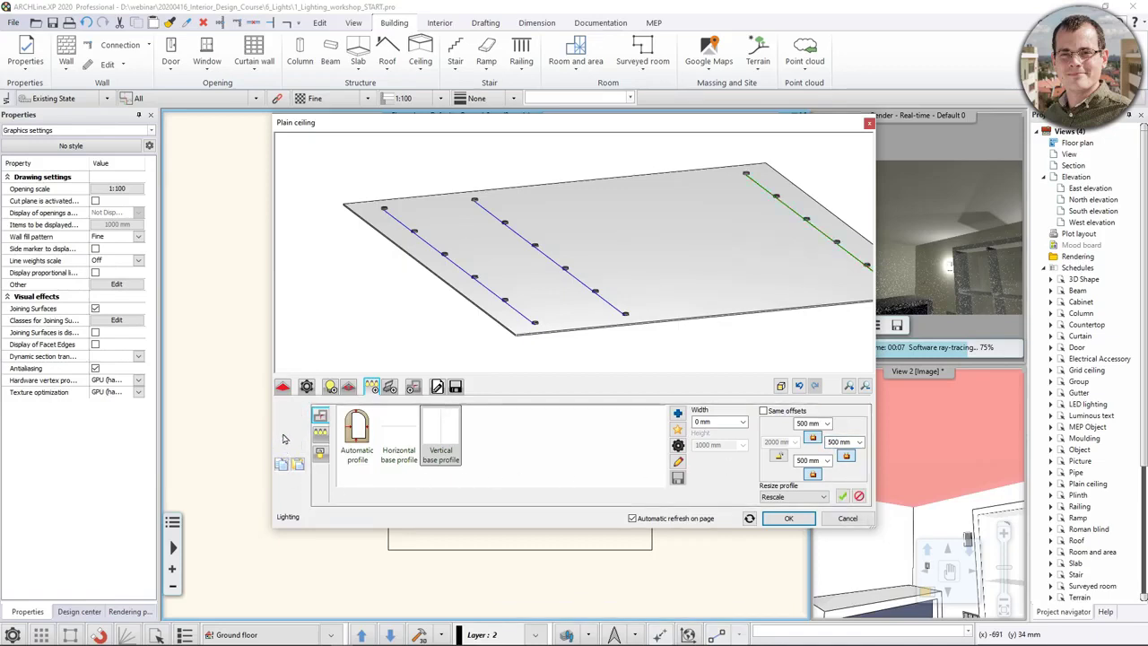
click(838, 441)
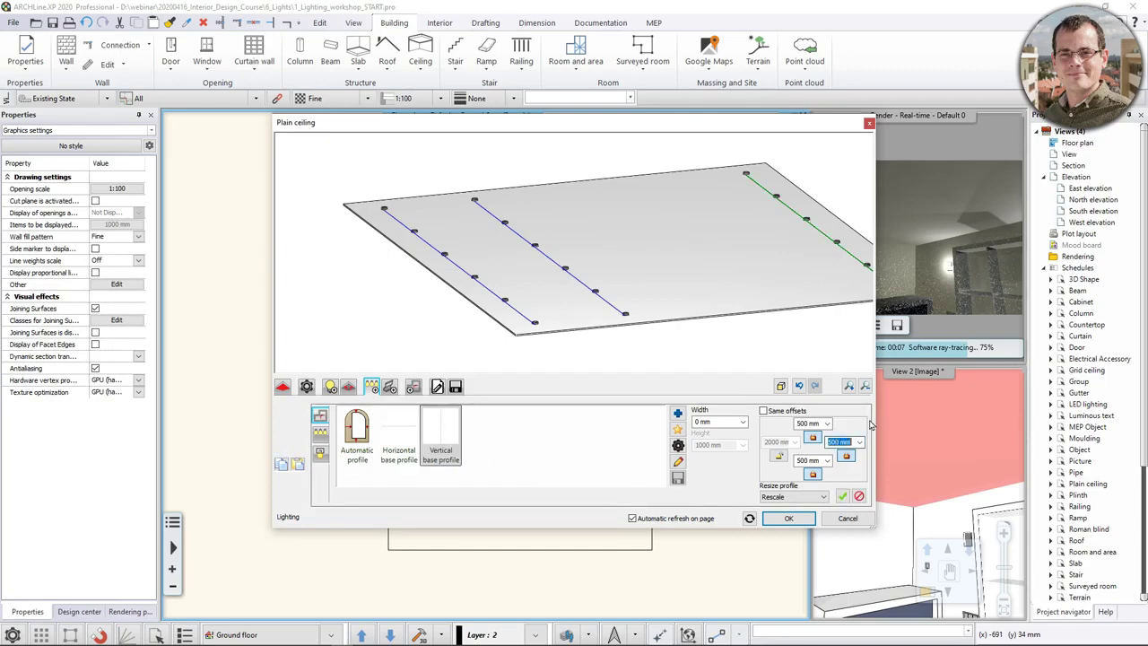
text(2000)
key(Return)
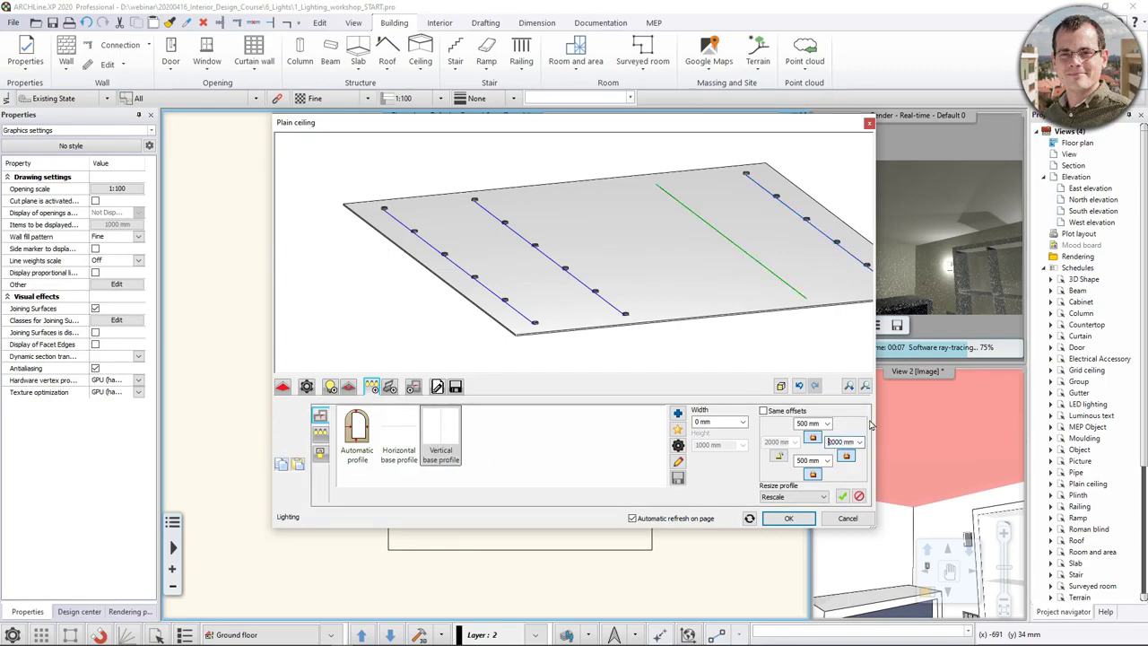
click(842, 496)
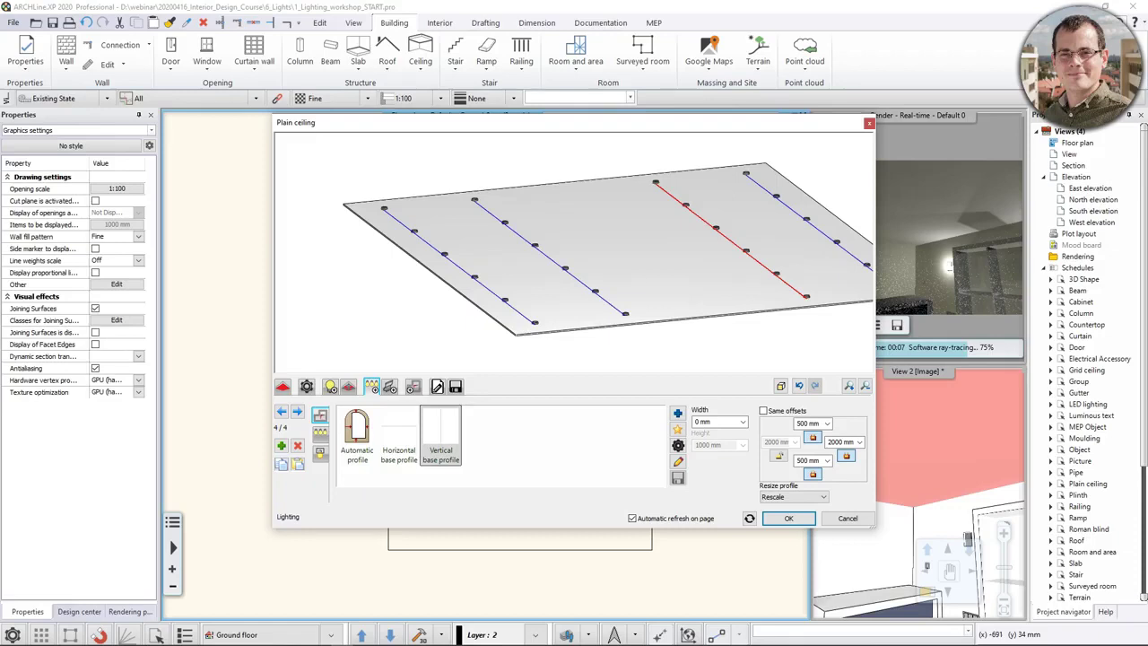
Apply the lighting settings to the showroom ceiling and make the View 2 perspective the active view
click(790, 520)
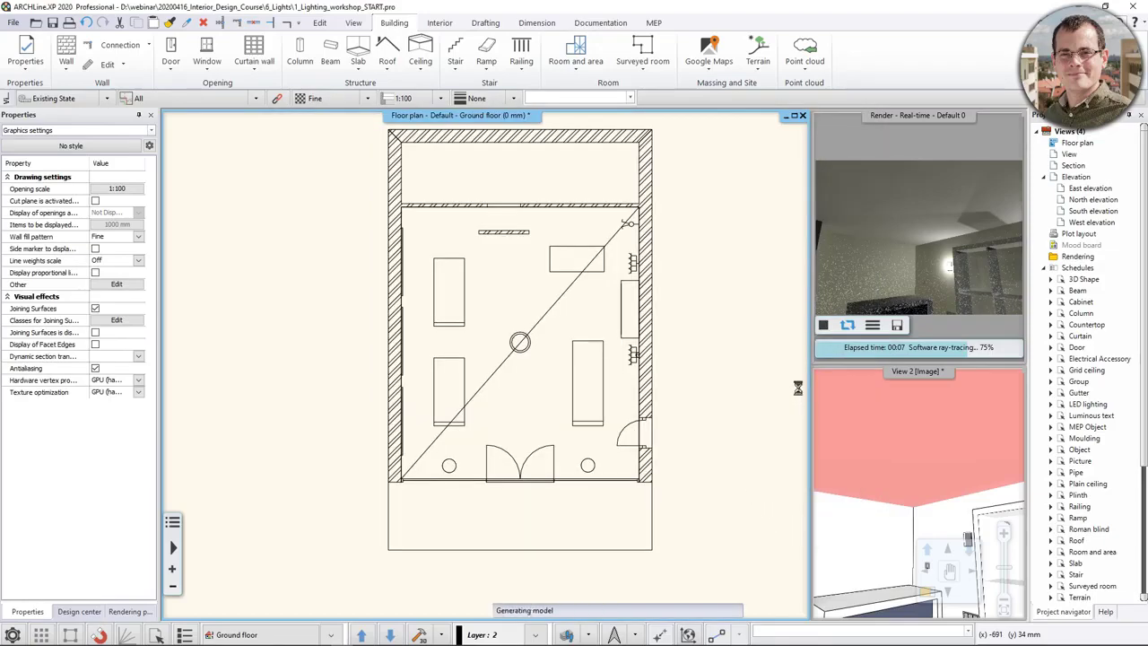
click(909, 450)
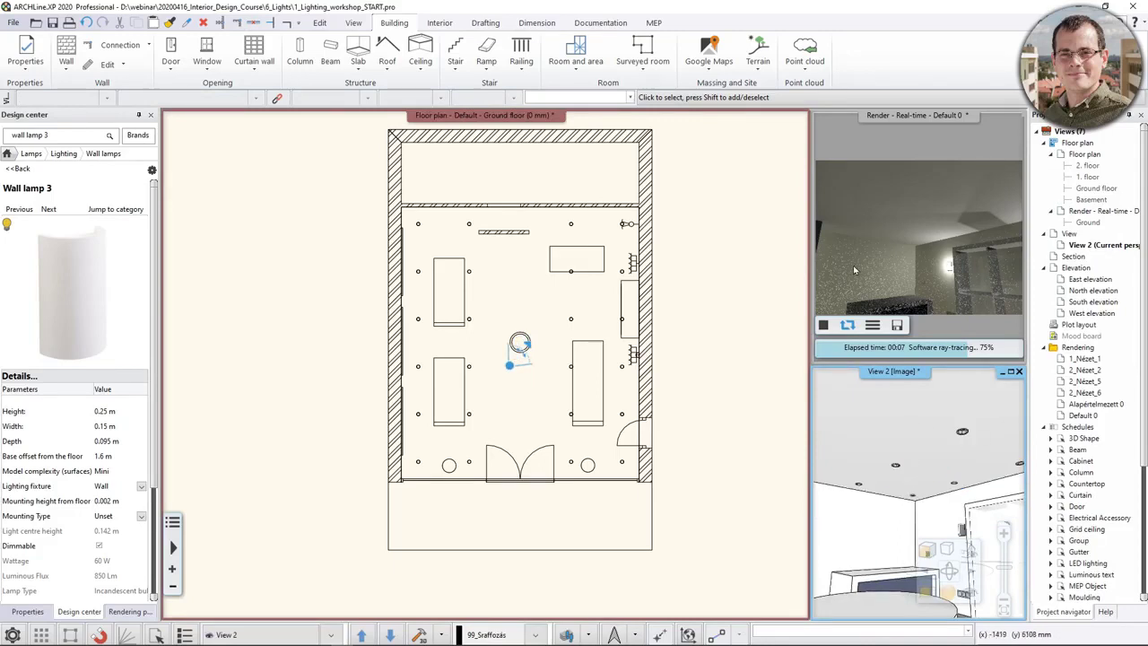
Pause and resume the render's automatic synchronization while turning View 2 to examine the spot lighting from different angles
click(848, 326)
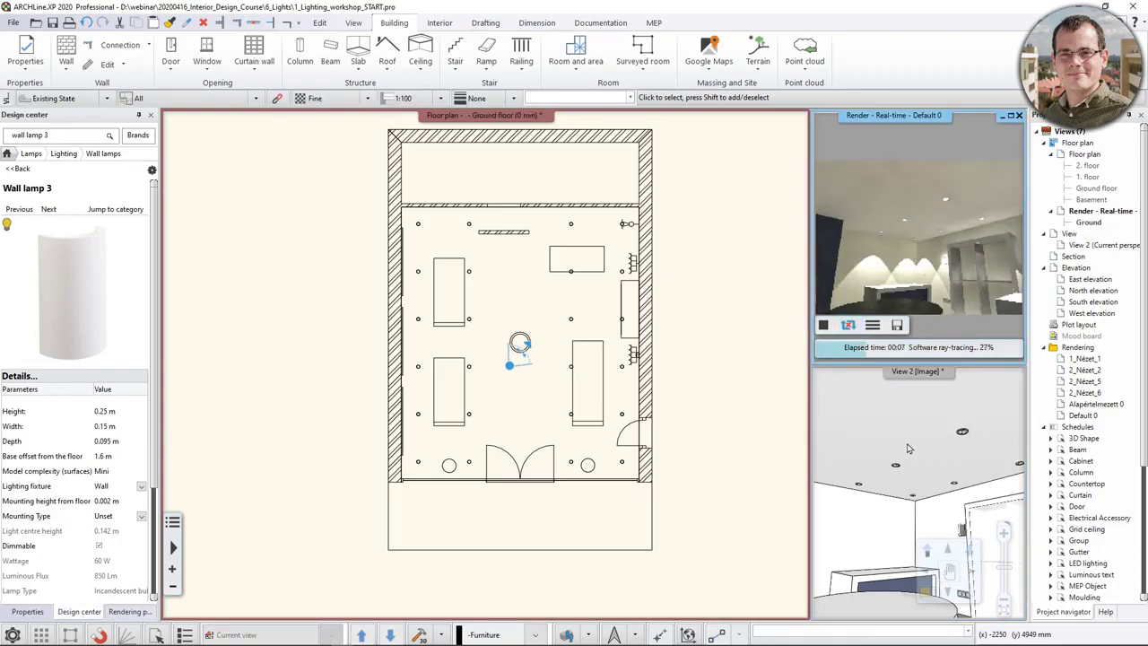
middle_drag(891, 475, 955, 492)
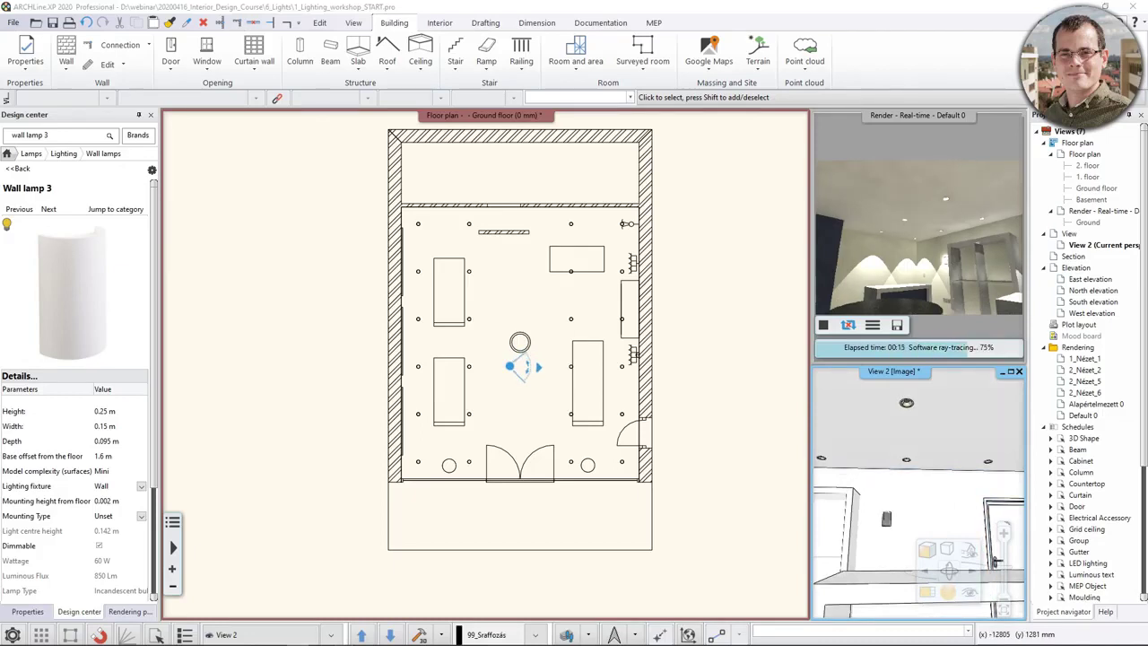
click(851, 332)
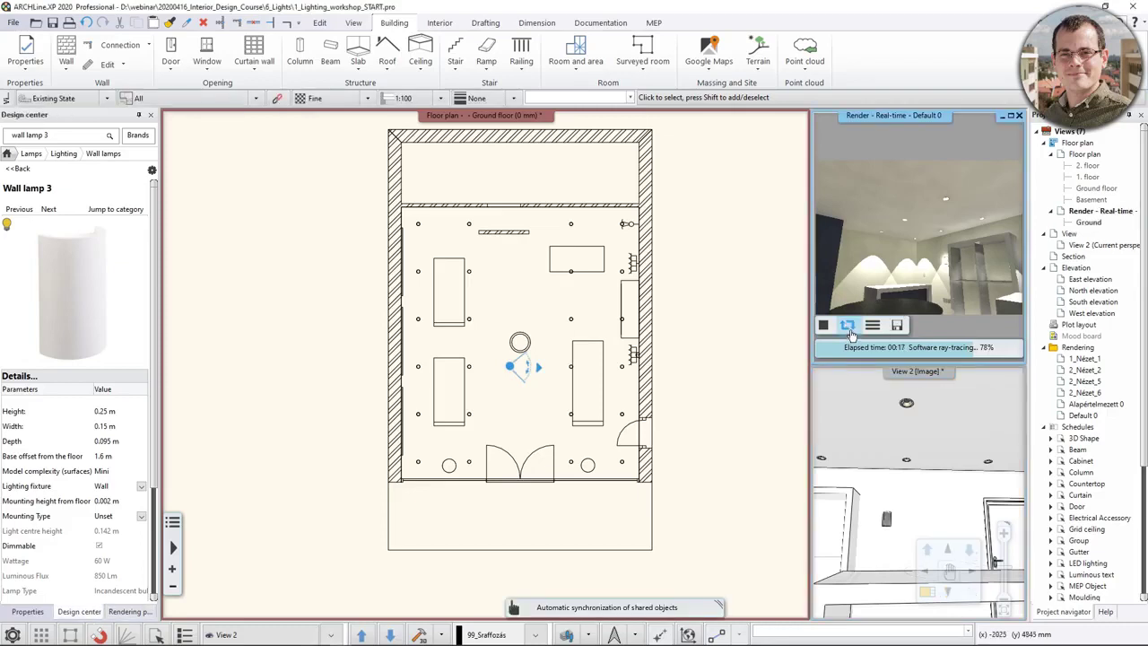
click(848, 329)
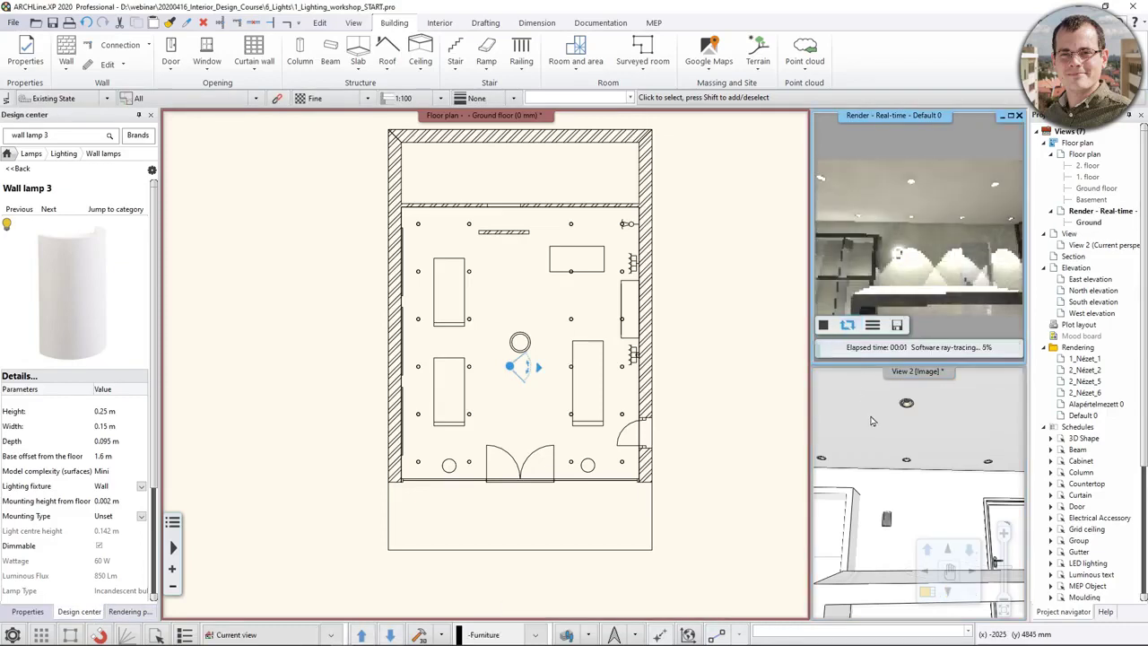
drag(870, 421, 897, 492)
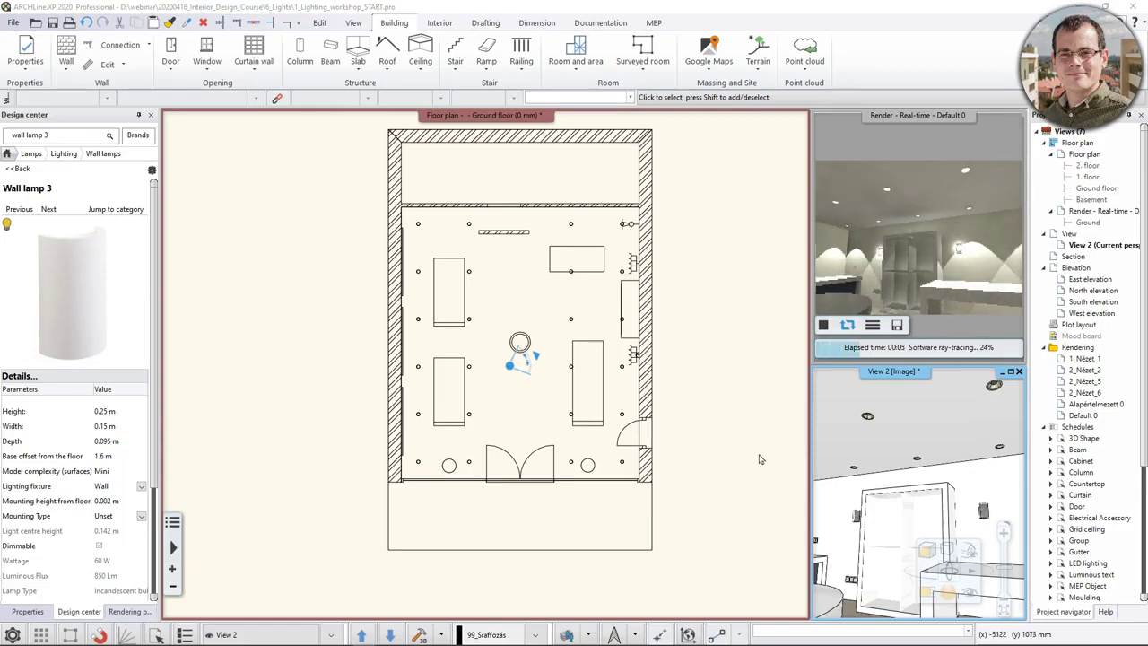
Disable the light of the showroom's plain ceiling and turn View 2 to face the room corner with the table
click(945, 443)
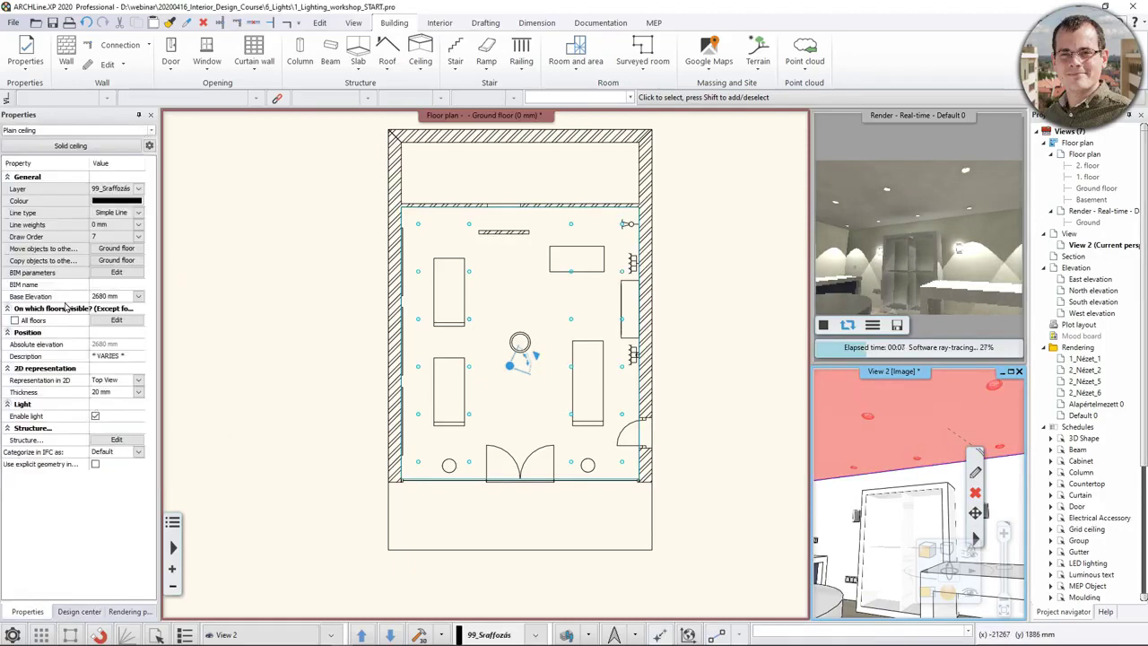
click(95, 417)
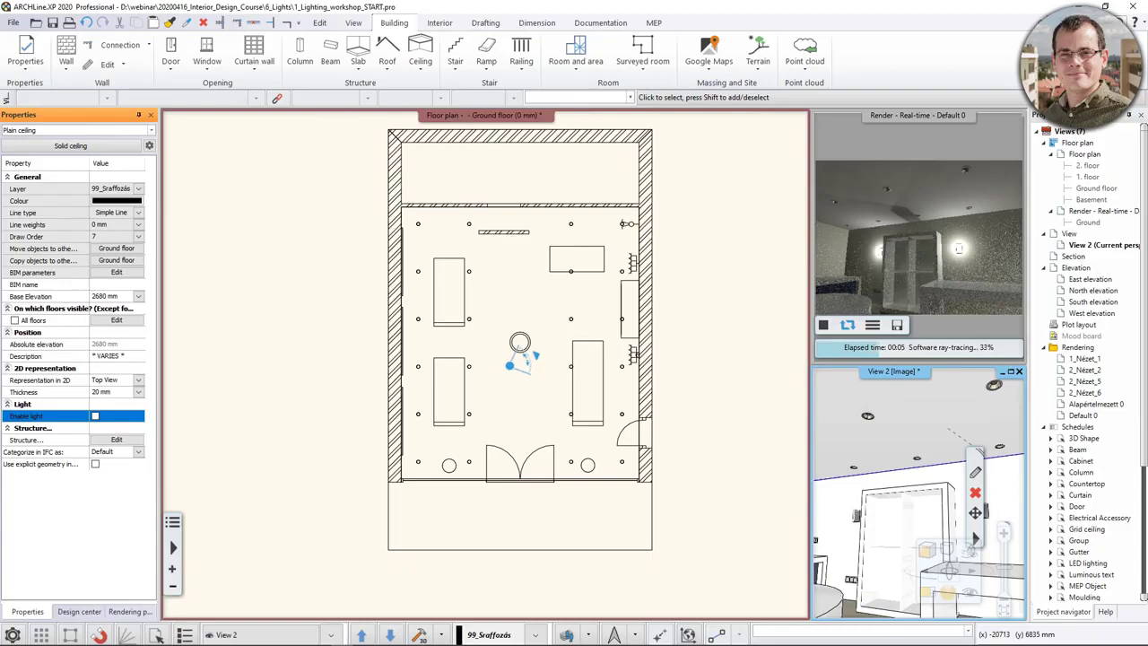
middle_drag(933, 502, 900, 474)
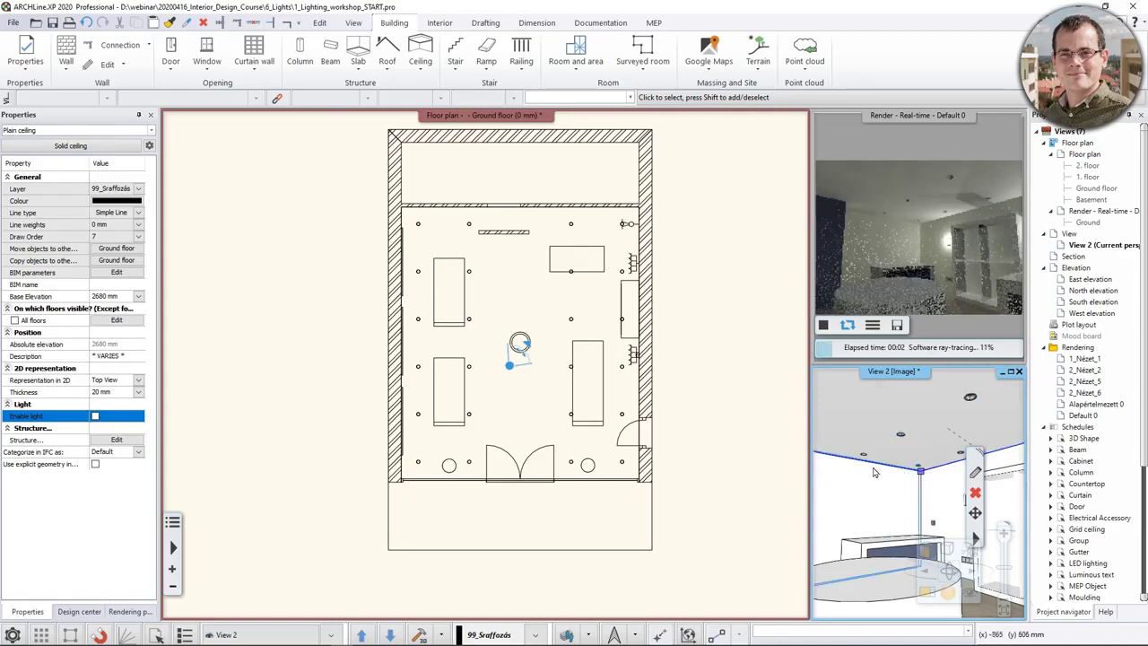
Search the 3D Warehouse for "concrete ceiling lamp"
click(439, 24)
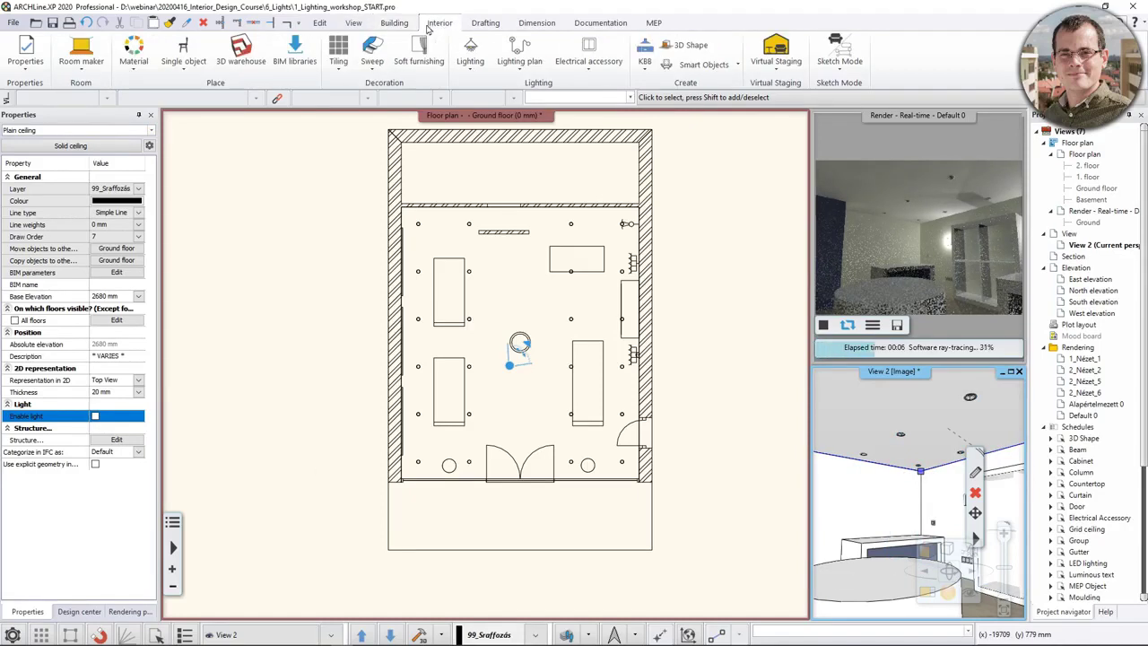
click(240, 52)
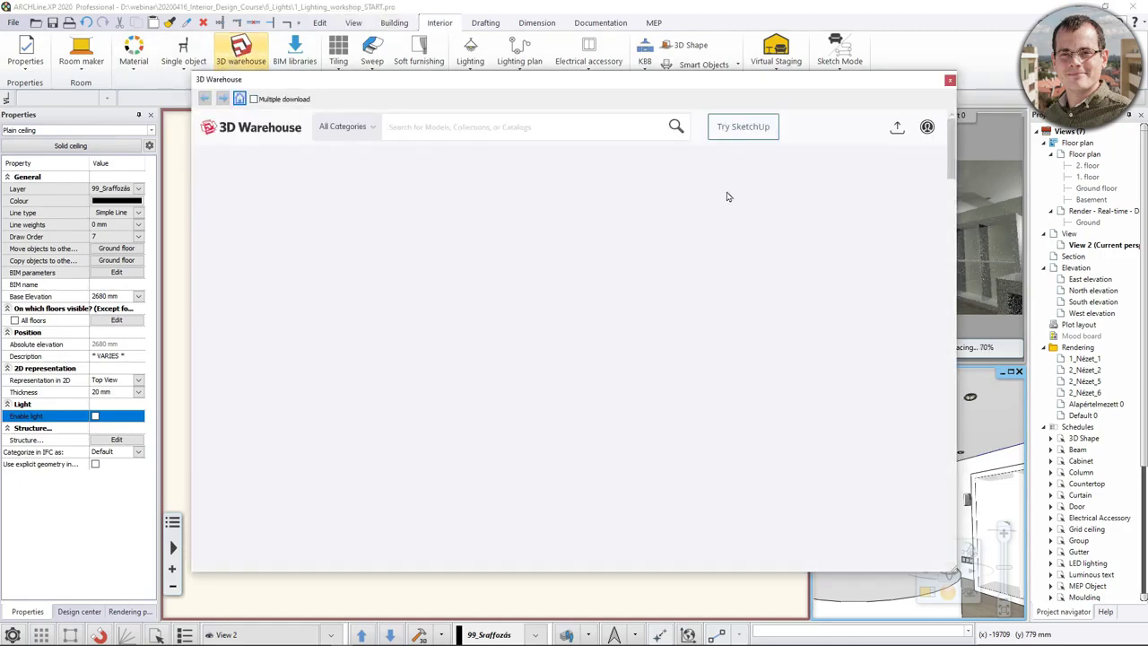
click(926, 126)
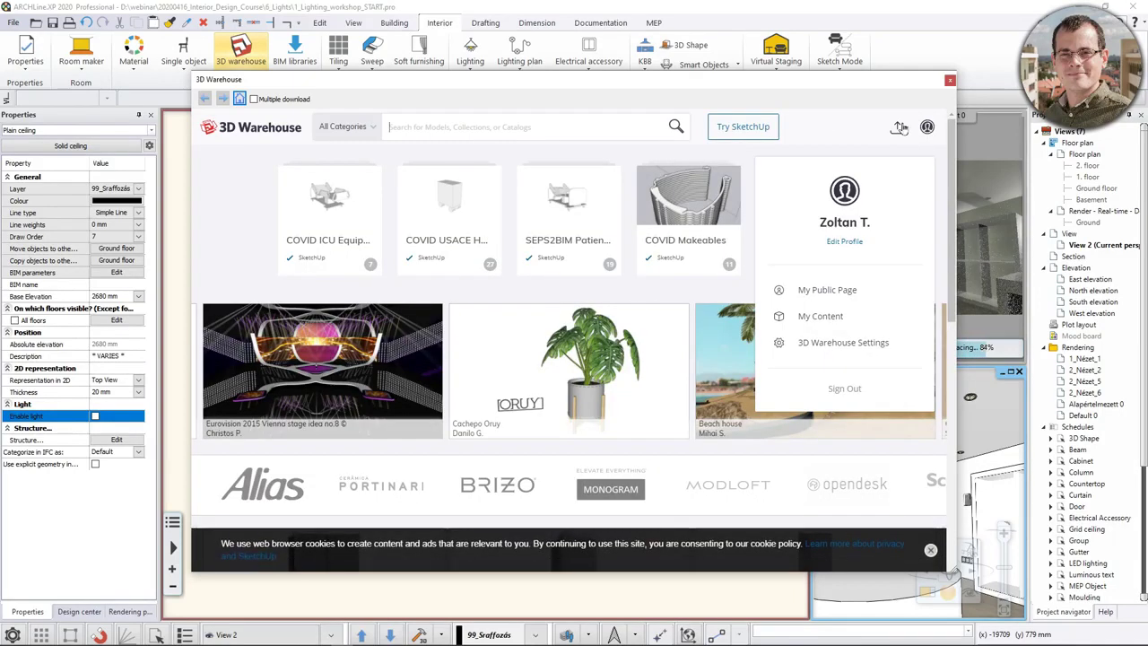
click(411, 133)
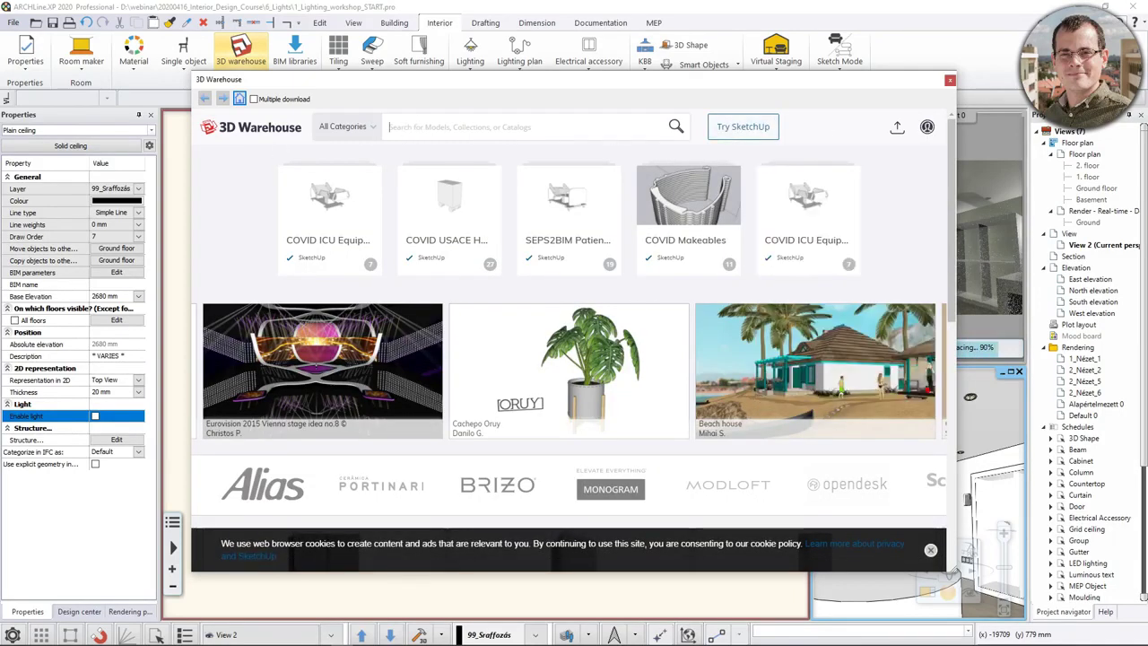
text(co)
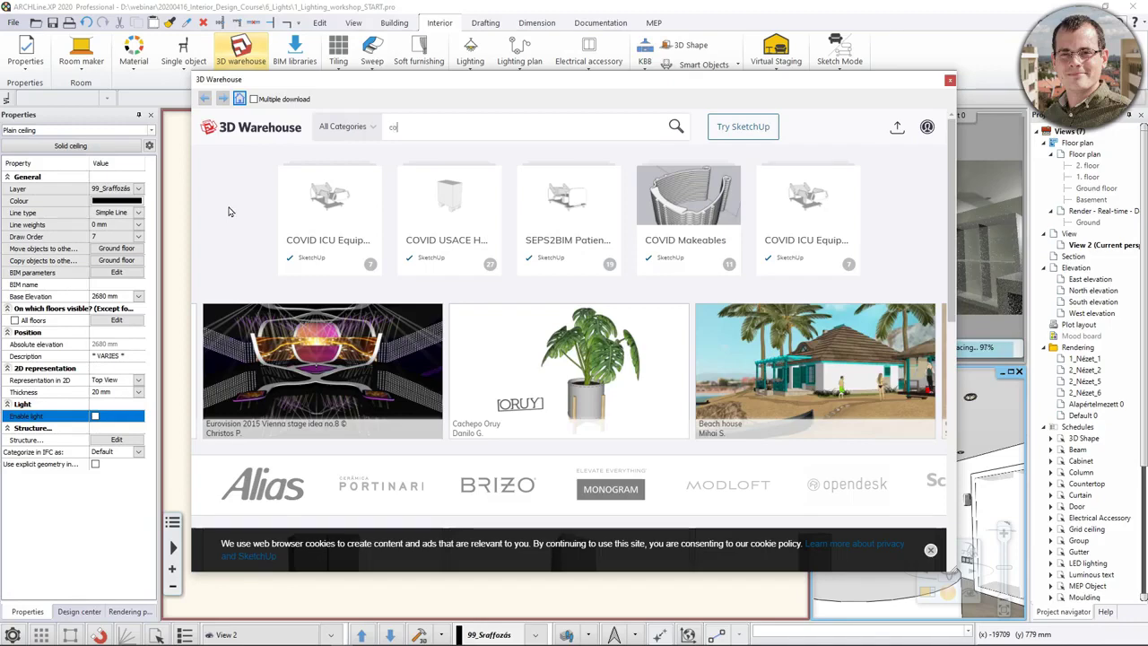
text(ncrete)
text(ceiling lamp)
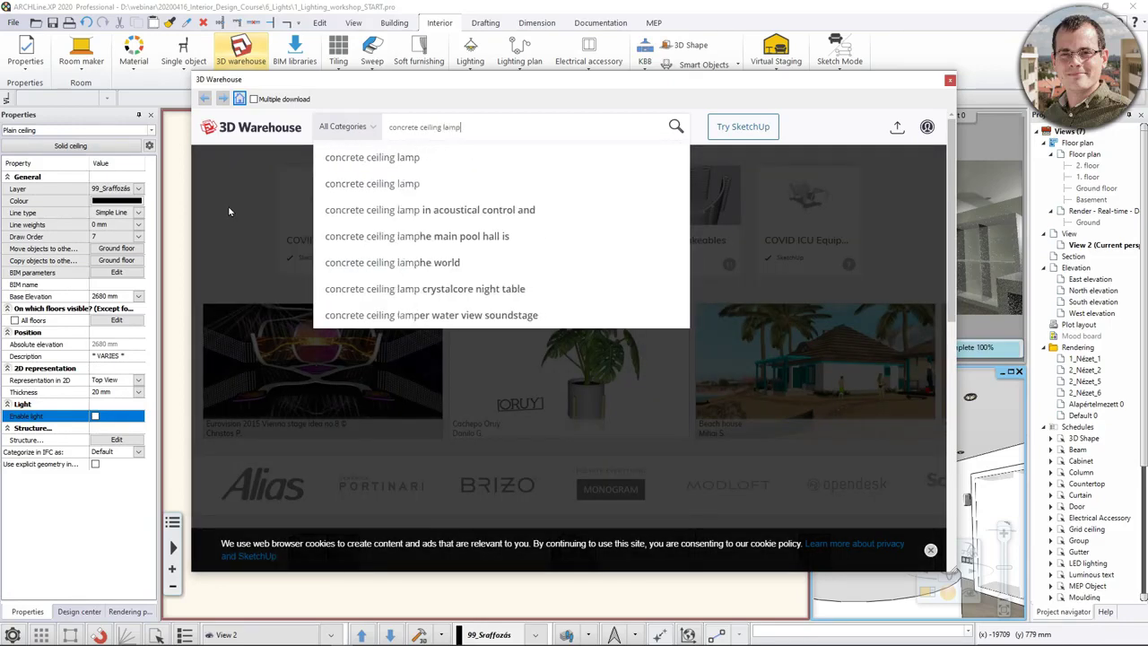
key(Return)
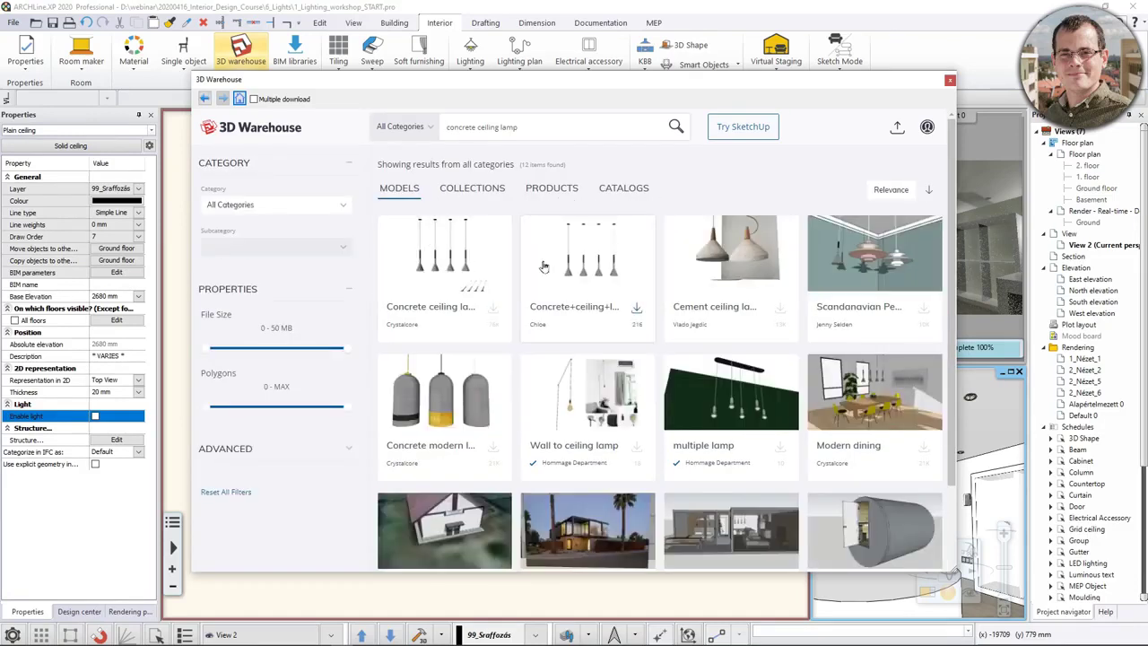
Download the Concrete ceiling lamp as a SketchUp 2020 model with the Ceiling fixture type, overwrite the existing object, and place it by the back wall
click(454, 262)
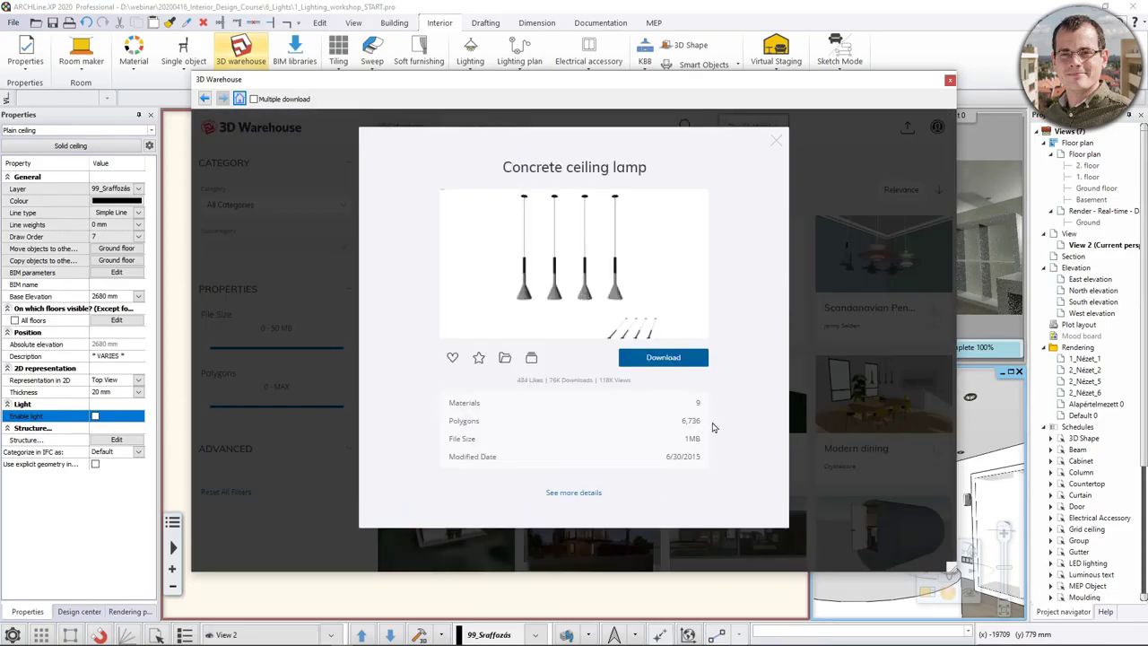
click(677, 361)
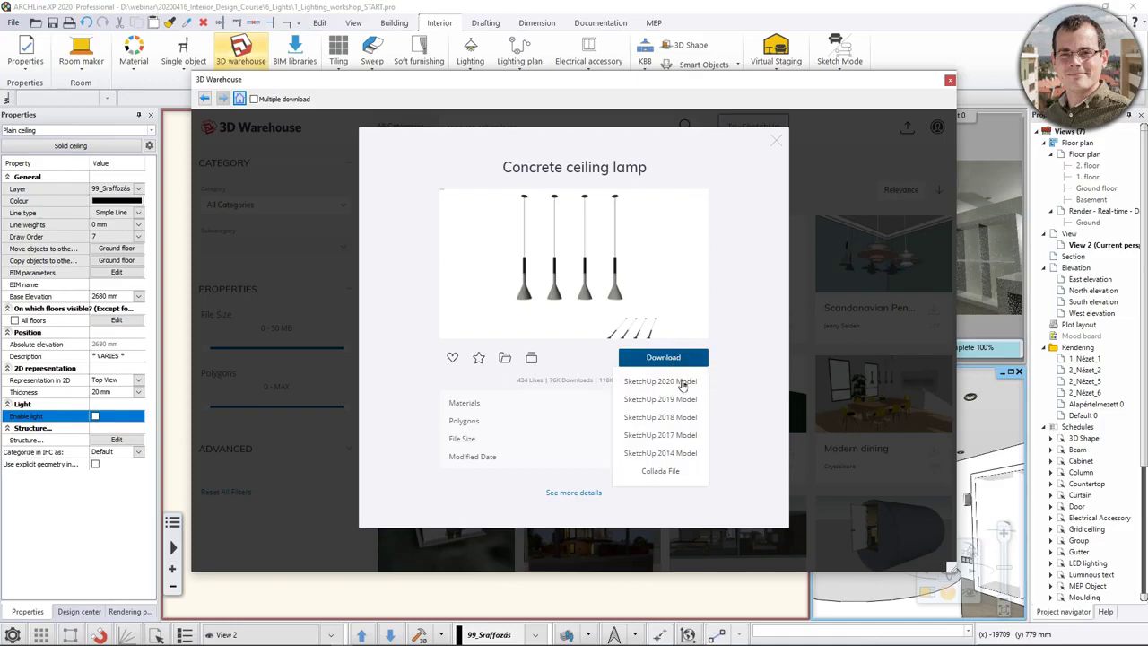
click(669, 381)
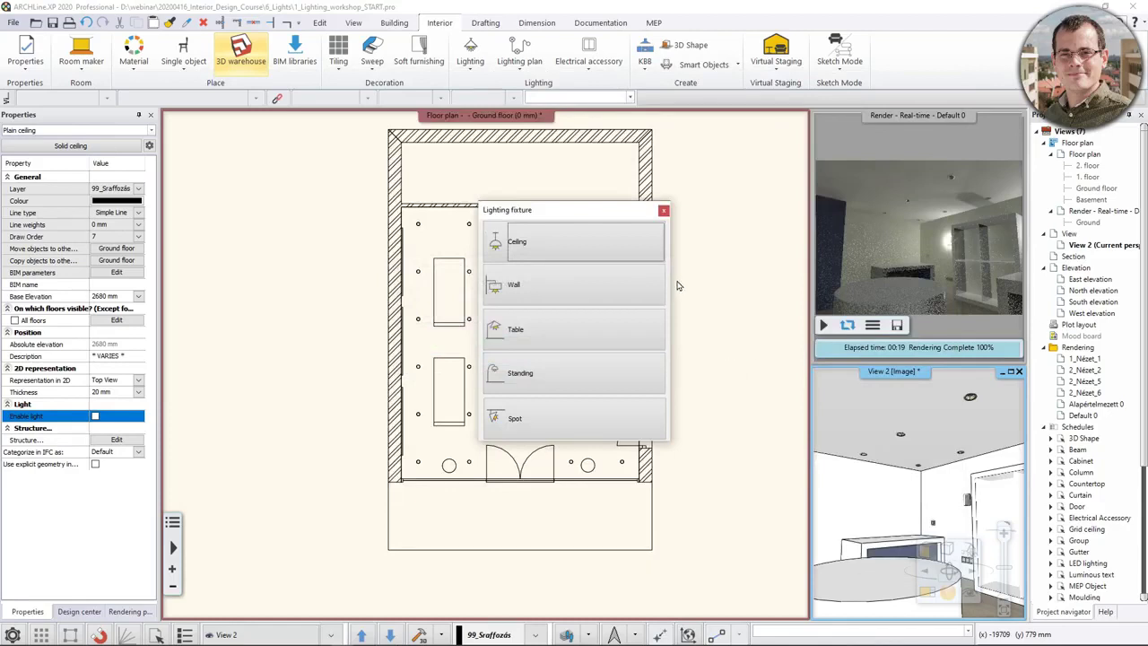
click(625, 256)
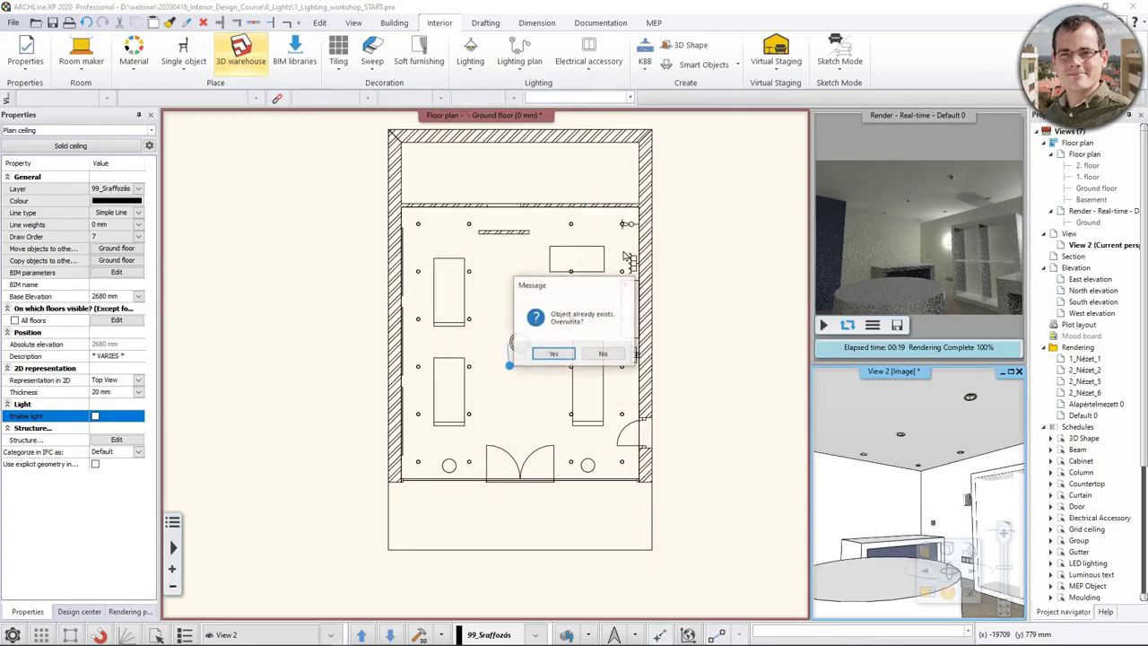
click(556, 355)
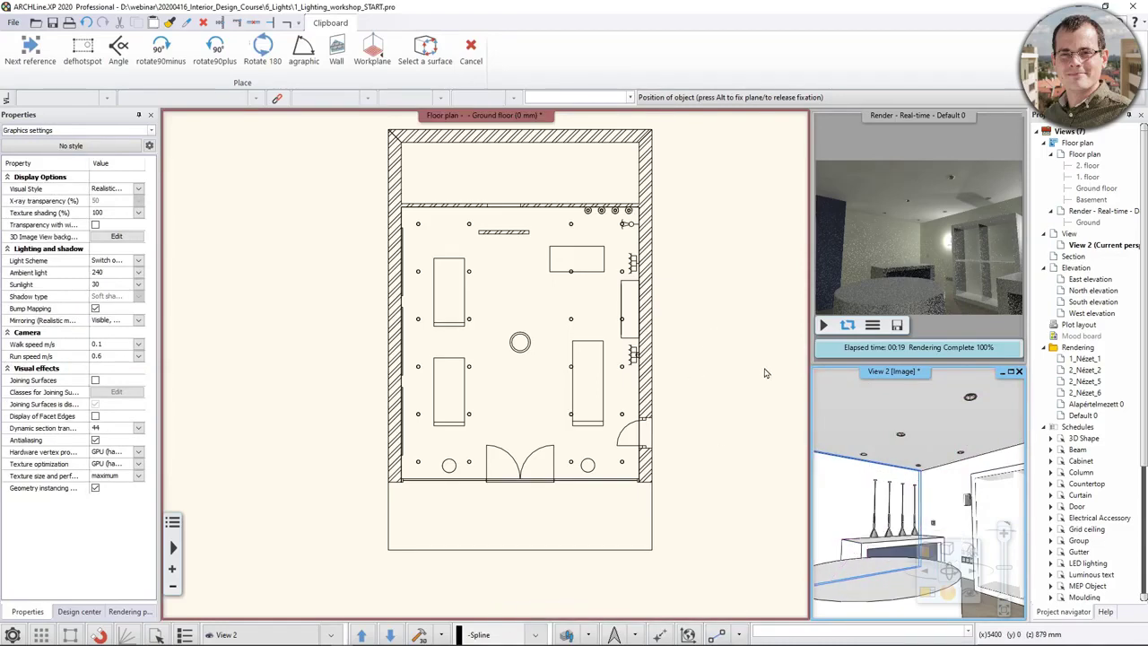
key(Escape)
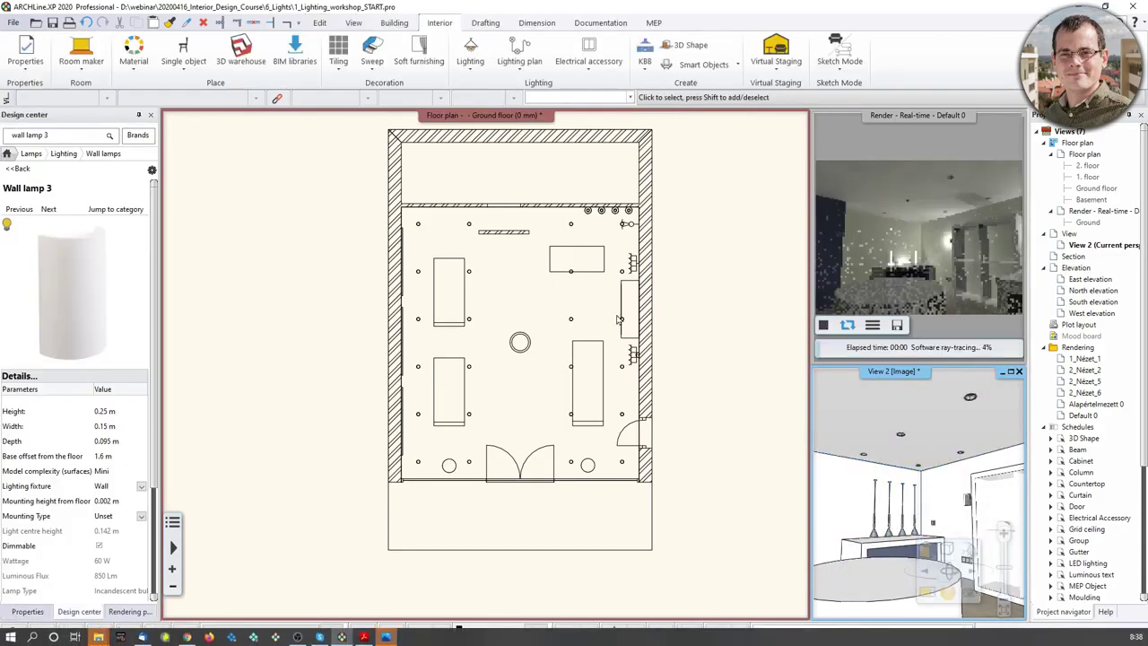
Move the concrete ceiling lamp by its centre to the centre of the rectangular table near the back wall
middle_drag(614, 256, 585, 292)
scroll(584, 297, up, 5)
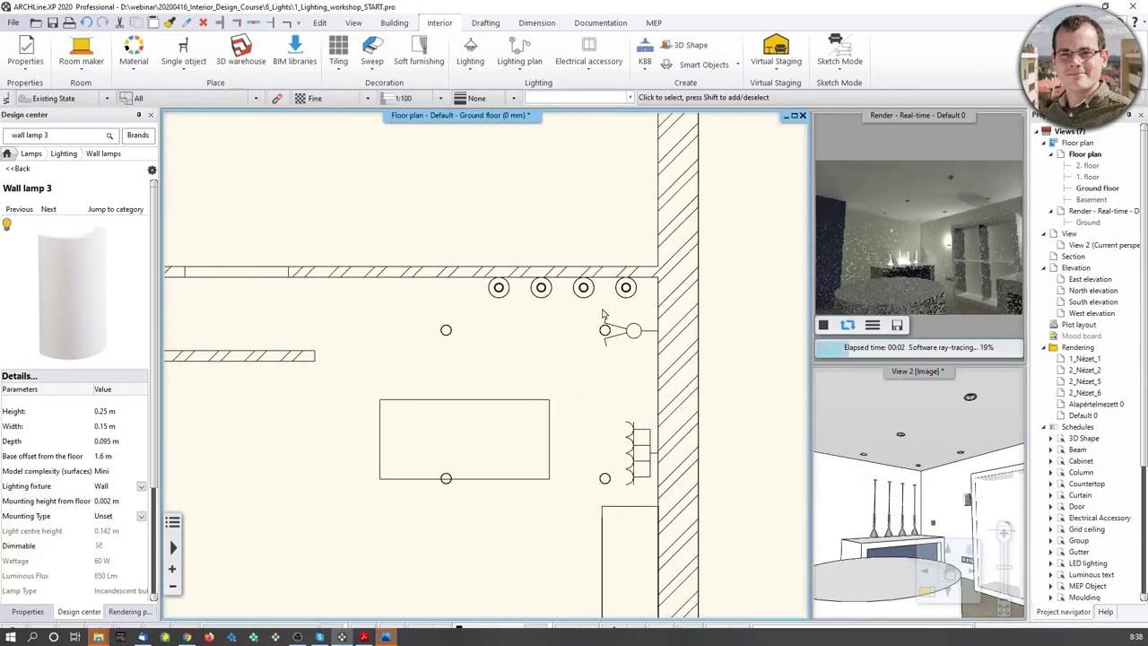
click(579, 301)
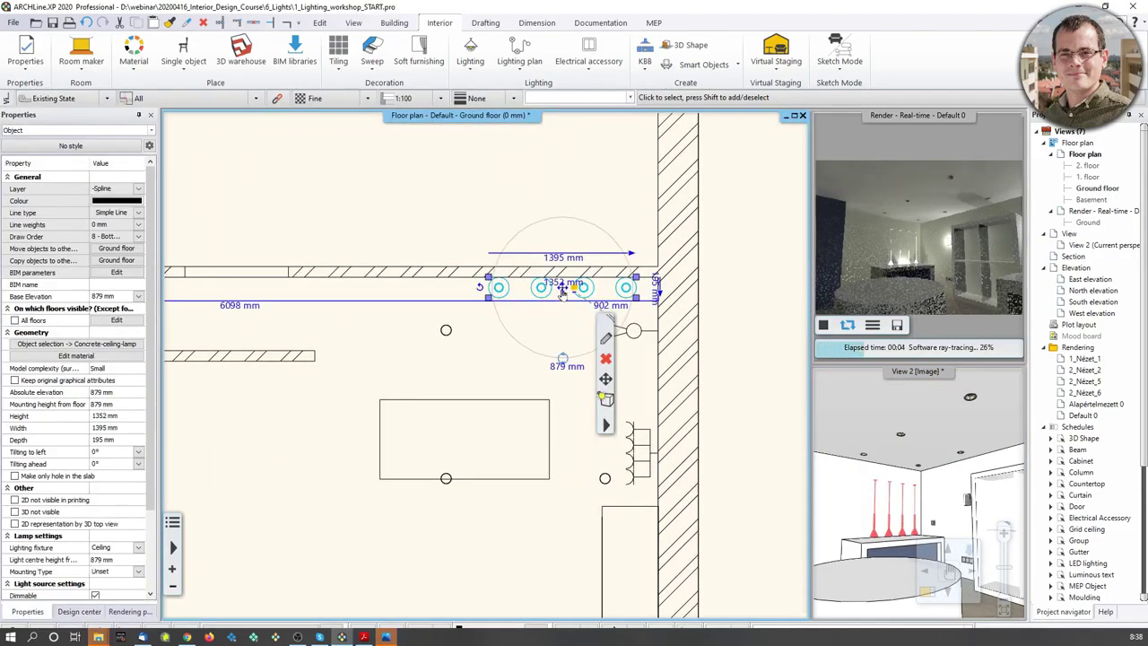
click(565, 294)
click(584, 301)
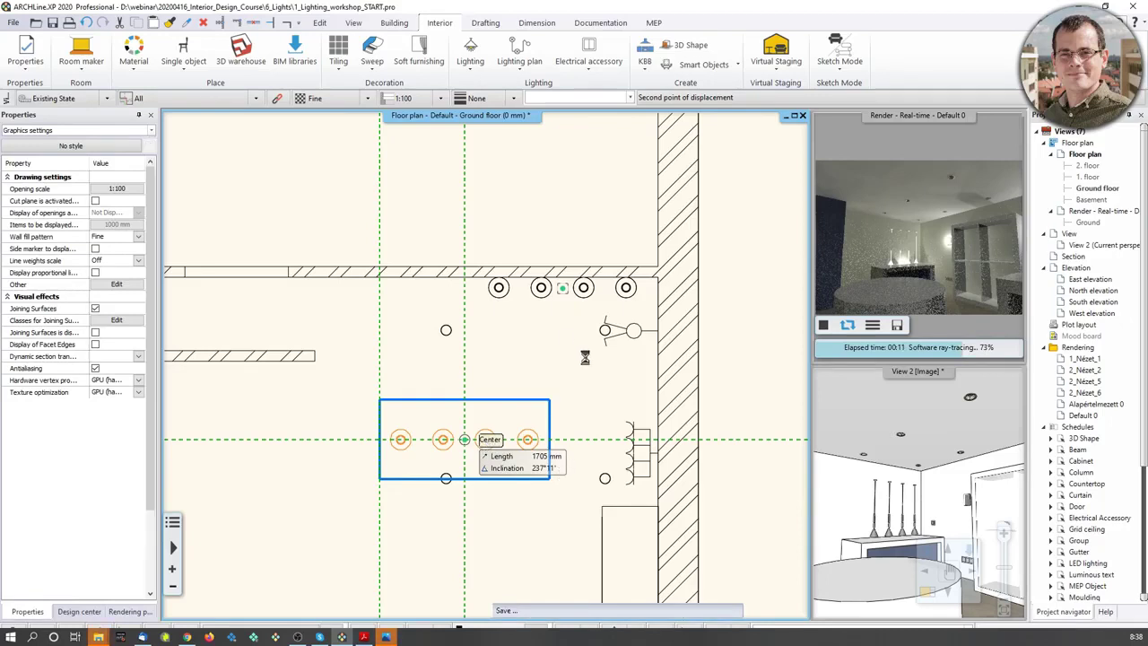
click(464, 439)
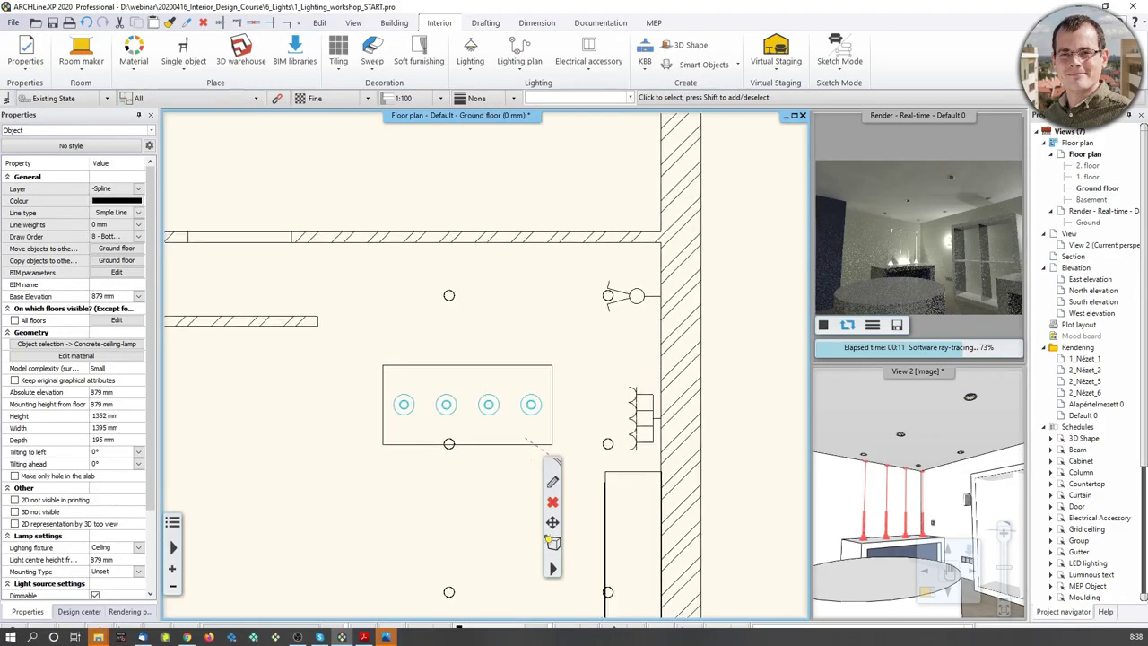
middle_drag(511, 384, 516, 347)
Set the concrete ceiling lamp's height to 1000 mm with uniform 3D scaling
click(921, 472)
scroll(904, 519, up, 5)
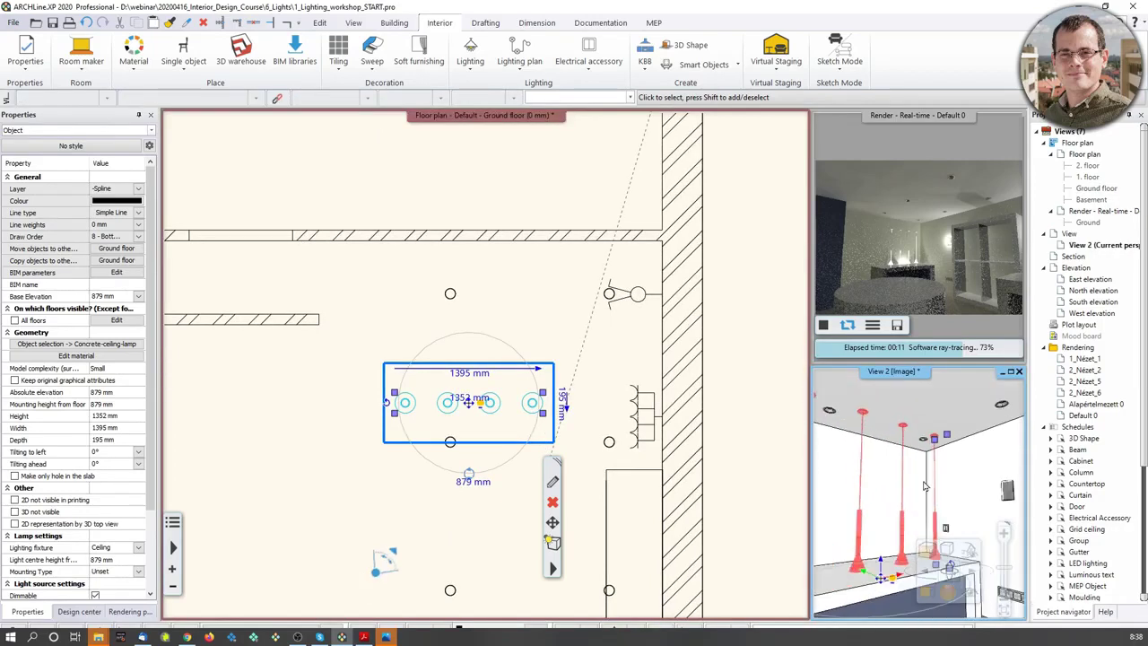
click(520, 435)
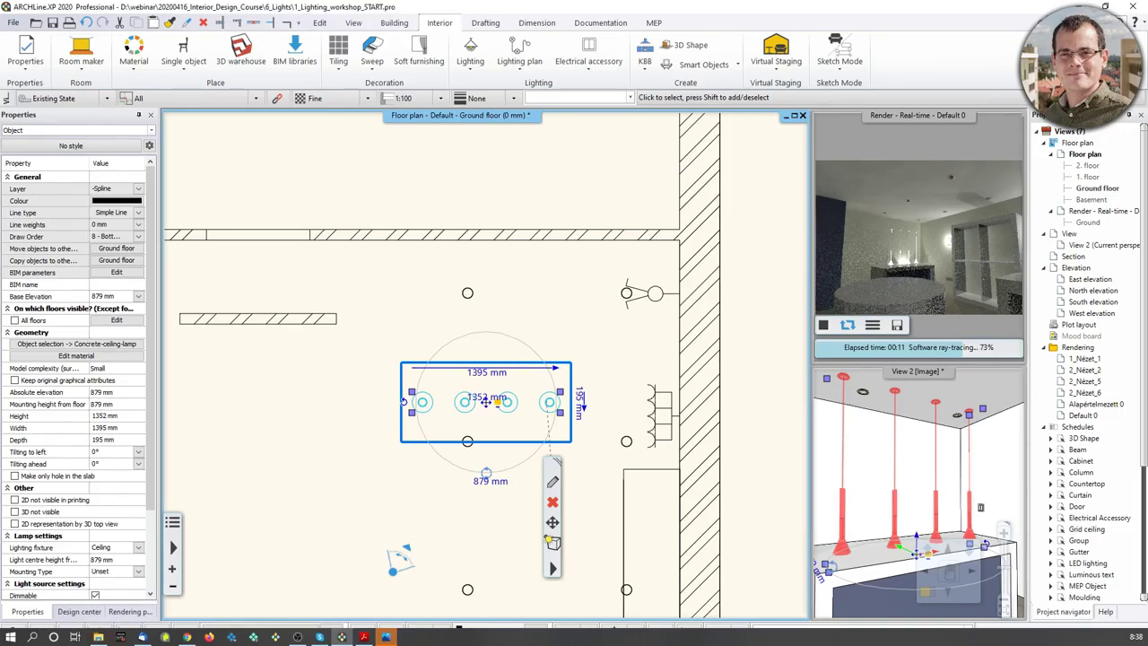
click(553, 481)
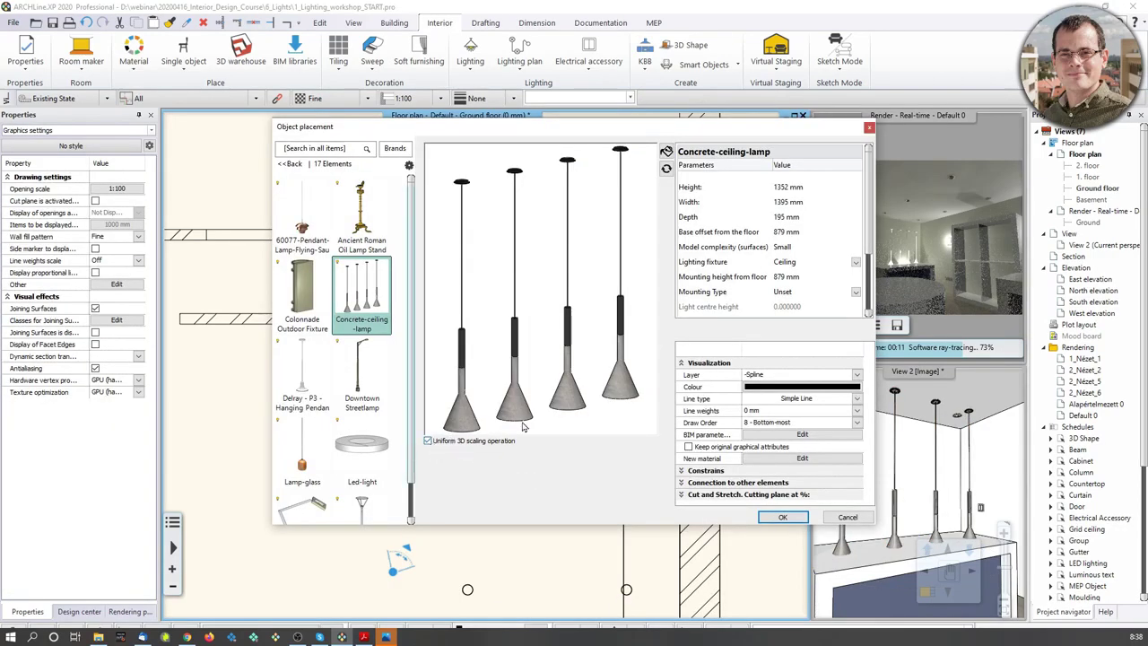
click(785, 189)
text(1000)
key(Return)
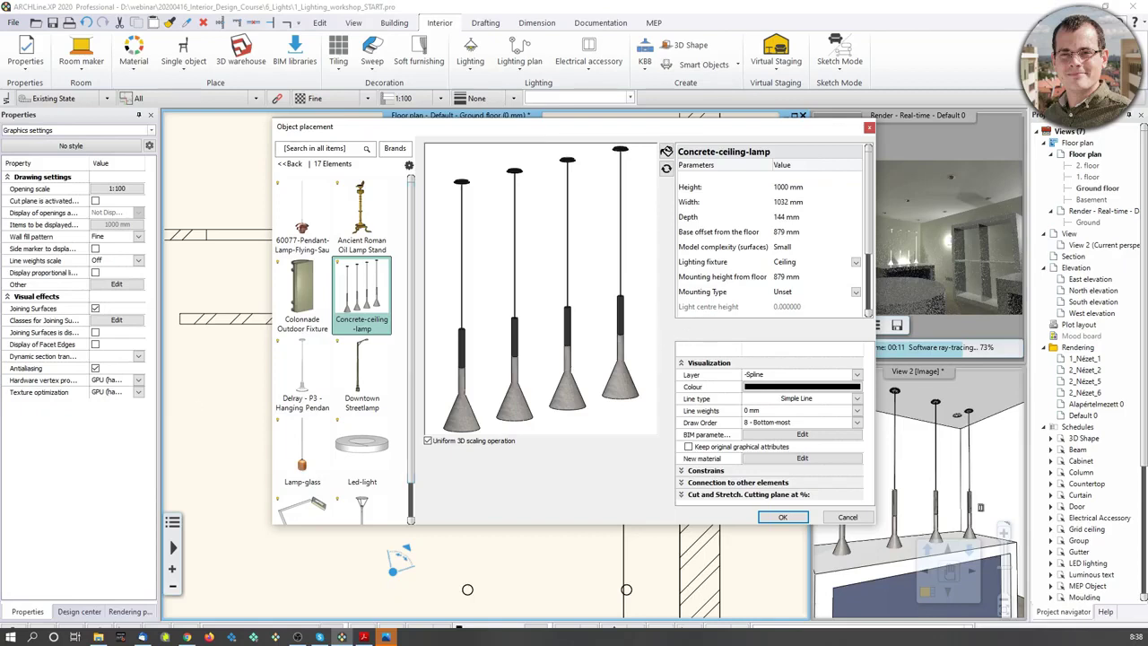
Replace the lamp shades' concrete material *4(8) with Chrome_002, found by searching the materials for "chrome"
click(816, 464)
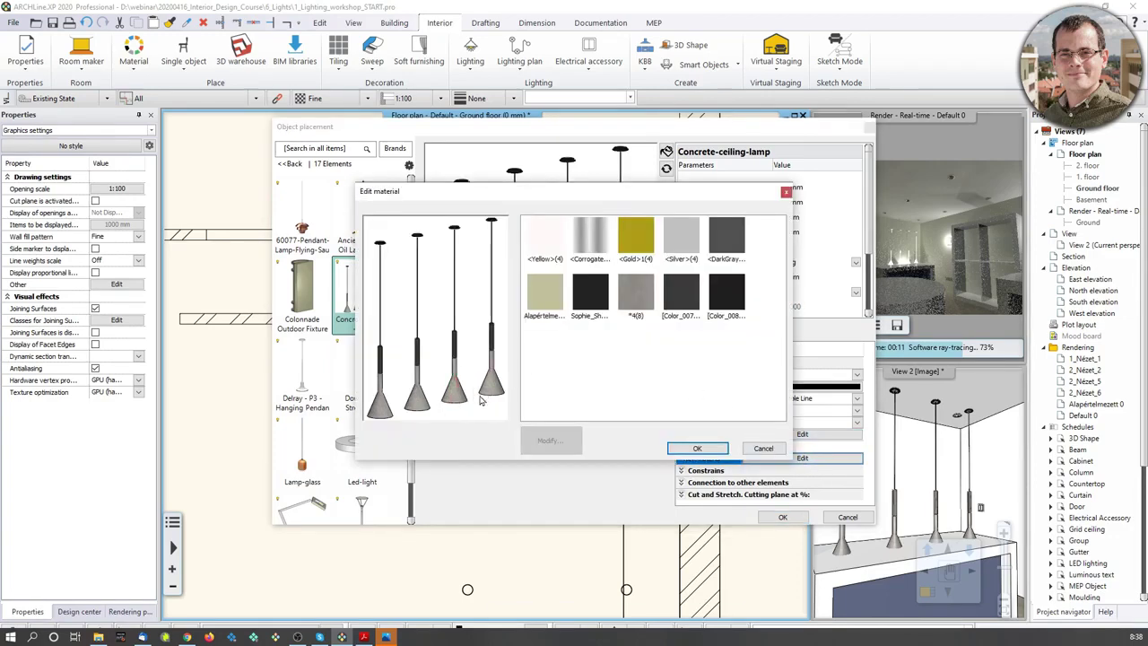
click(636, 296)
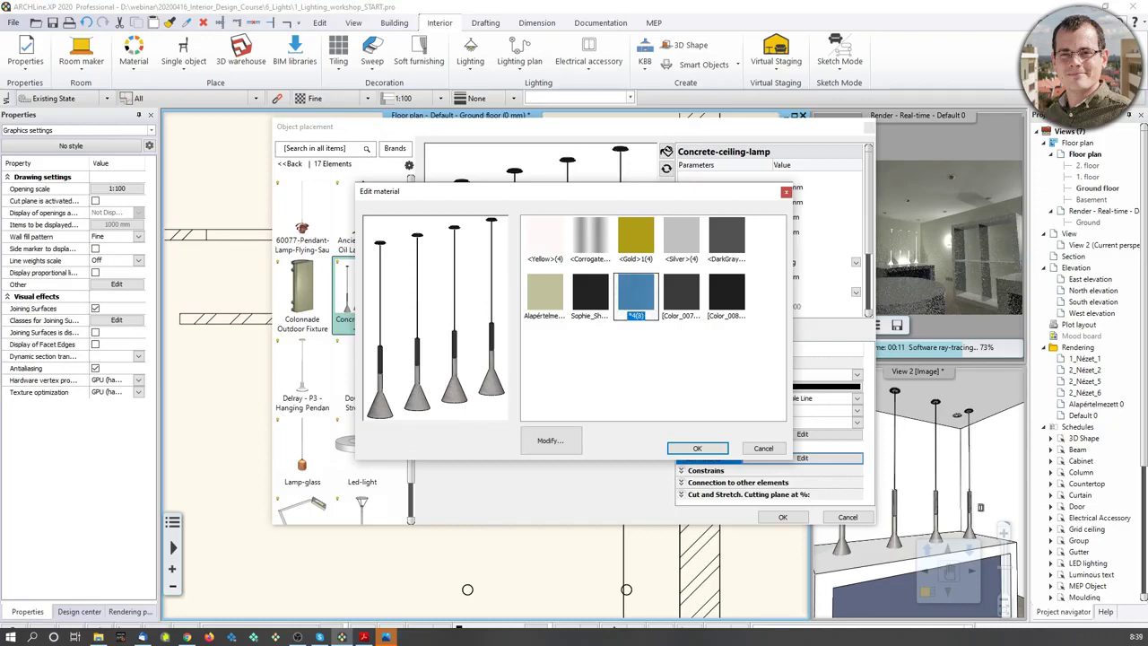
click(549, 440)
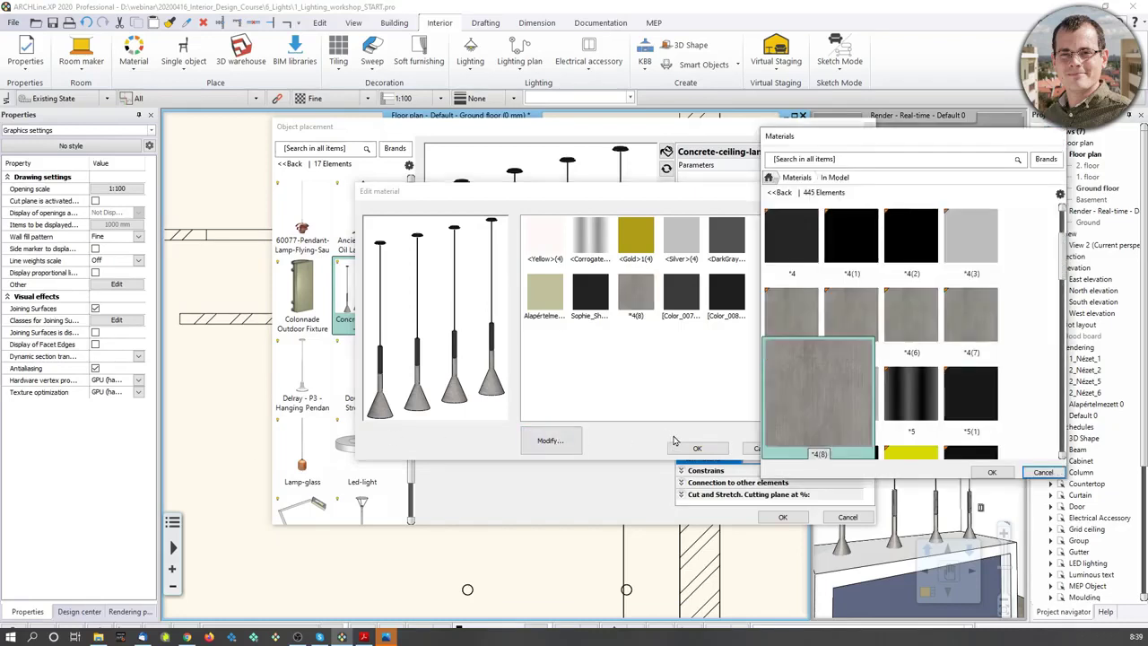
click(768, 177)
click(789, 161)
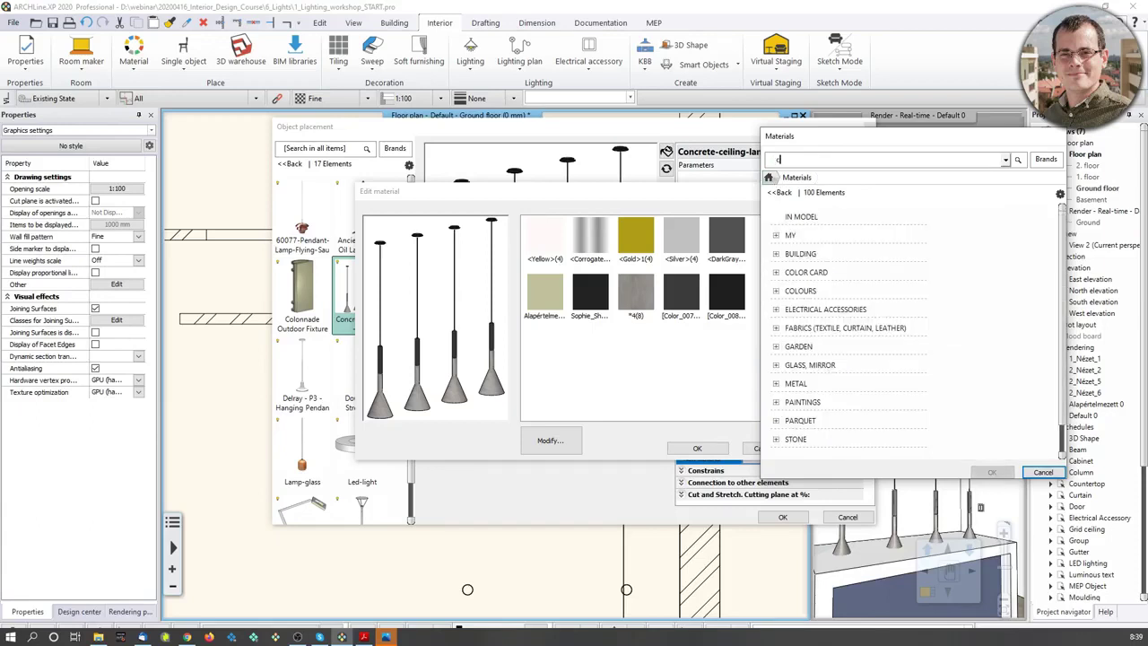
key(Return)
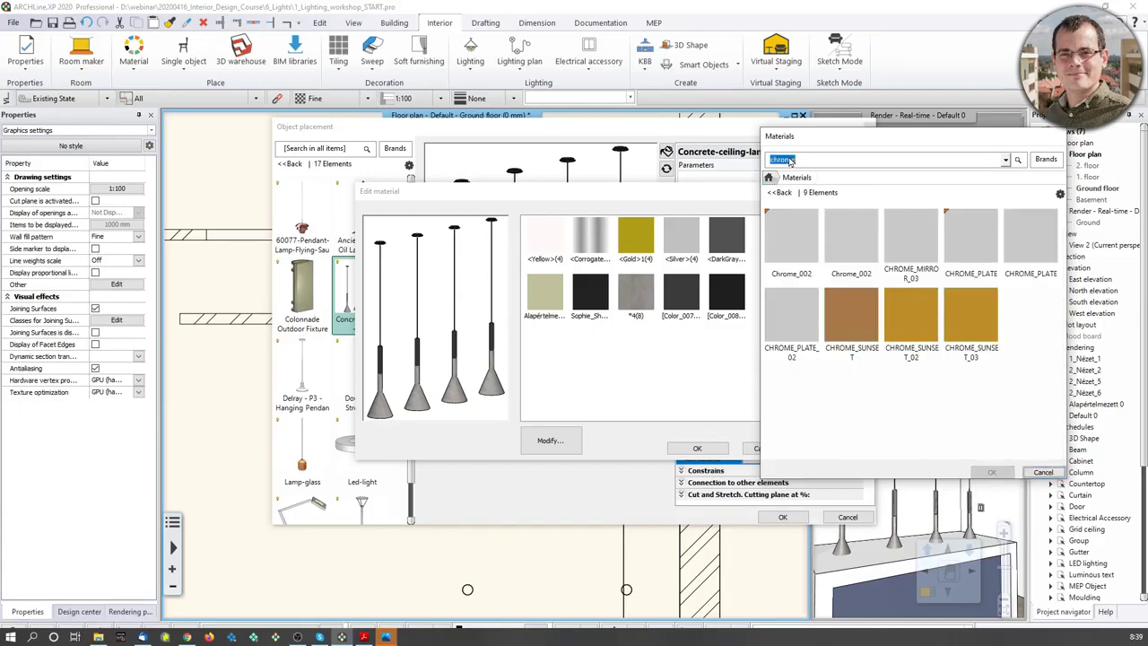
click(792, 237)
click(991, 472)
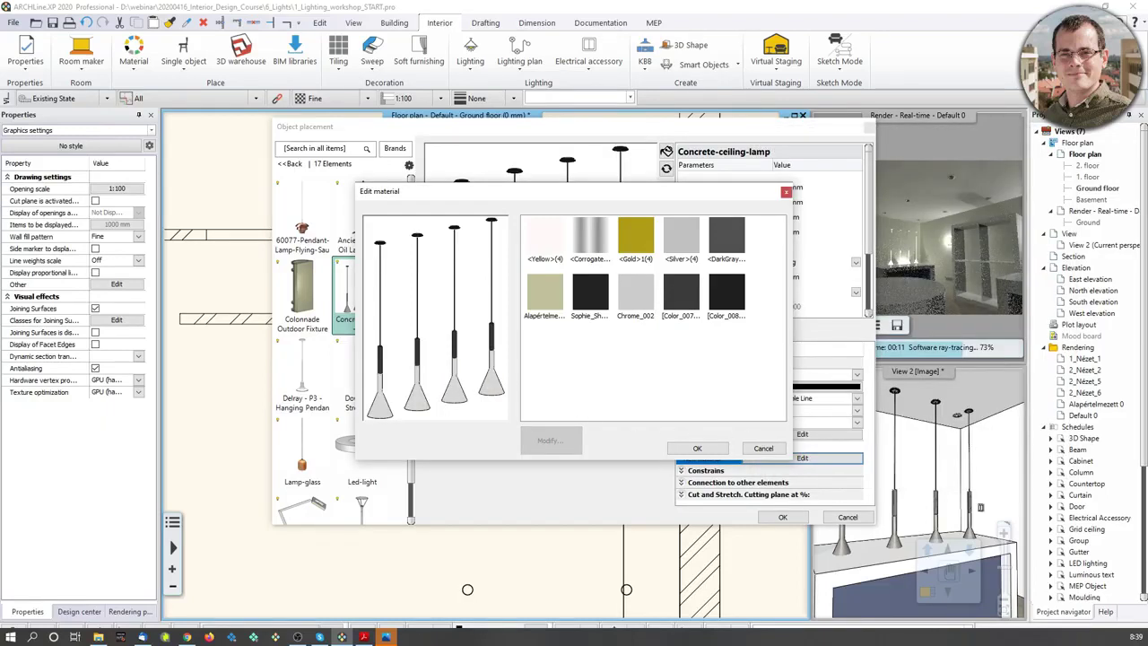
Confirm the concrete ceiling lamp's property changes and move the lamp horizontally by about 179 mm to the centre of the rectangular table
click(704, 449)
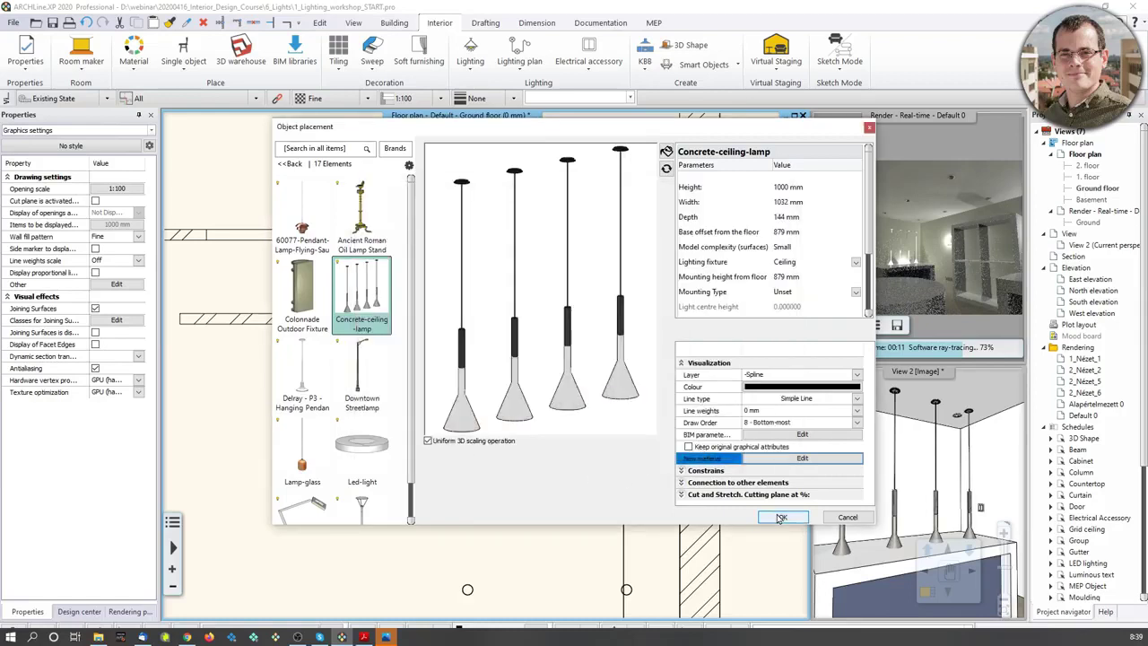
click(781, 518)
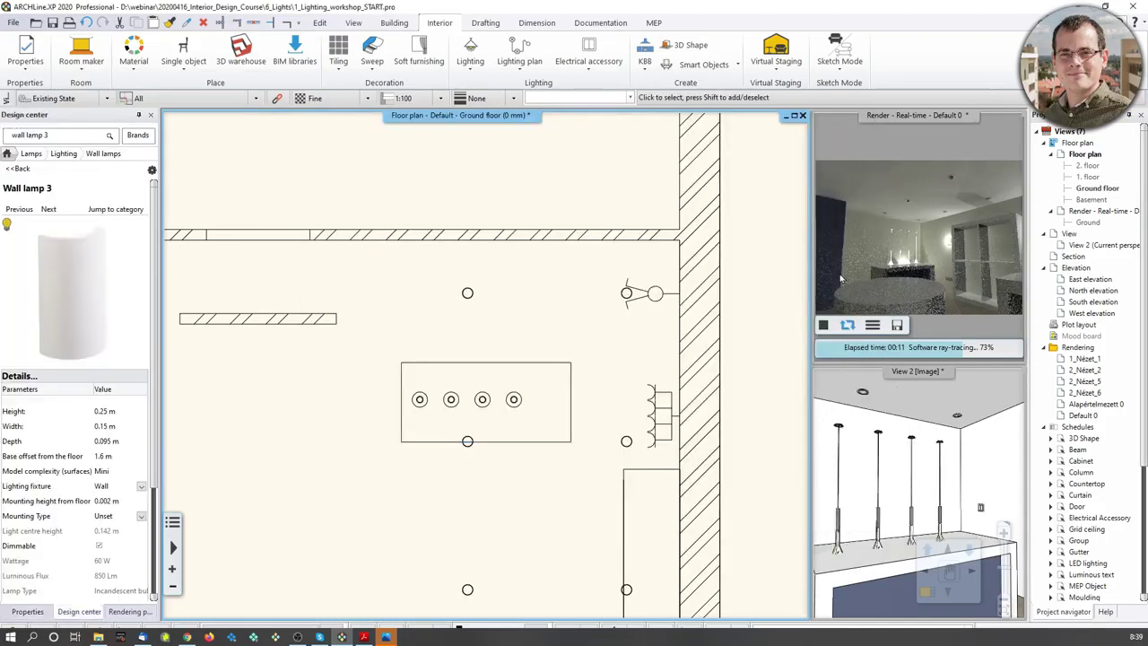
click(466, 400)
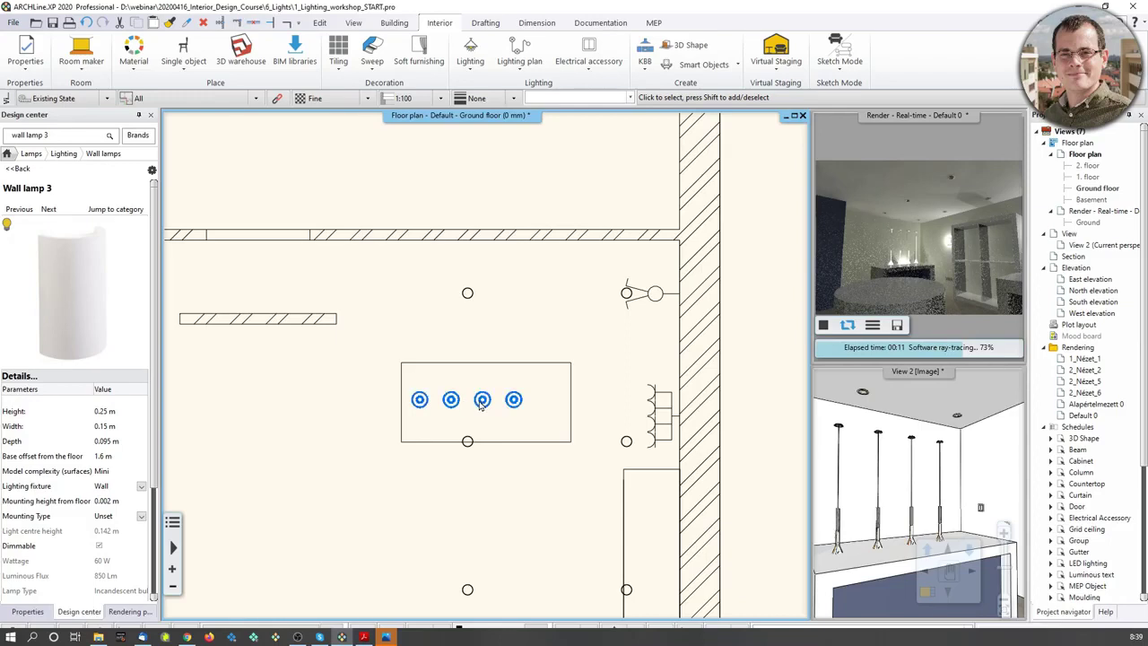
scroll(465, 400, up, 2)
right_click(455, 354)
click(487, 366)
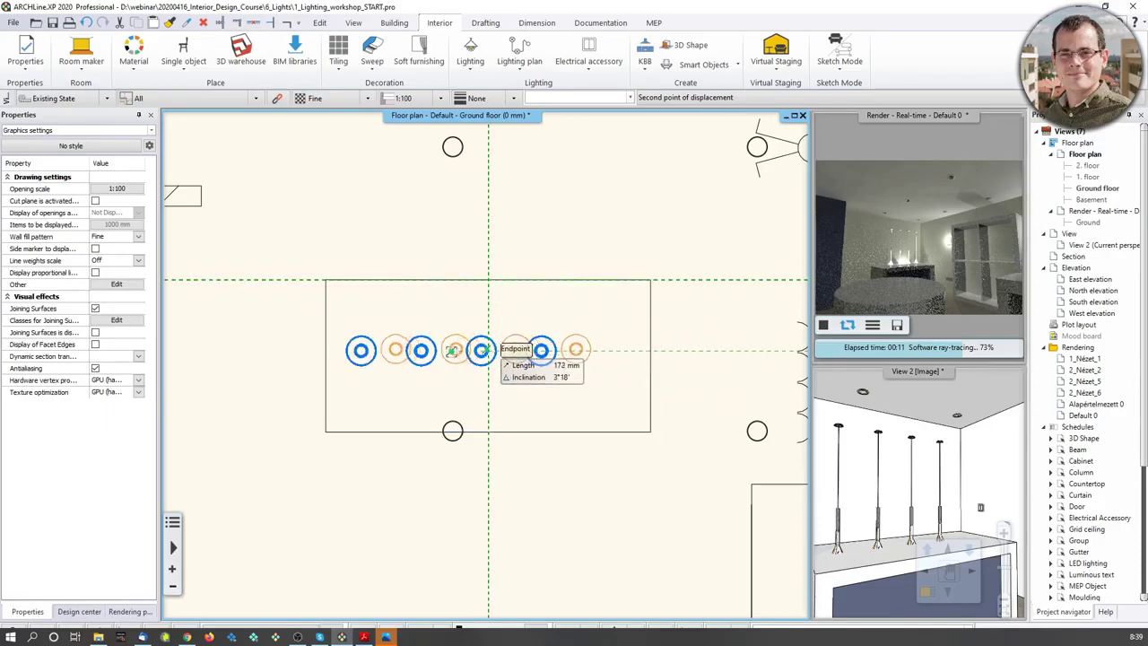
scroll(489, 352, up, 5)
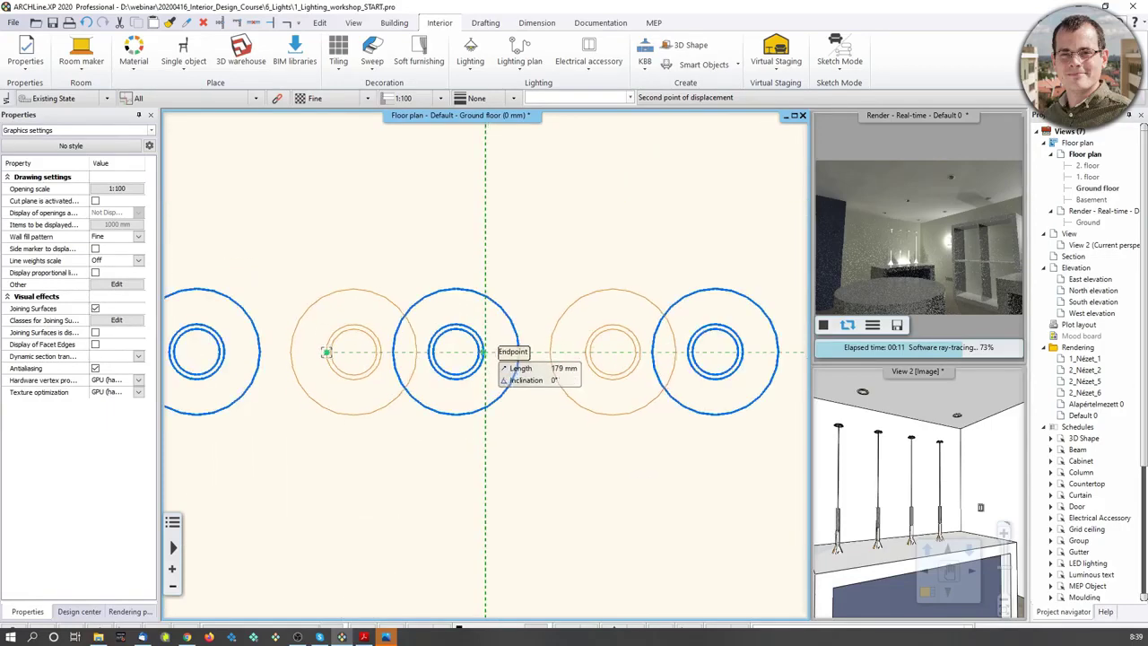
click(484, 352)
scroll(601, 352, down, 5)
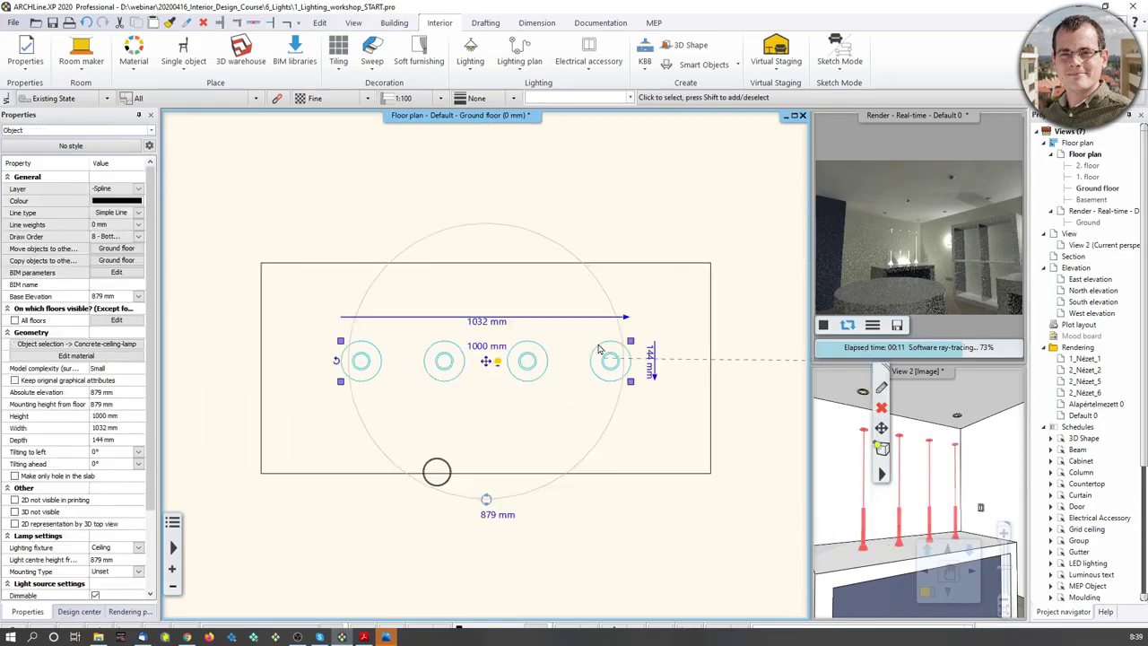
Set the concrete ceiling lamp's base elevation to 1680 mm and refresh the real-time rendering for the current 3D view
click(902, 505)
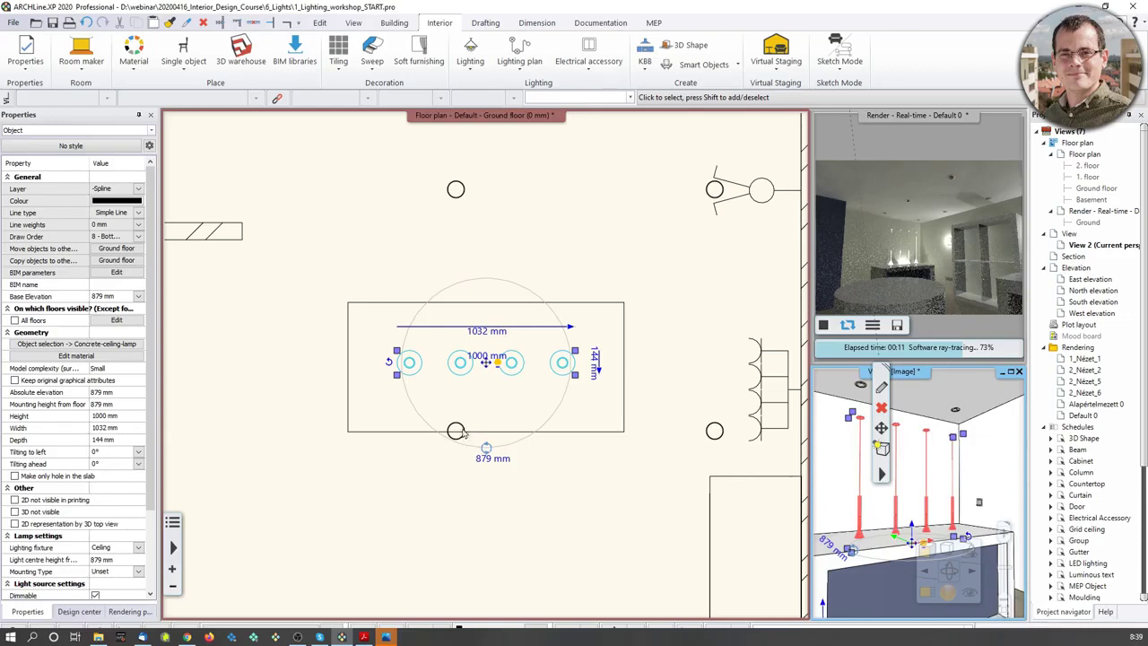
click(106, 296)
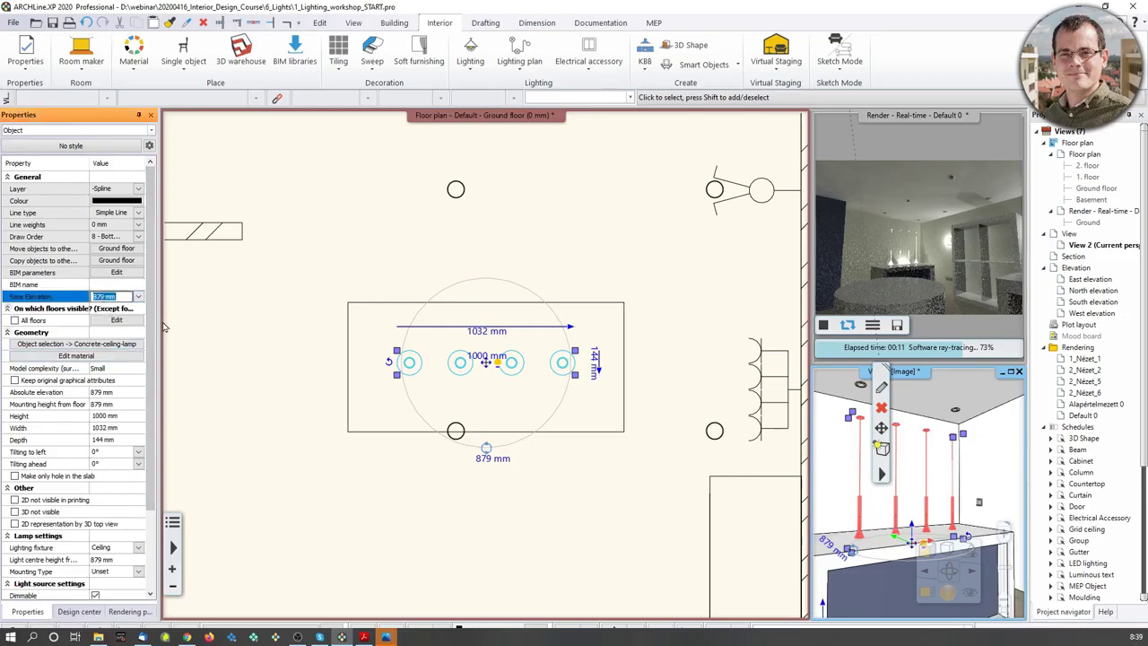
text(1680)
key(Return)
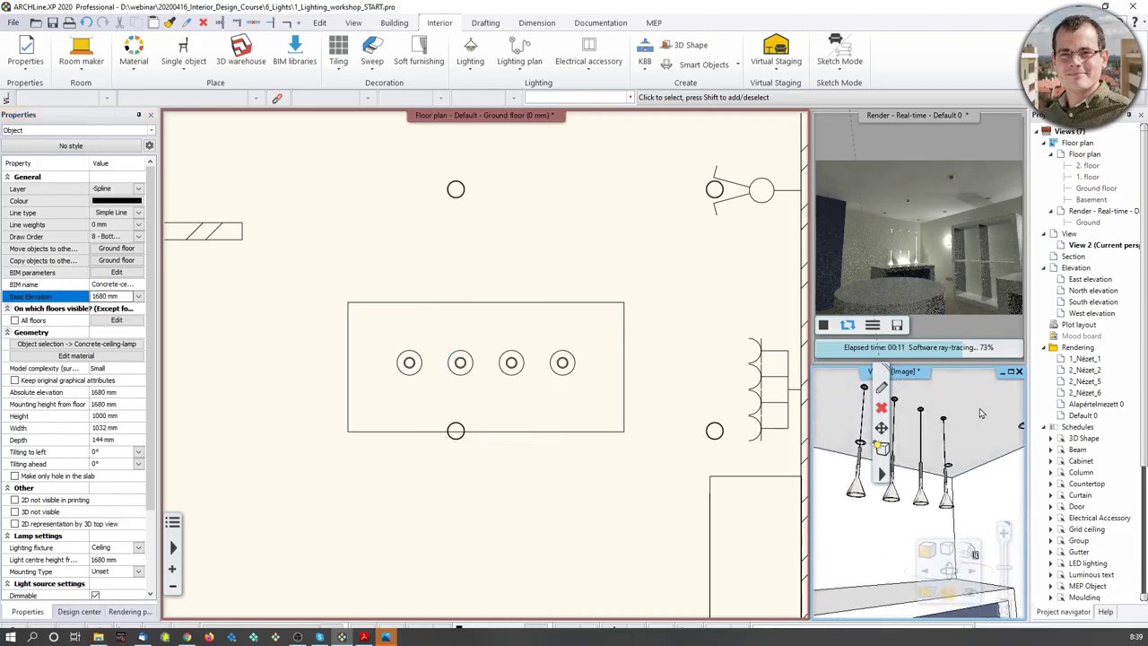
click(911, 487)
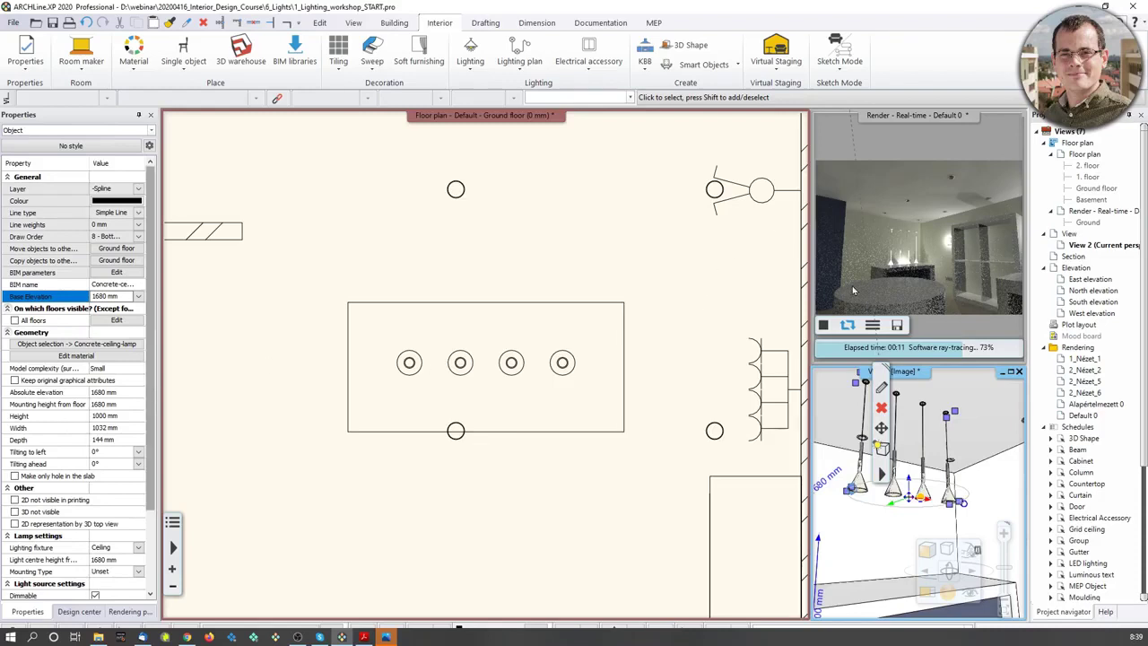
click(847, 325)
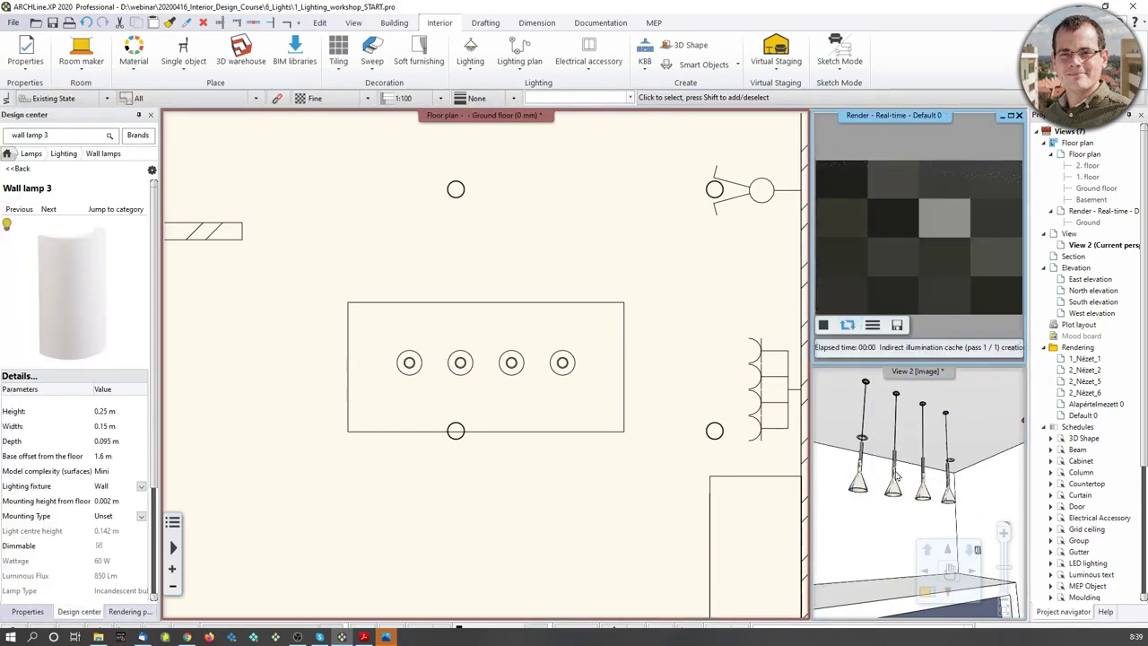
Select the concrete ceiling lamp in the 3D view and switch on only its lights
drag(901, 476, 884, 468)
click(885, 467)
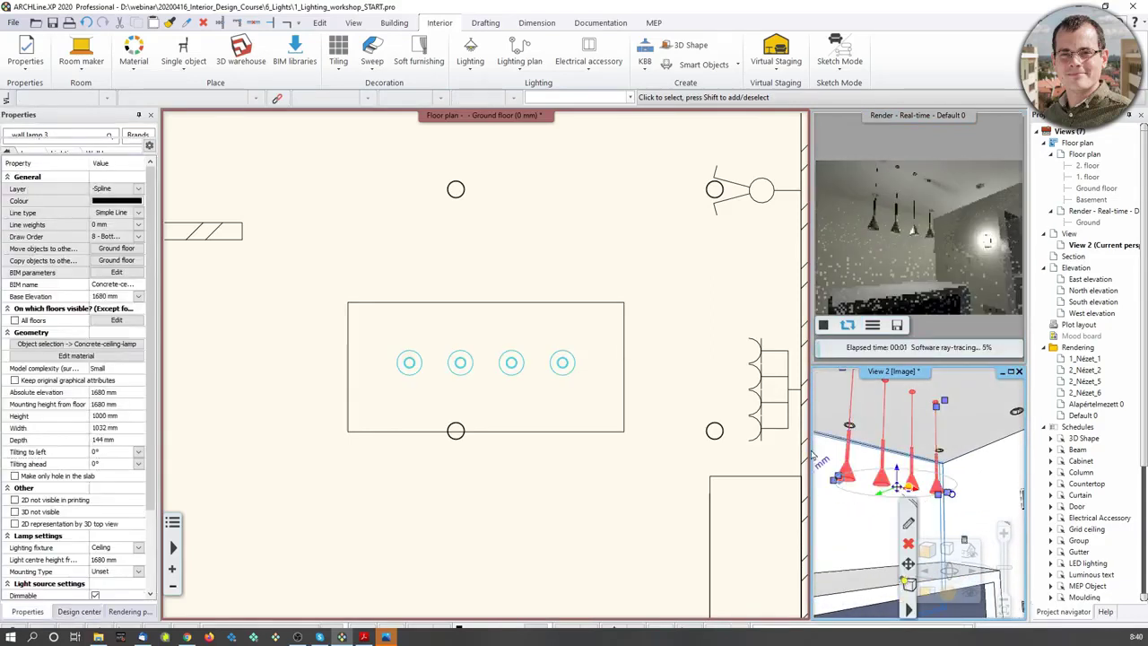
click(473, 70)
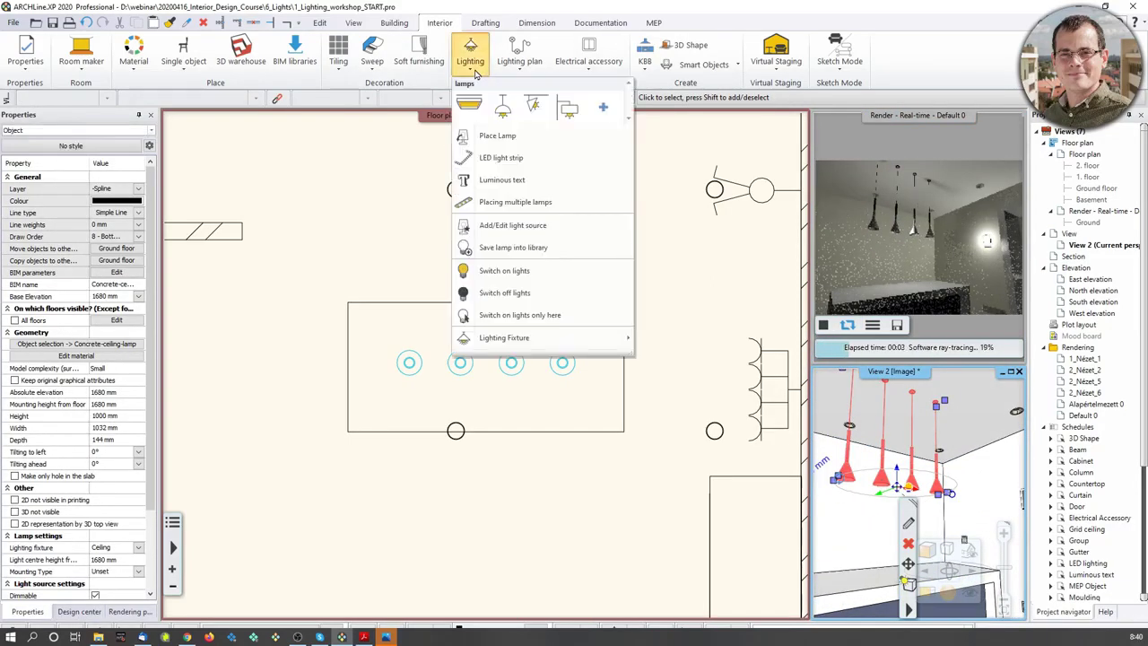
click(518, 316)
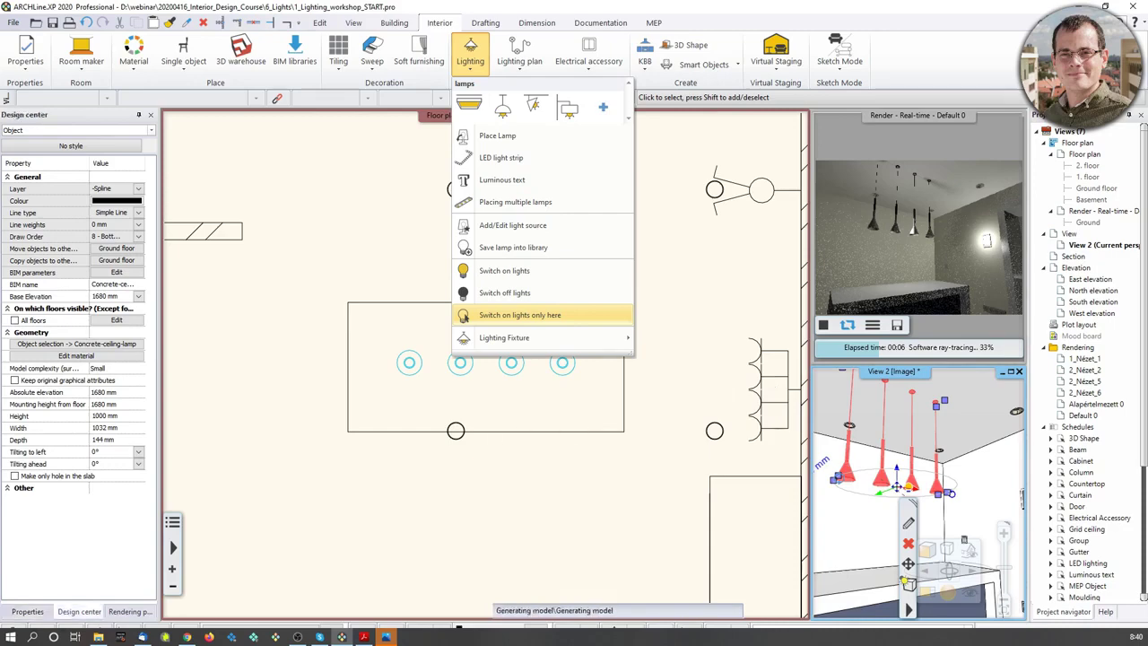
click(520, 314)
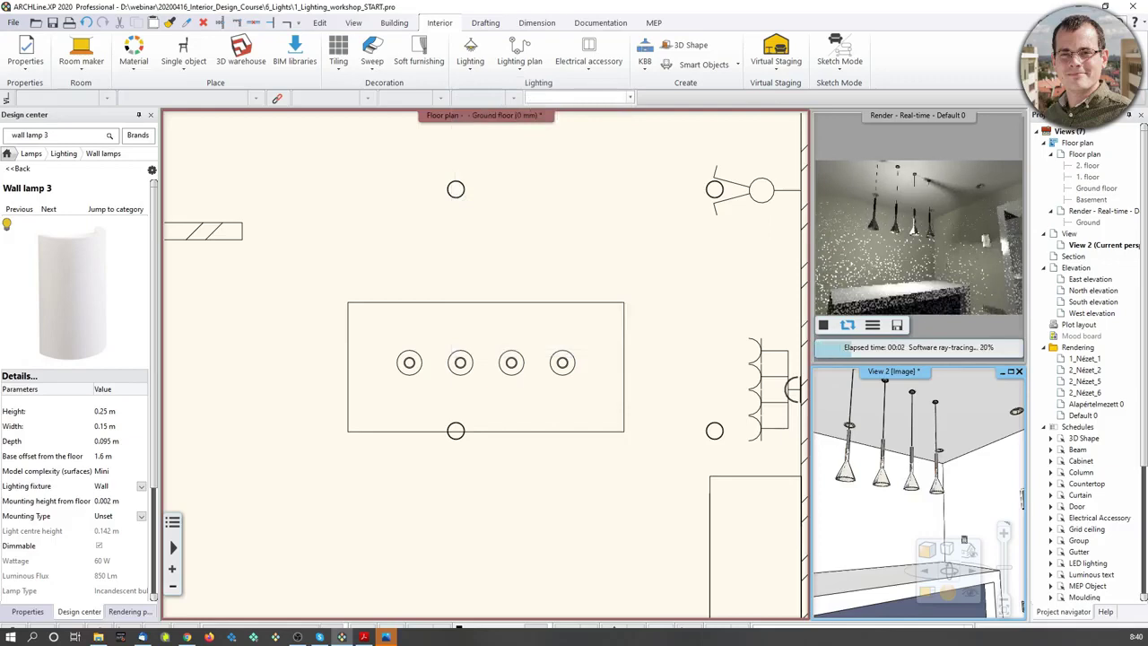
Select the concrete ceiling lamp's light source in the 3D view and examine its properties
click(893, 496)
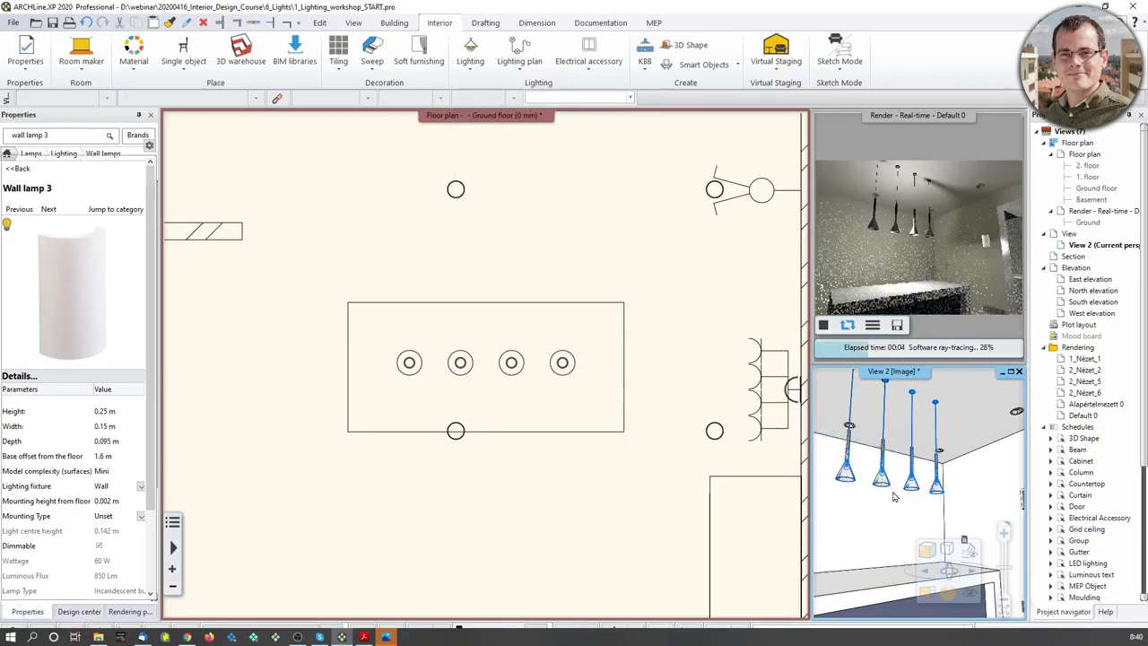
click(911, 495)
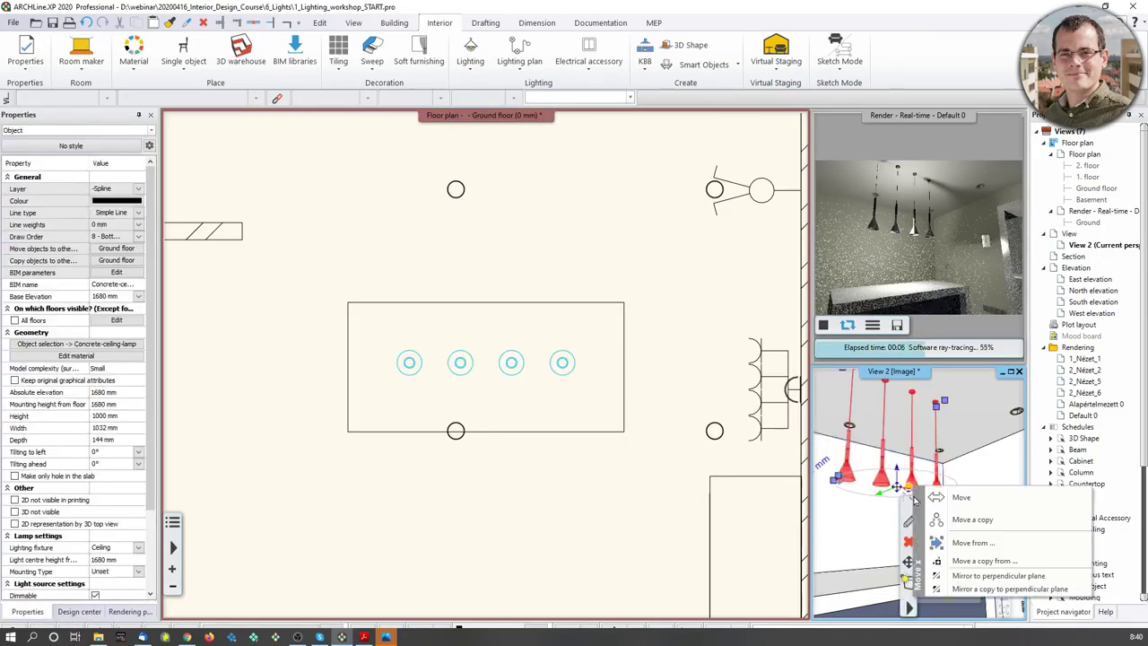
click(917, 484)
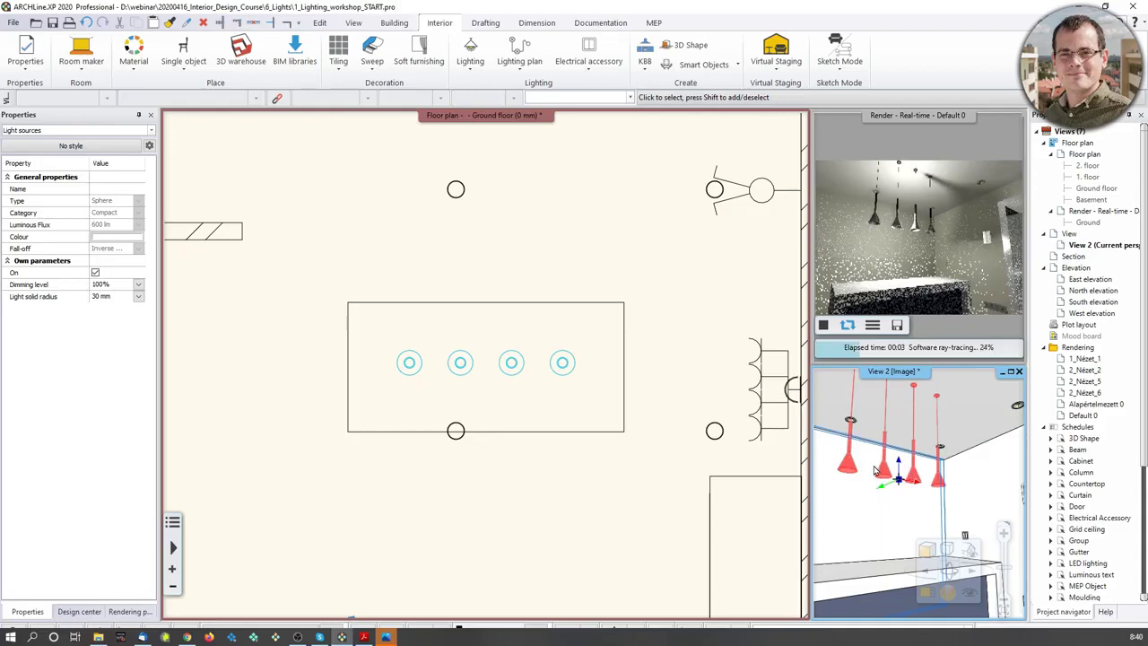
Search the Design center for "concrete ceiling lamp"
click(79, 611)
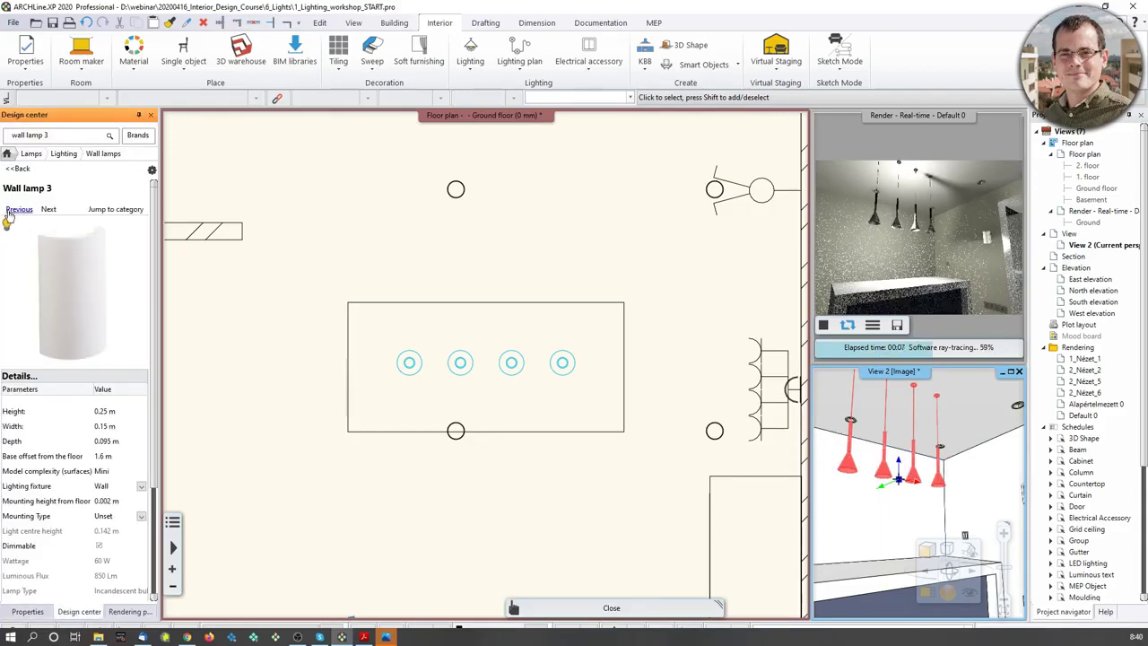
triple_click(49, 137)
text(concrete)
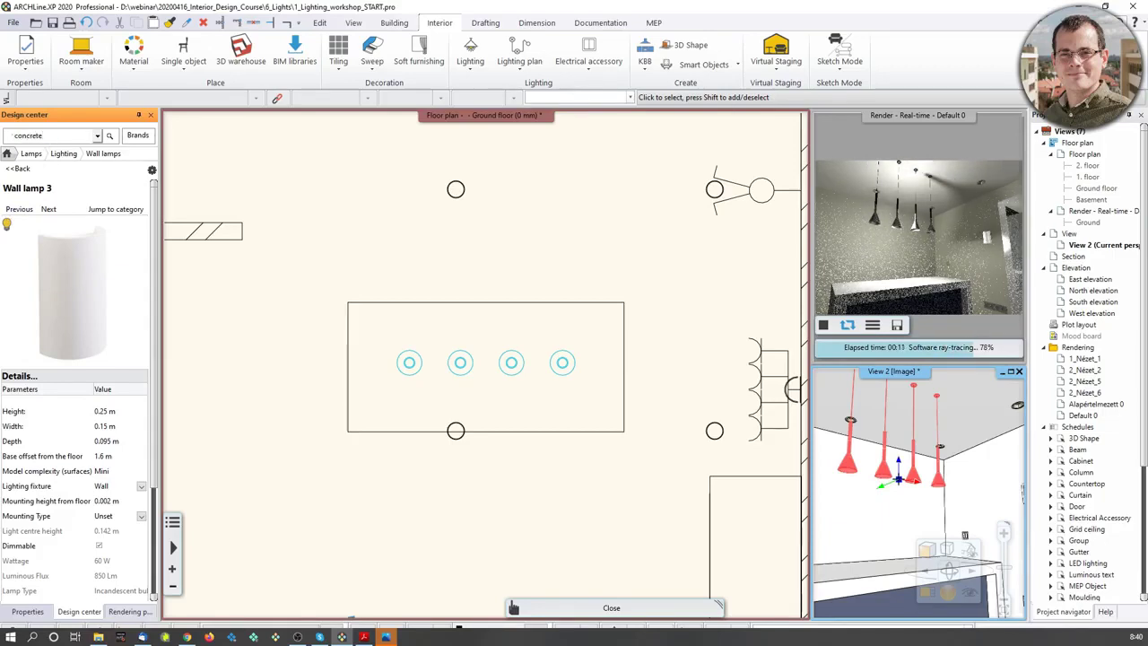
text( ceiling lam)
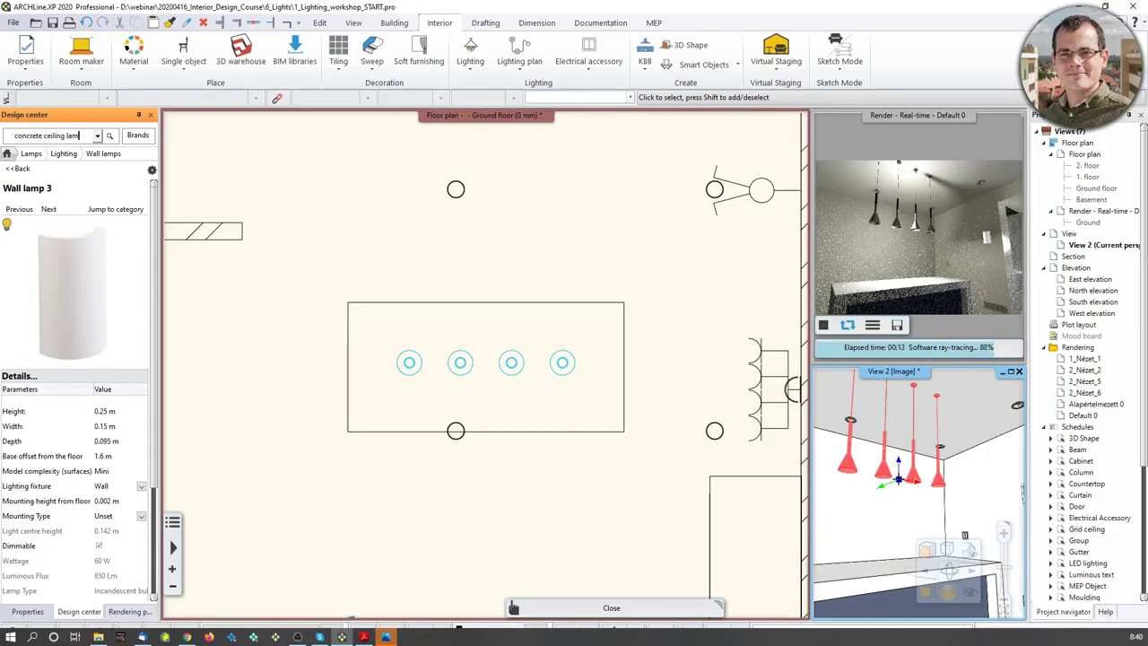
text(p)
key(Return)
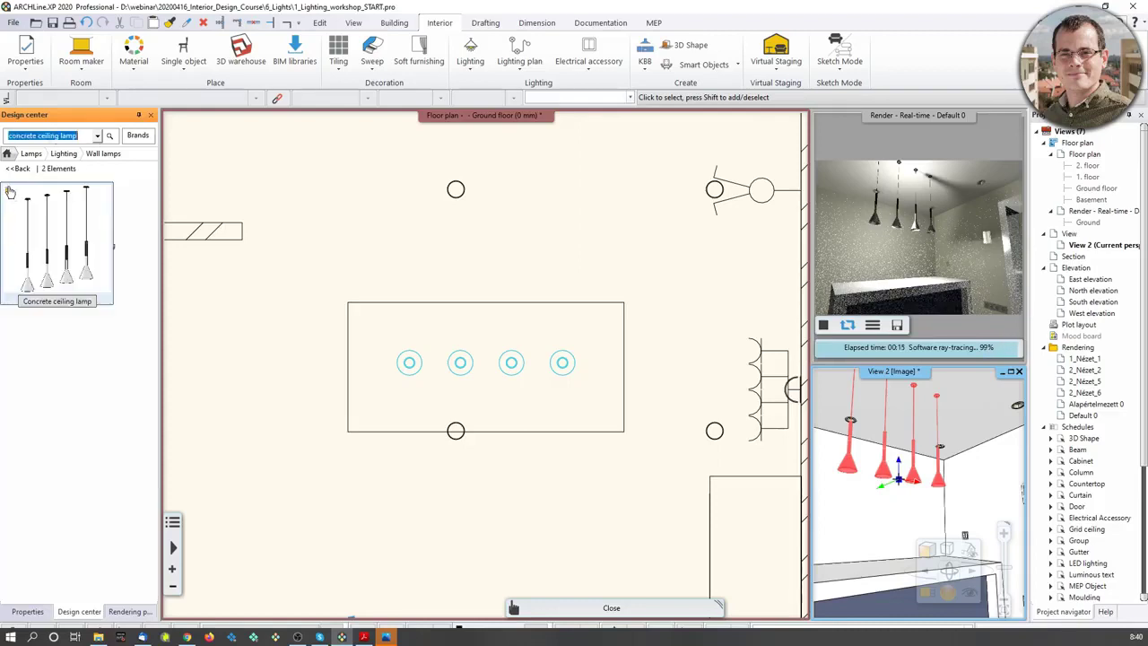
middle_drag(1004, 502, 987, 498)
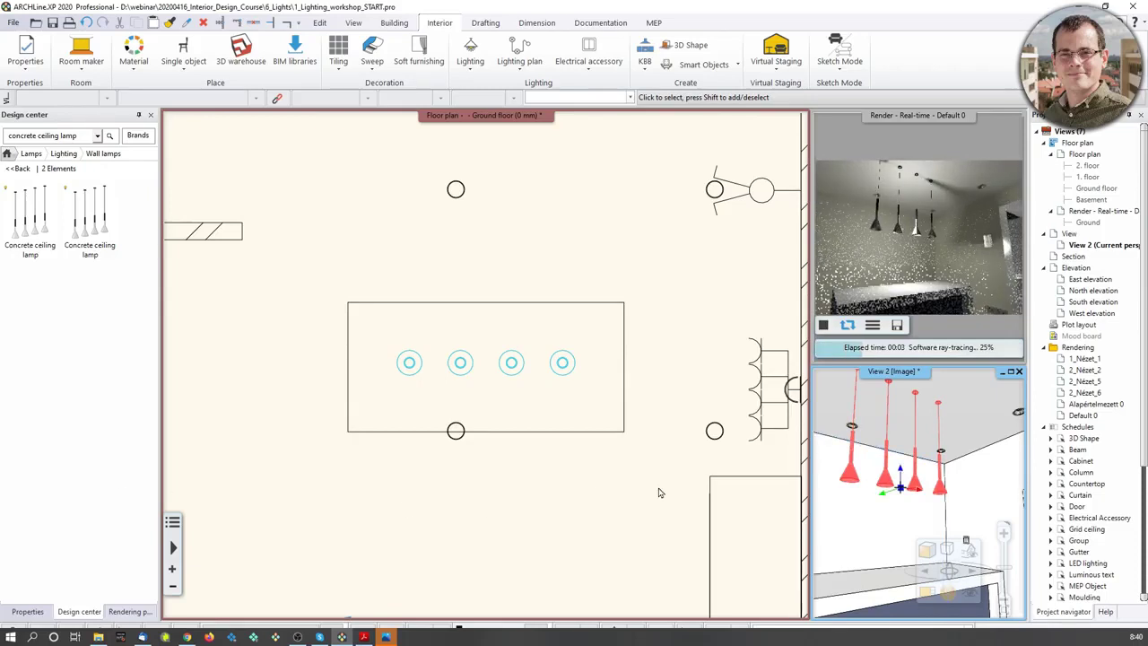
Move the ceiling lamp's Compact 11W light source in the Light manager's top view onto the second pendant, at about X 369 mm, Y -71 mm
click(516, 361)
click(516, 362)
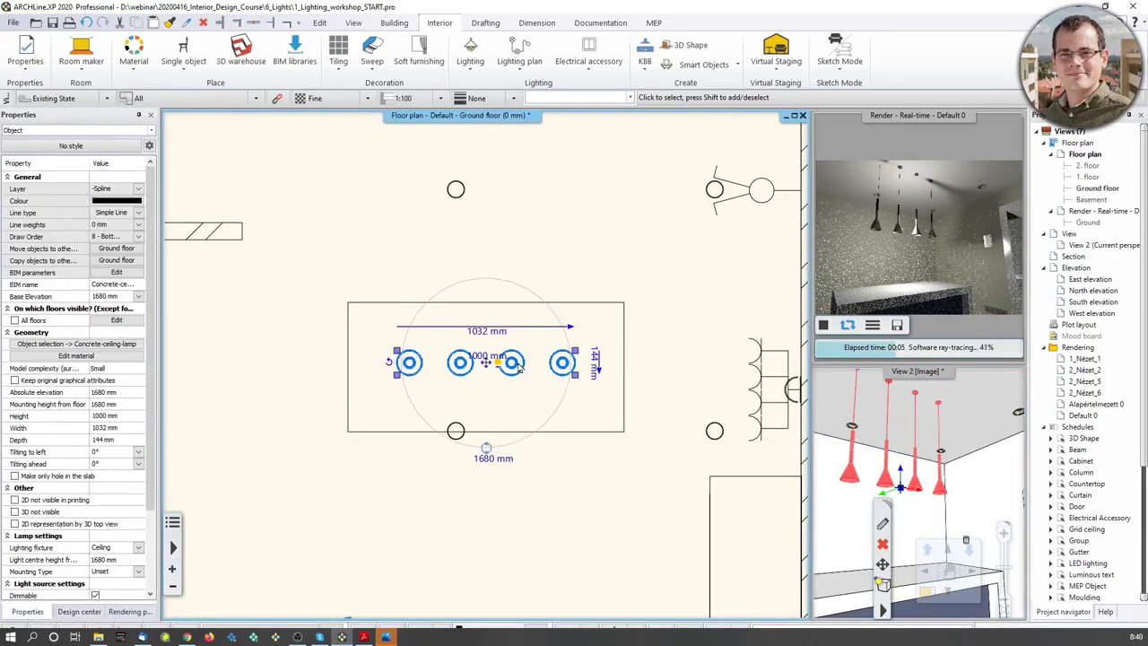
right_click(519, 365)
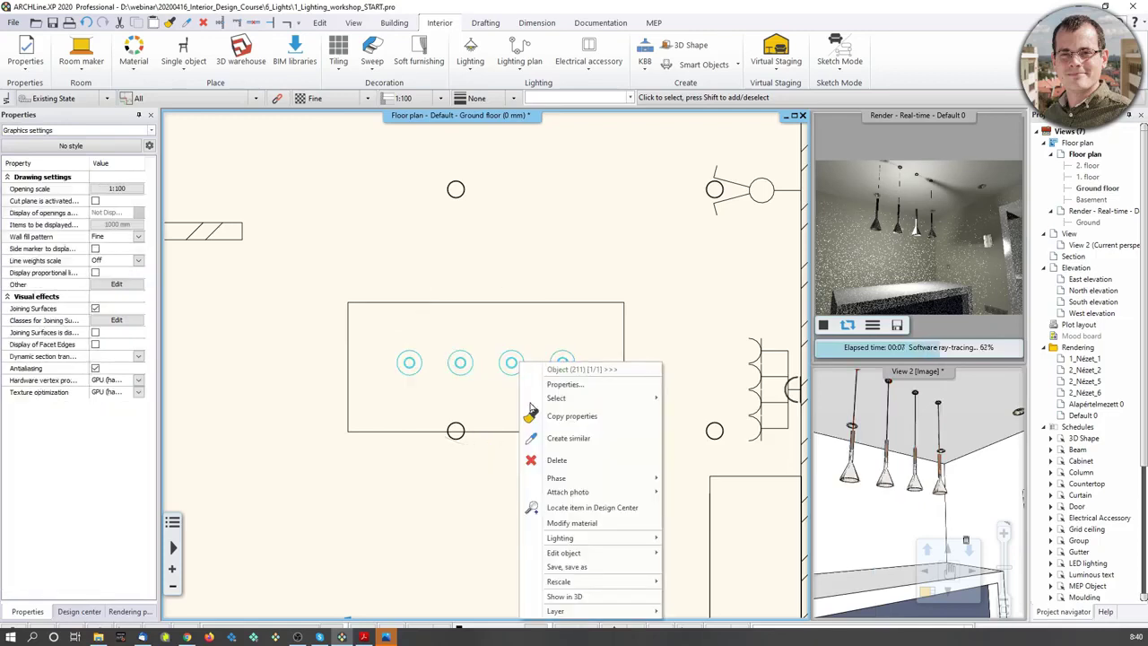
mouse_move(609, 539)
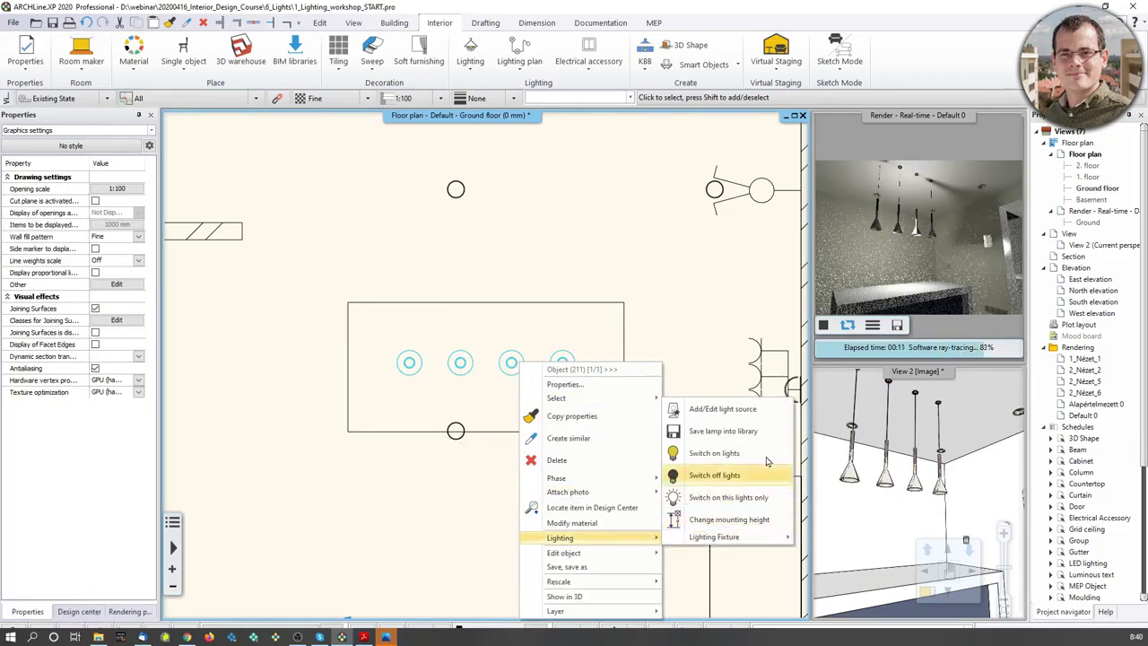
click(731, 410)
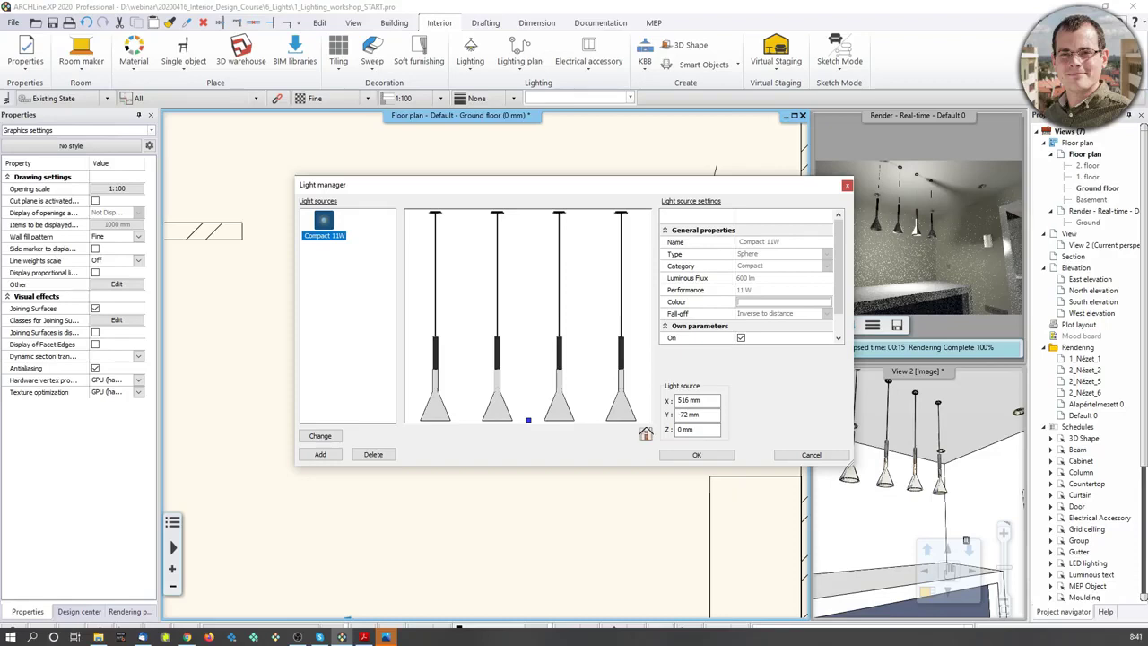
click(645, 436)
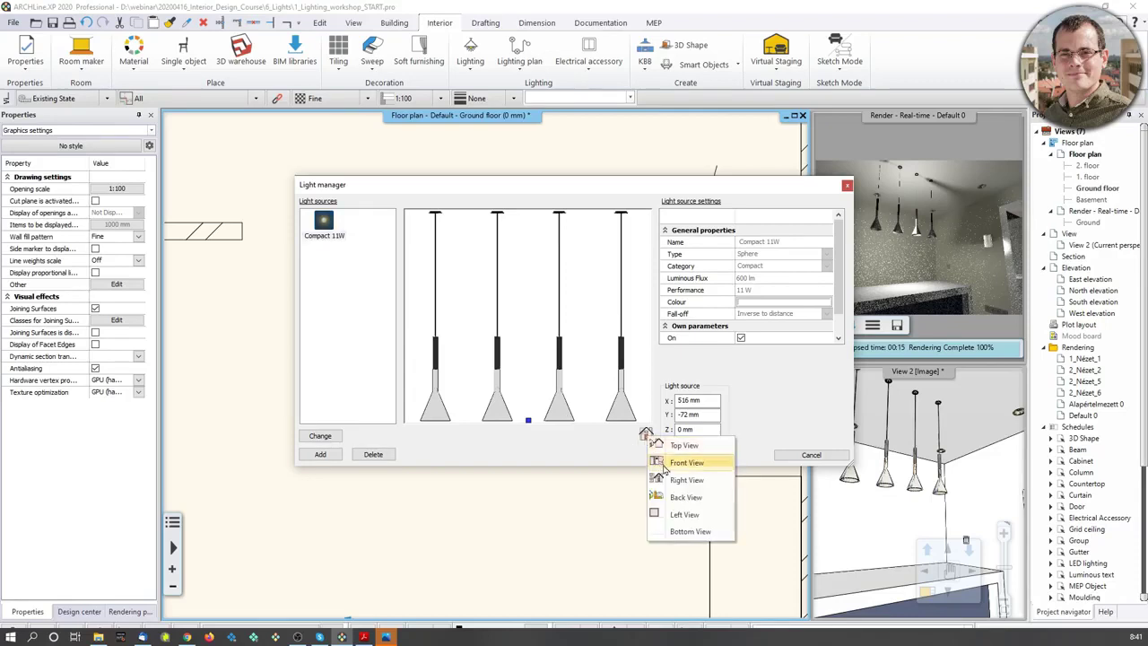
click(681, 445)
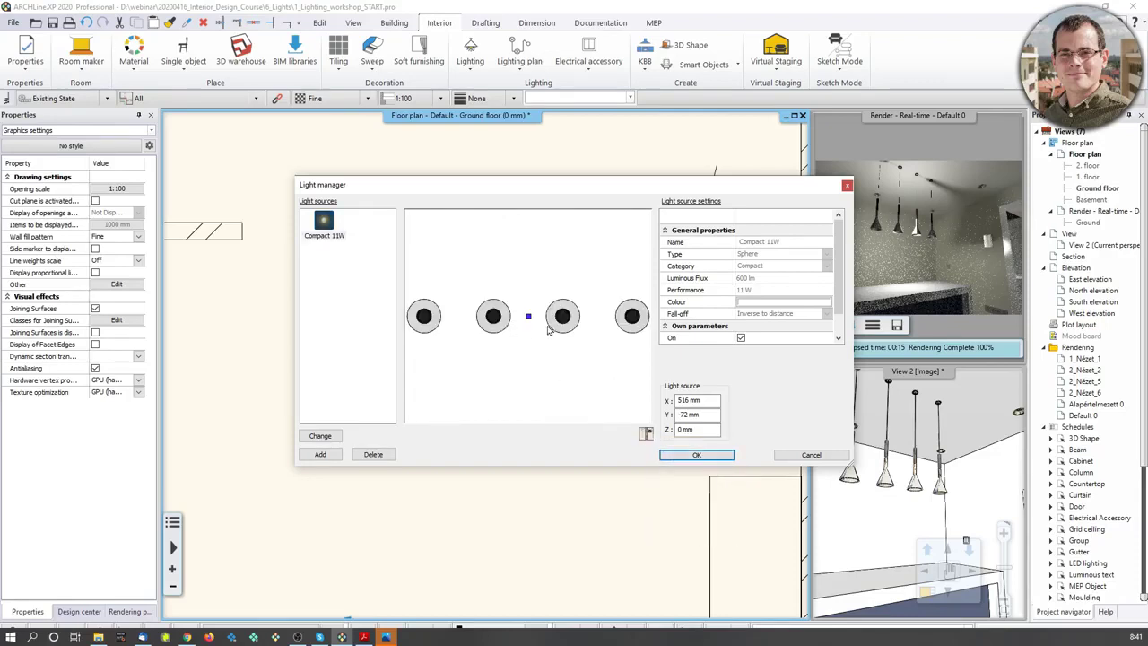
scroll(548, 328, up, 3)
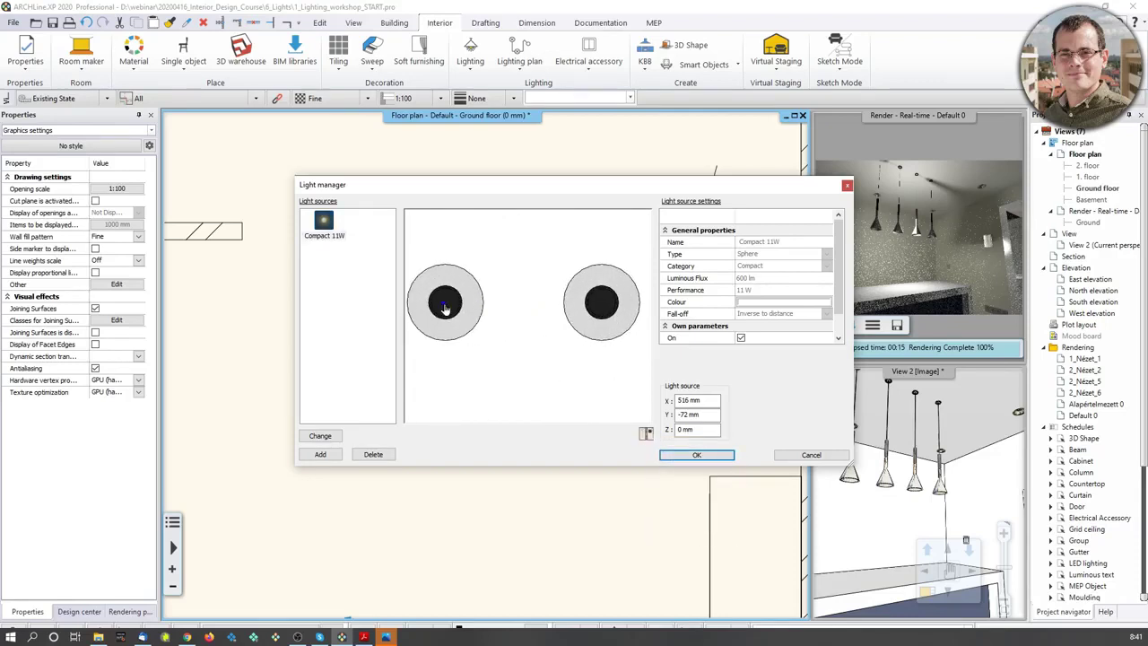
scroll(507, 334, down, 3)
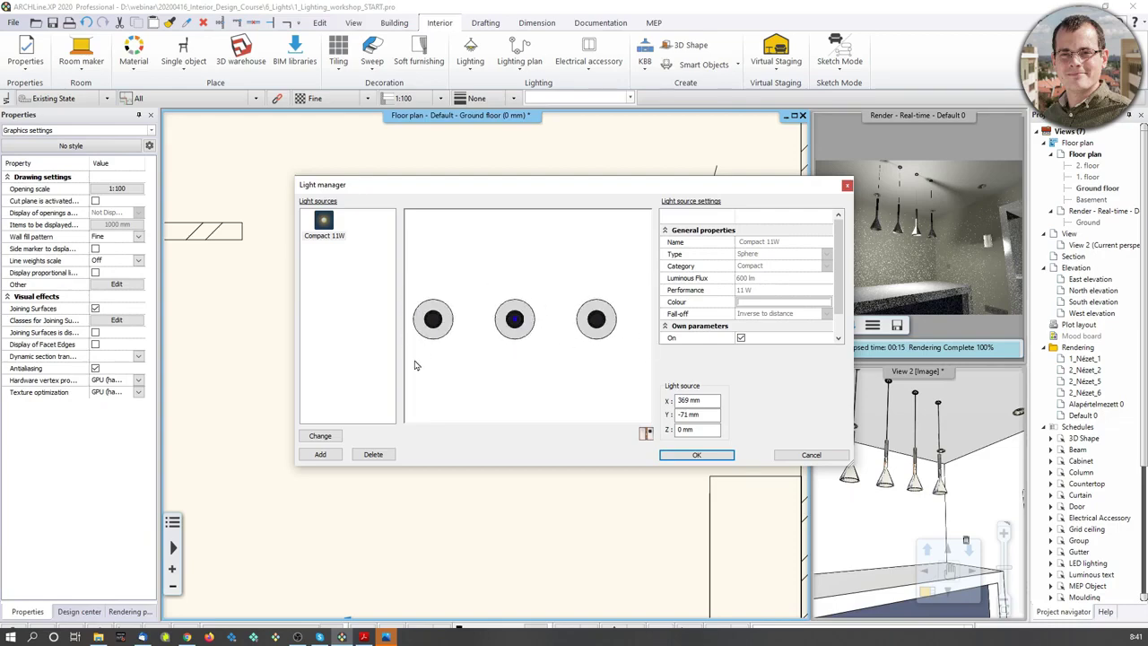
Add another Compact 11W light source to the lamp from the global compact fluorescent light sources
click(323, 456)
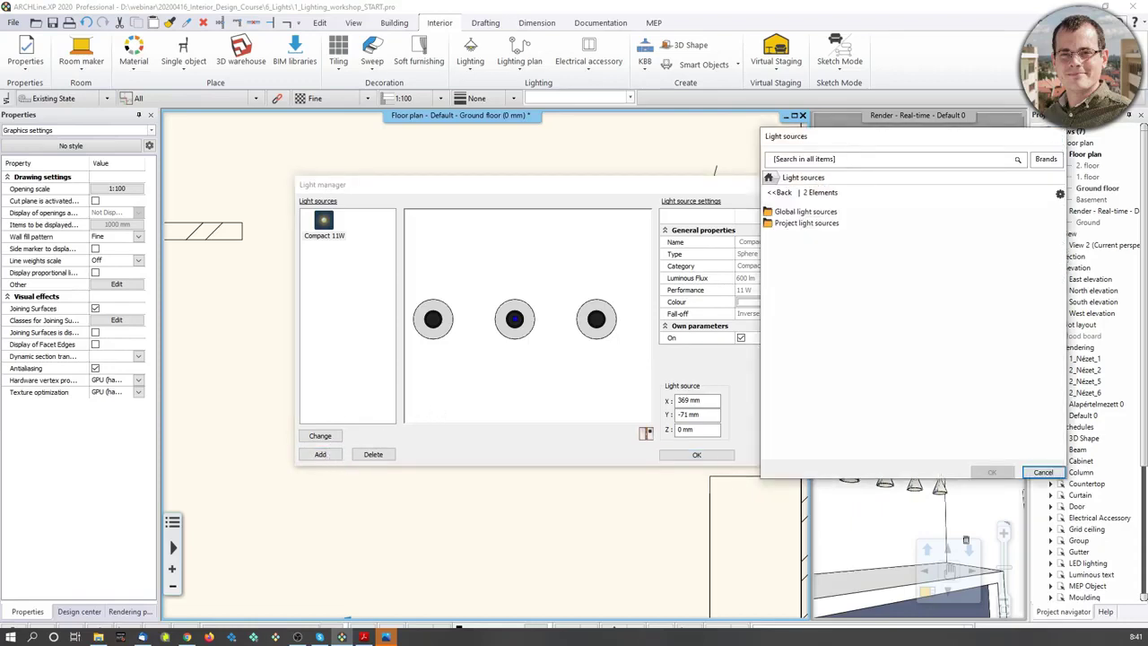
double_click(829, 212)
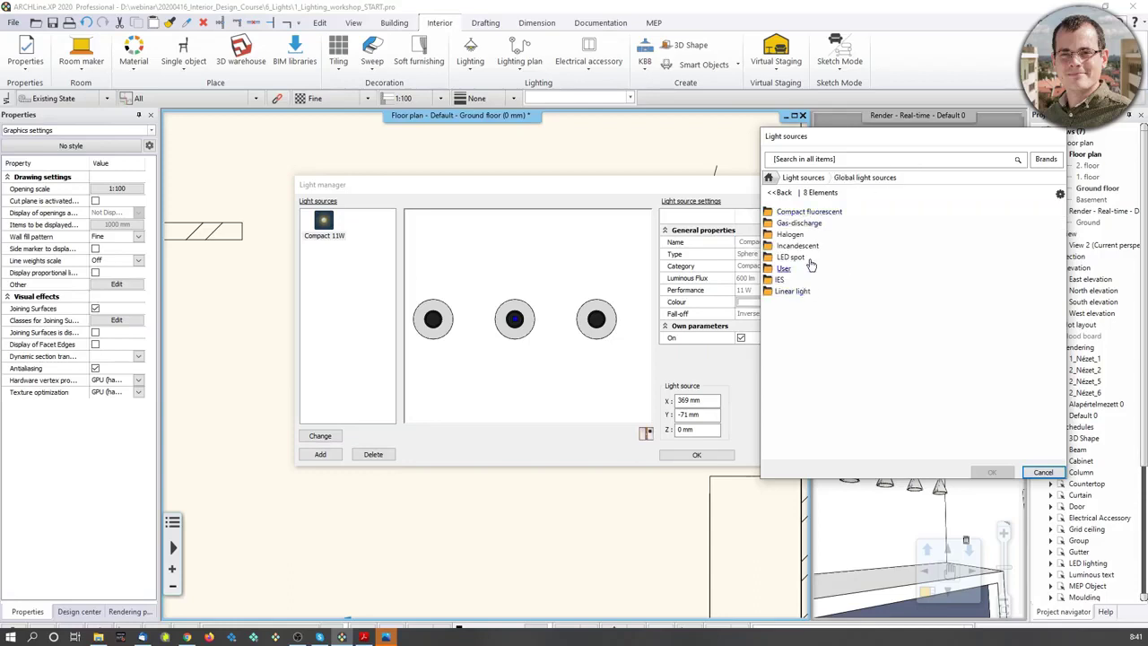
double_click(826, 212)
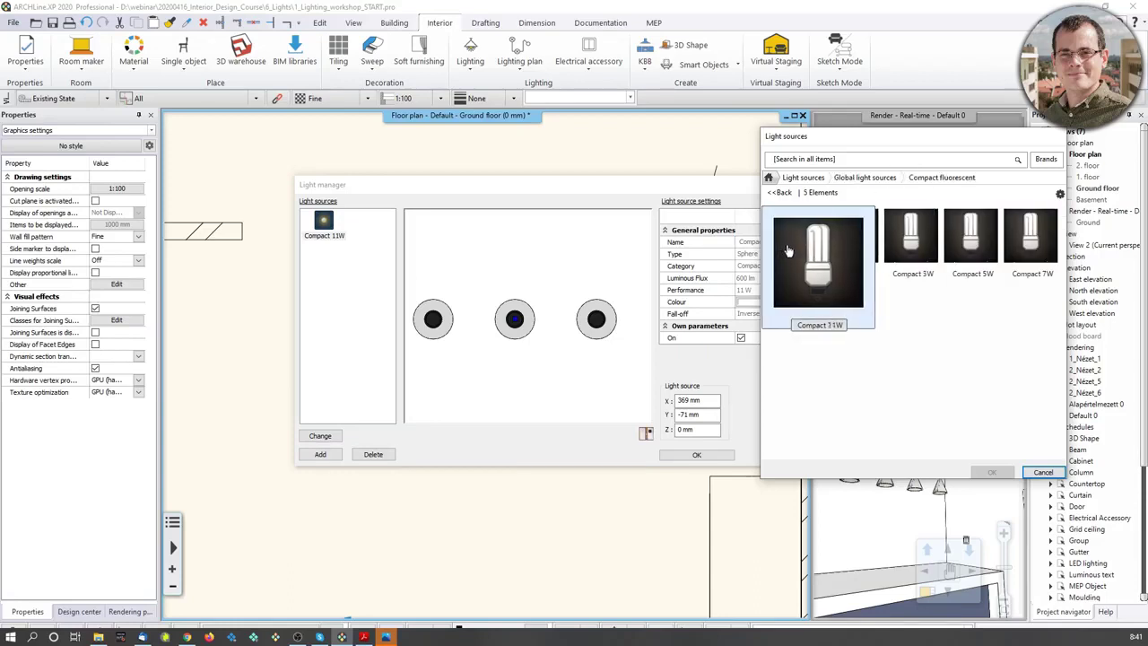
click(788, 251)
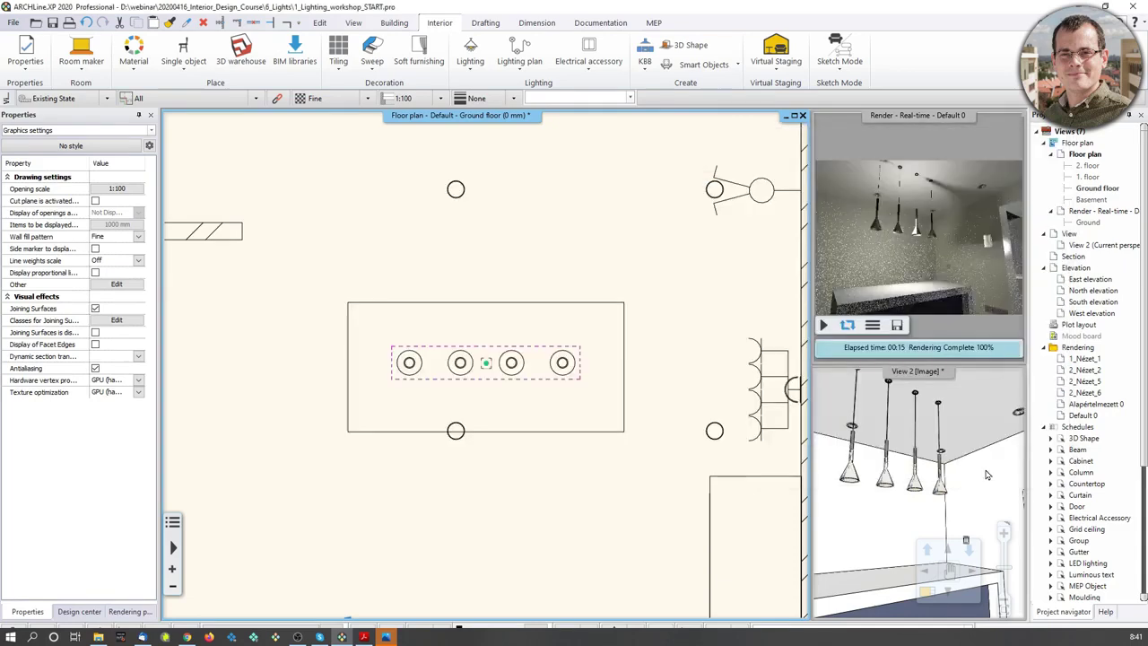
Move the newly added Compact 11W light source onto the first pendant in the top view, at about X 72 mm, Y -73 mm
click(991, 471)
scroll(519, 322, up, 2)
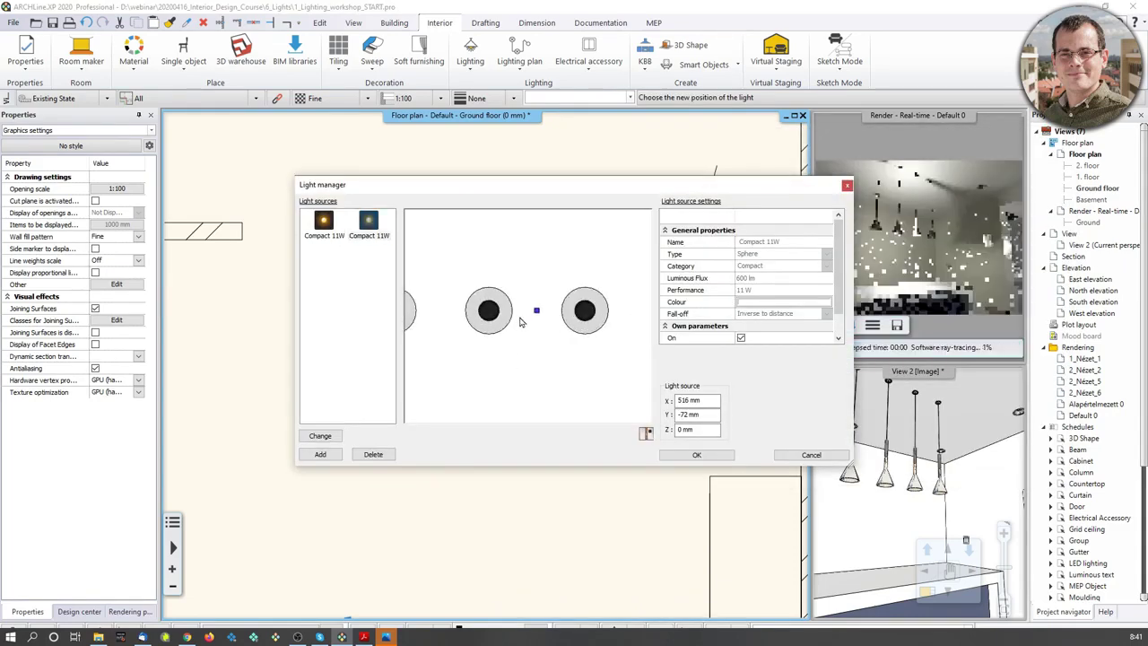
middle_drag(520, 320, 542, 322)
drag(556, 312, 414, 314)
click(413, 313)
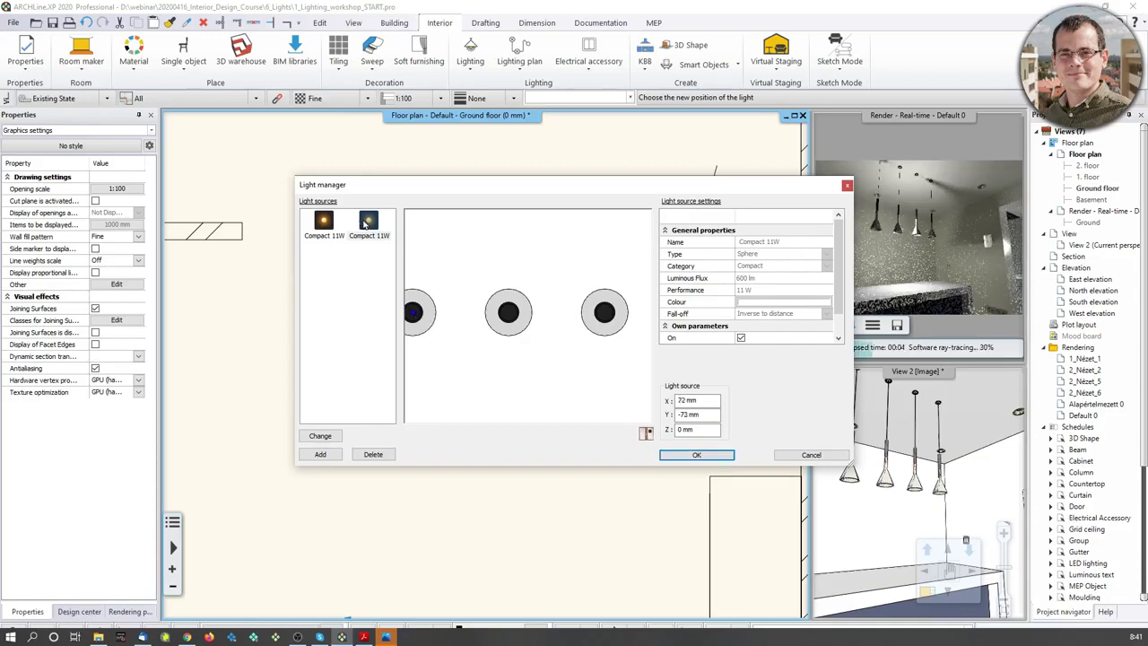
click(361, 221)
click(324, 224)
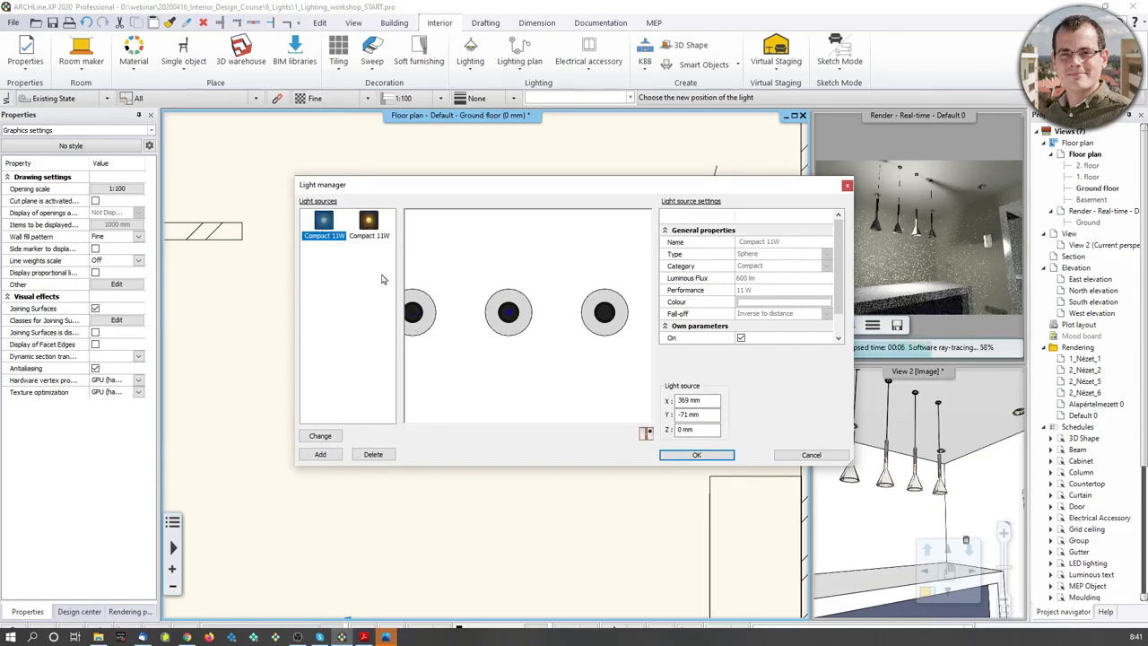
Check the height of both light sources in the Light manager's front view and apply the light source changes to the lamp
click(646, 434)
click(653, 460)
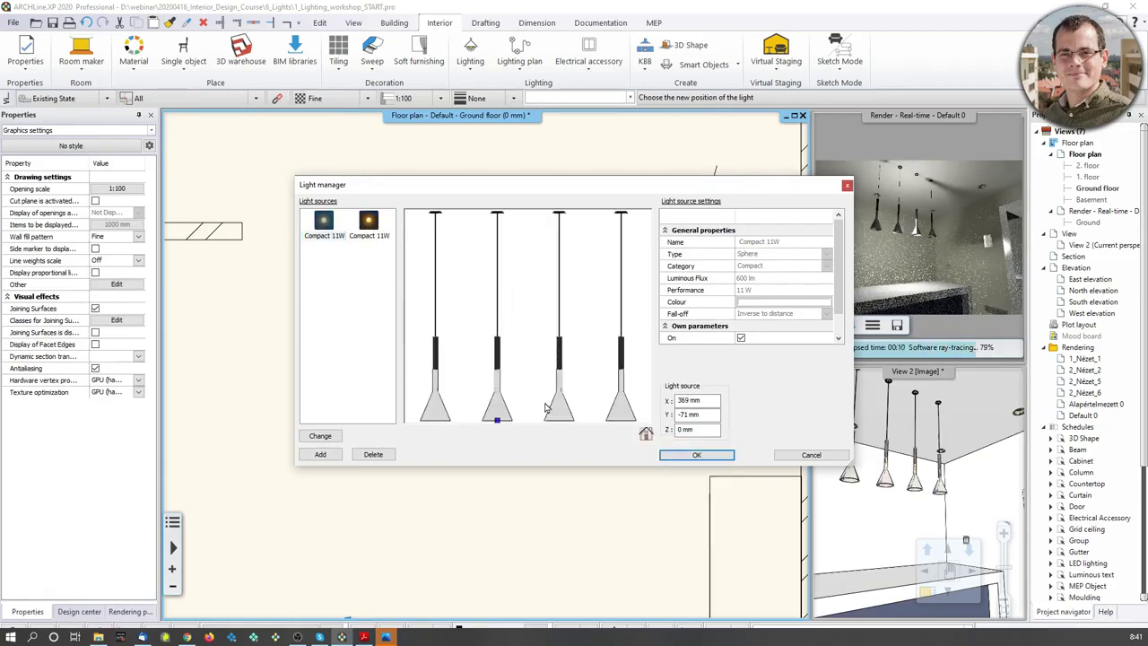
scroll(538, 390, up, 3)
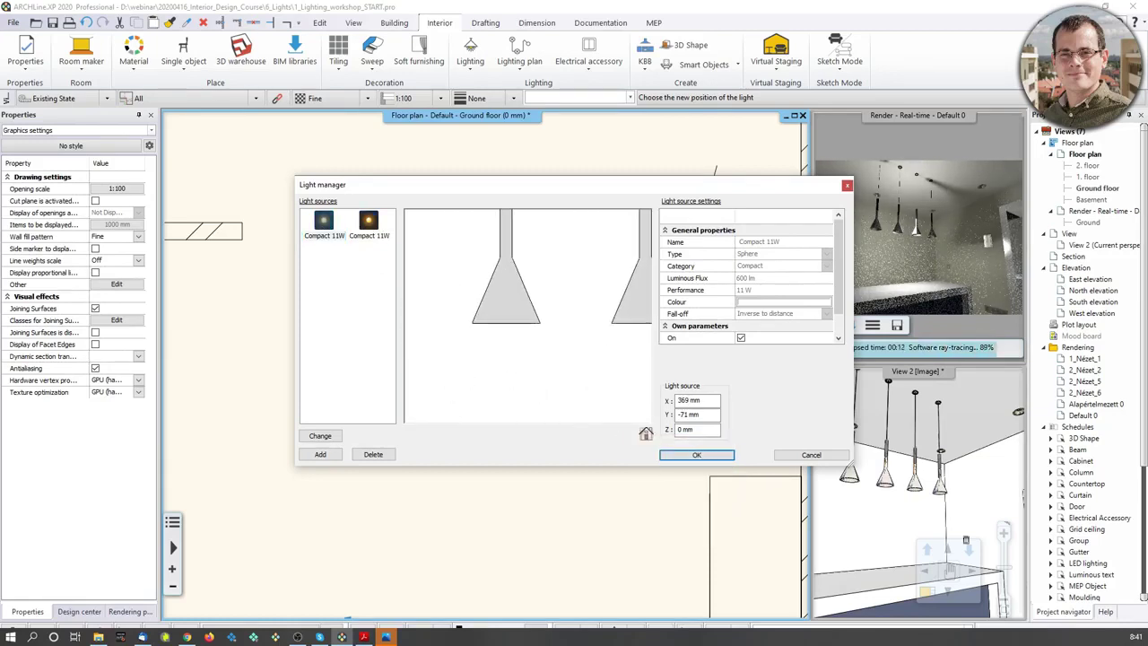
click(369, 224)
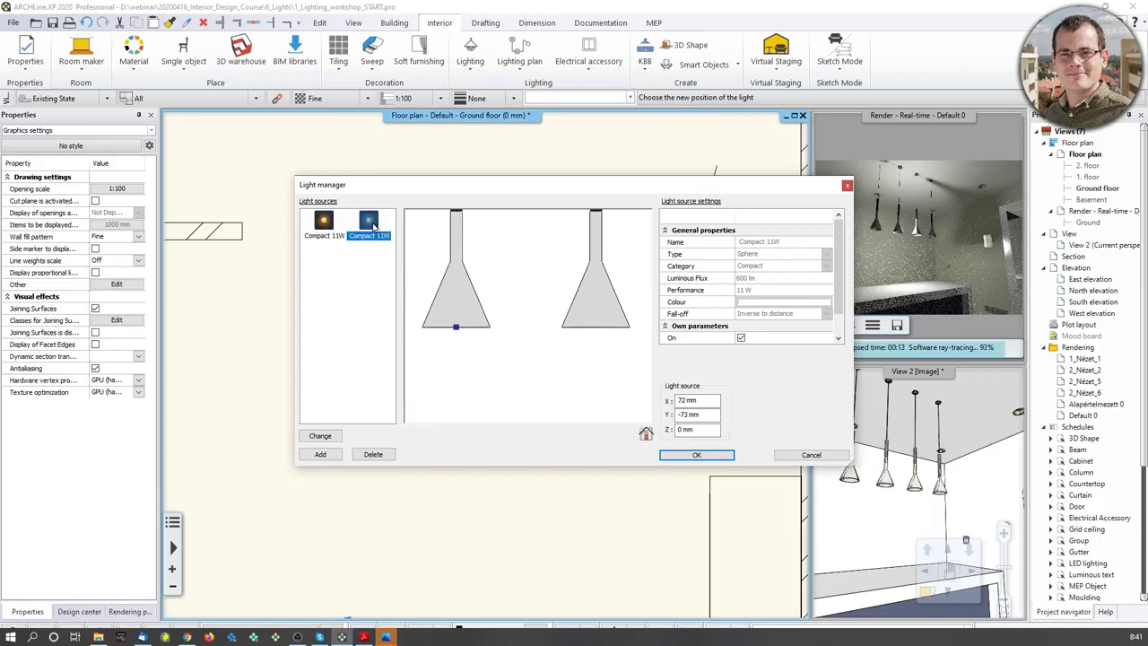
click(327, 226)
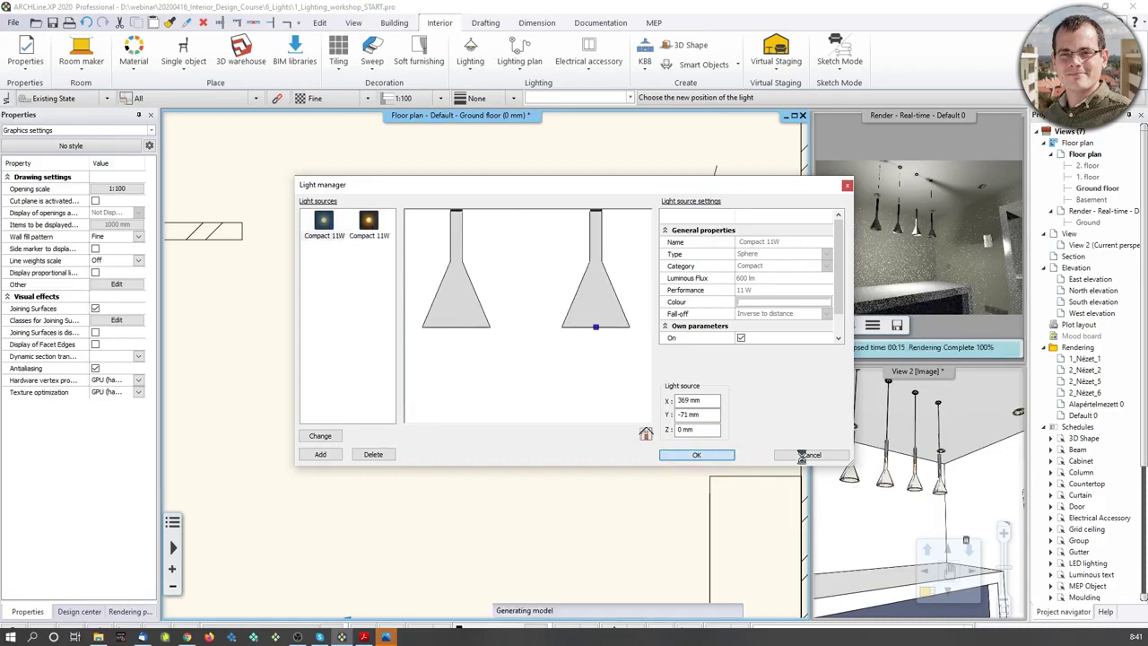
click(803, 454)
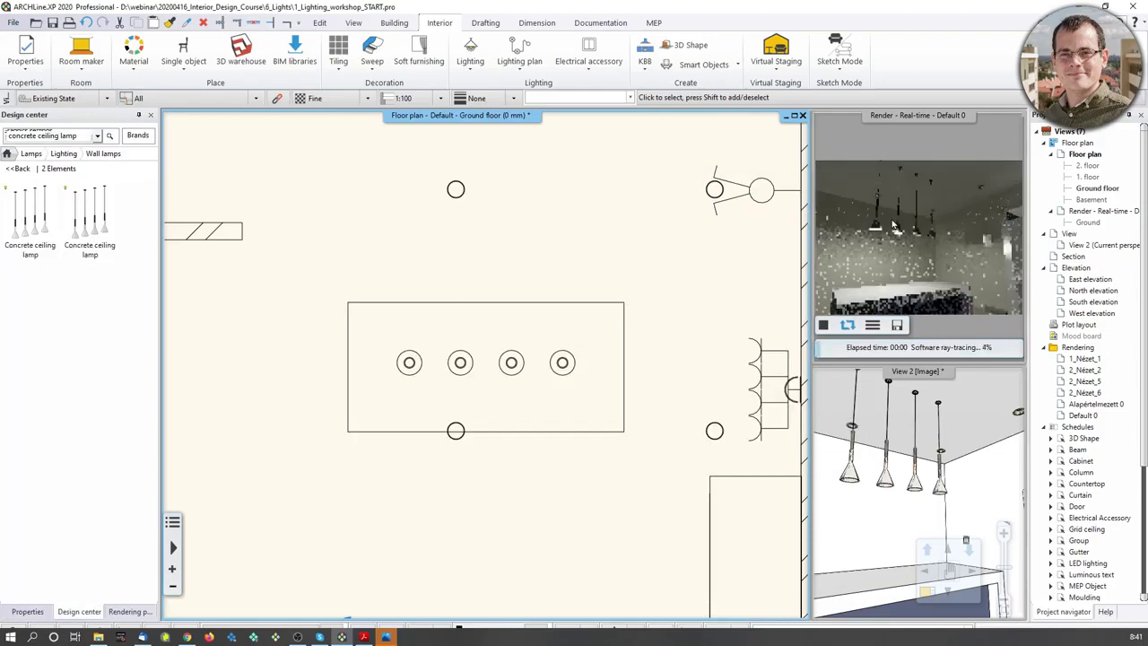
Examine the four pendants and their lighting up close in the 3D view and the real-time rendering
scroll(423, 376, up, 2)
scroll(339, 353, down, 3)
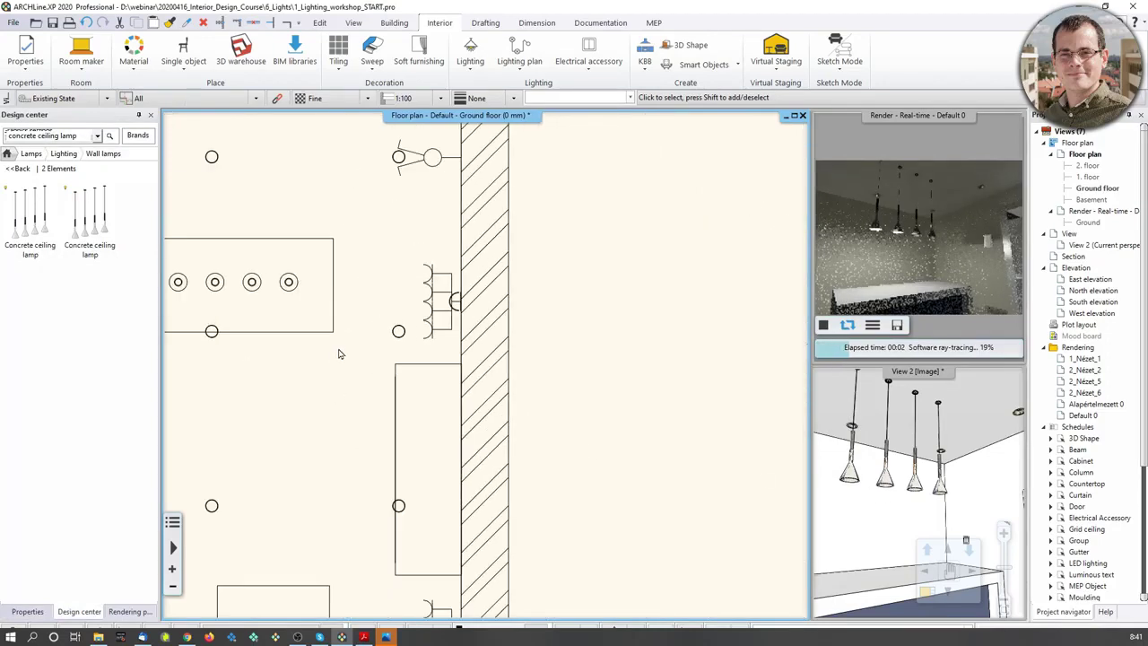
scroll(339, 354, down, 3)
scroll(881, 489, up, 3)
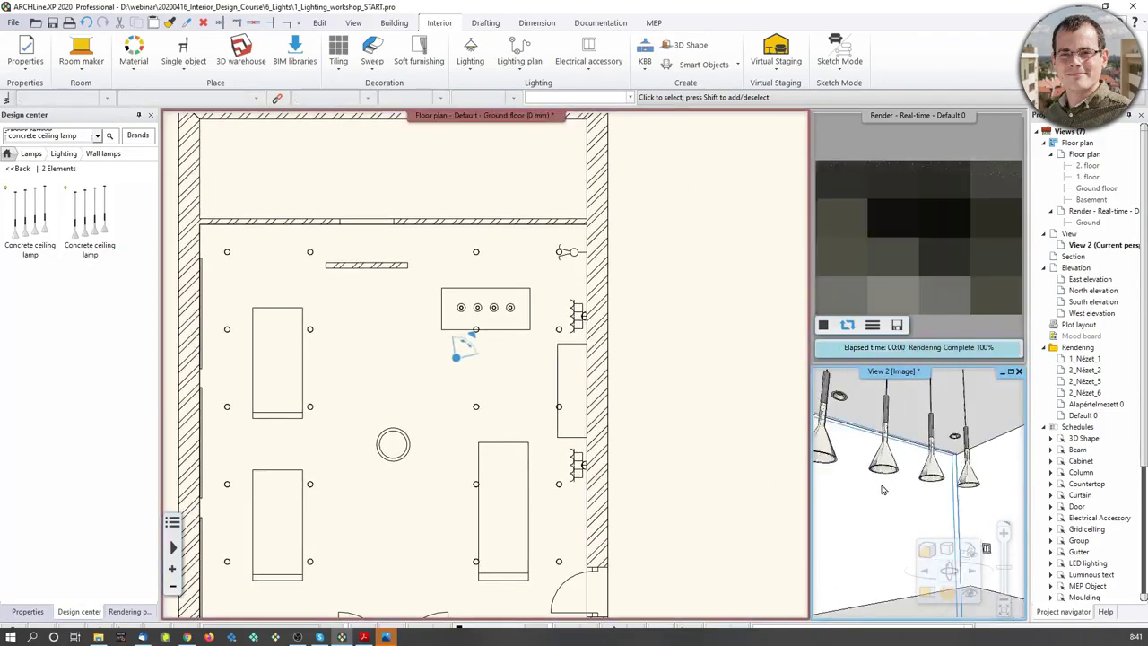
scroll(967, 494, up, 2)
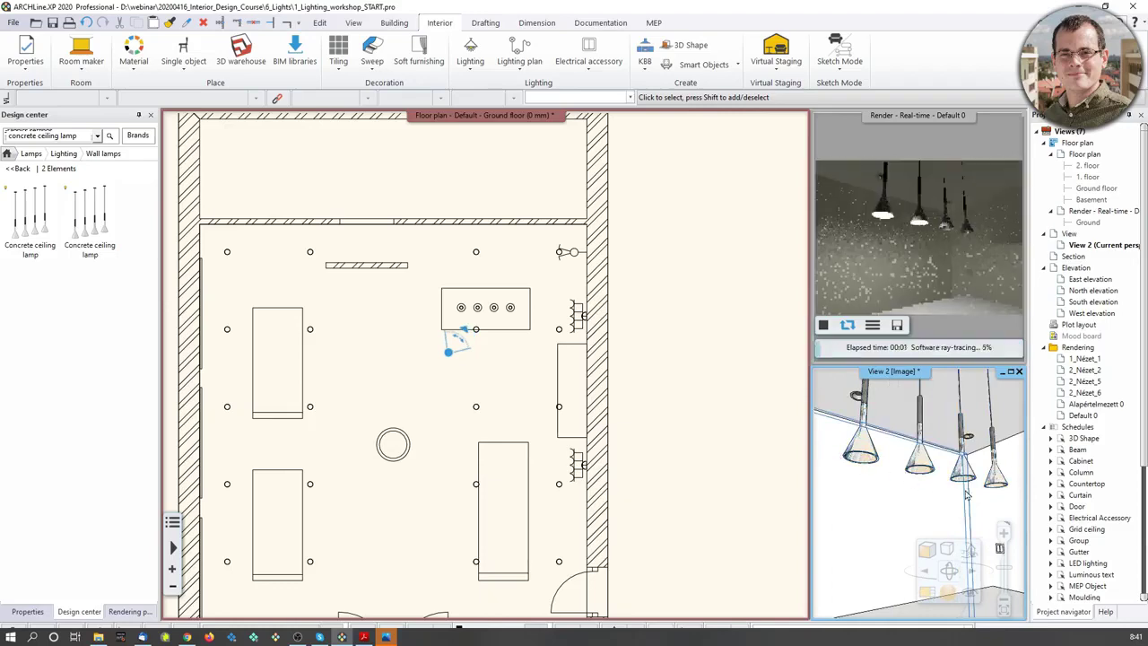
Copy the second pendant's light source to the centre of the third pendant in the floor plan
scroll(451, 329, up, 5)
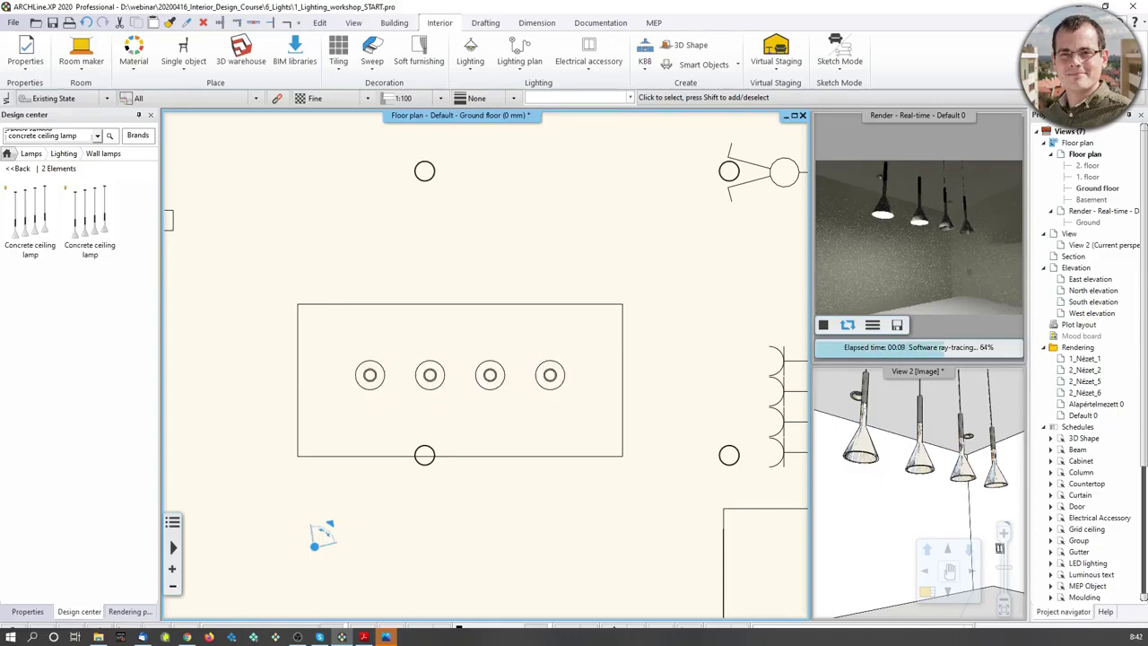
click(468, 387)
scroll(470, 385, up, 2)
mouse_move(457, 357)
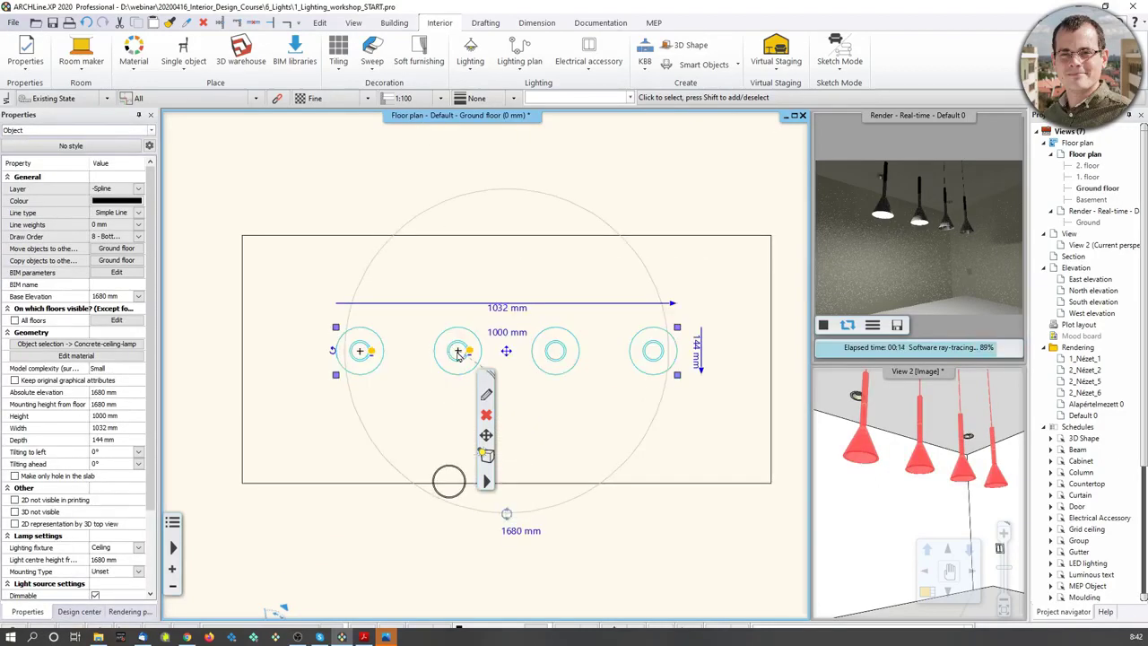
click(459, 354)
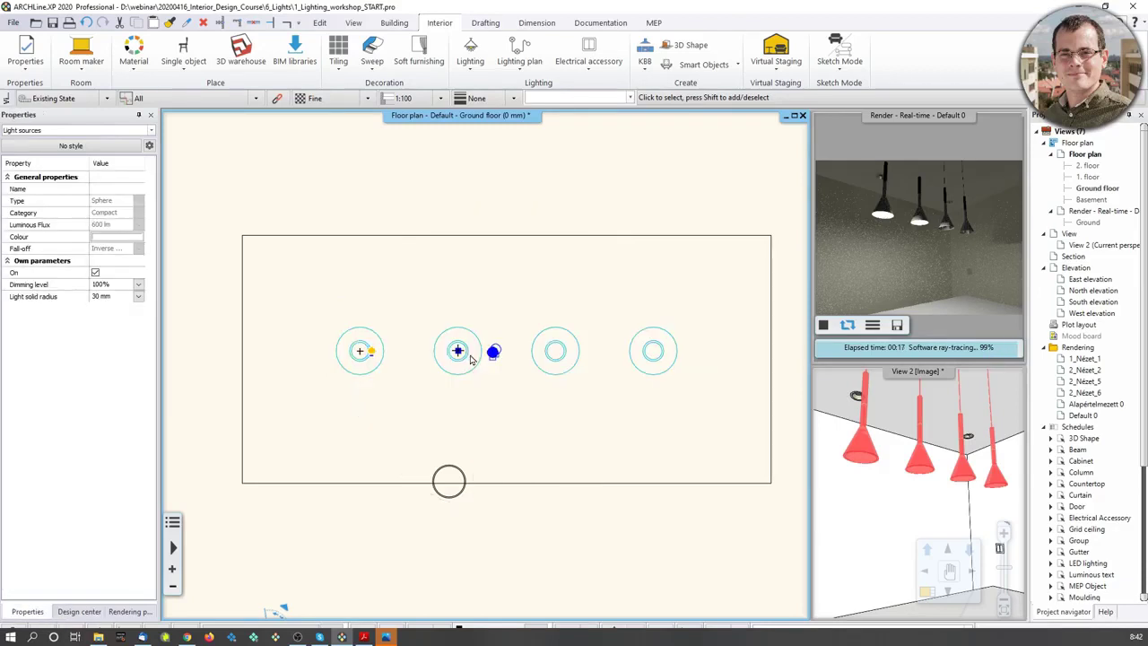
right_click(458, 354)
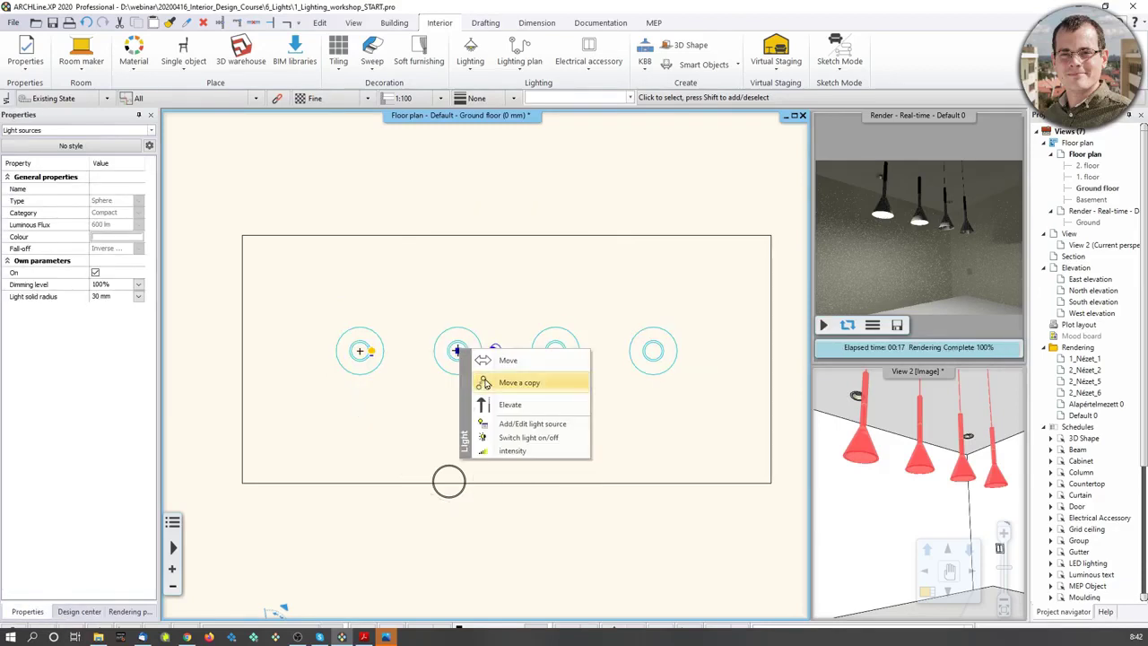
click(498, 383)
scroll(643, 358, up, 2)
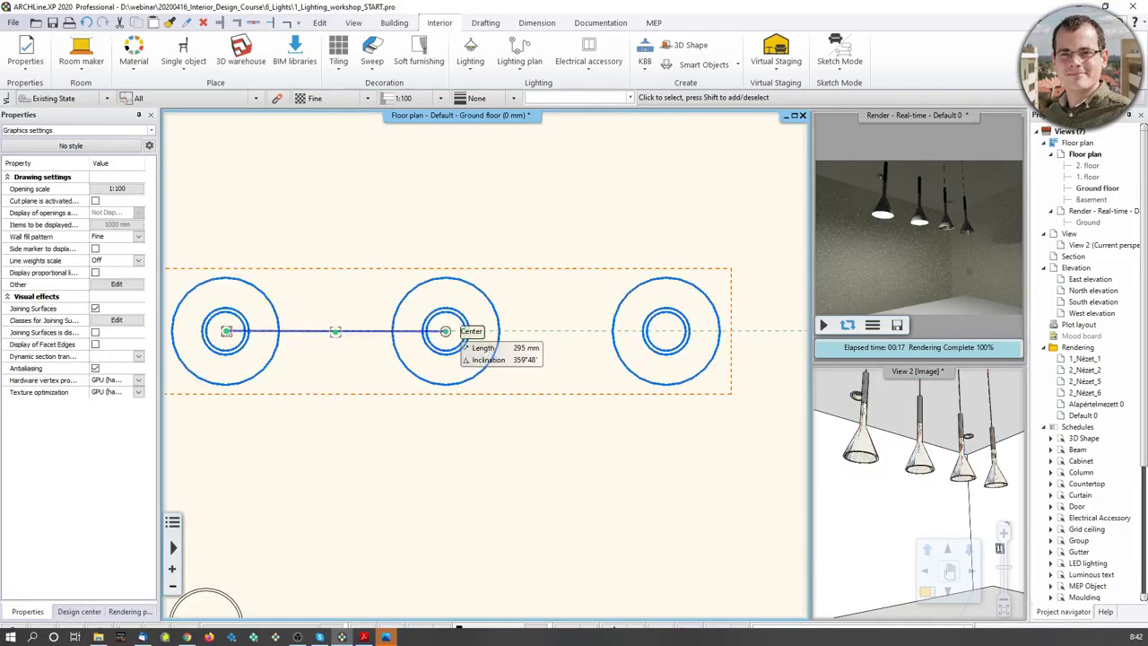
click(445, 331)
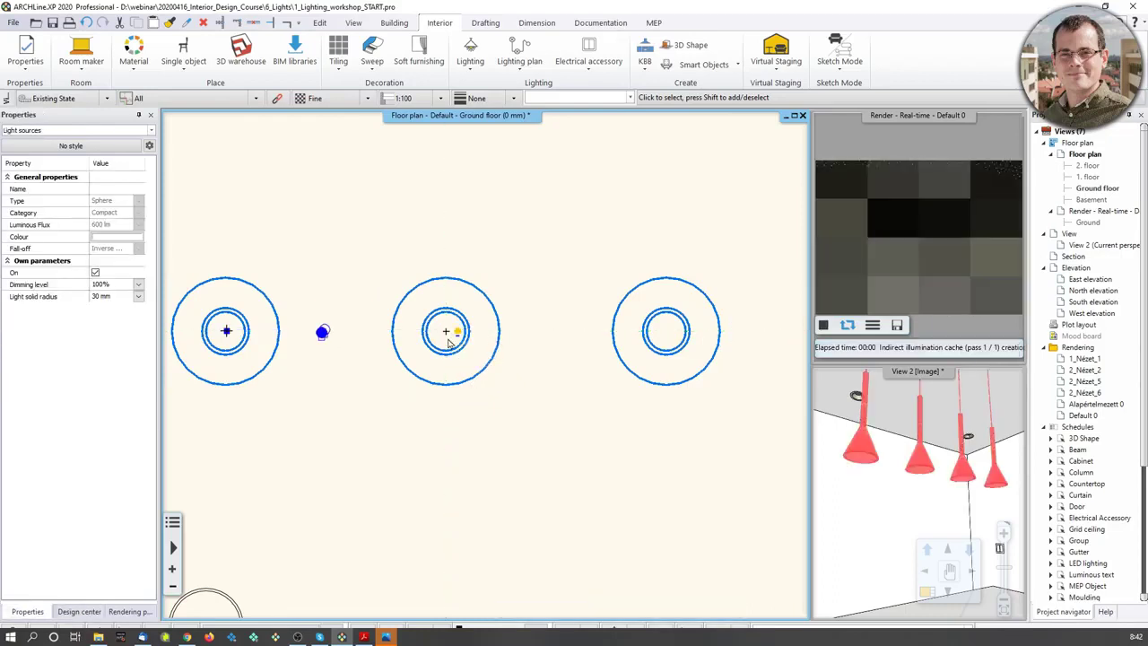
key(Escape)
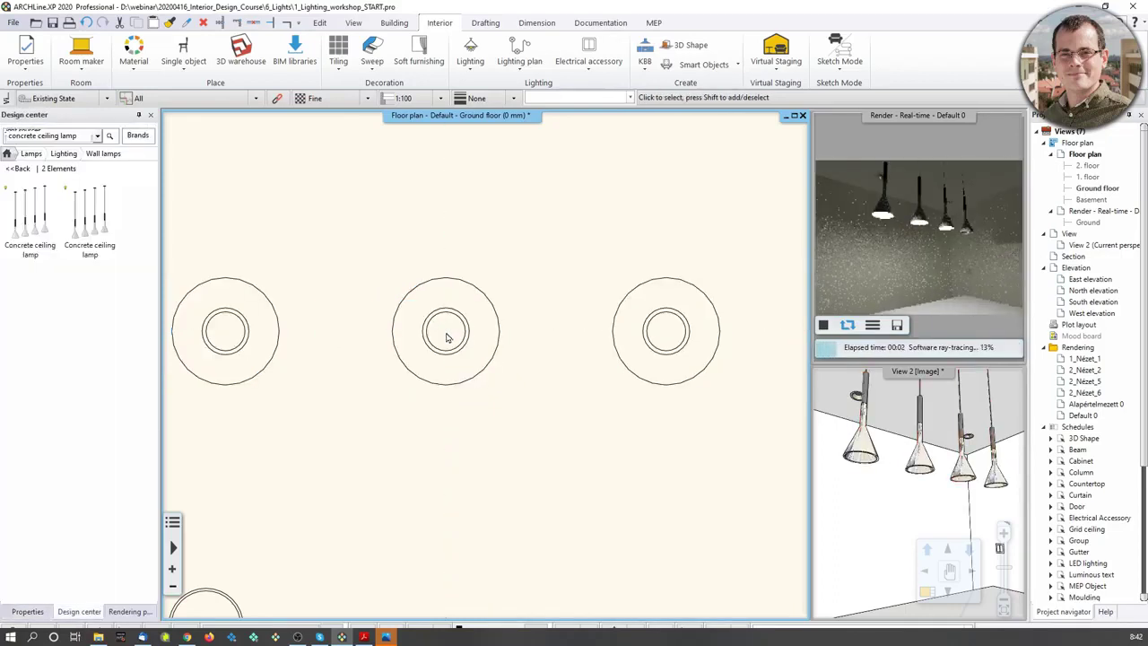
Copy the third pendant's light source to the centre of the fourth pendant in the floor plan
click(424, 337)
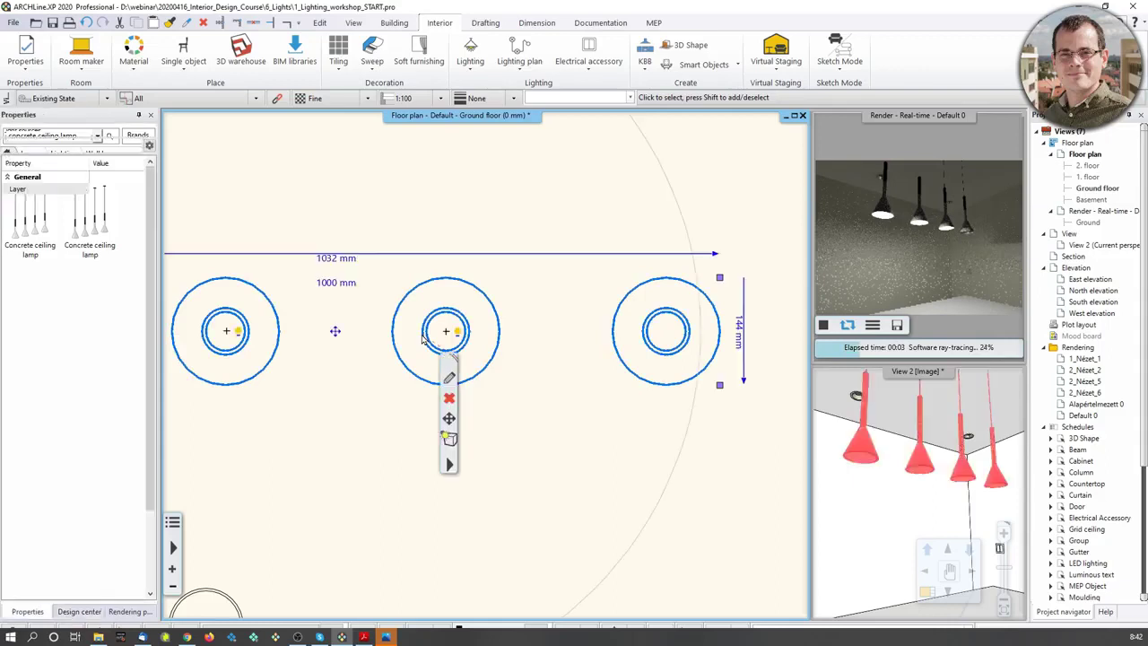
click(457, 334)
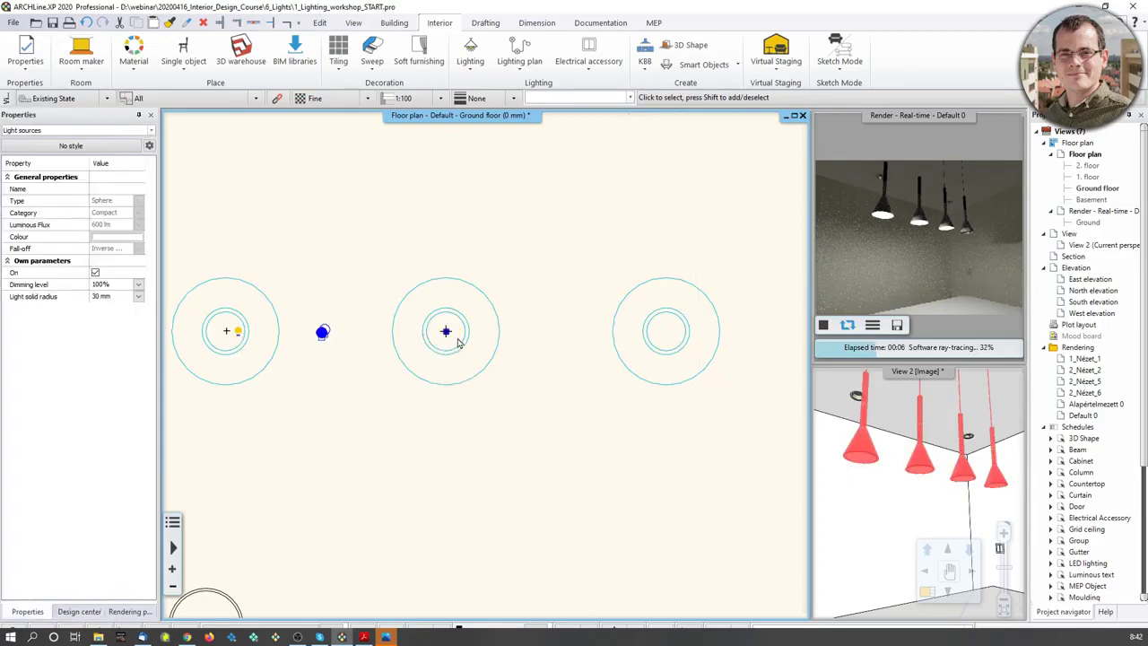
mouse_move(453, 335)
click(506, 365)
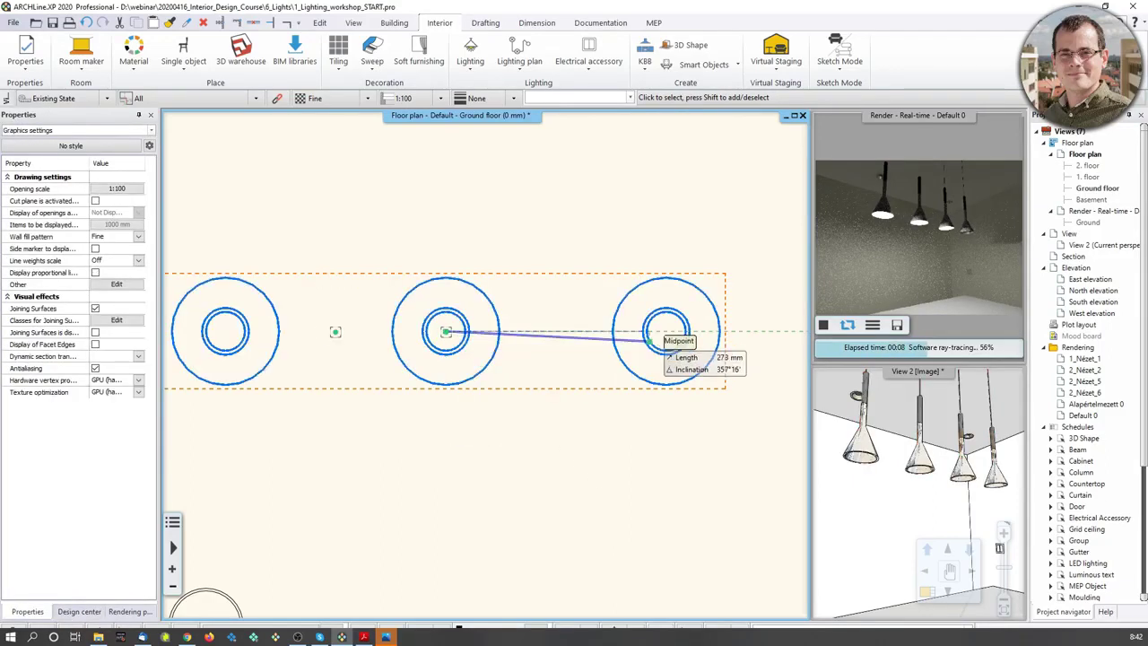
click(666, 332)
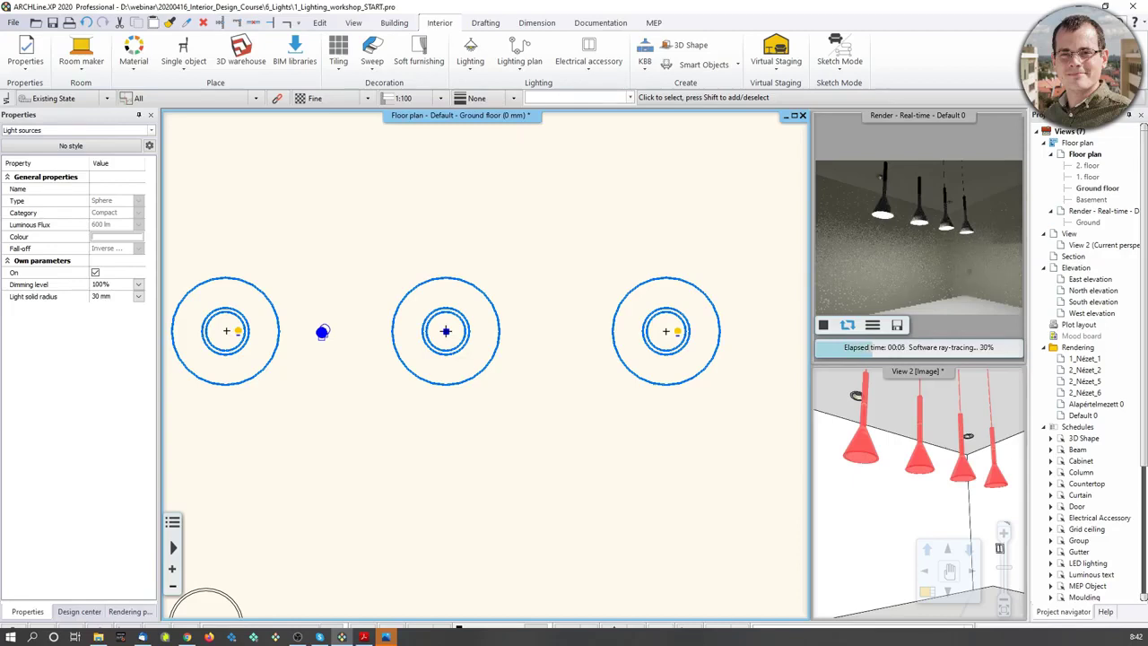
Save the lamp into the library as a new item named Webinar Concrete Ceiling Lamp, keeping the original 2D view and 3D image
scroll(455, 373, down, 3)
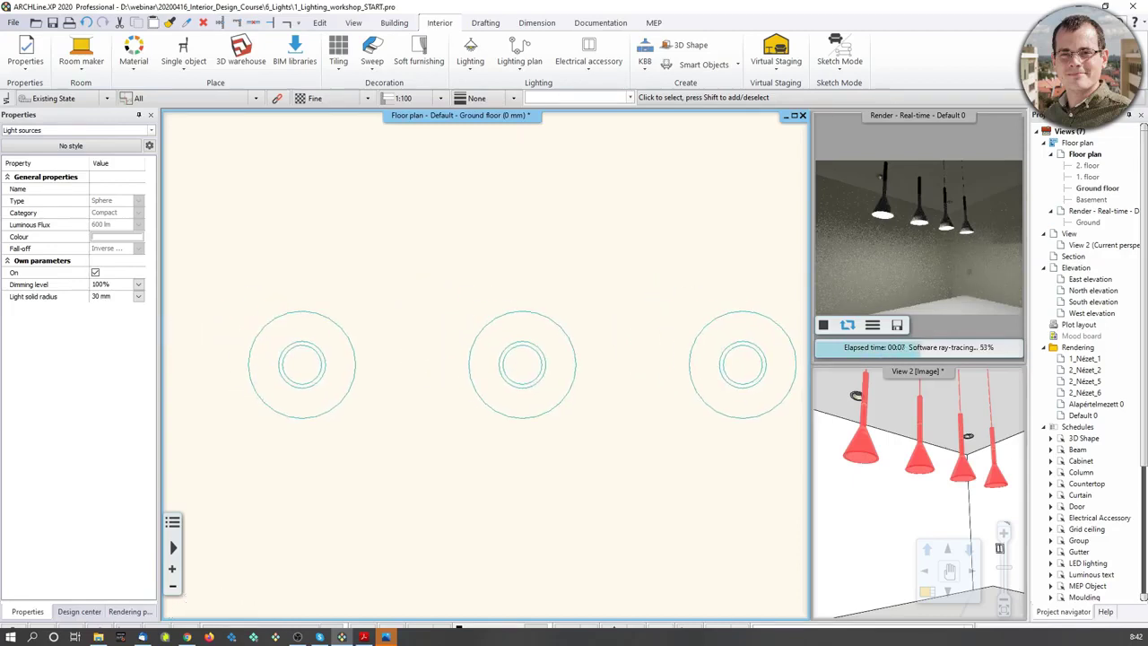
right_click(500, 378)
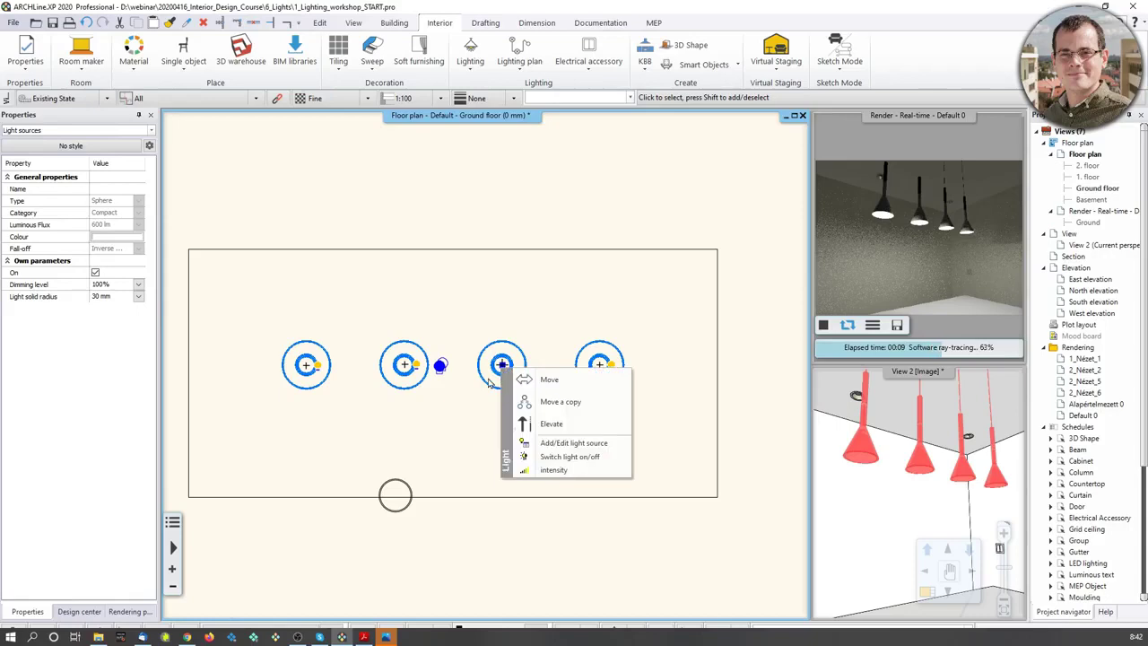
click(489, 383)
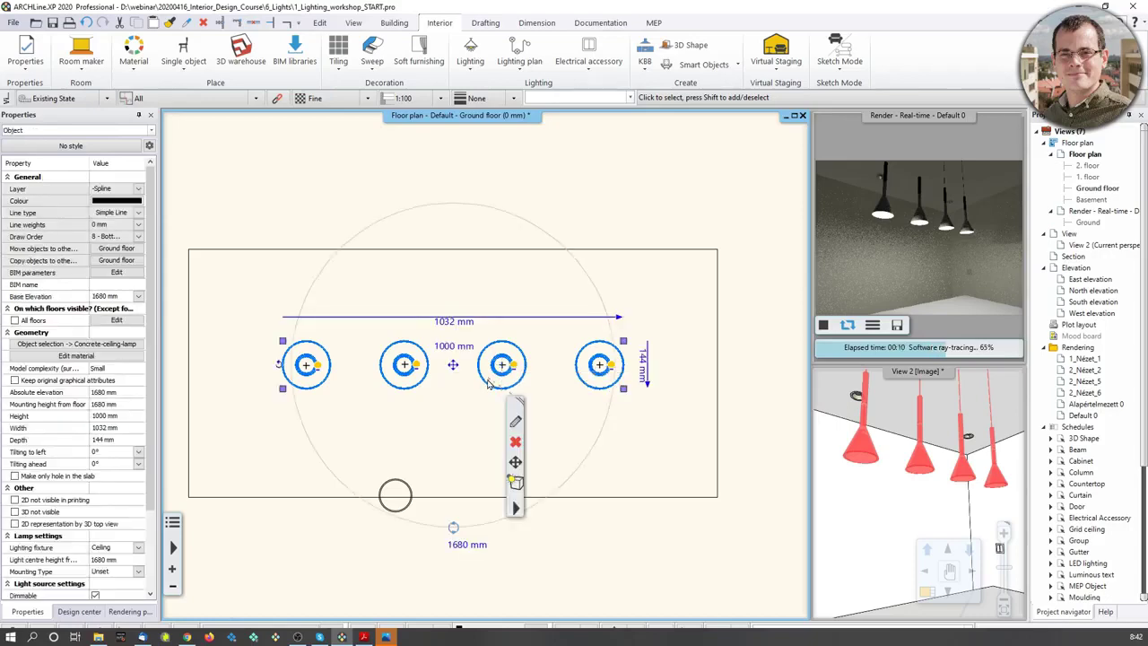
click(516, 507)
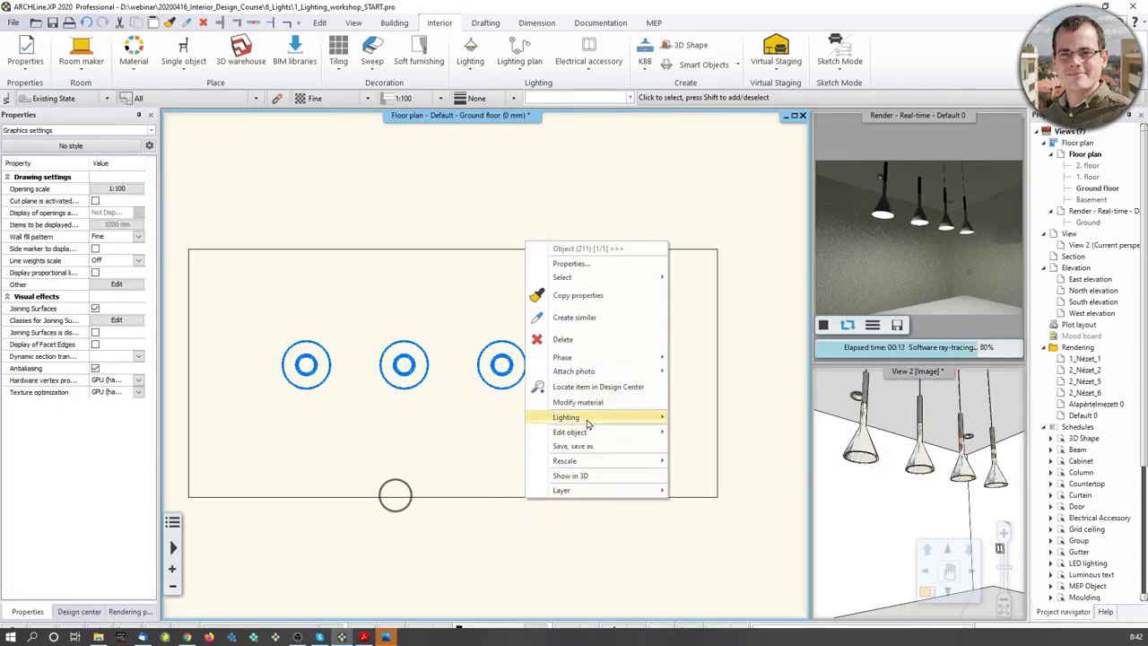
mouse_move(587, 424)
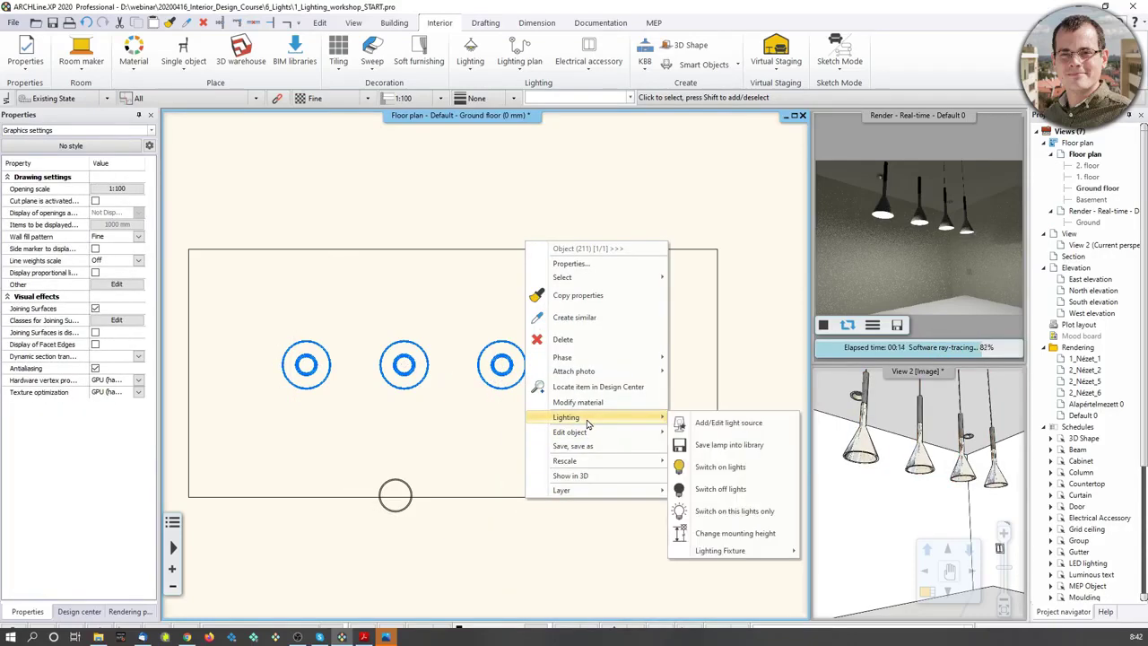
click(719, 451)
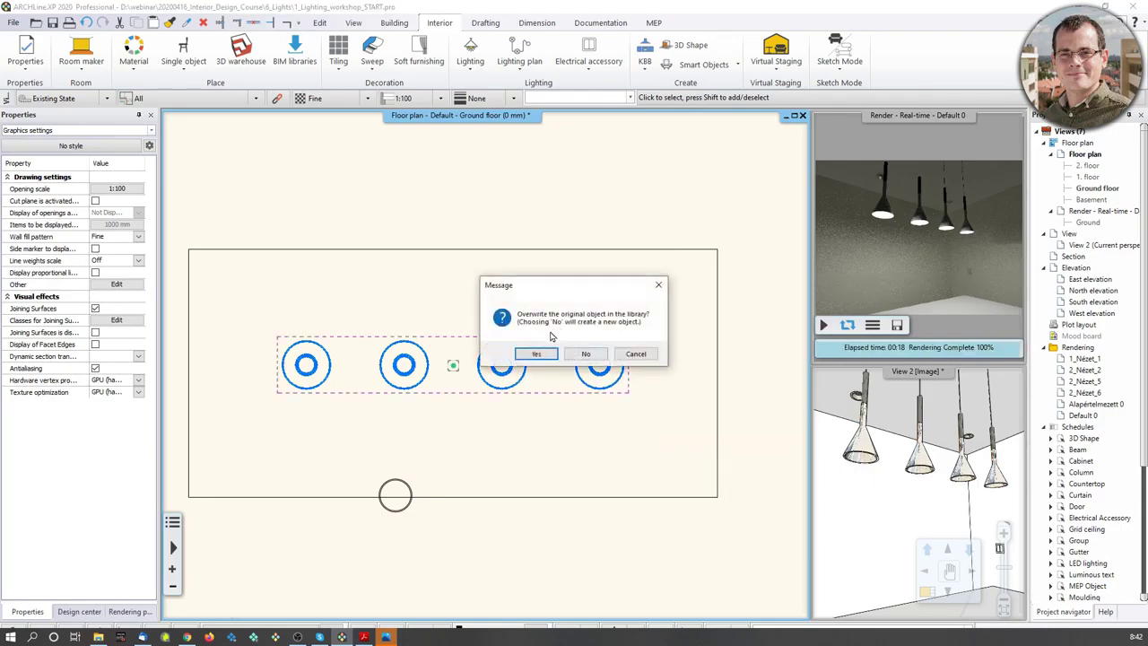
click(584, 355)
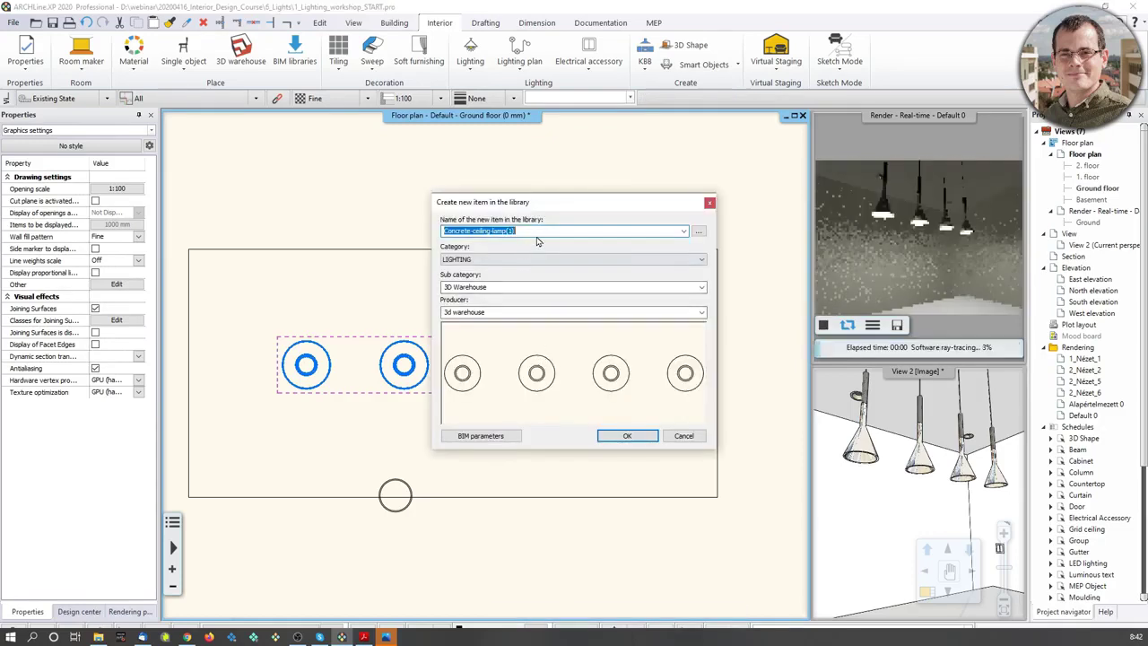
text(Webinar)
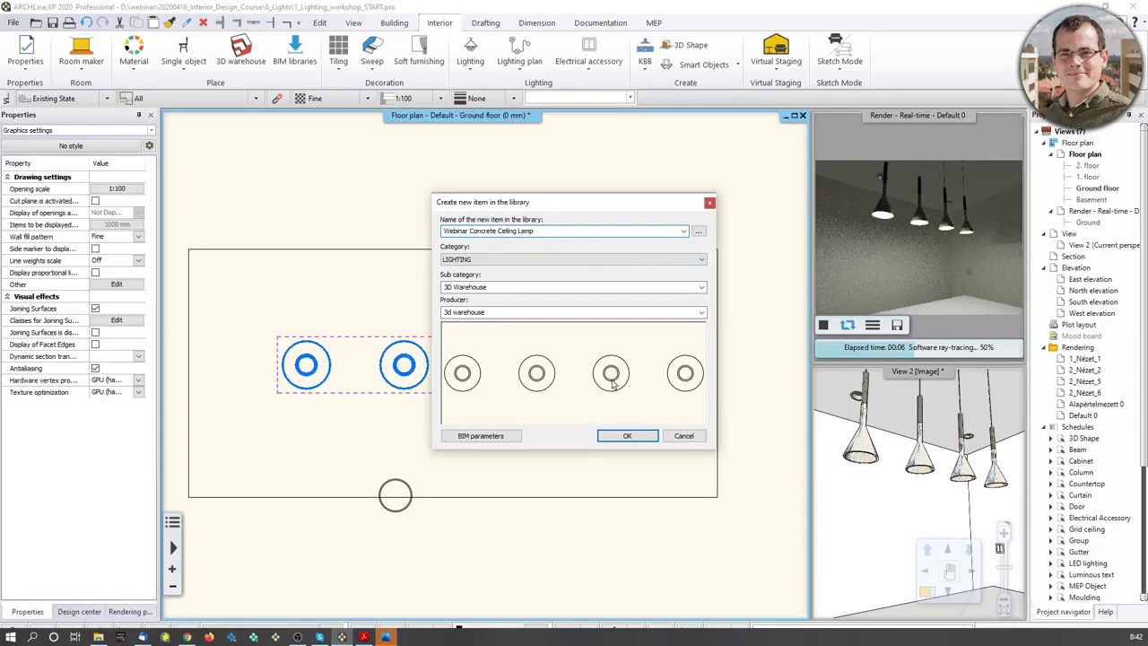
click(627, 435)
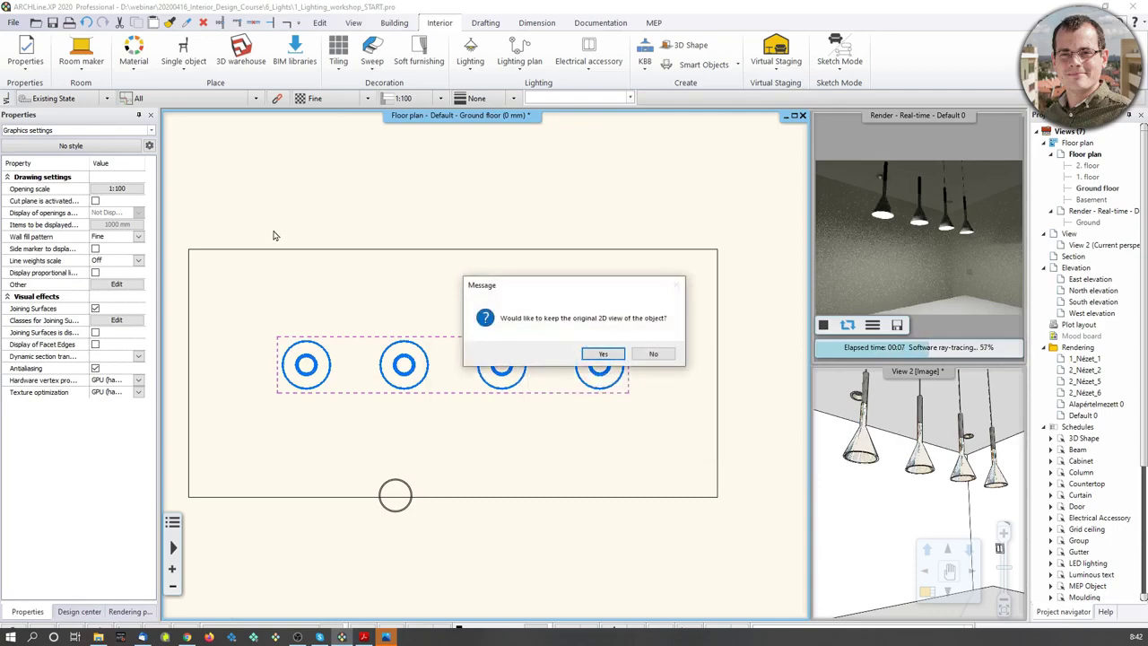
click(605, 355)
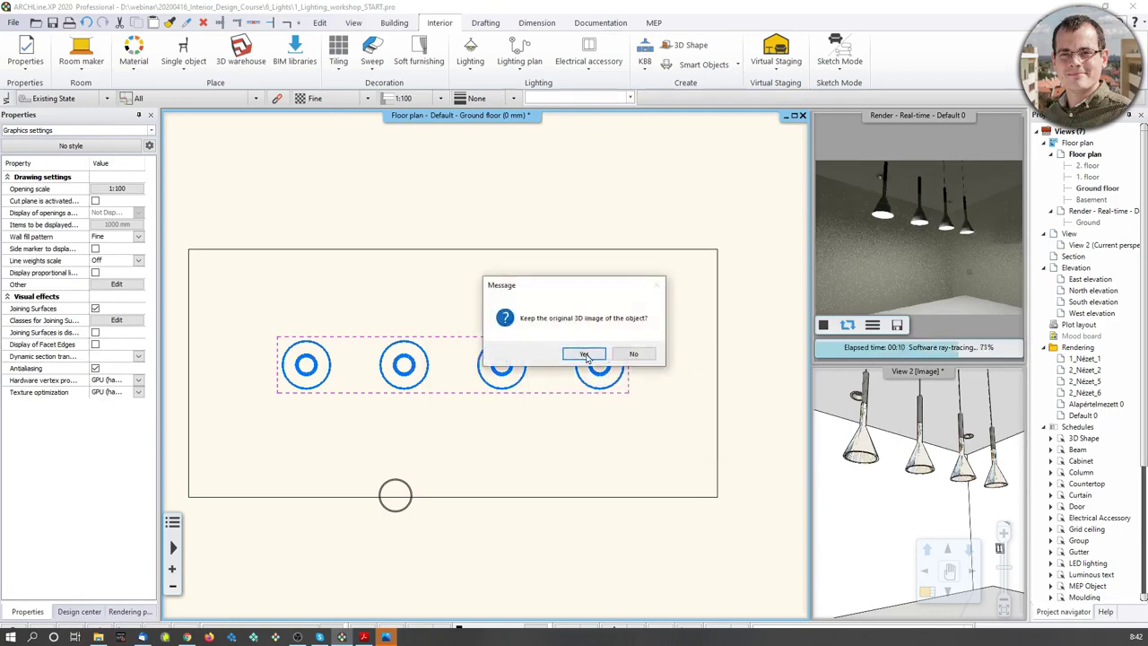
click(585, 354)
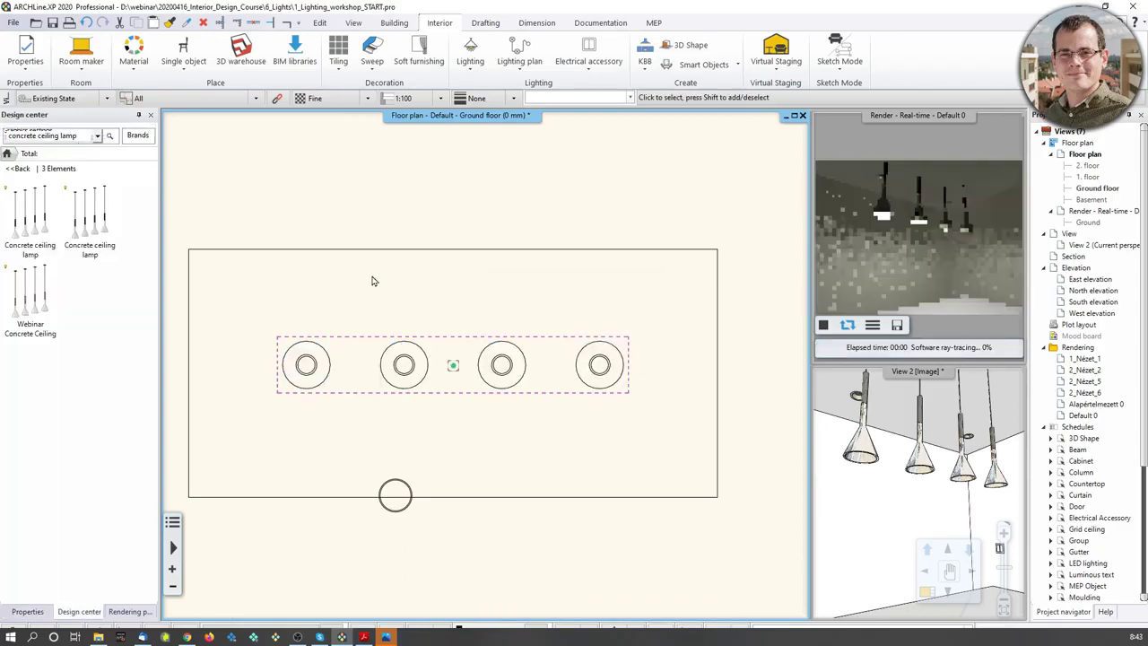
mouse_move(42, 301)
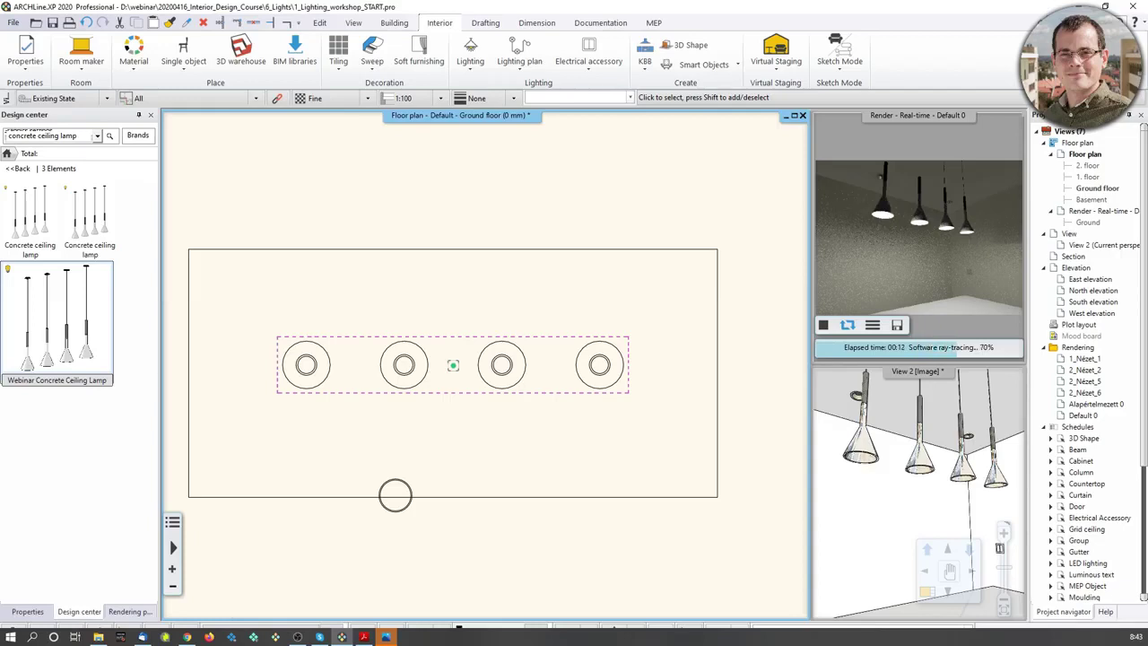
right_click(44, 306)
click(89, 358)
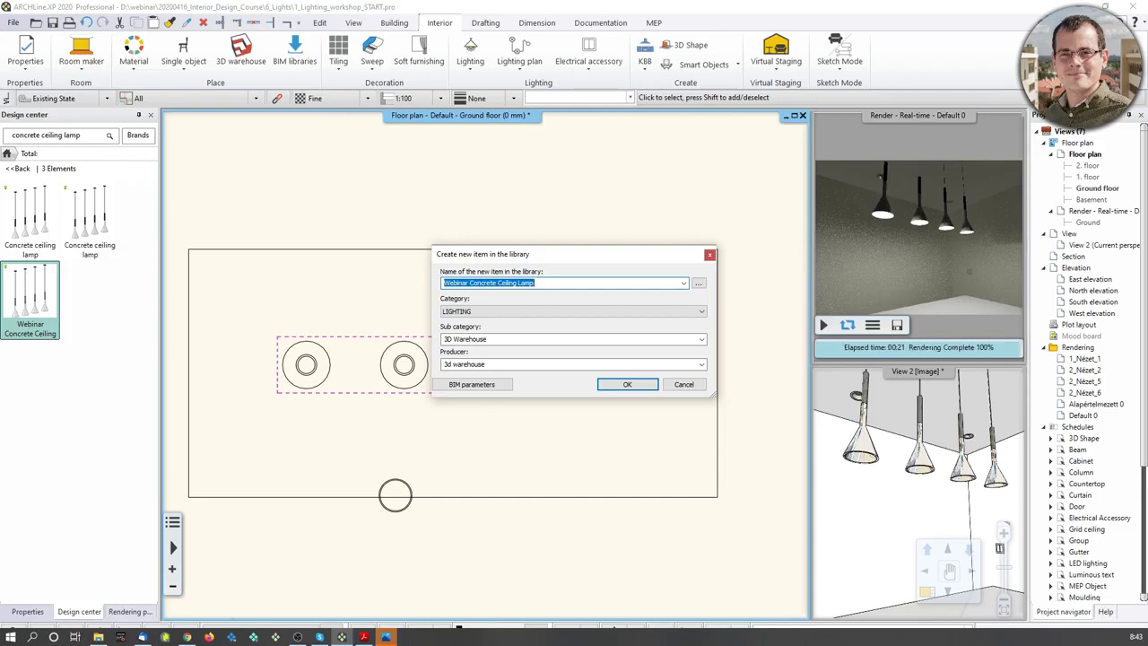
click(709, 255)
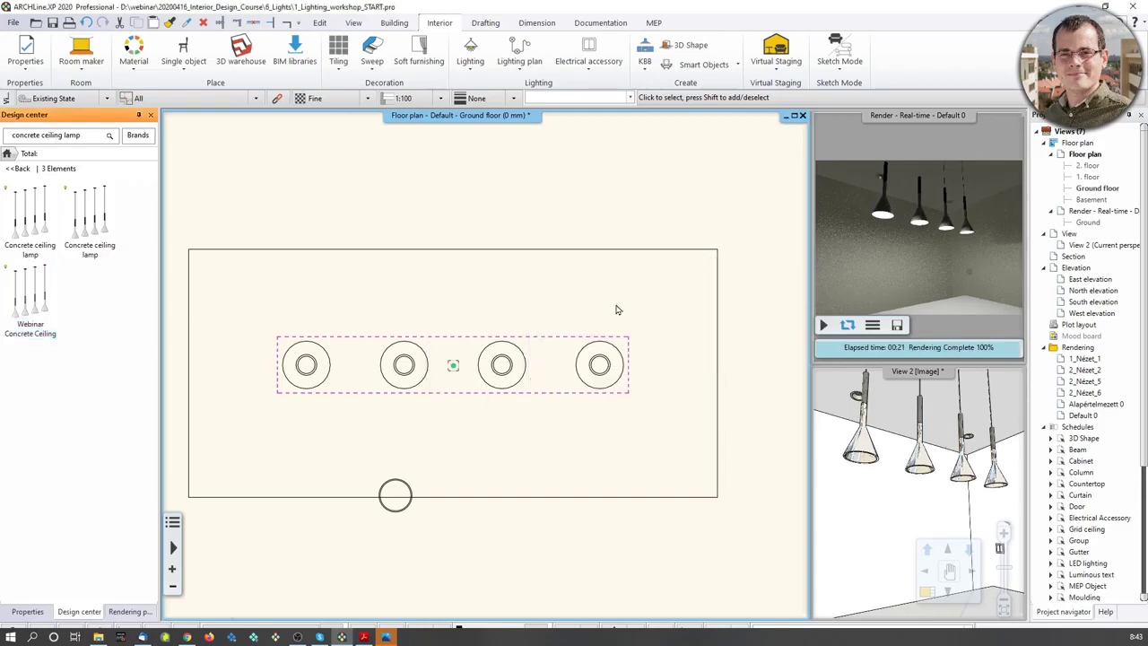
Show the pendants above the kitchen island in the 3D view and switch off both its shadows and lights
scroll(538, 350, down, 3)
scroll(460, 345, up, 5)
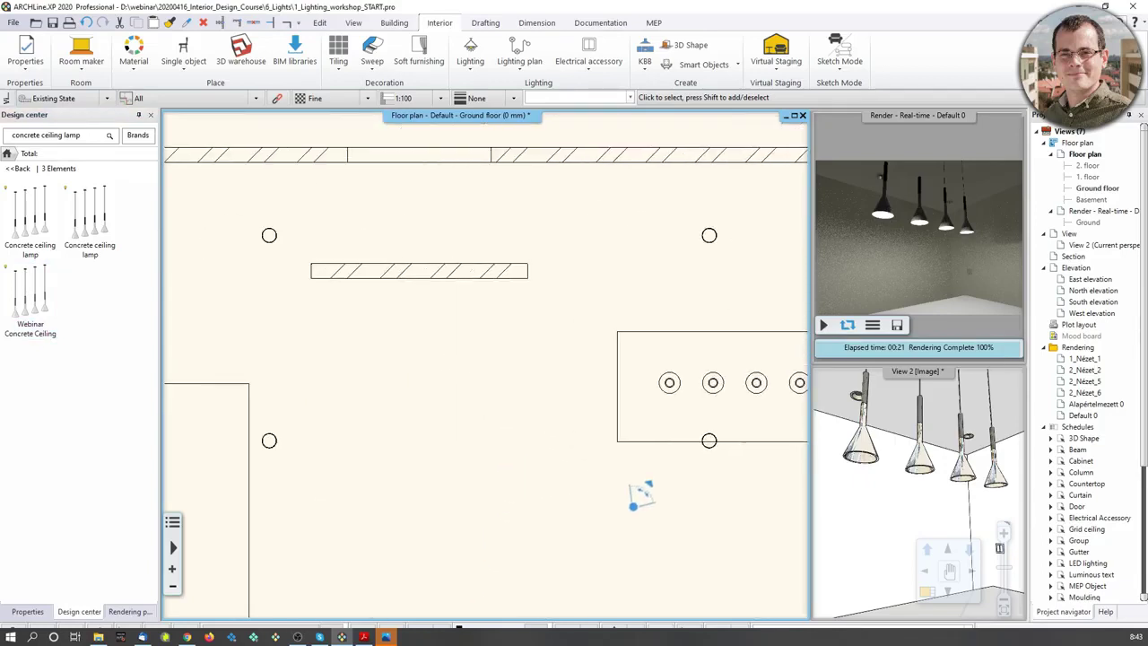
mouse_move(950, 567)
mouse_down()
mouse_move(818, 453)
mouse_move(910, 447)
mouse_up()
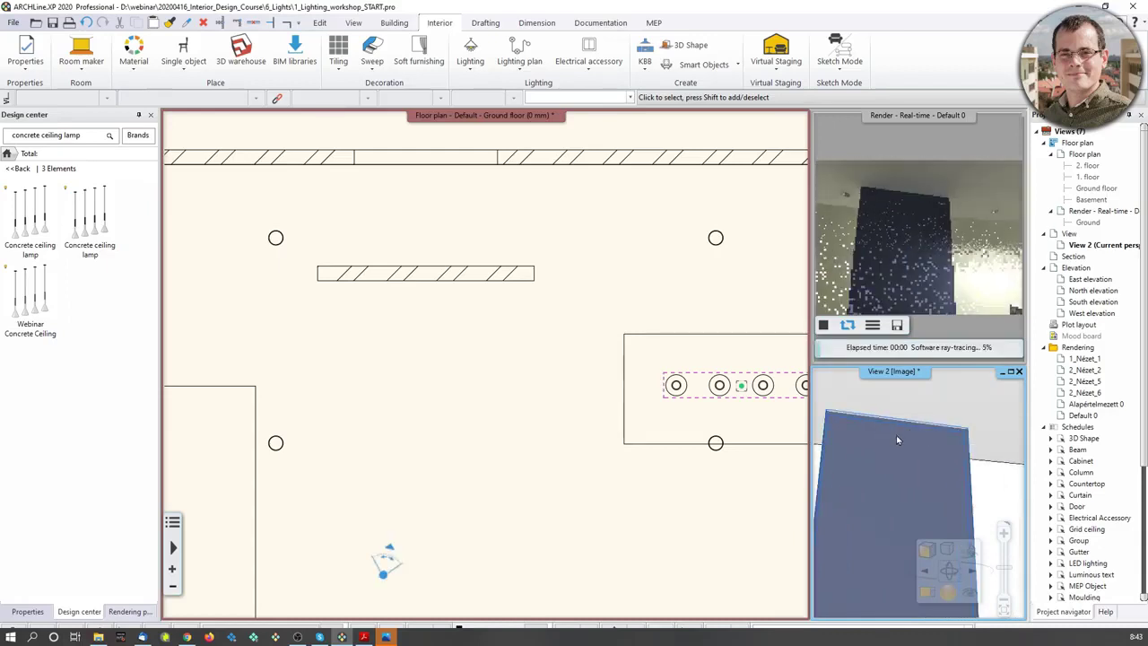
drag(877, 442, 973, 557)
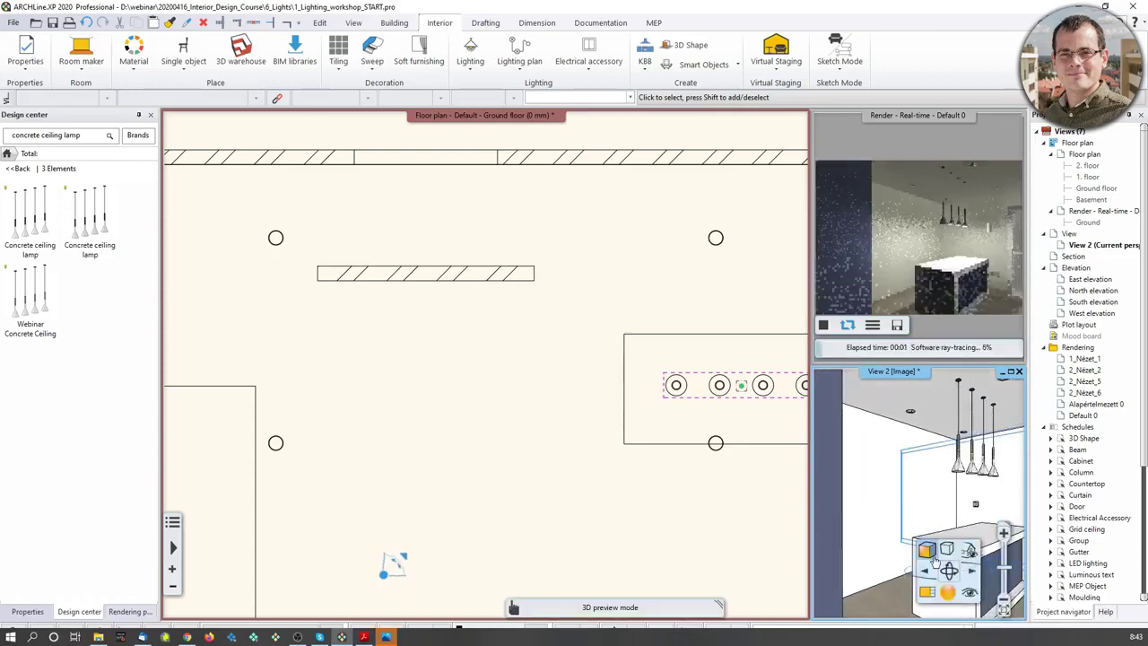
click(946, 550)
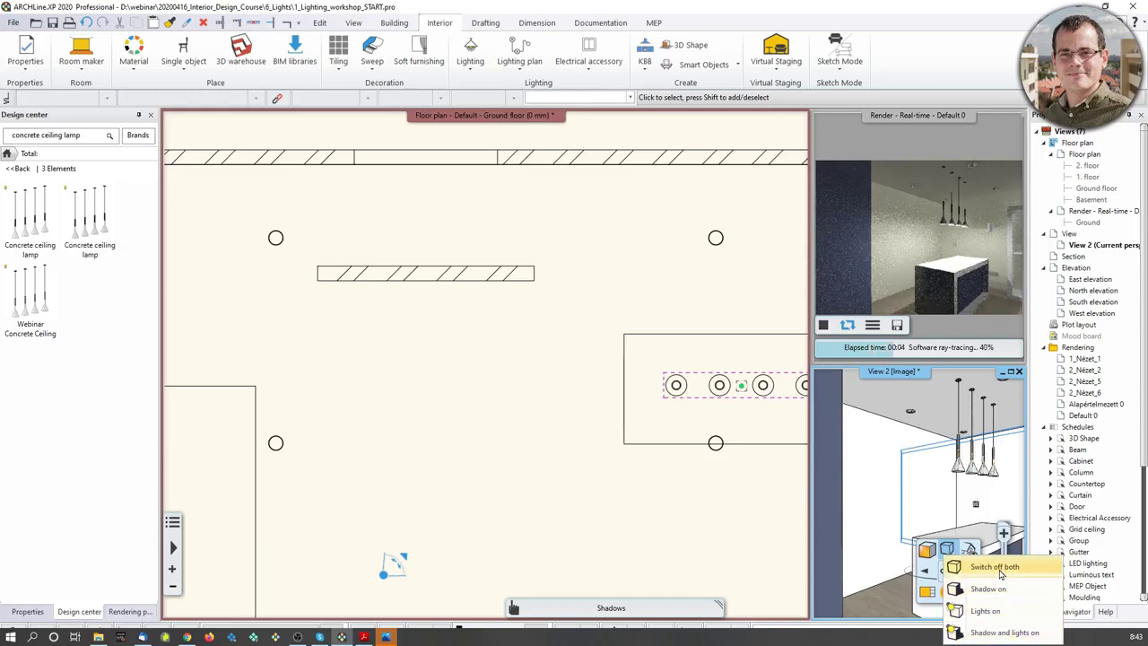
click(993, 566)
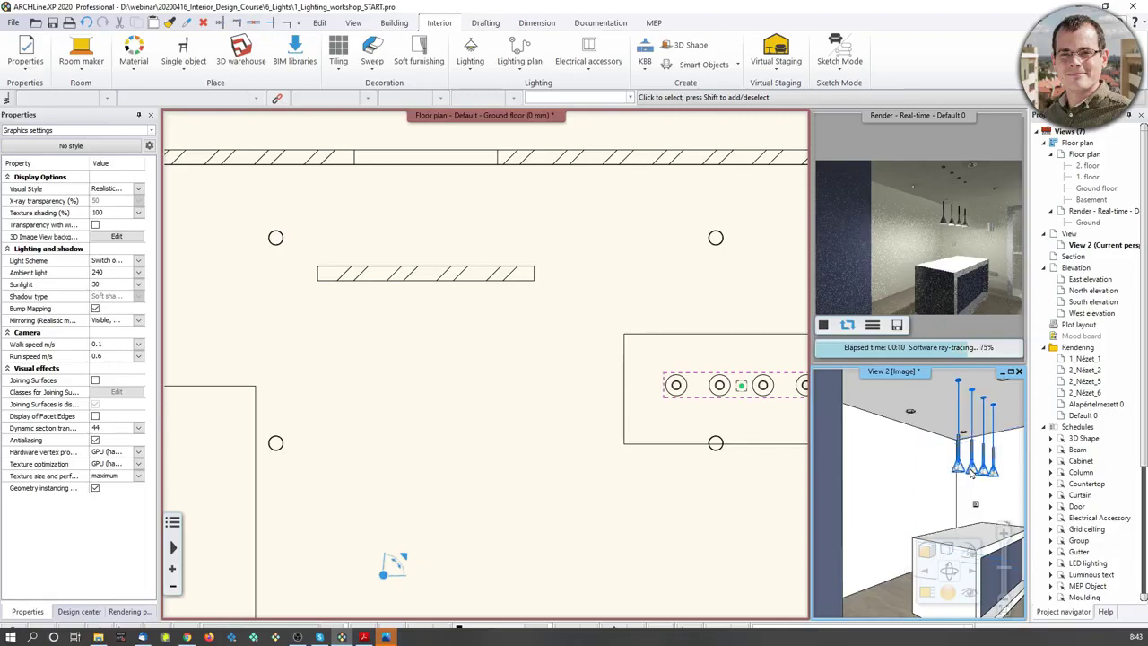
Turn off the light sources of the concrete pendant lamp above the kitchen island
click(971, 473)
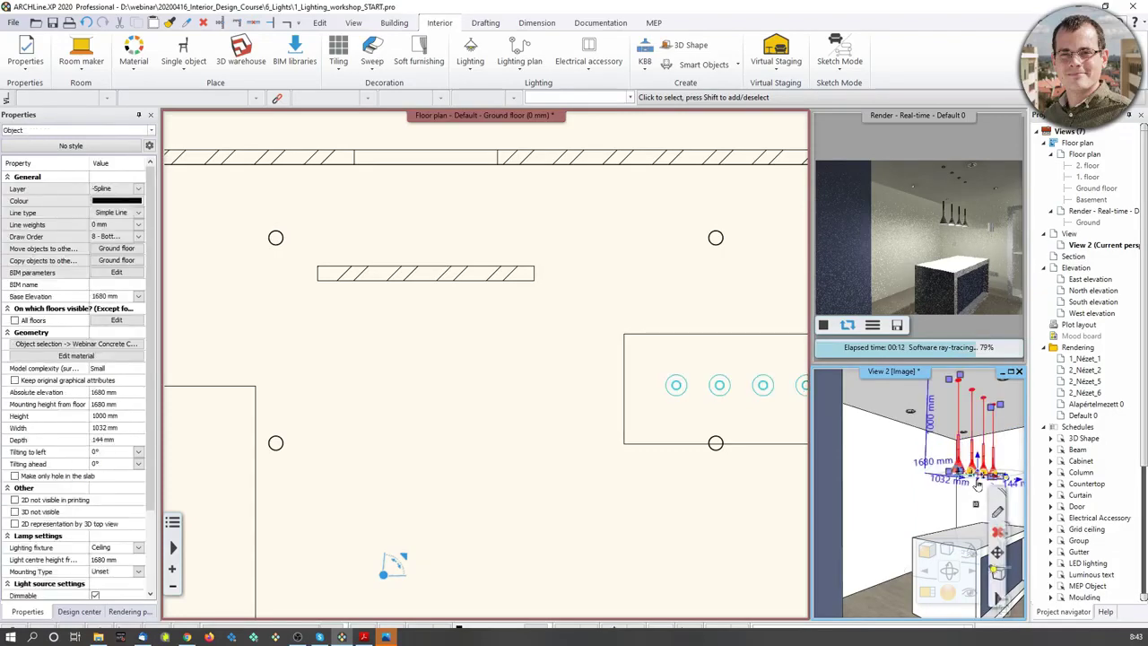
click(151, 130)
click(82, 148)
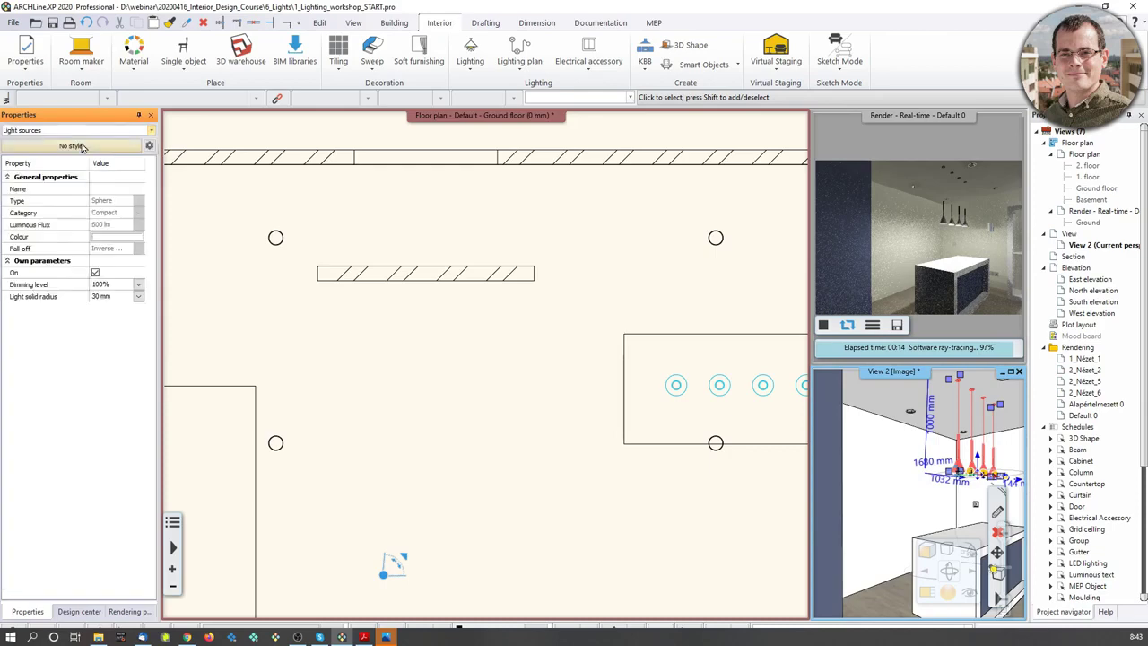
click(95, 272)
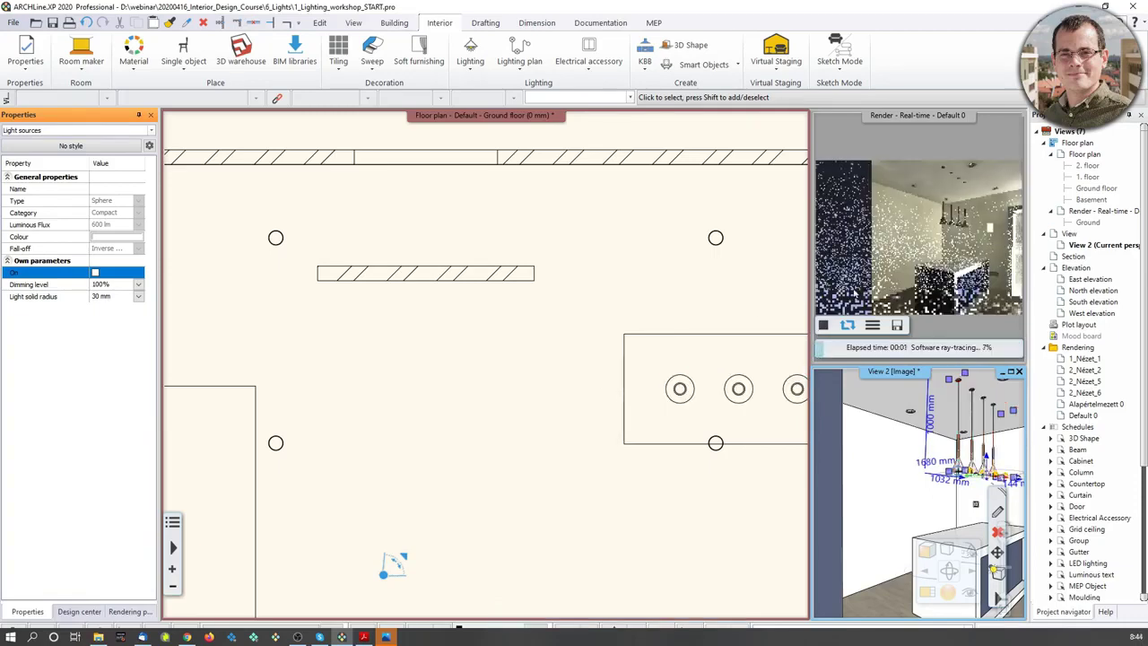
right_click(578, 376)
key(Escape)
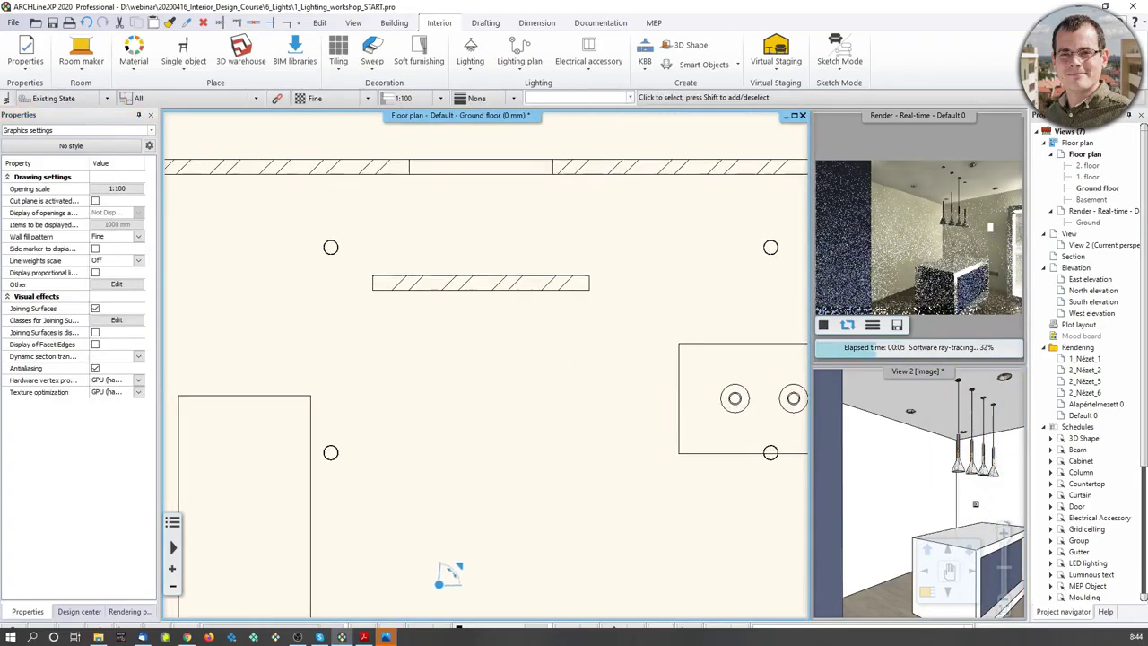
Search the Design center for "spot lamp" and place the single Spot lamp in the floor plan, in front of the freestanding wall's midpoint
scroll(445, 328, up, 2)
scroll(446, 327, up, 1)
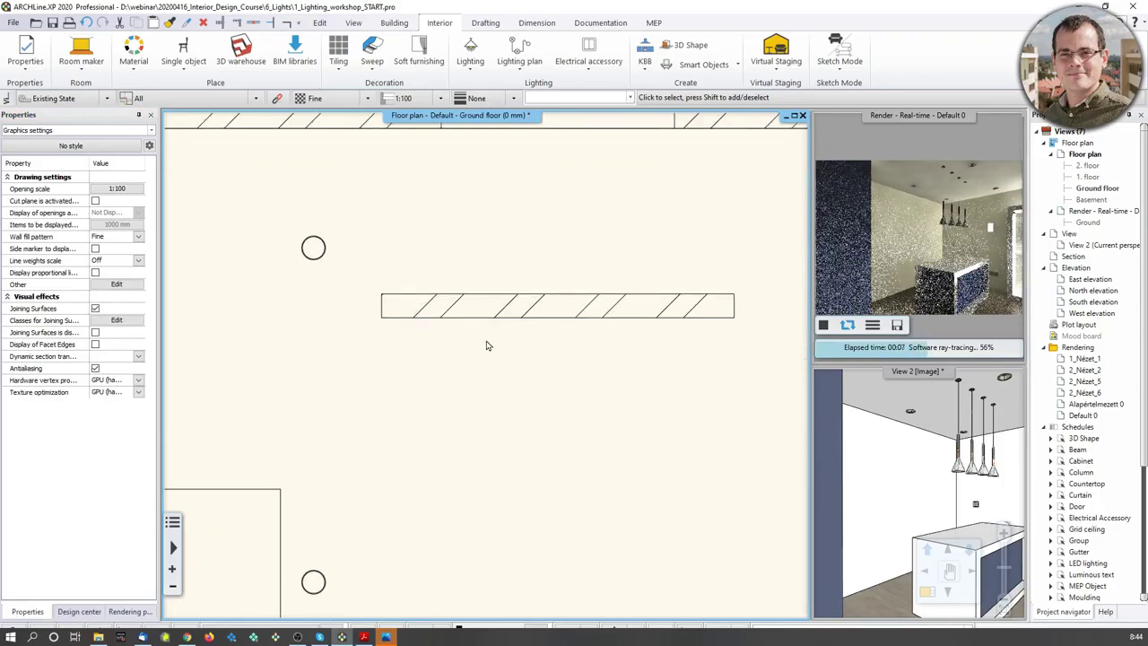
click(81, 613)
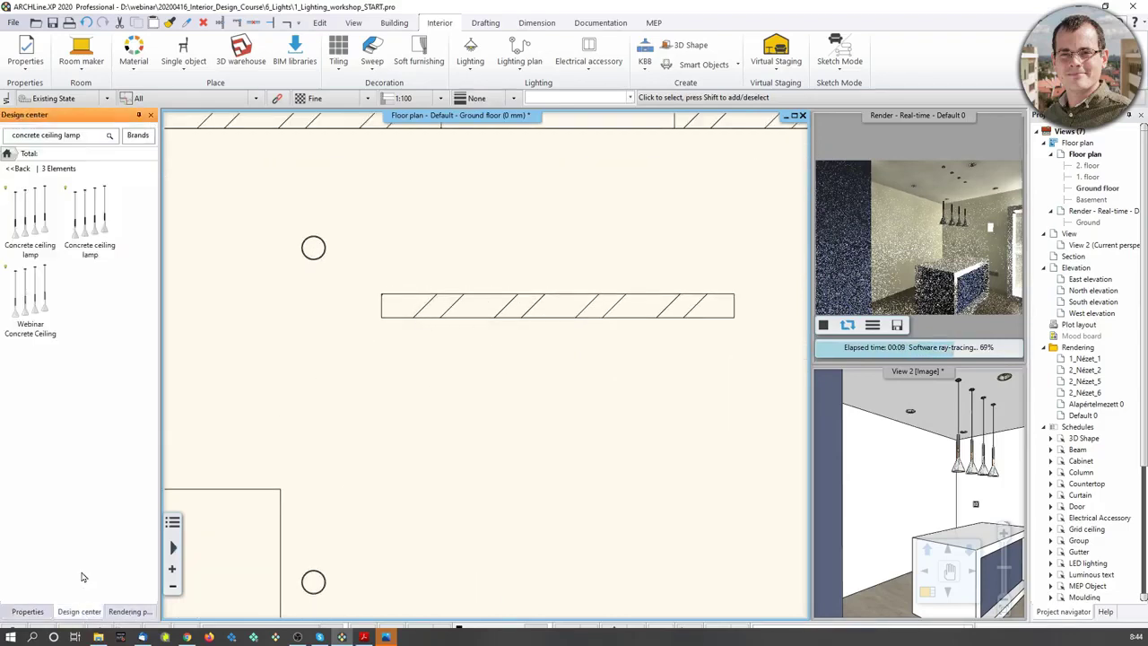
click(16, 168)
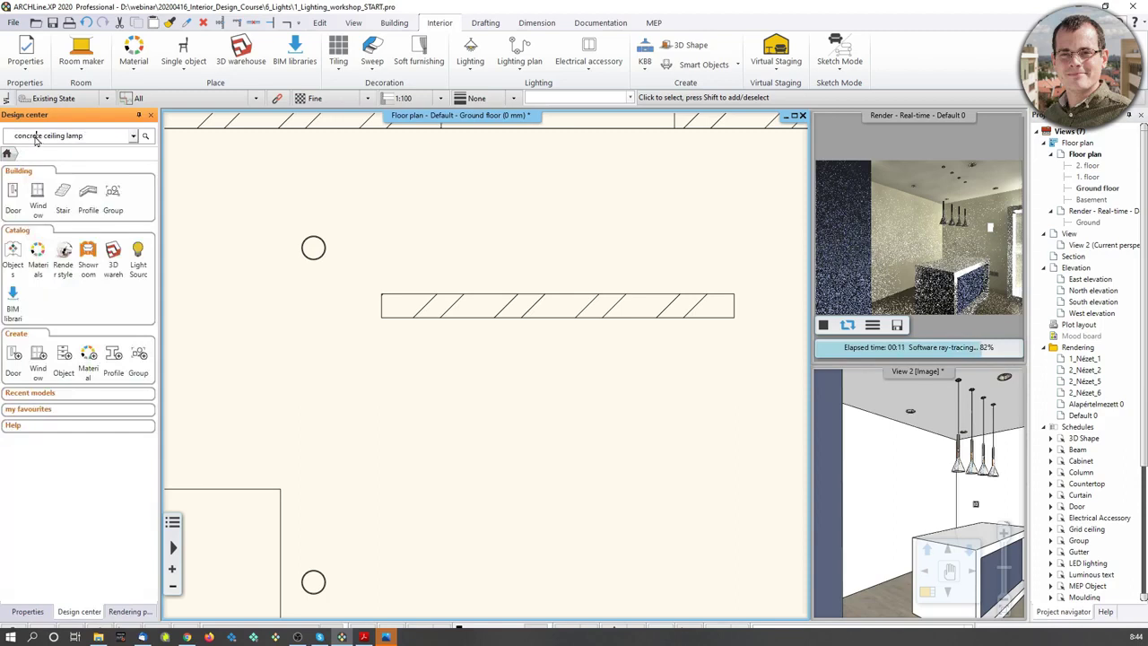
triple_click(36, 139)
text(sp)
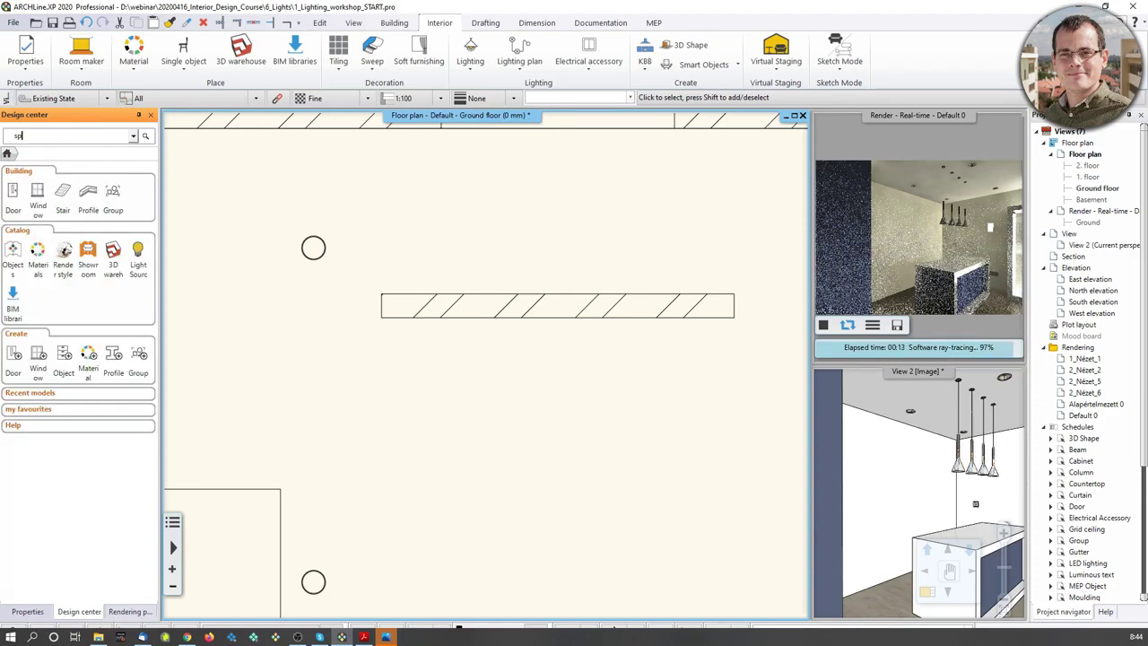
text(ot lamp)
key(Return)
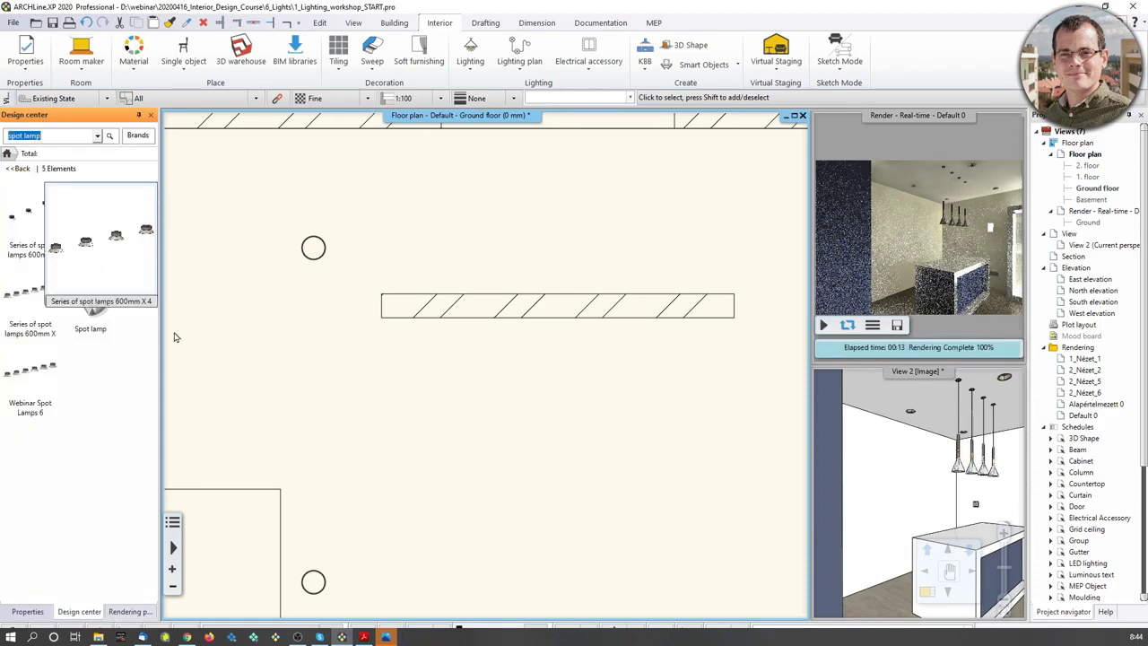
drag(90, 292, 546, 371)
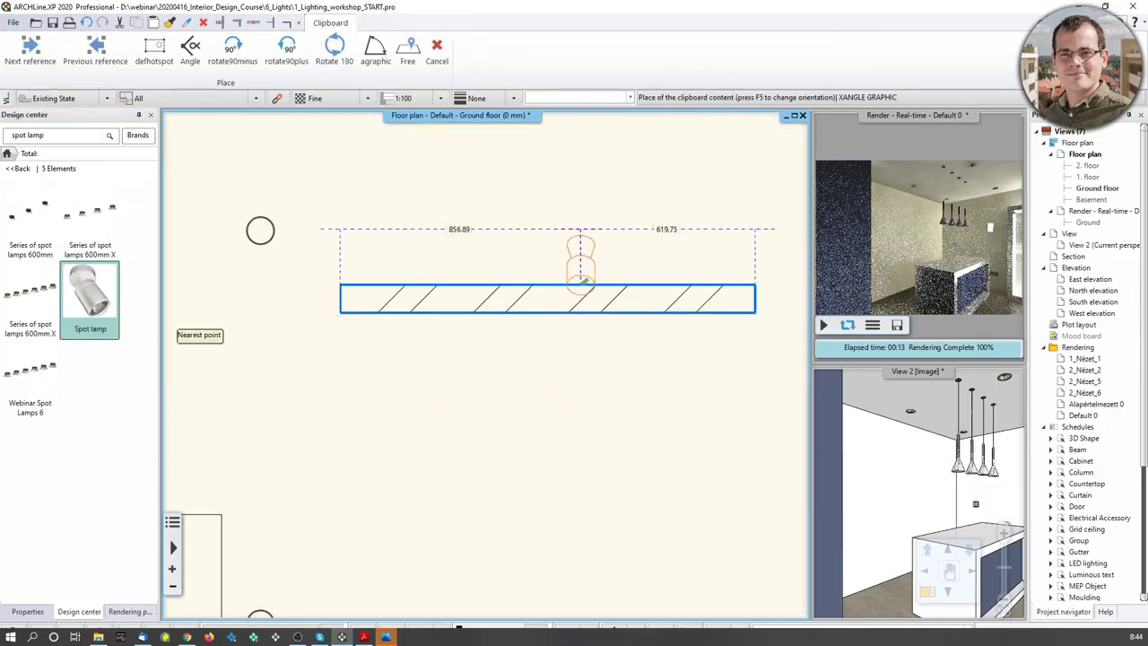
scroll(557, 287, down, 3)
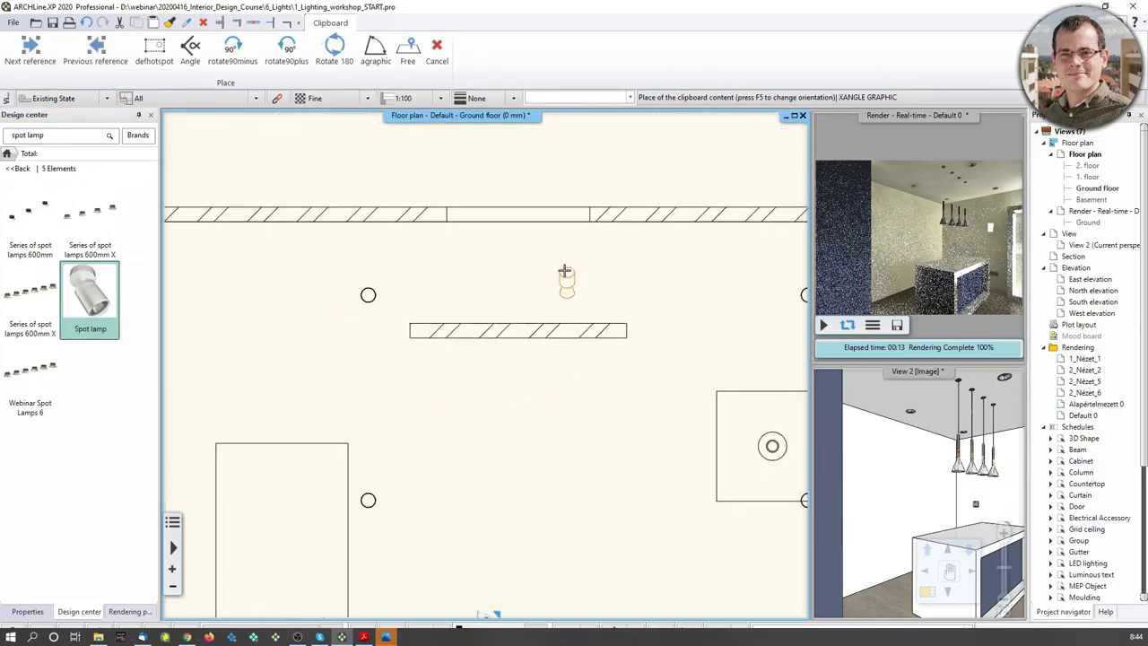
click(515, 362)
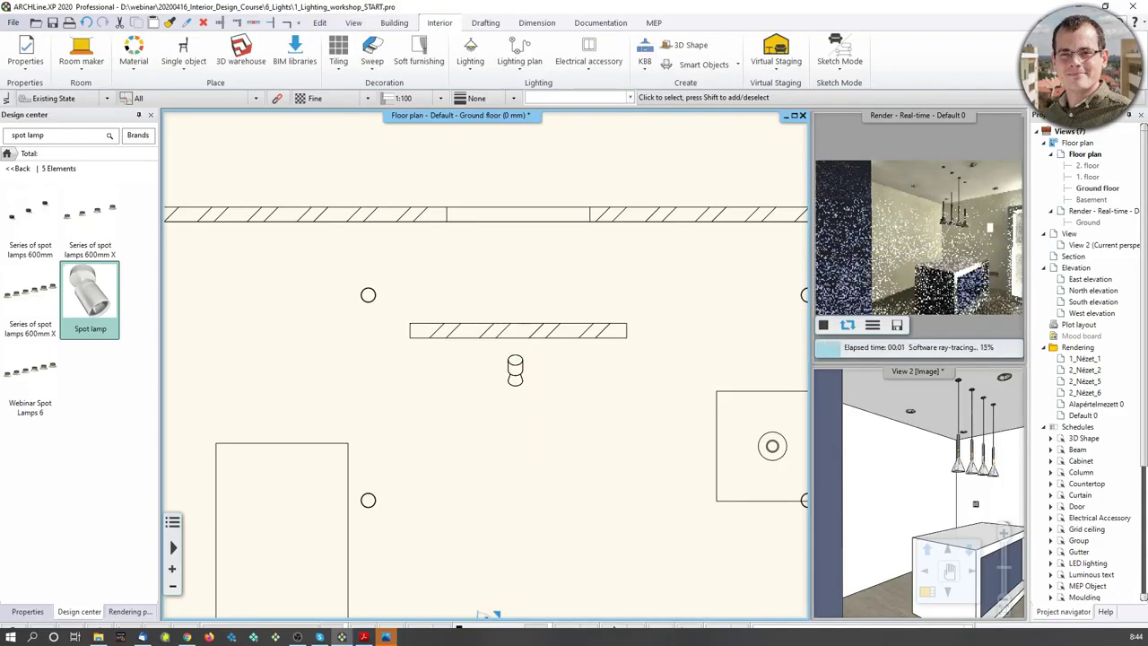
Set the spot lamp's base elevation to 2650 mm
click(512, 377)
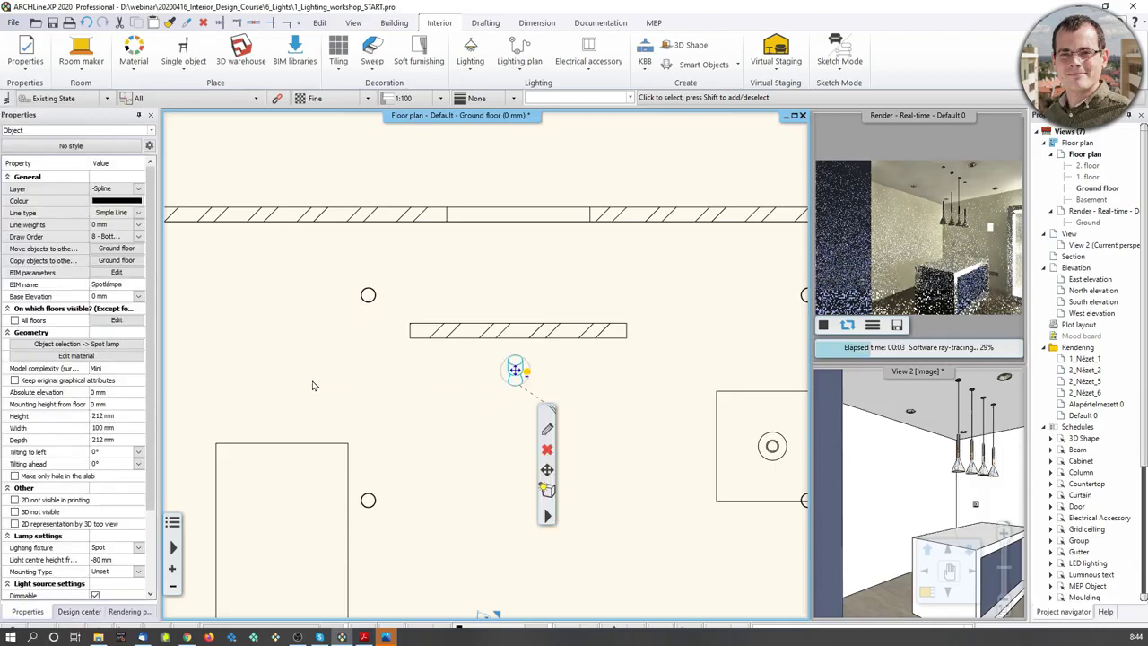
click(107, 296)
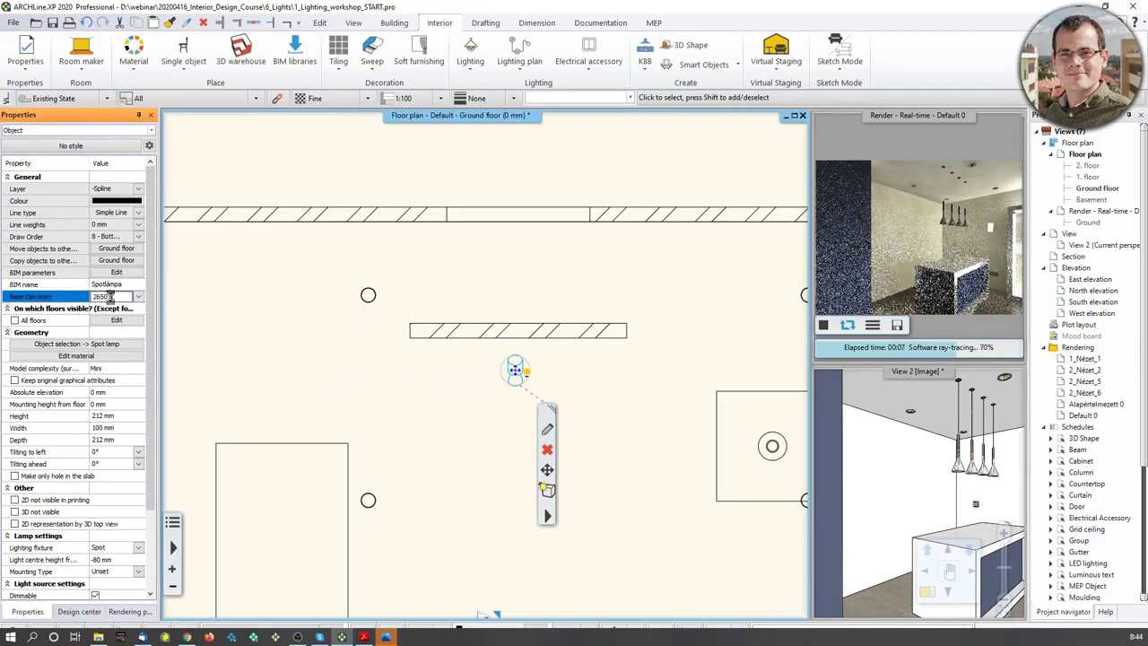
key(Return)
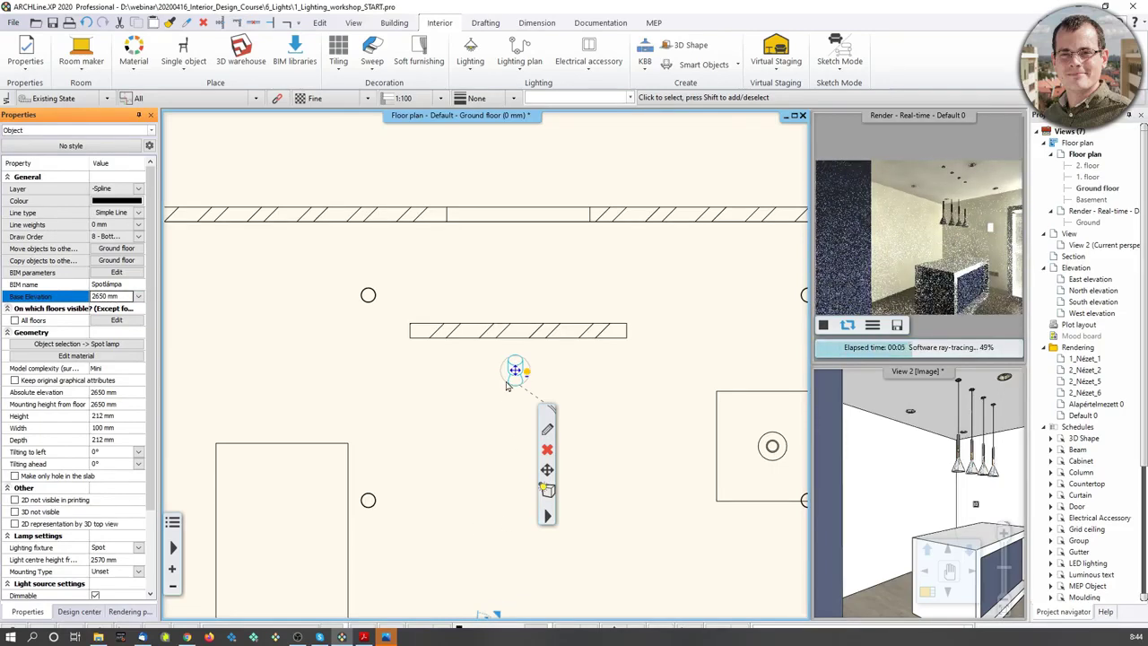
Rotate the spot lamp by 180° in the floor plan, keeping it perpendicular to the freestanding wall
scroll(512, 393, up, 3)
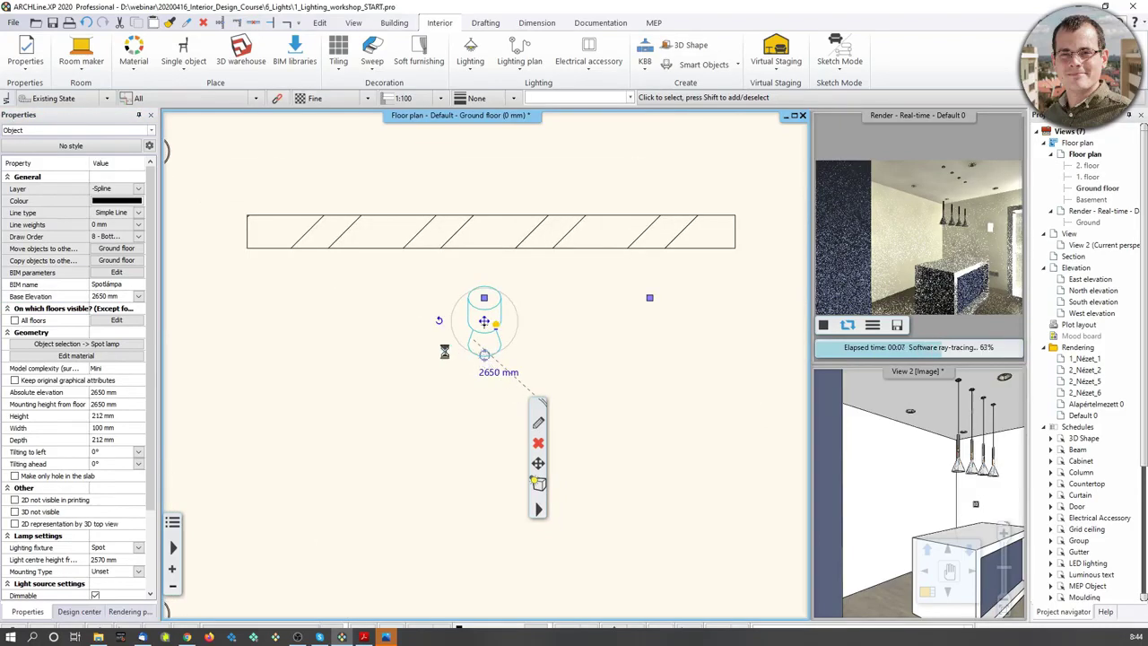
click(438, 320)
click(484, 215)
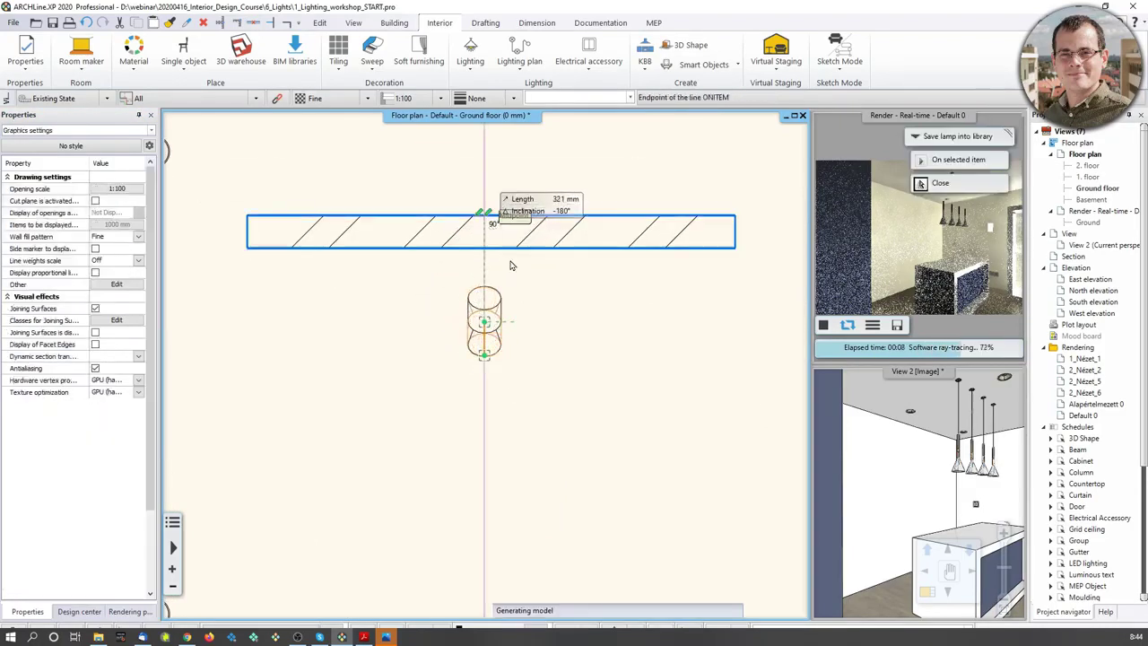
Aim the 3D view at the spot lamp and the dark freestanding wall and set its light scheme to Lights on
right_click(915, 243)
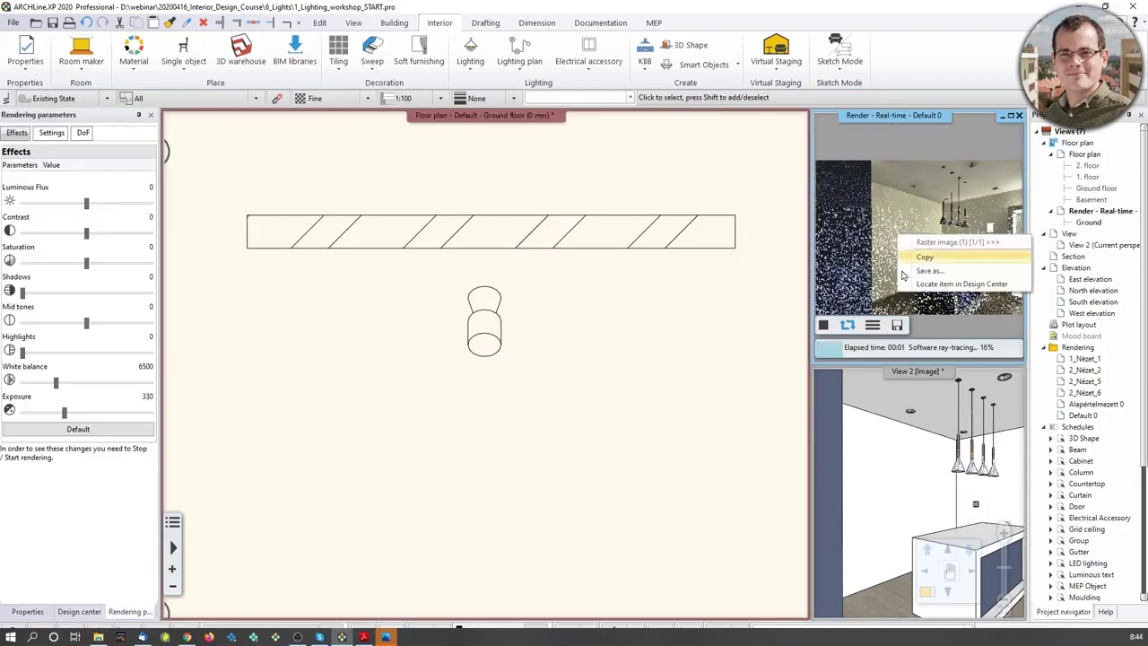
click(893, 464)
middle_drag(830, 422, 868, 494)
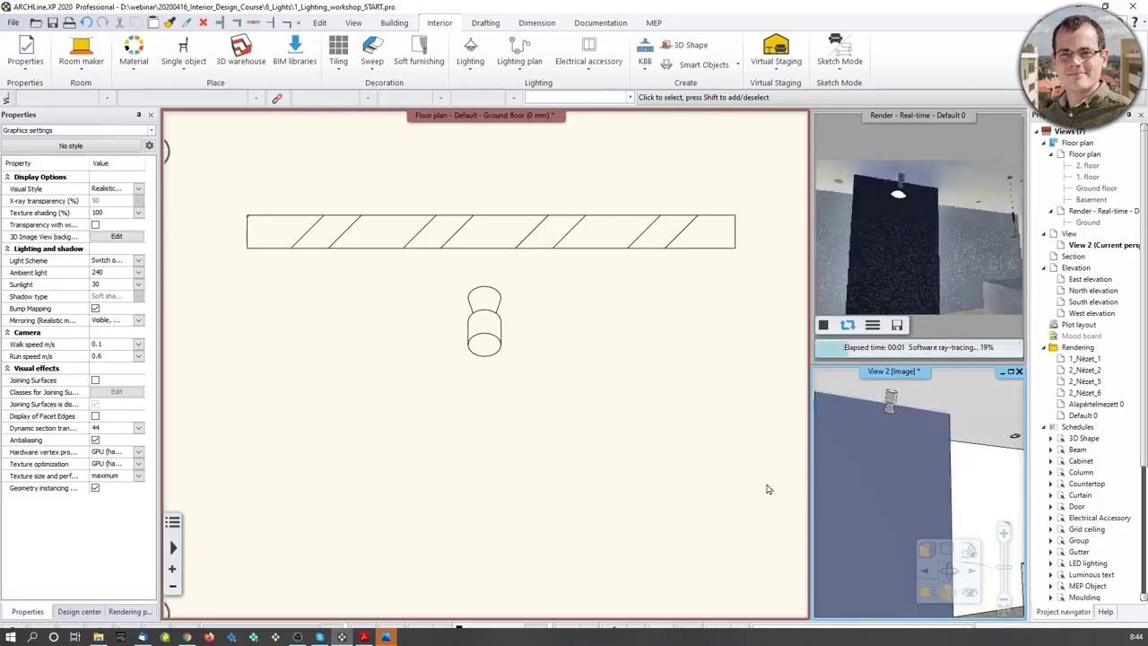
scroll(884, 486, down, 1)
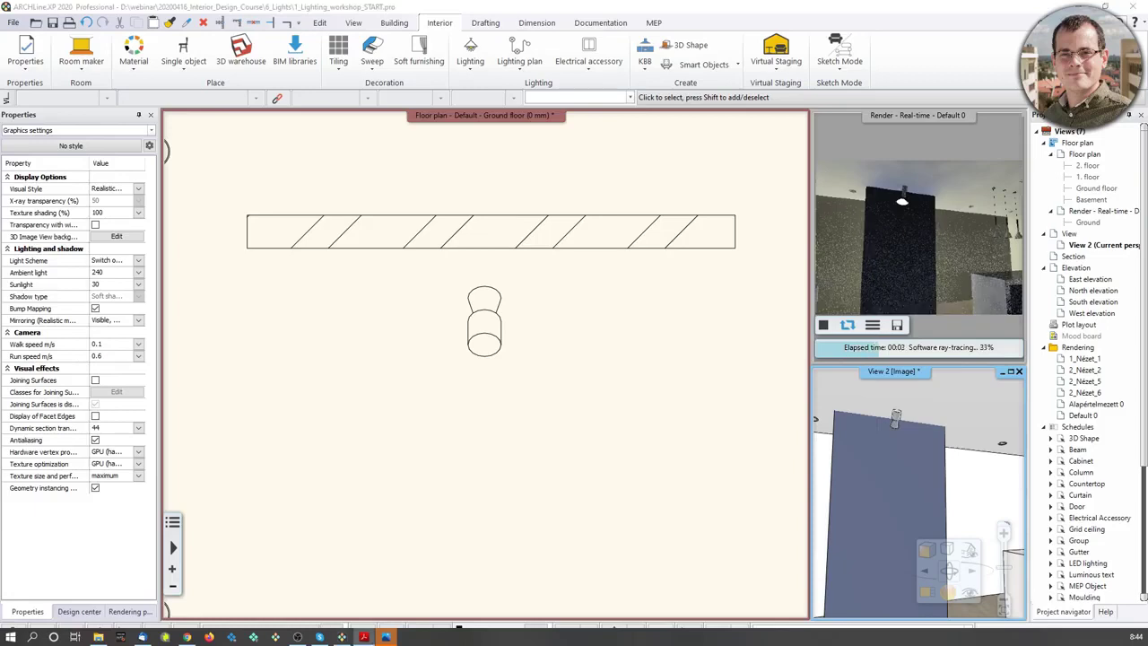
click(947, 550)
click(979, 609)
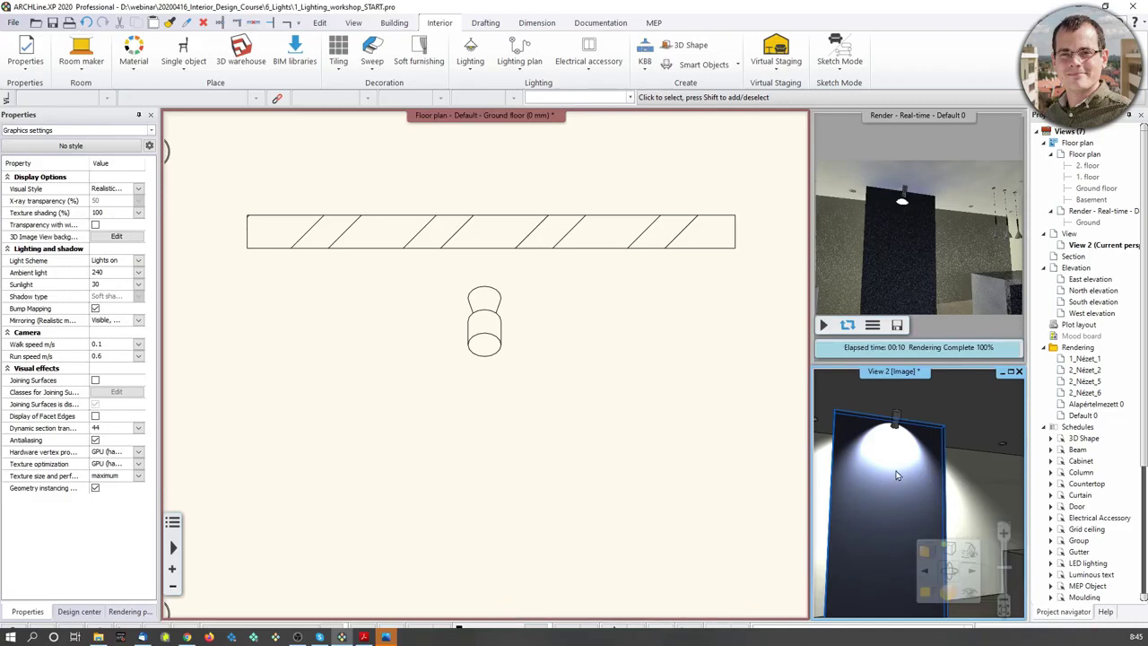
Compare the spot lamp's effect on the wall by switching the 3D view's lighting off and on again
click(948, 548)
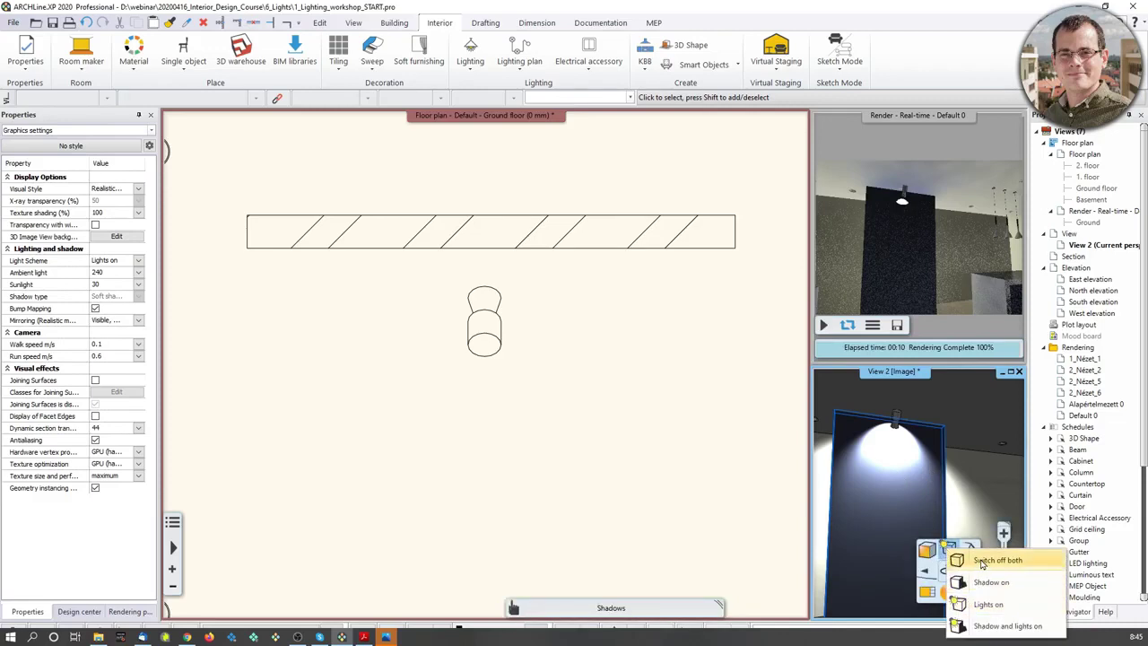
click(982, 561)
click(949, 548)
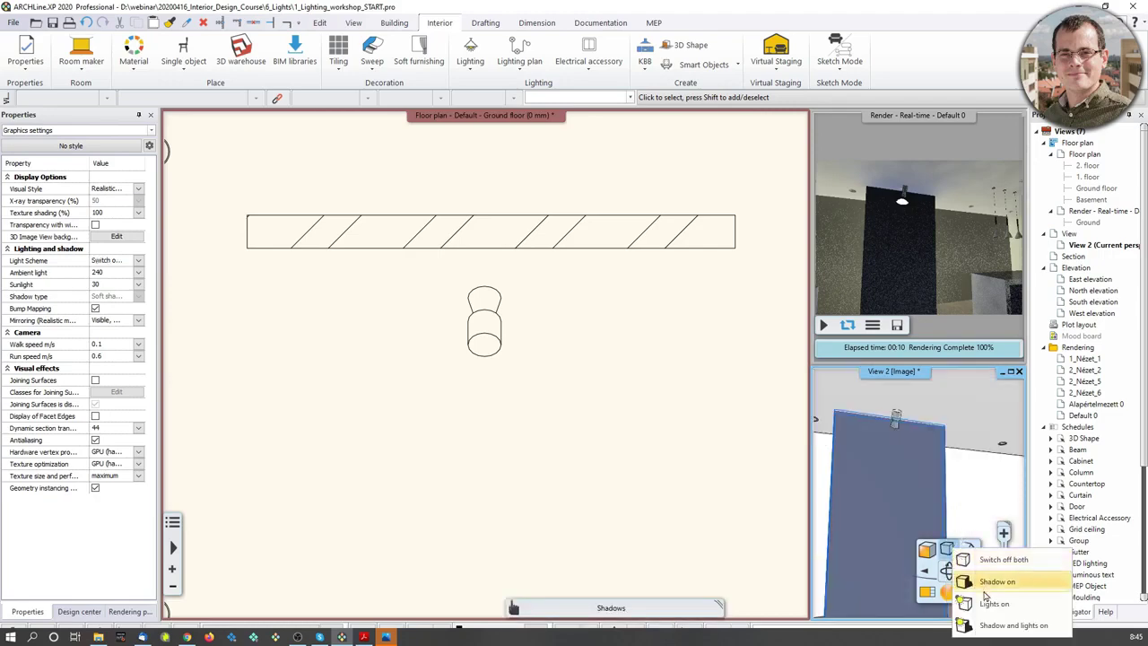
click(989, 602)
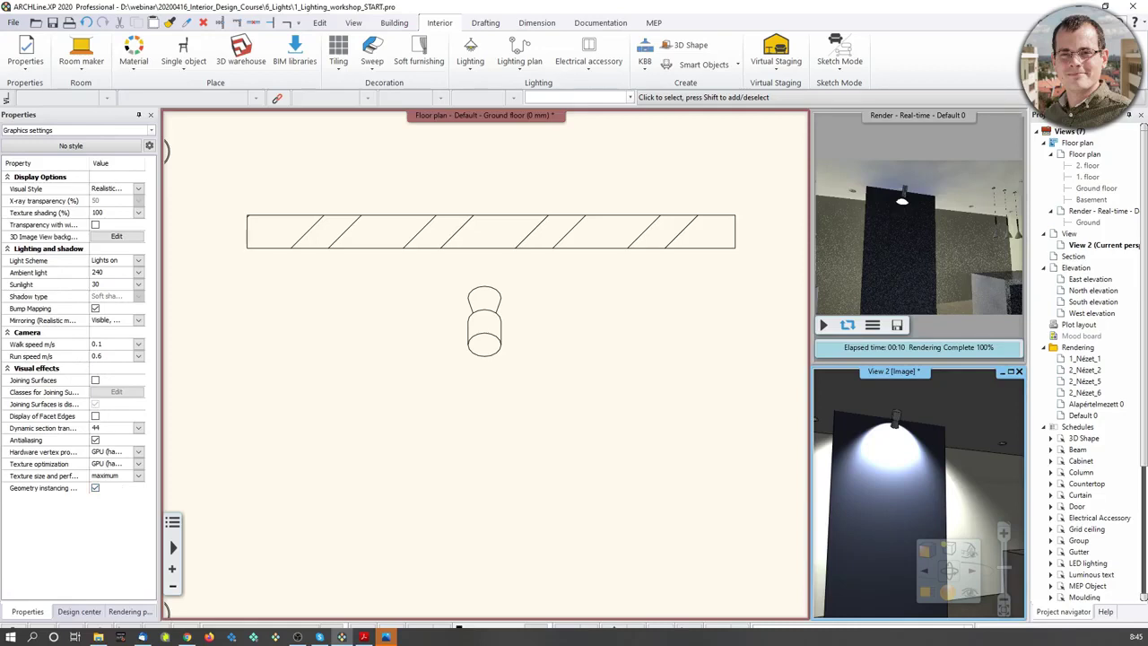
Apply Switch on lights only here to the spot lamp in front of the freestanding wall
click(478, 343)
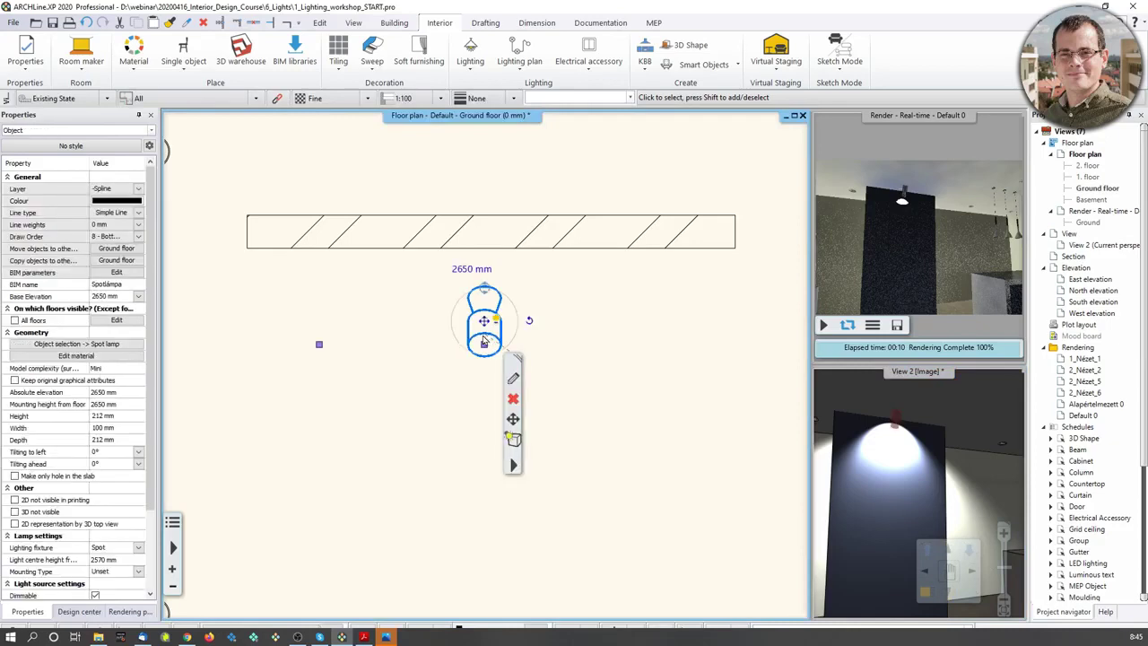
click(469, 63)
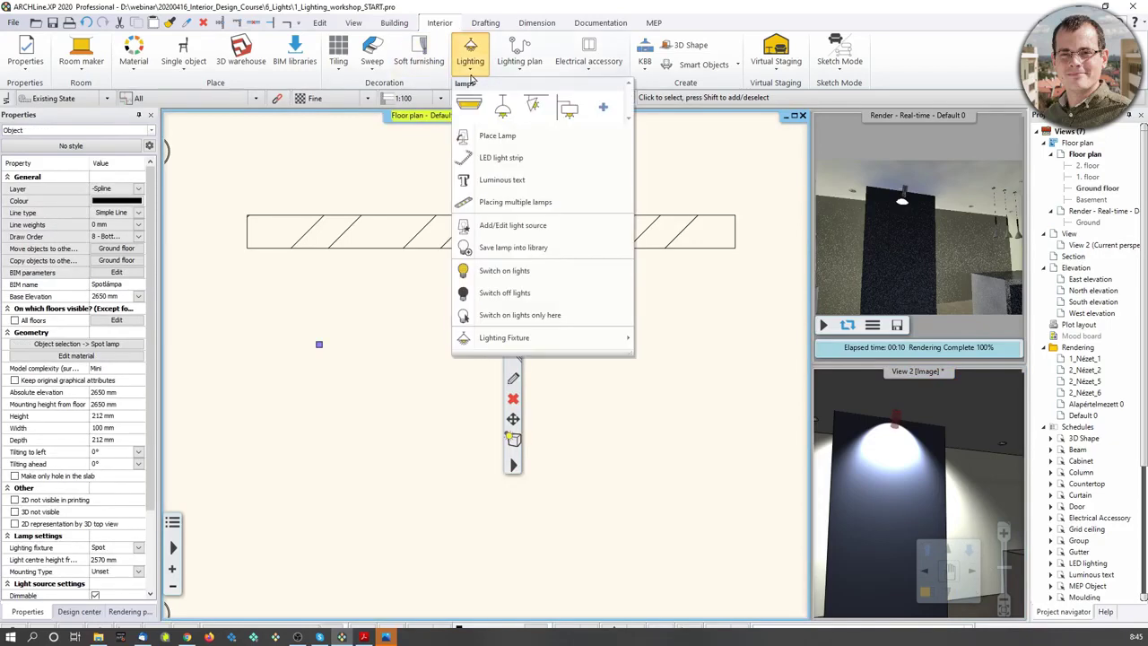
click(526, 319)
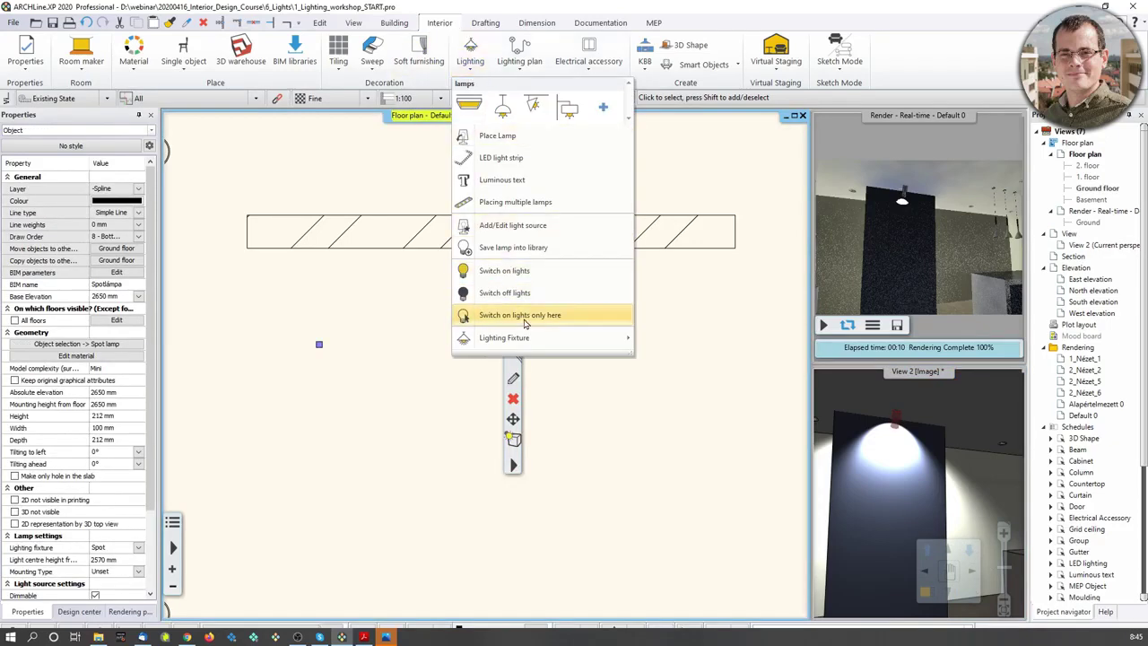
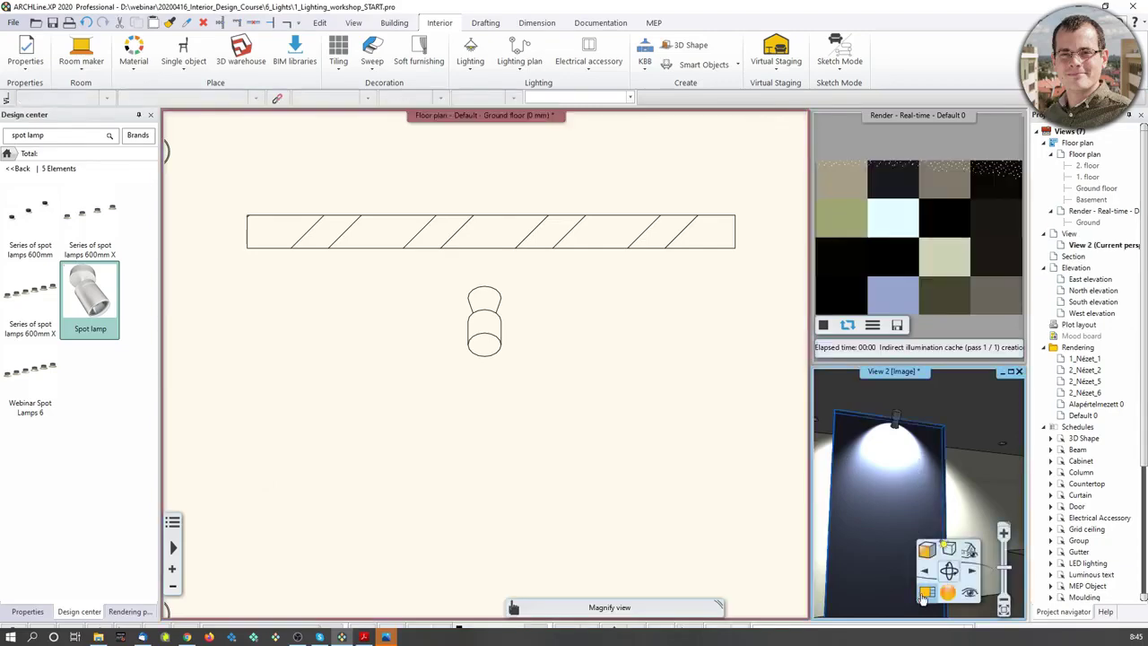
Enlarge the 3D view around the spot lamp at the dark freestanding wall and open its light source for editing
double_click(919, 460)
scroll(498, 294, up, 3)
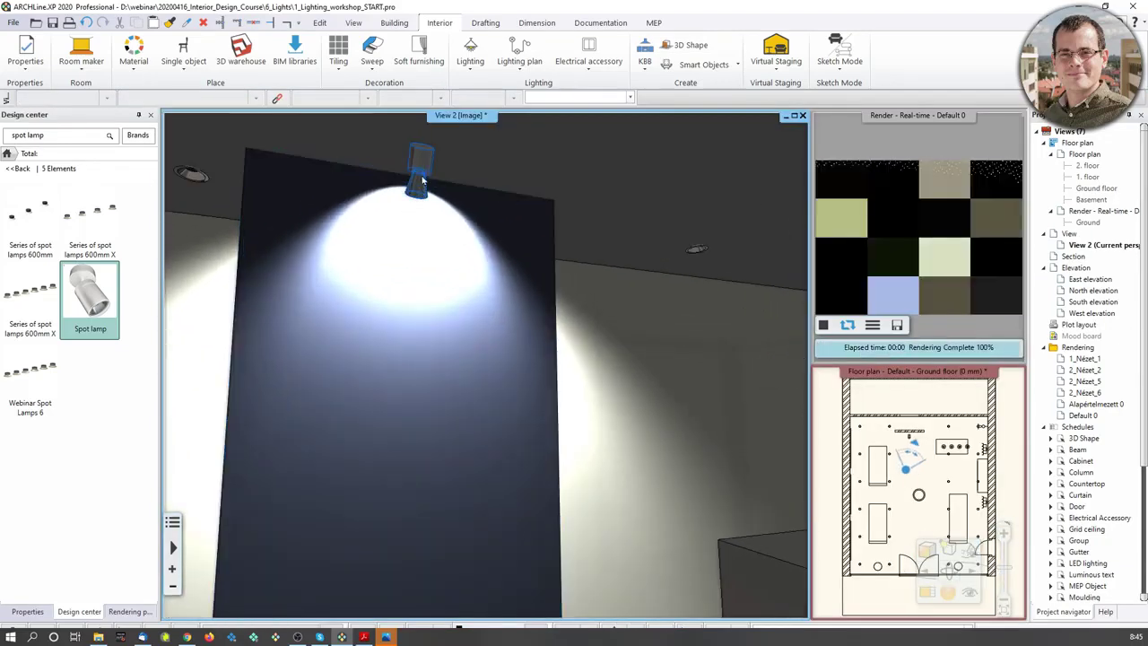
click(420, 179)
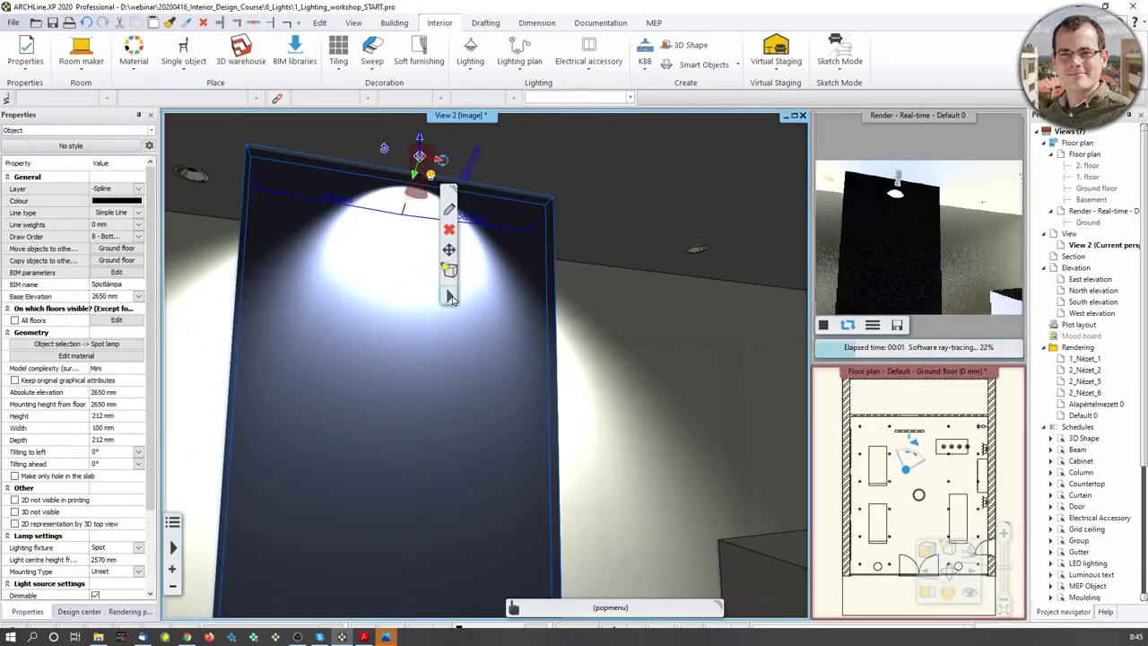
click(449, 295)
mouse_move(536, 486)
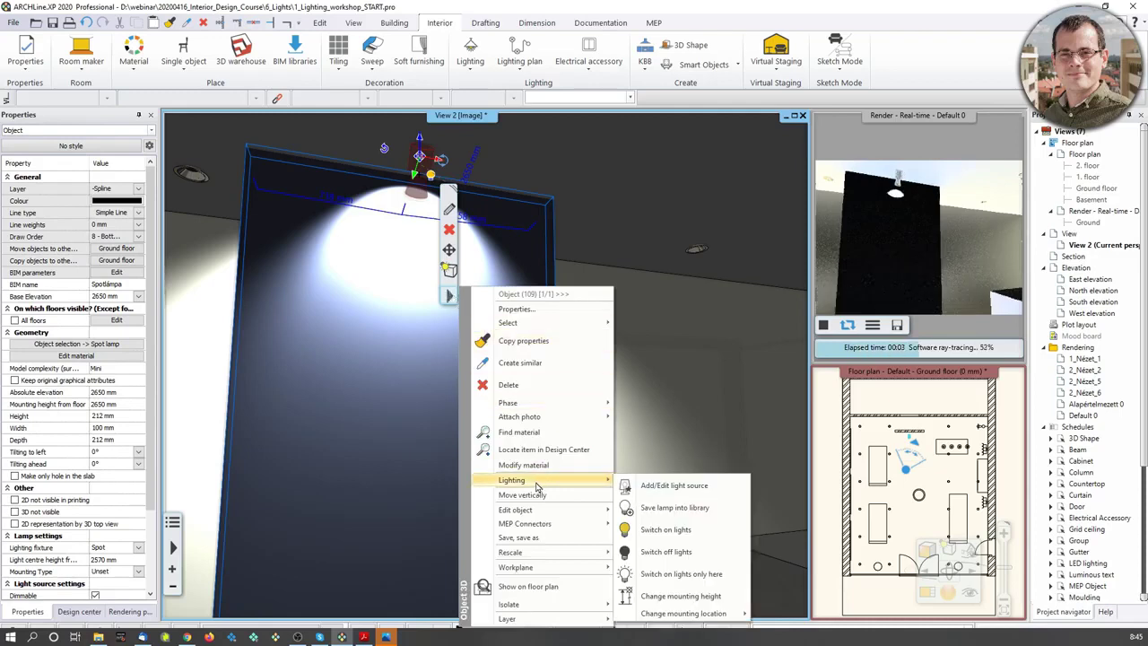
click(664, 488)
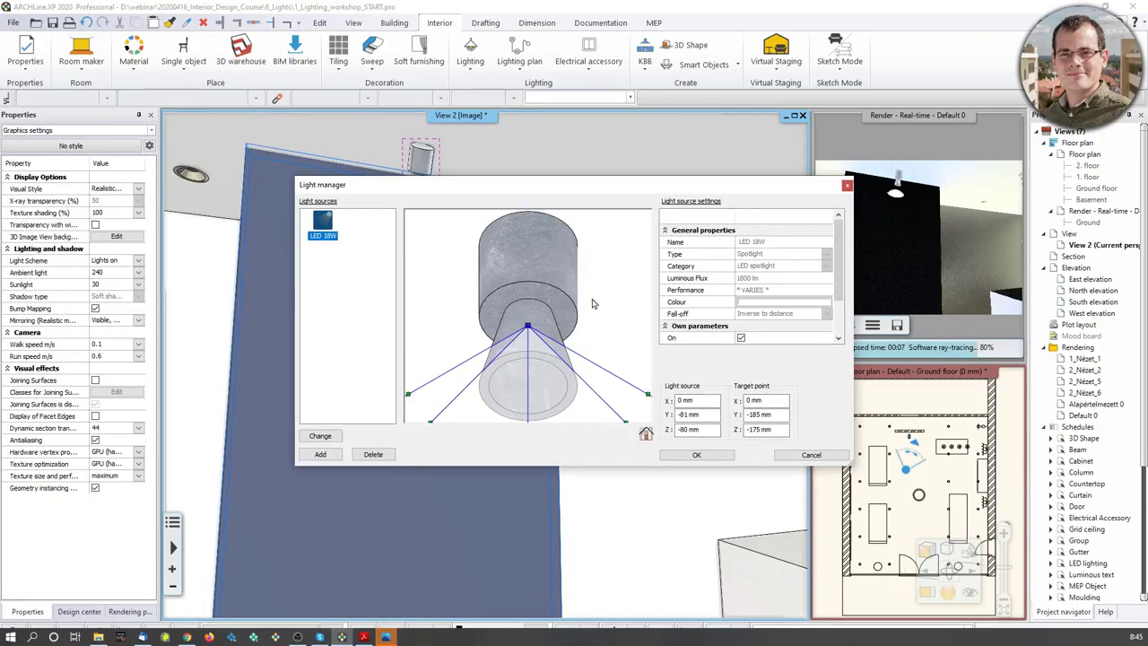
In the right view of the lamp preview, move the light source outward along the lamp head to Y -100 mm, Z -100 mm
scroll(573, 296, down, 3)
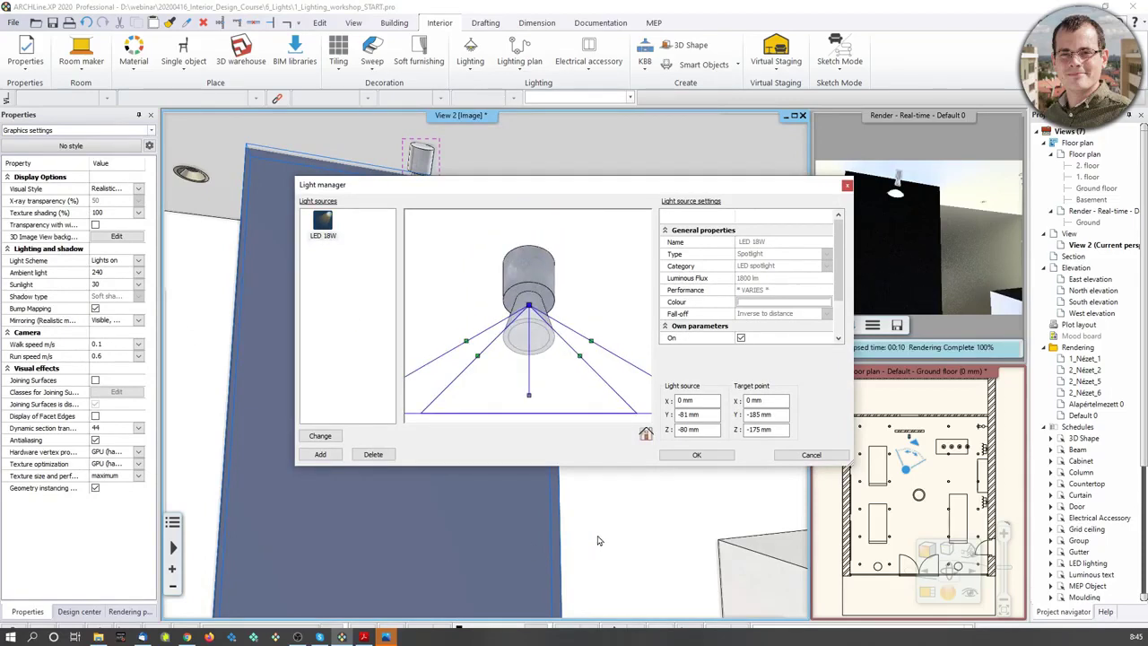
click(645, 433)
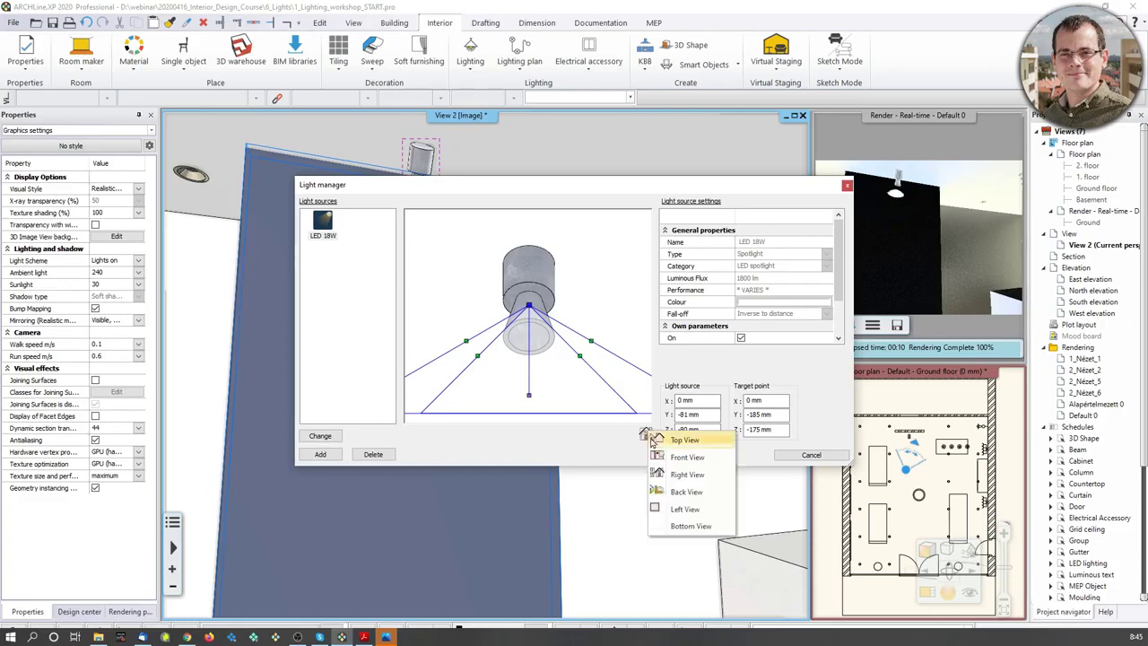
click(698, 474)
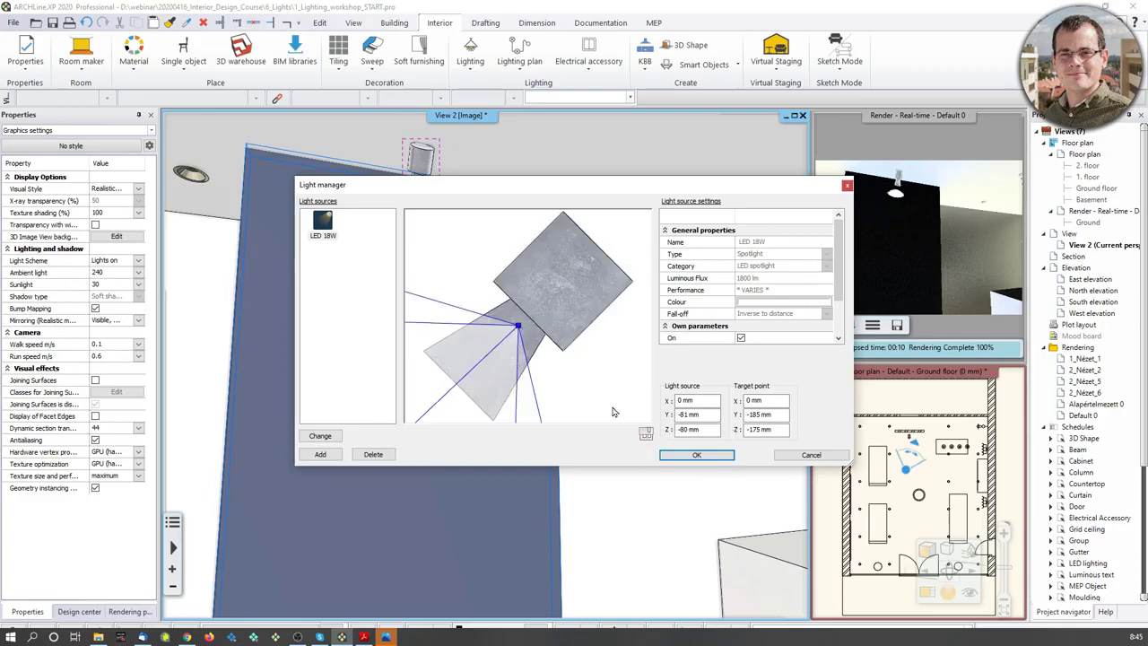
middle_drag(533, 341, 536, 328)
scroll(528, 329, up, 1)
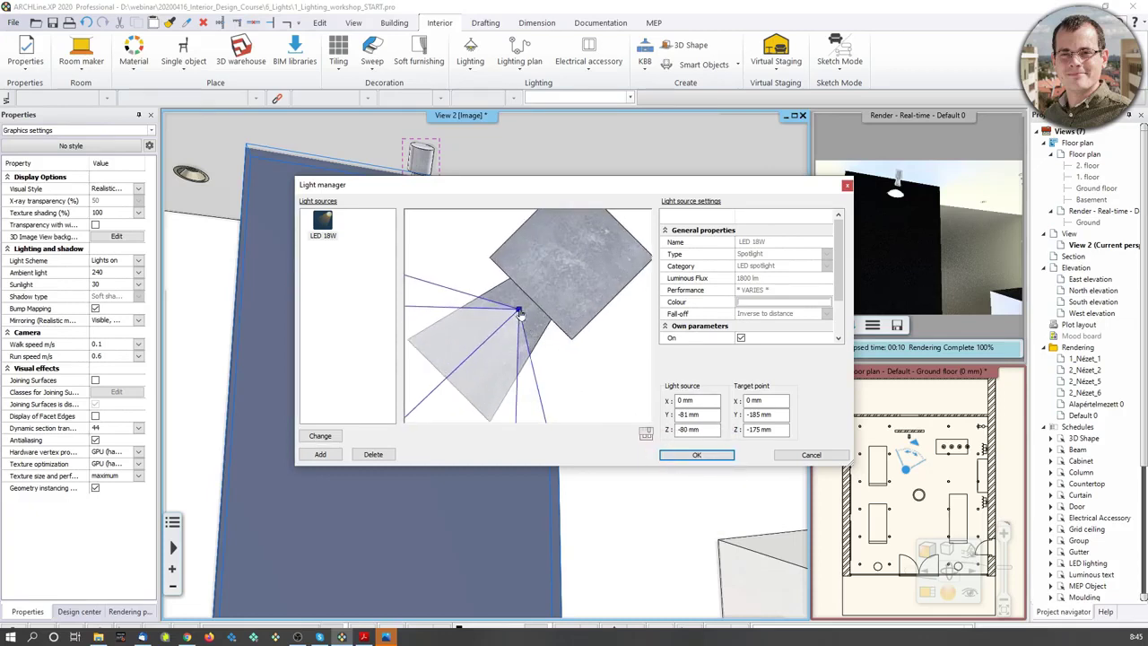
drag(521, 312, 498, 337)
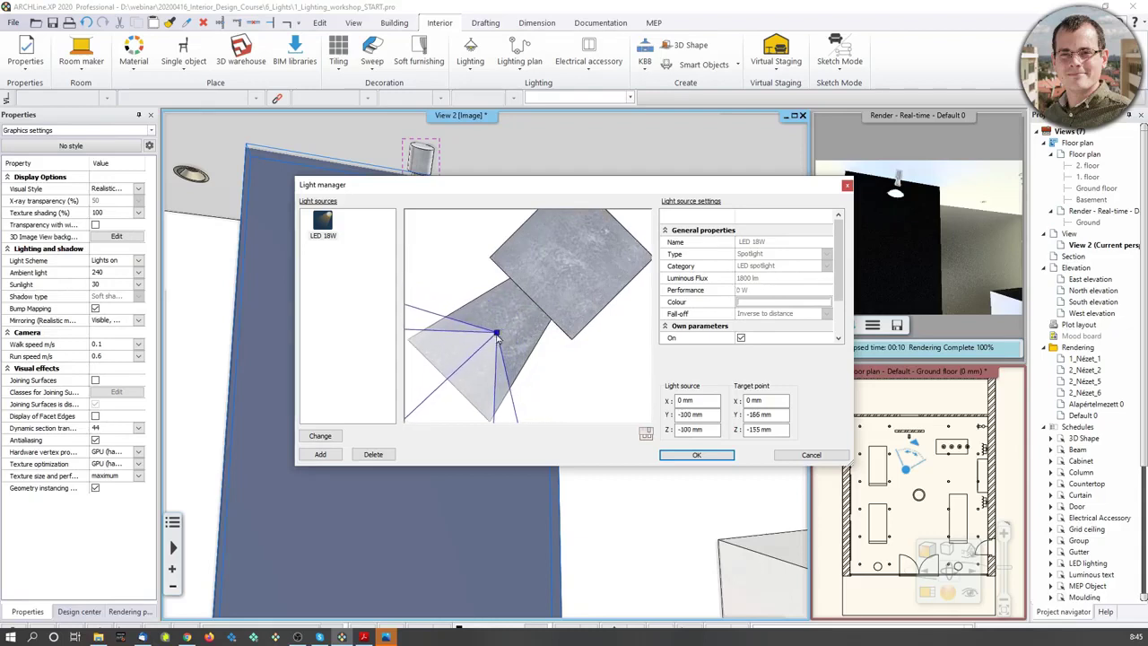
Set the LED 18W light source's cone angle to 100° and its inner cone angle to 60°
scroll(736, 312, down, 2)
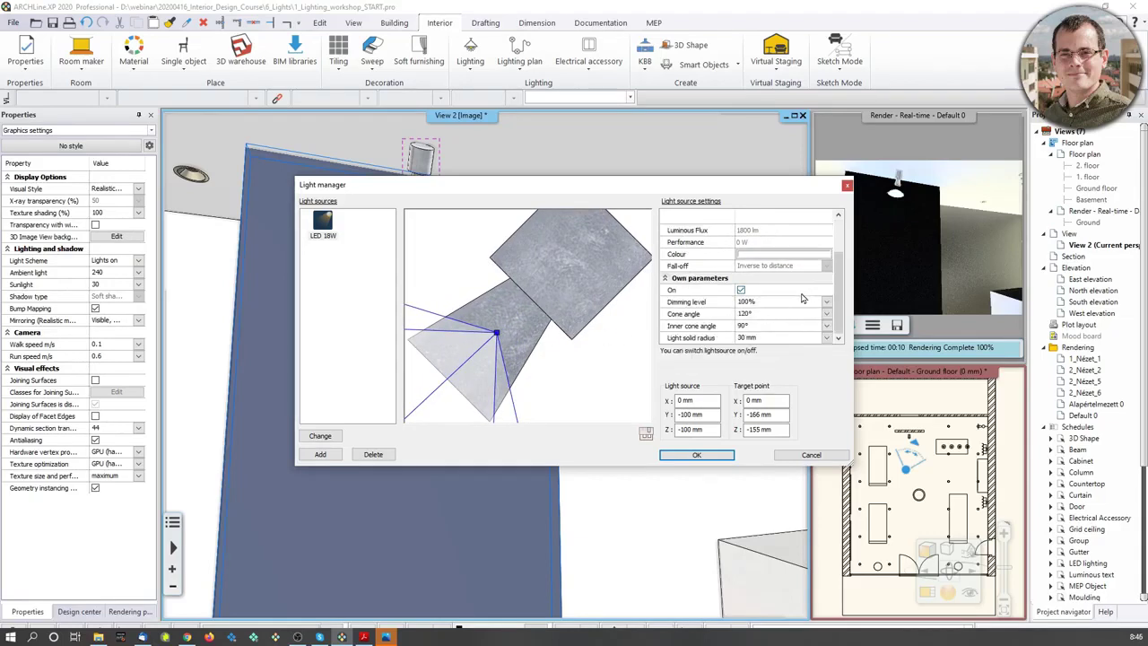
click(745, 313)
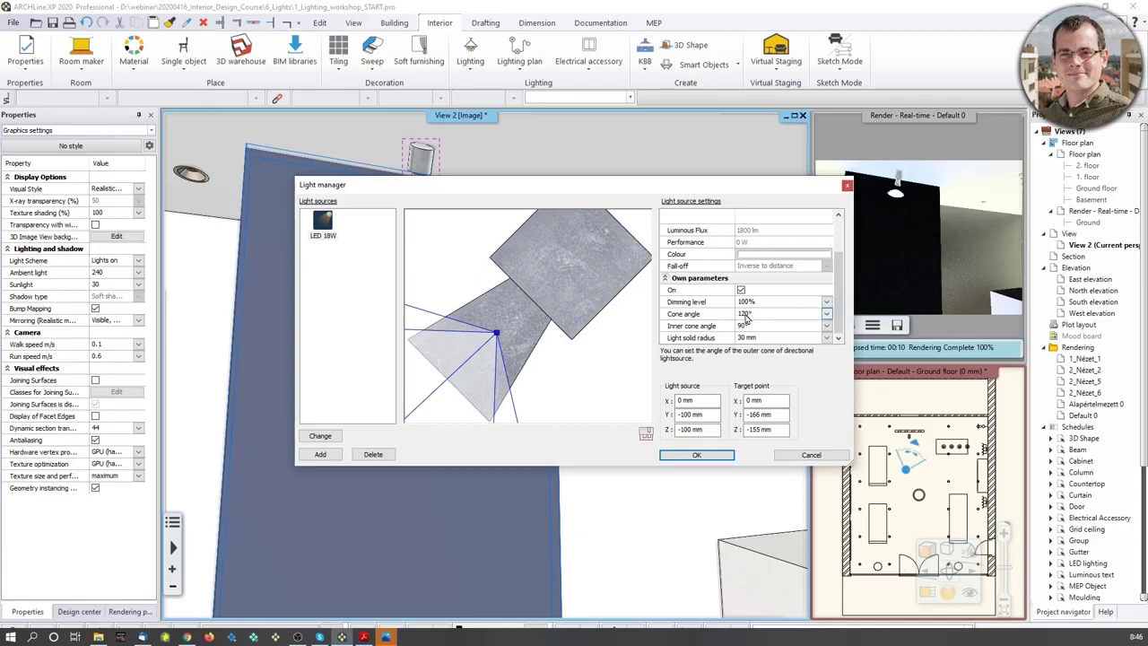
click(748, 318)
scroll(512, 314, down, 3)
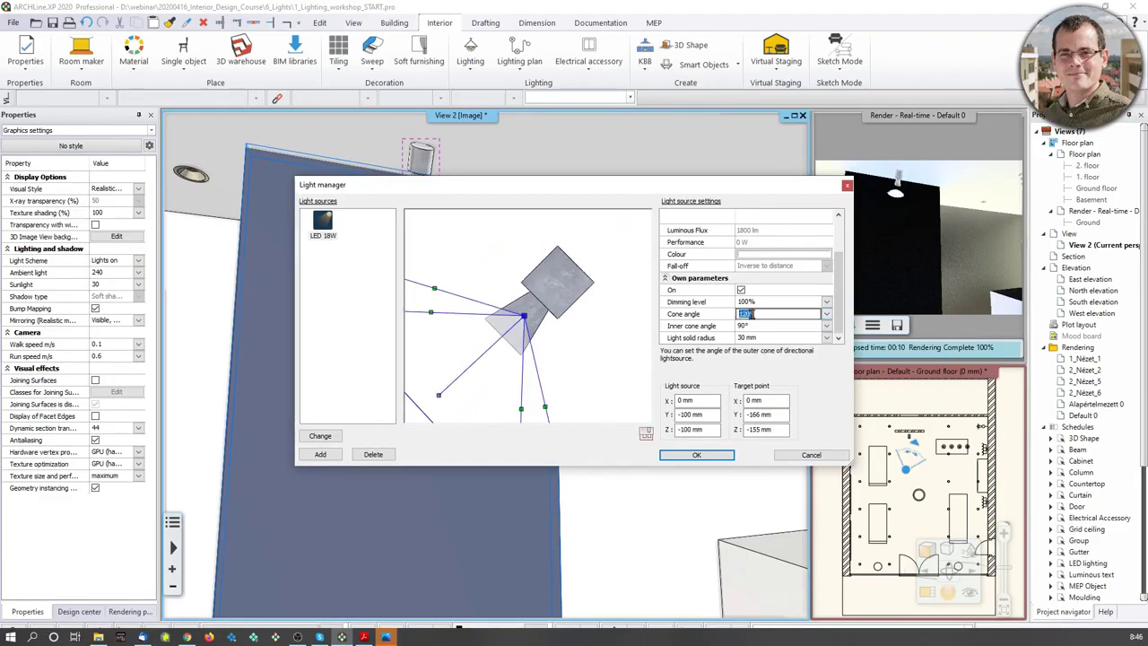
text(100)
click(762, 326)
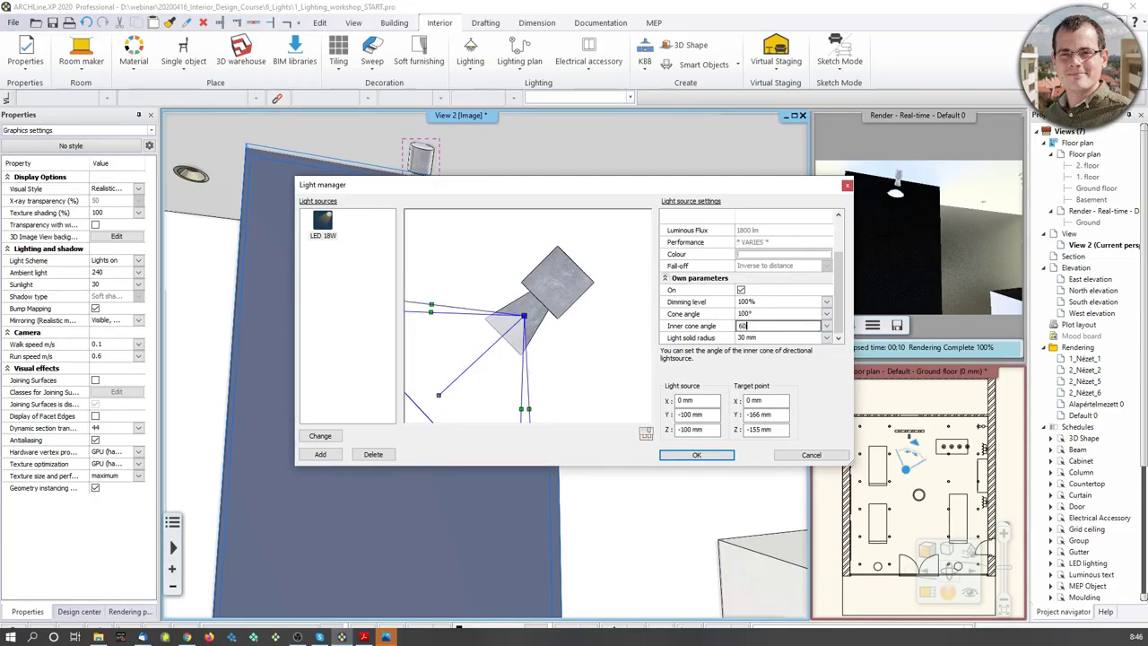
click(771, 317)
Check the light cone in the preview's right, top and front views and accept the light source settings
middle_drag(513, 347, 528, 330)
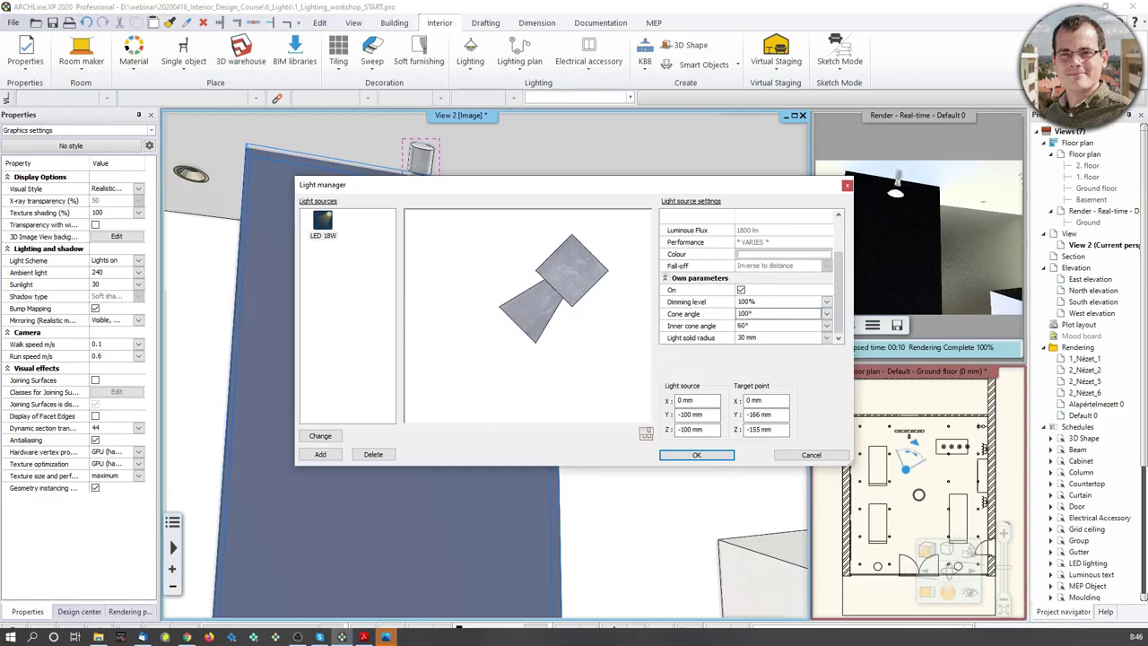
scroll(528, 330, down, 2)
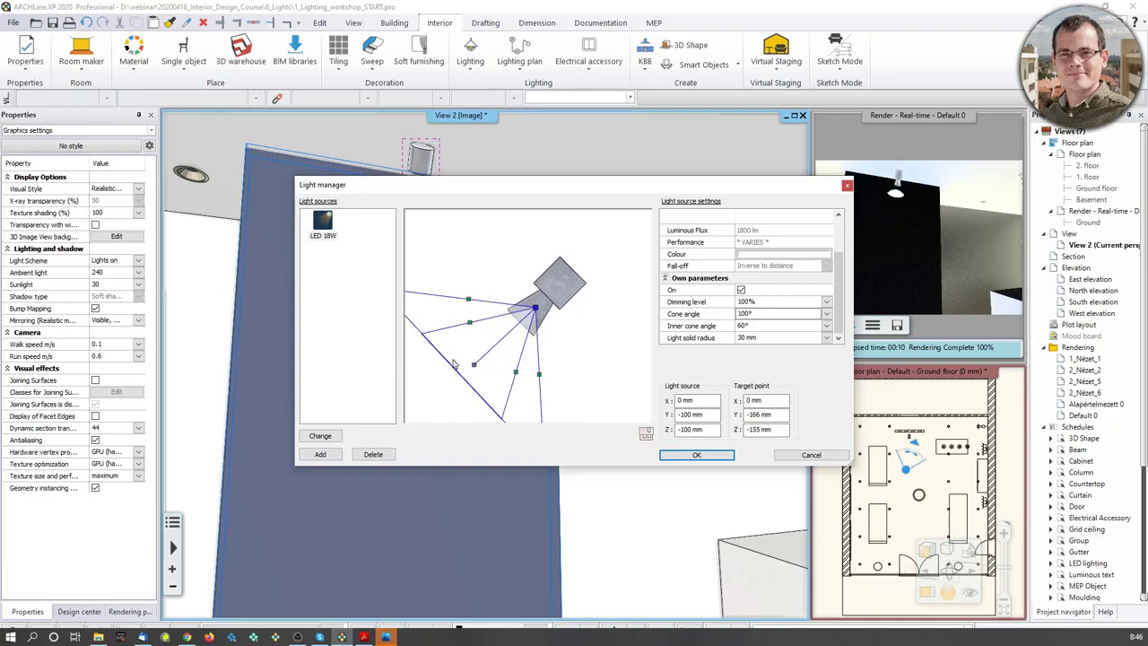
click(646, 436)
click(669, 445)
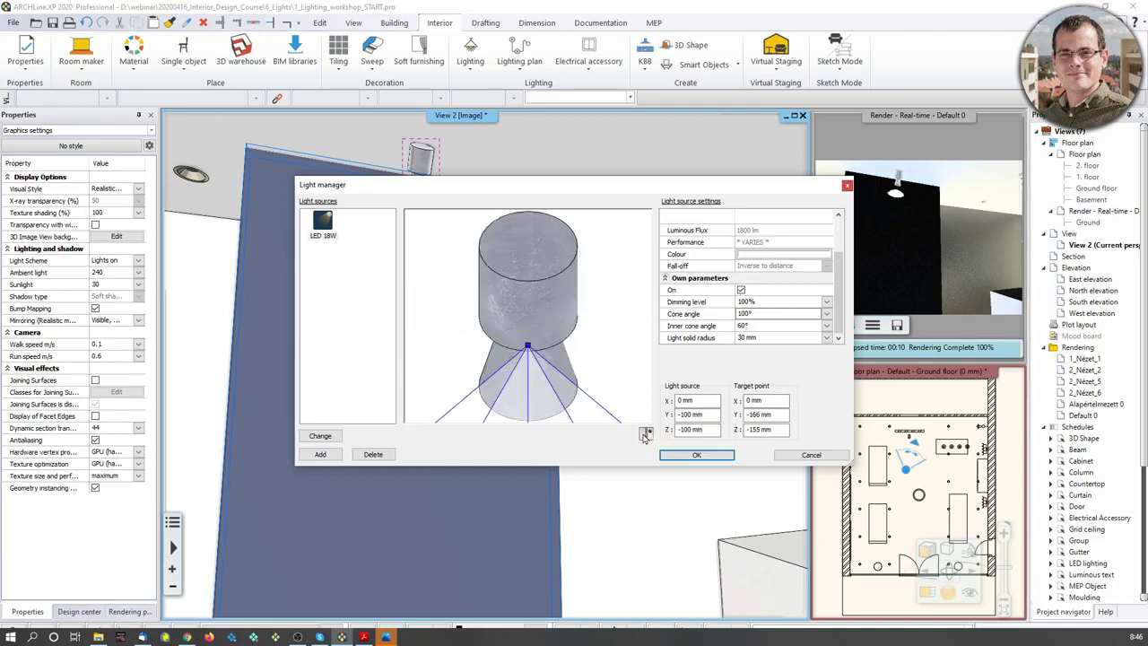
click(646, 435)
click(662, 462)
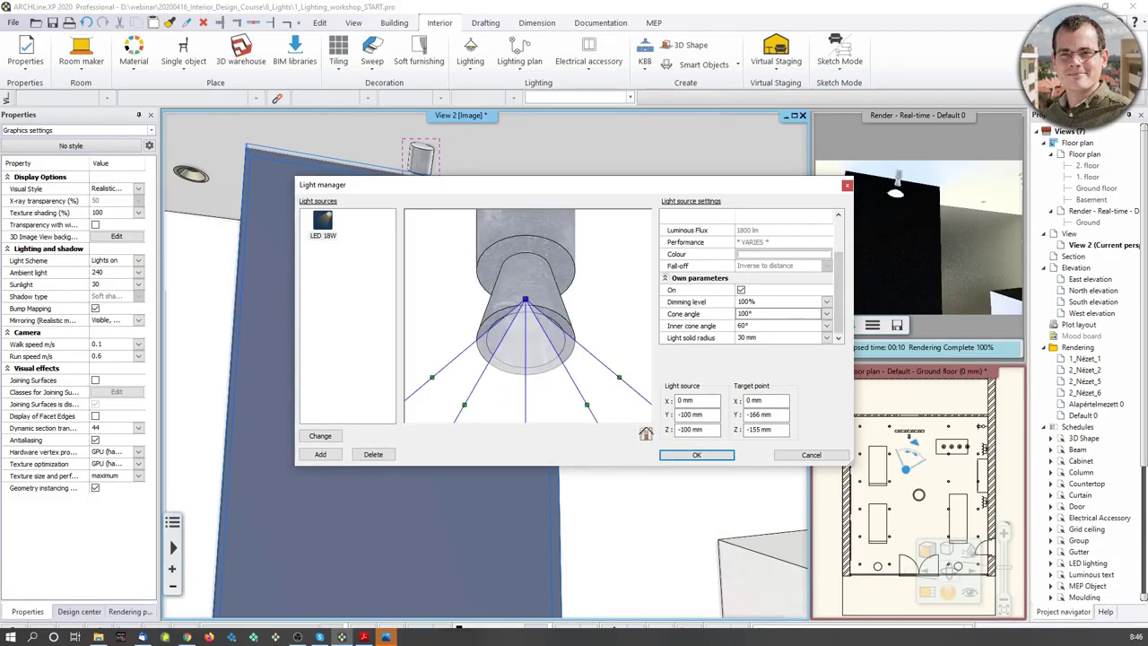
click(693, 454)
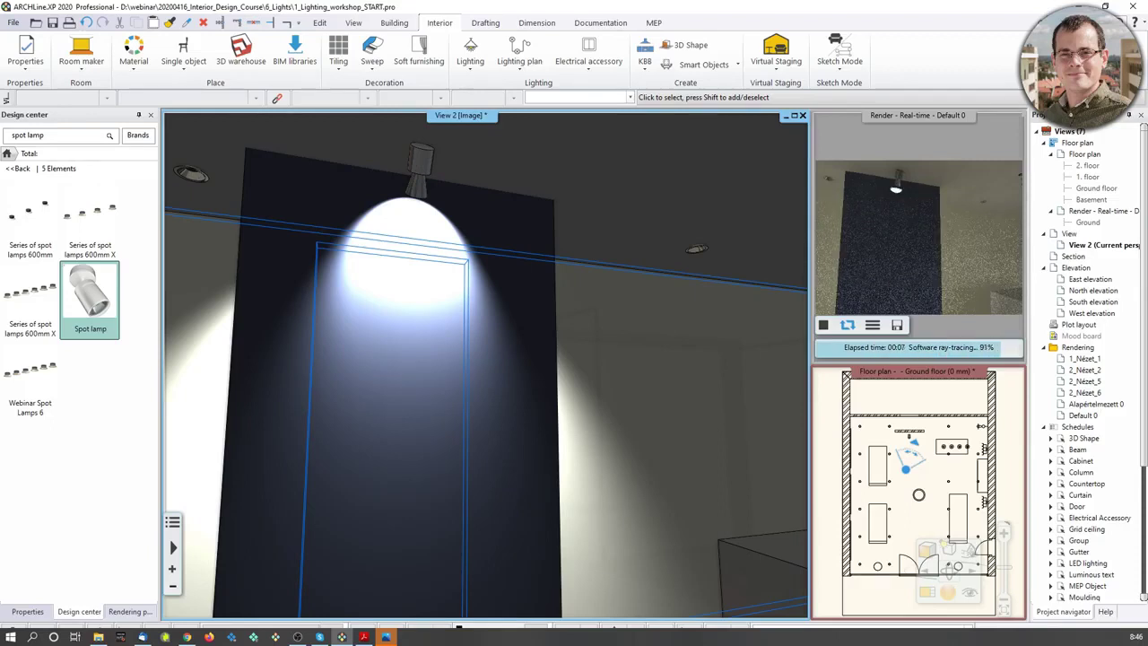
Select the spot lamp's light source in the 3D view and move its target point about 1700 mm down along the wall
click(425, 229)
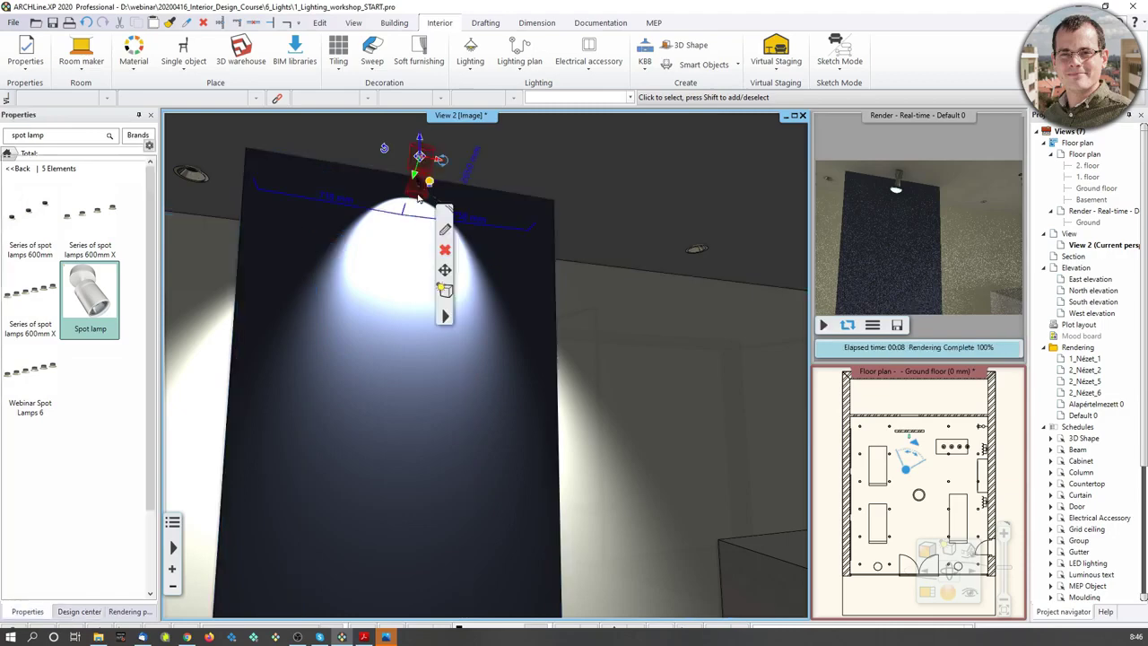
click(430, 183)
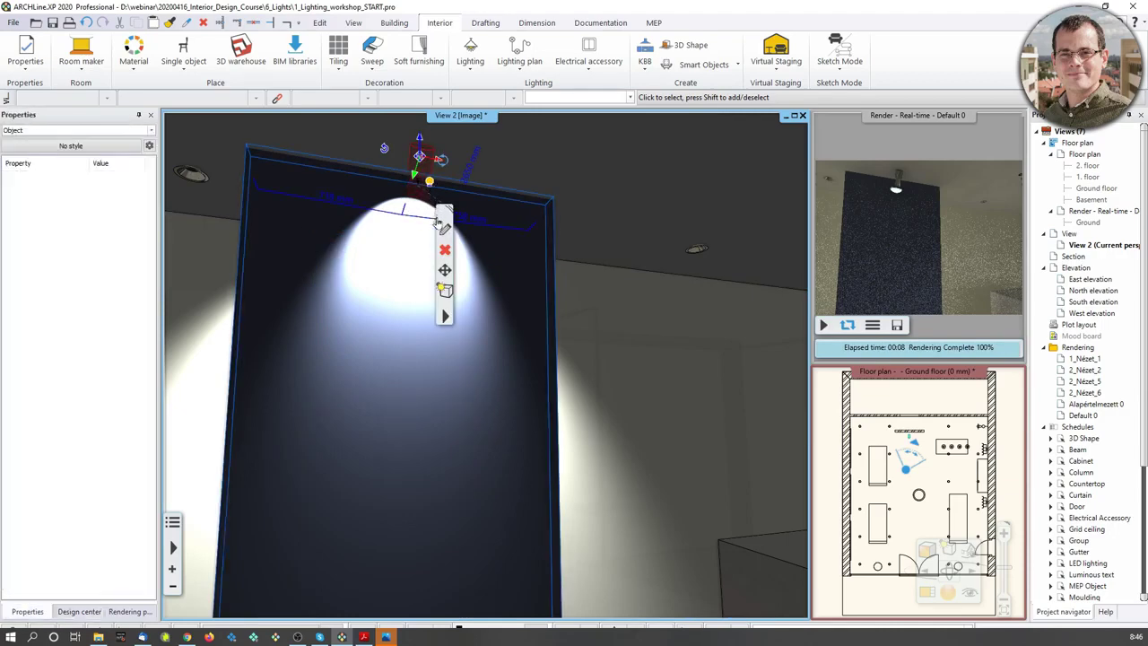
scroll(412, 212, up, 2)
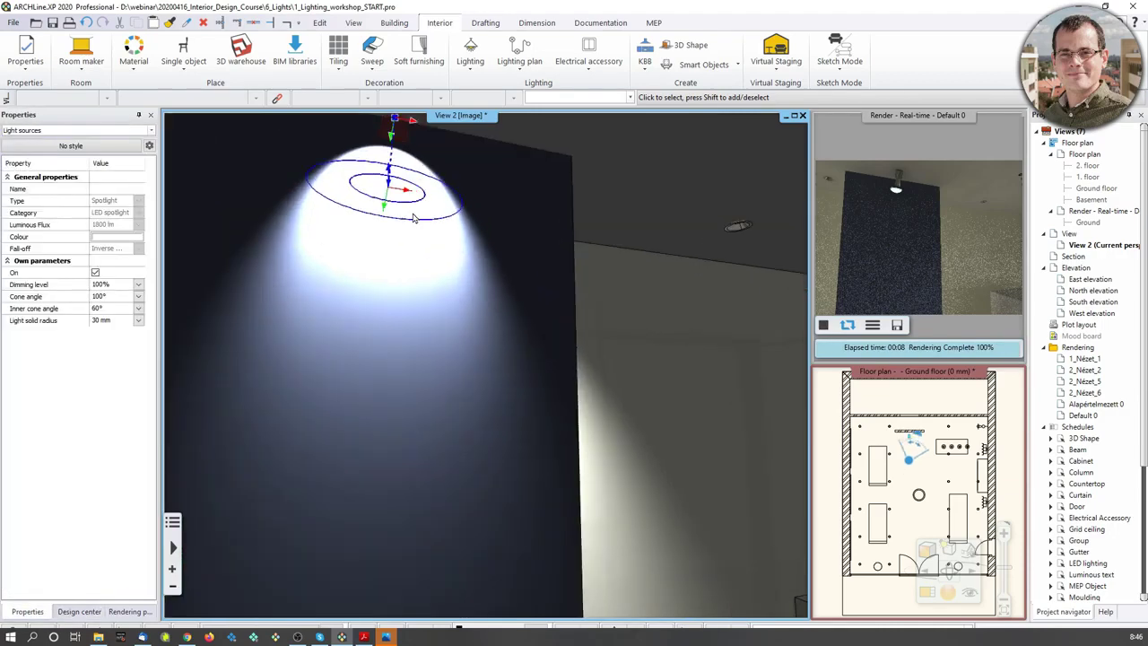
click(411, 176)
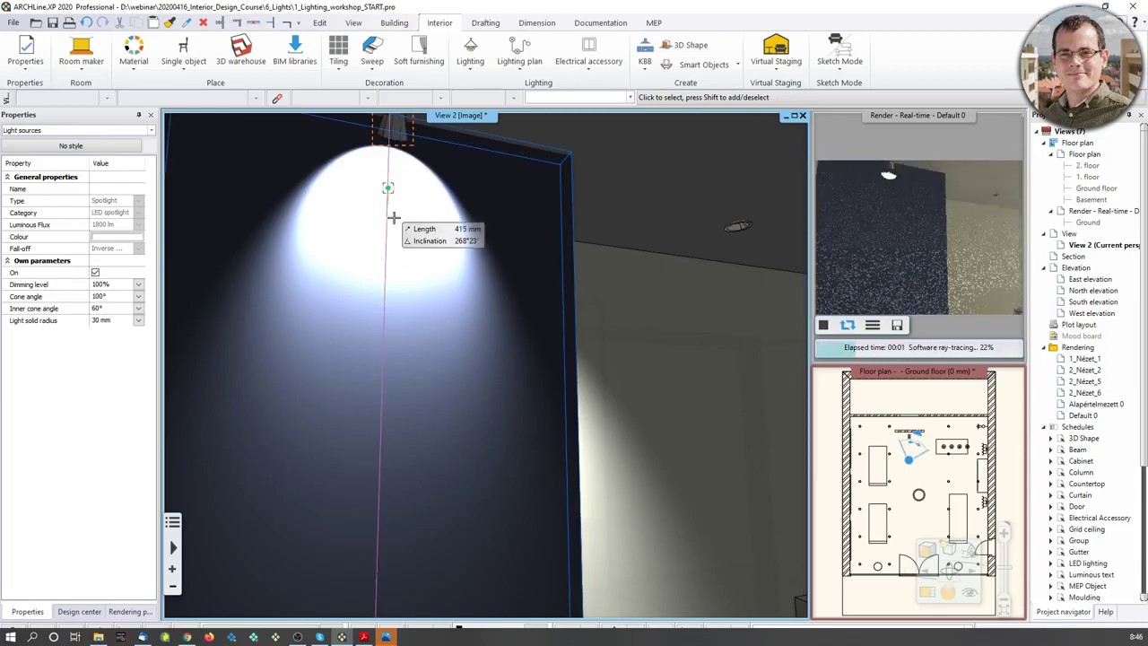
click(418, 285)
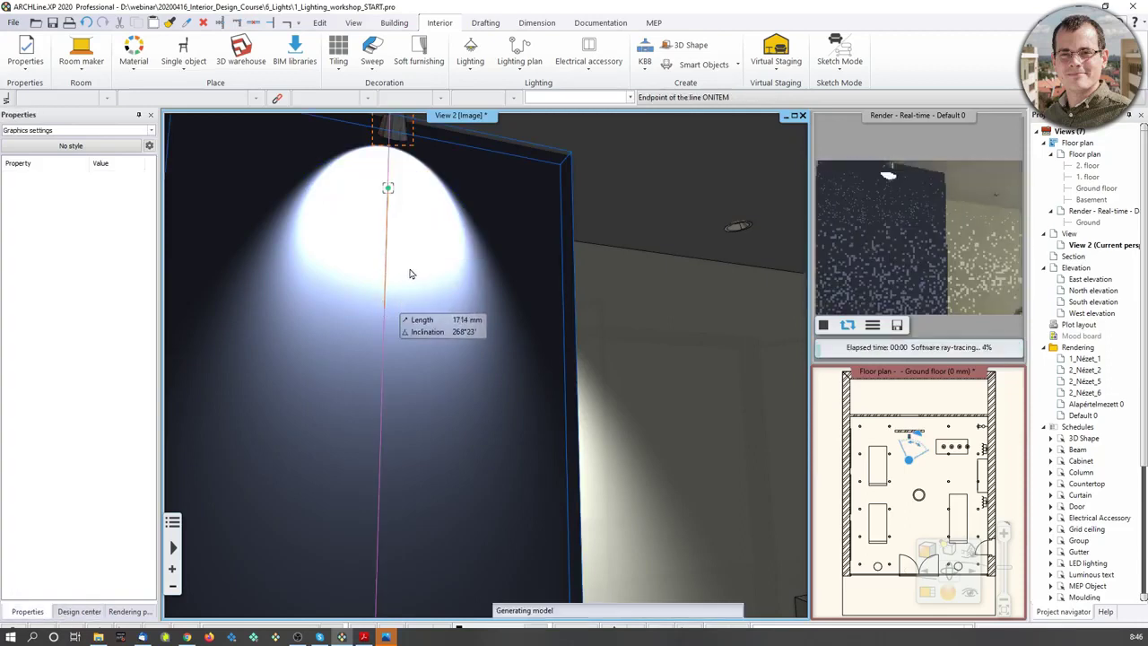
scroll(350, 233, down, 2)
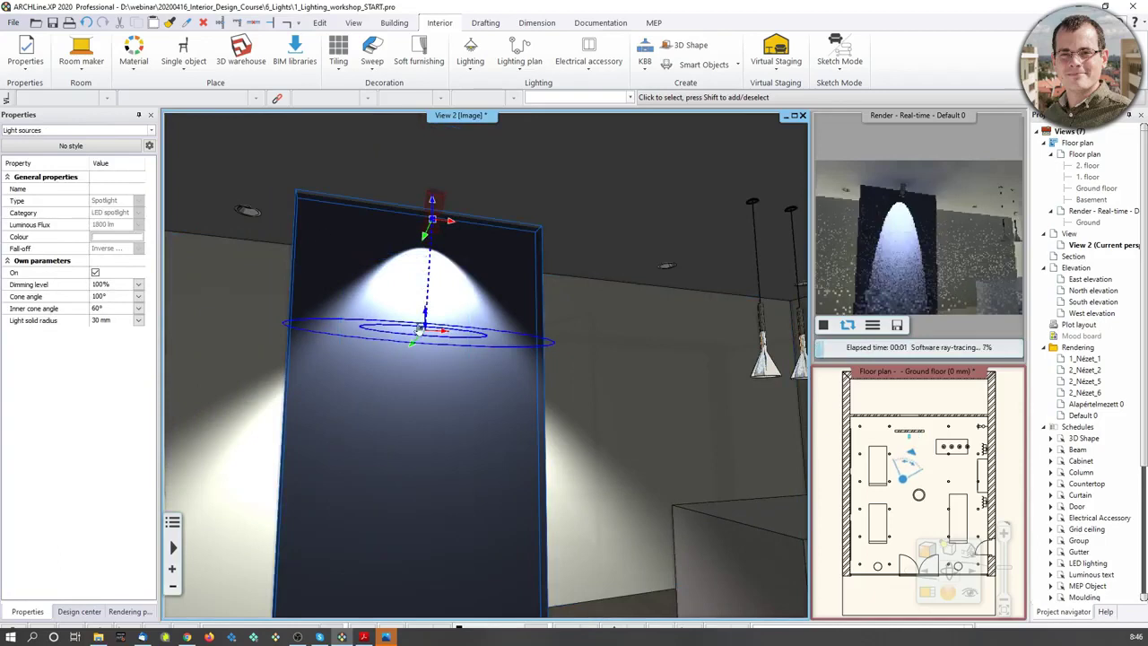
scroll(422, 314, up, 2)
scroll(421, 314, up, 1)
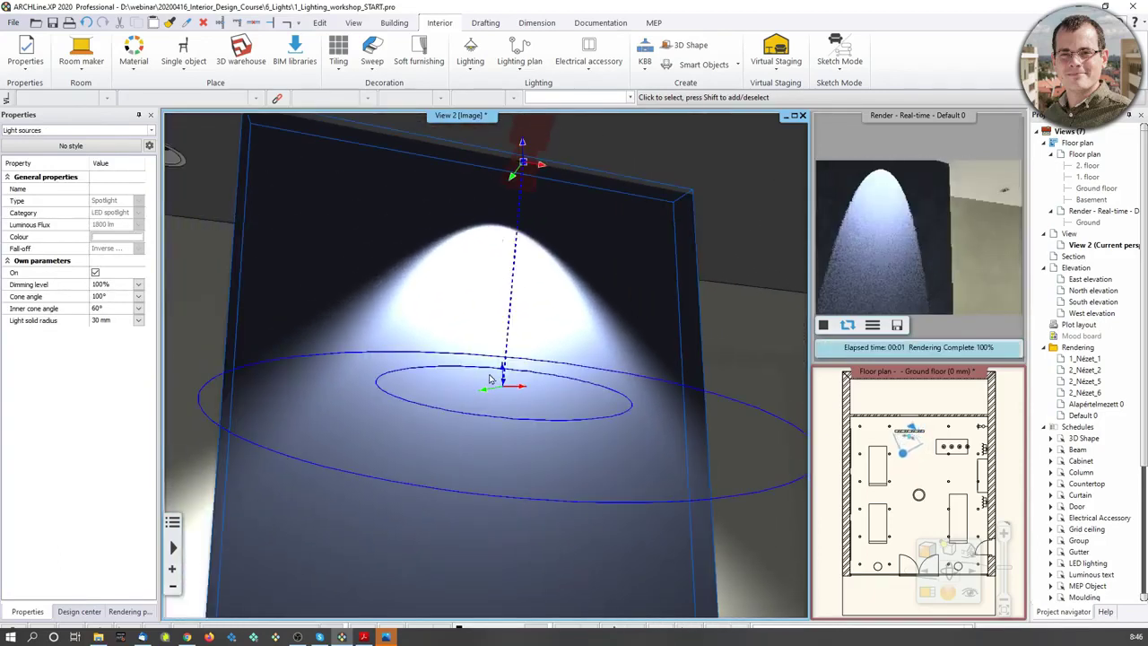
Turn off the lights-on scheme in the 3D view and deselect the spot lamp above the dark panel
middle_drag(506, 438, 531, 467)
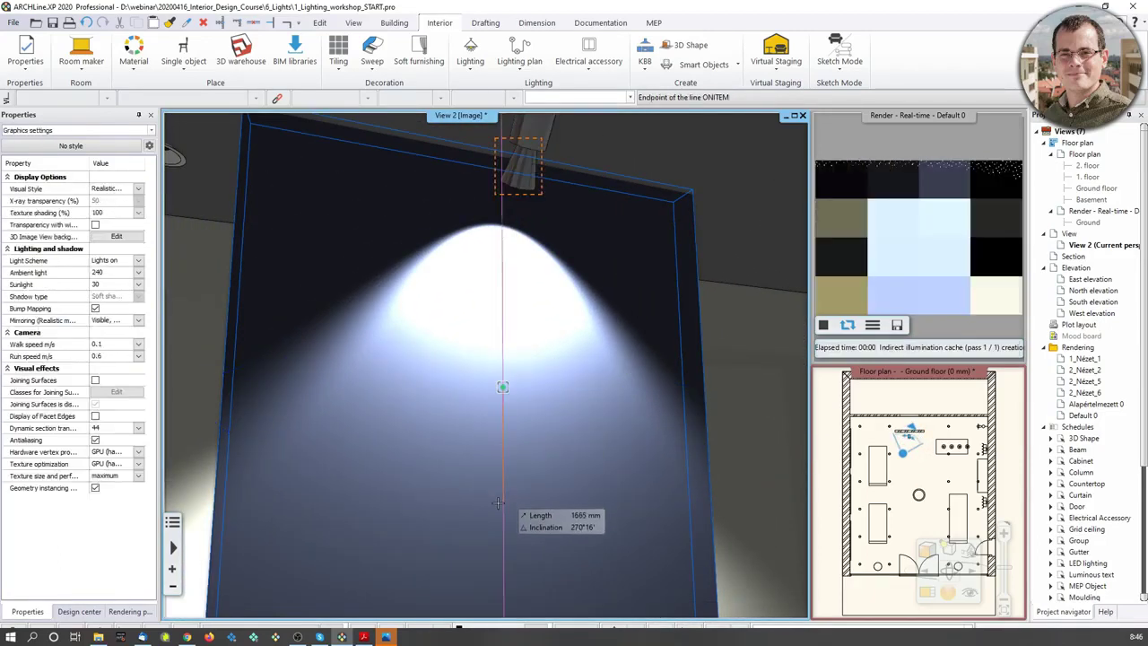
scroll(528, 457, down, 2)
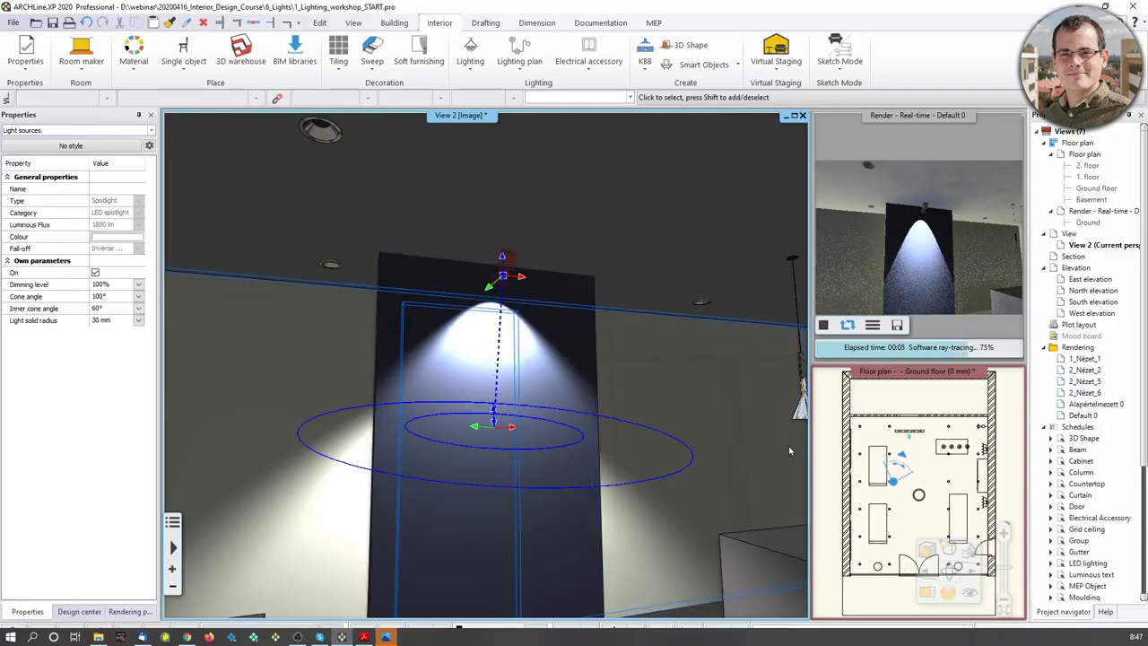
right_click(948, 549)
click(987, 617)
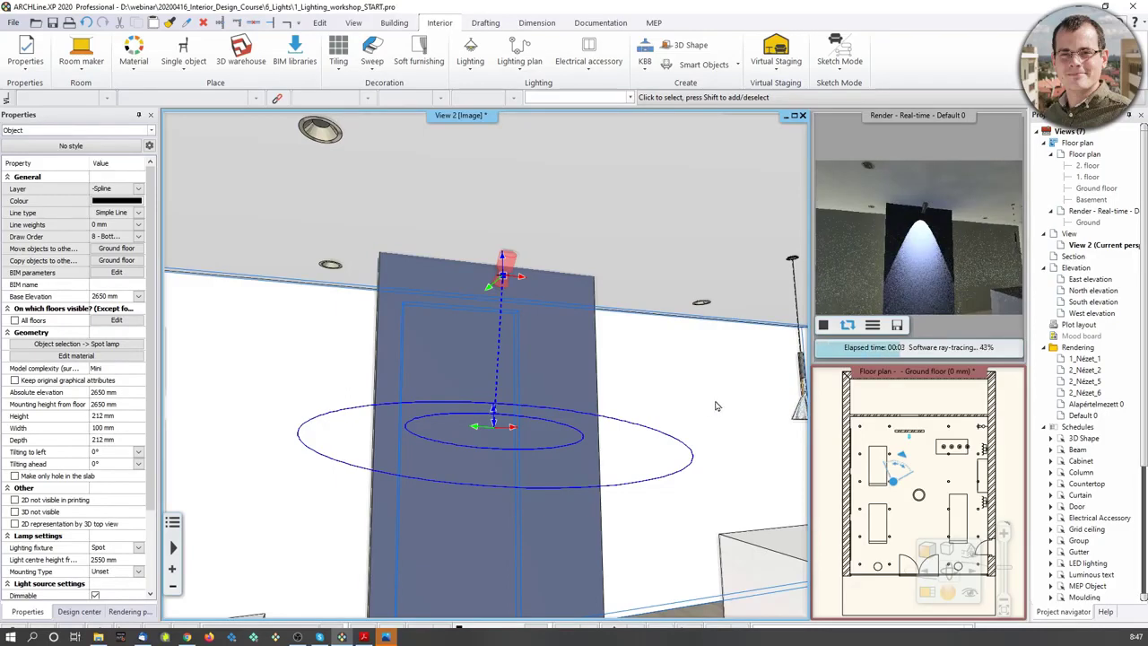
middle_drag(716, 406, 675, 468)
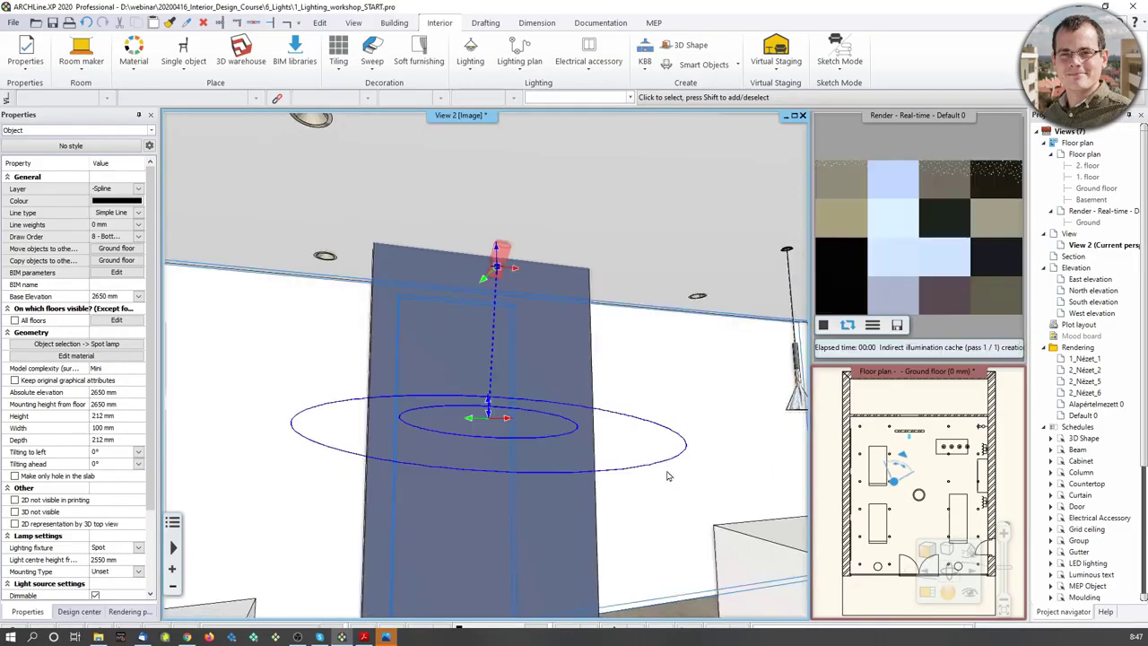
click(621, 473)
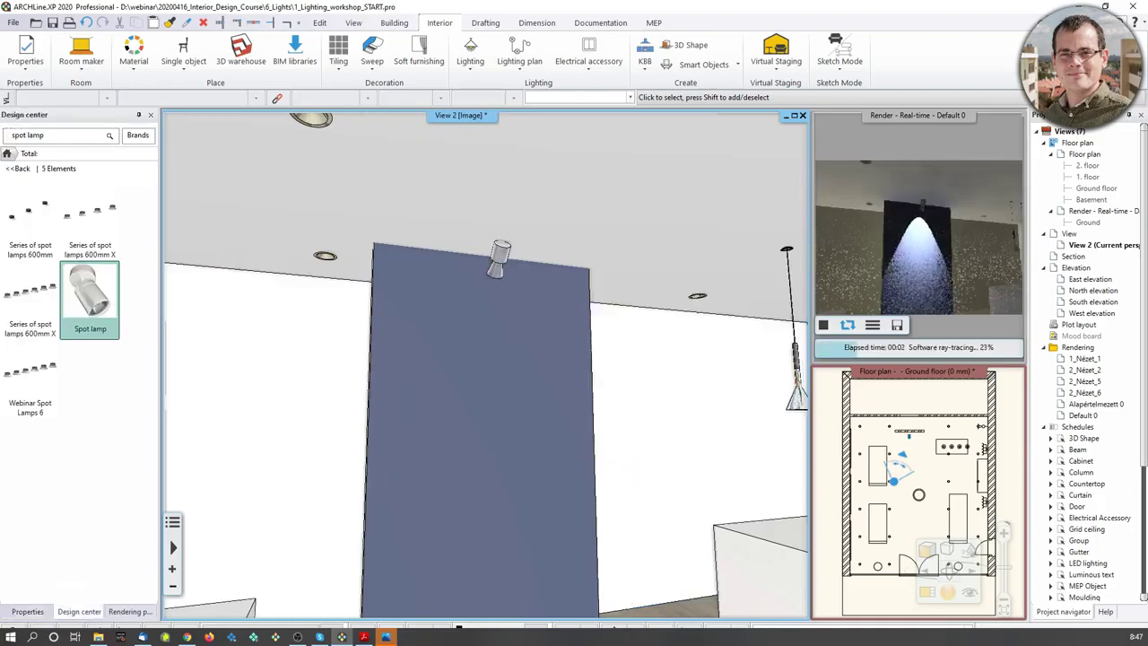
Walk around the showroom in the 3D view to frame the round pedestal in front of the dark panel
scroll(635, 475, down, 5)
key(Left)
key(Left)
key(Left)
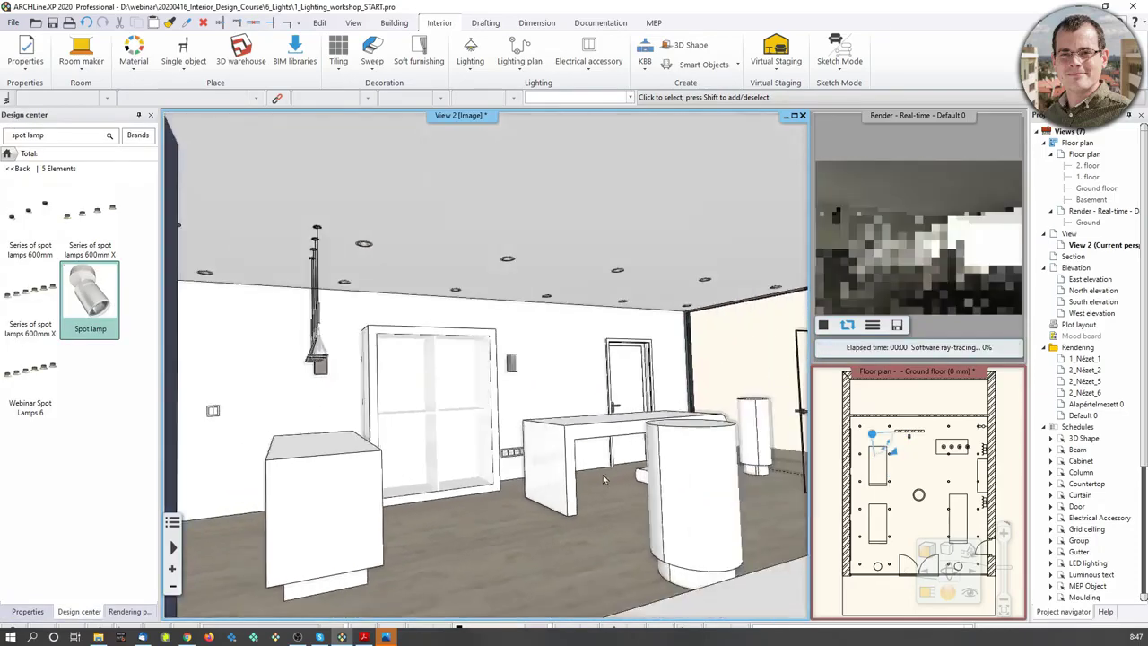
key(Left)
key(Left)
key(Left)
key(Left)
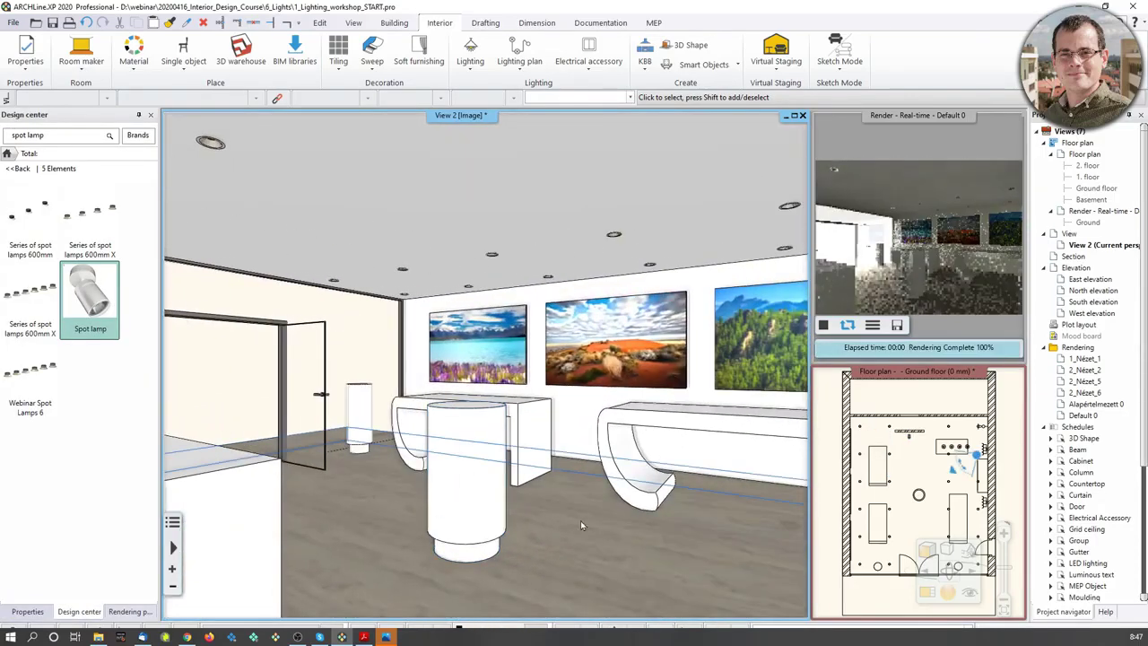
key(Left)
key(Left)
key(Left)
key(Left)
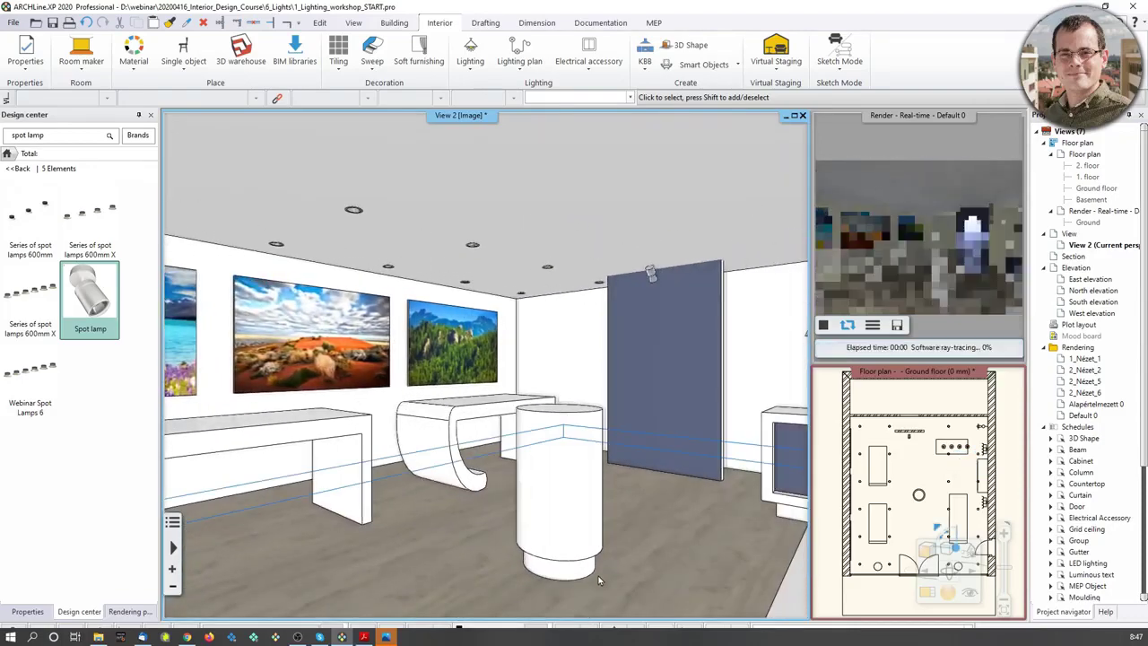
key(Right)
key(Right)
key(Up)
key(Up)
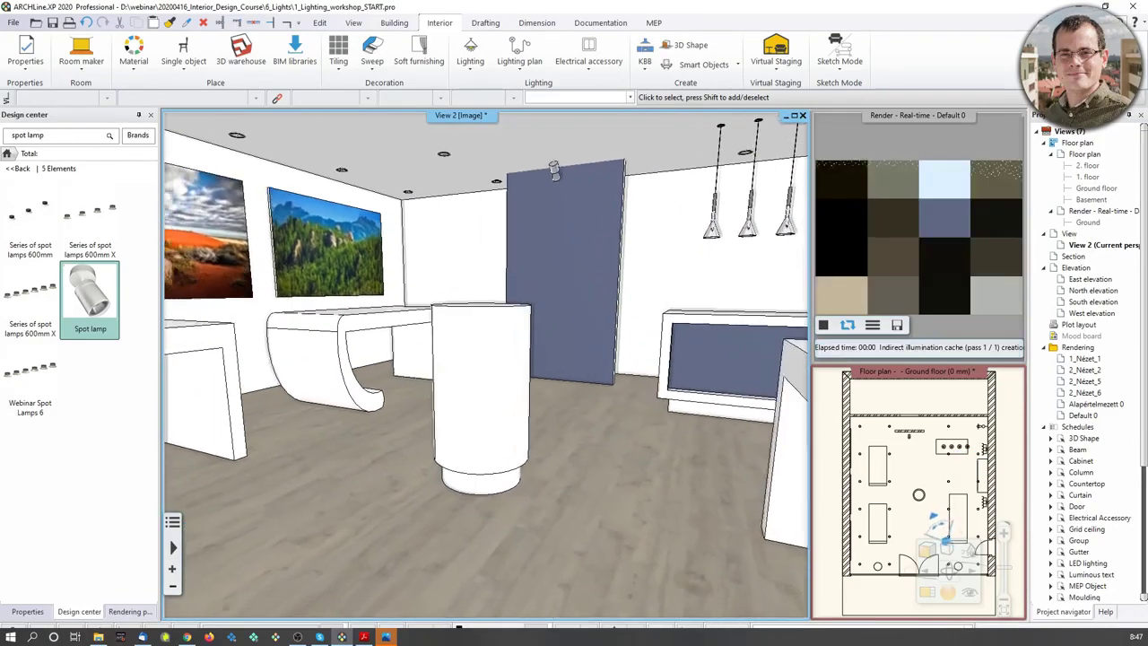
key(Up)
key(Up)
key(Up)
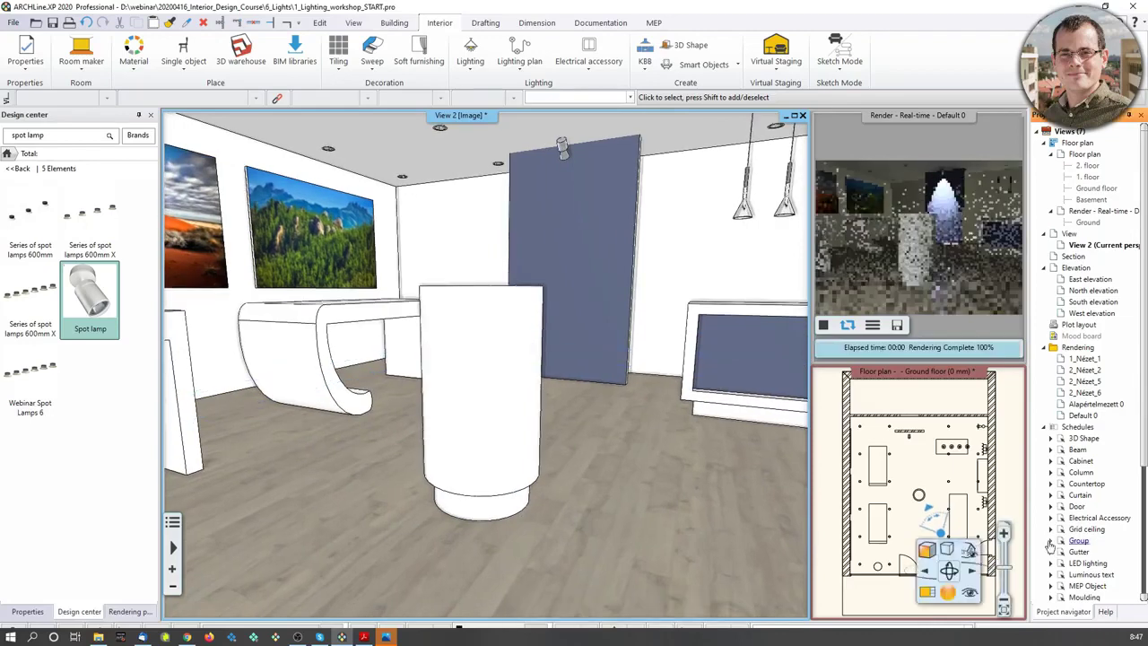
Start an LED light strip on the ground floor plan and trace half of the round pedestal's inner circle as a 250 mm radius arc
double_click(917, 371)
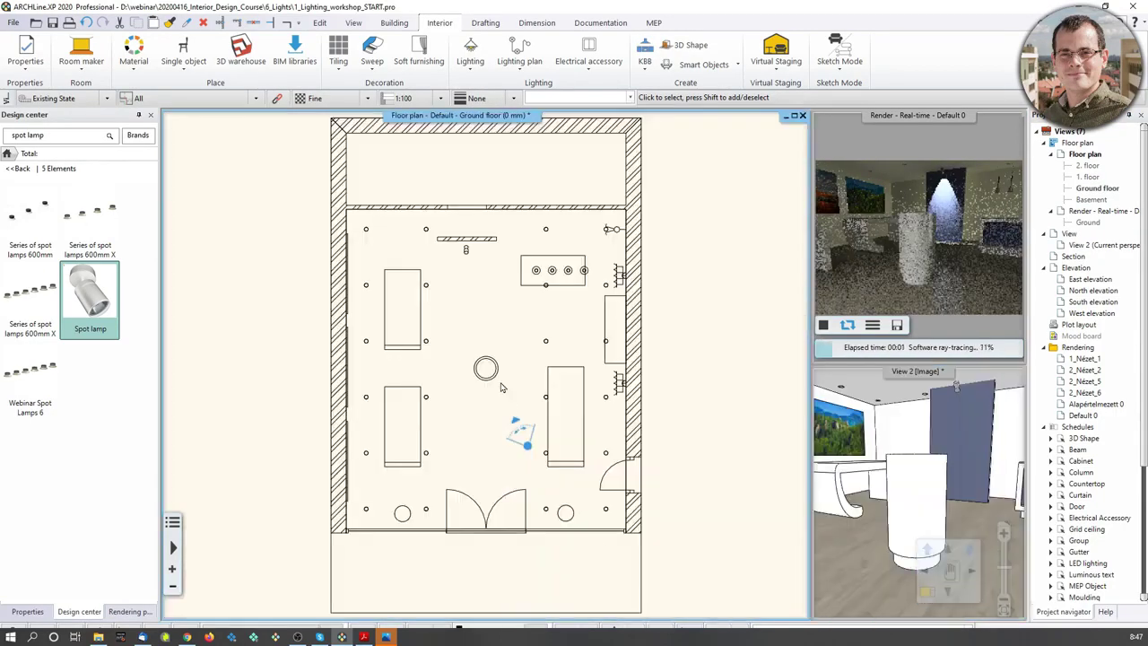
scroll(501, 387, up, 6)
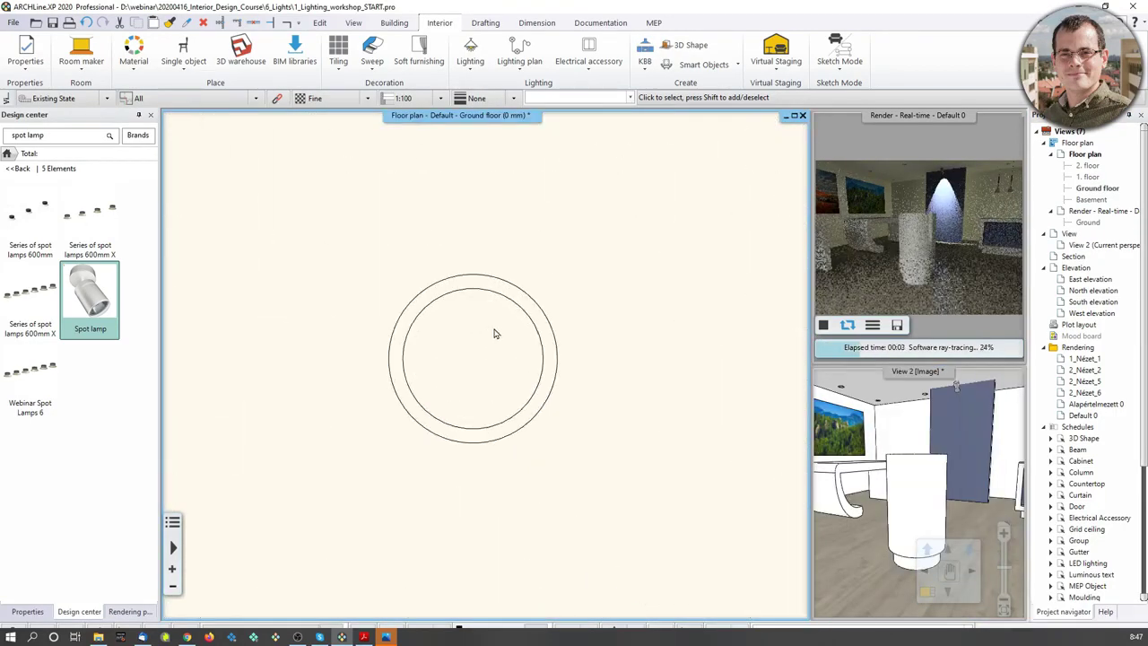
click(470, 52)
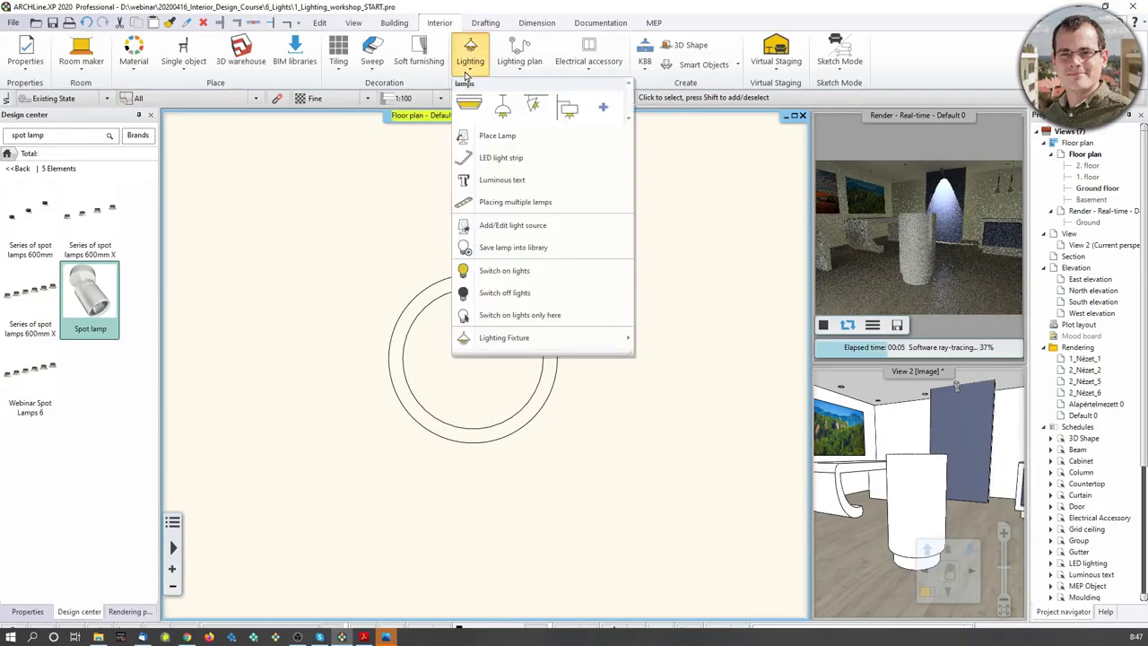
click(476, 158)
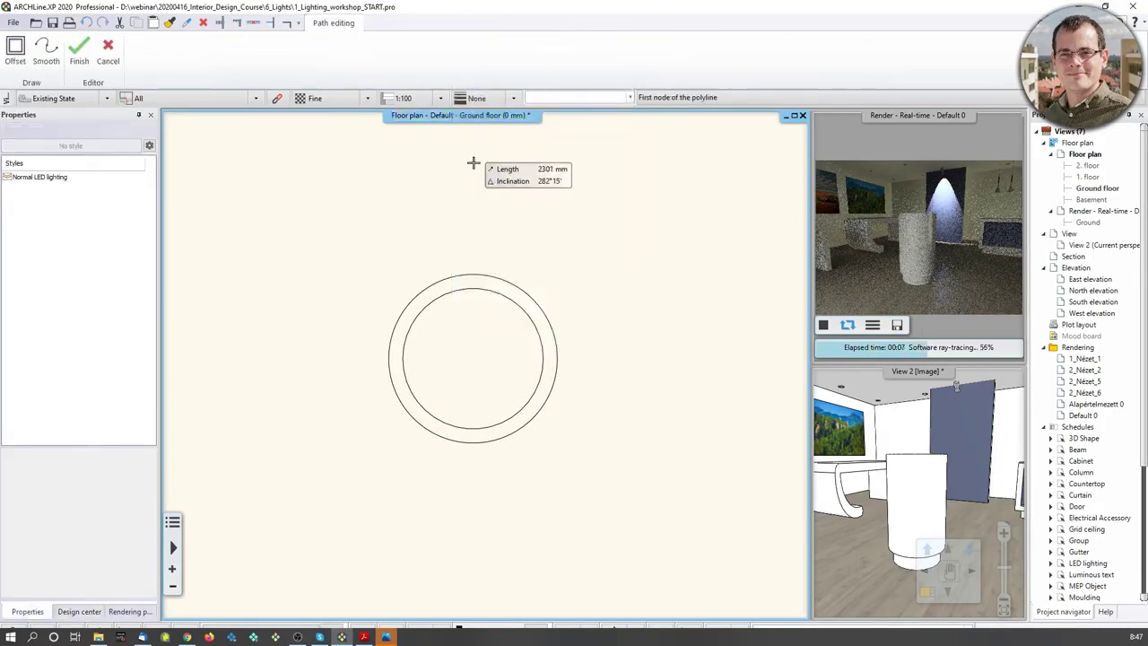
click(472, 288)
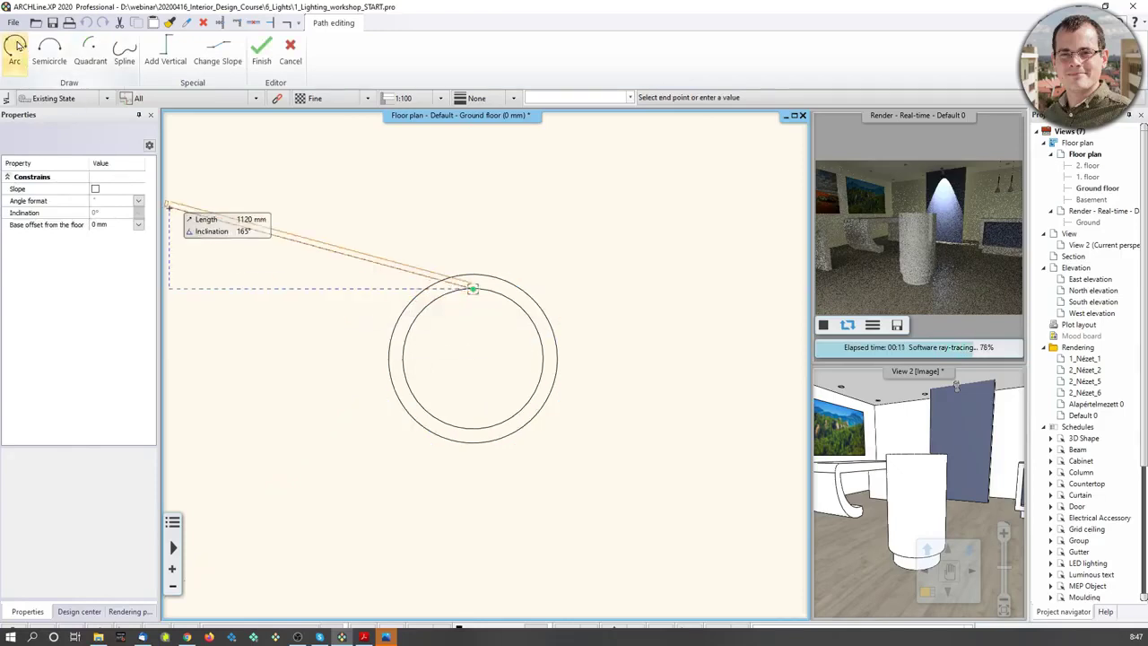
click(14, 50)
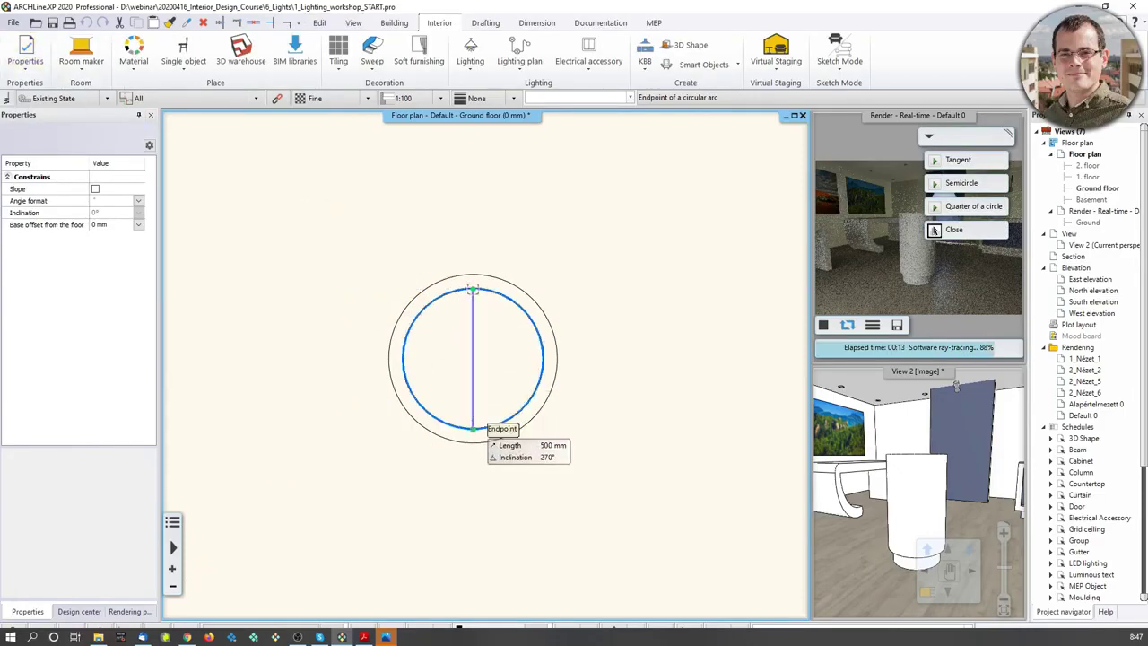
click(473, 427)
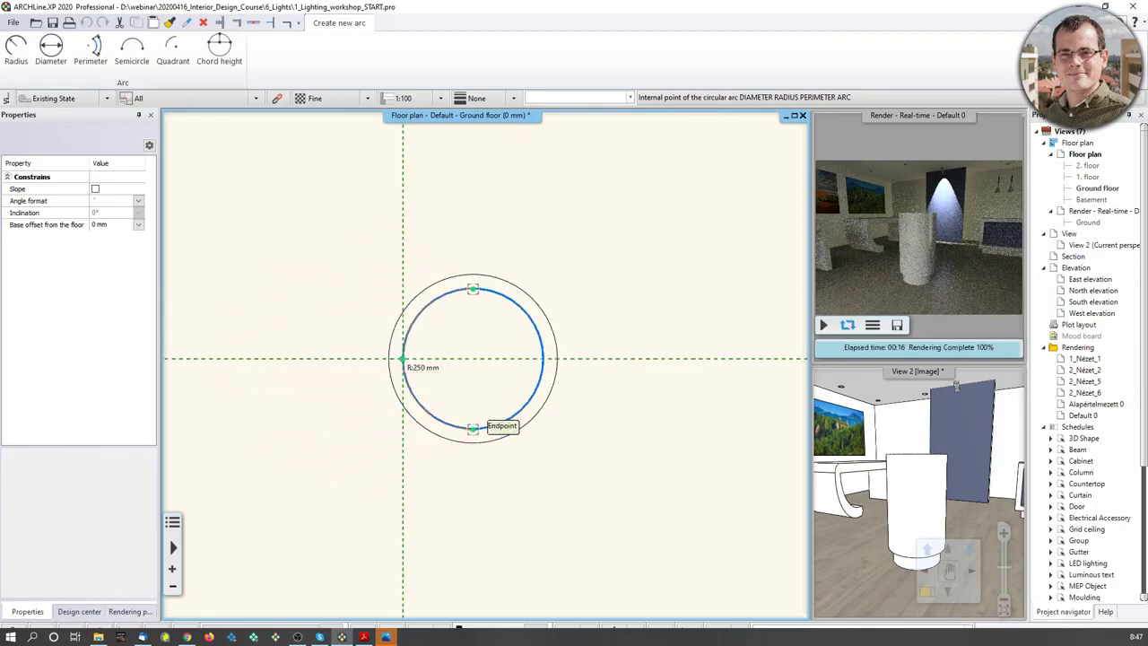
click(474, 429)
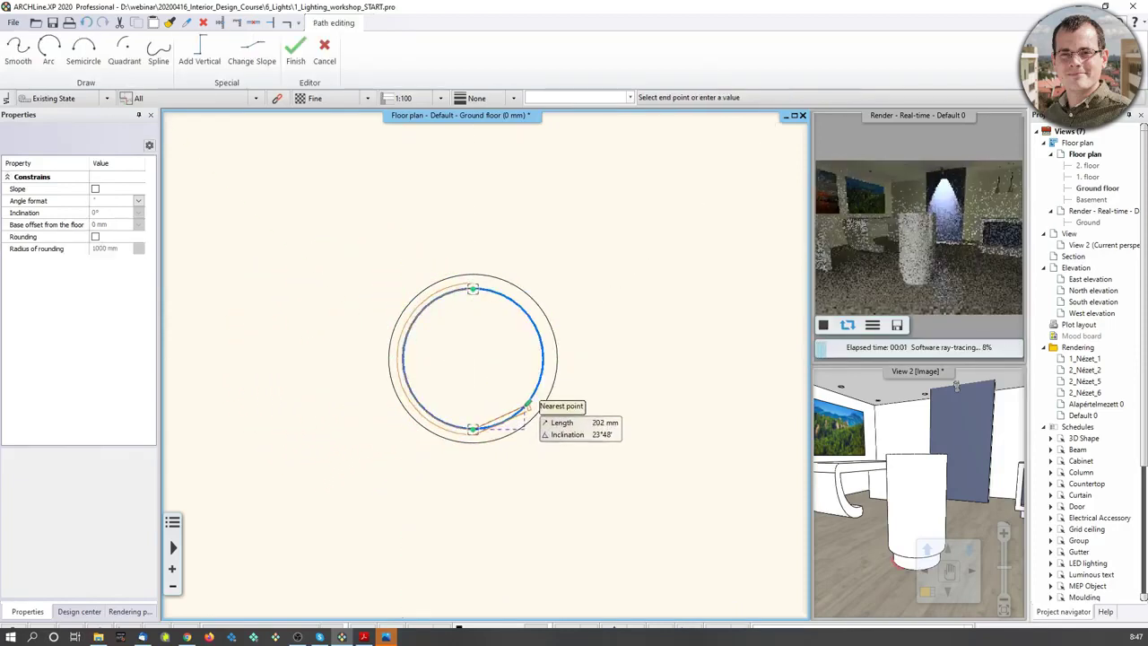
Close the LED strip path with a second arc along the other half of the inner circle and finish it
click(50, 55)
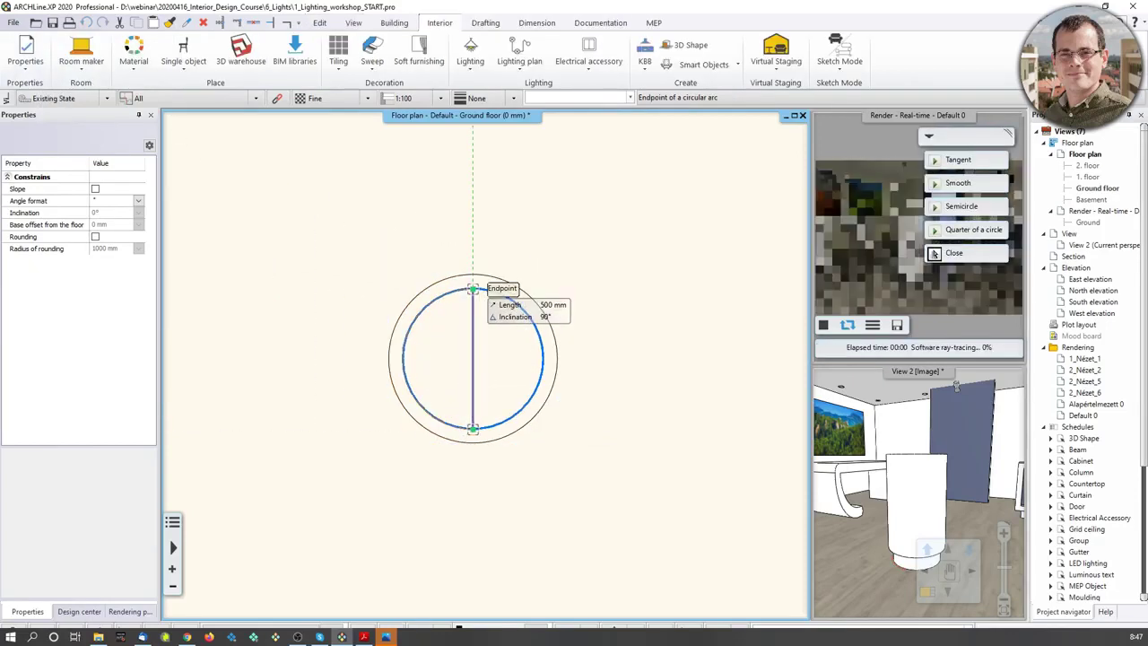
click(473, 289)
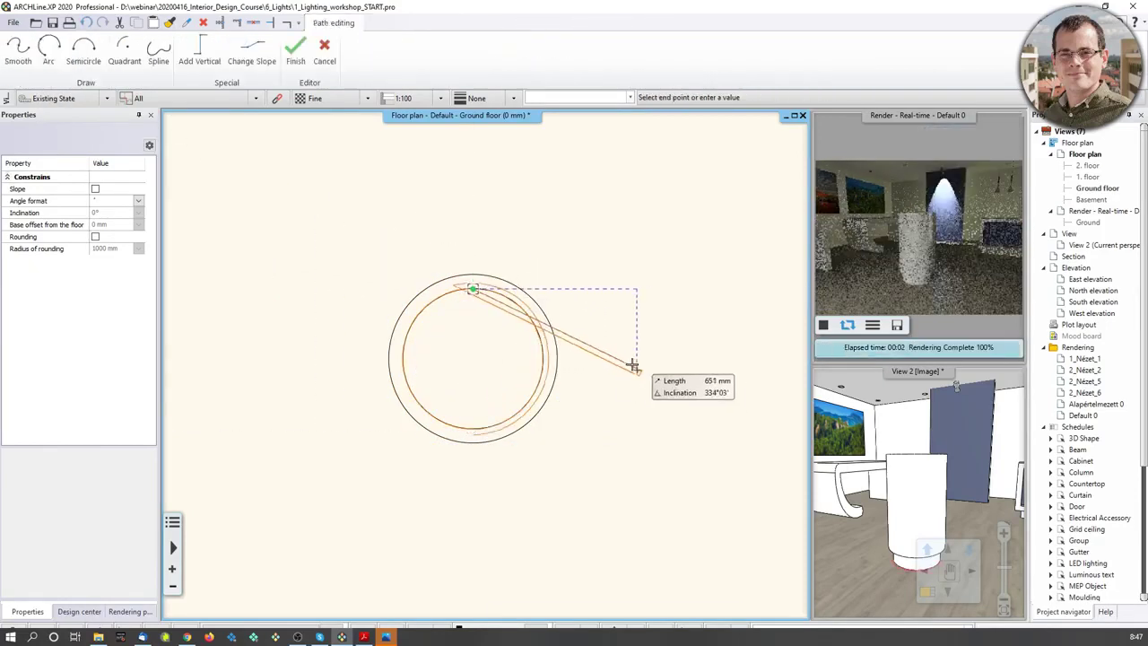
key(Return)
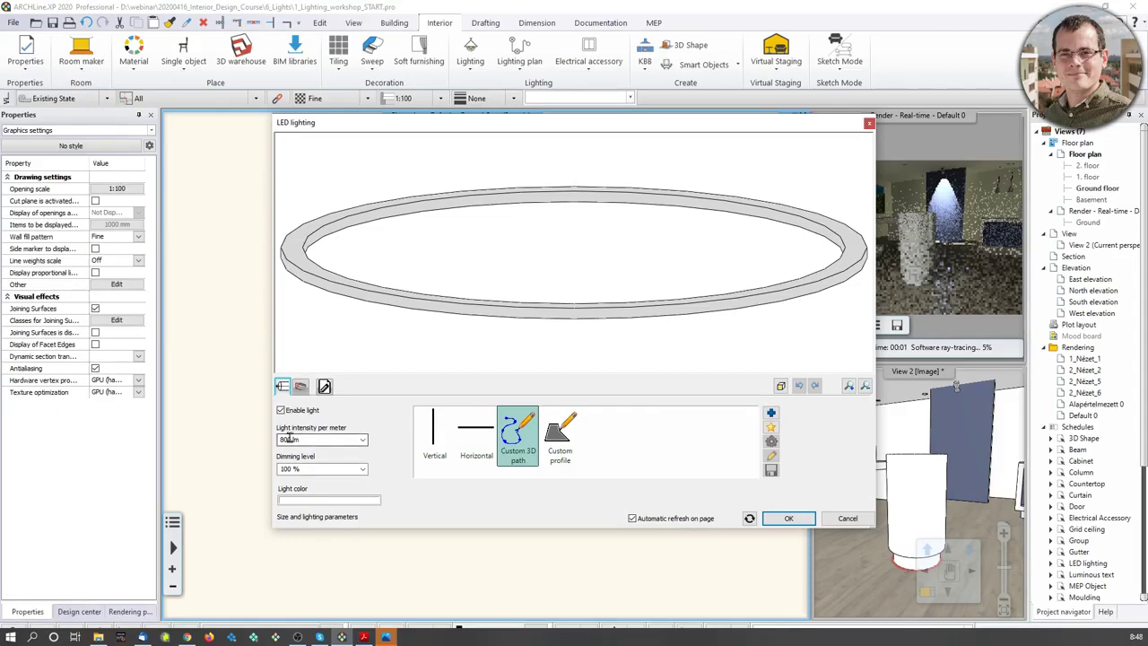
Set the LED strip's light color to orange
click(305, 501)
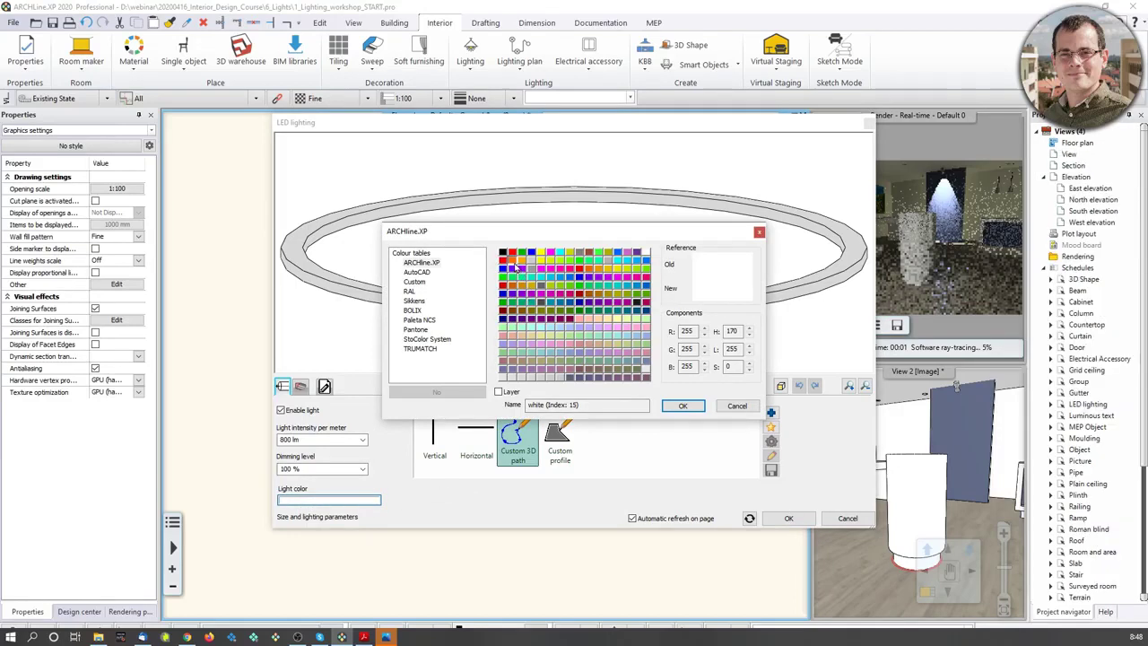
click(512, 262)
click(682, 406)
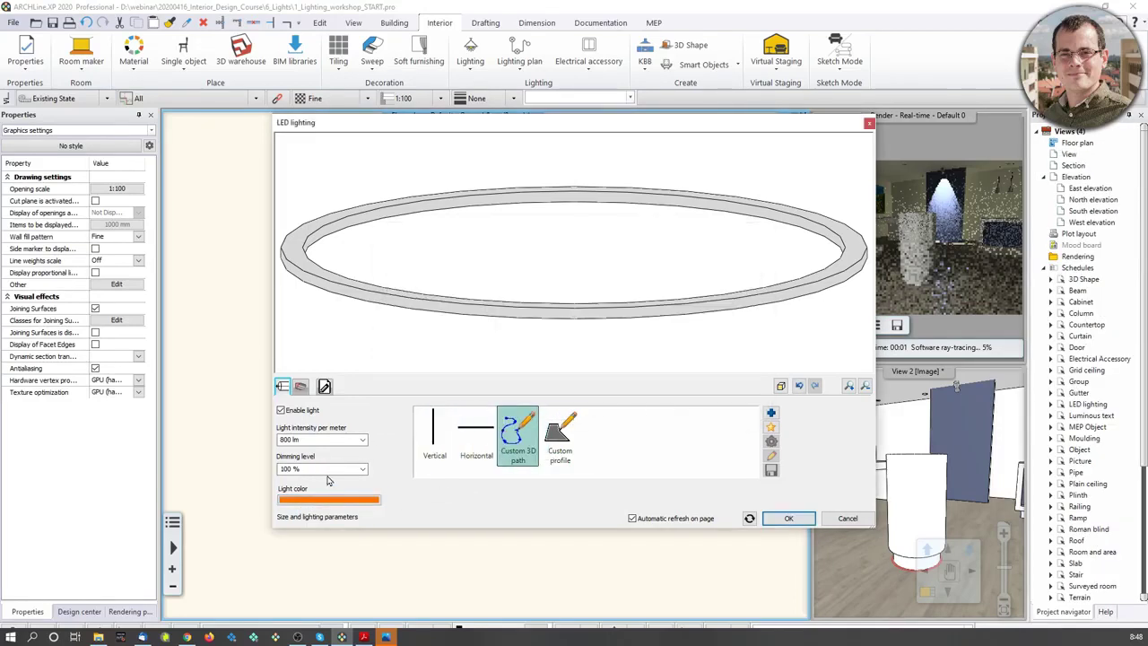
Assign the COPPER002 material to the LED strip's section profile and create the strip
click(305, 387)
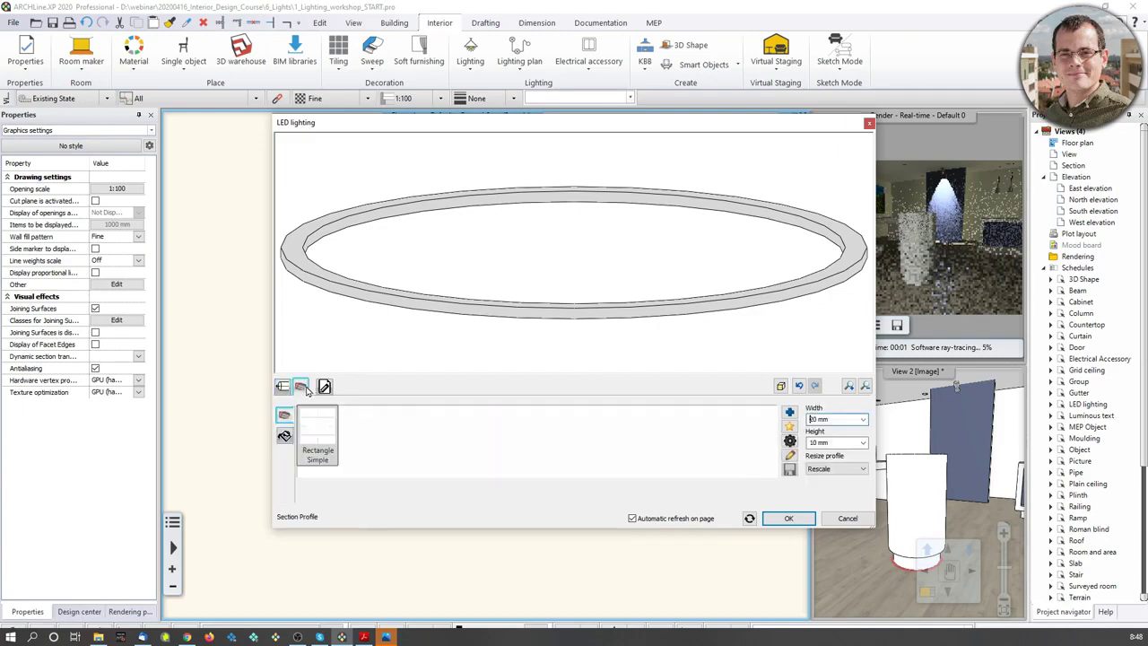
click(284, 436)
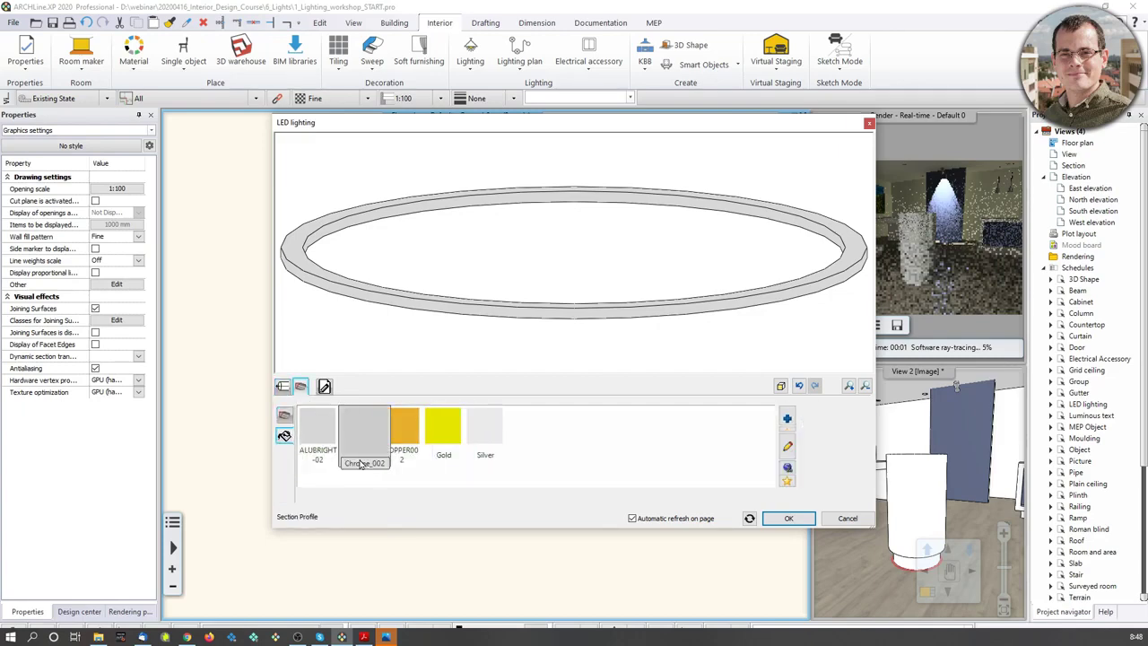
click(410, 433)
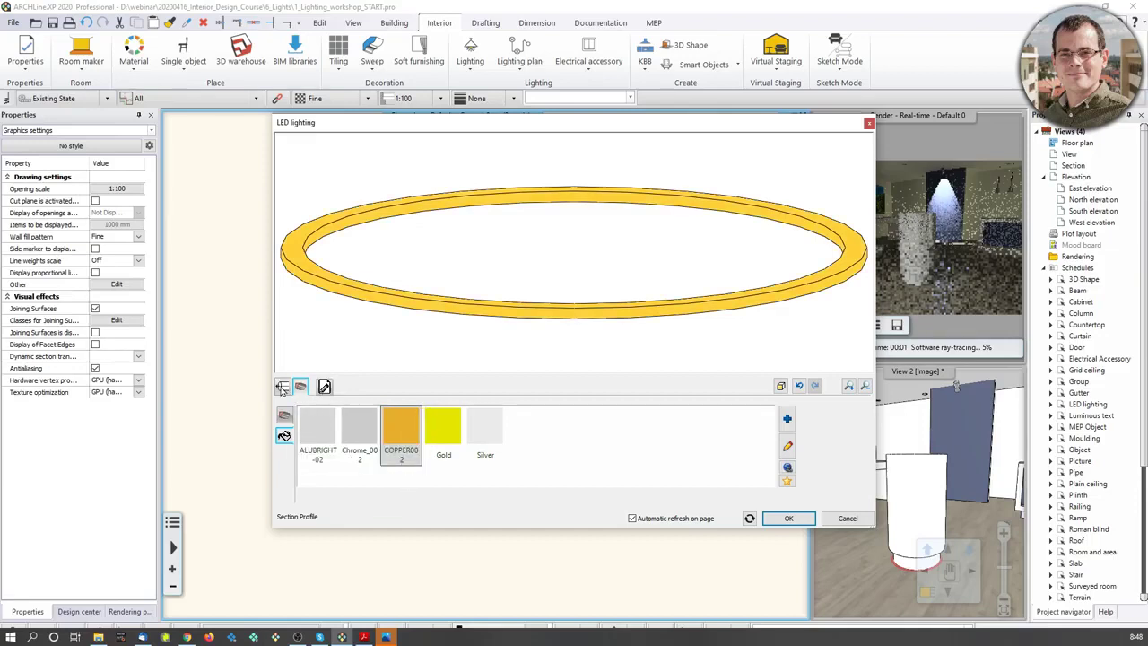
click(789, 519)
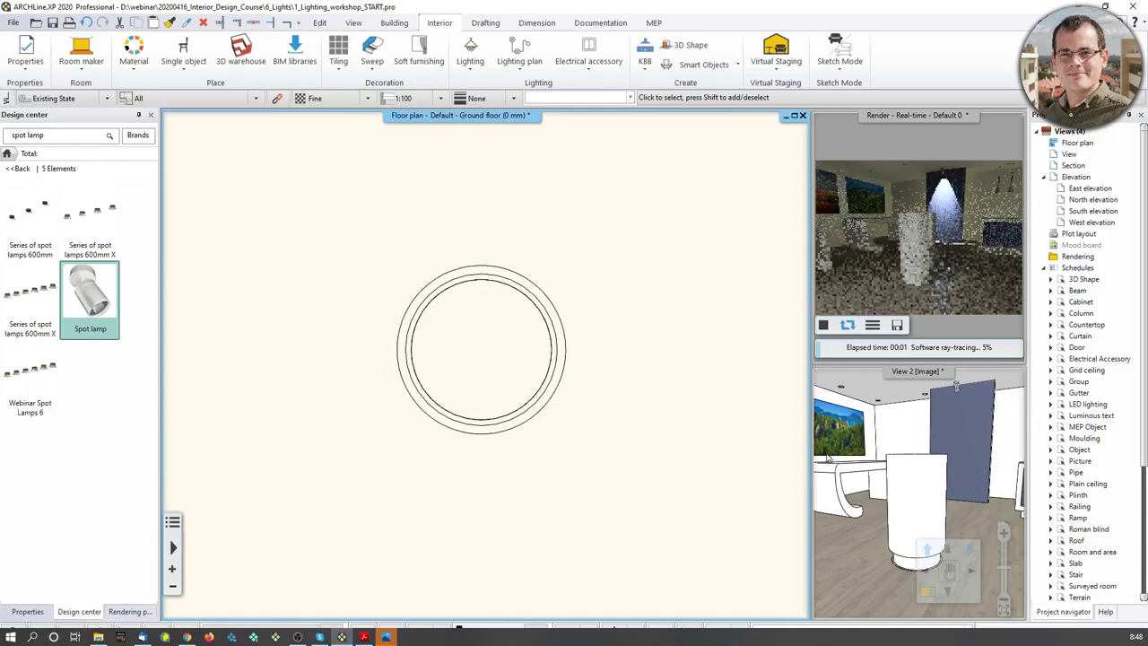
Select the LED strip around the pedestal's foot in the 3D view and set its base elevation to 130 mm
click(904, 444)
scroll(871, 544, up, 5)
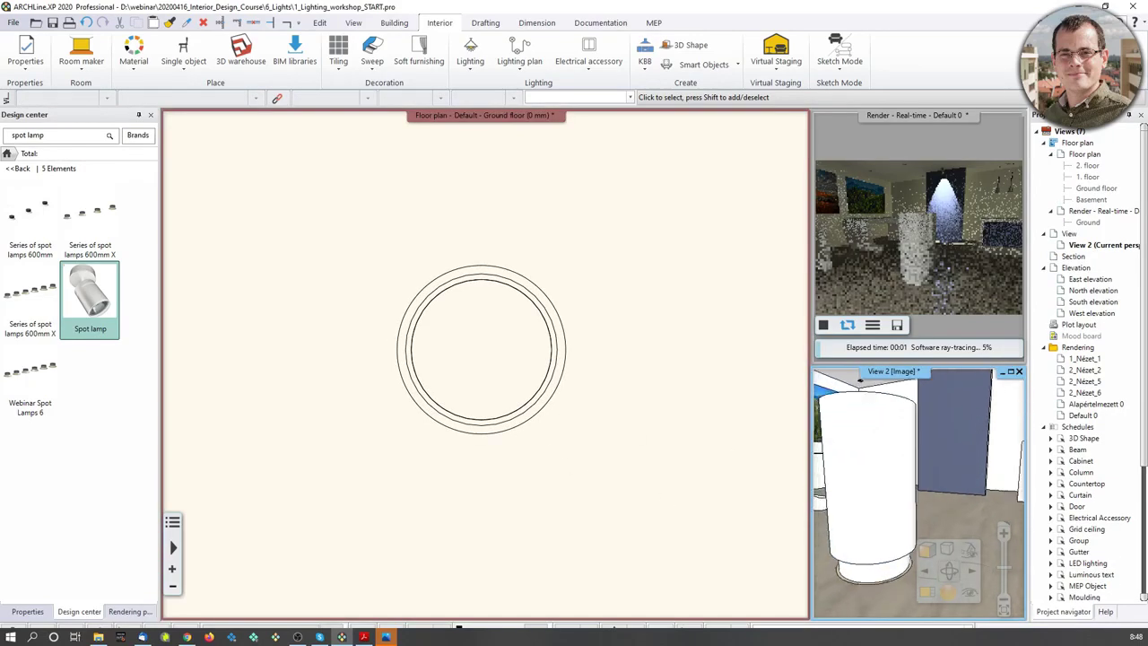
scroll(882, 548, up, 5)
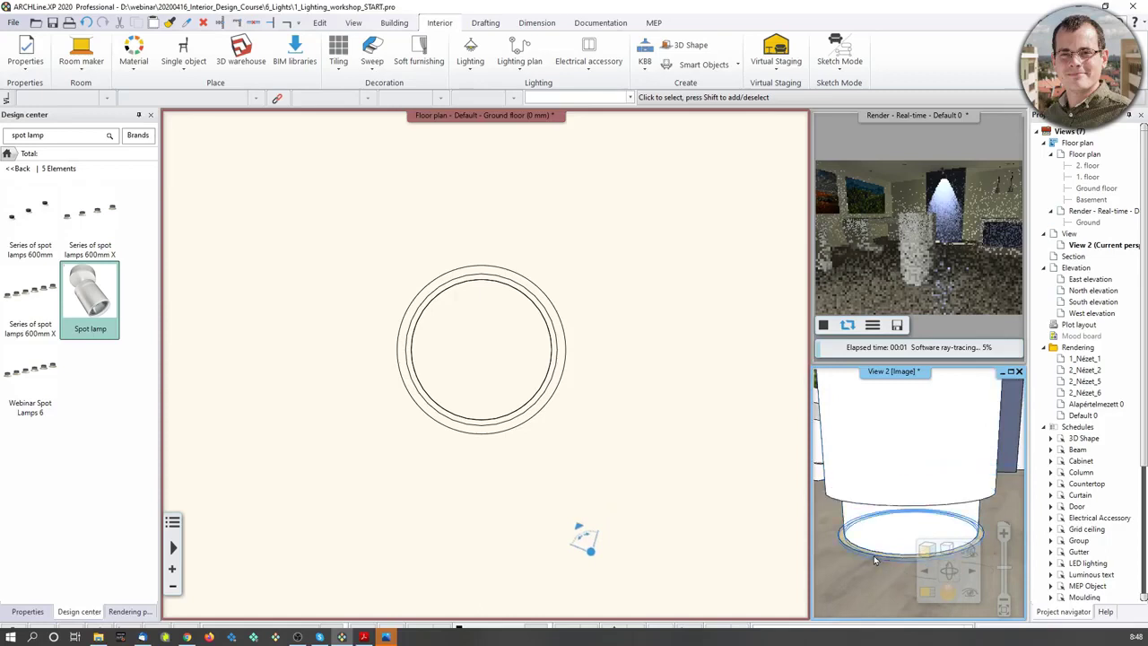
click(878, 559)
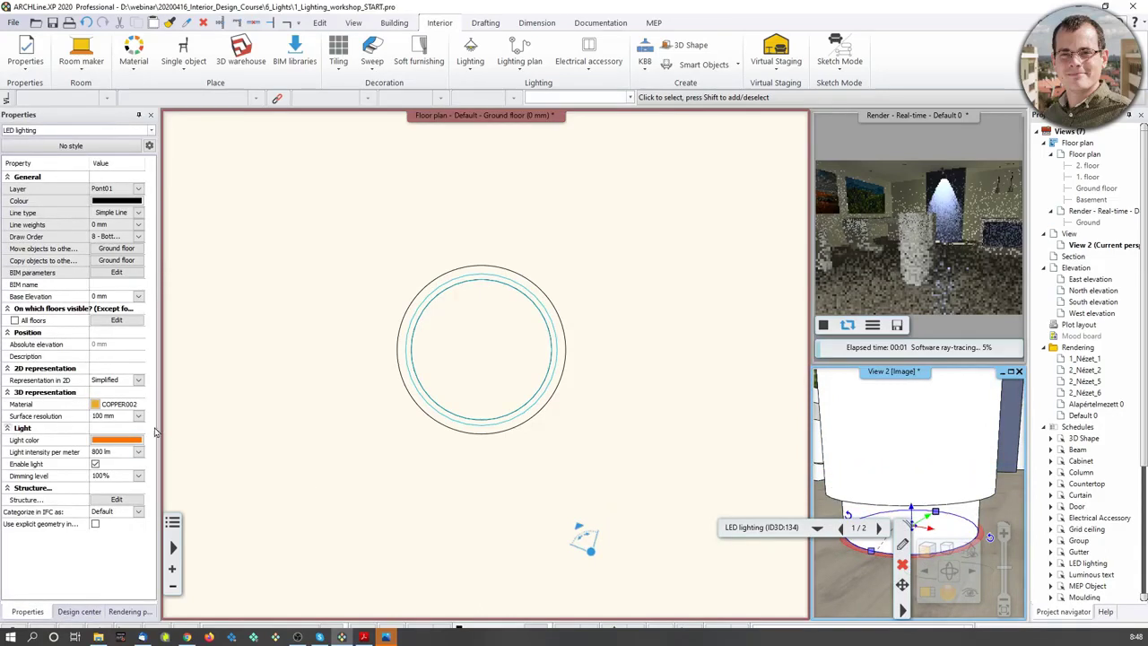
click(113, 296)
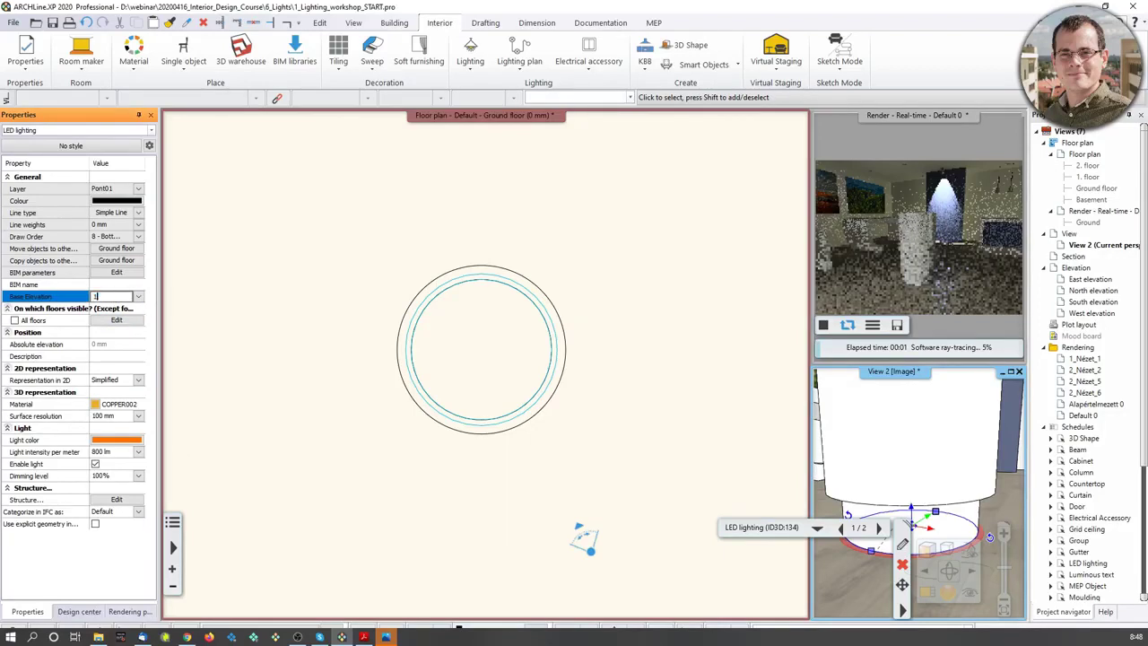
key(Return)
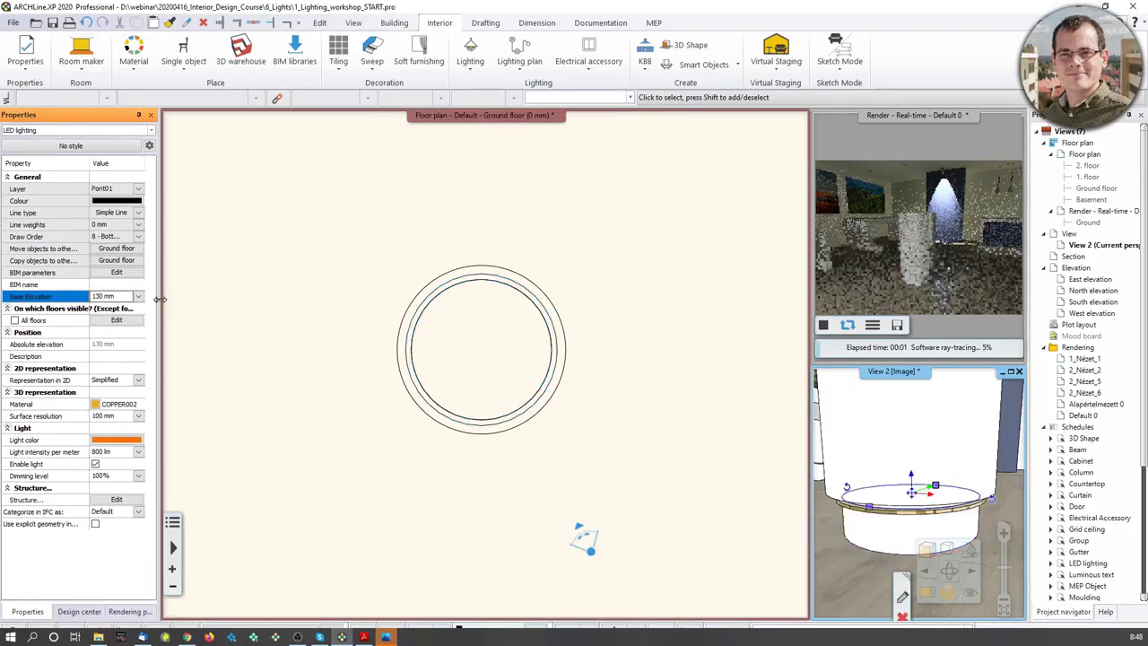
Rerun the real-time render and view the LED strip's glow under the pedestal up close and from farther back
click(823, 326)
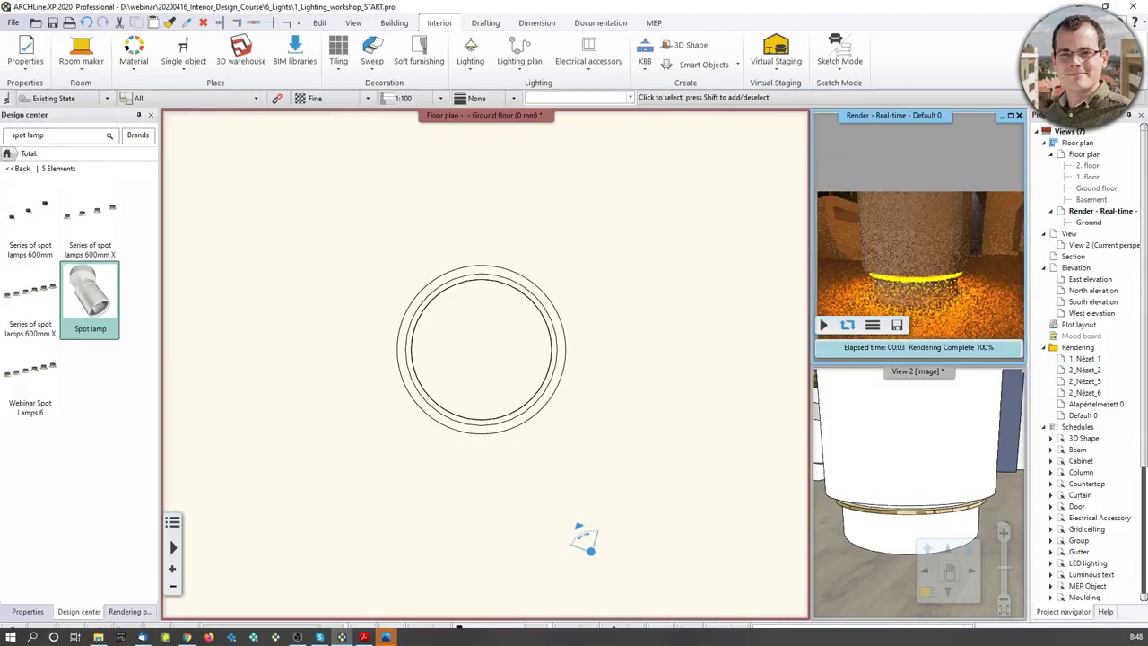
click(902, 442)
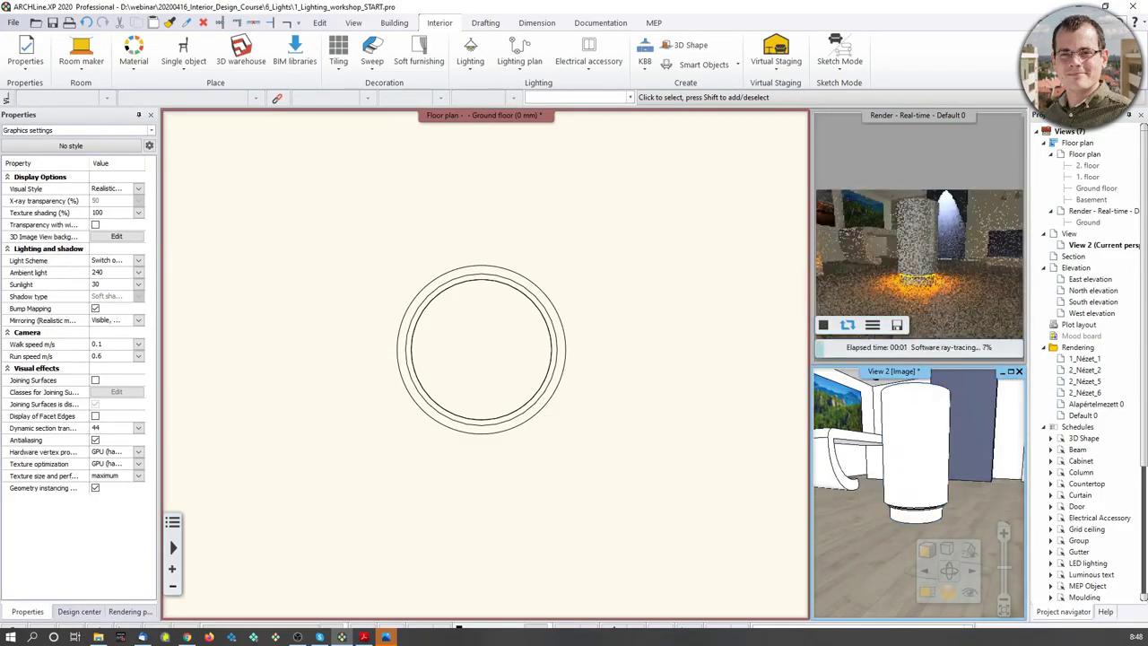
middle_drag(901, 452, 903, 468)
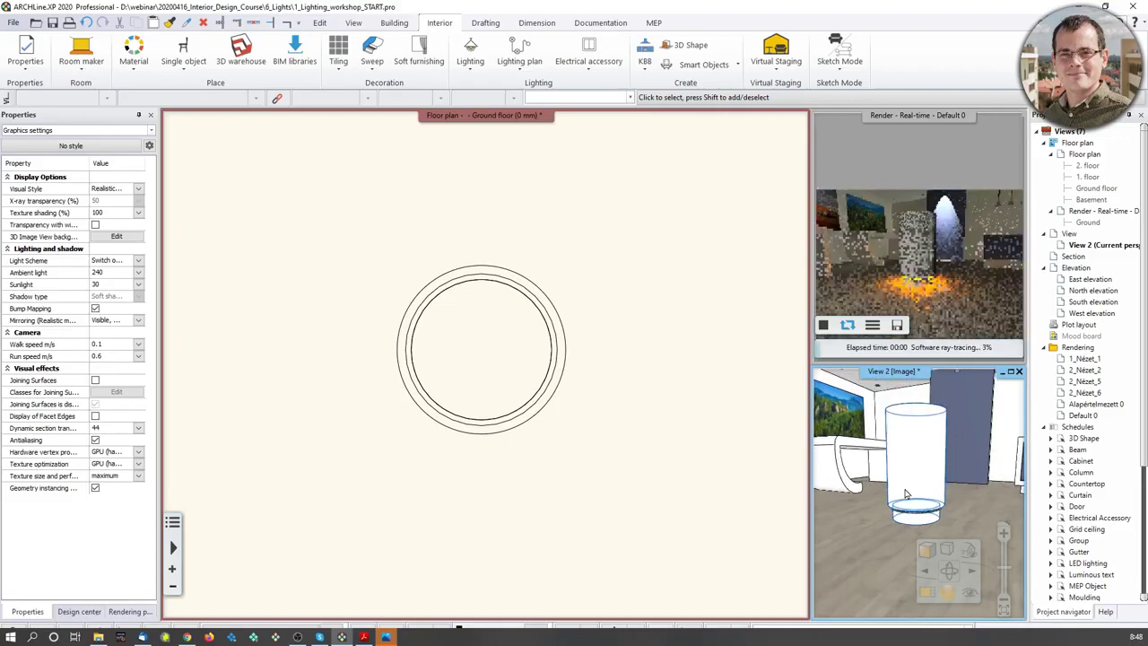
Set the light color of the LED strip around the pedestal's foot to light grey (RGB 222, 222, 222)
click(519, 417)
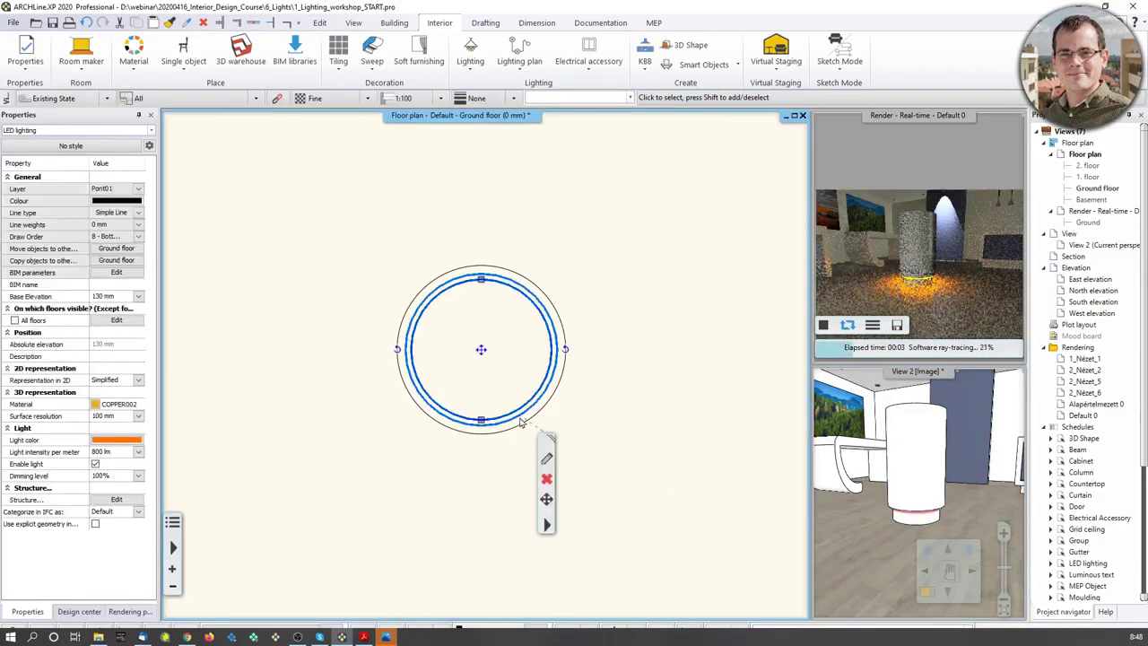
click(119, 443)
click(118, 441)
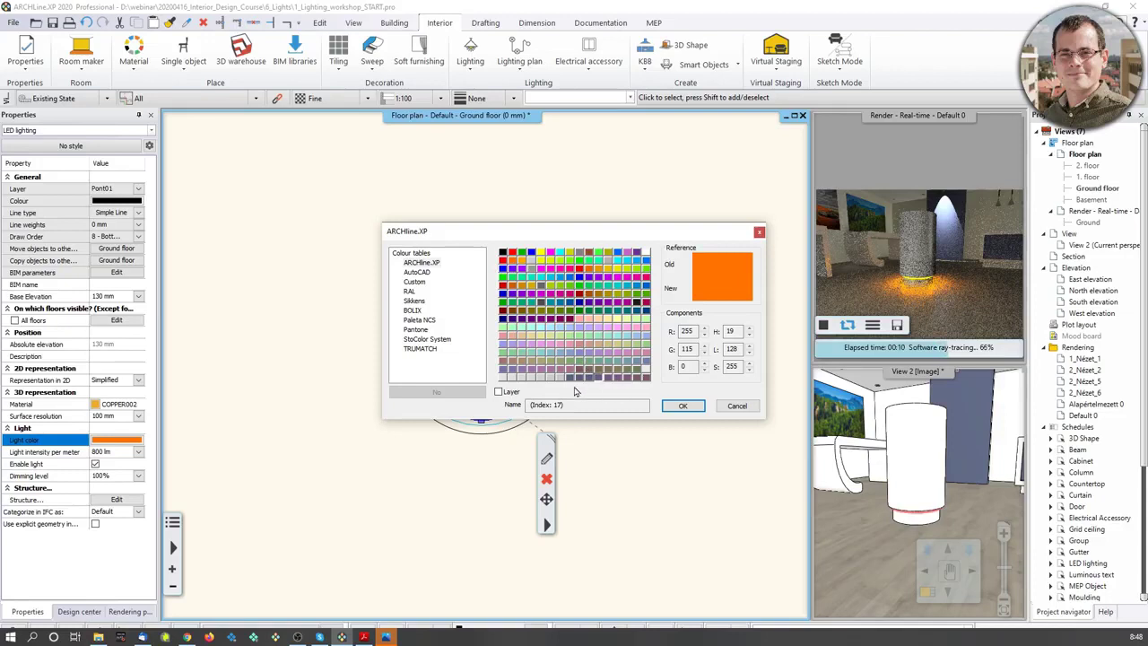
click(513, 377)
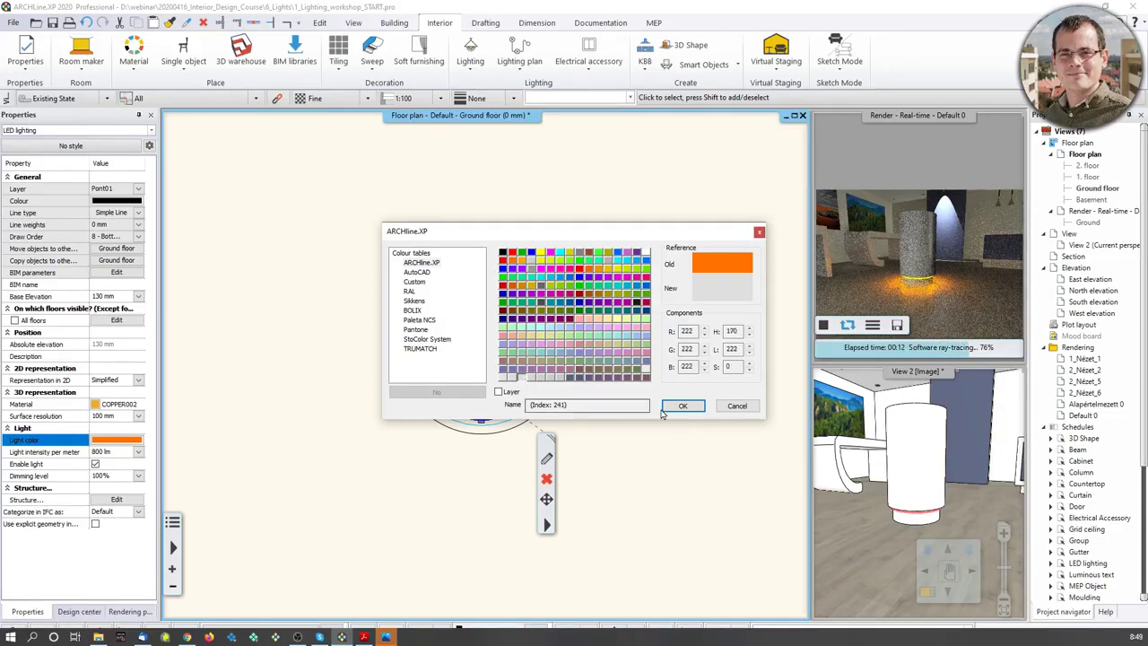
click(683, 406)
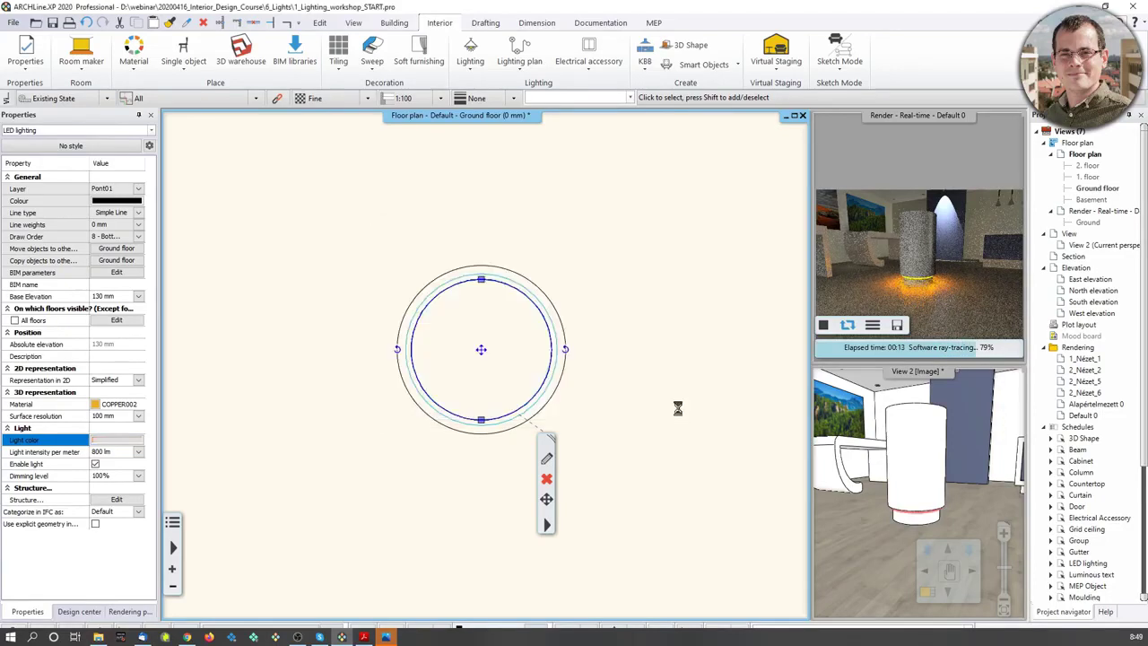
Bring the 3D view outside to face the shop entrance, enlarge it, and start a luminous text reading "eDesign"
click(915, 495)
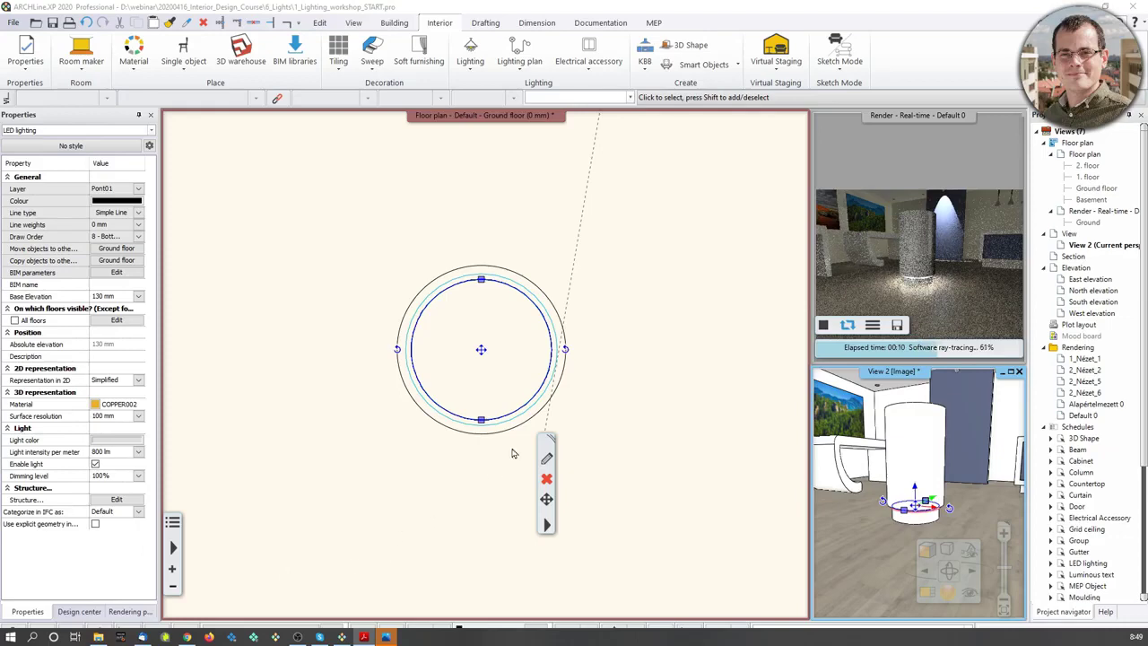
scroll(514, 411, down, 5)
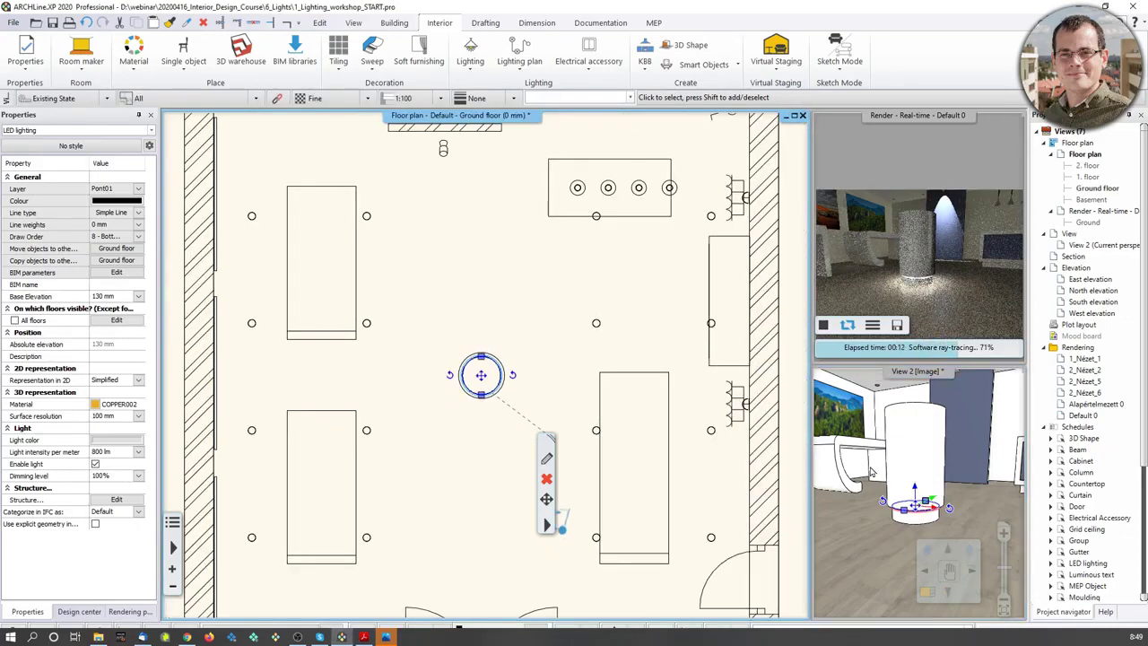
scroll(871, 471, down, 3)
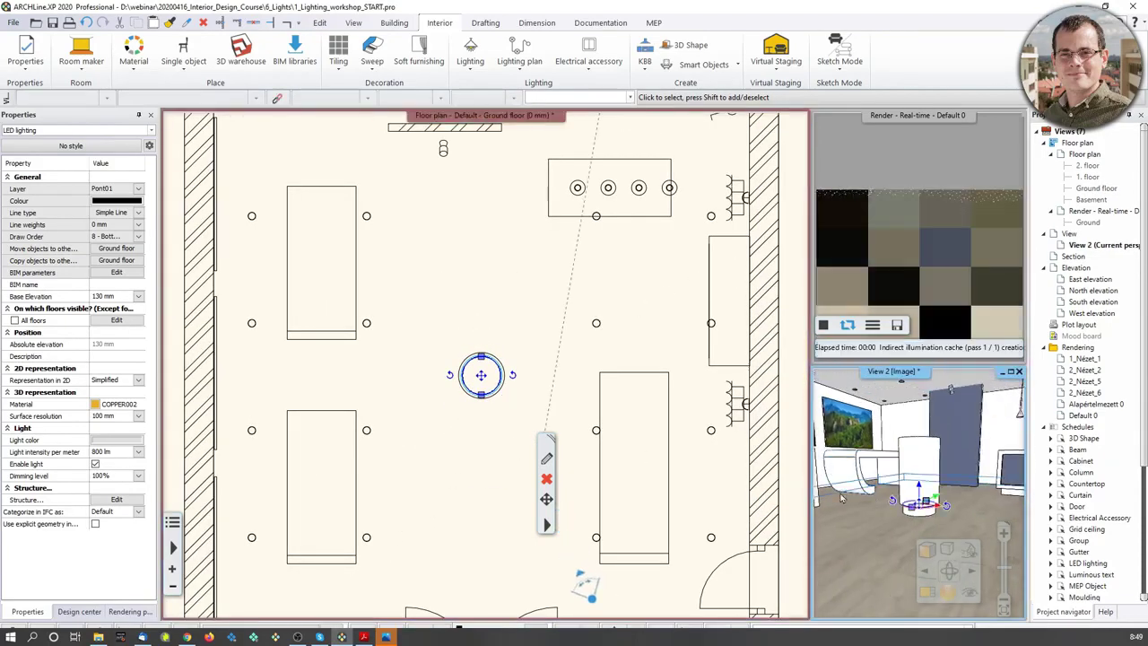
scroll(841, 498, down, 3)
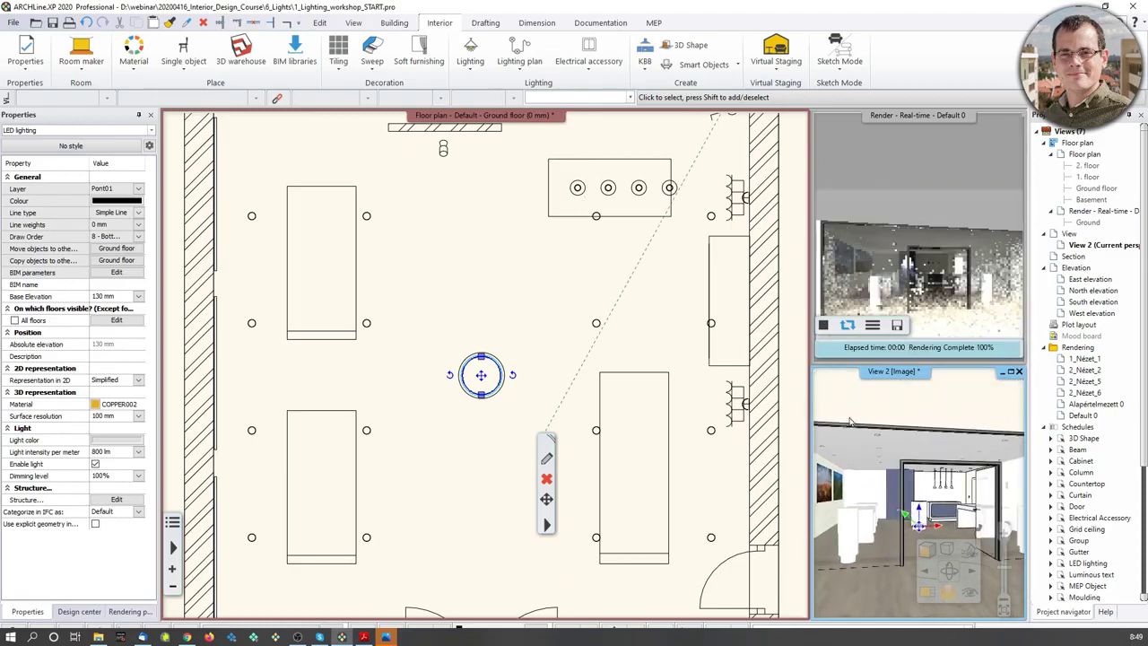
click(927, 591)
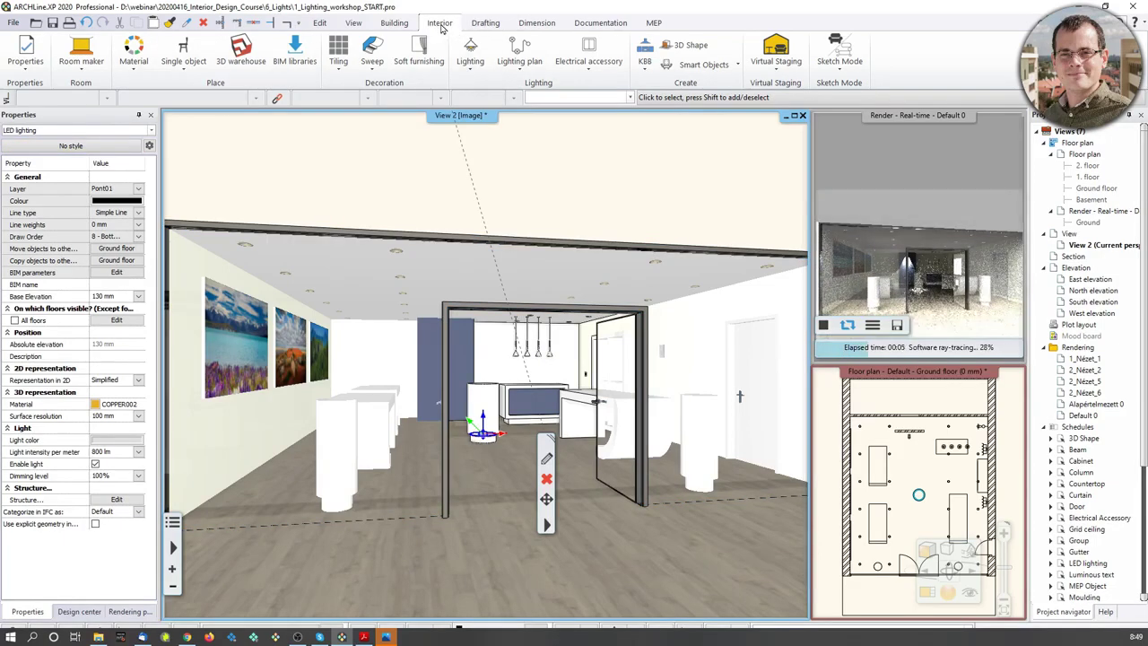
click(472, 65)
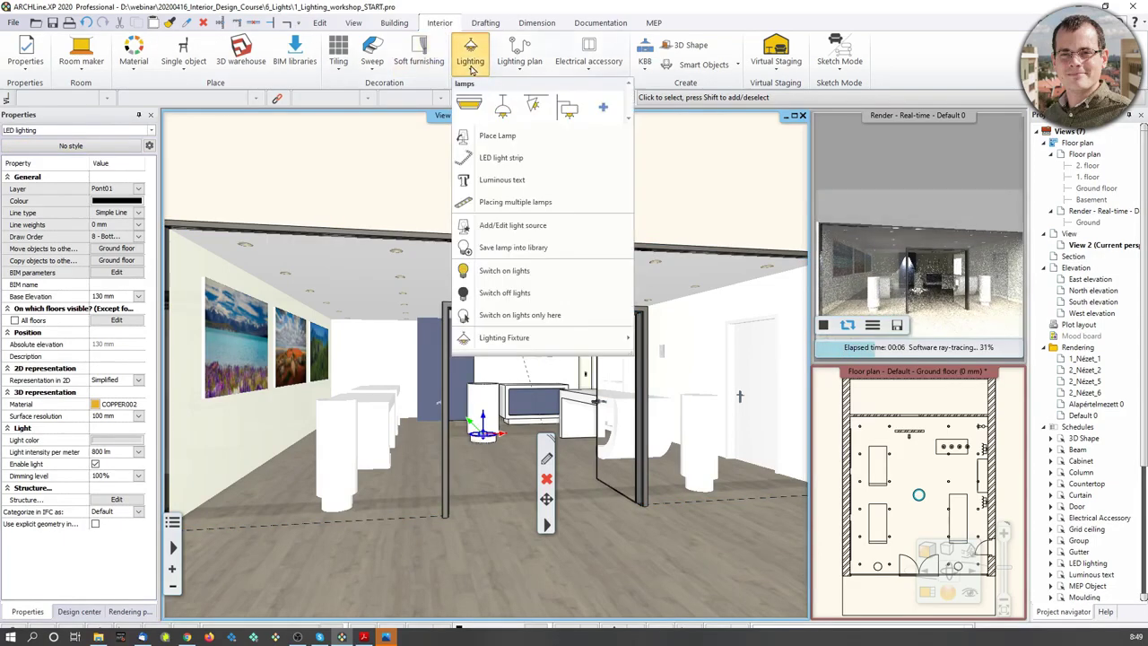
click(481, 183)
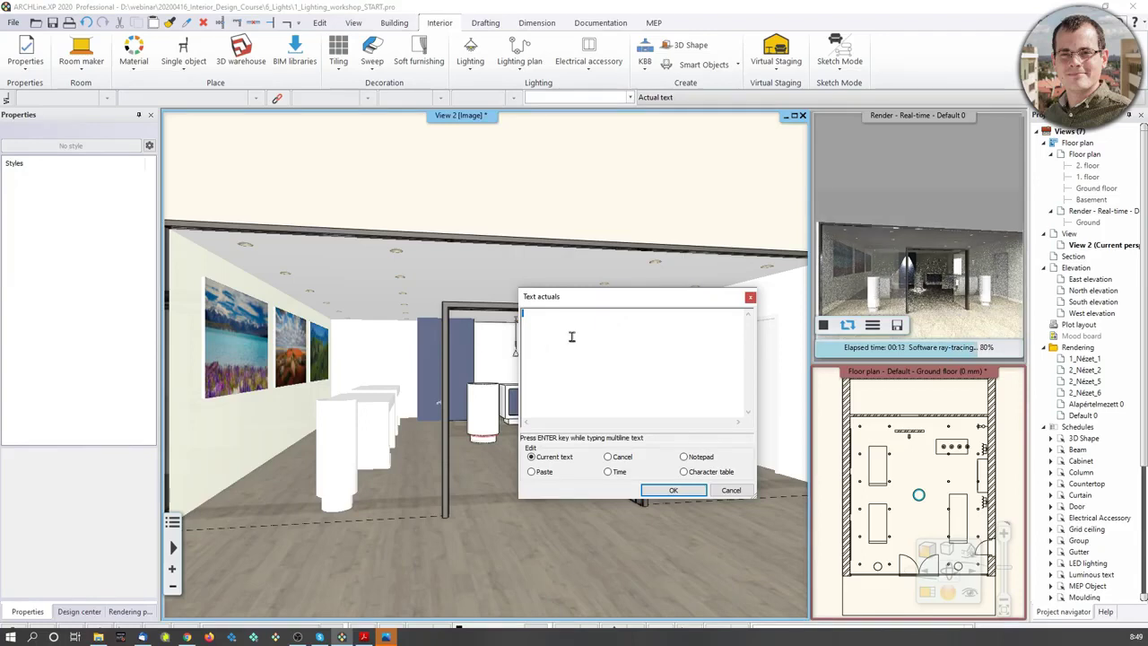
text(eDesign)
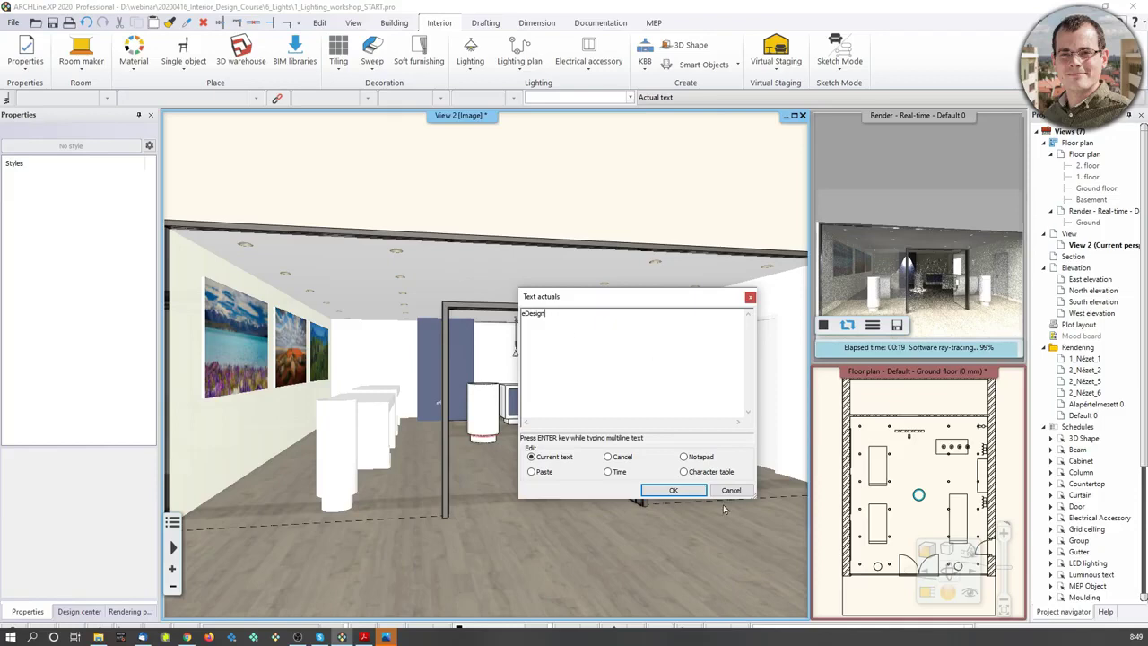
click(673, 489)
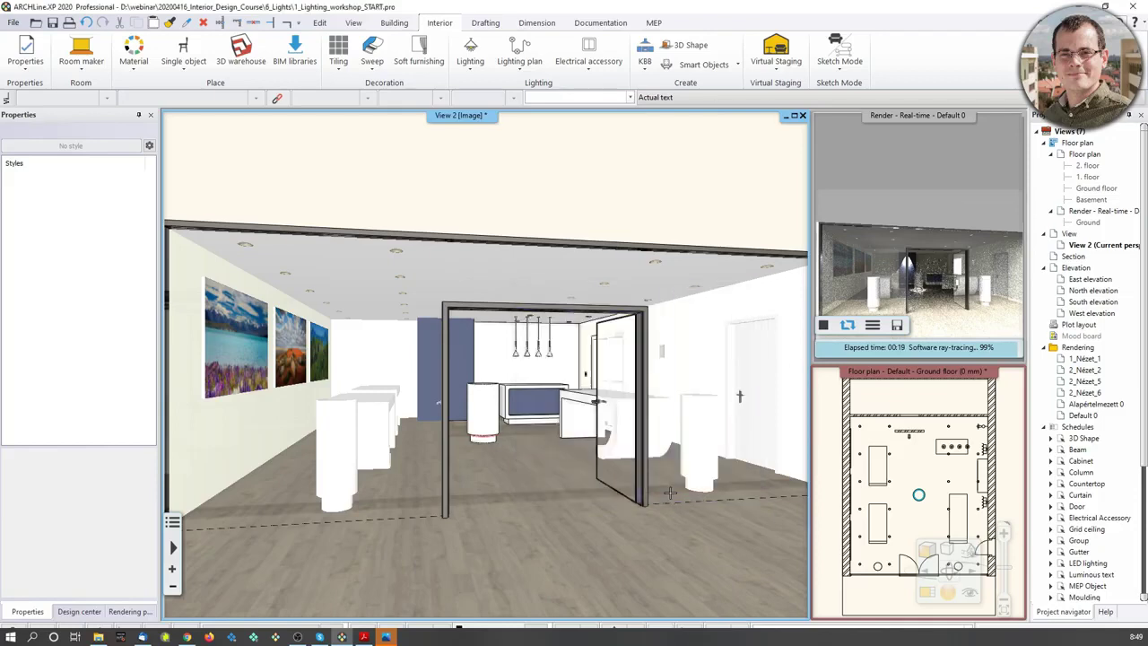
Place the luminous text on the glass shopfront above the entrance door at a rotation of 0°
click(499, 270)
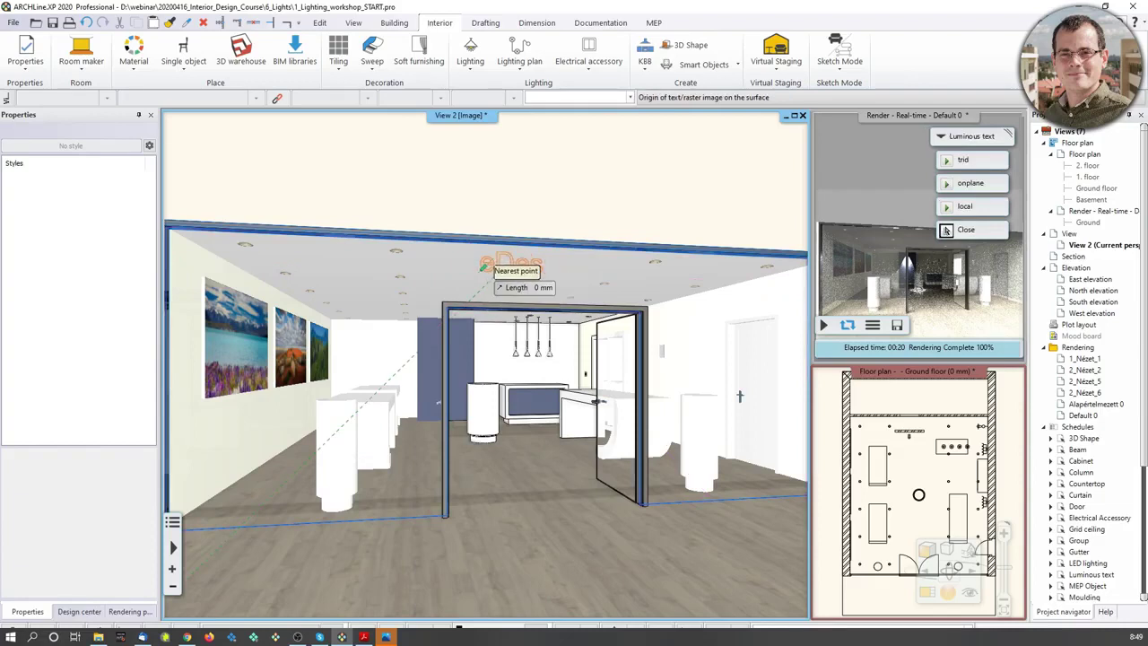
click(491, 278)
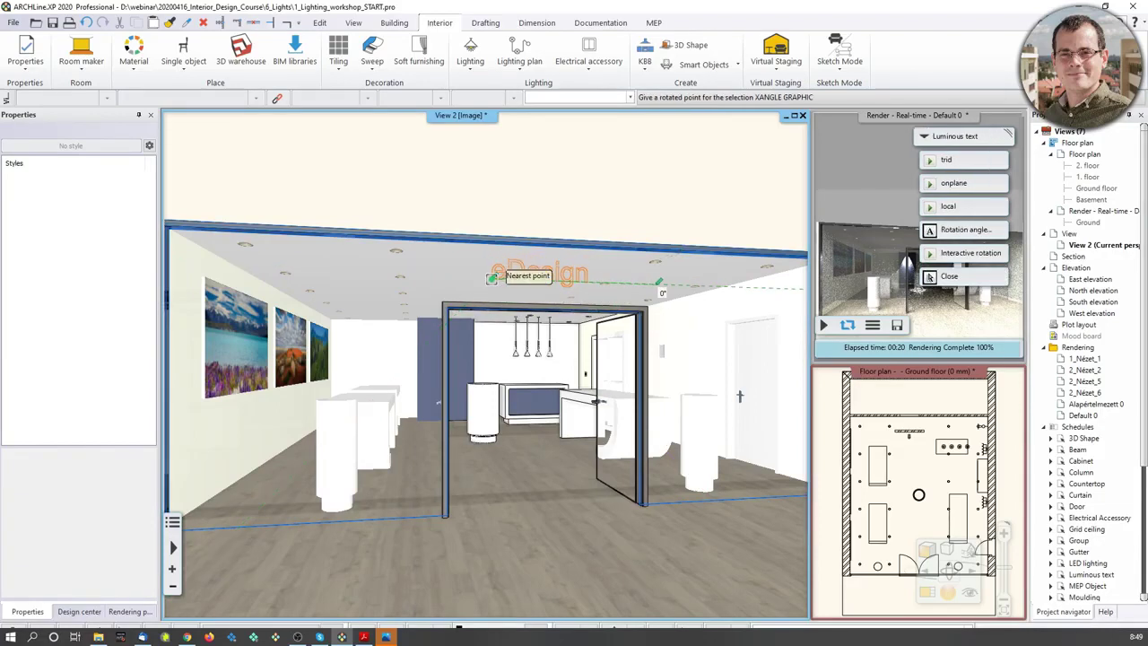
click(659, 283)
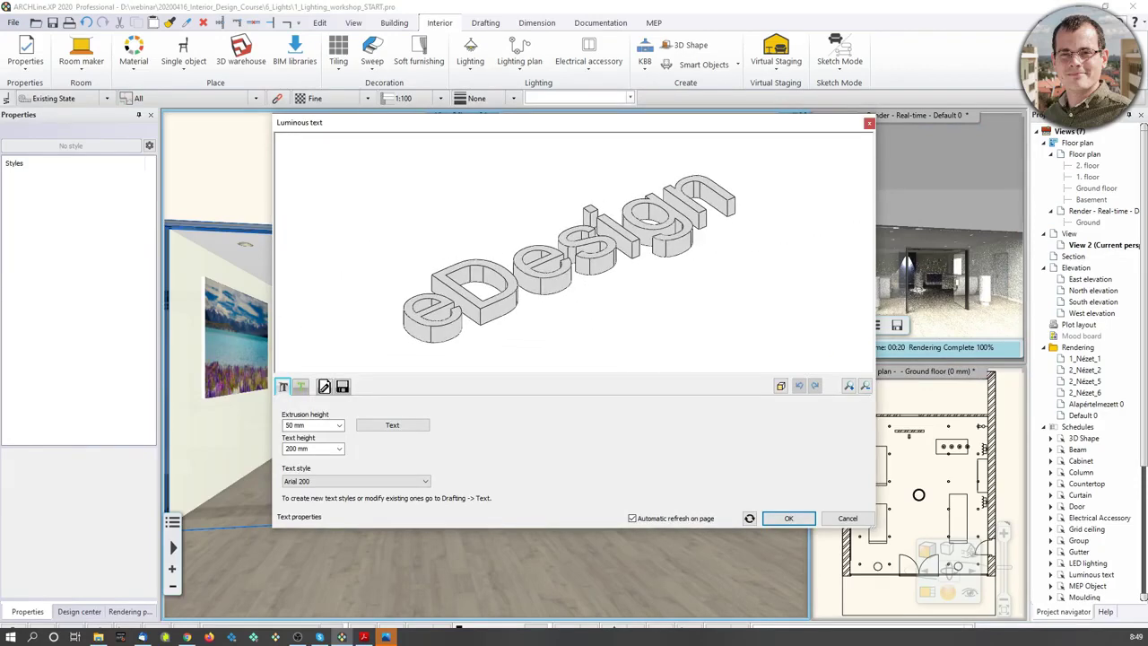
Set the luminous text's height to 400 mm and look through the available text styles
double_click(306, 448)
text(400)
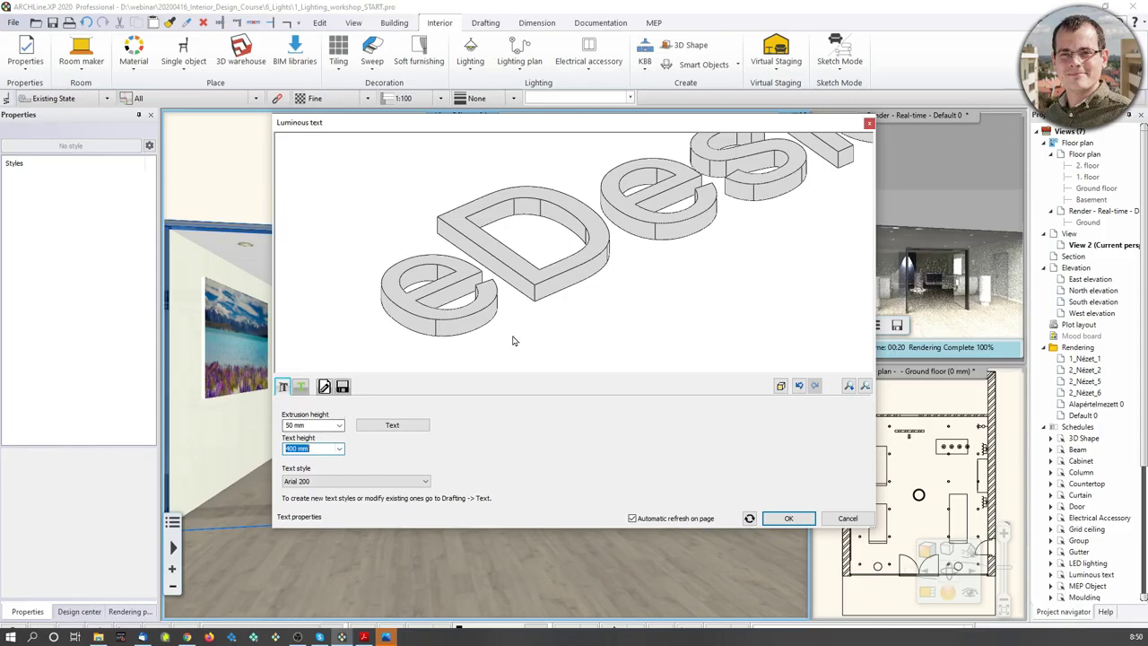
scroll(602, 260, down, 3)
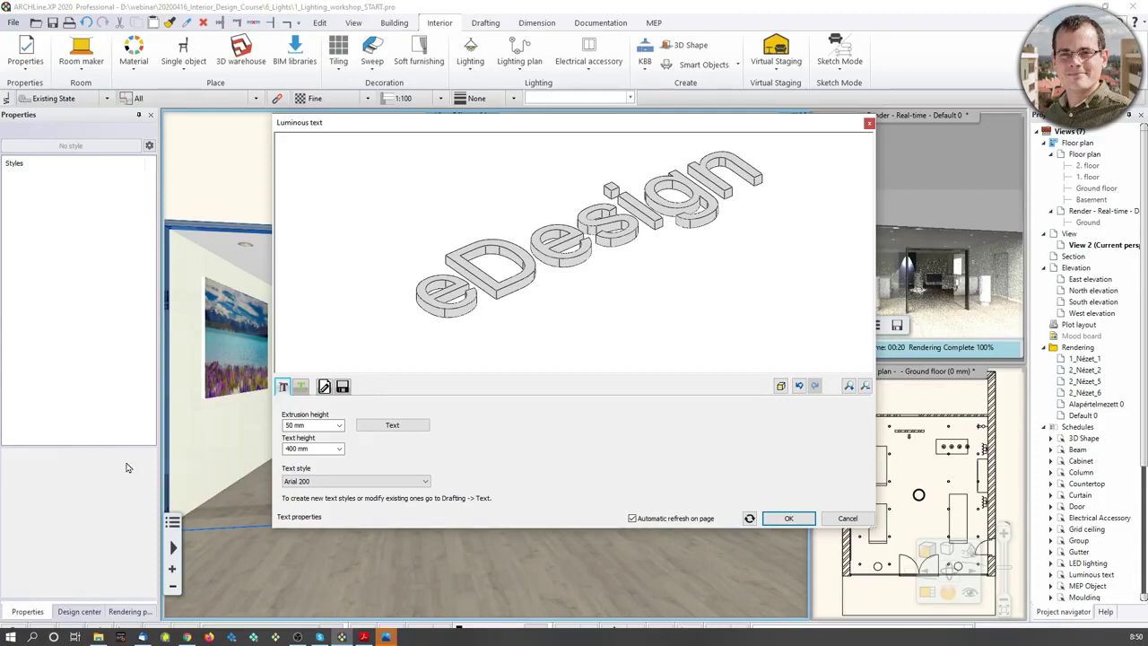
click(359, 482)
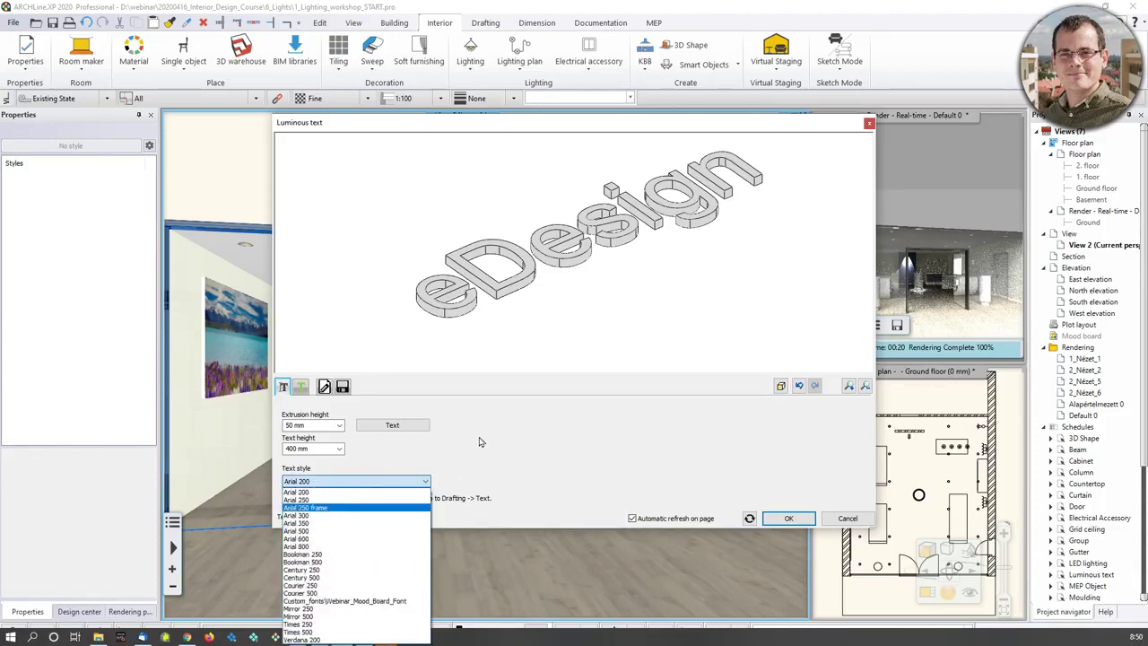
click(542, 455)
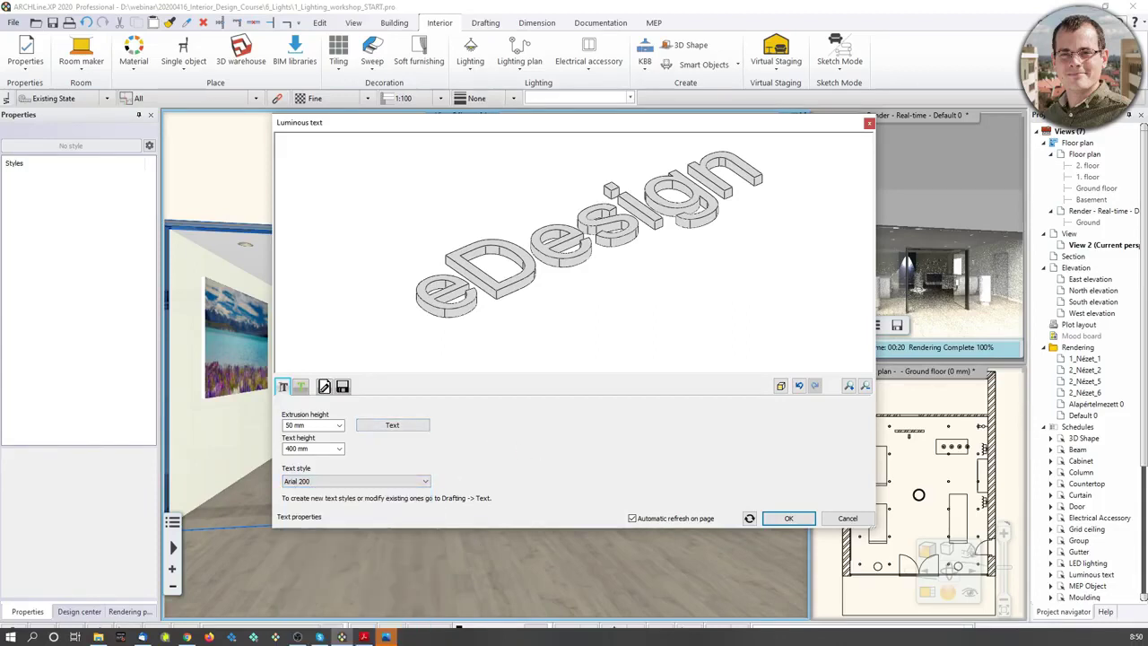
Enable the luminous text's lighting on the front only and assign it the pink material
click(302, 386)
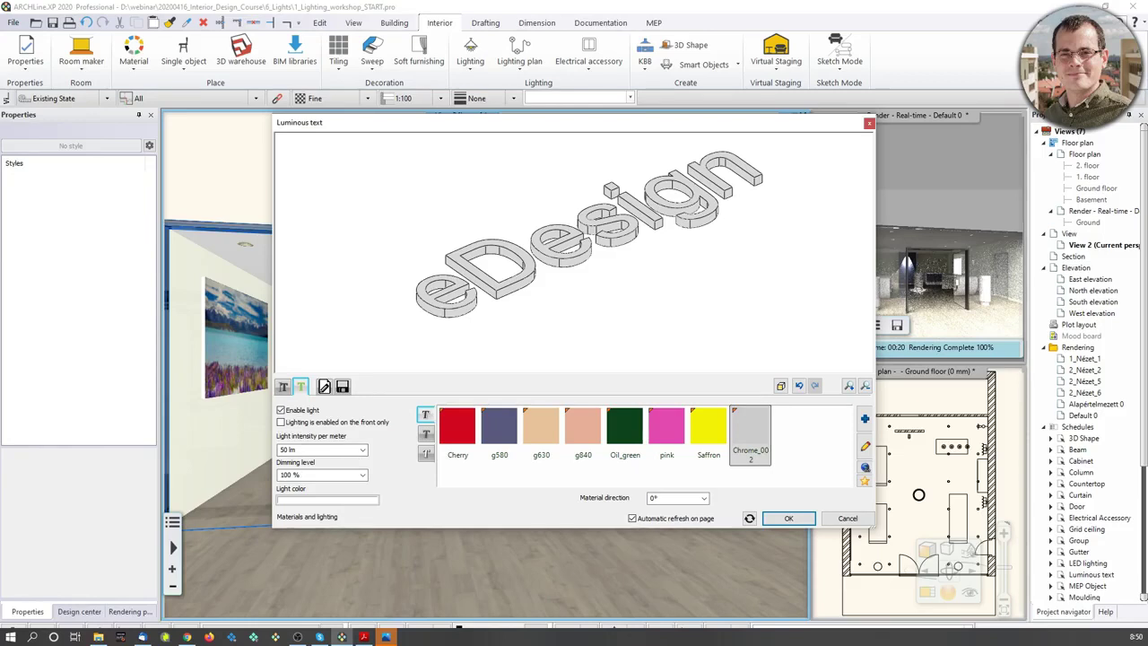
click(282, 423)
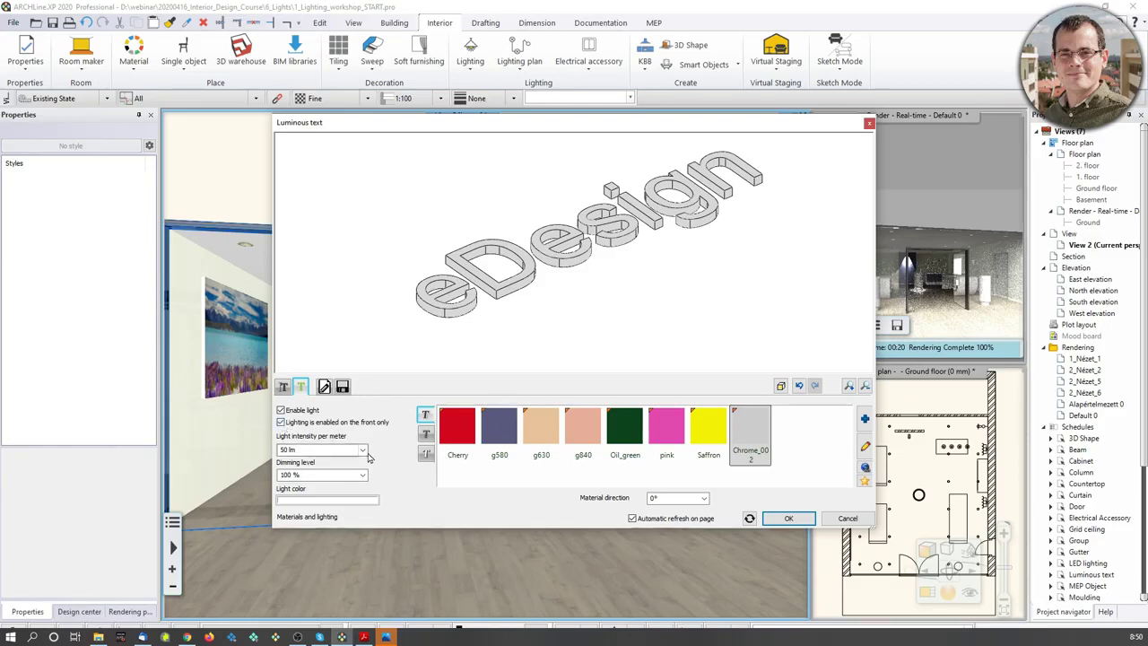
click(676, 435)
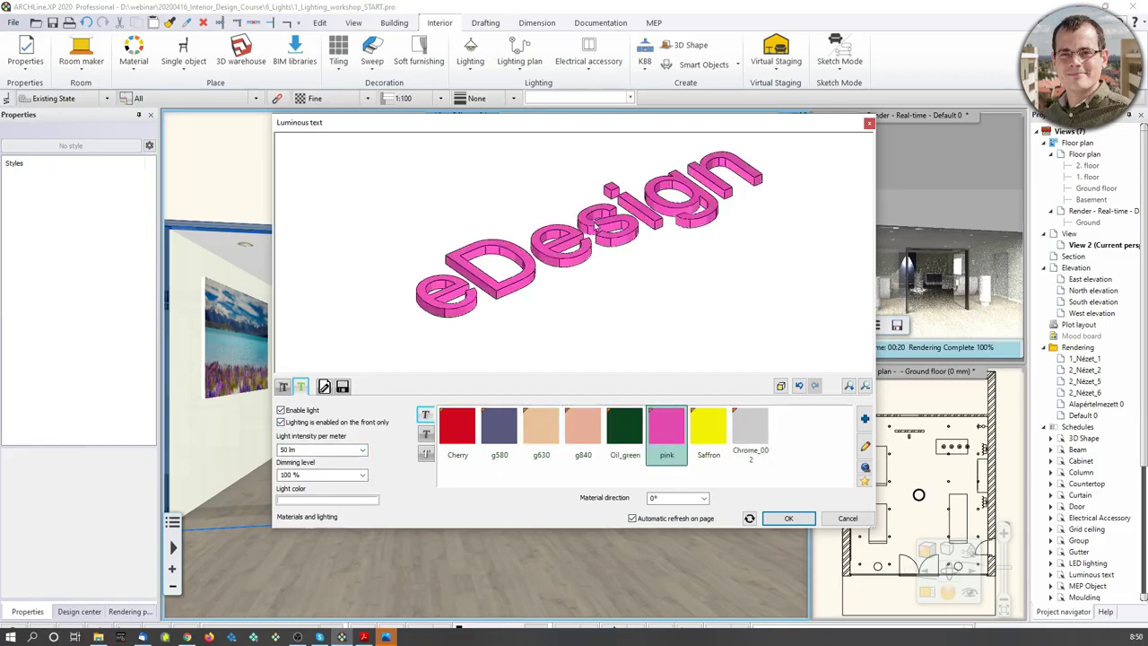
Set the luminous text's light color to magenta (RGB 230, 0, 194) and create the text
click(373, 503)
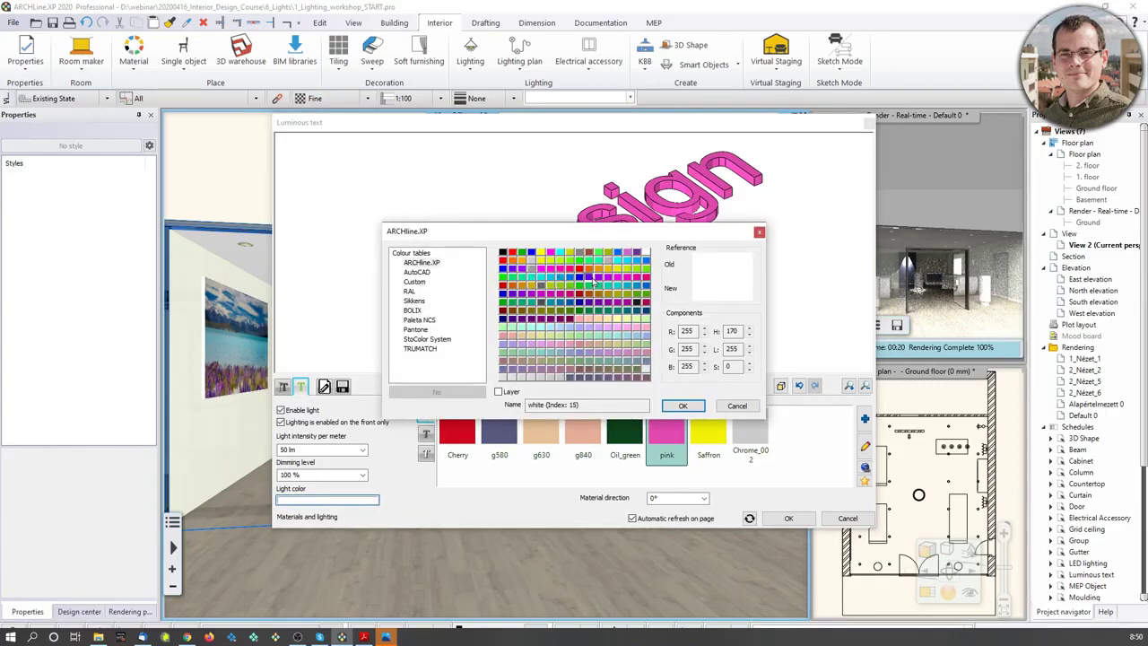
click(628, 281)
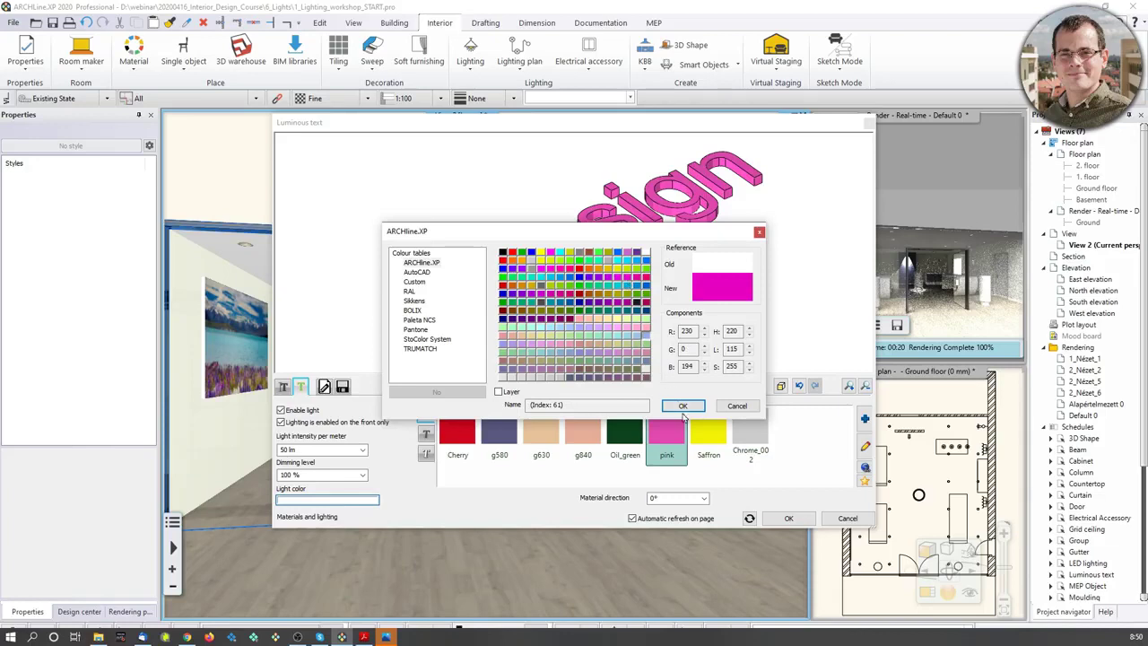
click(682, 406)
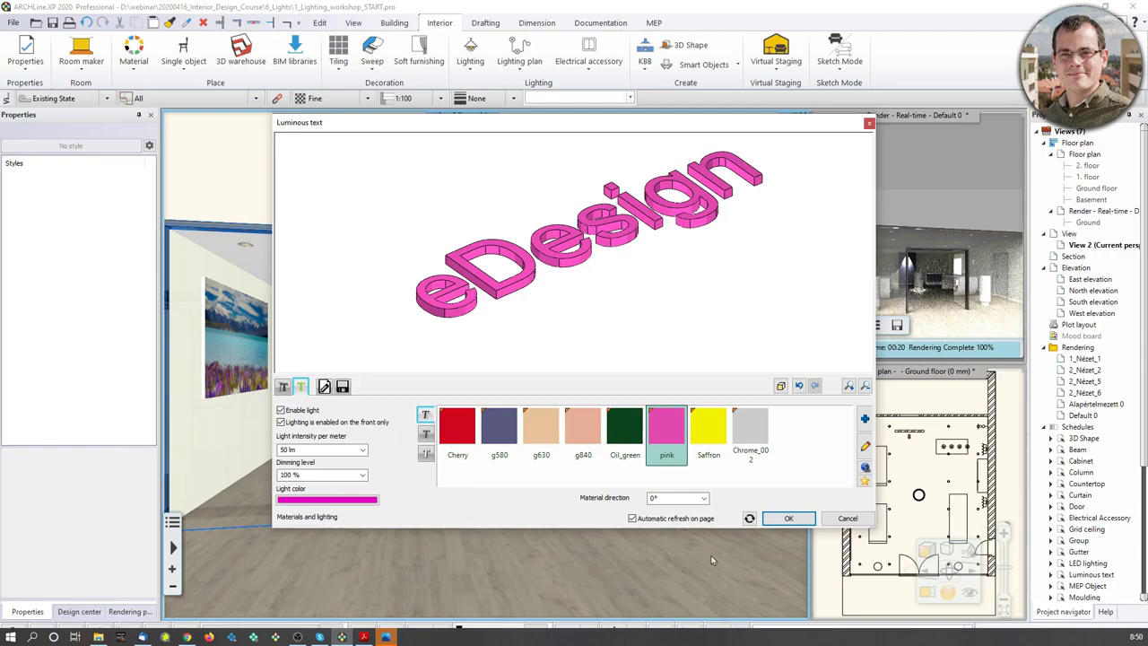
click(788, 517)
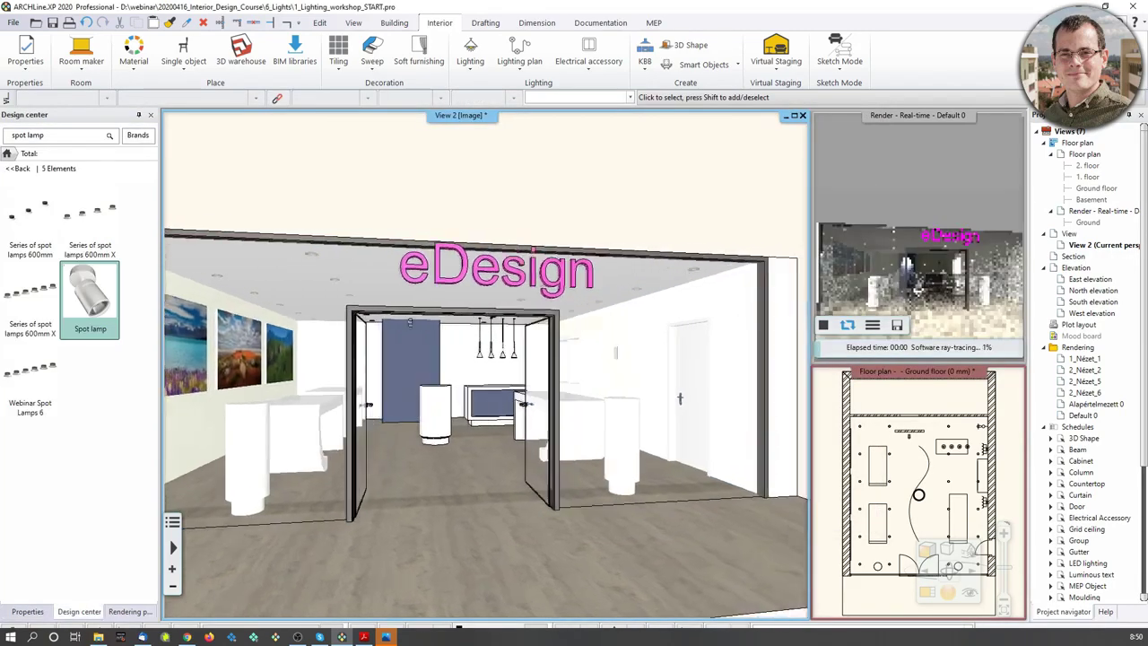
Shift the eDesign sign sideways to center it over the entrance door and lower it to a base elevation of about 2201 mm
scroll(502, 296, up, 5)
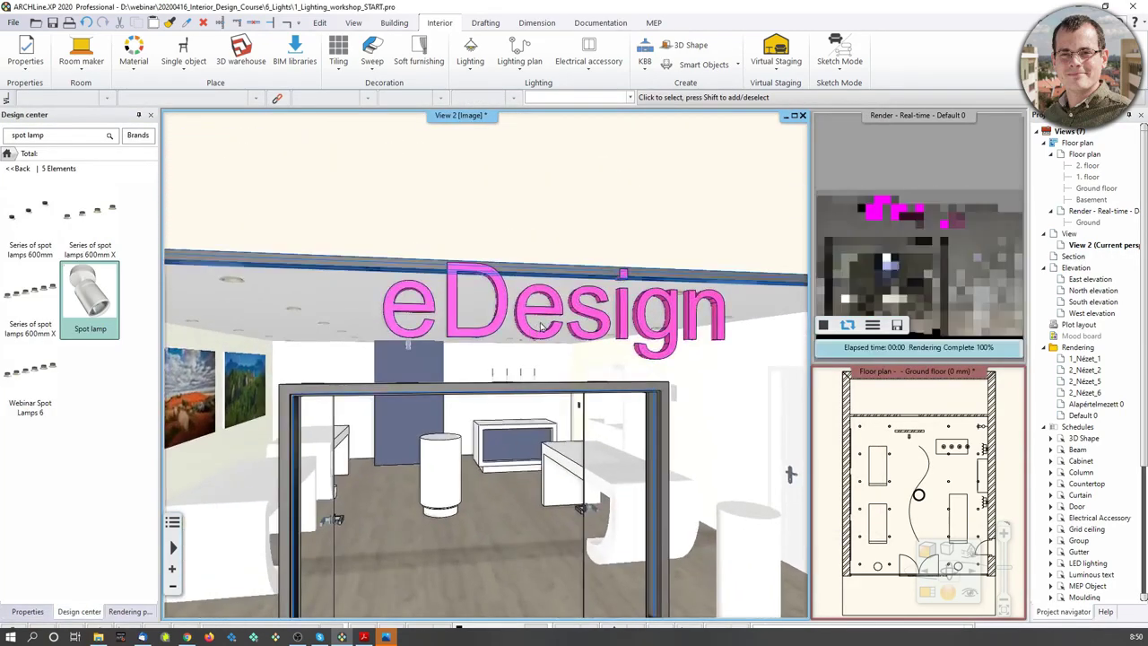
click(593, 338)
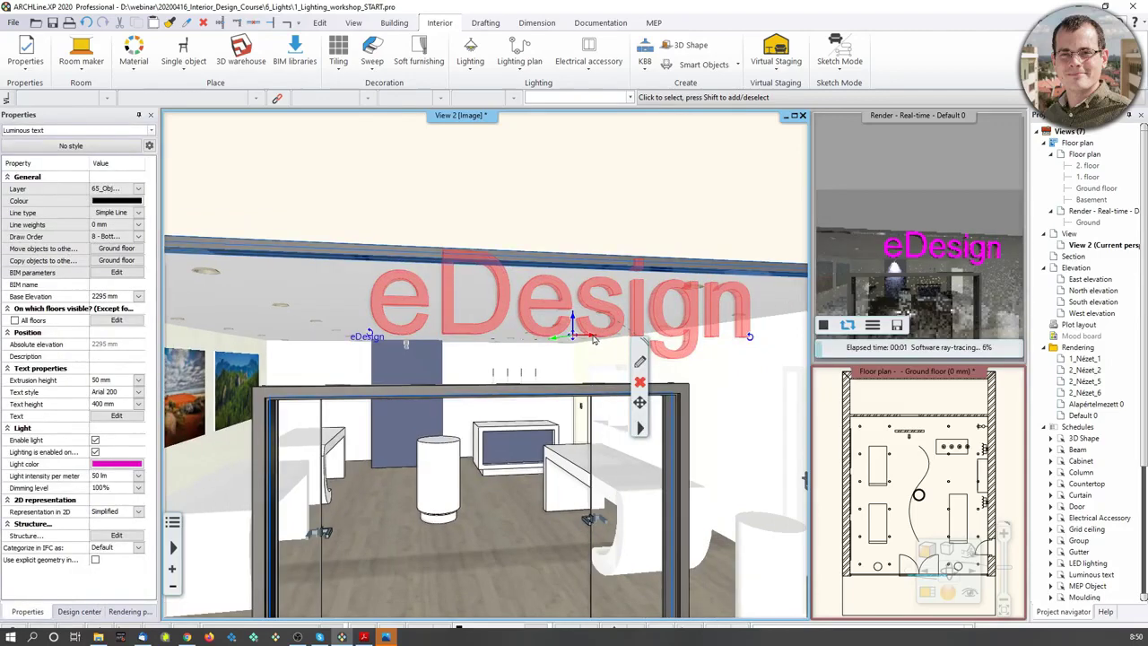
drag(593, 338, 490, 335)
right_click(489, 319)
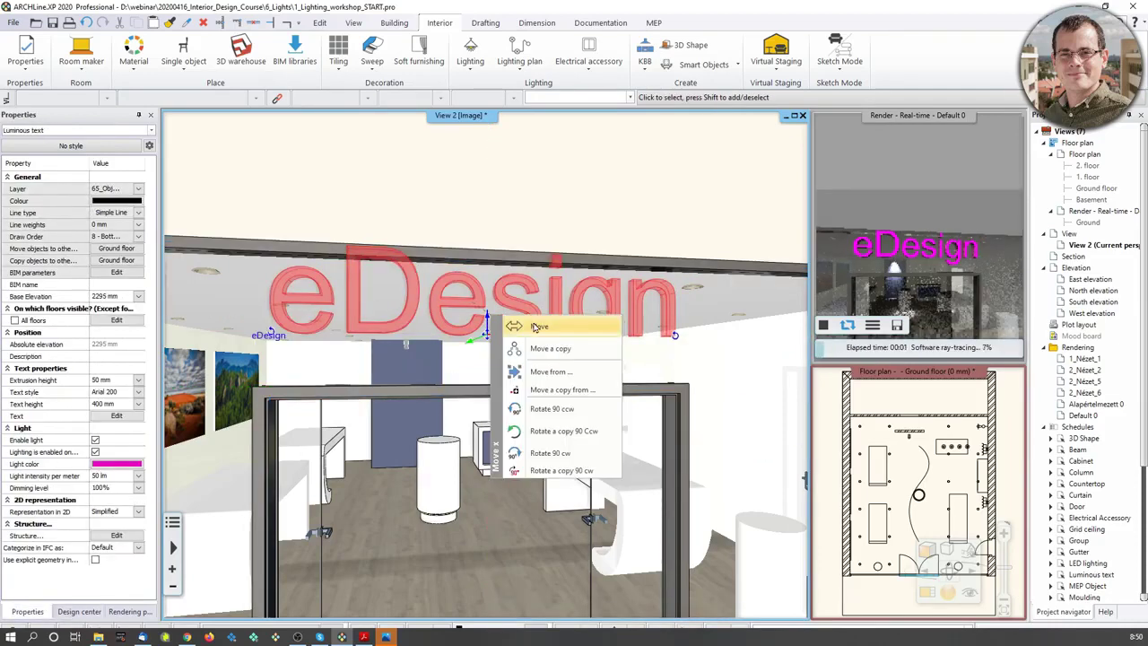
click(520, 323)
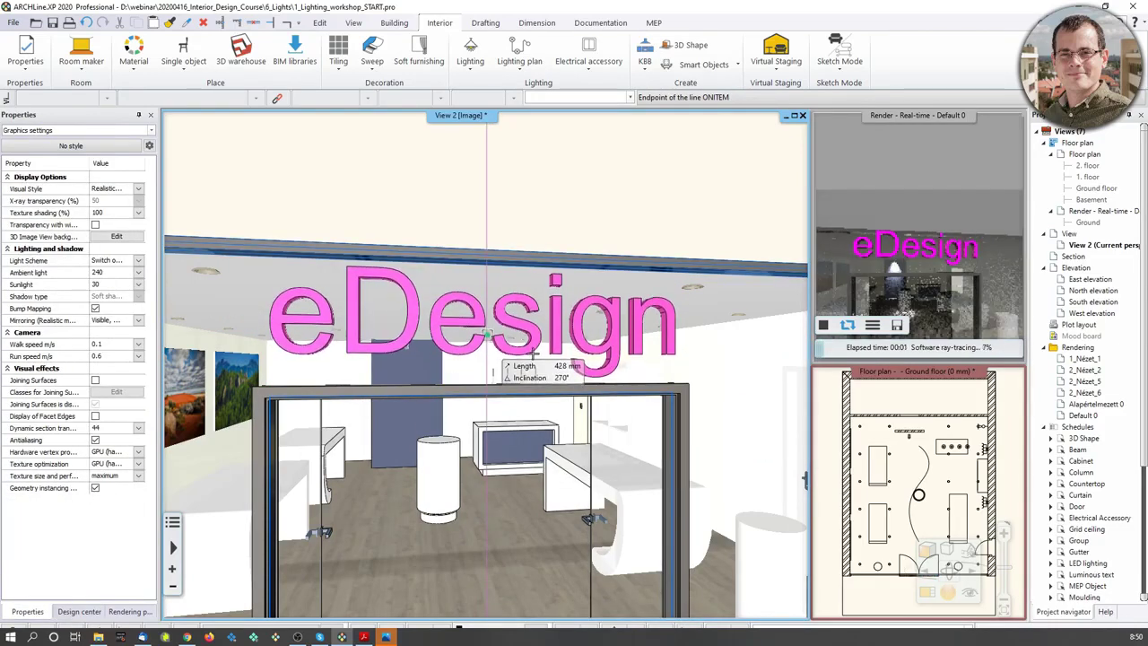
click(512, 358)
Examine the eDesign sign's position at the entrance in the floor plan and from the front in the 3D view
click(947, 485)
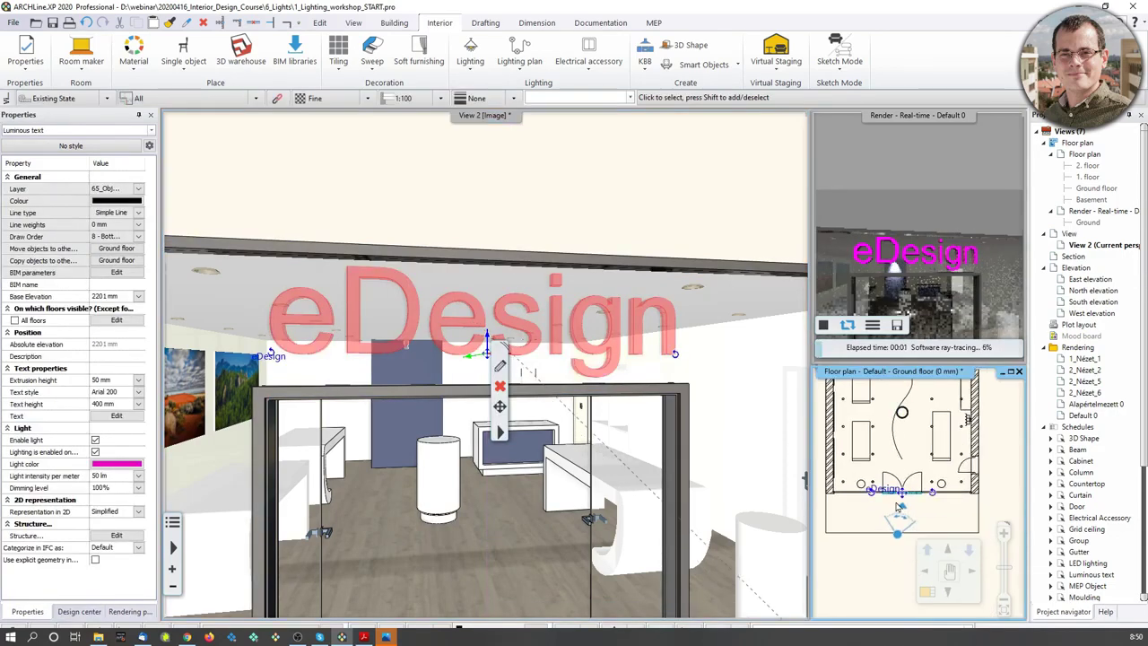
scroll(947, 484, up, 5)
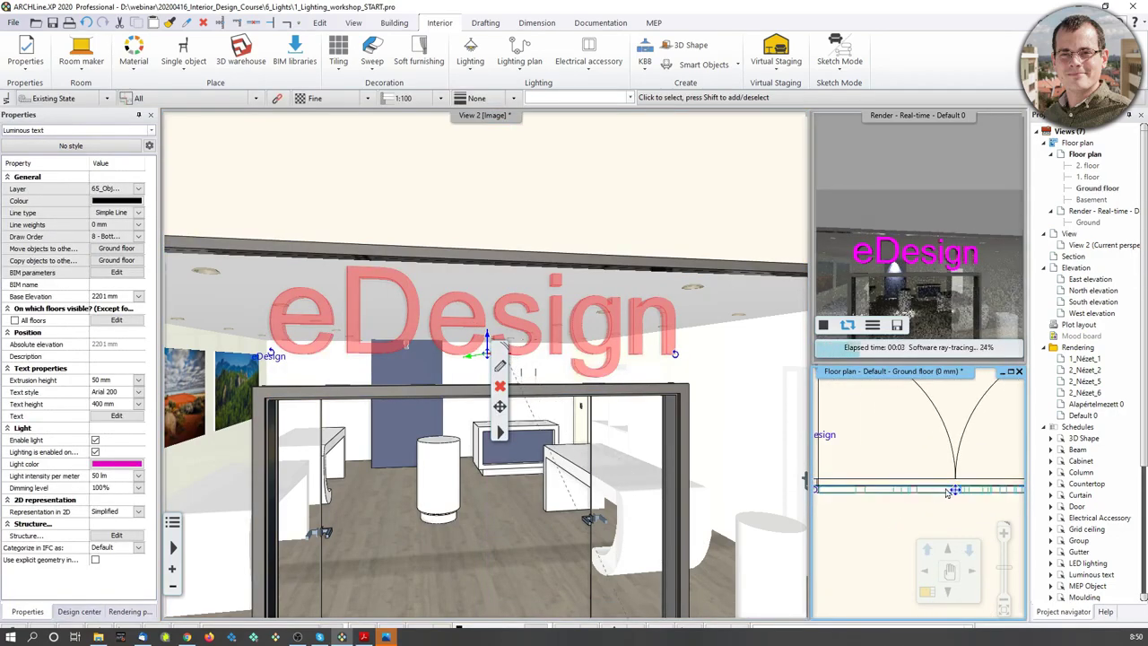
scroll(960, 504, down, 4)
scroll(551, 465, down, 3)
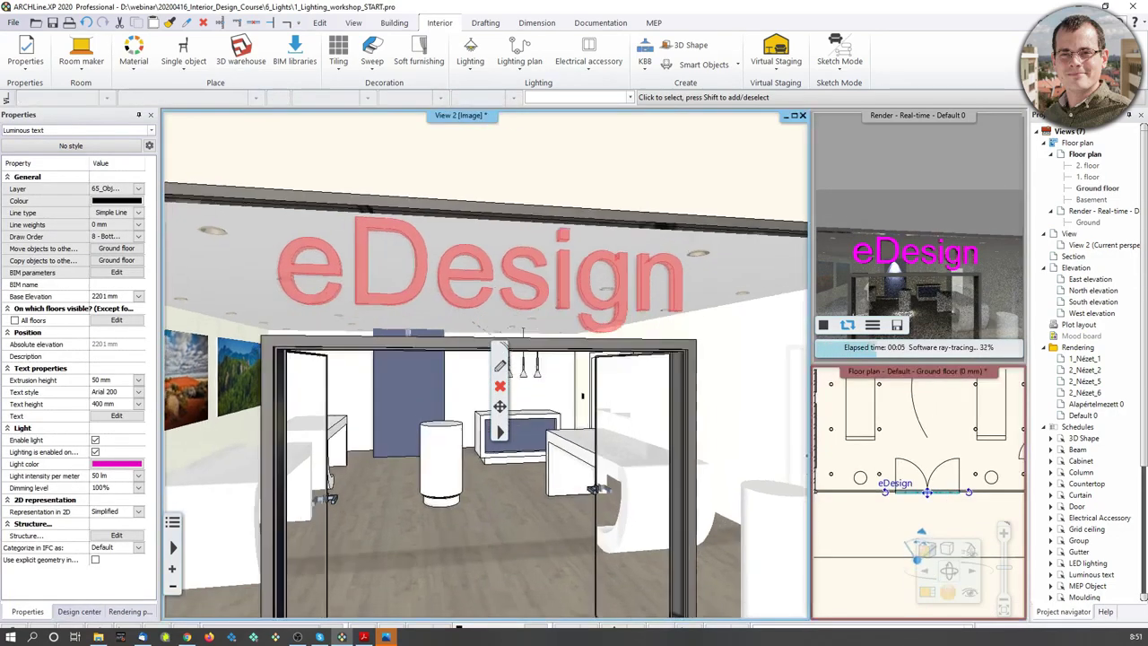
scroll(543, 400, up, 3)
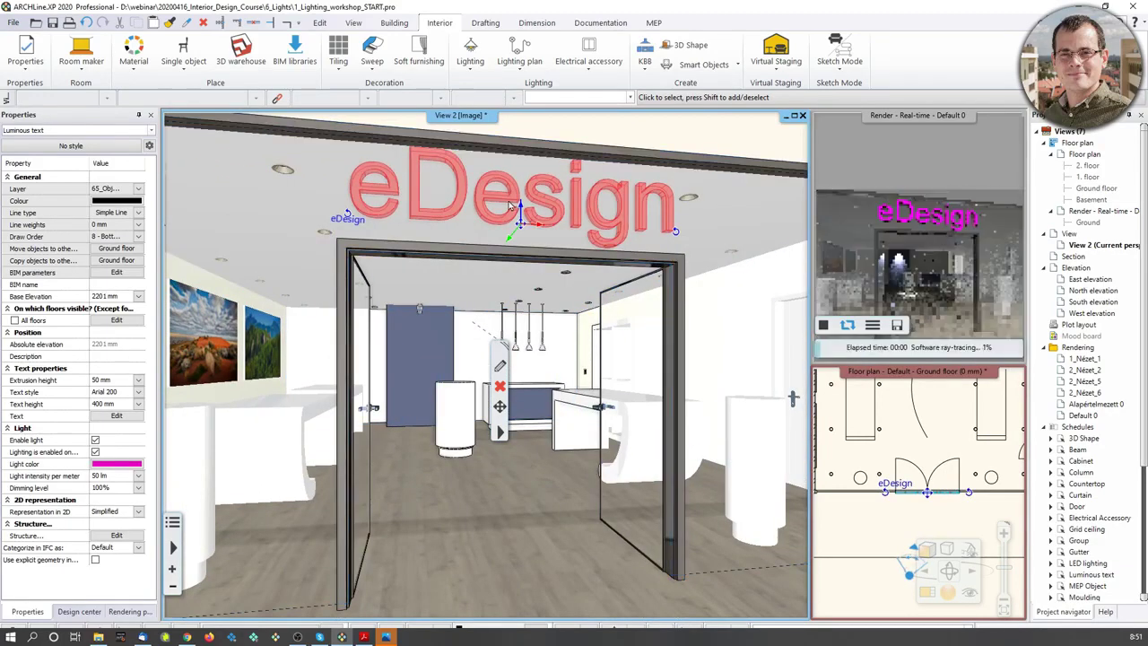
Set the eDesign sign's light intensity per meter to 300 lm, and raise it further to 800 lm
click(126, 475)
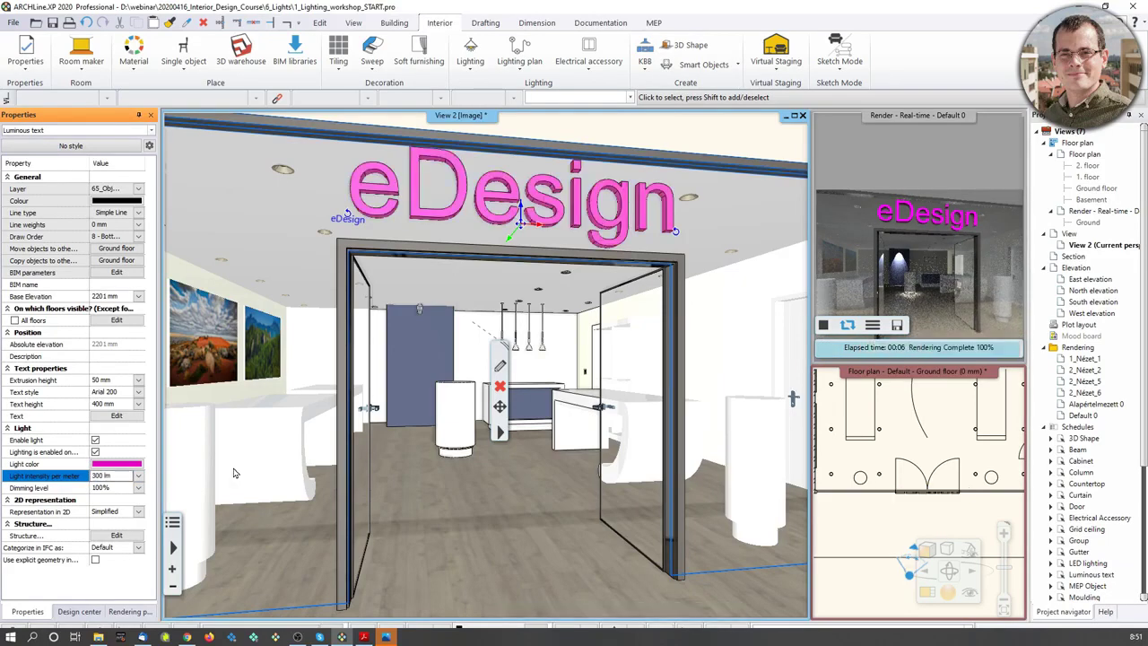
key(Return)
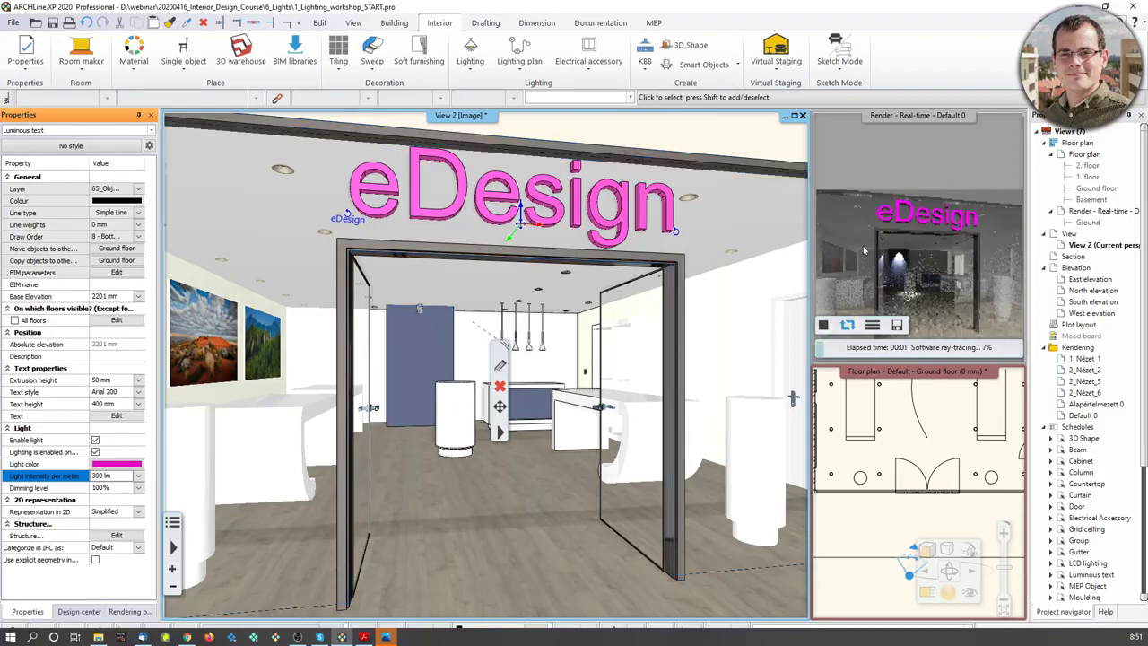
click(115, 476)
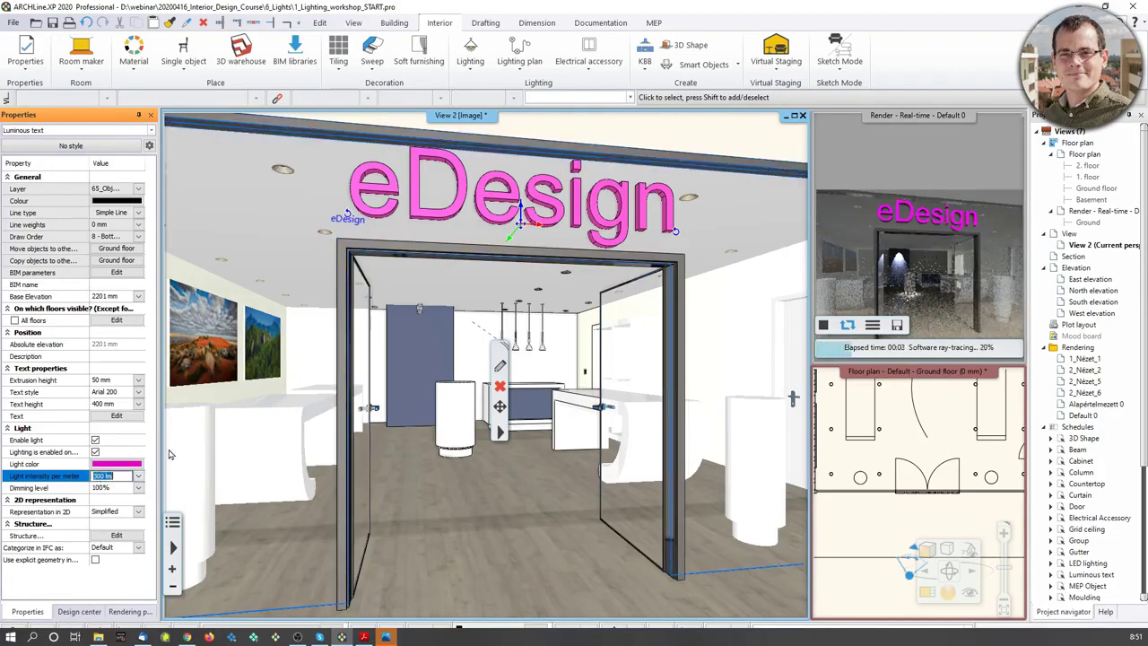
text(800)
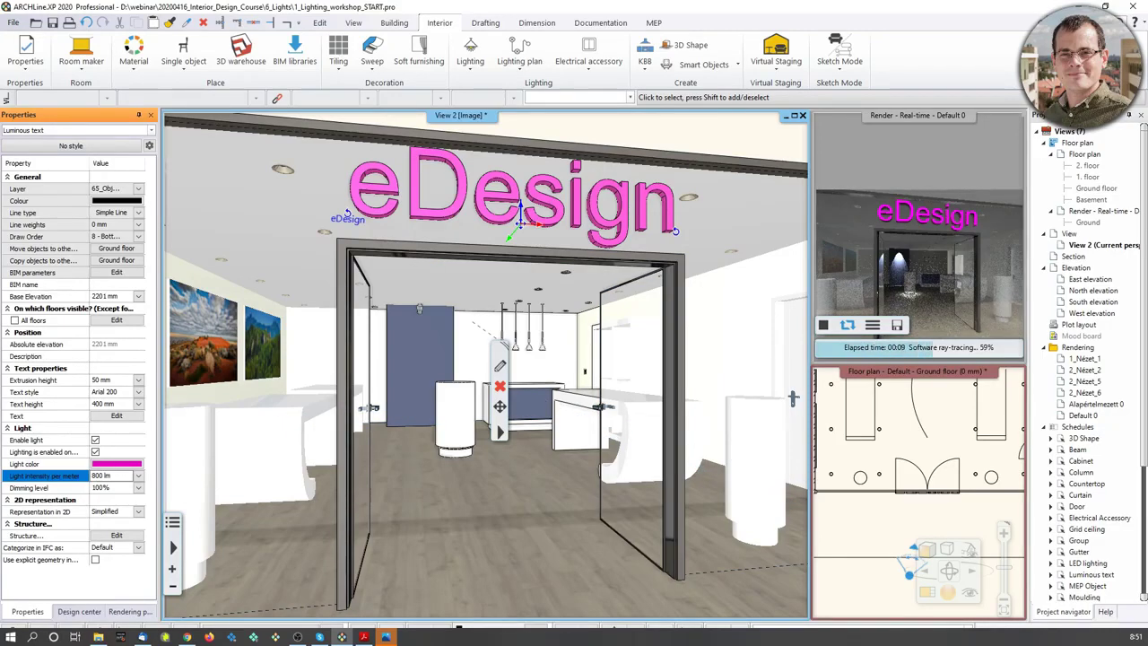
Start a new luminous text reading "Imagine" for the white back wall beside the blue wall panel
scroll(388, 346, up, 5)
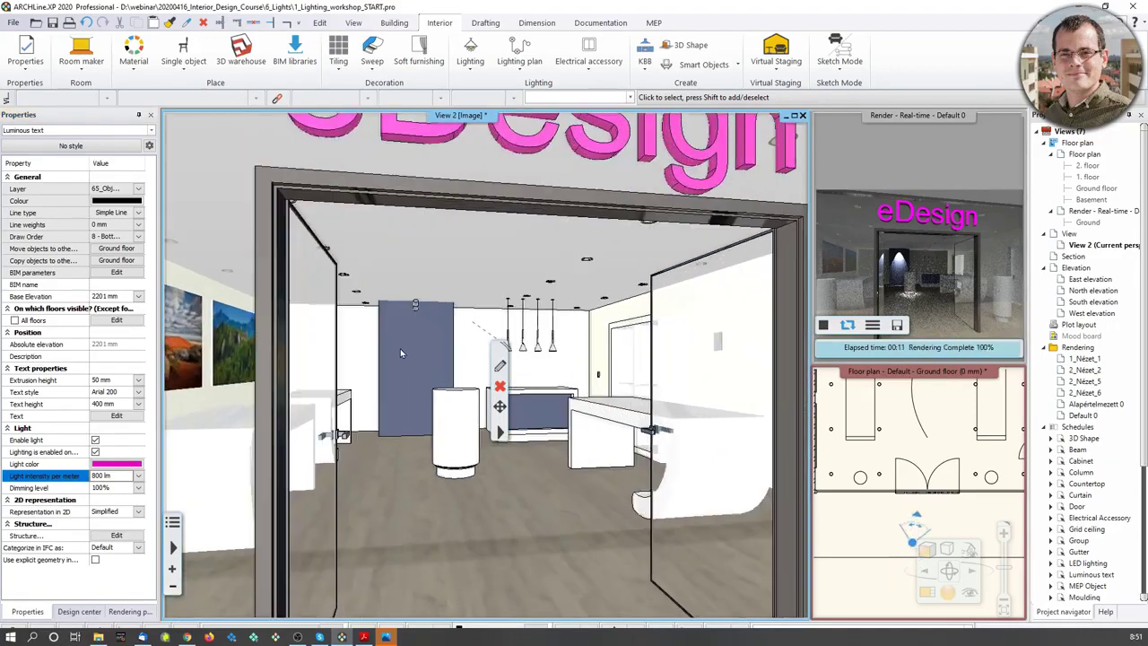
scroll(330, 405, up, 5)
middle_drag(323, 409, 677, 395)
middle_drag(504, 395, 461, 389)
scroll(332, 374, up, 1)
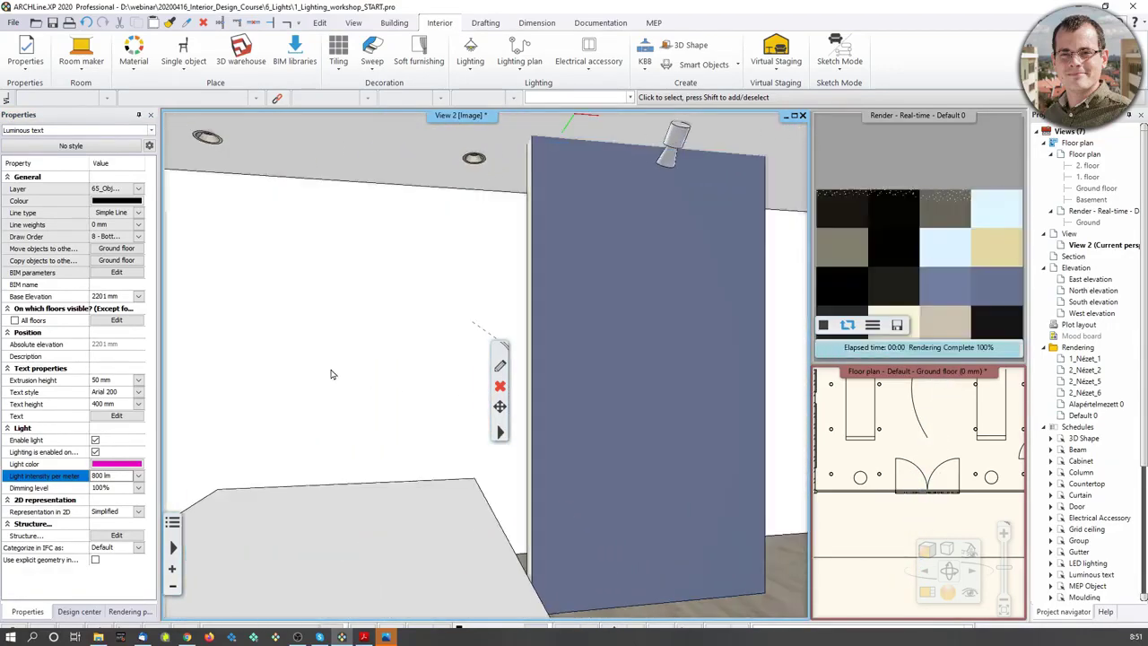
middle_drag(332, 374, 395, 377)
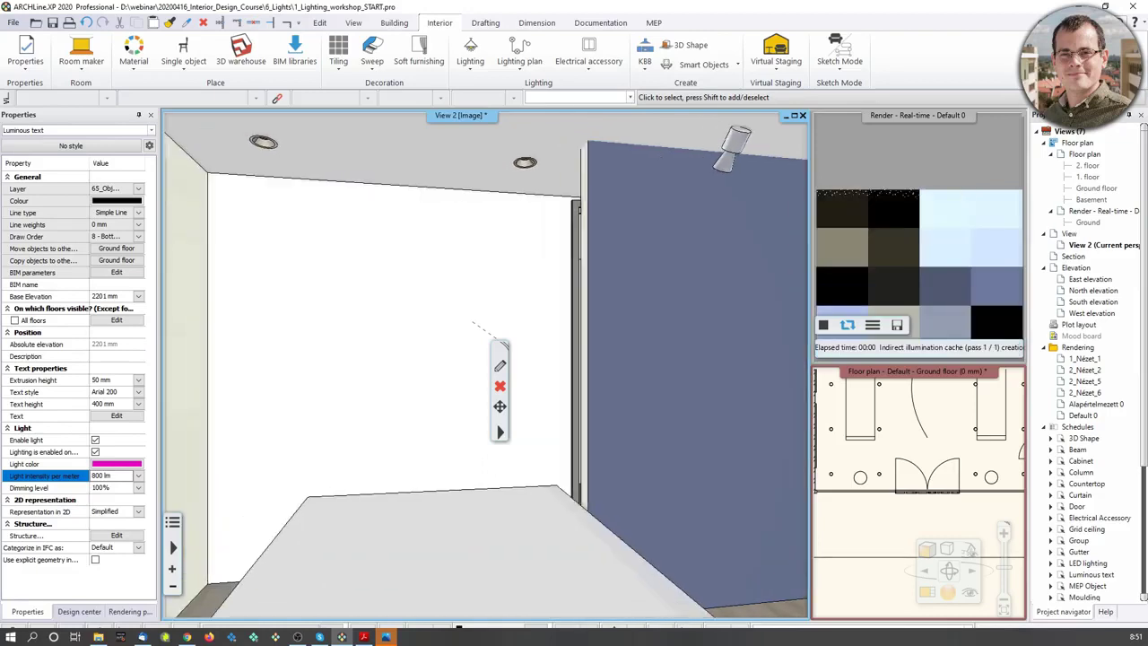
click(476, 68)
click(502, 179)
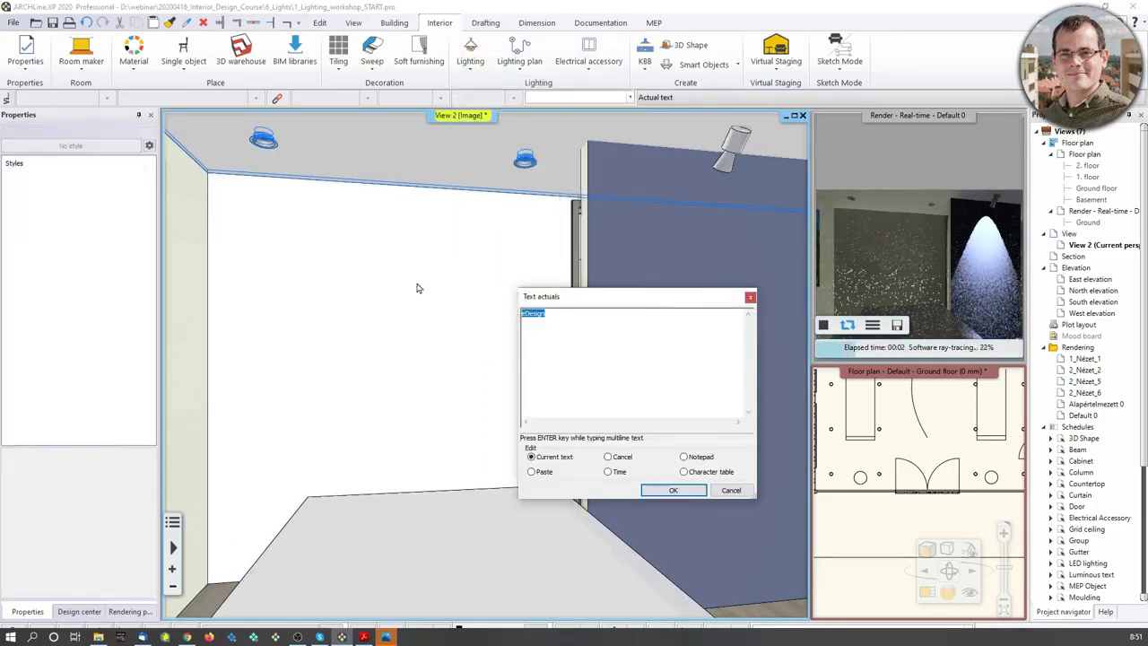
text(Imagine)
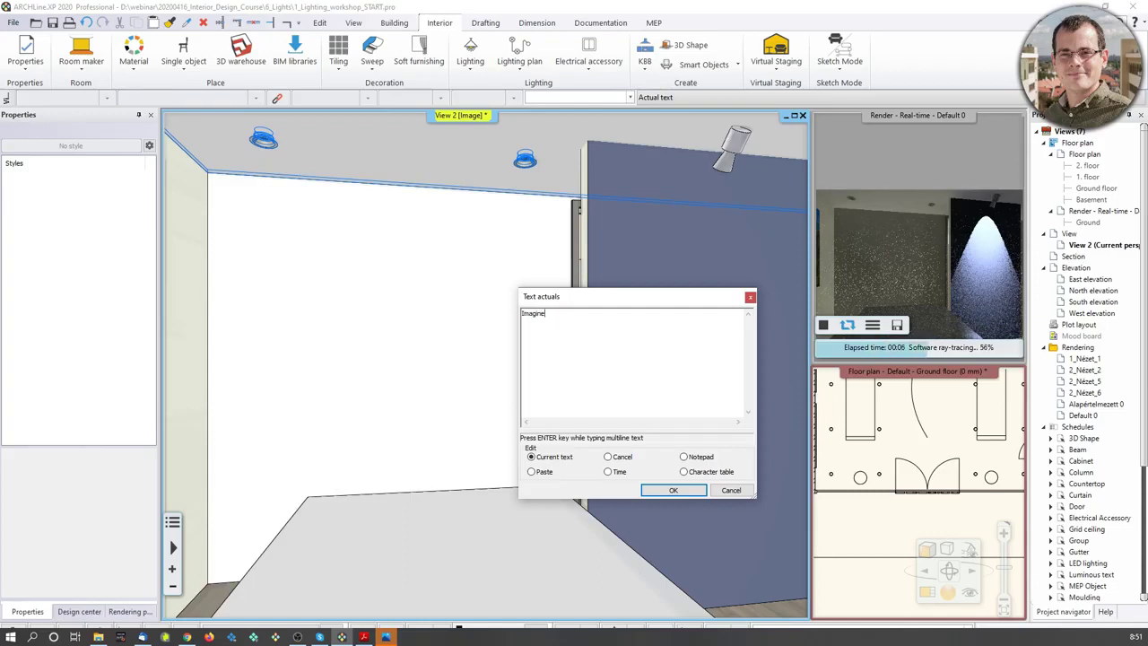
click(673, 490)
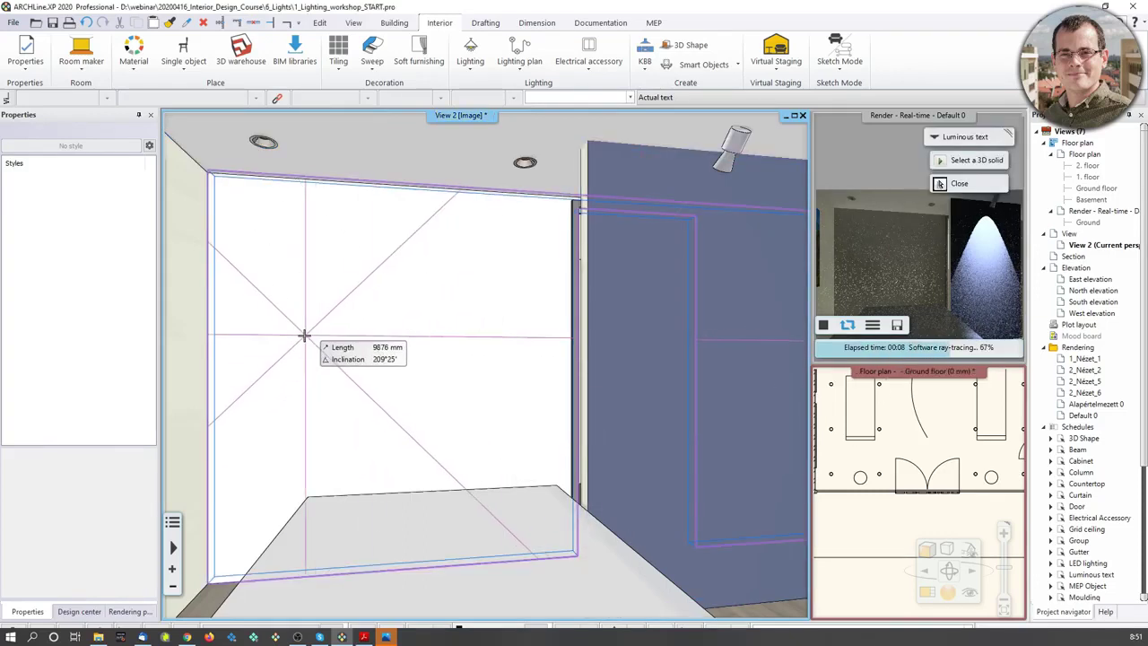
Place the Imagine text on the white back wall, rotated 45°, with an extrusion height of 20 mm
click(312, 338)
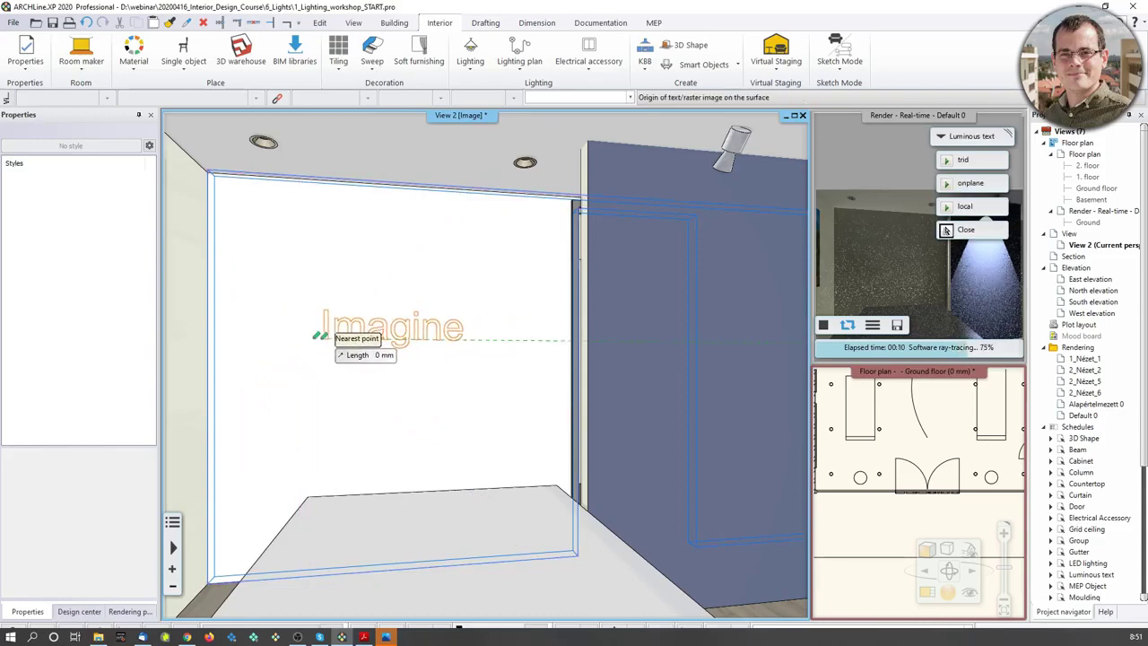
click(320, 338)
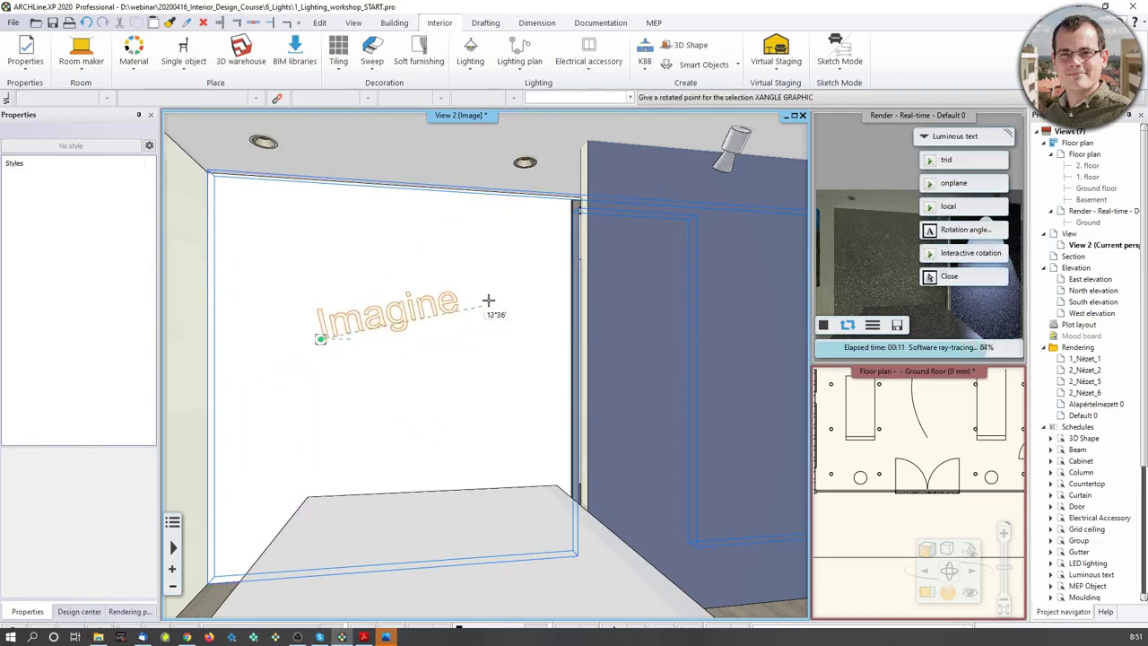
click(456, 212)
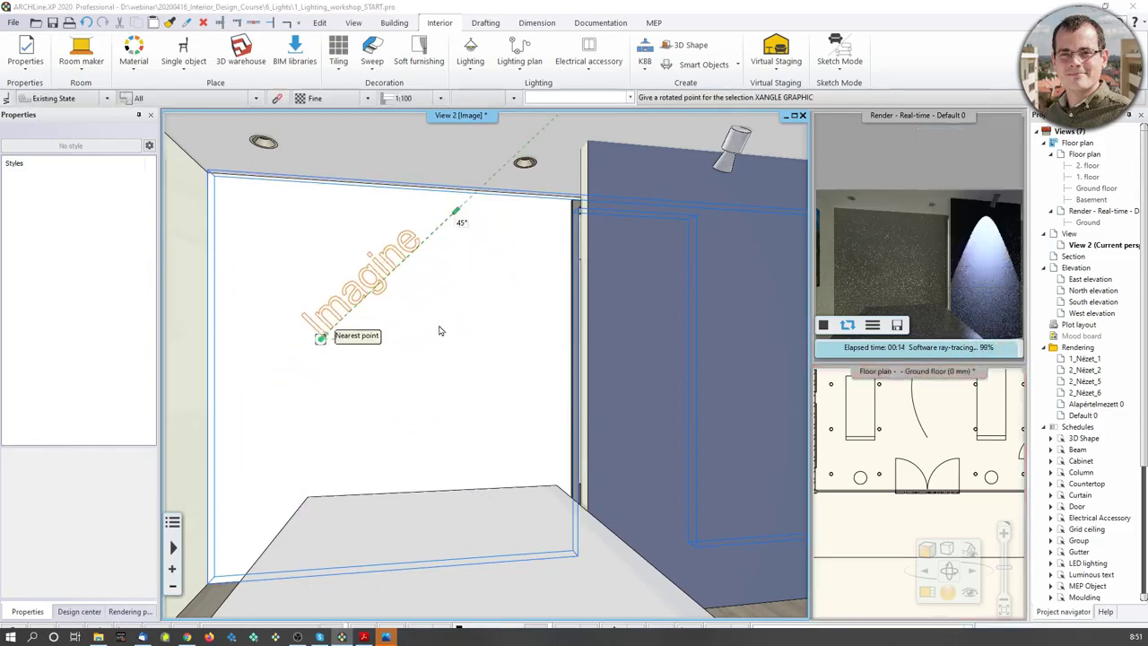
drag(470, 204, 572, 273)
scroll(573, 274, down, 3)
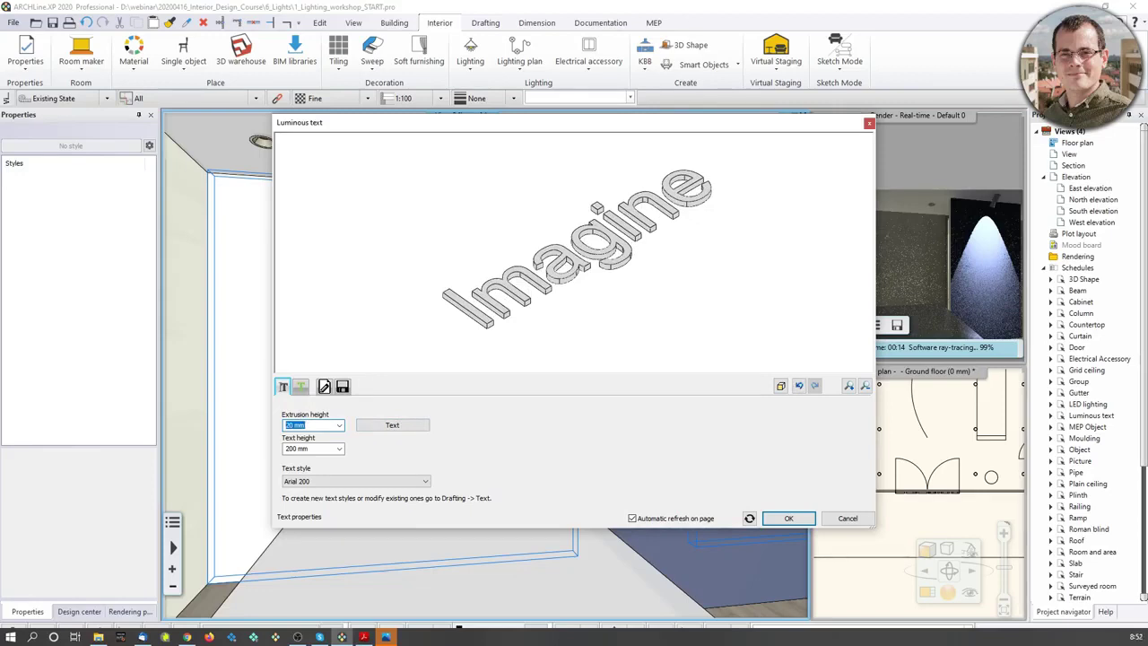
Assign the Imagine text the g580 material, enable front-only lighting with a blue light color, and create the text
click(302, 387)
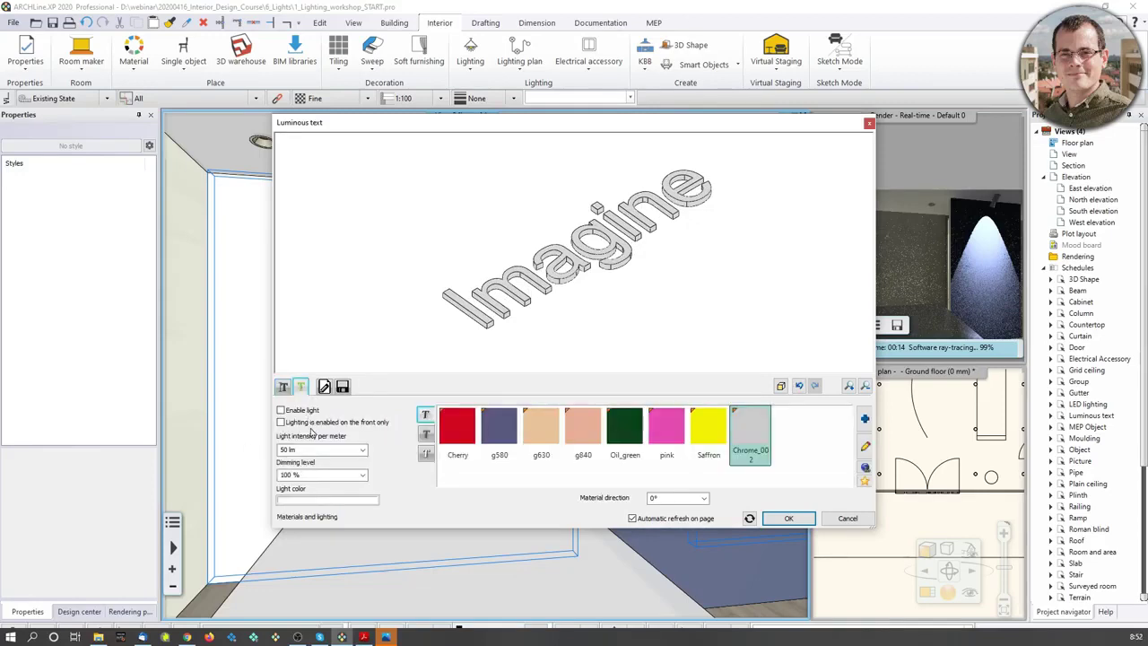
click(508, 438)
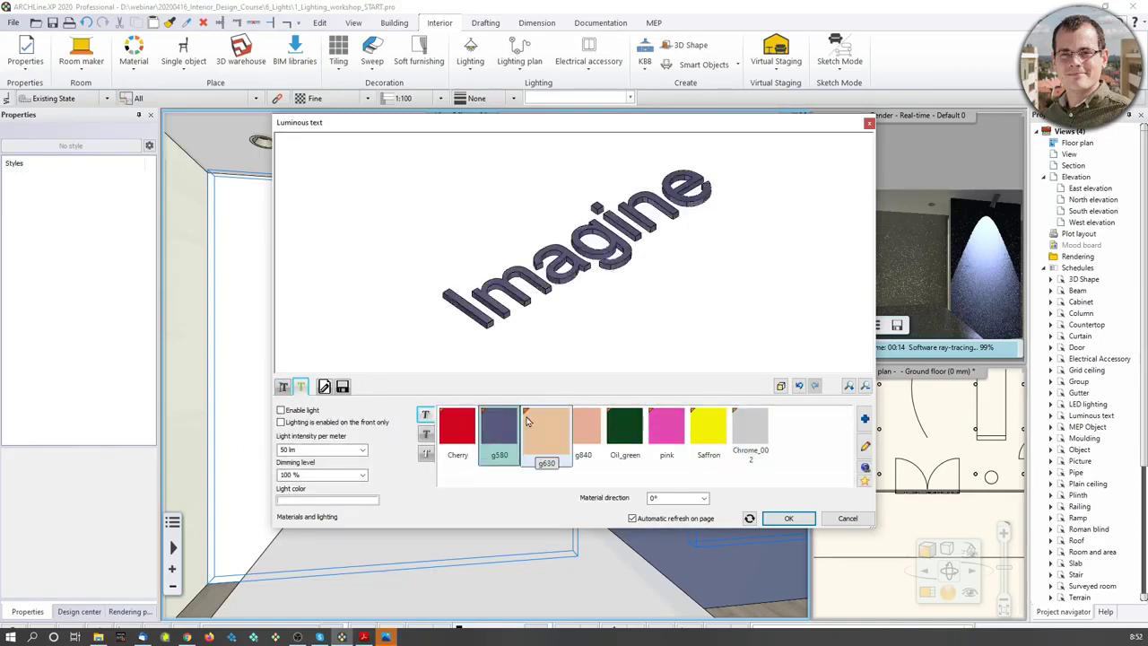
click(338, 500)
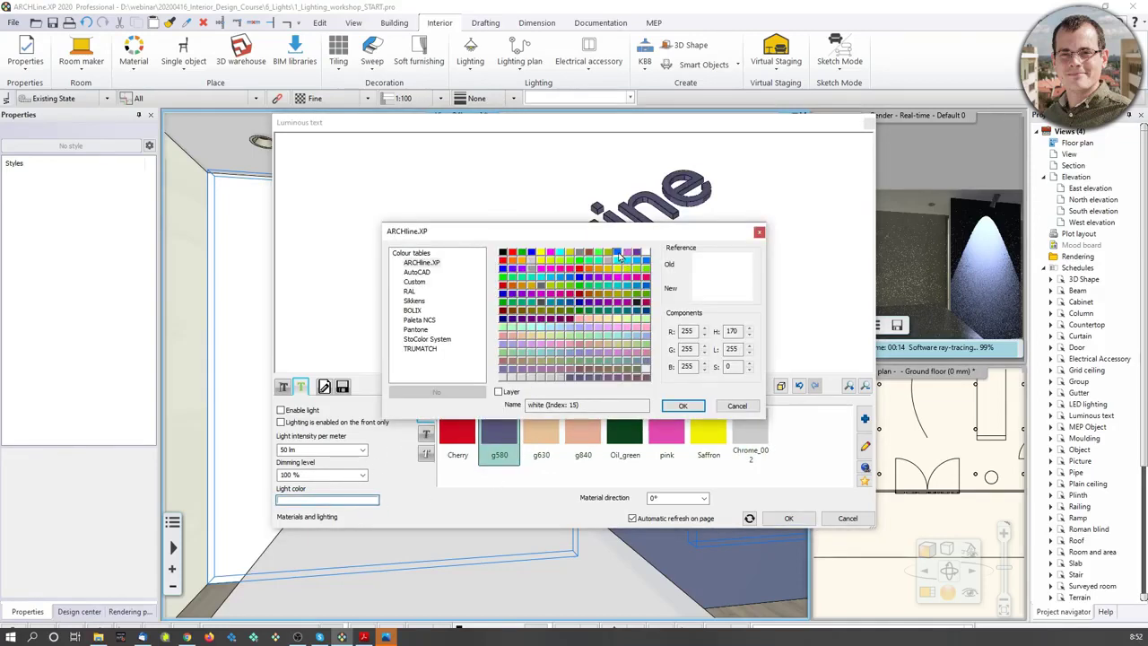
click(619, 256)
click(682, 405)
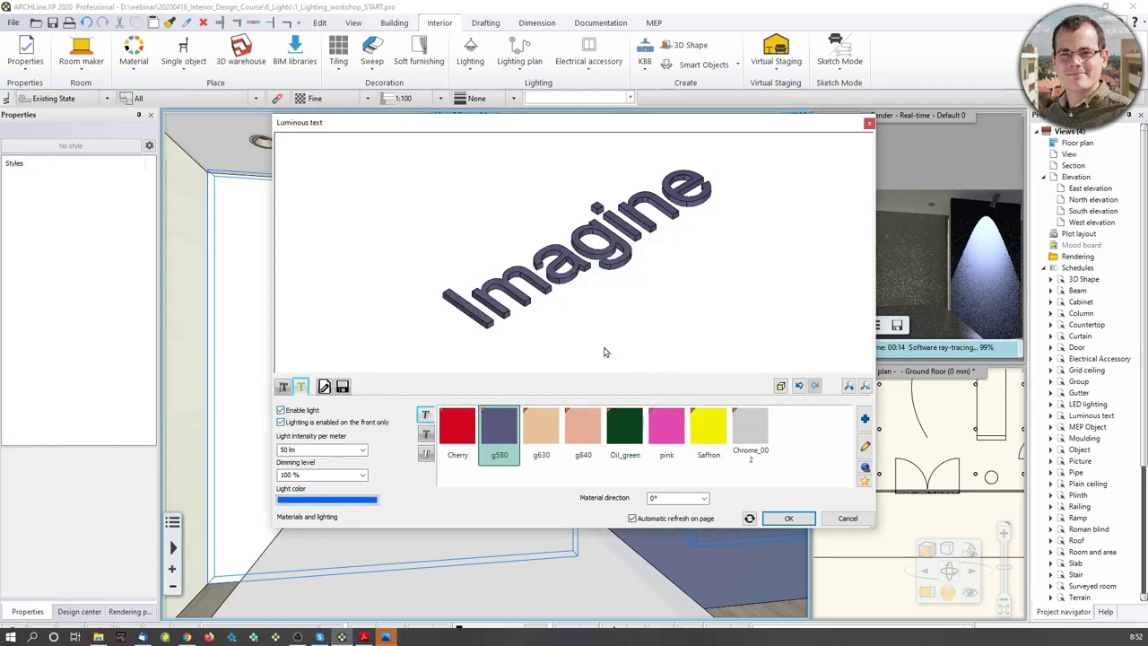
click(281, 422)
click(783, 520)
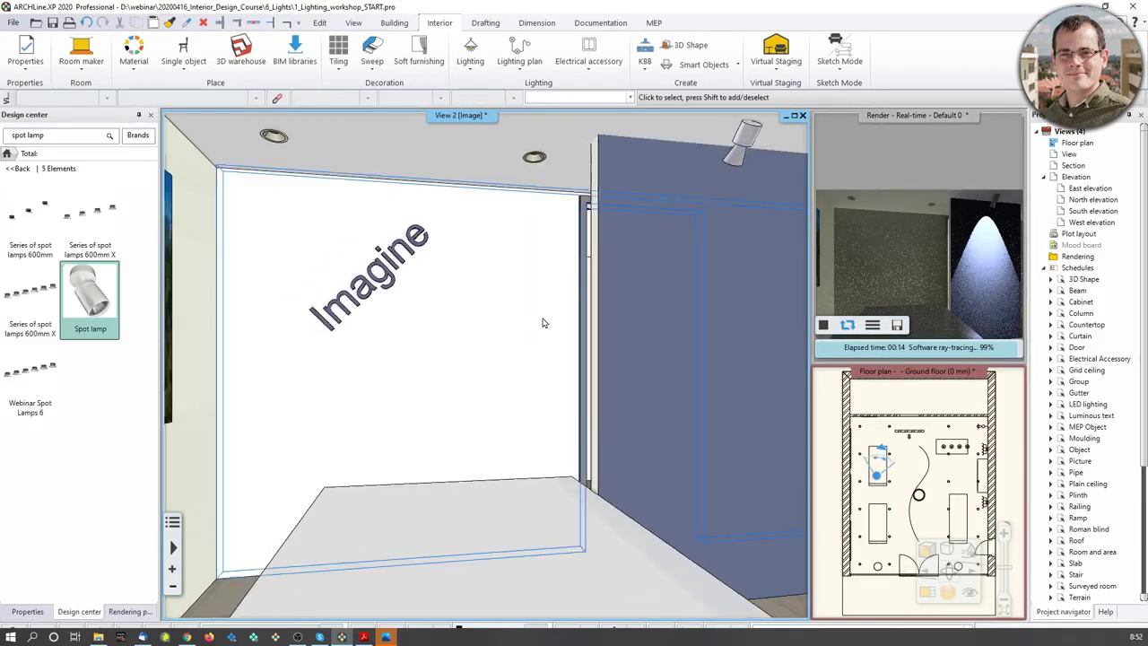
Restart the real-time render and check the reference layout of wall texts in the course PDF in Adobe Acrobat Reader
click(824, 327)
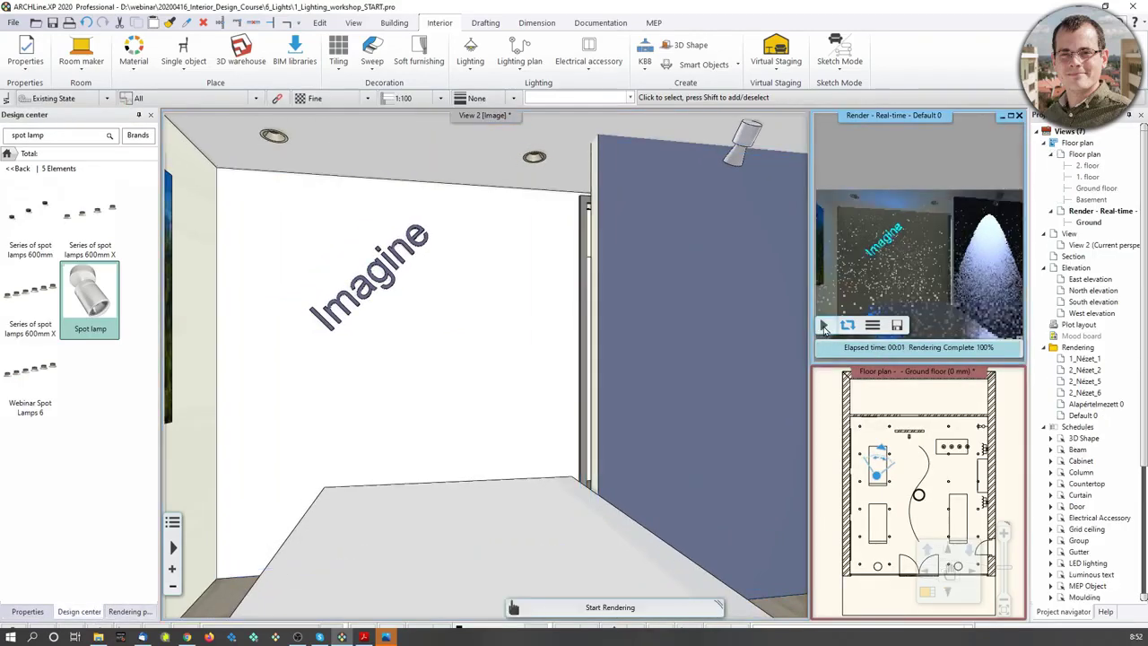
click(824, 327)
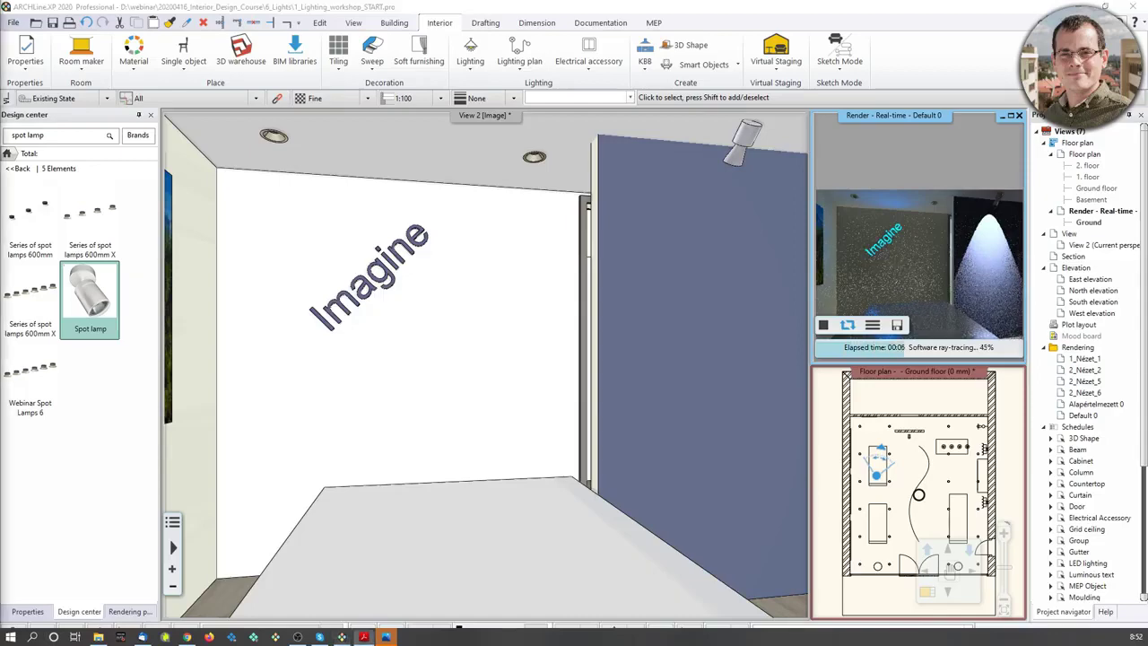
click(364, 637)
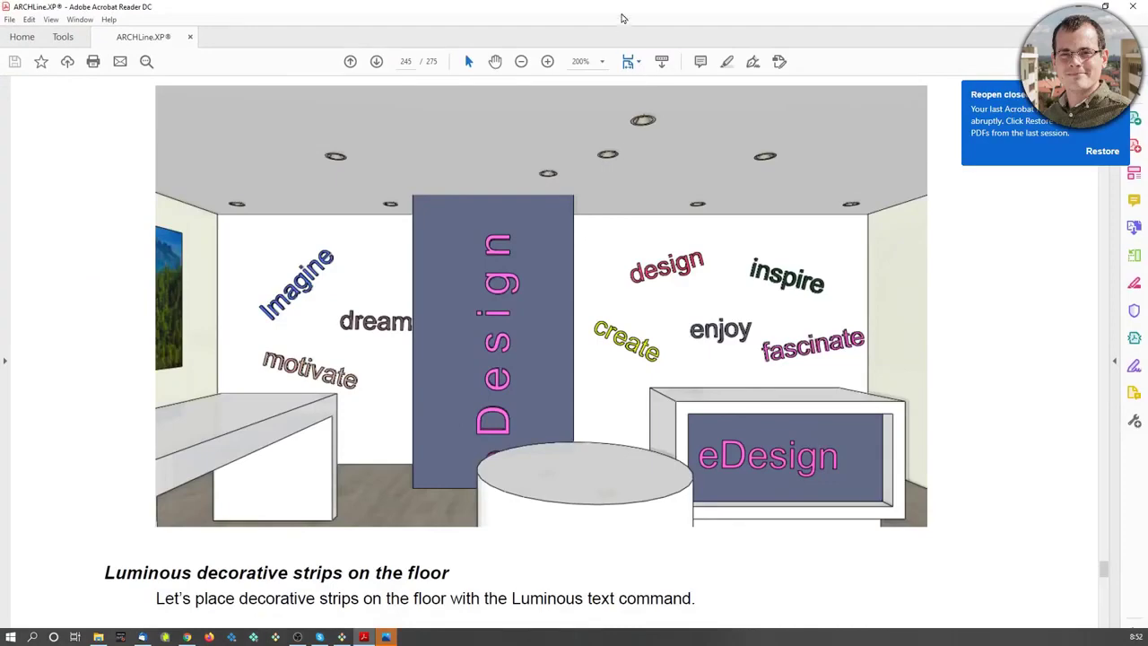
double_click(621, 10)
drag(579, 30, 84, 57)
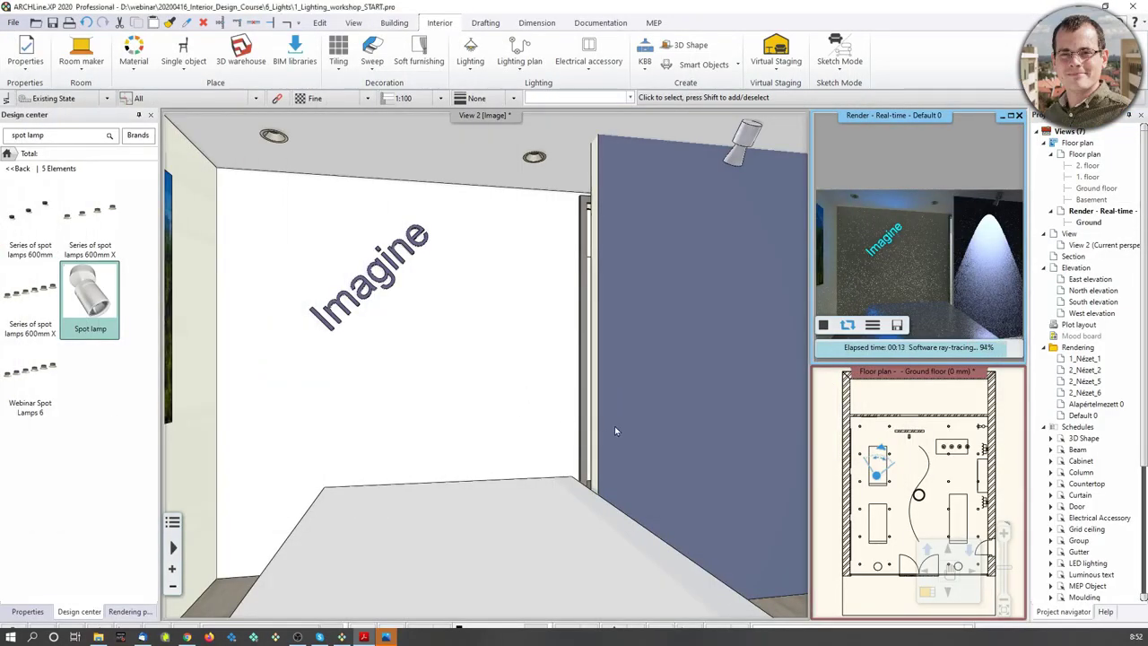
Start a luminous text made of a long row of dots as a decorative strip for the showroom floor
middle_drag(615, 431, 494, 453)
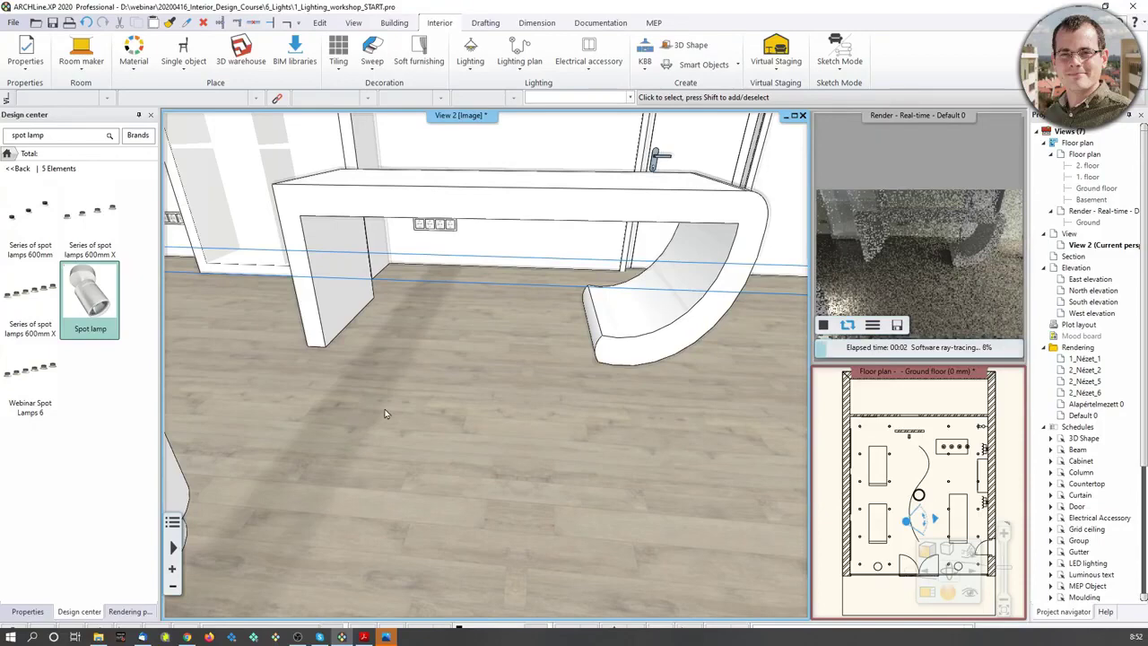
scroll(508, 377, down, 2)
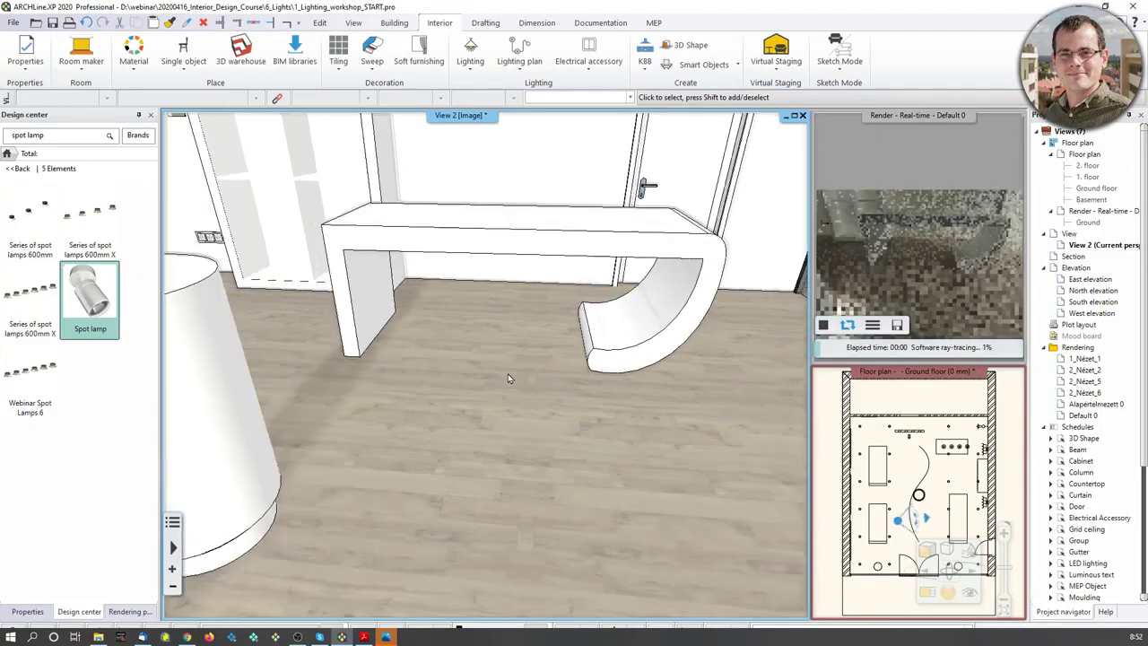
scroll(508, 378, down, 2)
click(471, 72)
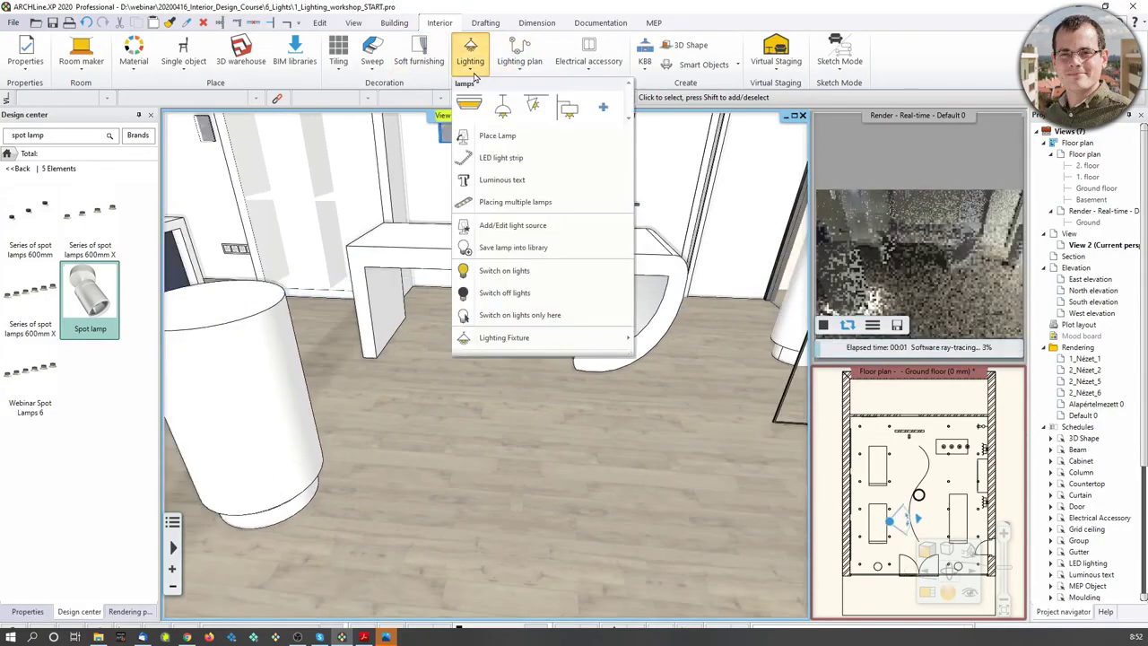
click(499, 157)
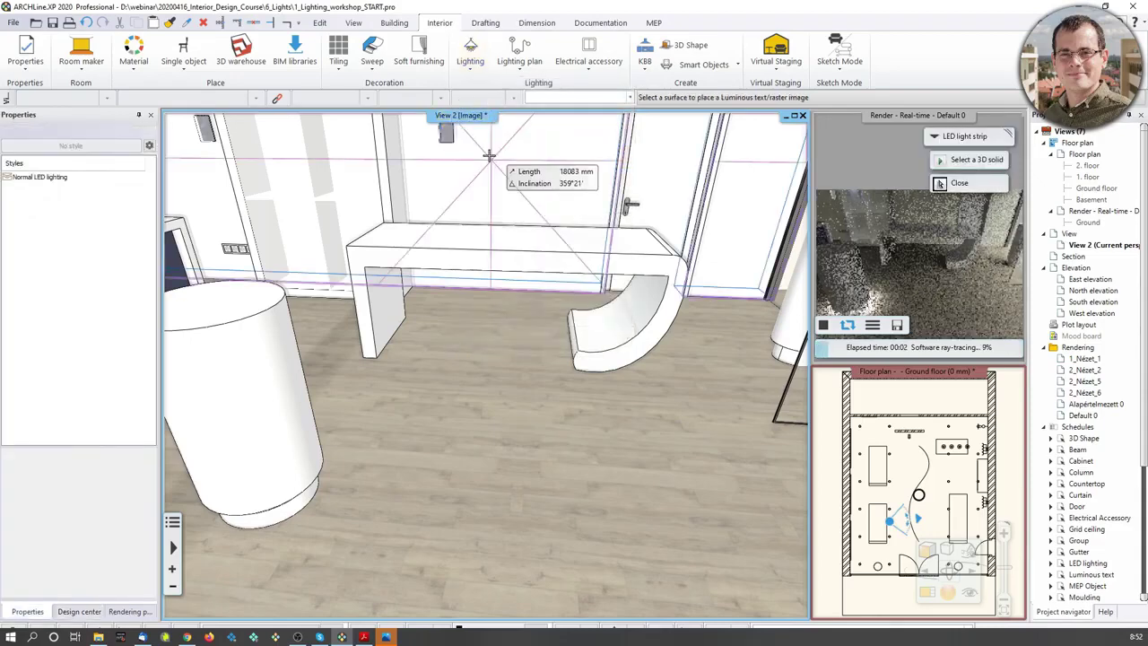
click(468, 73)
click(493, 183)
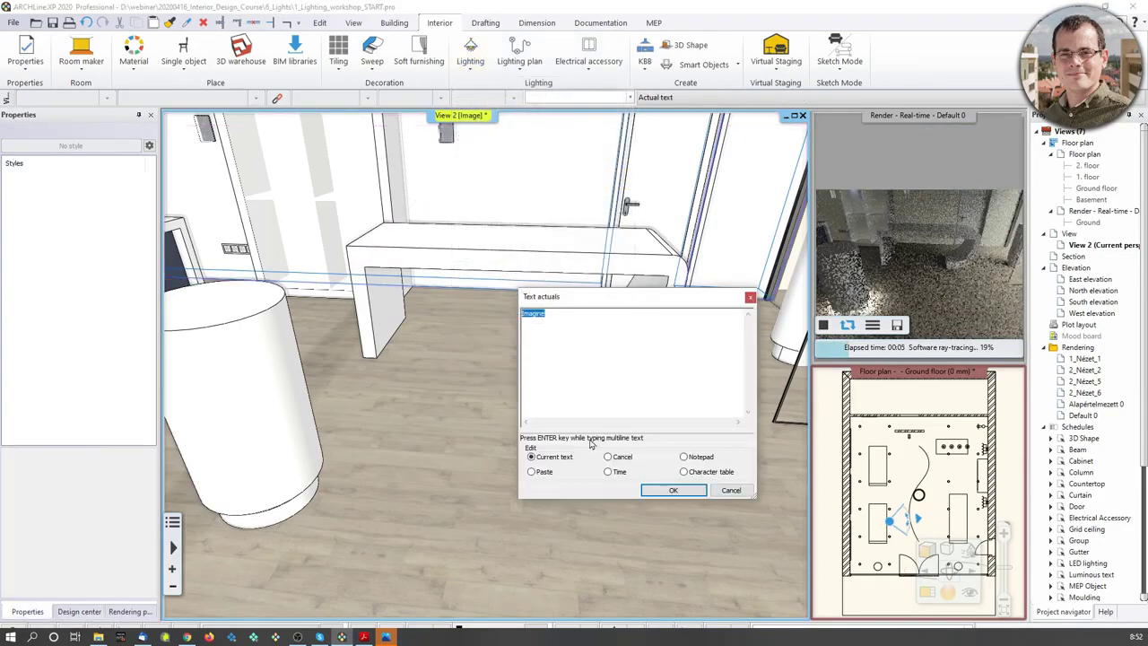
text(..)
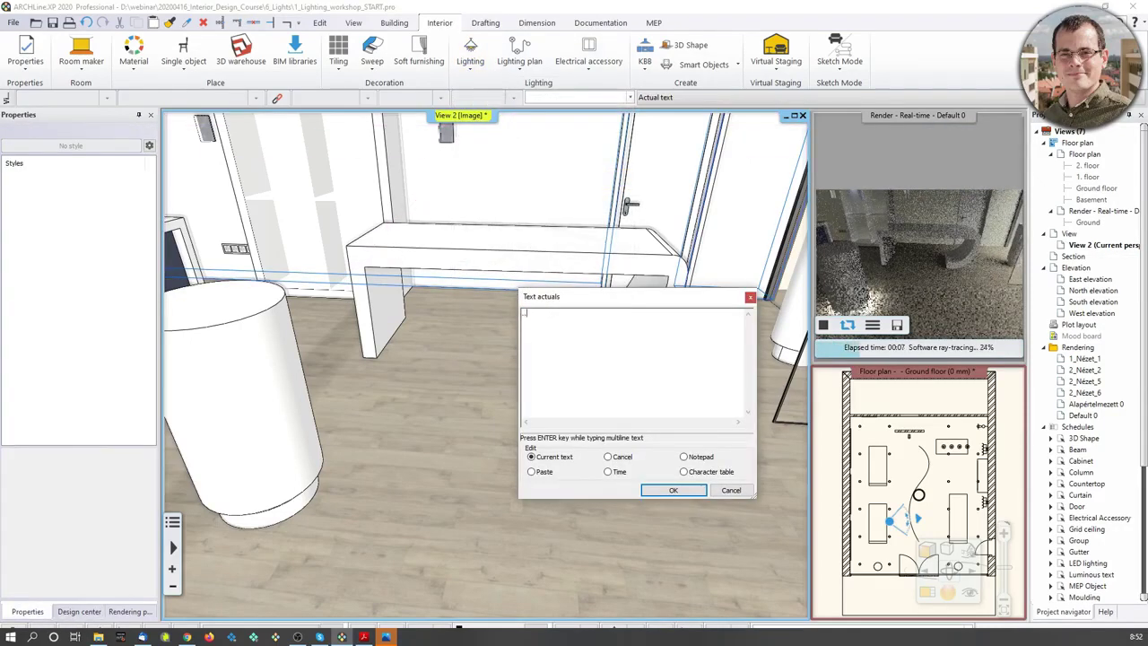
text(....................................................)
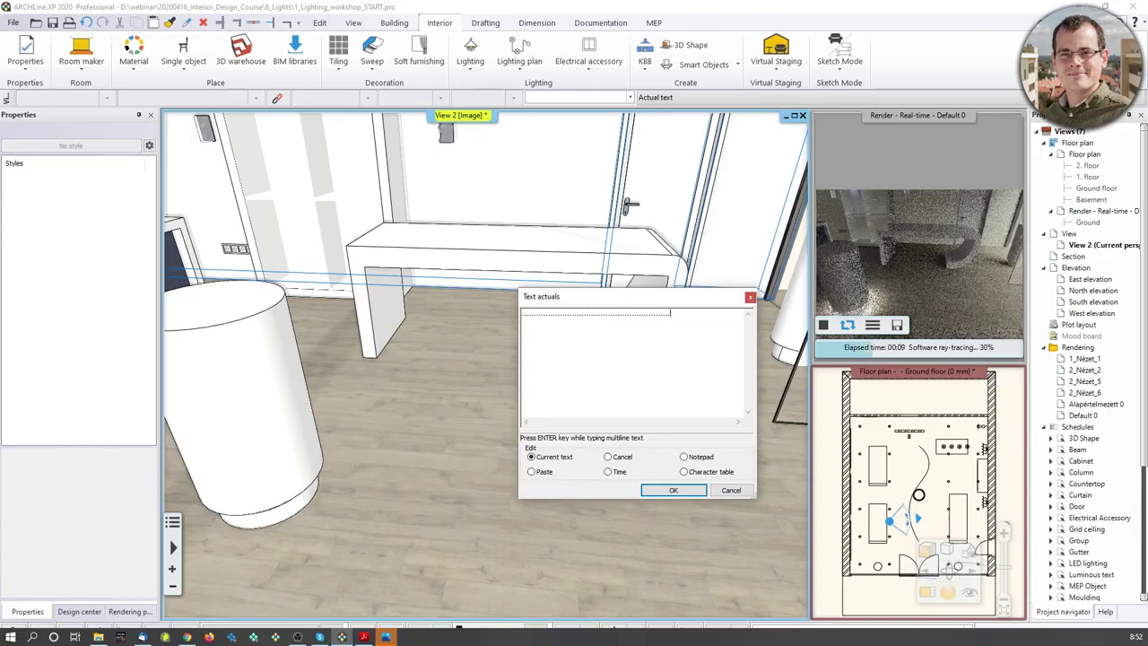
click(673, 491)
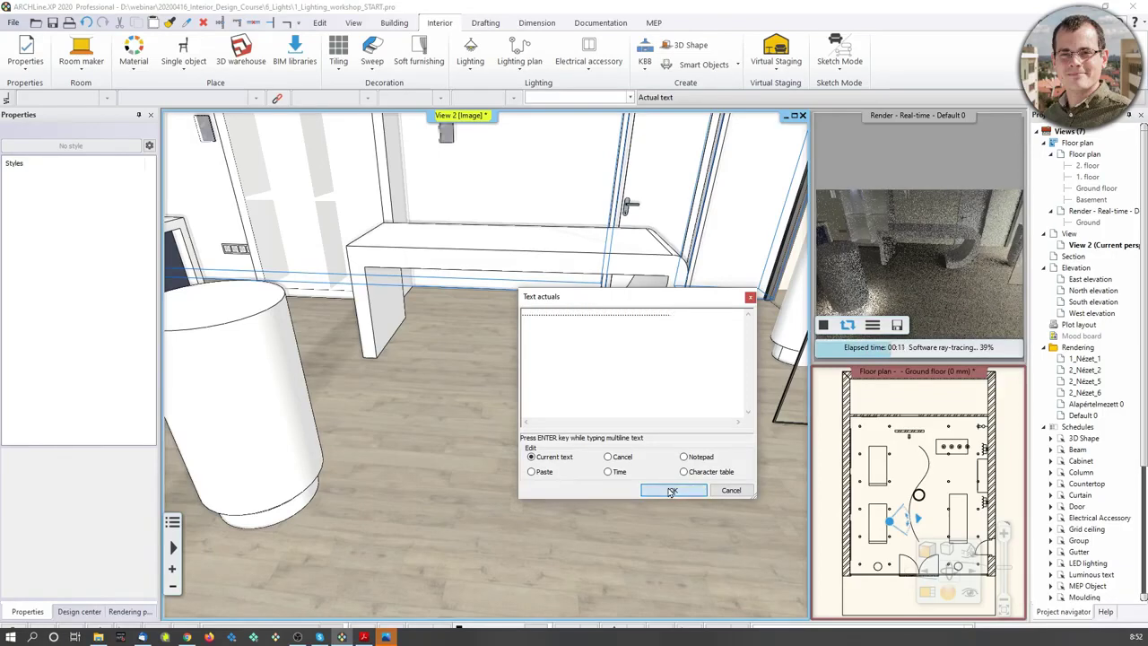
Place the dotted luminous text on the floor beside the display tables, rotated 270°, with an extrusion height of 5 mm
click(398, 422)
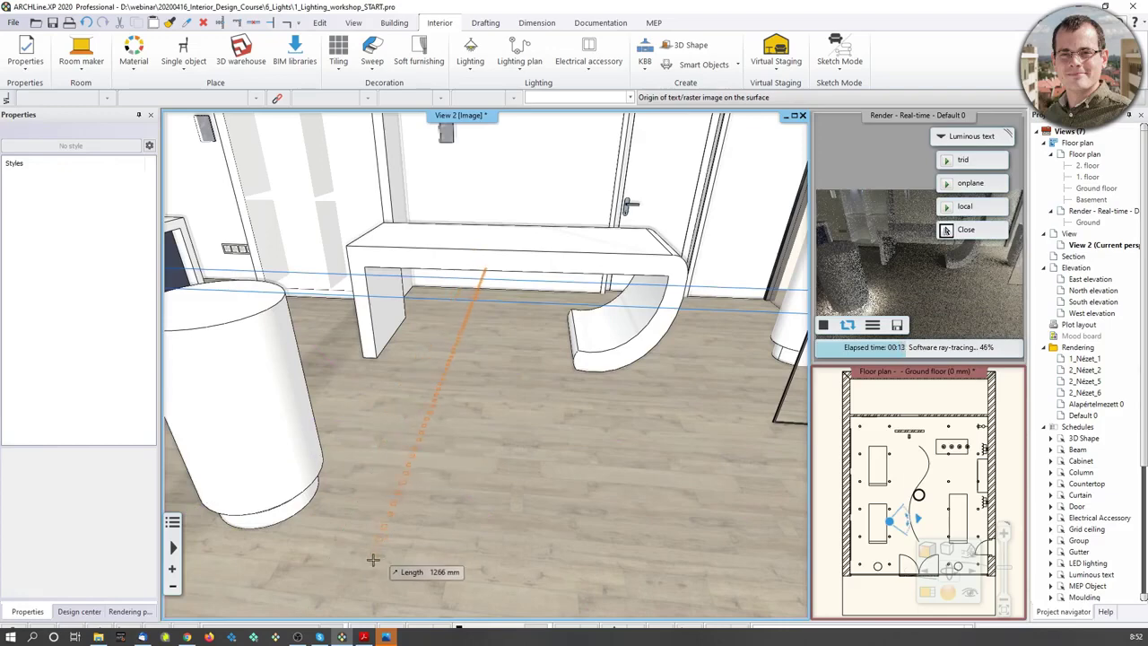
click(333, 551)
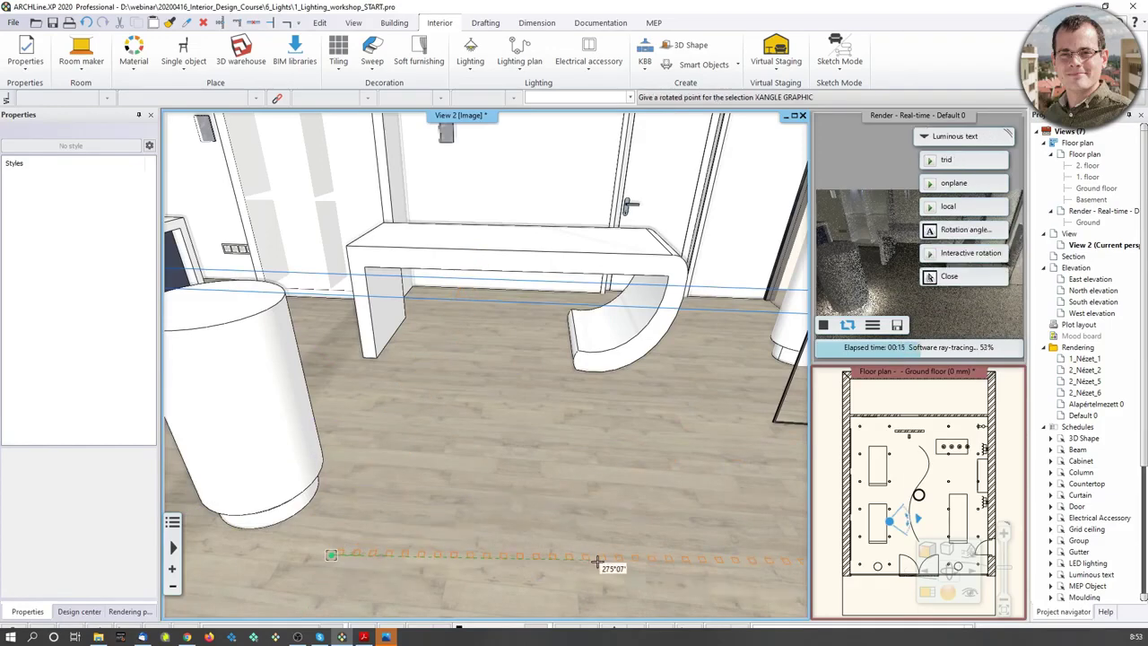
click(642, 583)
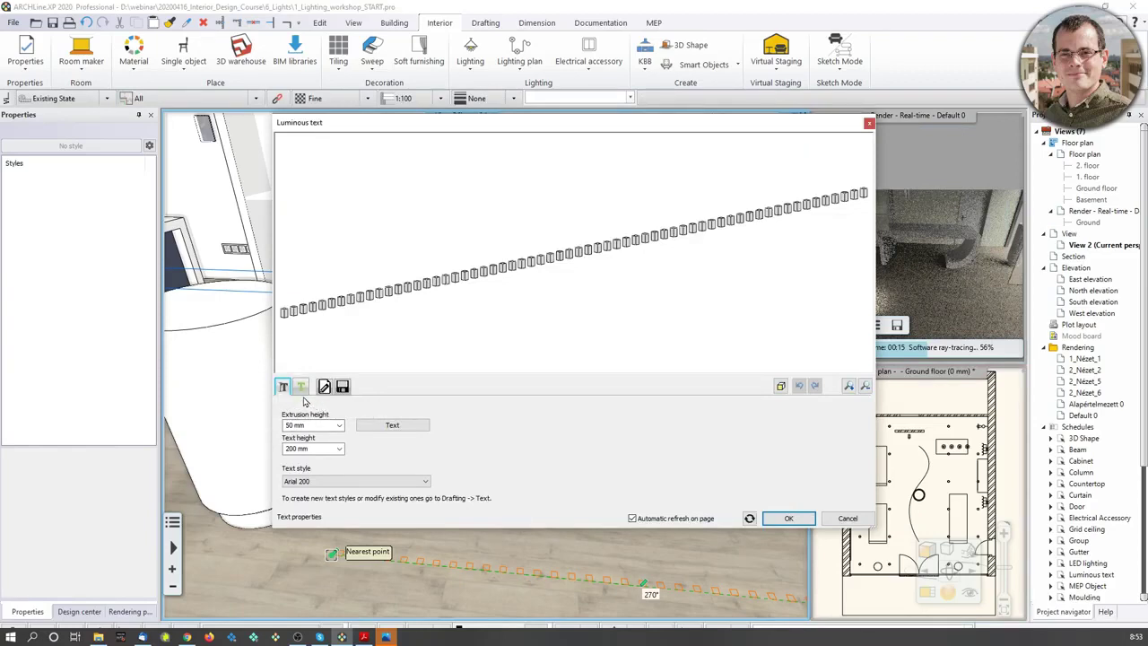
click(290, 425)
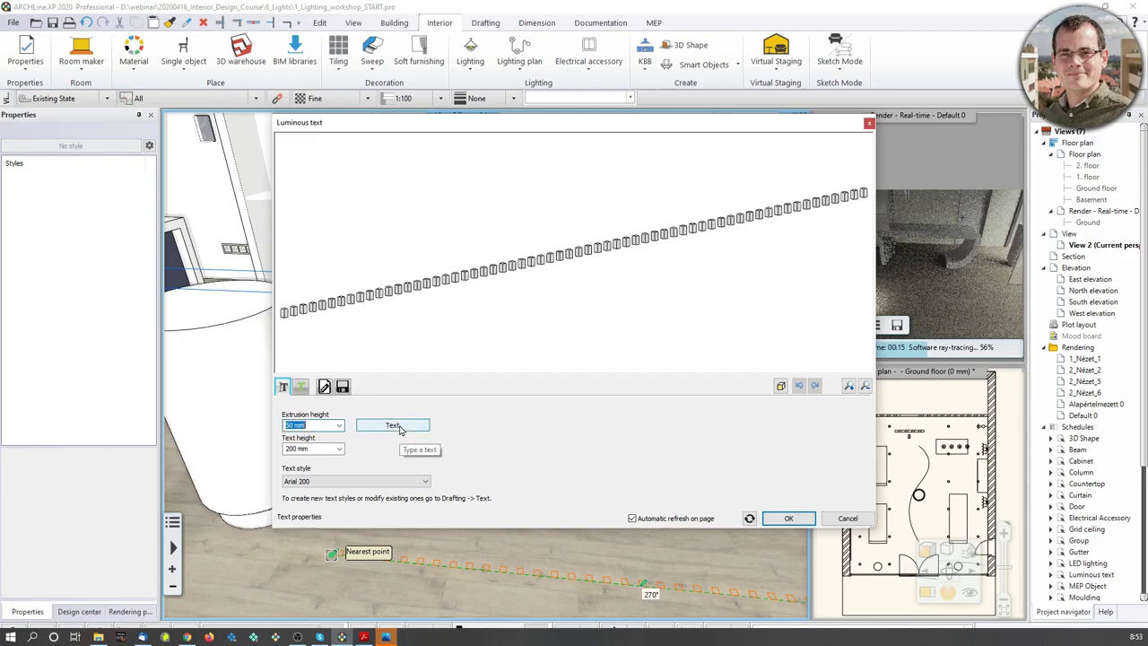
text(5)
key(Return)
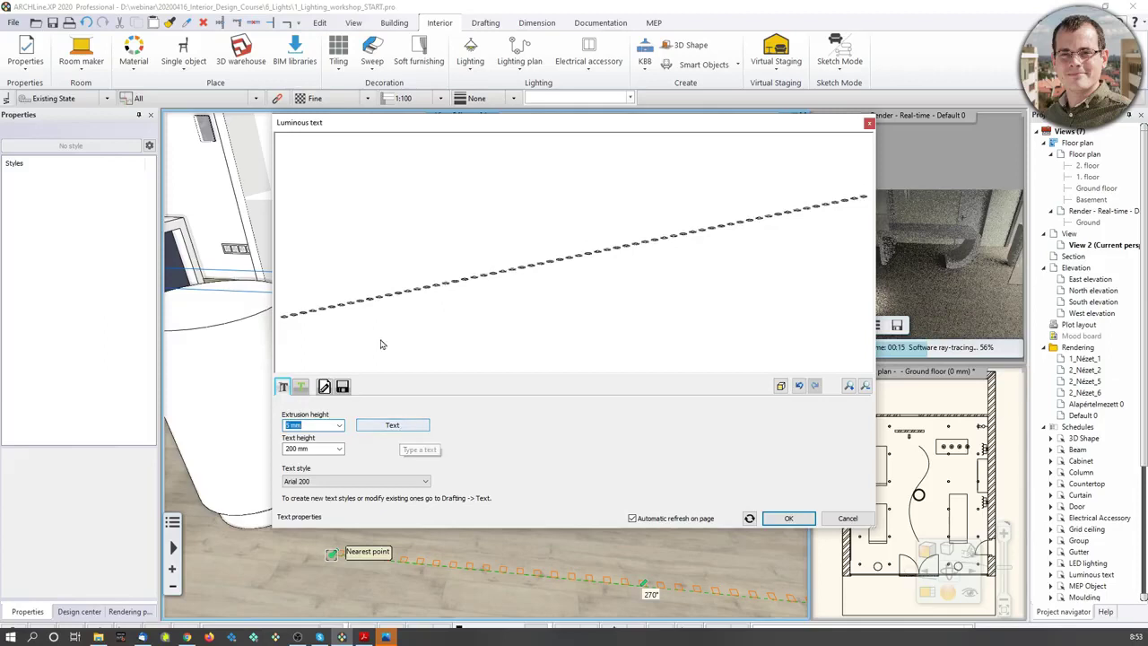
scroll(382, 305, up, 5)
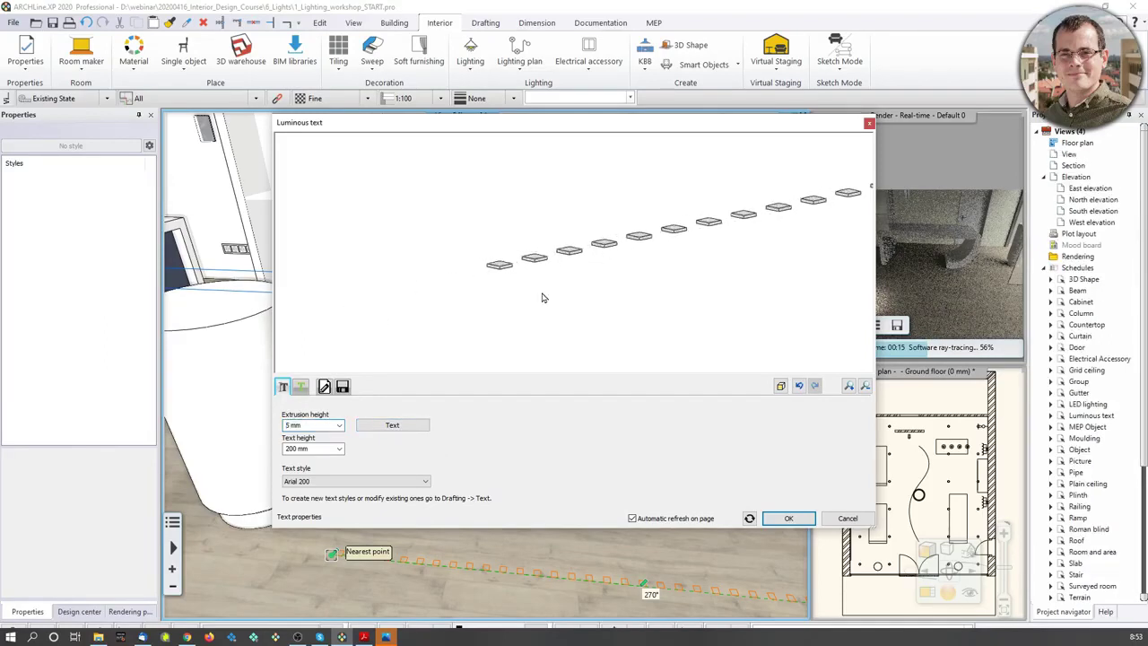
Enable the dotted text's light with an intensity of 200 lm per meter and create the text
click(300, 387)
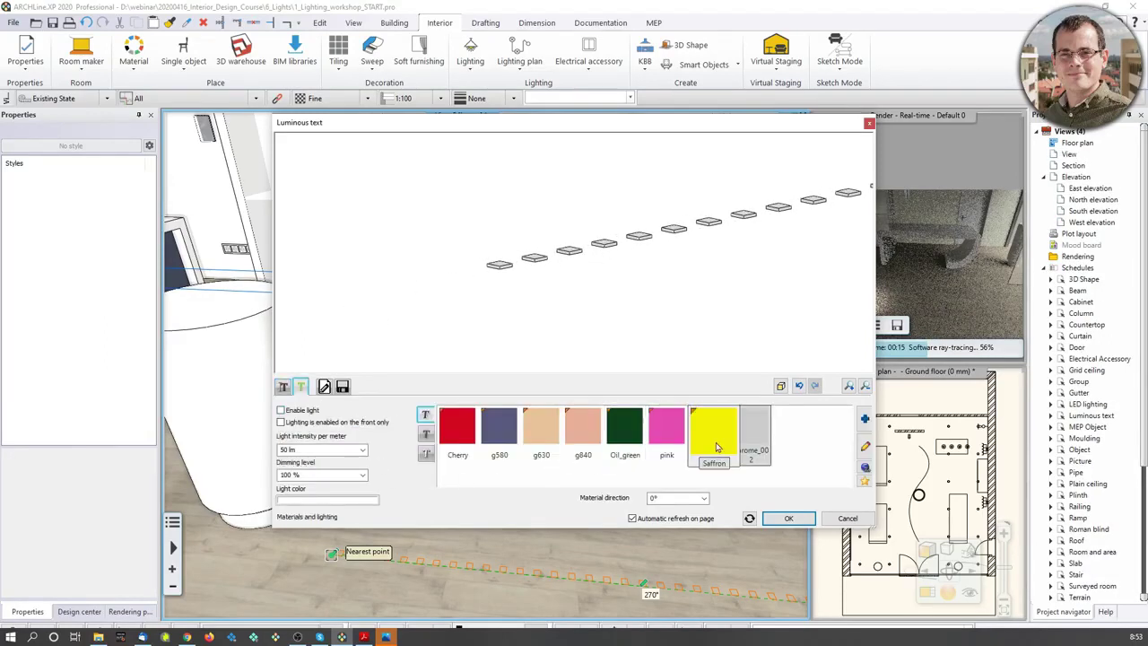
double_click(286, 449)
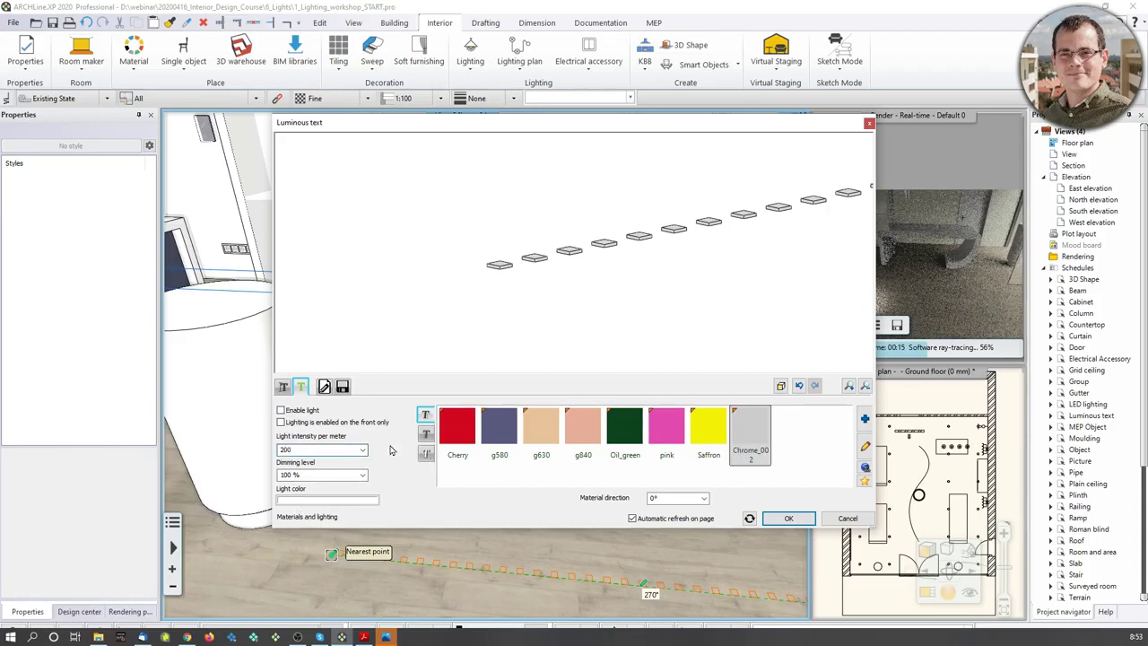
click(282, 423)
click(779, 522)
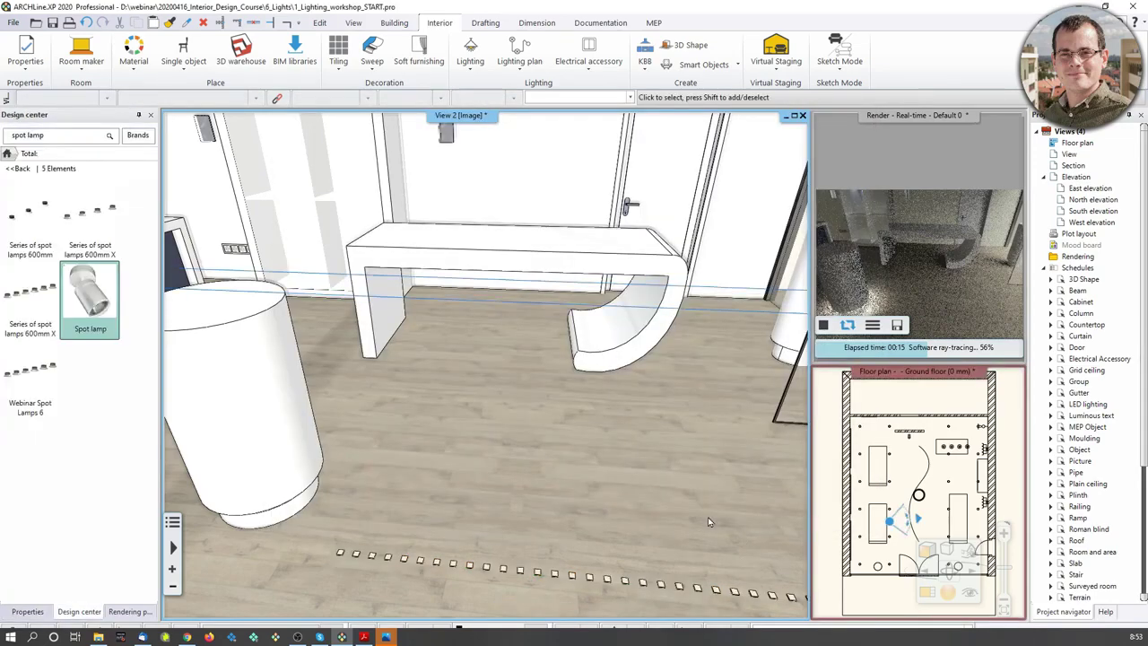
Select the dotted strip, show it on the floor plan and make the floor plan the main view
mouse_move(708, 519)
middle_down()
mouse_move(448, 492)
mouse_move(529, 489)
mouse_move(521, 466)
middle_up()
click(518, 482)
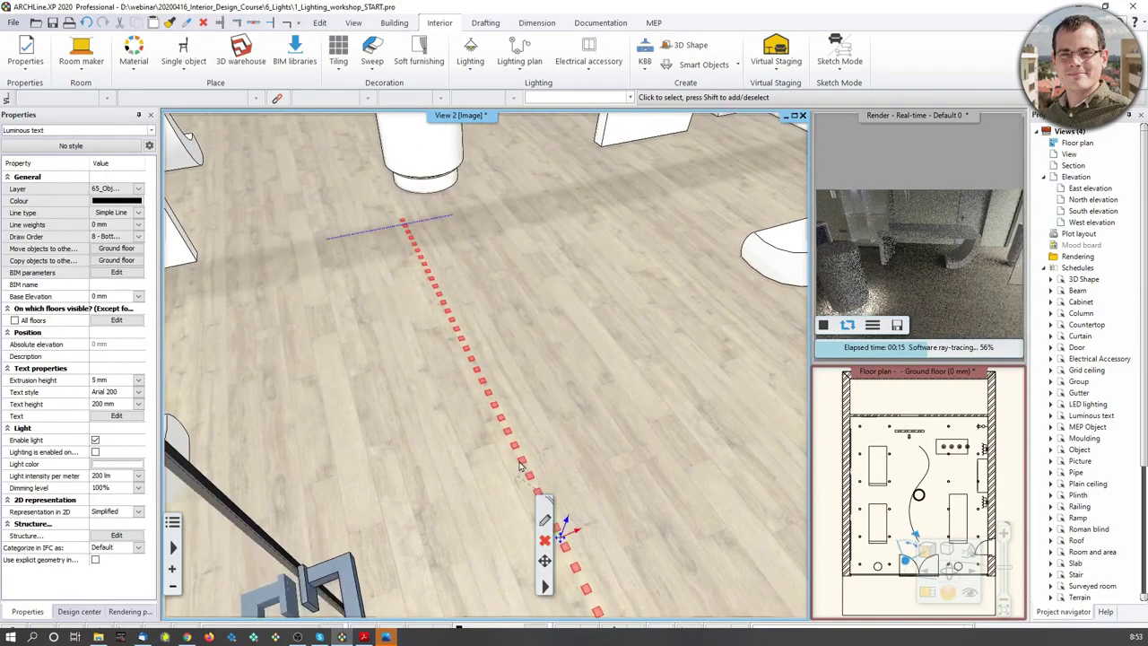
right_click(526, 467)
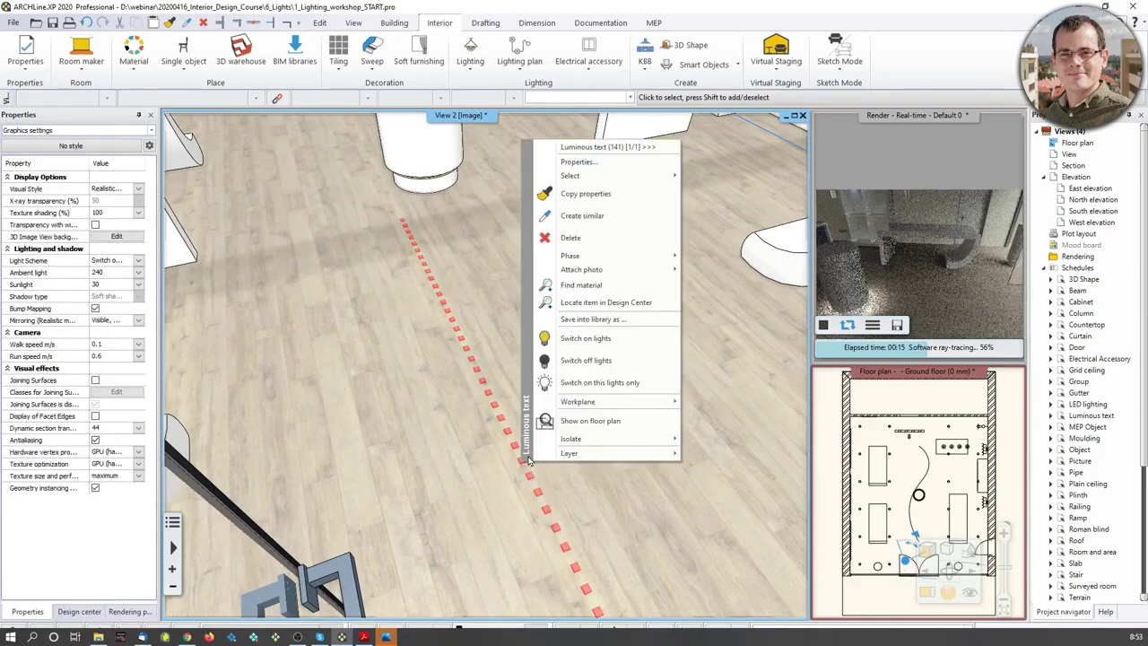
click(590, 421)
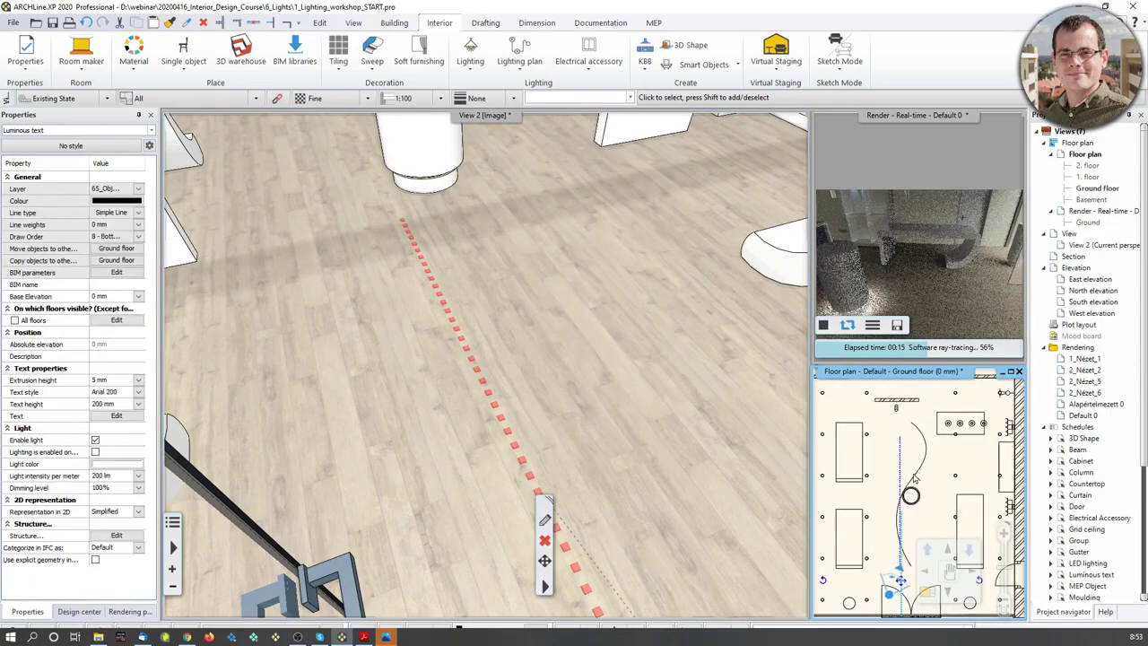
click(924, 592)
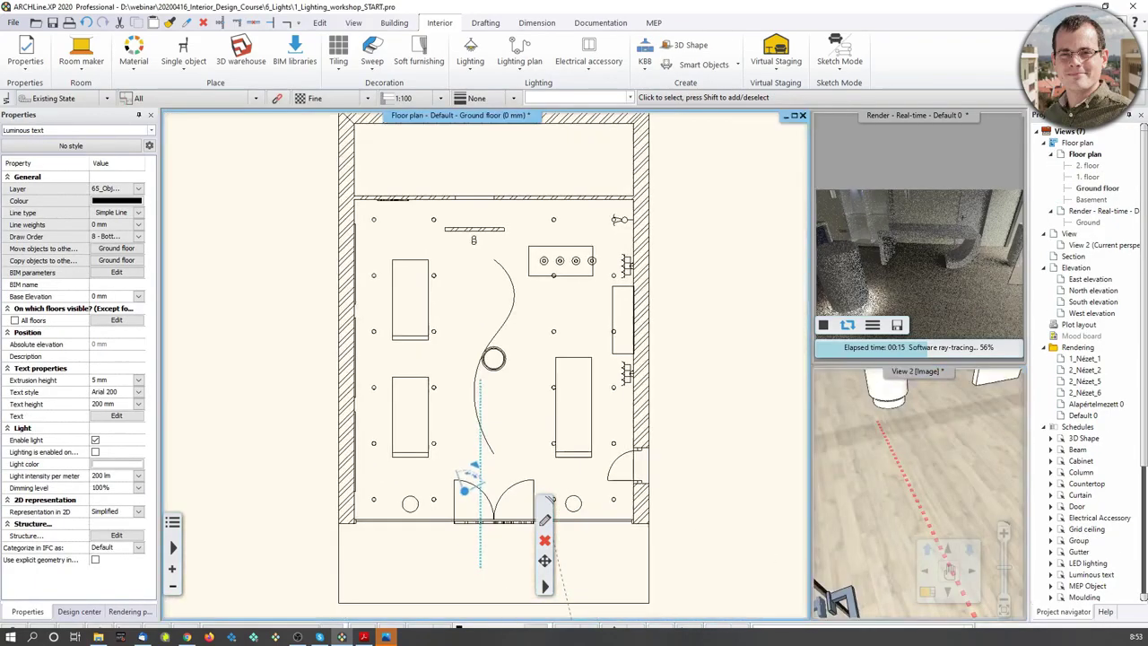
Move the dotted strip fully inside the showroom, between the two west-side display tables and the curved line
right_click(493, 454)
key(Escape)
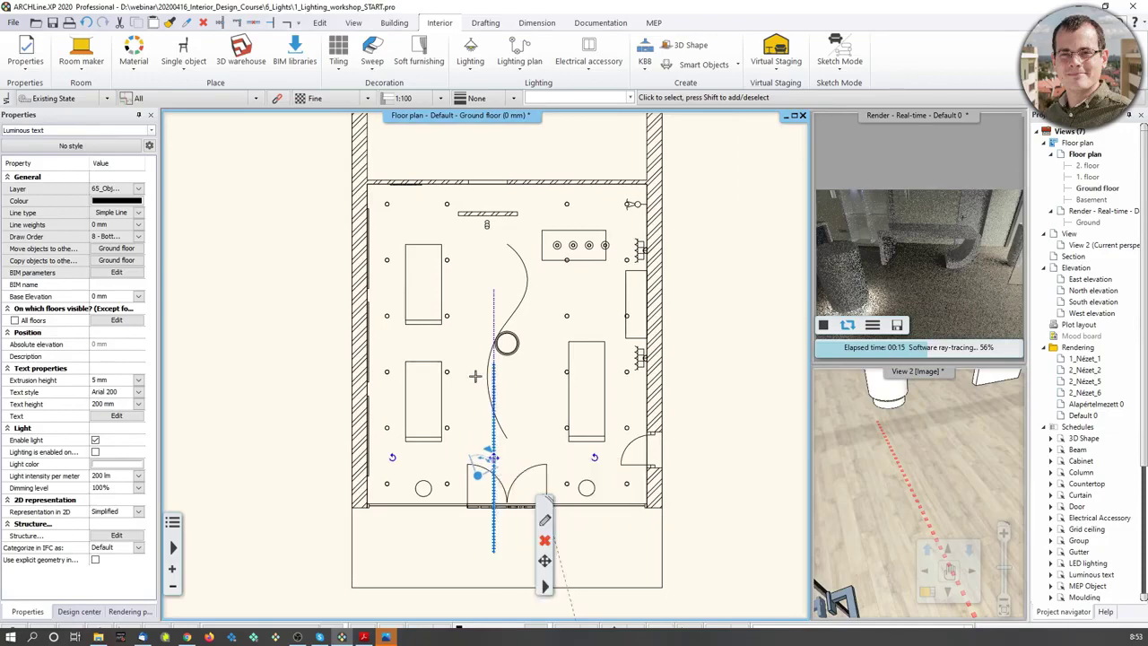
scroll(475, 377, up, 1)
click(493, 457)
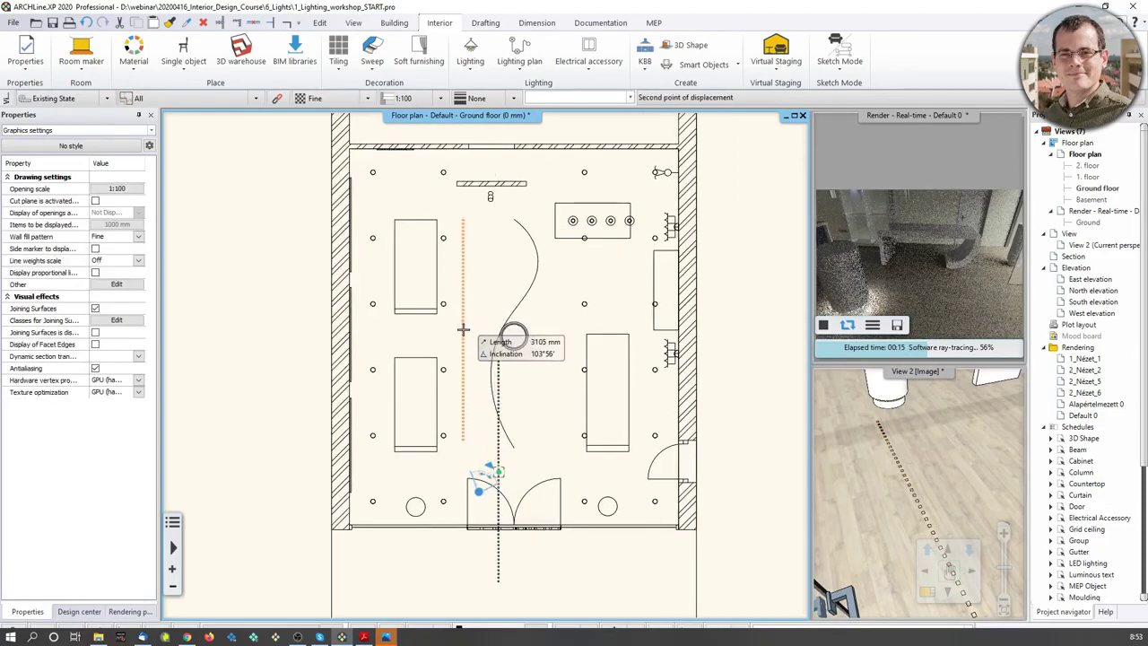
click(464, 336)
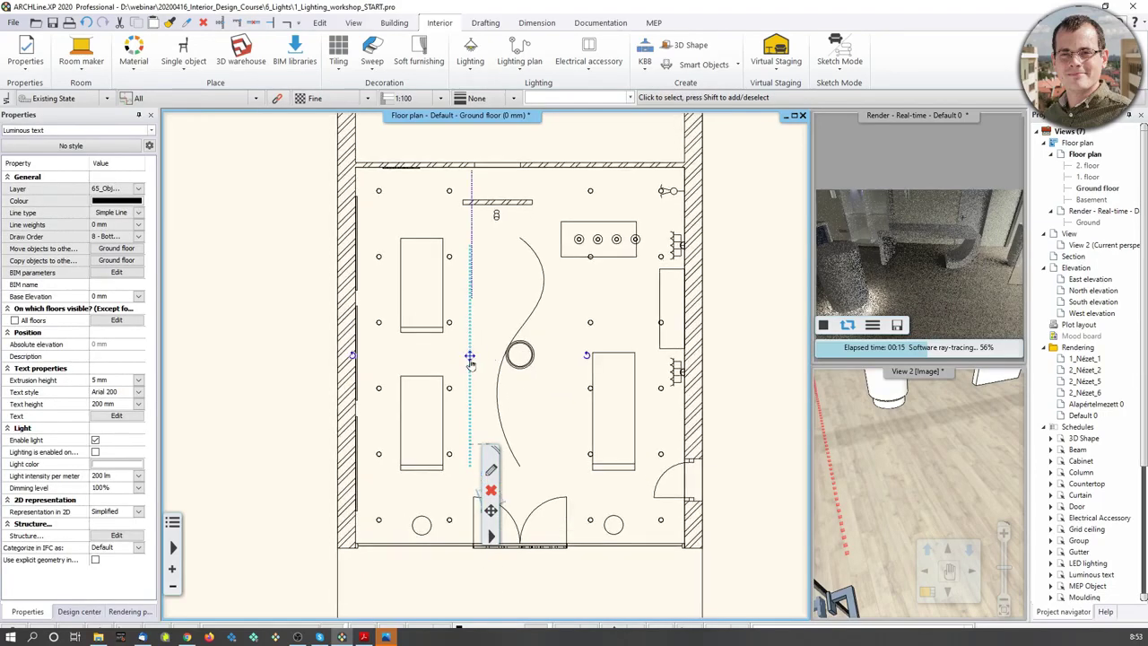
Duplicate the dotted strip by mirroring it about the vertical axis through the middle of the double entrance door
right_click(470, 358)
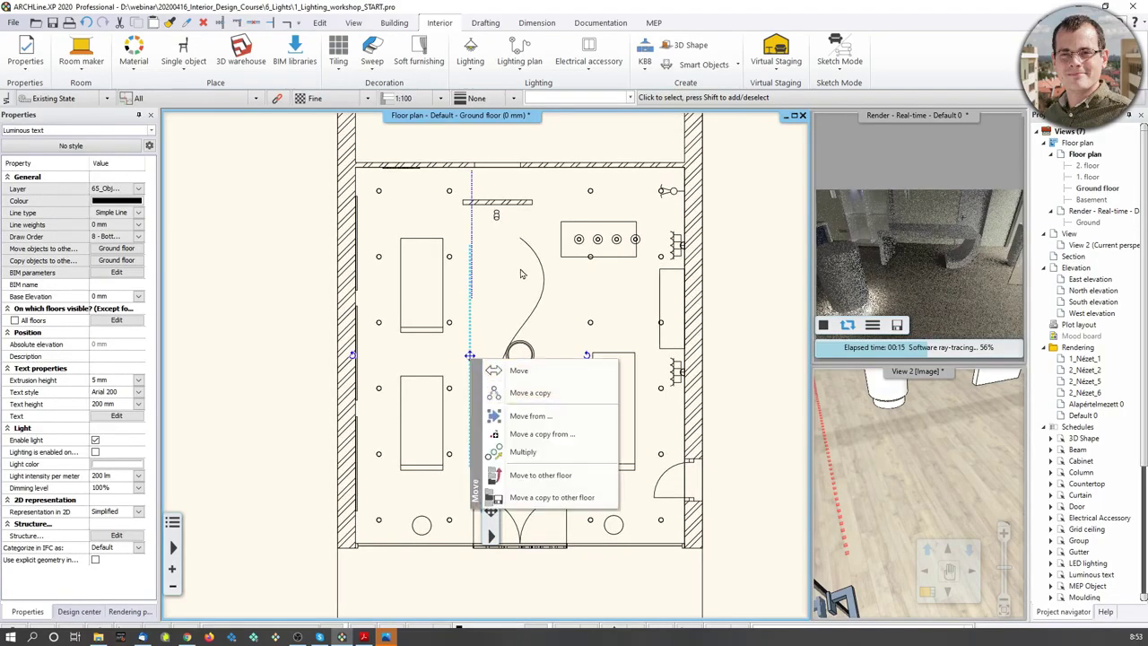
click(321, 23)
click(269, 74)
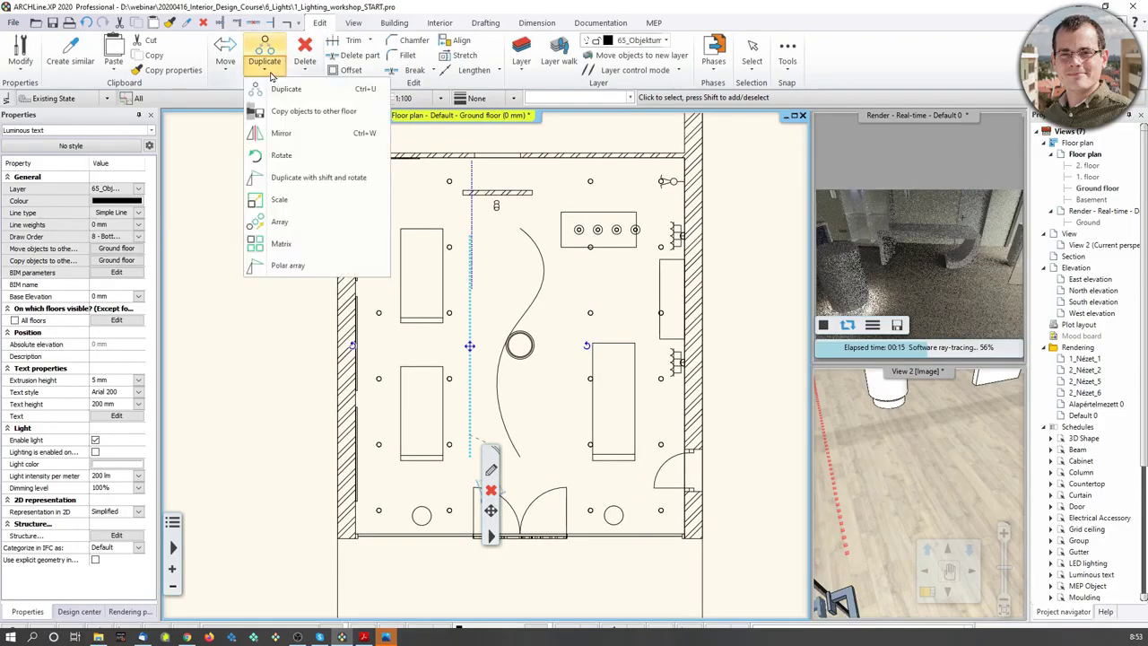
click(287, 130)
scroll(537, 466, up, 3)
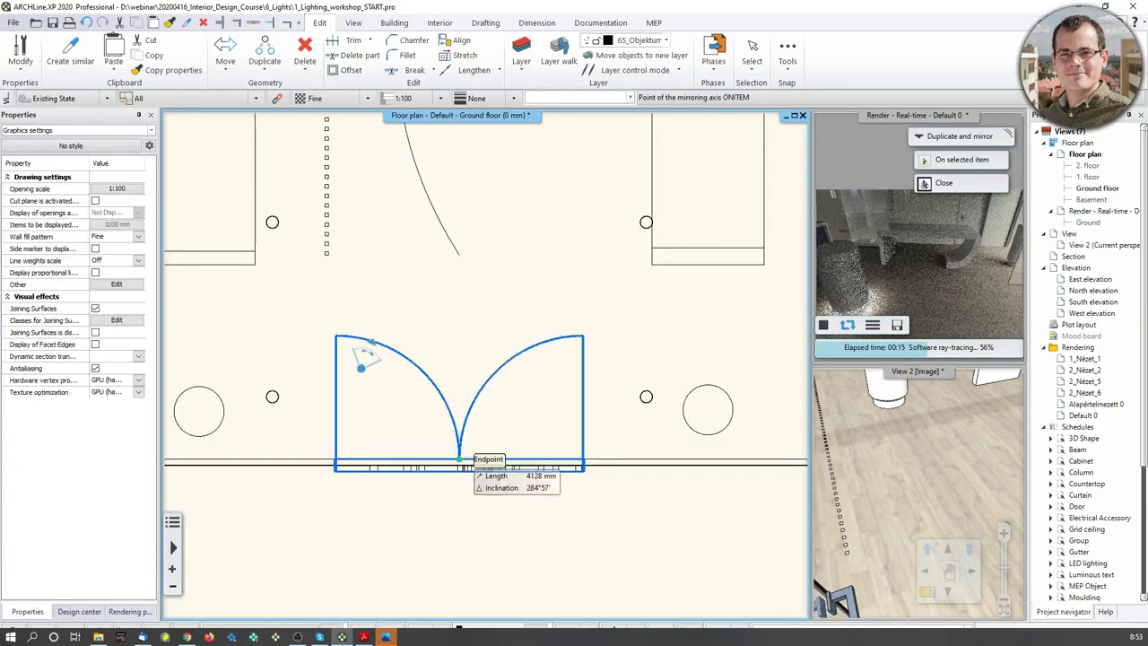
click(459, 458)
scroll(461, 215, up, 4)
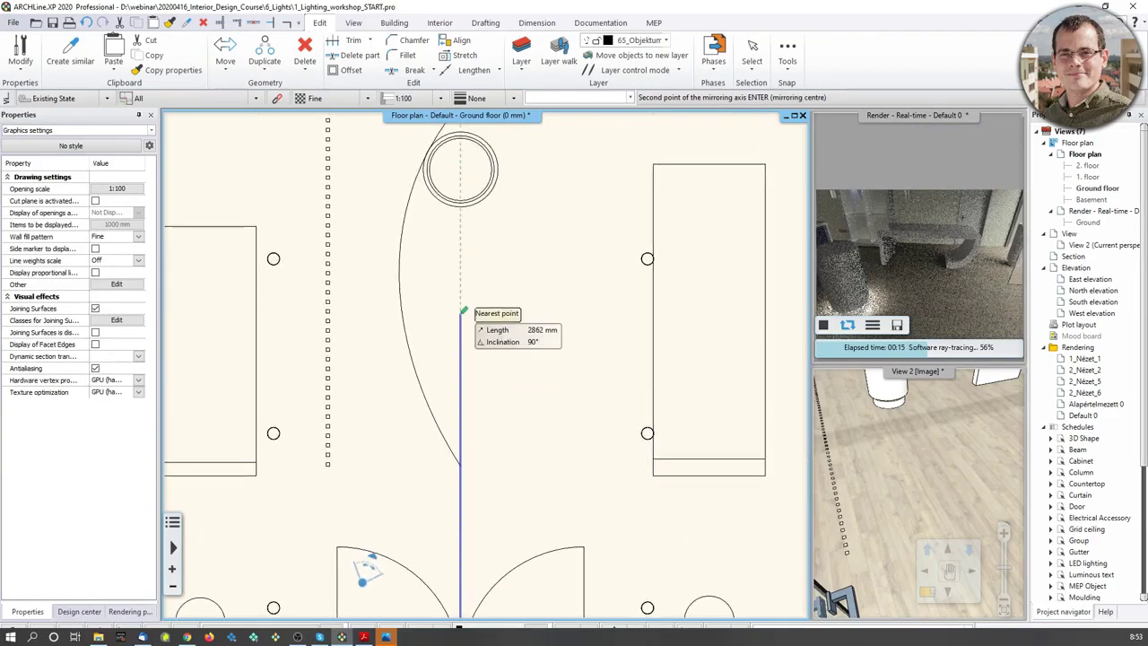
click(466, 290)
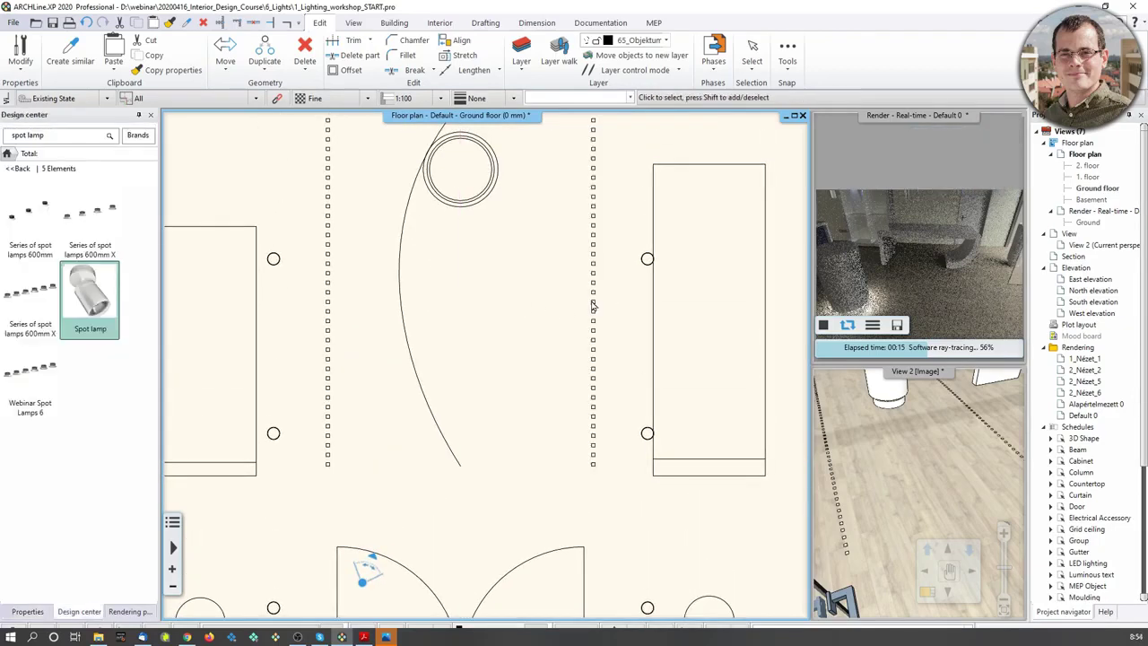
Restart the real-time render to check both floor strips, with the camera framing the whole showroom
click(822, 326)
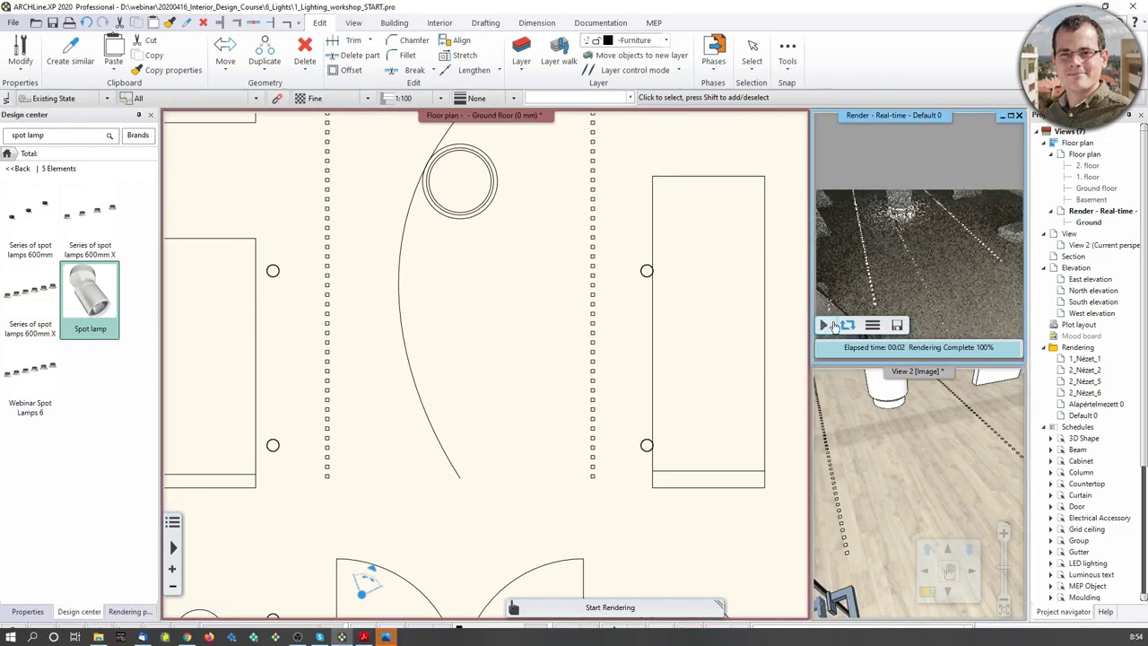
click(833, 326)
scroll(938, 469, down, 5)
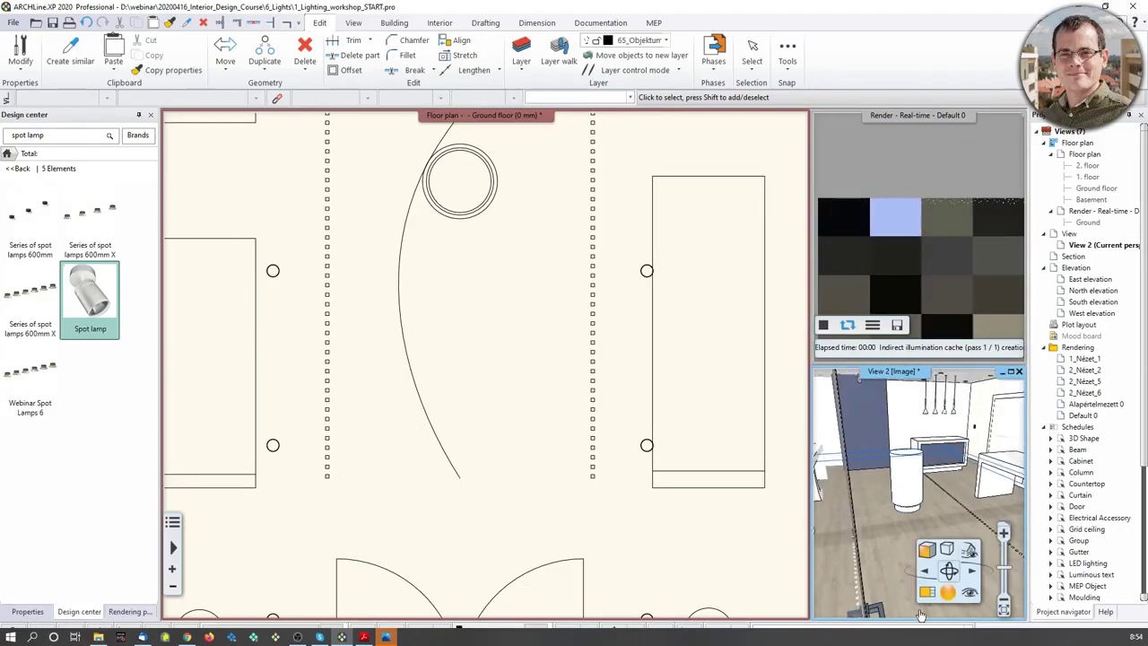
Select the plain ceiling with its rows of spot lamps in the 3D view and enable its light
click(511, 610)
middle_drag(597, 455, 610, 424)
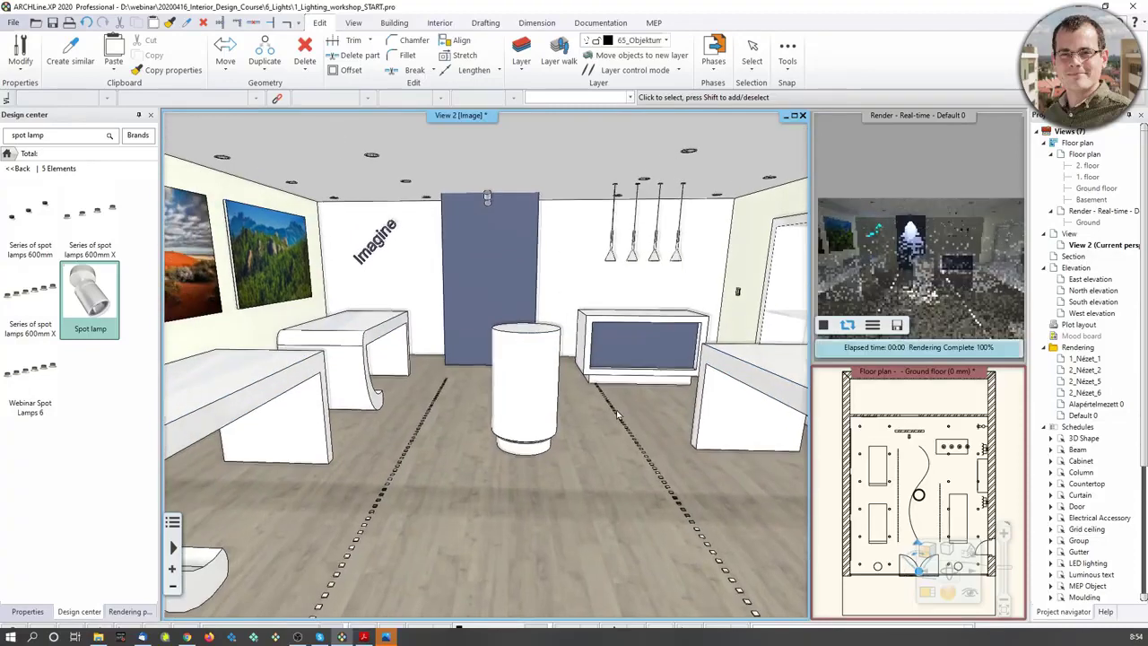
click(350, 166)
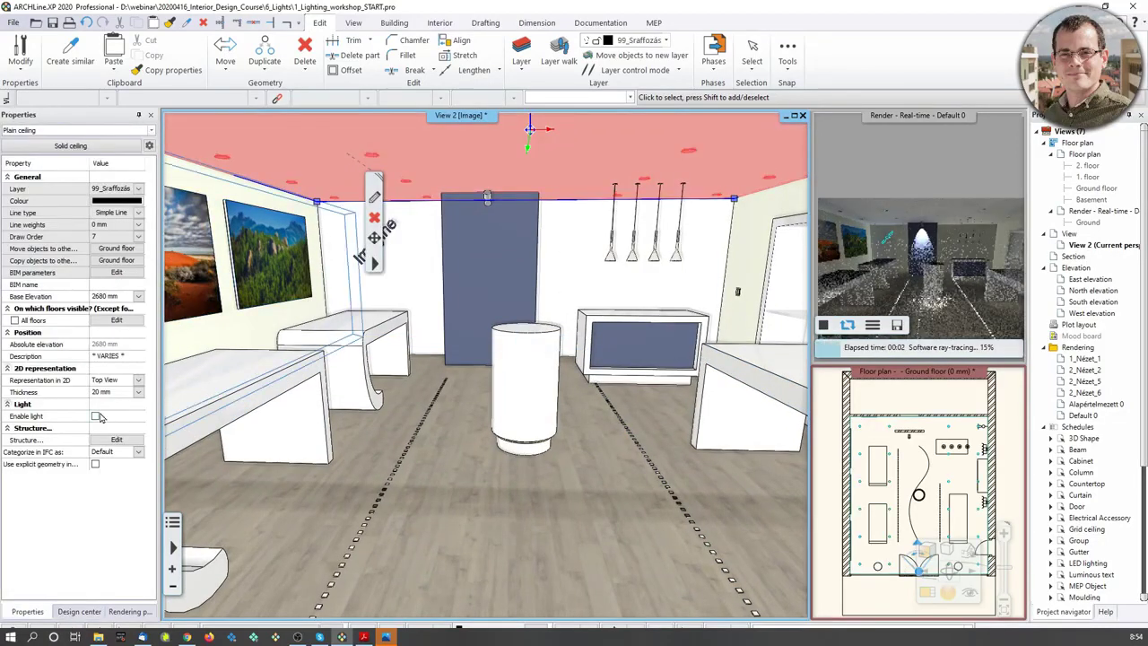
click(95, 416)
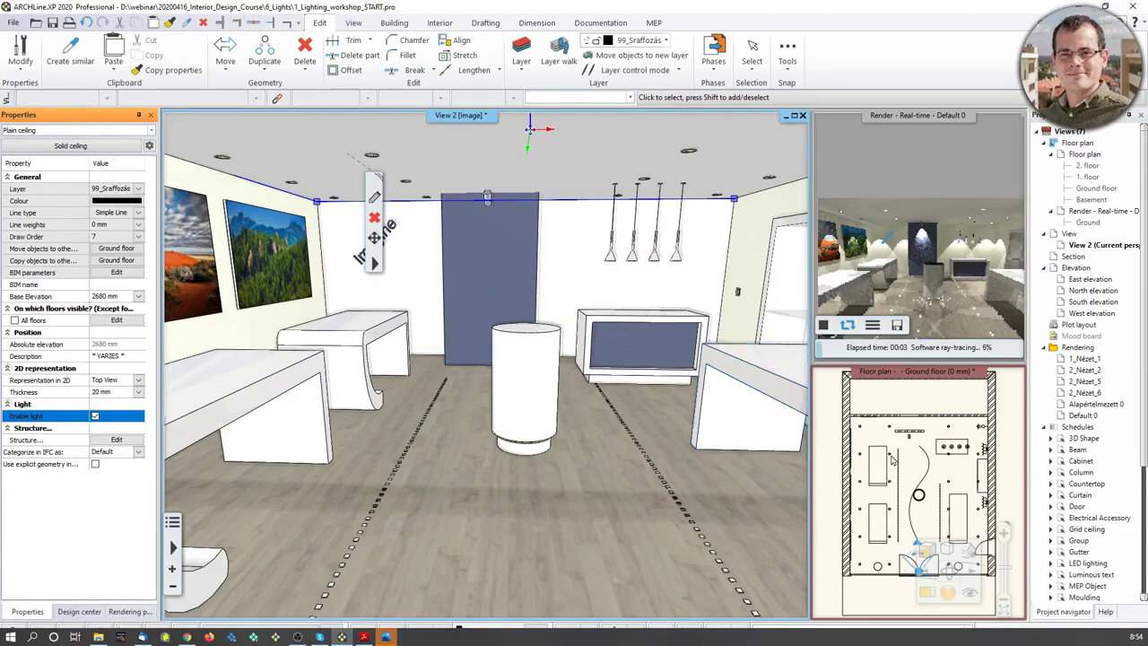
On the floor plan, move the ceiling lamp row beside the two west-side display tables over the tables
click(910, 572)
double_click(911, 572)
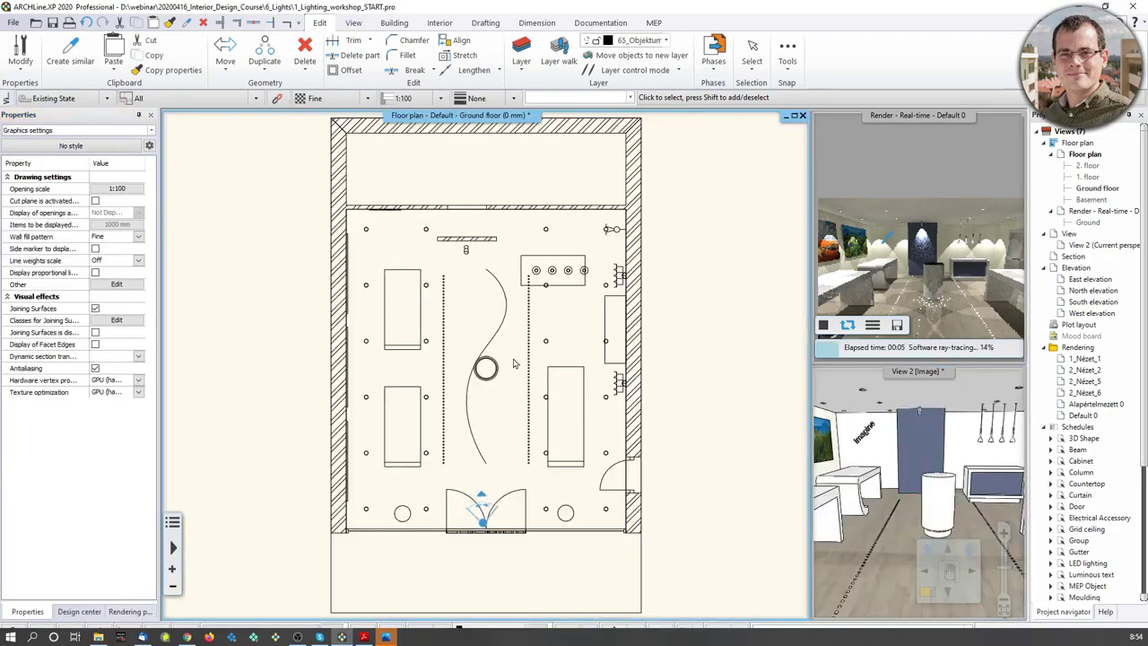
scroll(452, 414, up, 3)
click(453, 414)
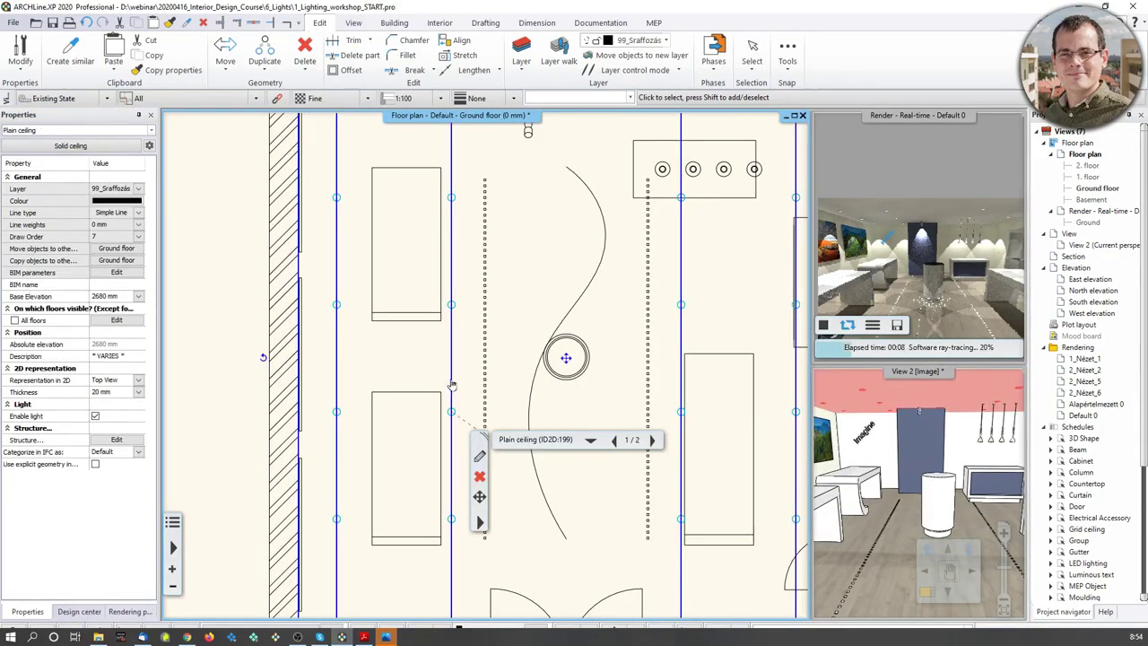
right_click(451, 387)
click(480, 389)
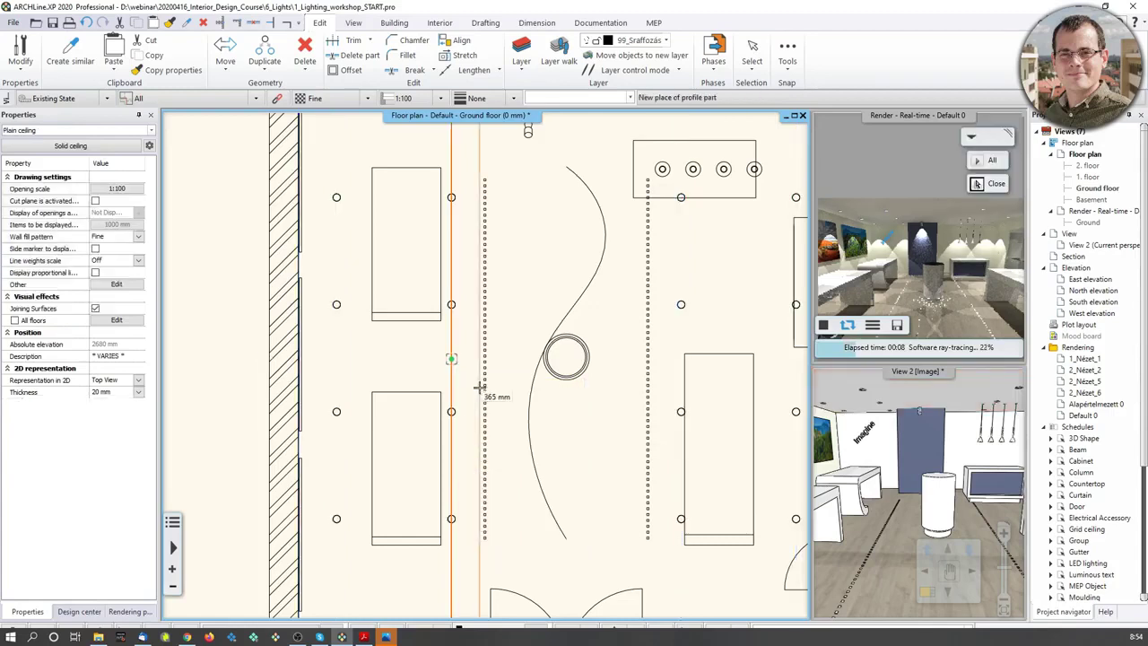
click(407, 392)
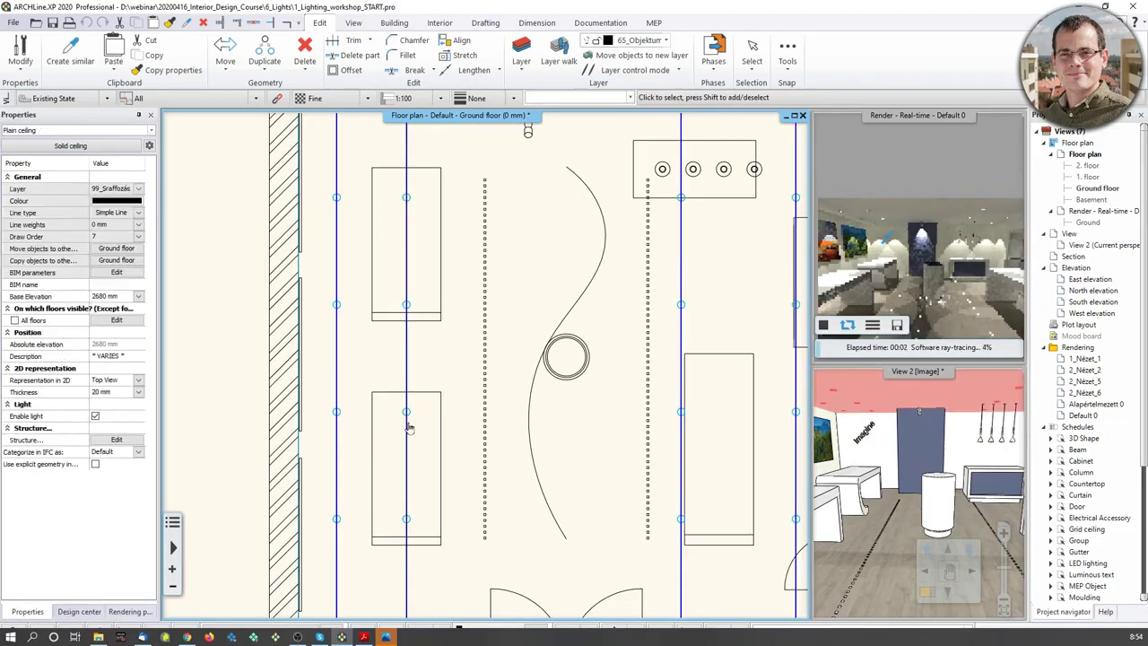
Insert a node into the lamp row above the display tables, at the lamp over the table nearer the entrance
click(408, 373)
click(448, 418)
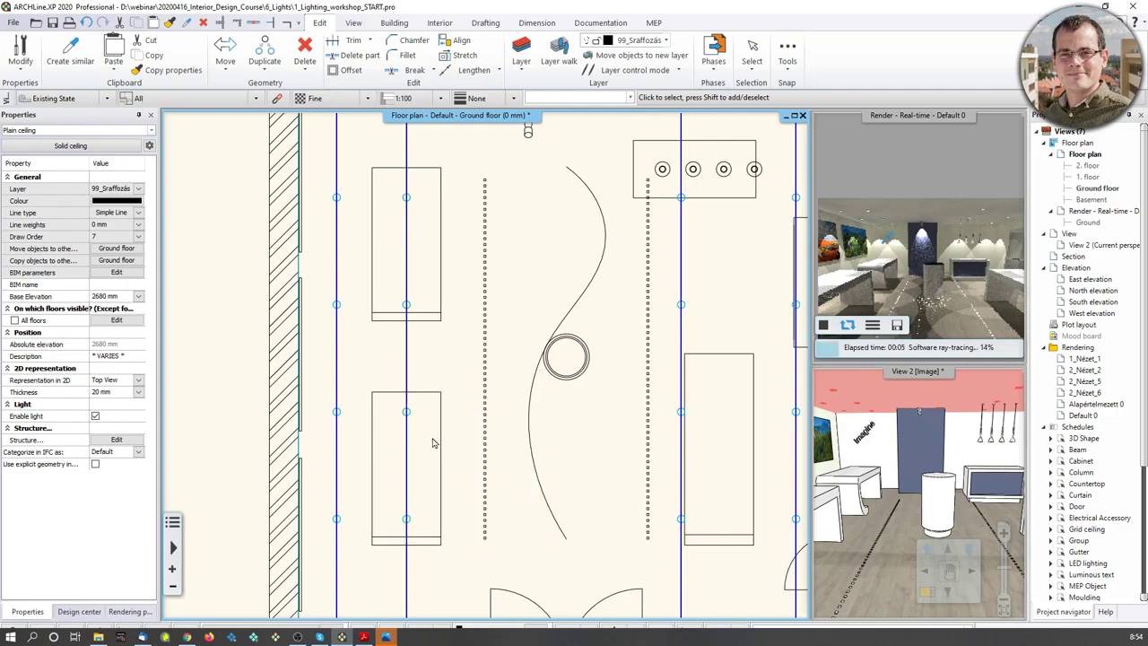
scroll(407, 415, up, 5)
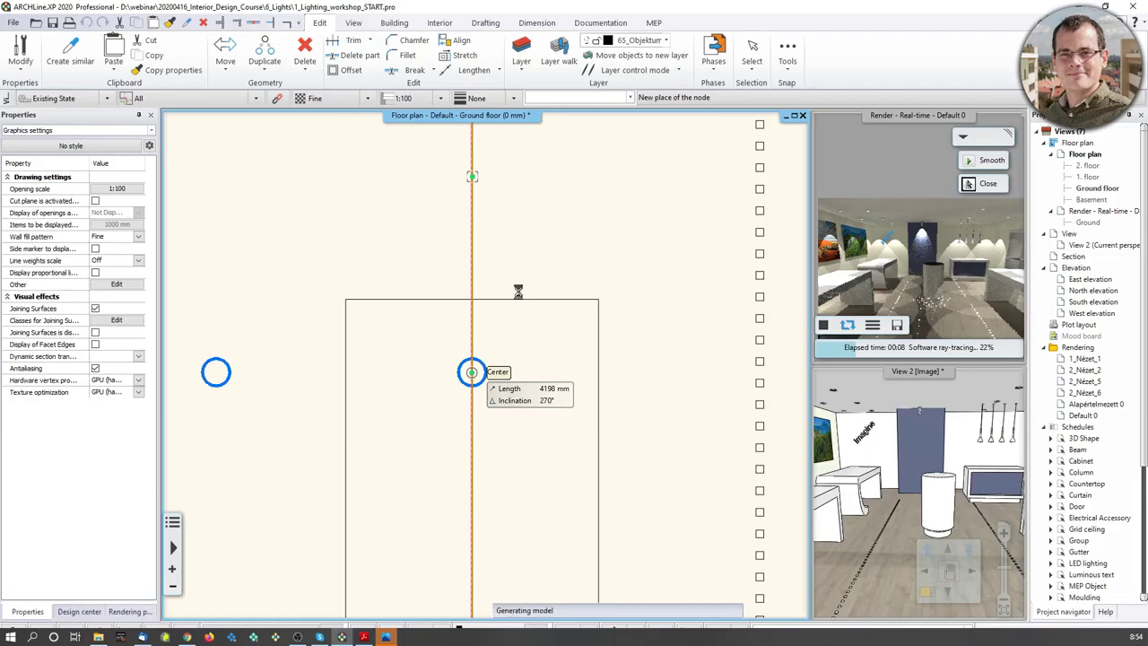
click(472, 371)
scroll(489, 260, down, 5)
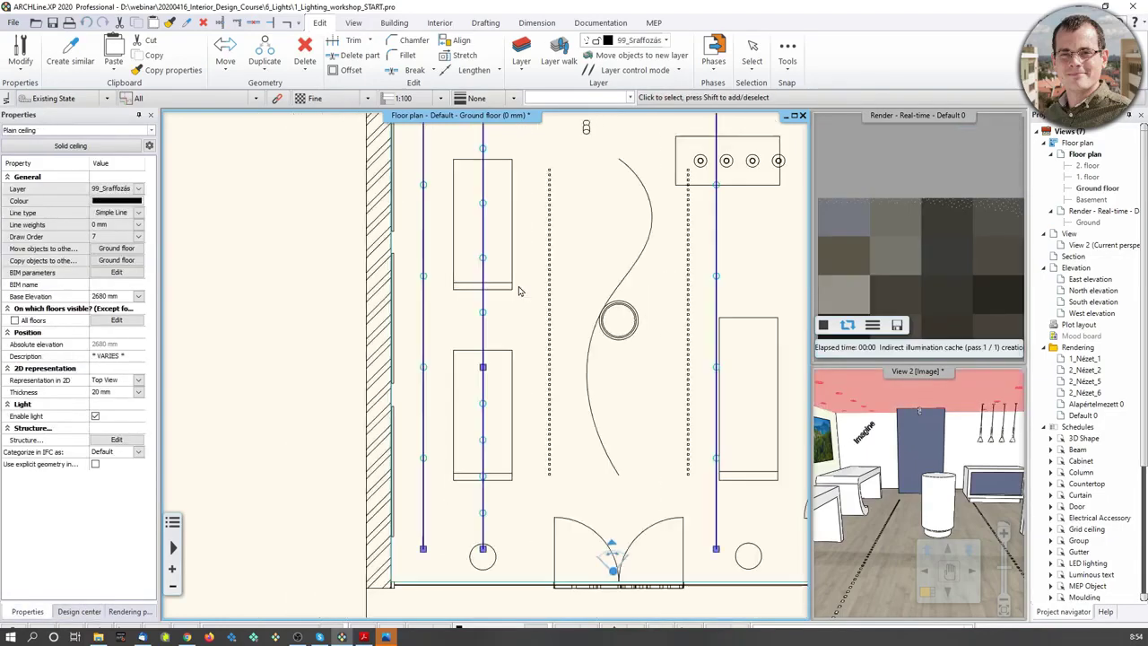
Offset the lamp row section beyond the new node about 650 mm toward the dotted floor strip
right_click(485, 238)
click(511, 248)
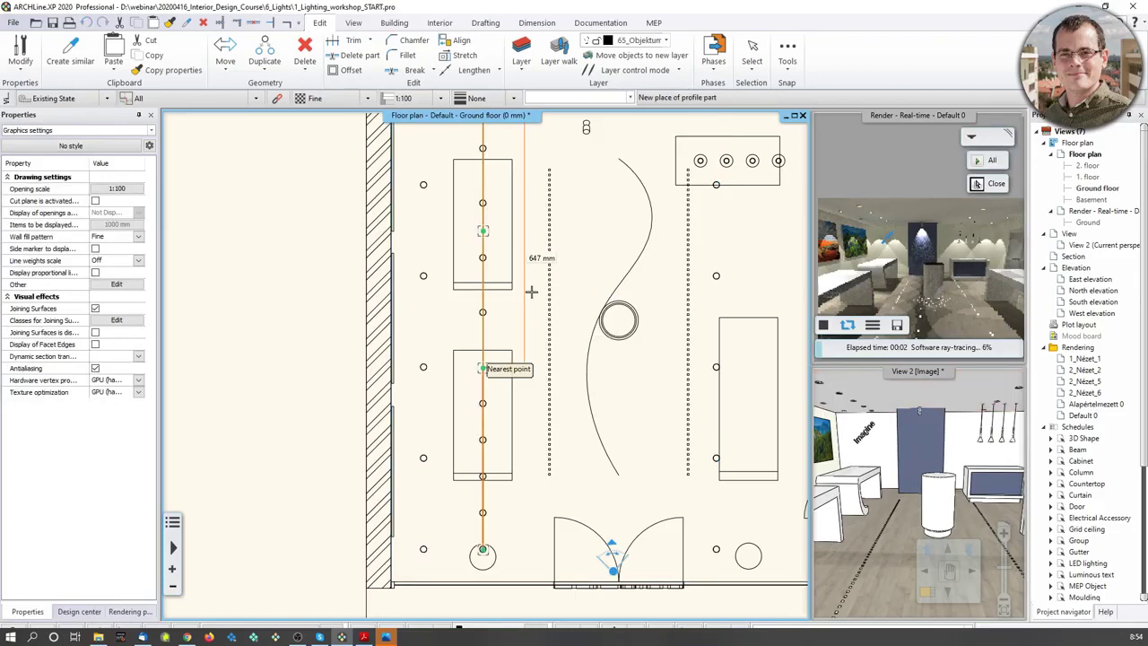
click(440, 346)
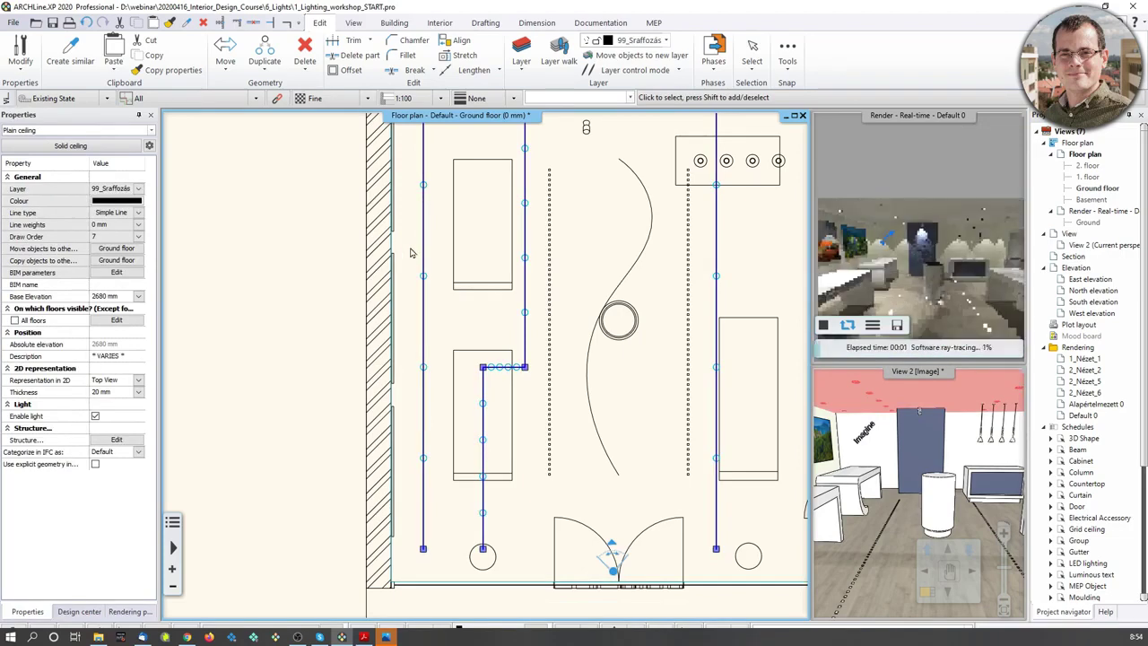
Check the rearranged ceiling lamp rows in the enlarged 3D view and in the enlarged real-time render
click(946, 284)
double_click(915, 485)
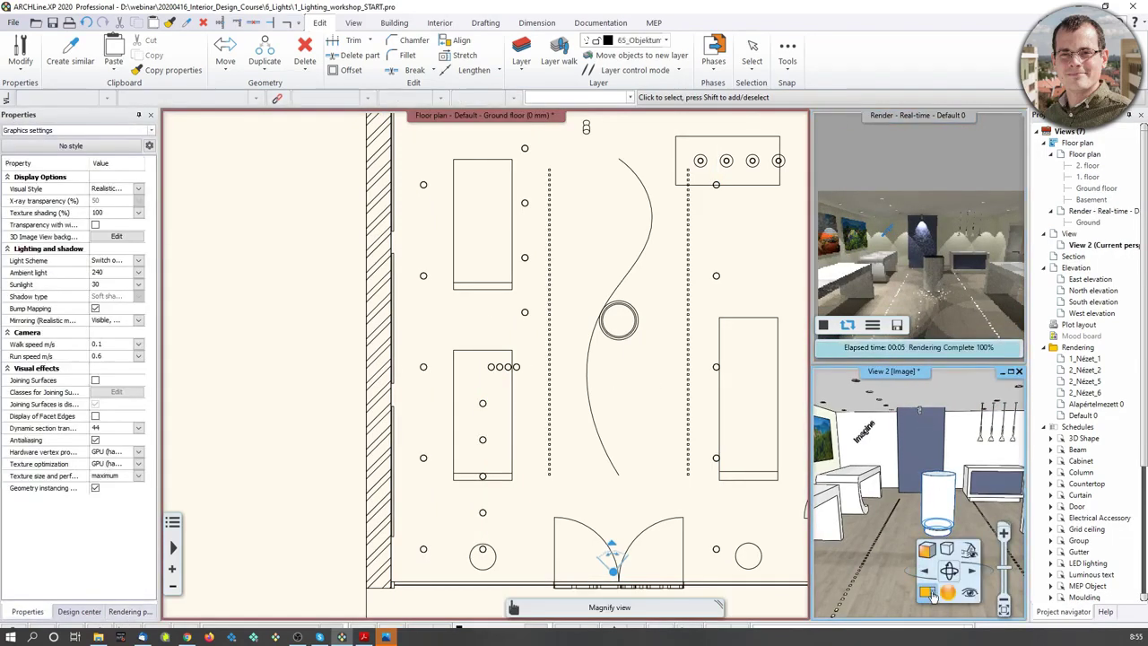
scroll(550, 381, up, 5)
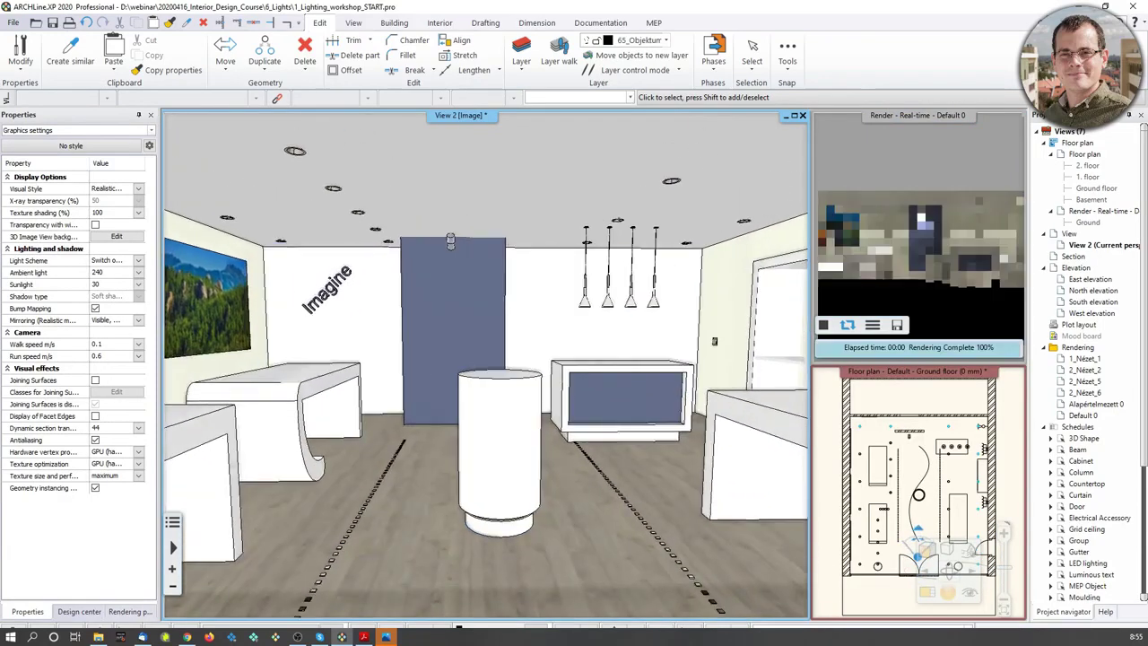
scroll(541, 325, down, 5)
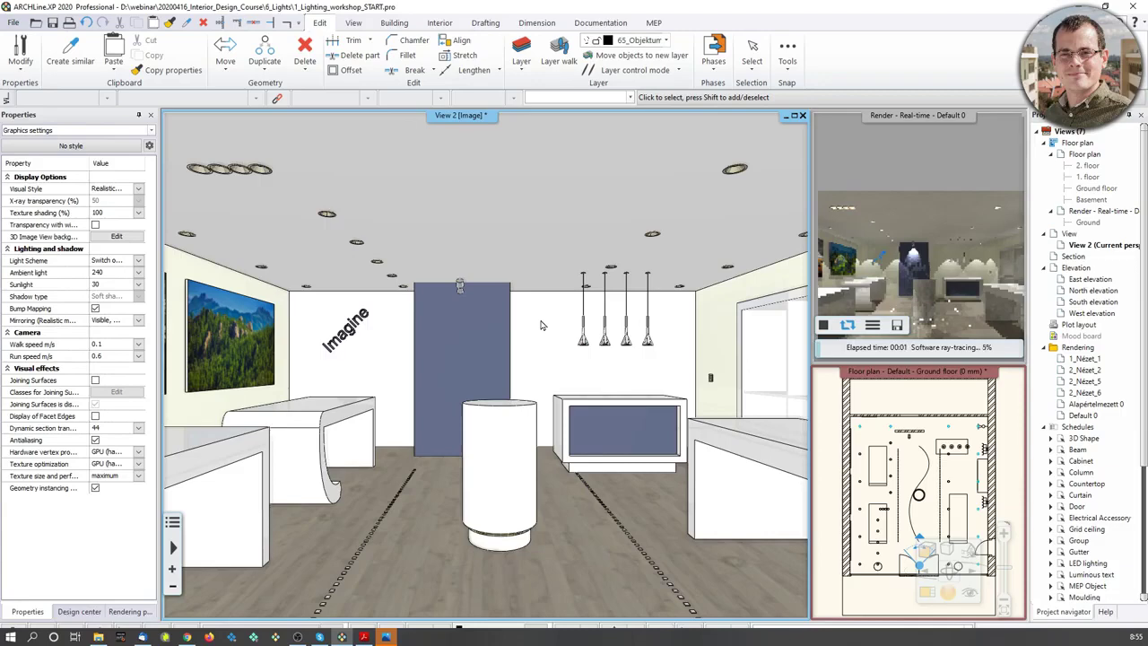
click(888, 305)
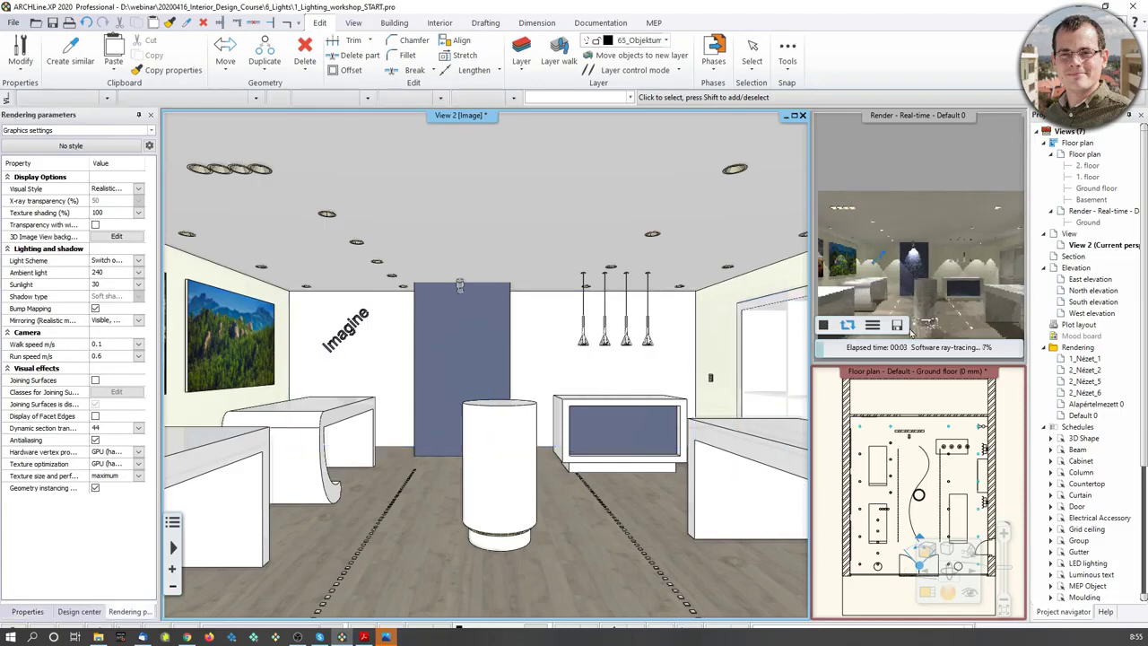
click(926, 592)
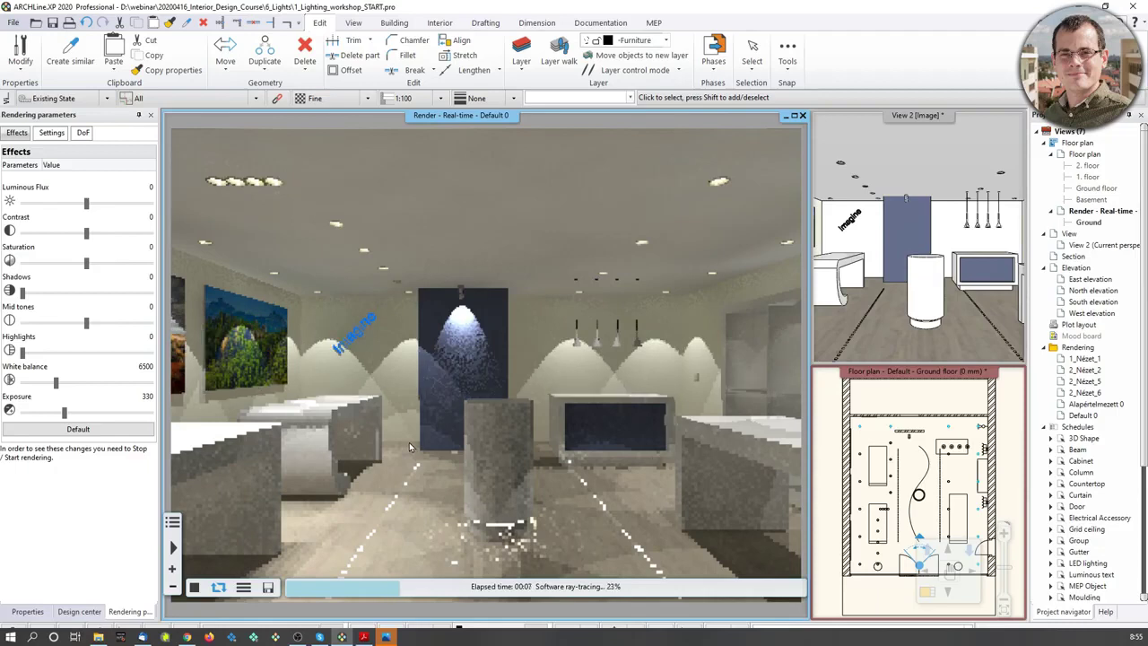
click(27, 611)
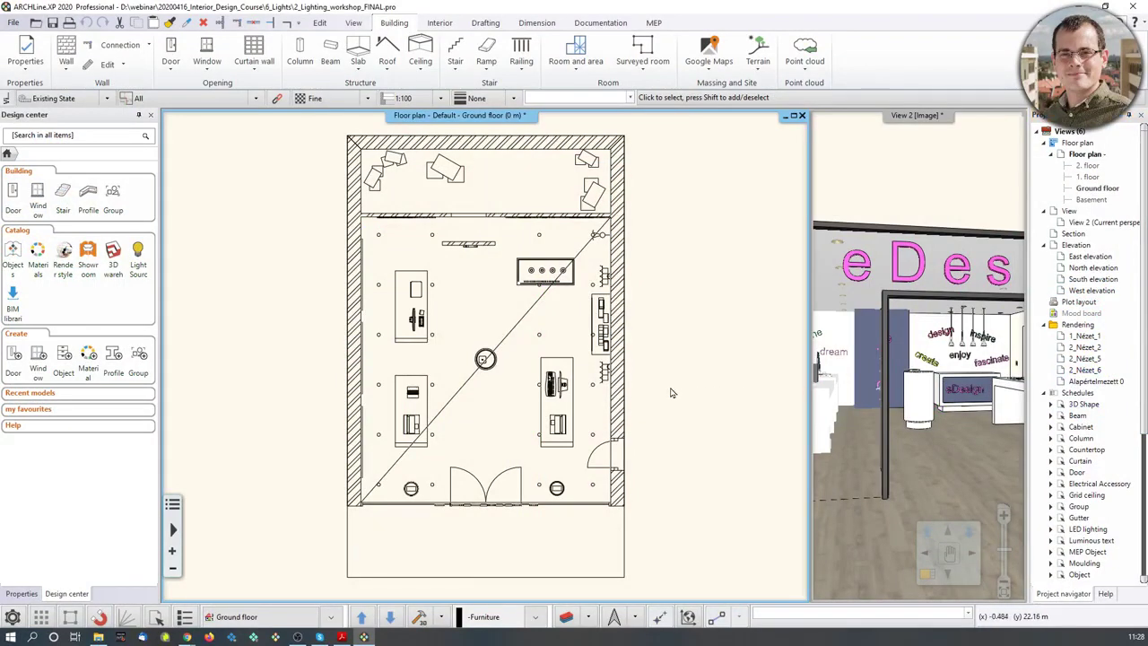
Examine the finished showroom's floor plan and its 3D view, from outside the storefront to the displays inside
middle_drag(671, 392, 679, 394)
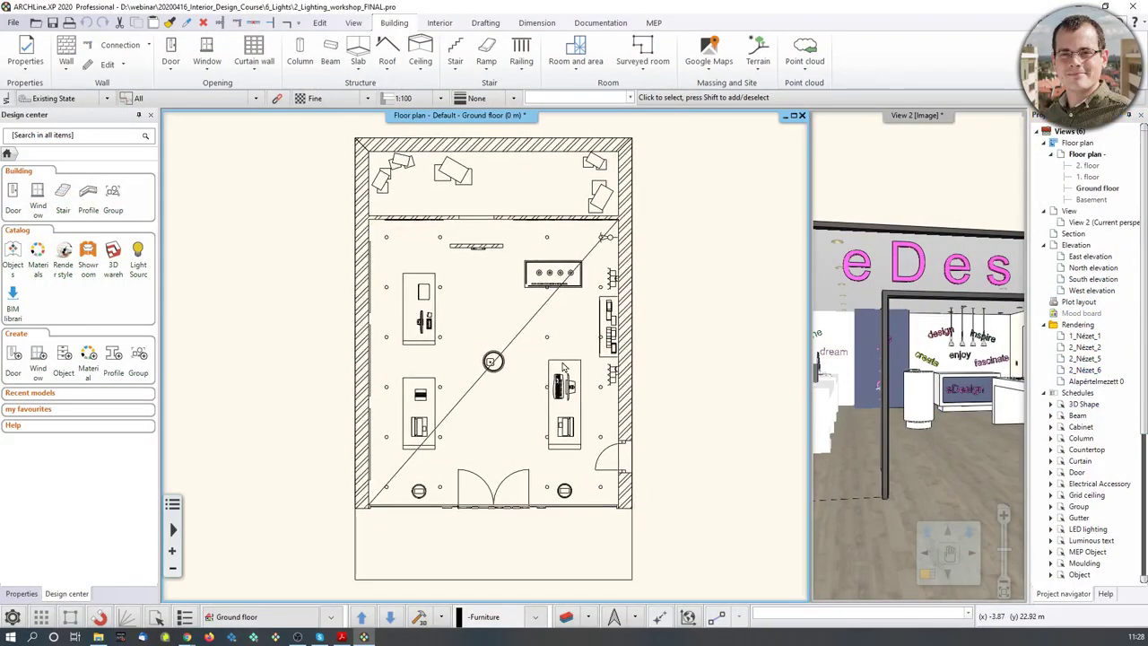
click(931, 578)
middle_drag(624, 422, 533, 357)
scroll(533, 357, up, 8)
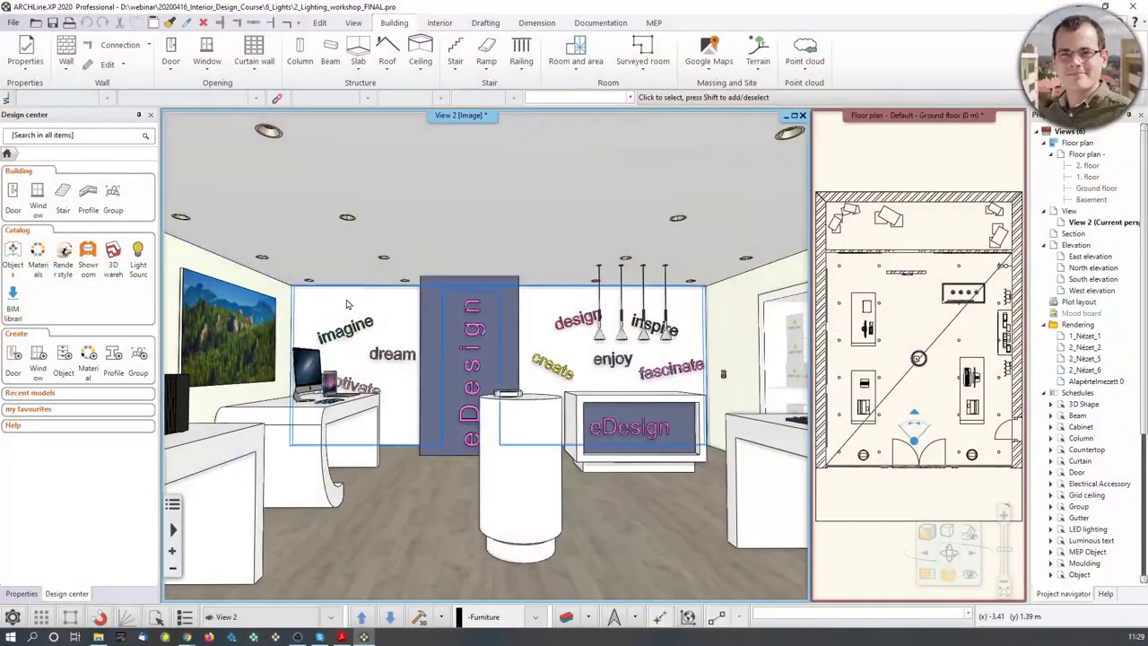
scroll(484, 359, down, 5)
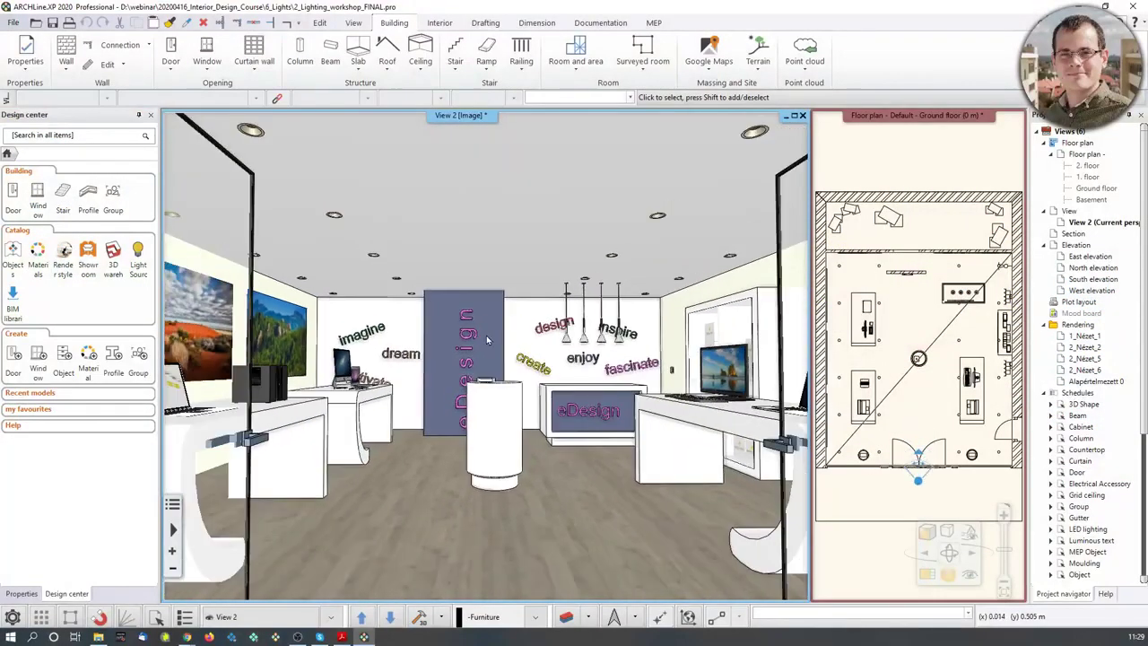
middle_drag(595, 300, 651, 227)
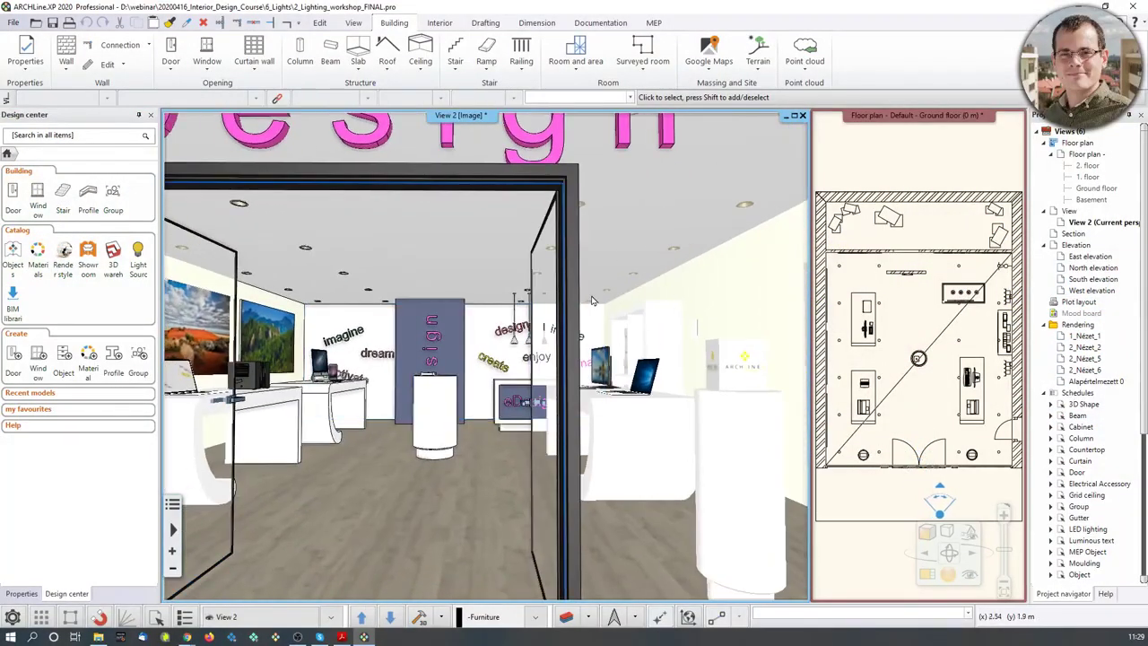
middle_drag(627, 287, 524, 437)
scroll(525, 437, up, 5)
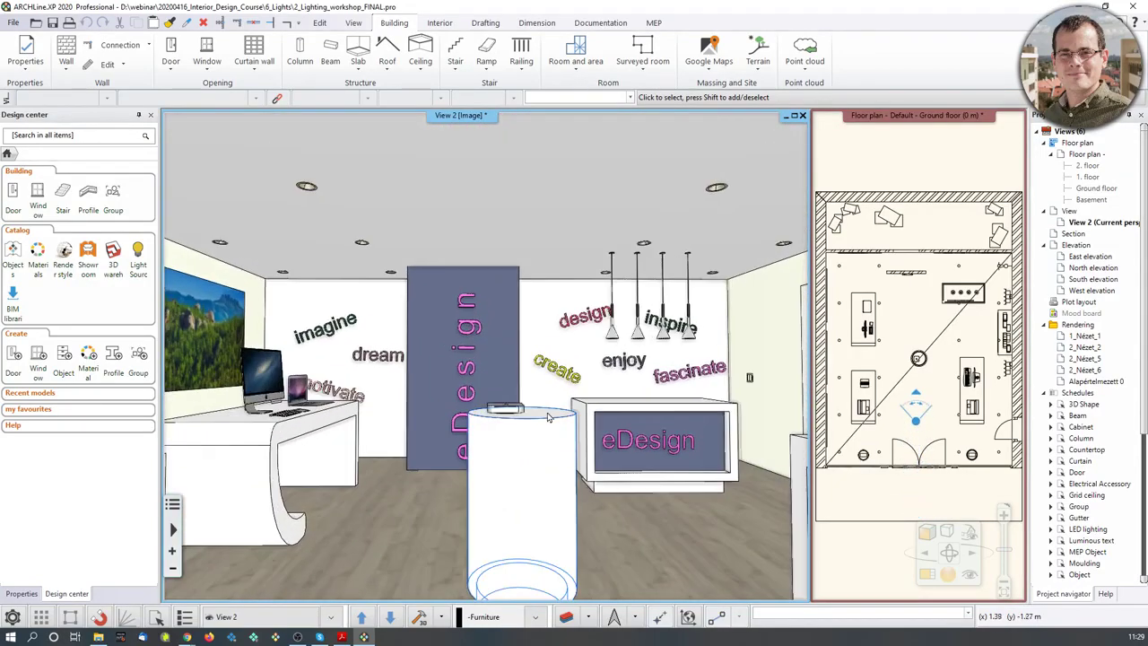
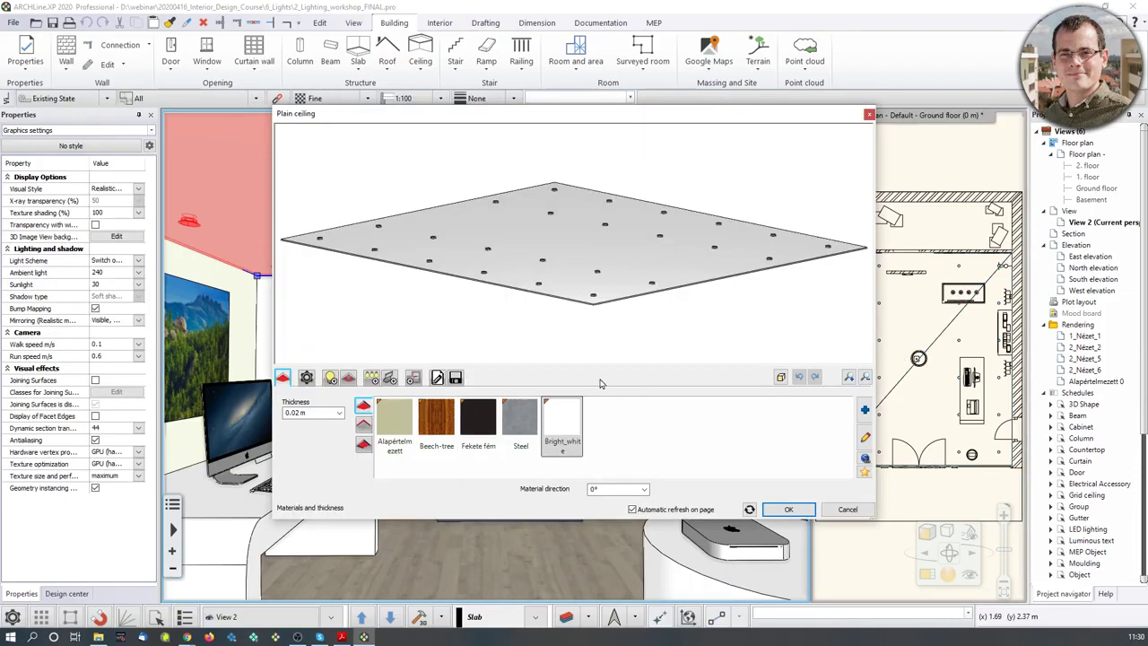
Inspect the plain ceiling's single-lamp settings and its rows of spot lamps in the preview, leaving them as they are
click(330, 378)
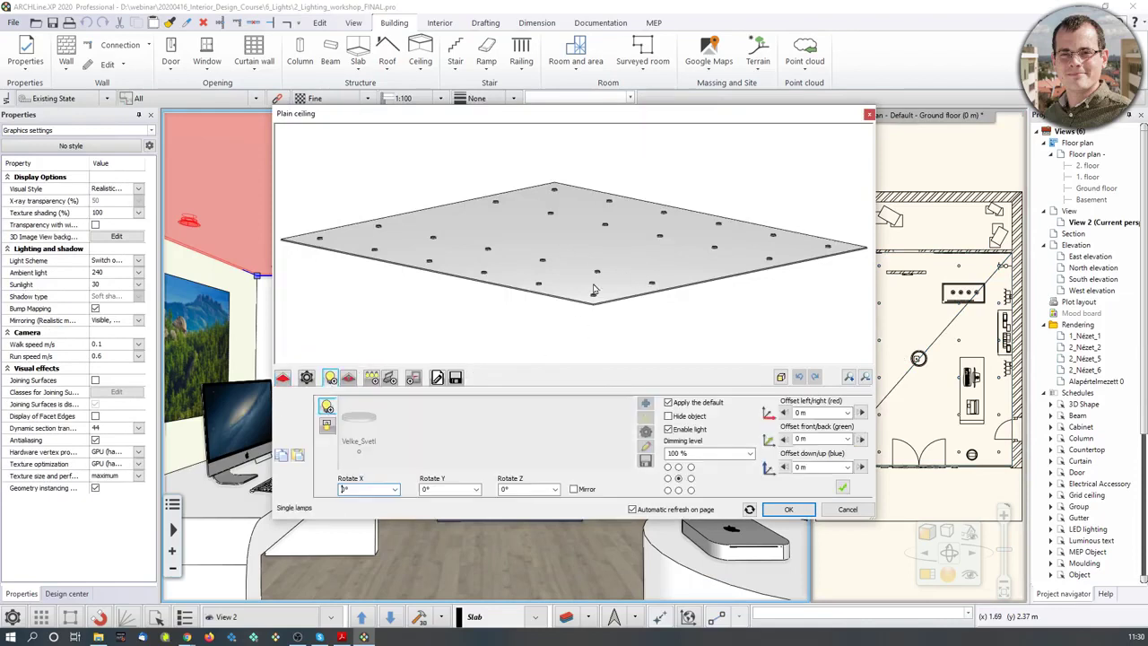
drag(640, 263, 597, 214)
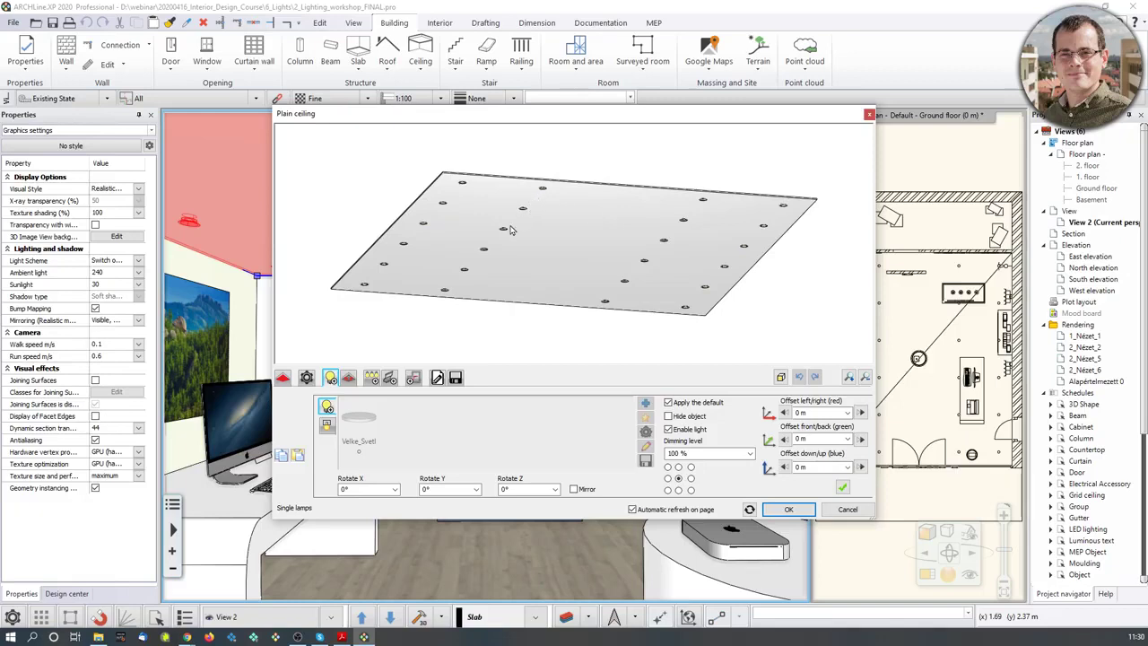
mouse_move(529, 263)
mouse_down()
mouse_move(533, 303)
mouse_move(526, 258)
mouse_up()
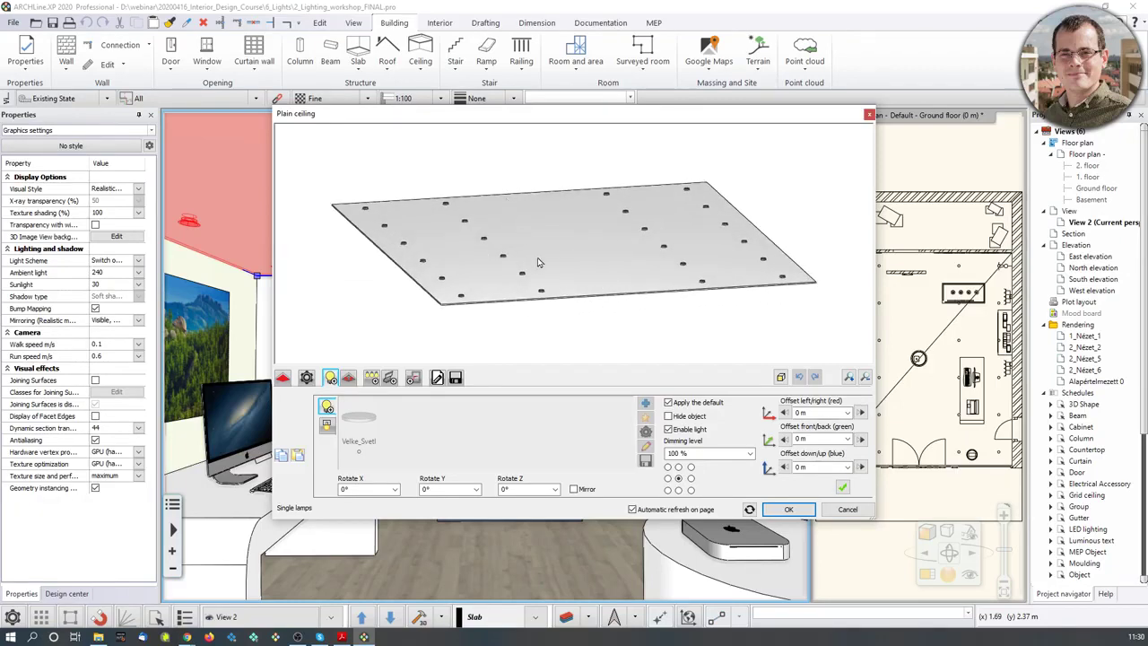
click(868, 117)
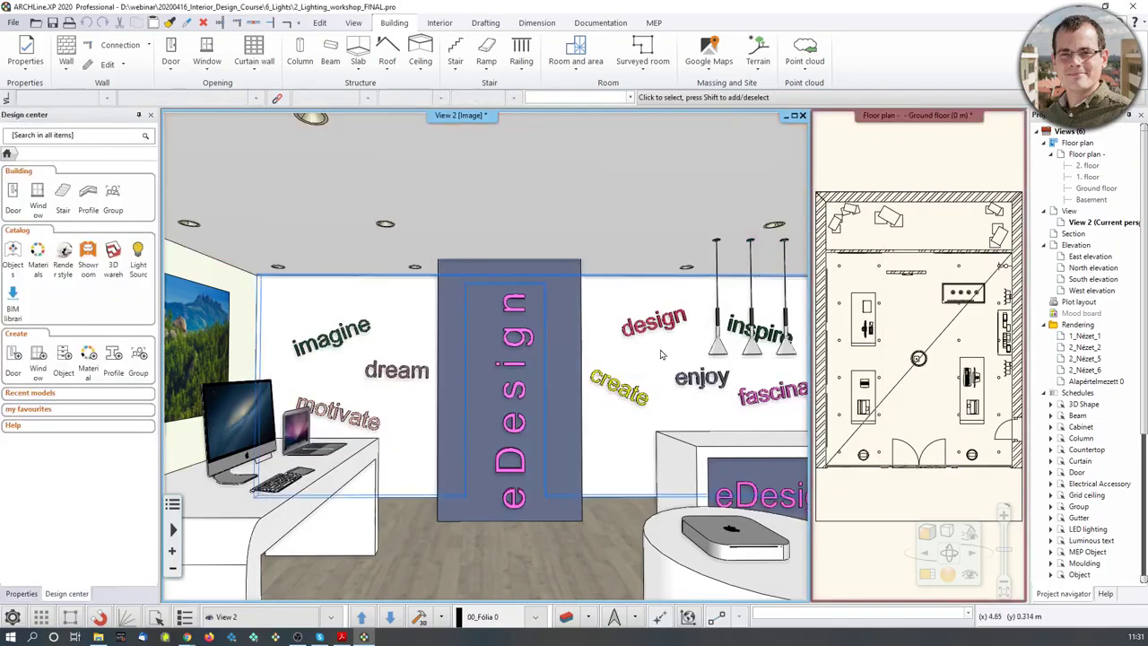
Select the plain ceiling on the floor plan and offset its west edge about 0.1 m inward from the wall
scroll(912, 511, up, 3)
click(911, 510)
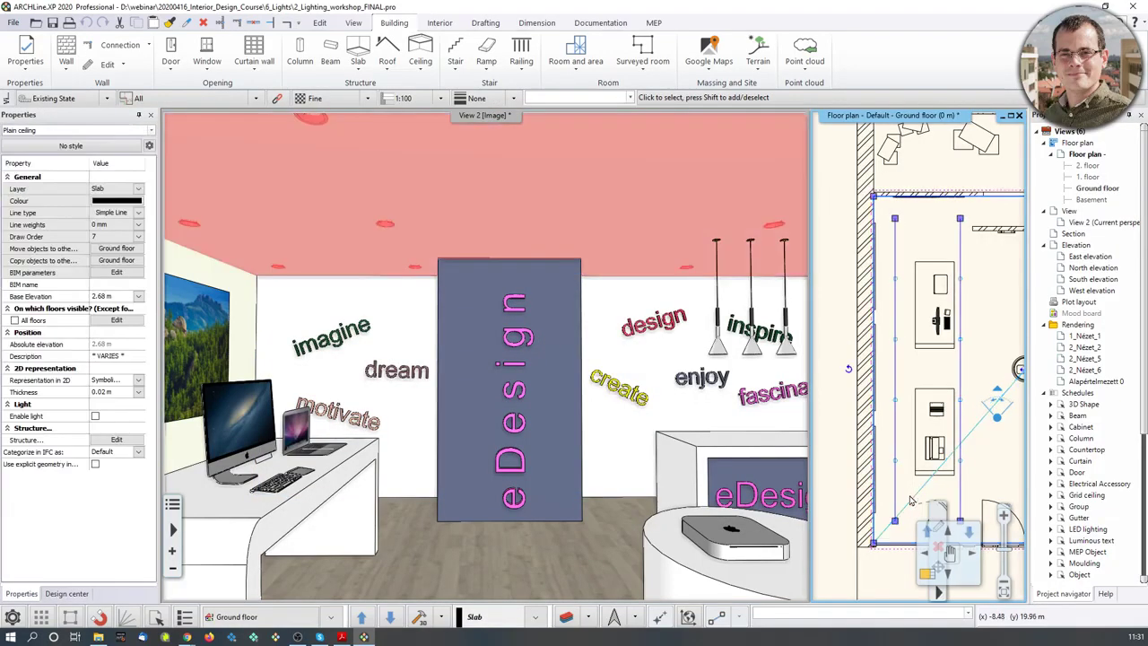
scroll(875, 529, up, 3)
scroll(906, 330, up, 2)
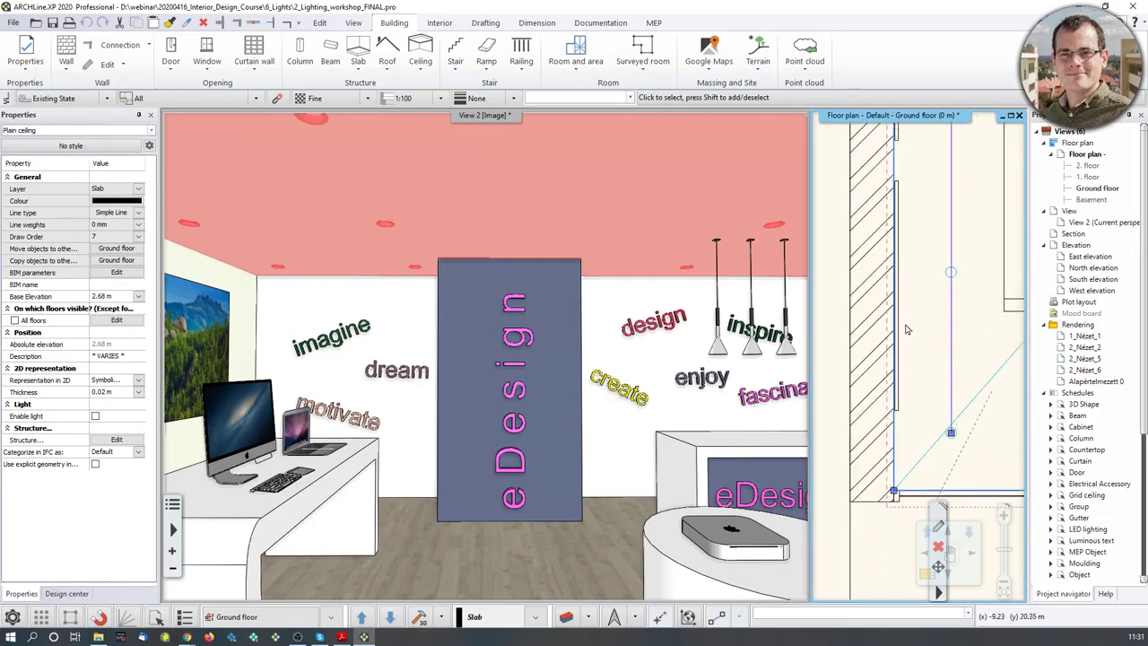
right_click(895, 447)
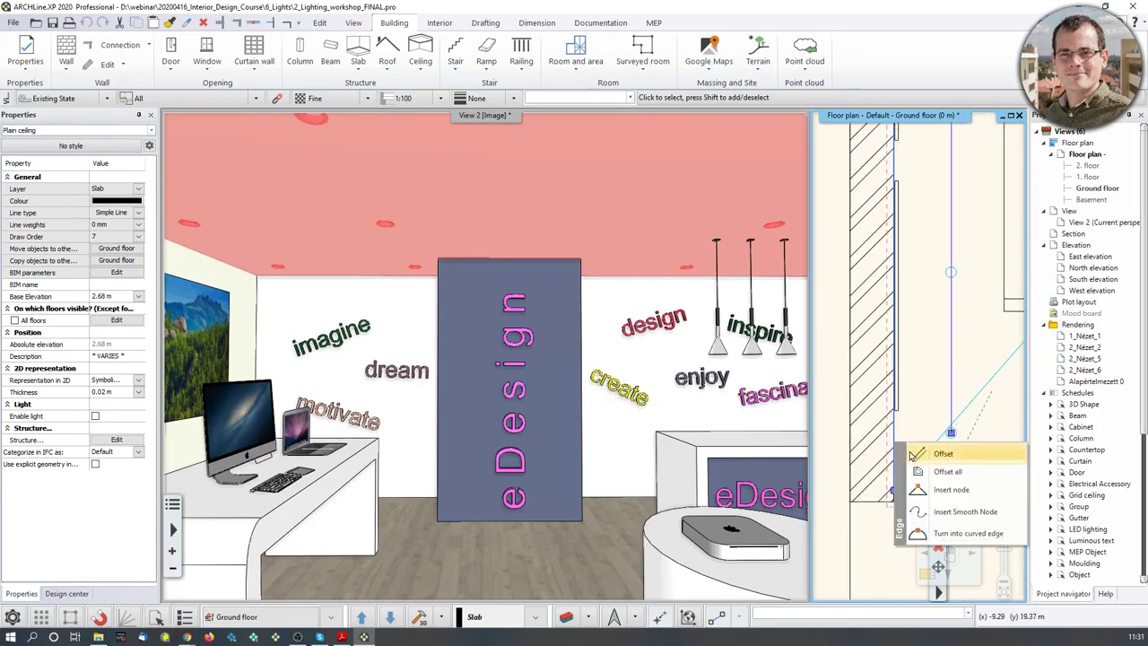
click(919, 453)
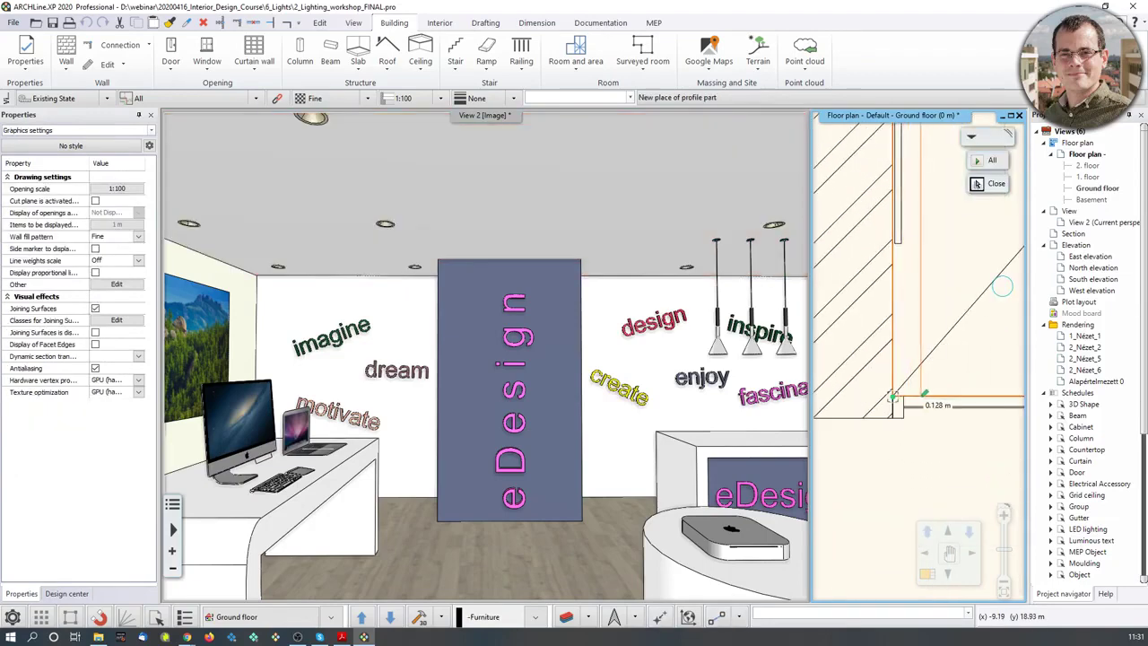
key(Escape)
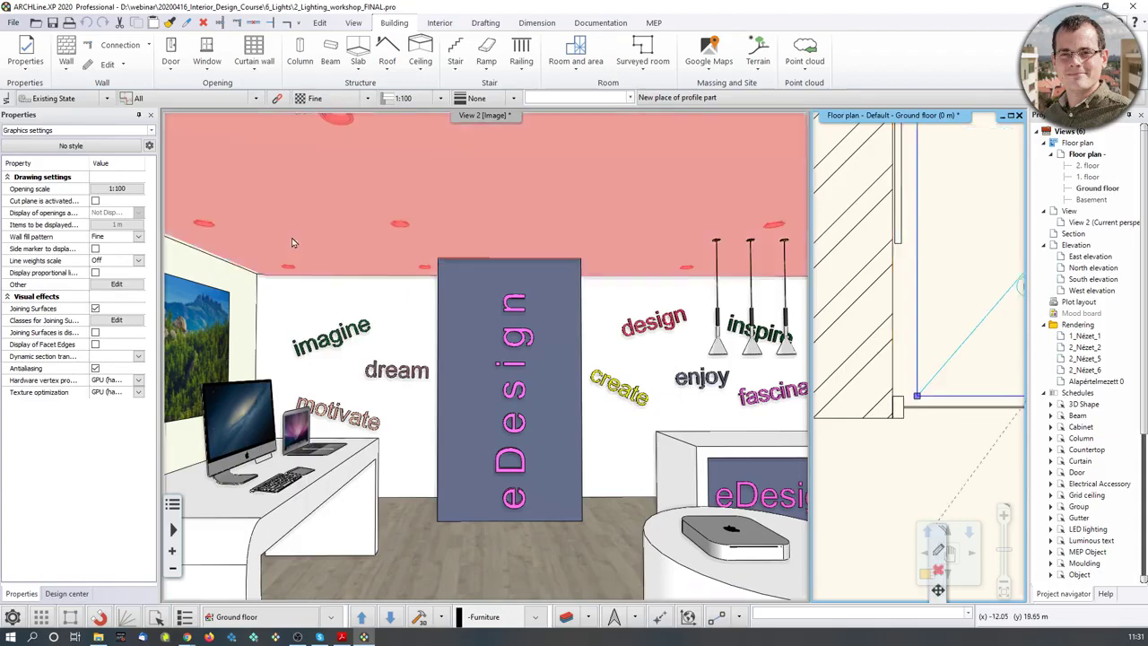
middle_drag(278, 262, 200, 236)
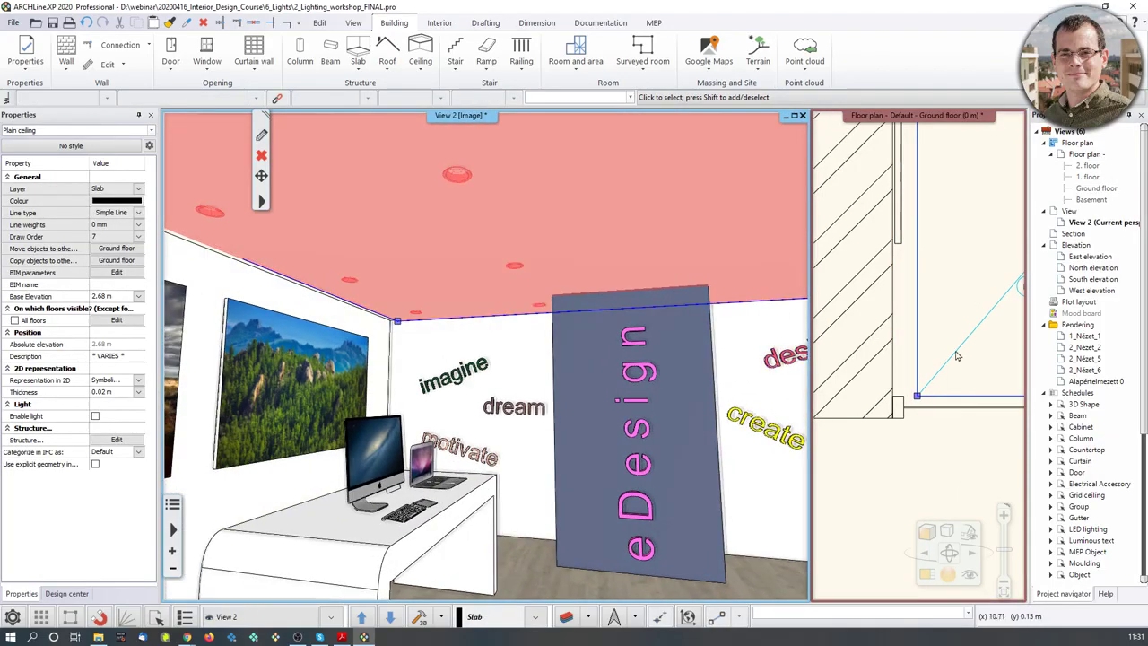
Start an LED lighting path on the floor plan at the inner corner of the west wall and the rear partition
scroll(955, 355, down, 2)
middle_drag(954, 355, 929, 412)
scroll(962, 204, down, 2)
middle_drag(958, 203, 887, 391)
scroll(874, 437, down, 3)
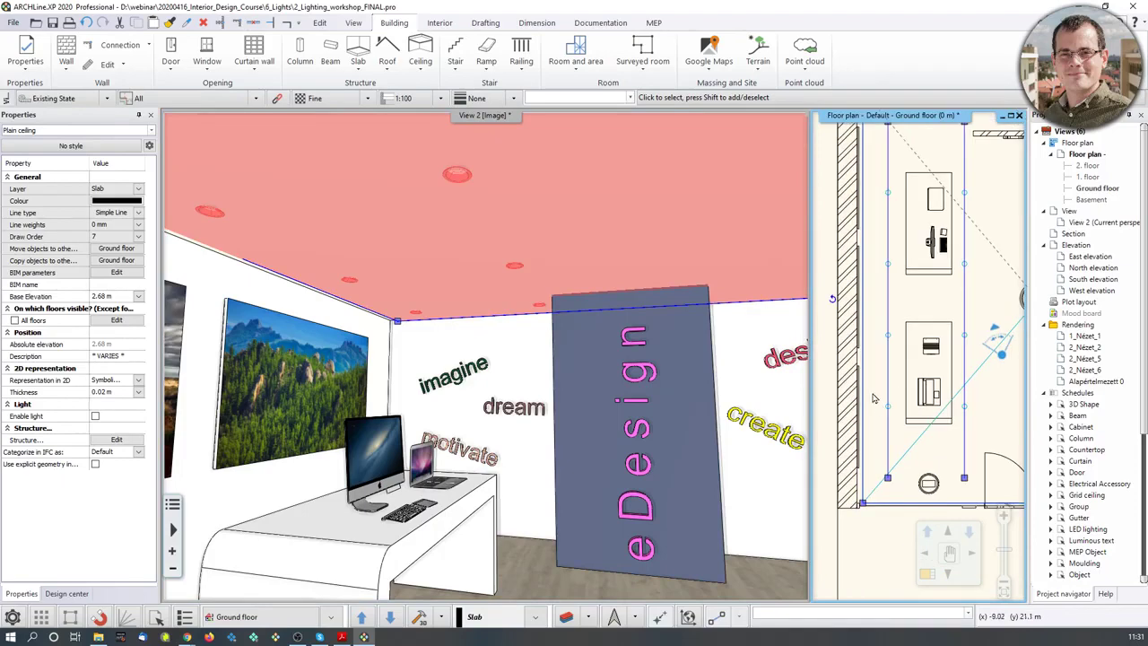
click(926, 574)
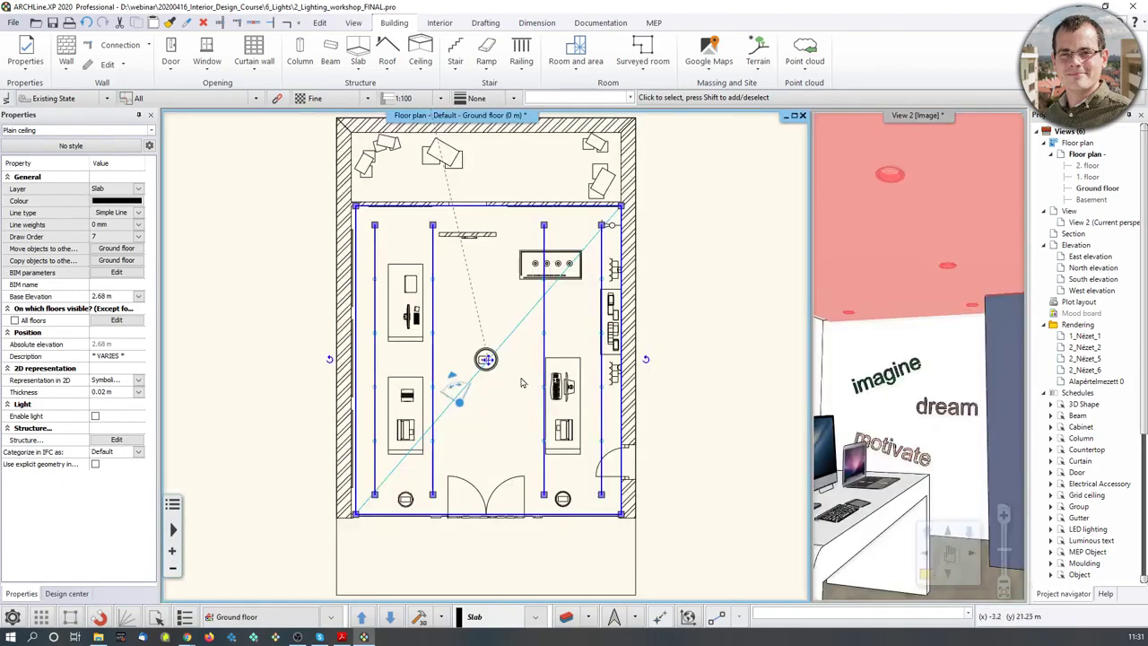
click(459, 26)
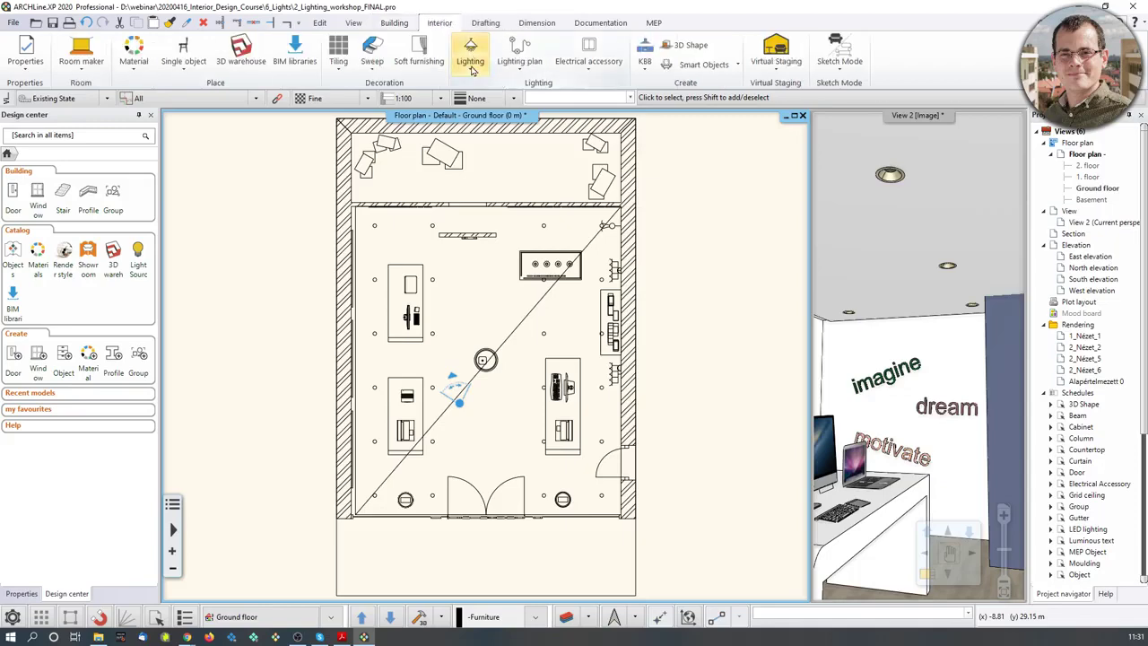
click(470, 54)
click(526, 154)
scroll(409, 330, up, 3)
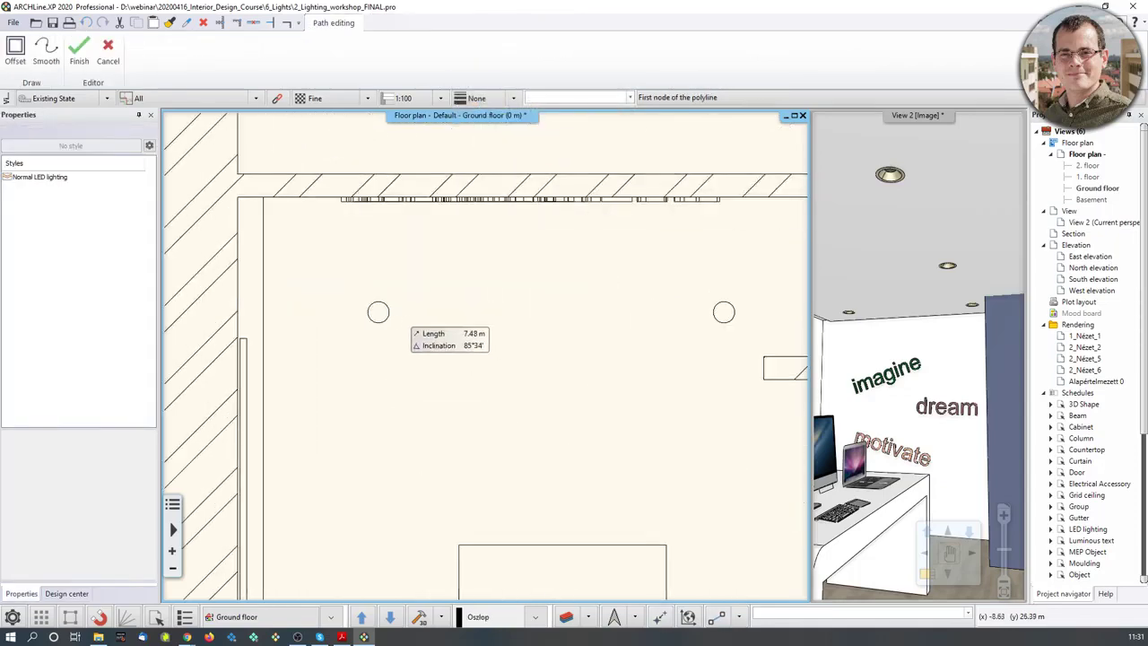
click(236, 196)
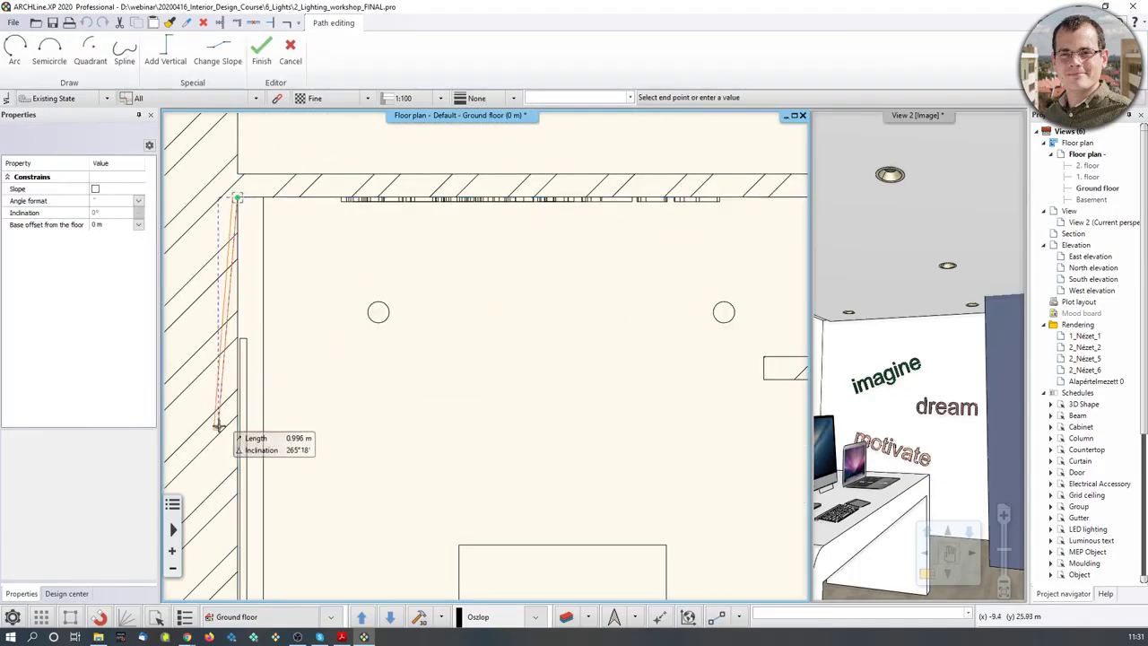
Run the LED path about 8 m along the west wall's inner face to the storefront and create the LED lighting
scroll(229, 346, up, 5)
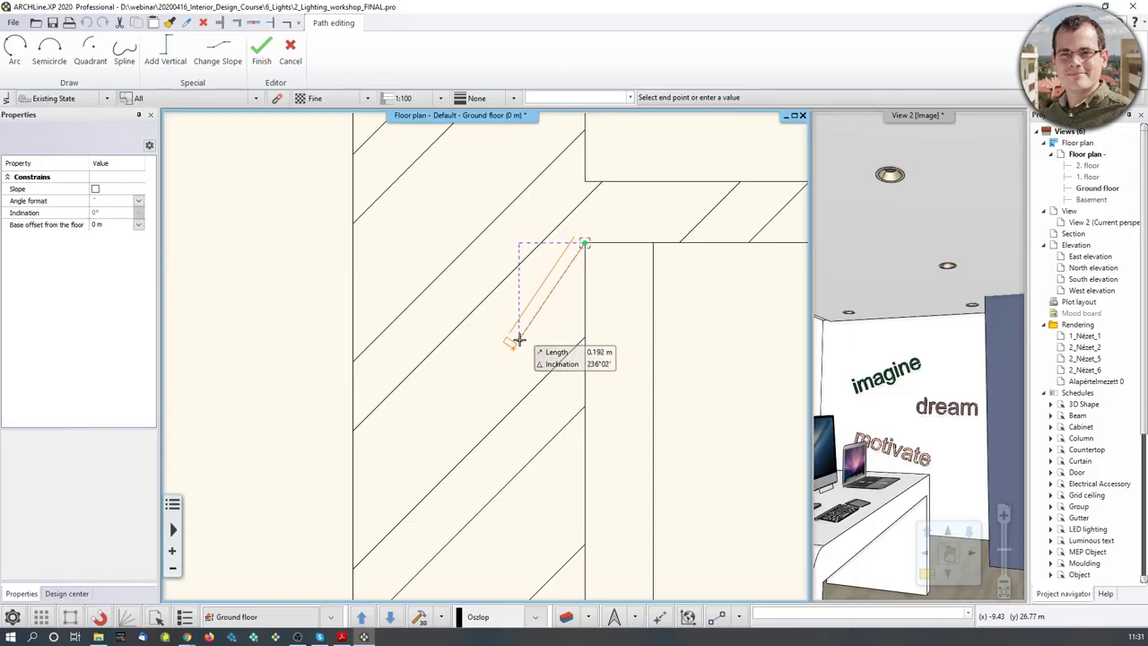
key(a)
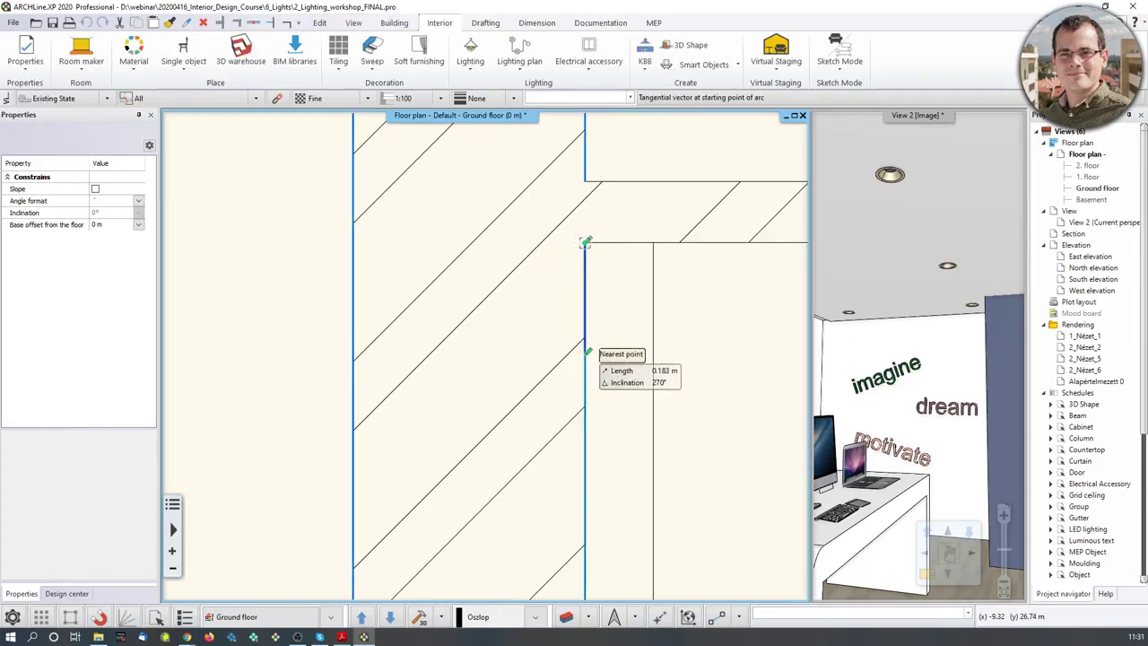
click(586, 352)
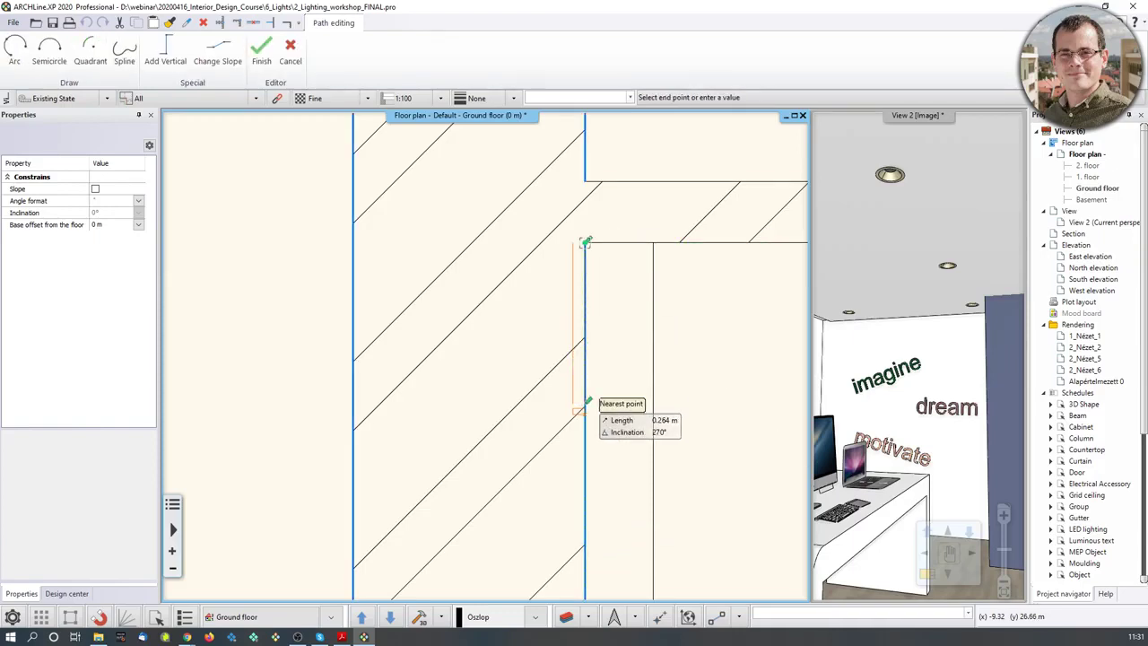
scroll(587, 403, down, 5)
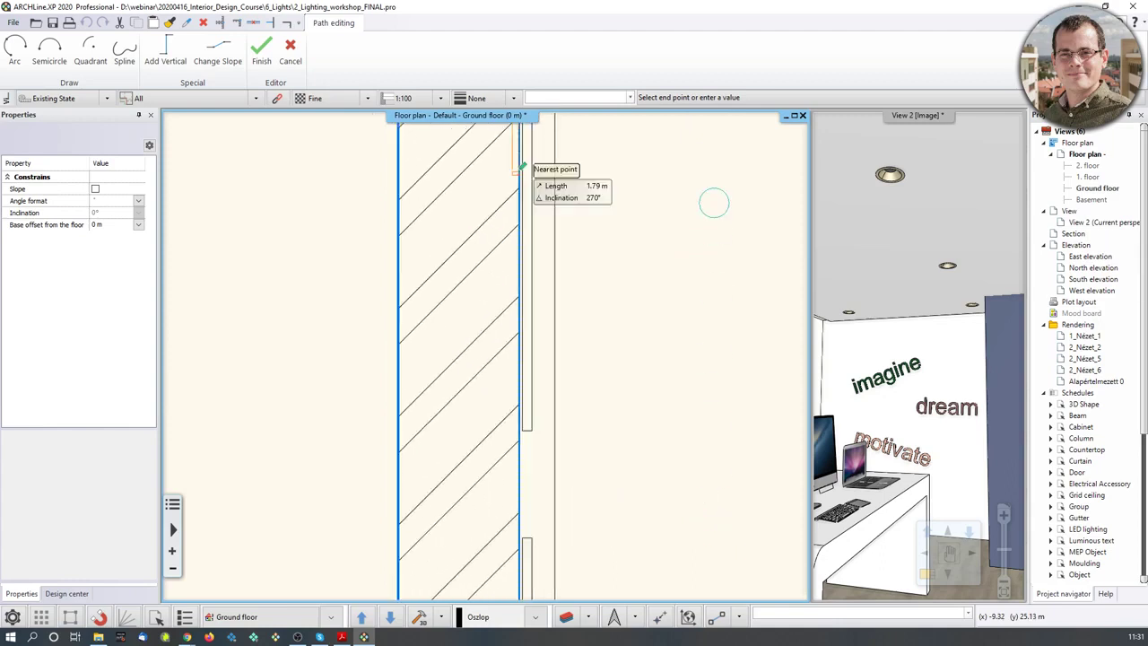
middle_drag(709, 281, 654, 267)
scroll(440, 413, up, 3)
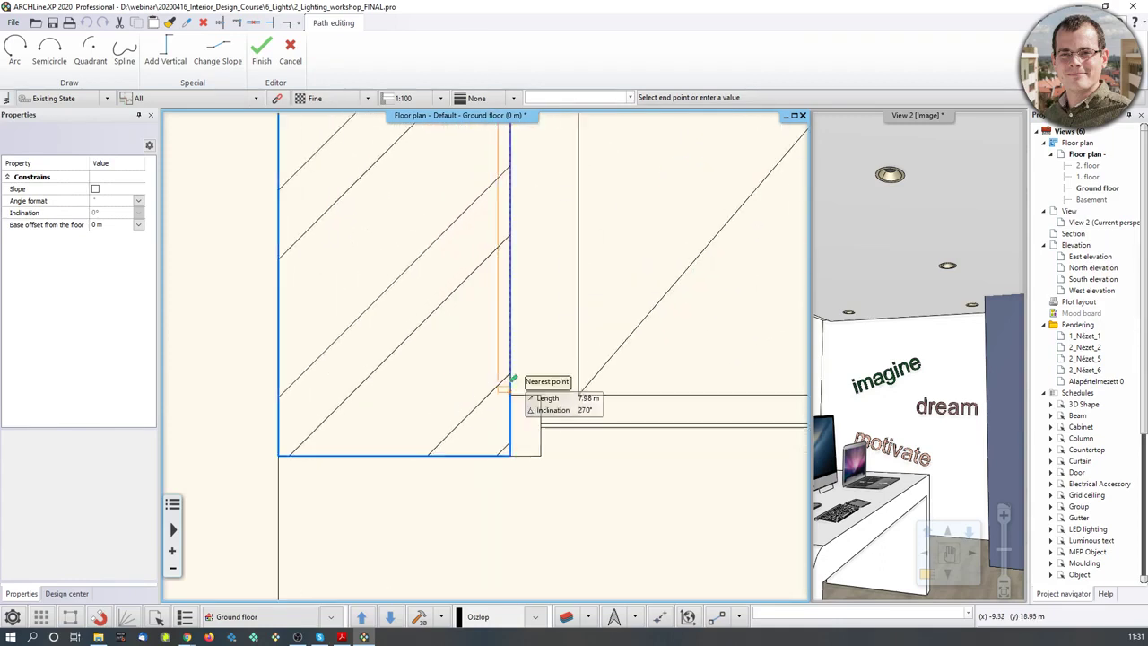
click(509, 395)
key(Return)
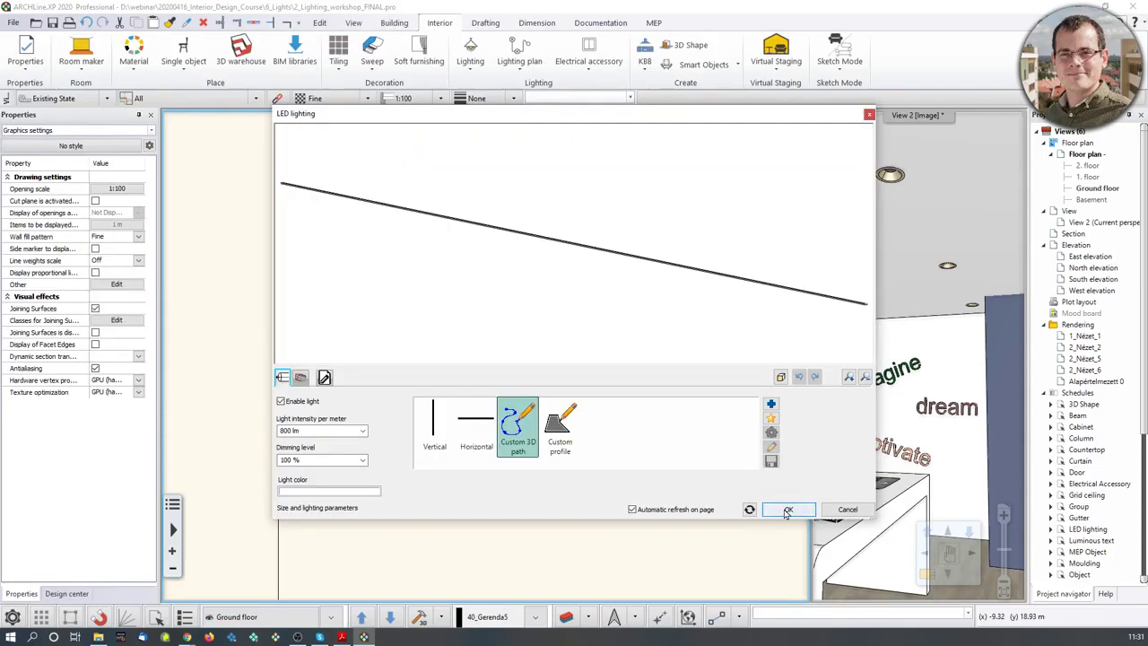
click(789, 509)
click(502, 367)
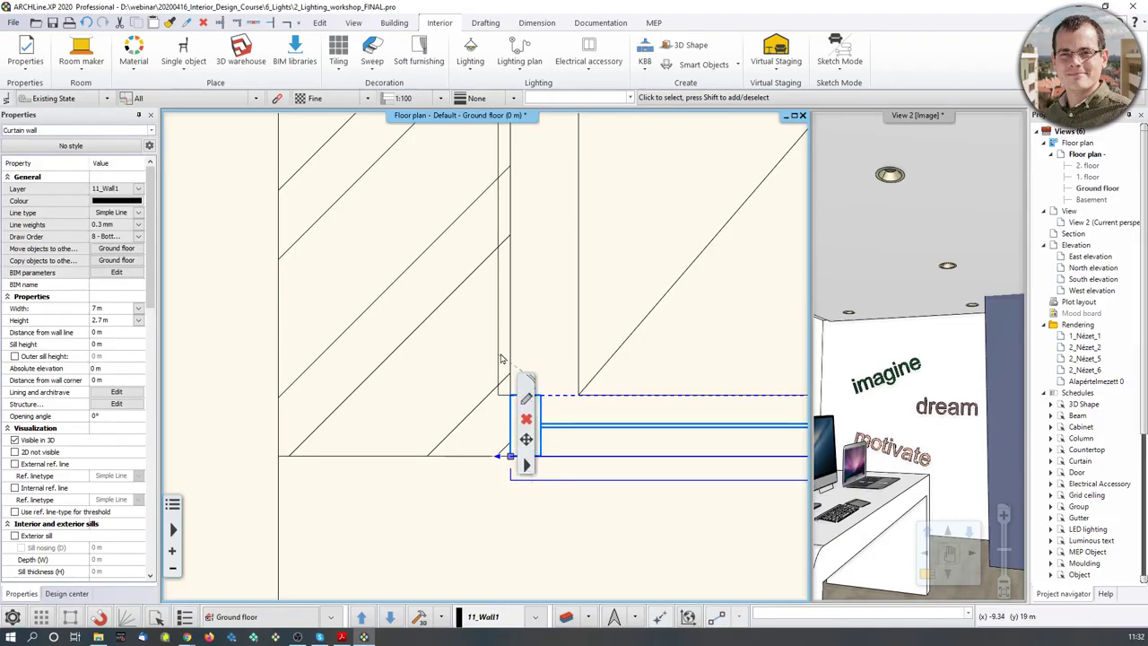
drag(925, 327, 901, 583)
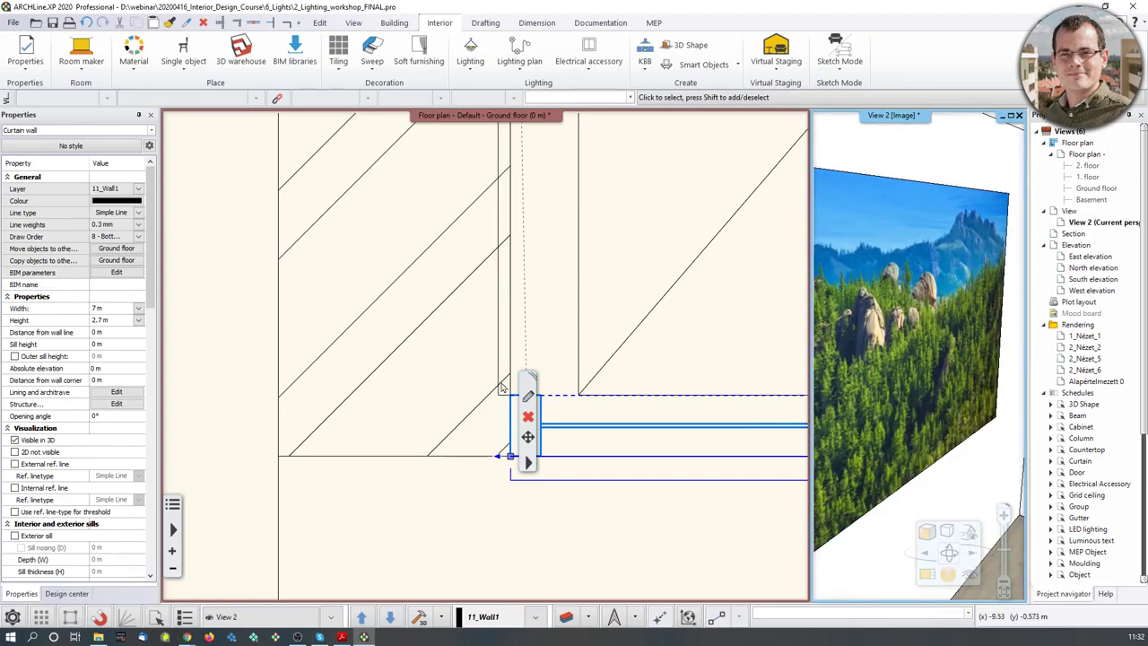
click(392, 274)
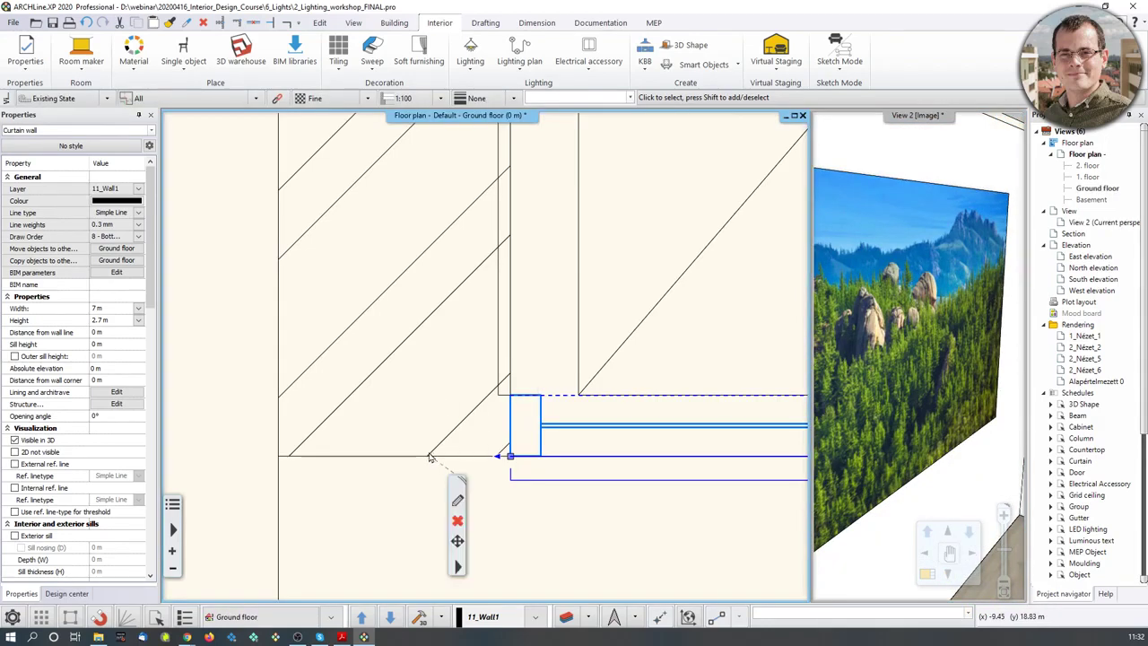
scroll(495, 257, down, 3)
middle_drag(501, 248, 534, 553)
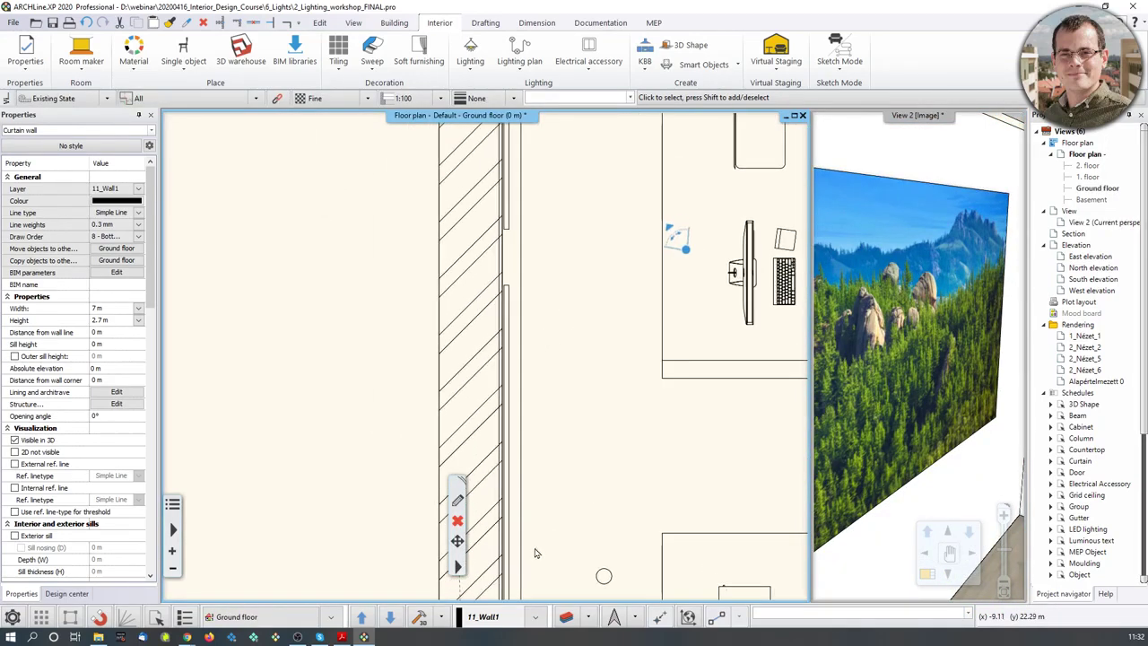
Move the LED strip 0.02 m into the room on the floor plan, so its outer edge meets the west wall's inner face
click(664, 271)
click(507, 281)
scroll(541, 310, up, 3)
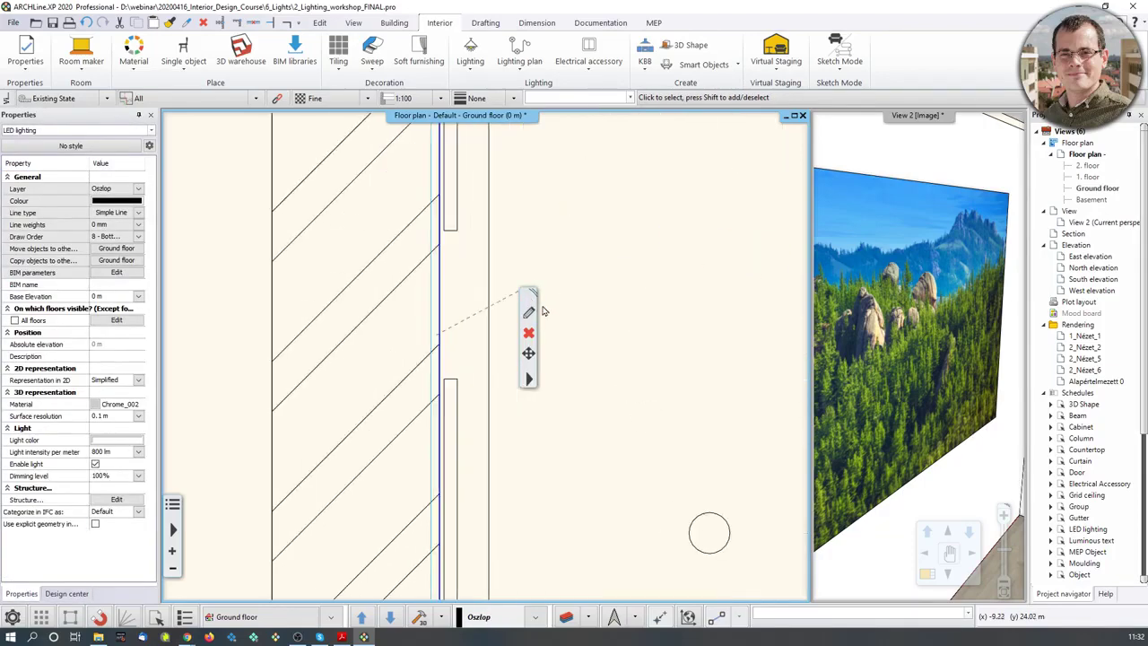
scroll(452, 314, down, 3)
scroll(452, 314, up, 5)
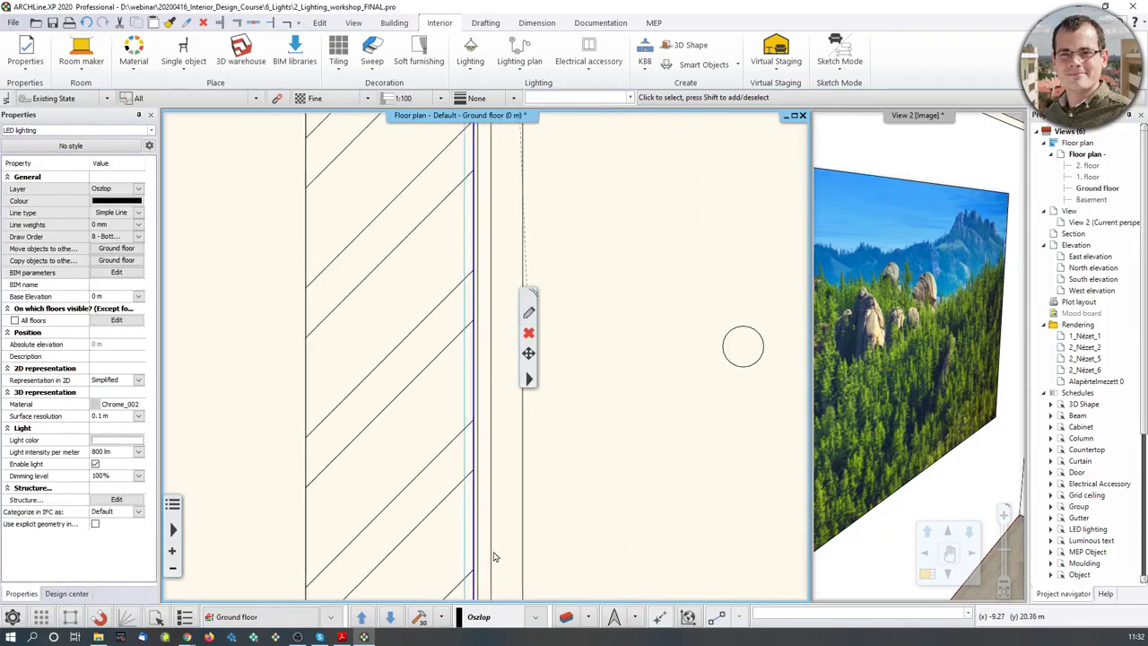
mouse_move(491, 508)
middle_down()
mouse_move(539, 110)
mouse_move(466, 108)
middle_up()
middle_drag(472, 468, 447, 12)
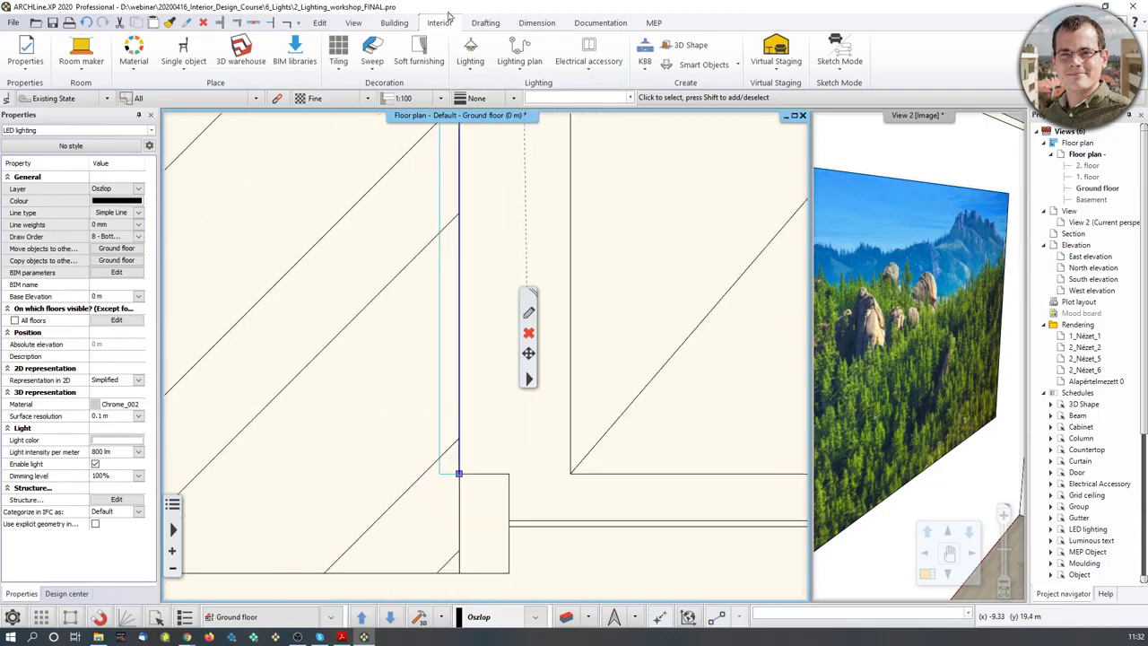
click(529, 352)
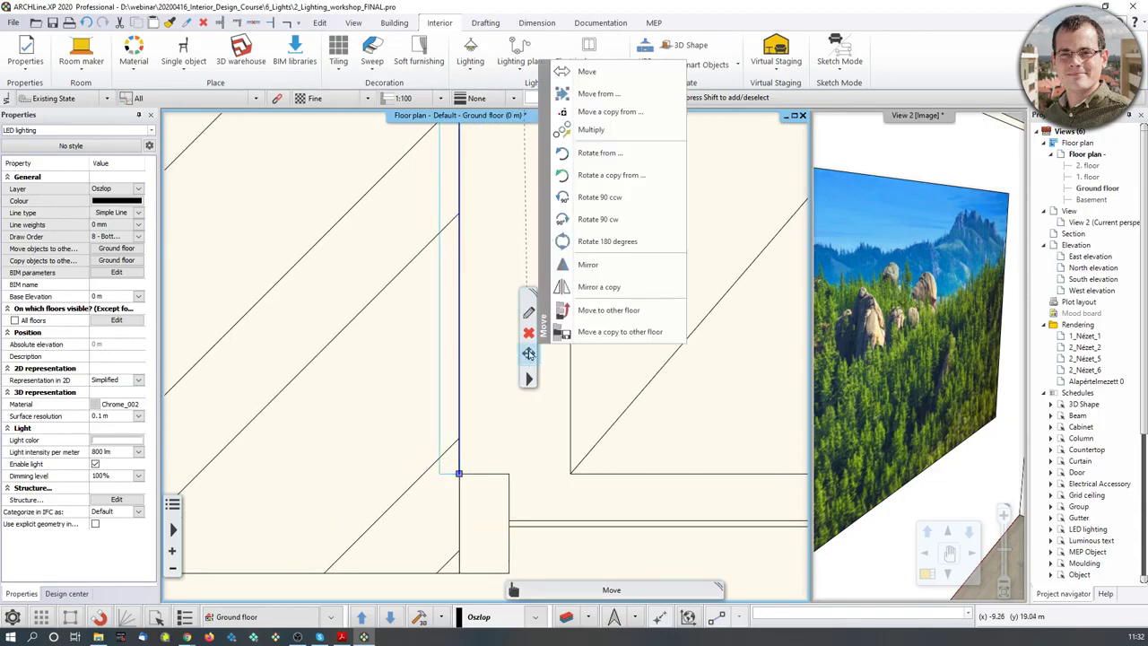
click(599, 94)
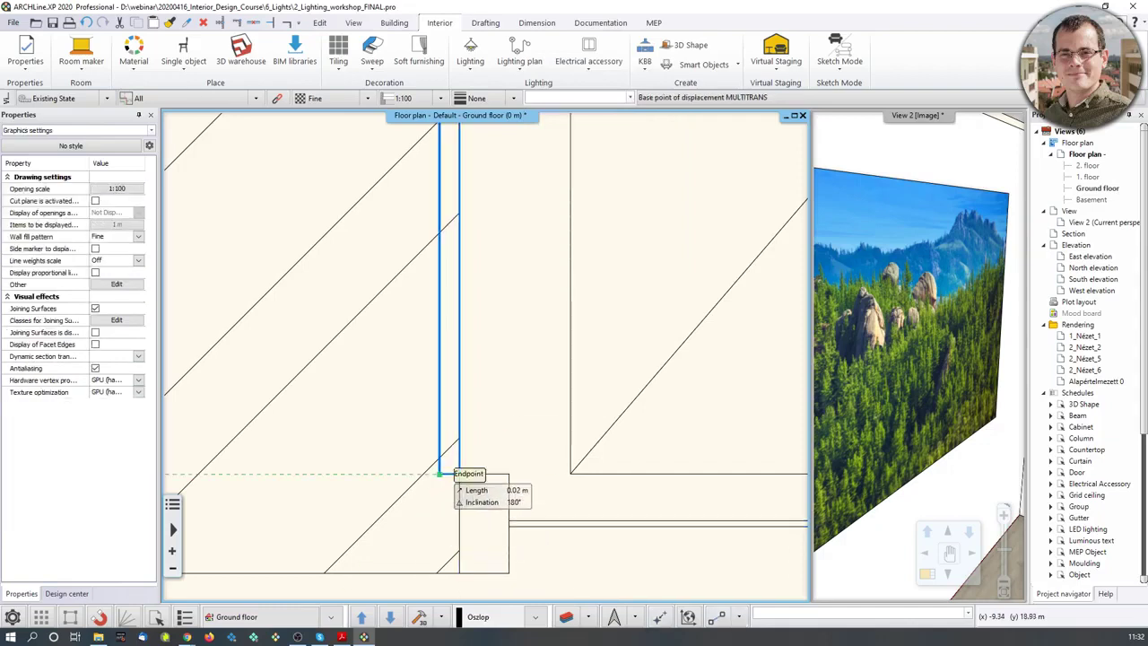
click(458, 473)
click(459, 472)
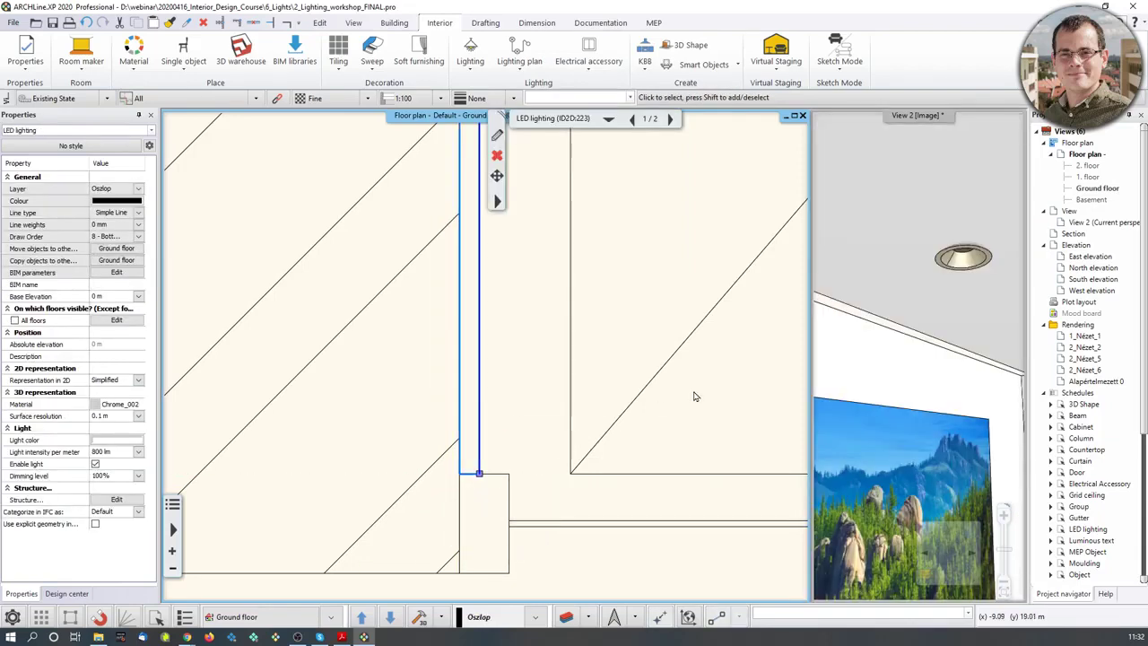
Raise the LED strip in the 3D view from the floor to the top of the west wall, at 2.7 m elevation
drag(927, 369, 966, 383)
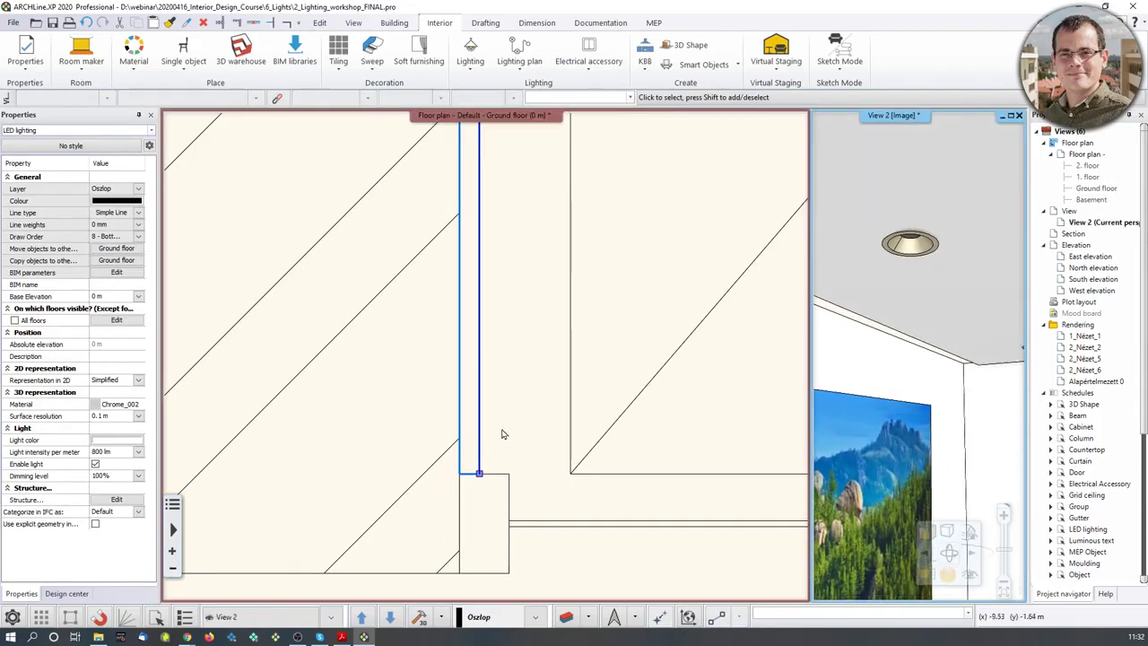
middle_drag(503, 435, 506, 426)
drag(926, 410, 891, 444)
right_click(904, 496)
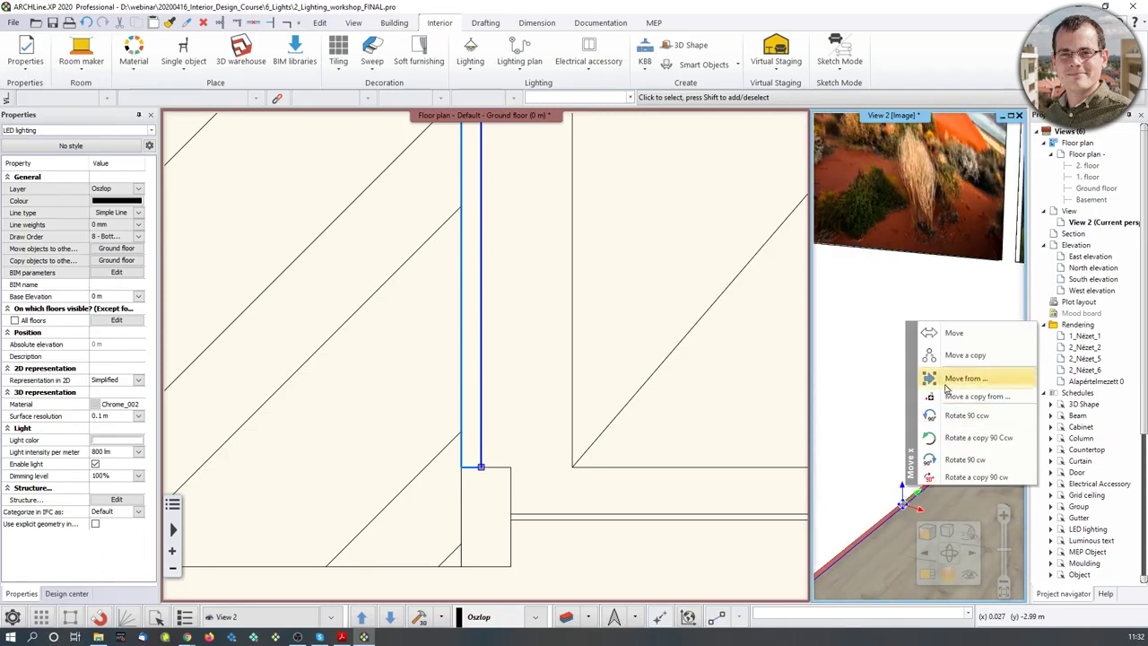
click(937, 331)
middle_drag(905, 438, 902, 448)
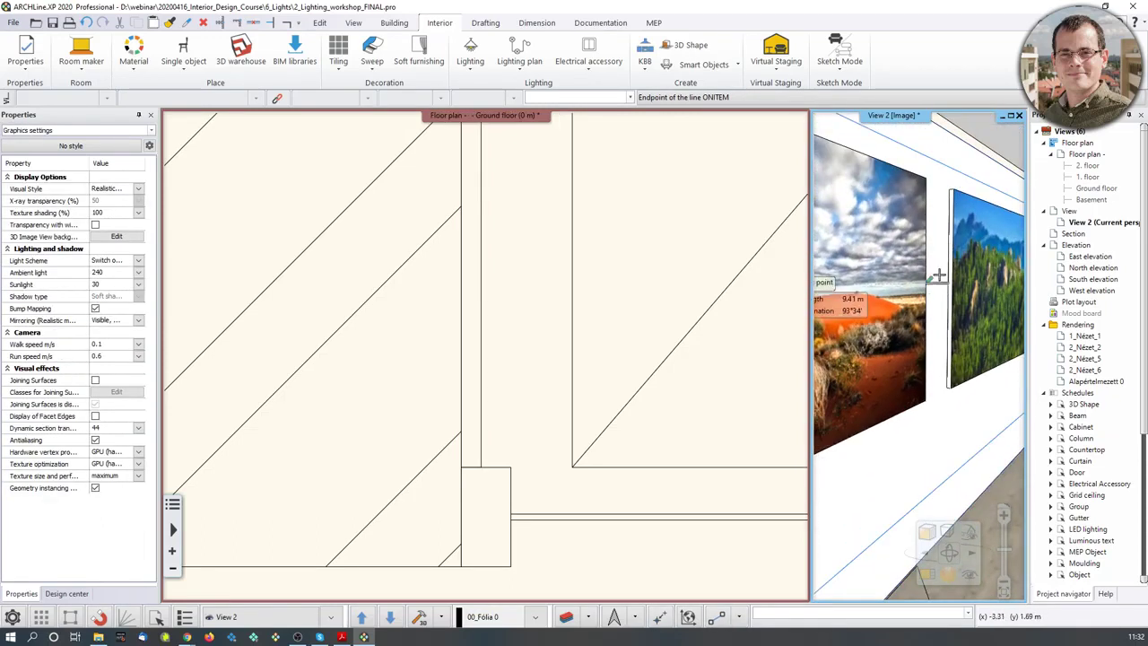
click(978, 170)
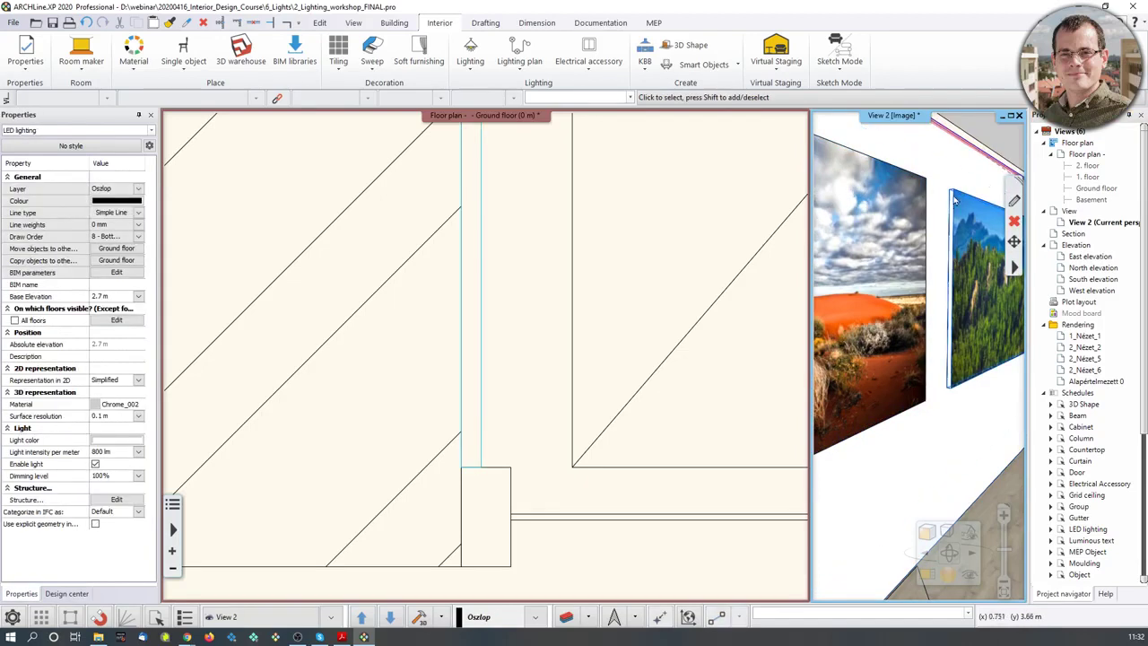
Examine the raised LED strip in the gap between wall and ceiling, and check the plain ceiling's elevation properties
middle_drag(990, 206, 932, 265)
scroll(949, 362, down, 2)
scroll(949, 362, up, 2)
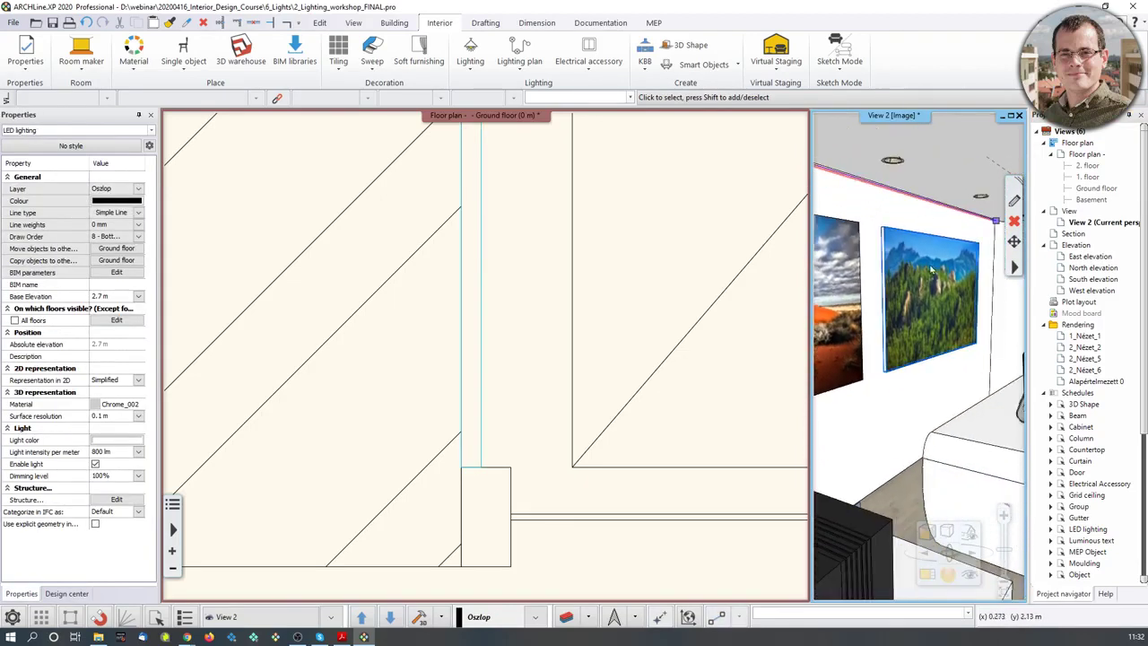
scroll(933, 269, up, 1)
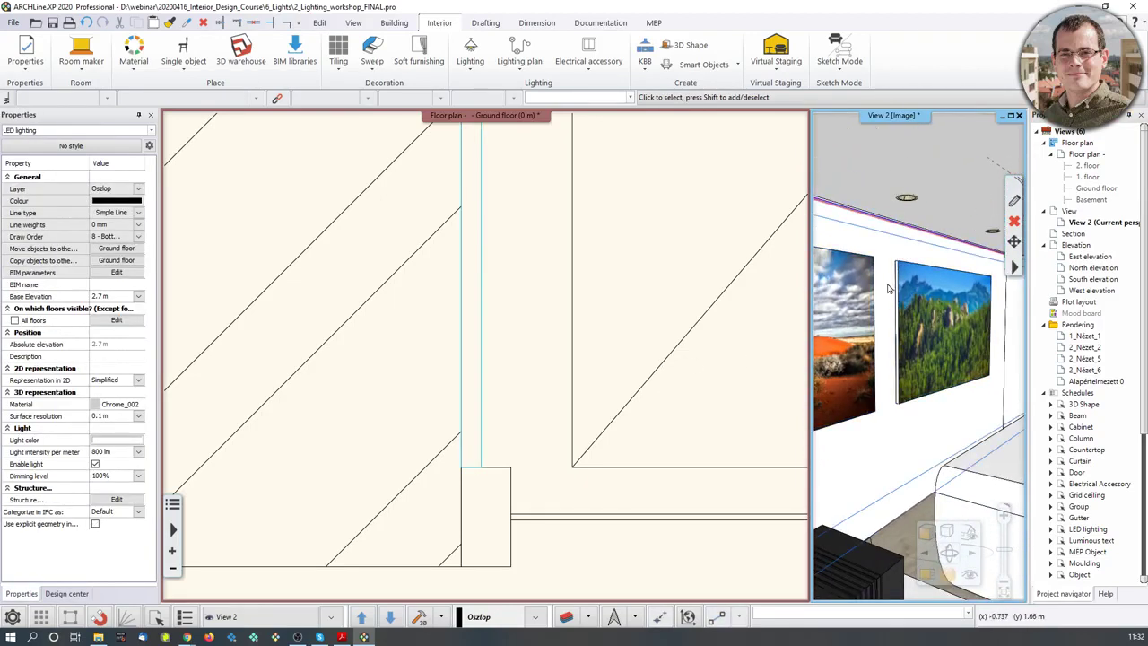
middle_drag(997, 210, 948, 254)
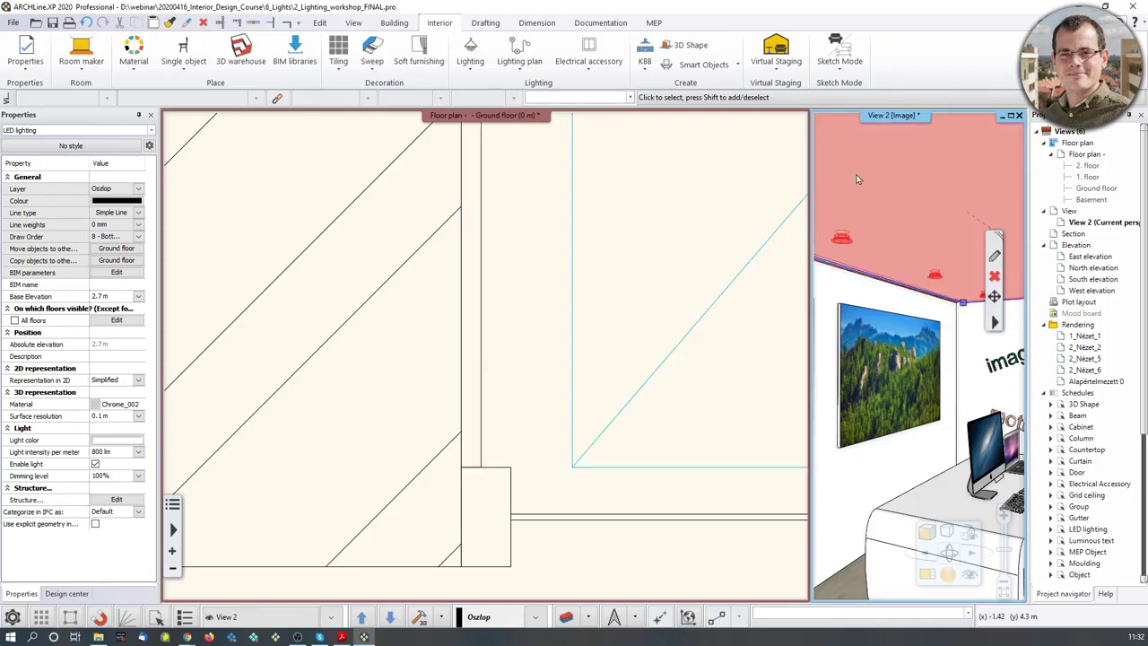
click(937, 213)
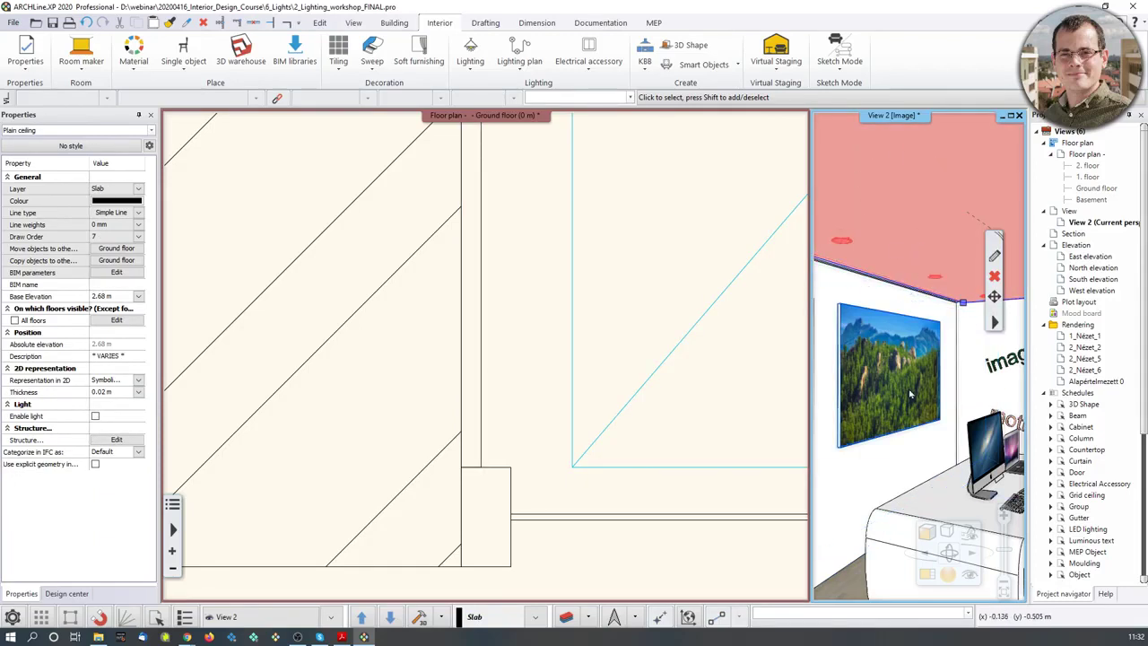
click(607, 359)
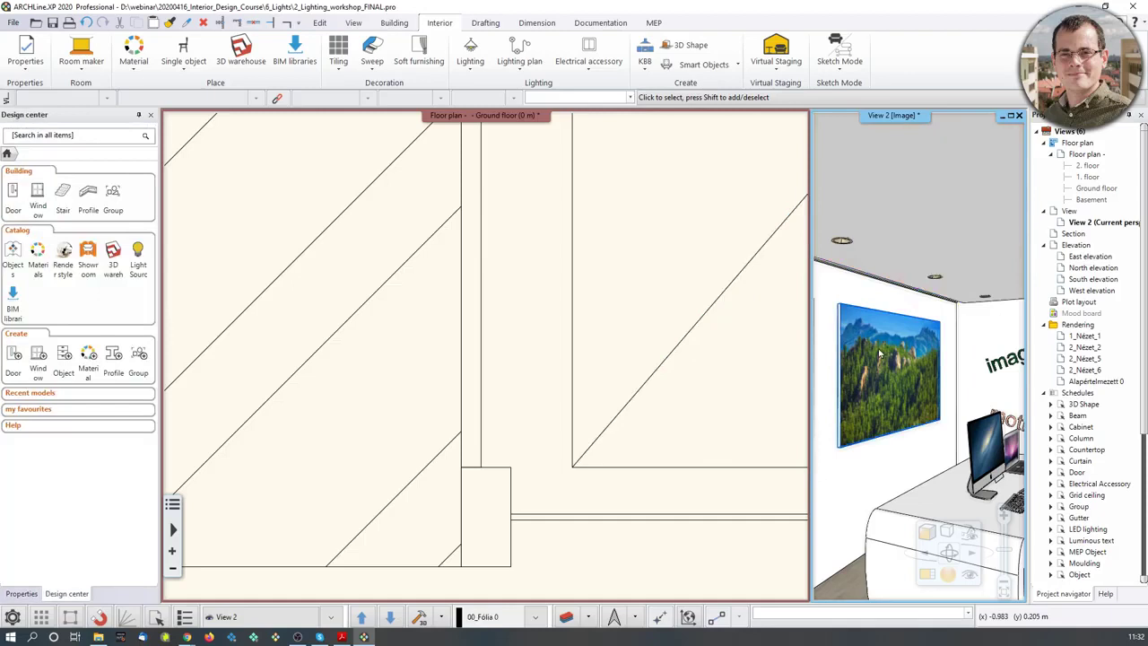
Render the 3D view as an 800x600 real-time draft with artificial lights enabled, and return to the model
click(948, 574)
click(1009, 526)
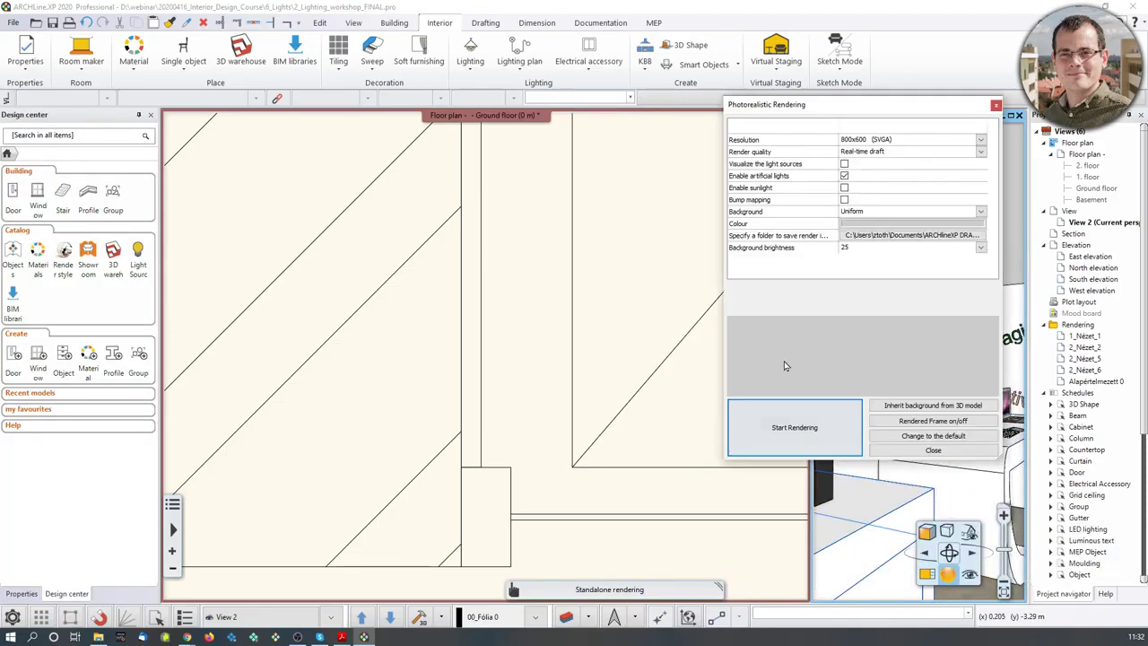
click(829, 416)
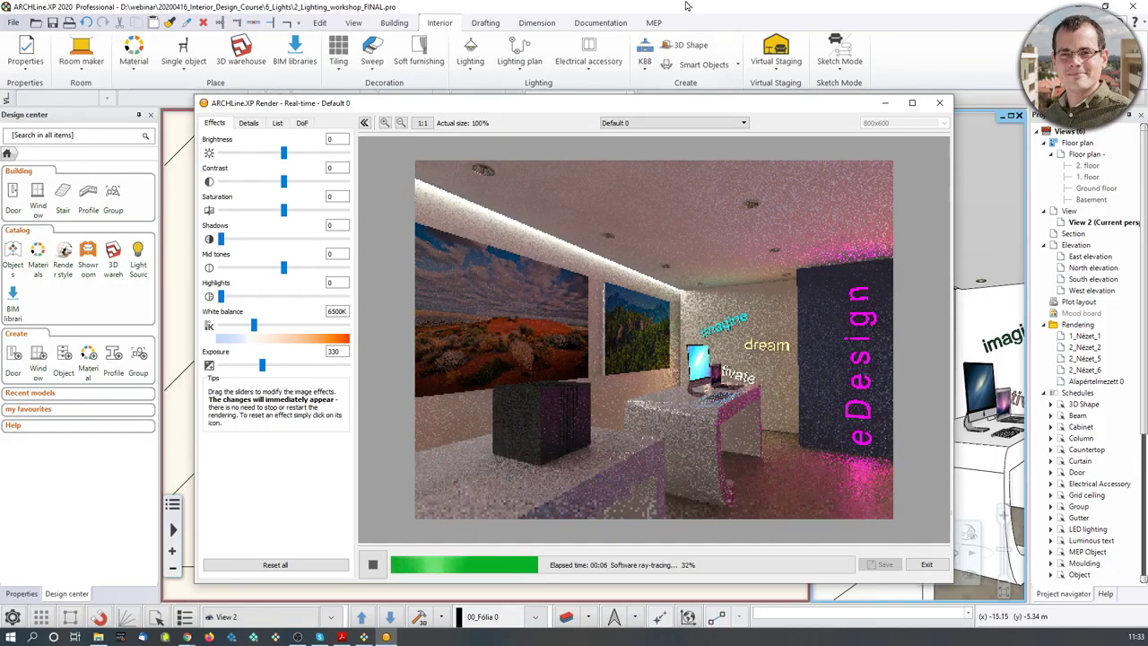
key(Escape)
Start an LED light strip path on the floor plan, in the open floor area east of the northern desk
scroll(590, 205, up, 2)
scroll(606, 338, down, 2)
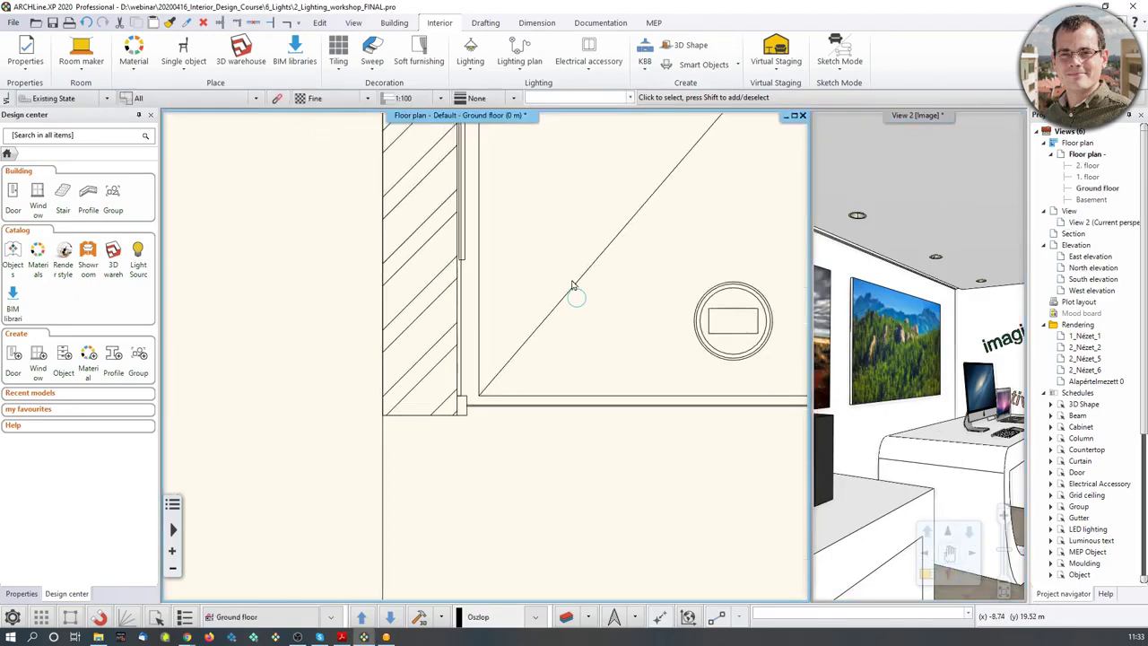
scroll(601, 265, down, 2)
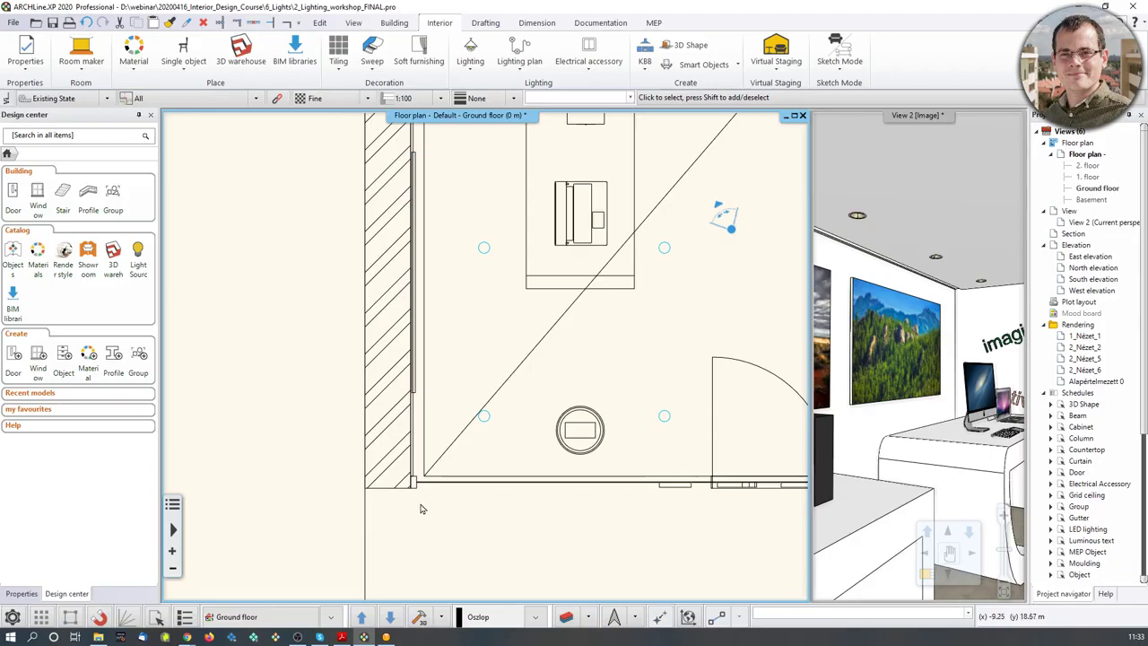
middle_drag(438, 435, 446, 482)
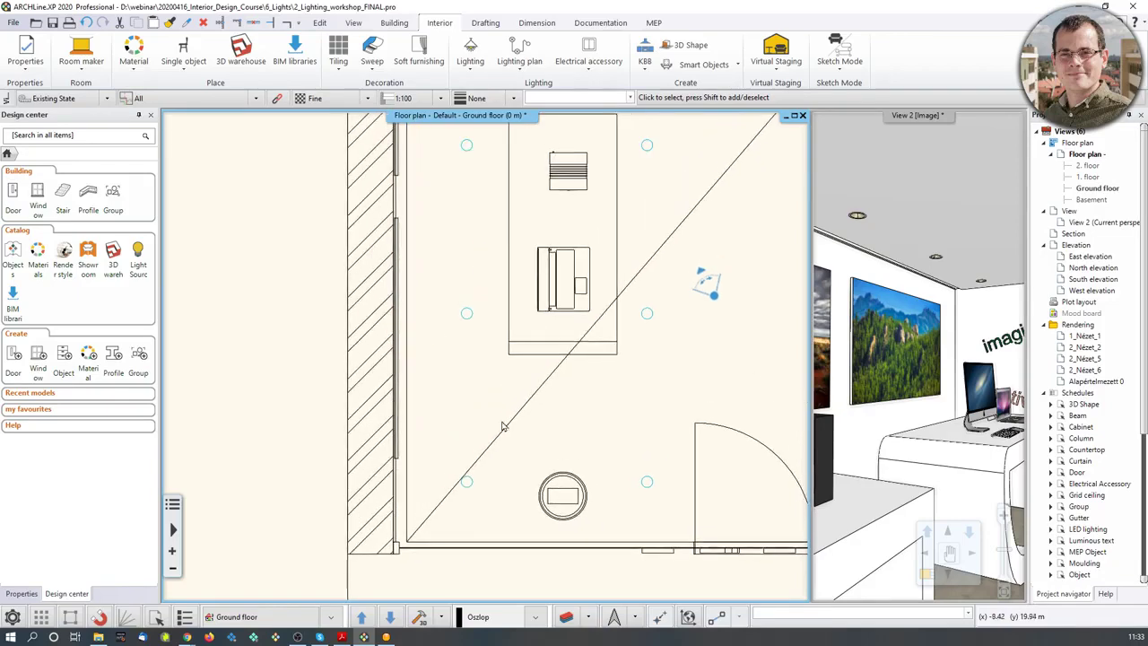
scroll(574, 401, down, 3)
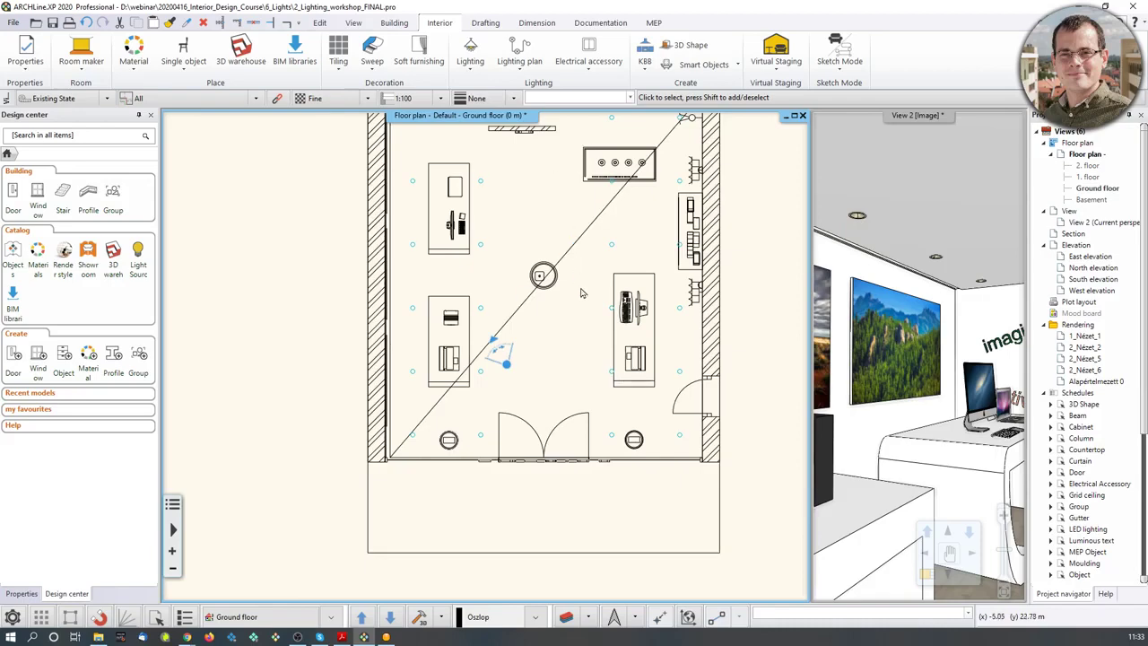
scroll(592, 289, up, 3)
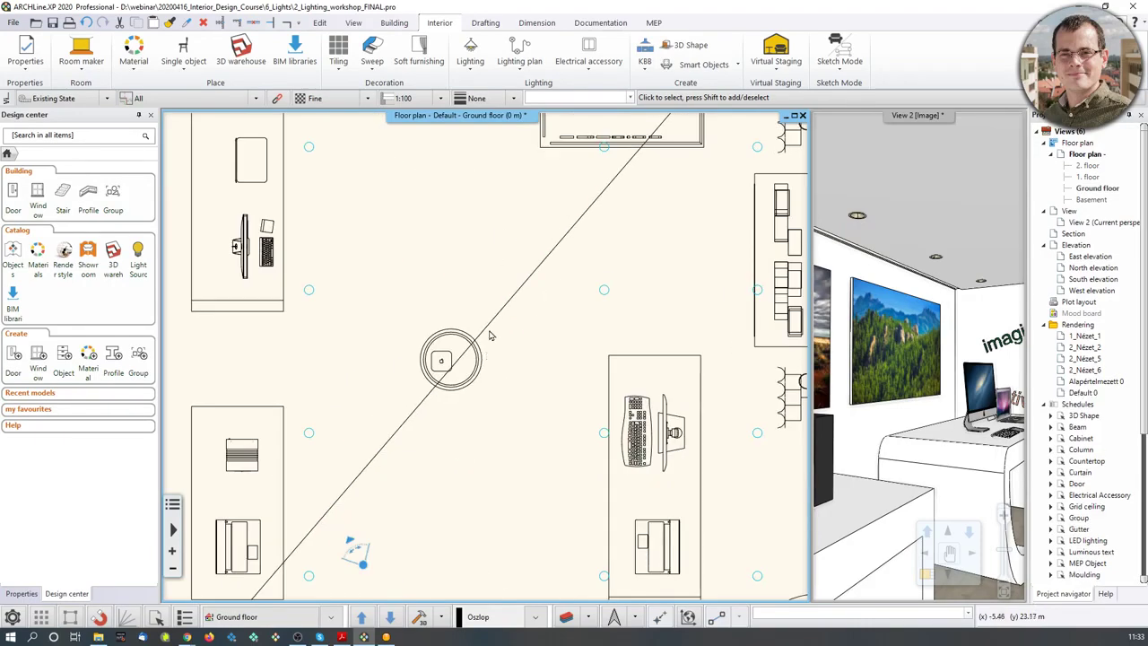
click(470, 63)
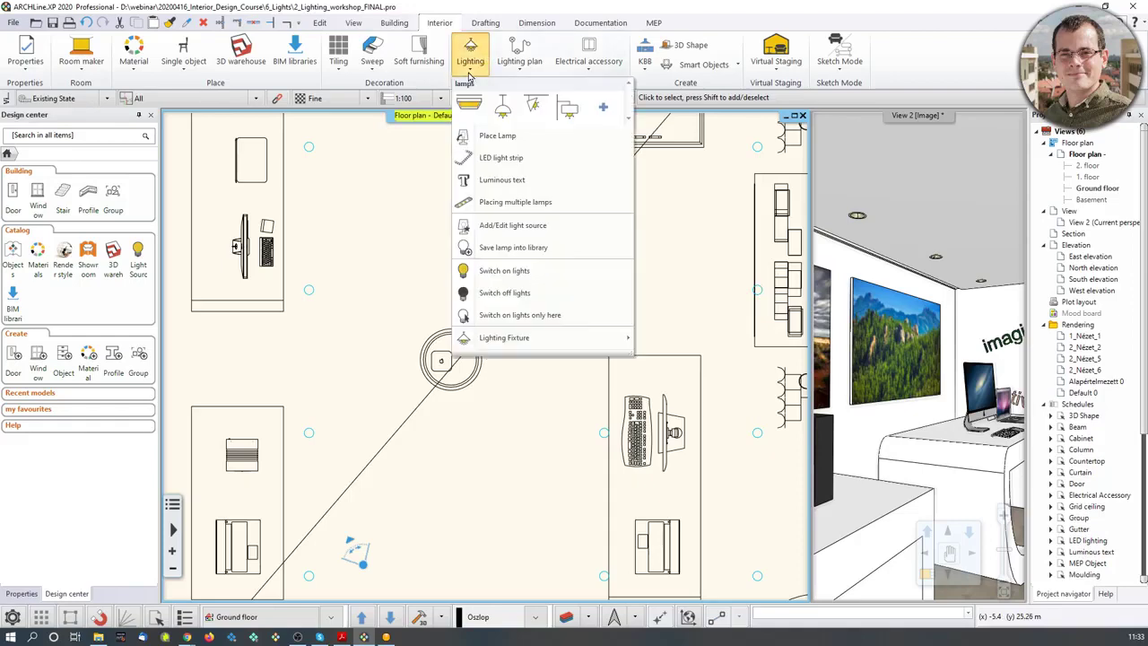
click(500, 157)
middle_drag(514, 294, 502, 337)
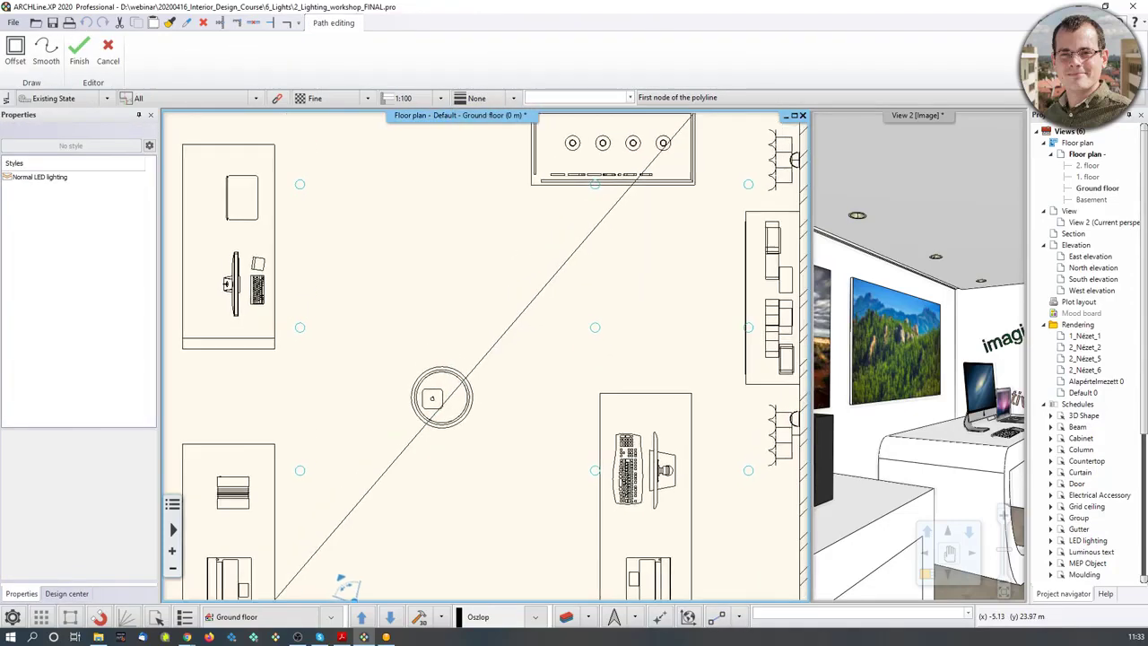
click(373, 248)
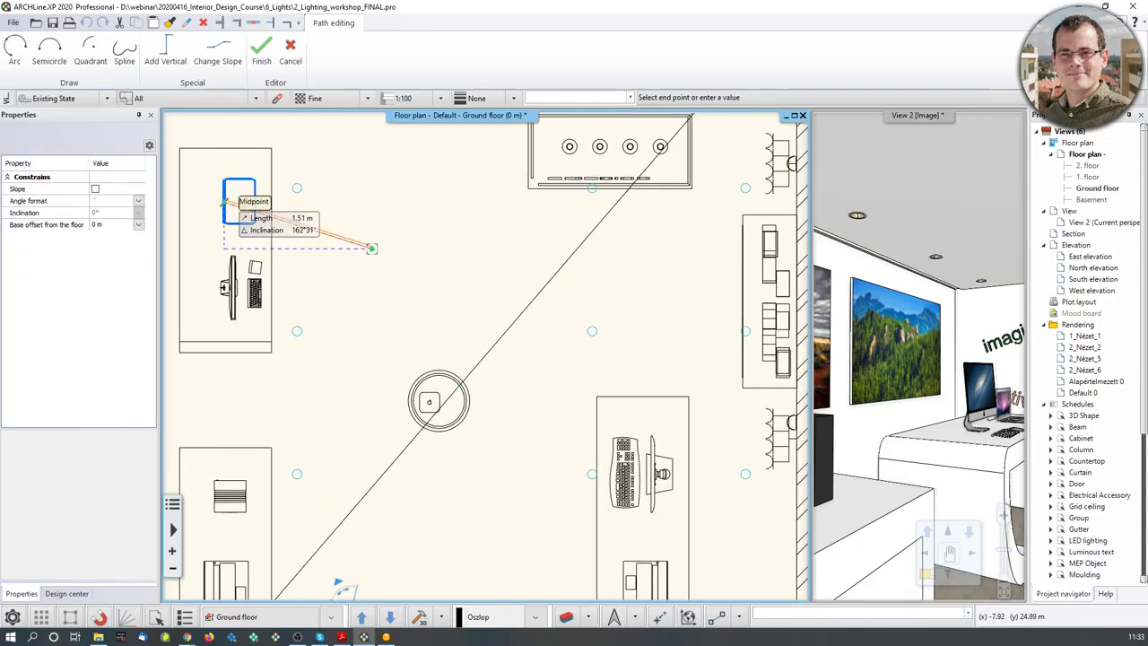
Continue the LED path as an S-shaped spline through four more points, running southeast and ending over the east desk
click(124, 51)
click(436, 249)
click(499, 313)
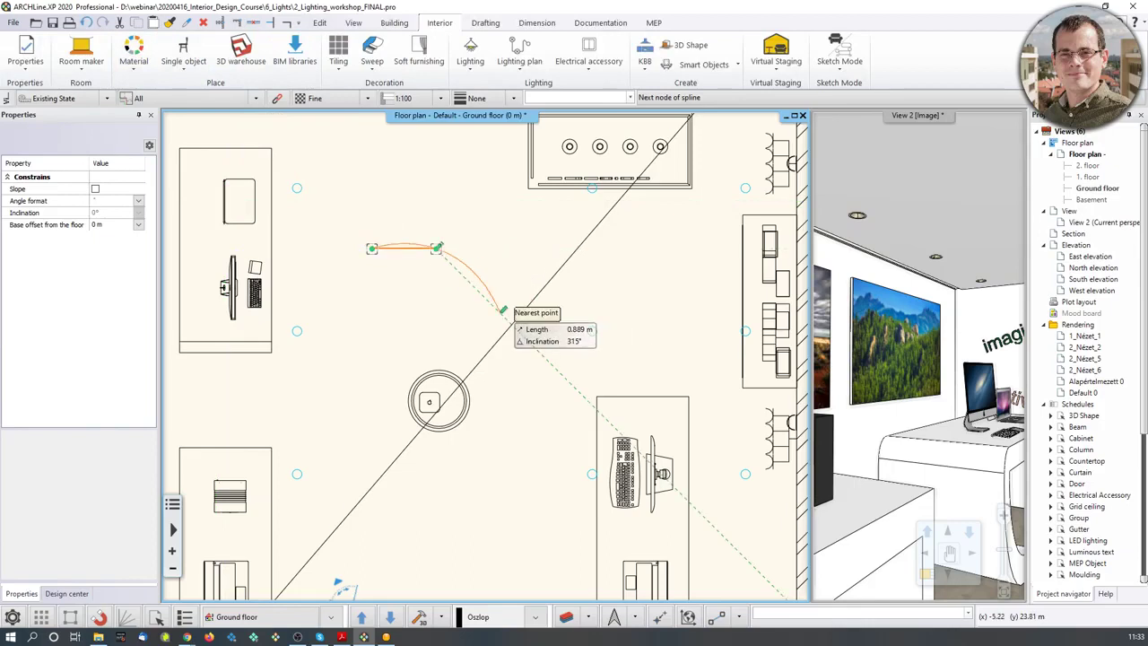
click(557, 391)
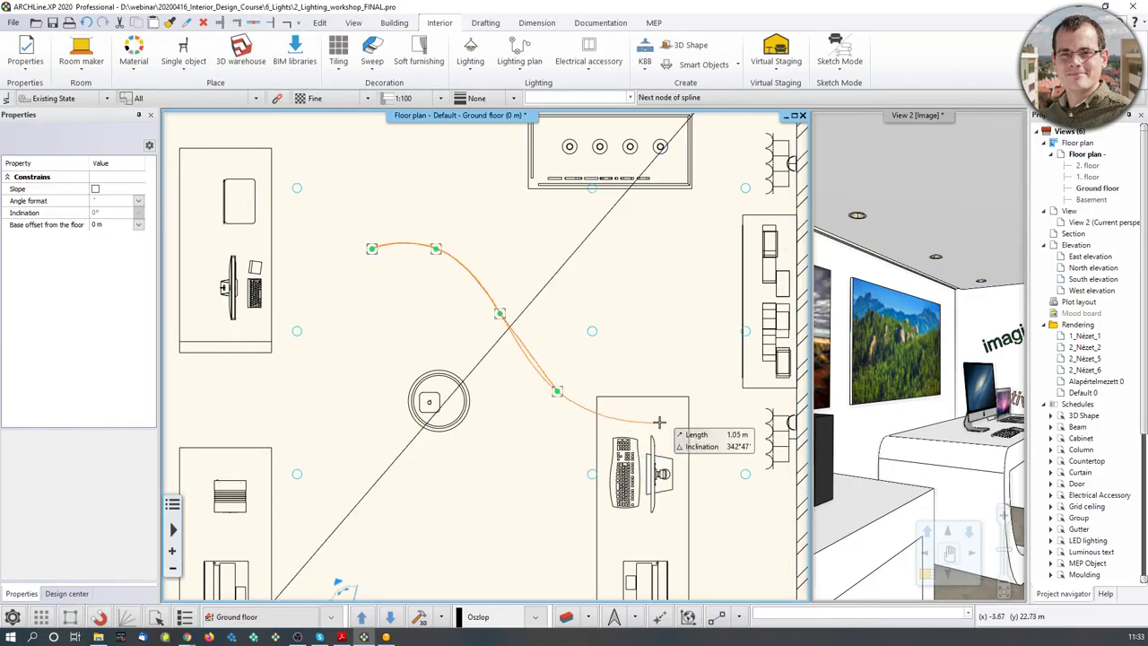
click(660, 423)
right_click(660, 423)
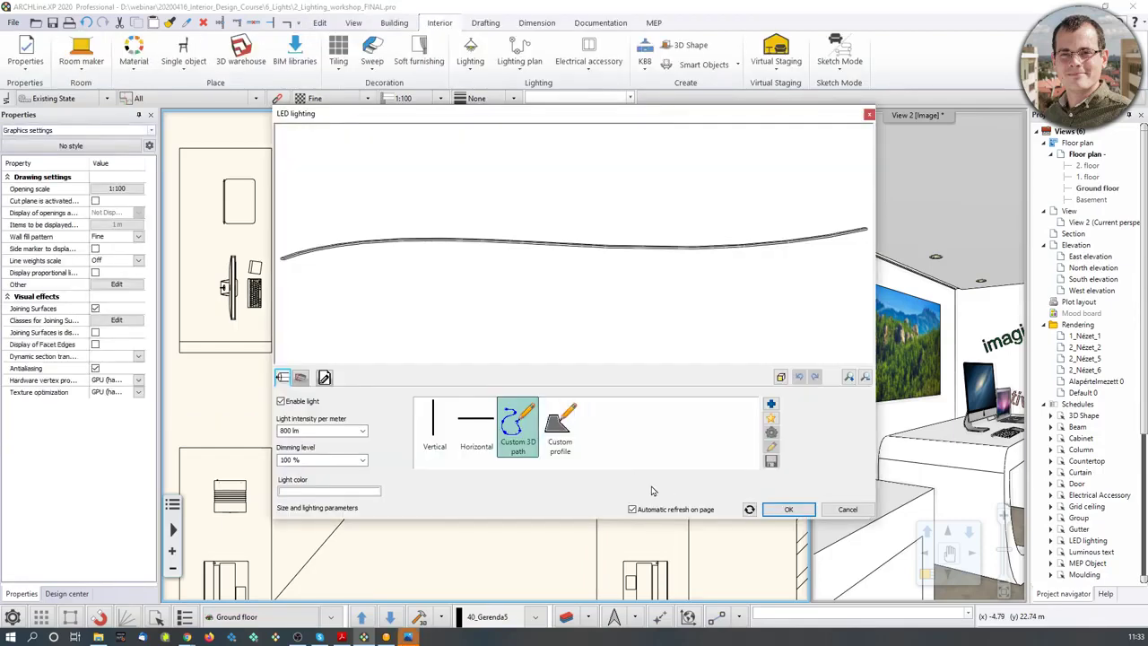
Set the curved LED lighting's relative elevation to 2650, create it and select it on the floor plan
click(324, 377)
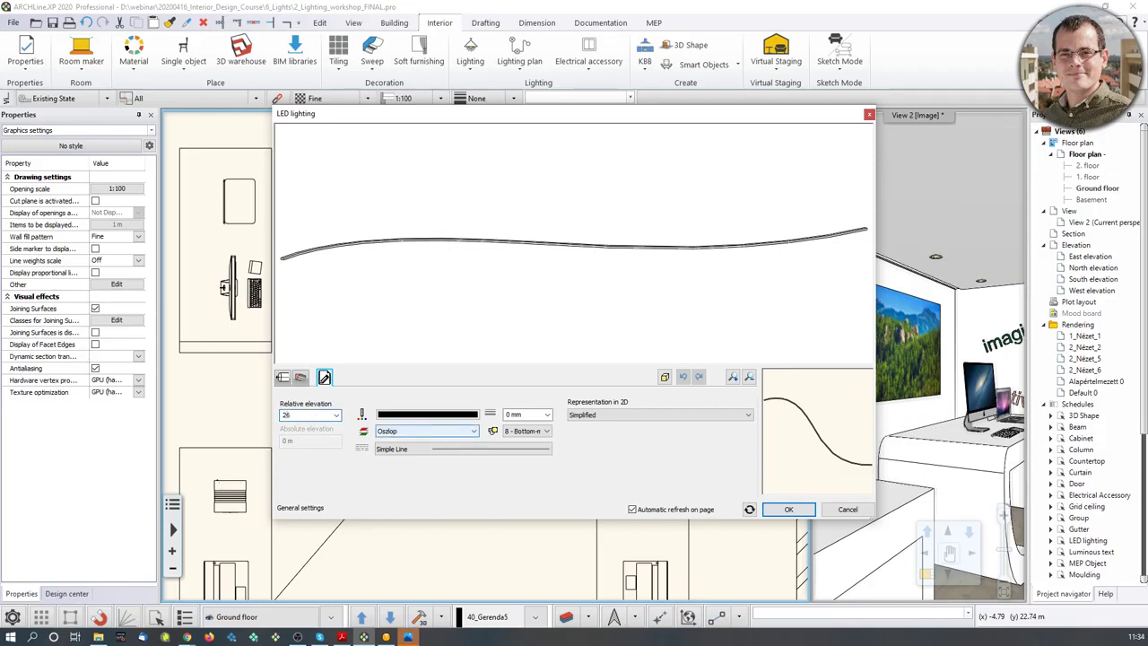
click(778, 510)
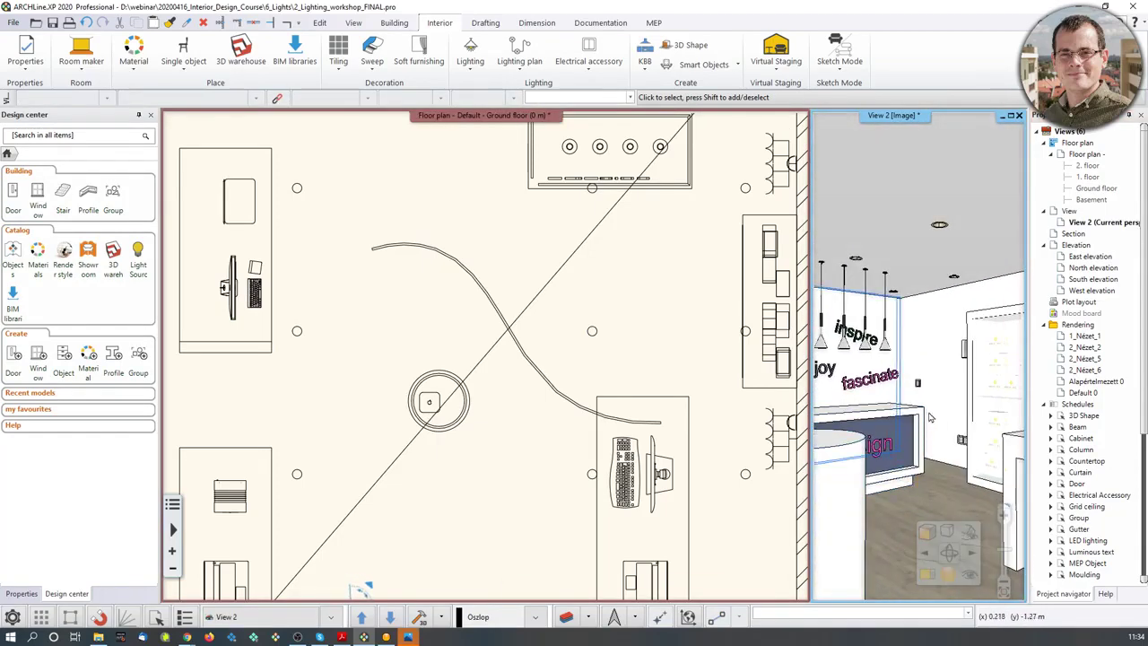
click(546, 390)
click(548, 390)
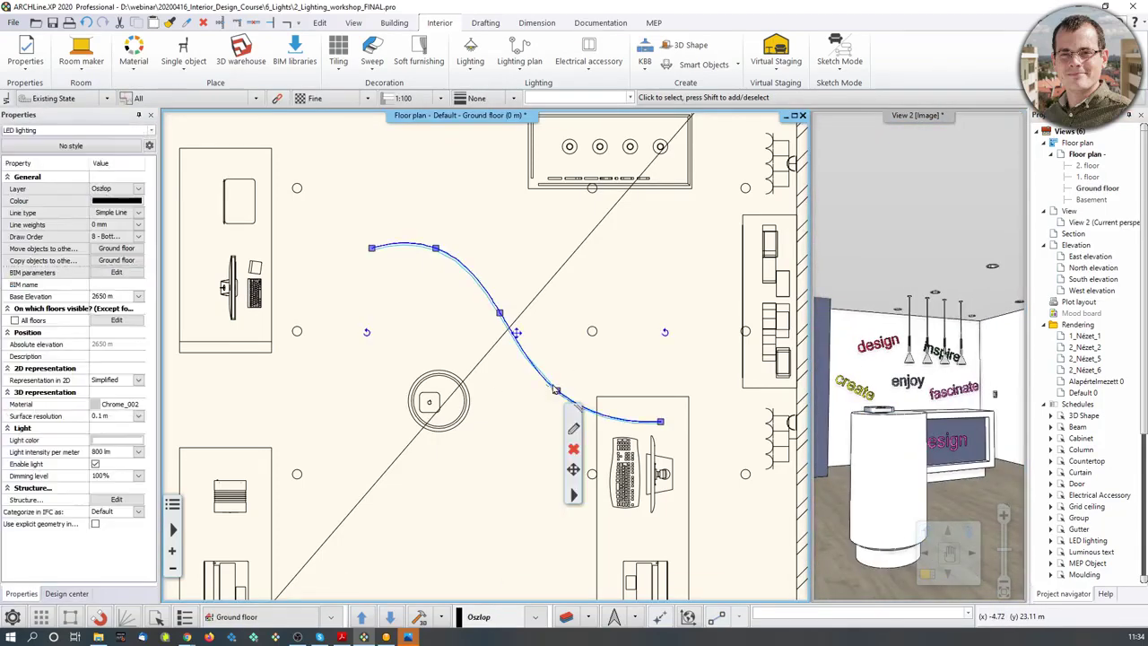
Edit the curved LED lighting's relative elevation in its general settings, apply it, and render the 3D view in real time
click(575, 431)
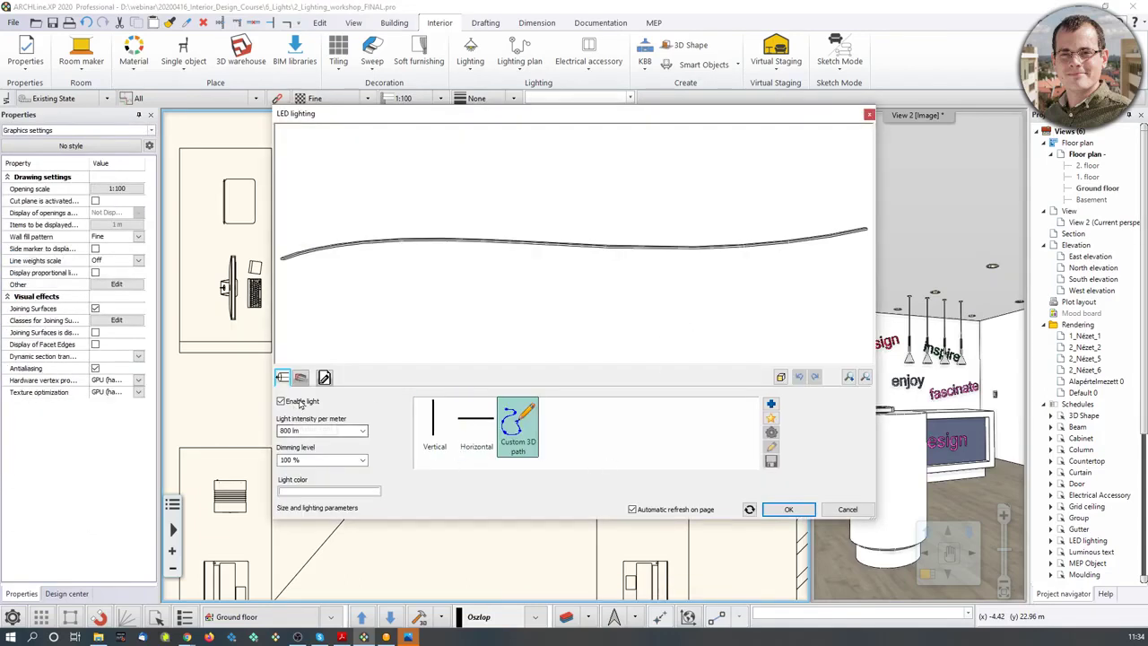
click(324, 376)
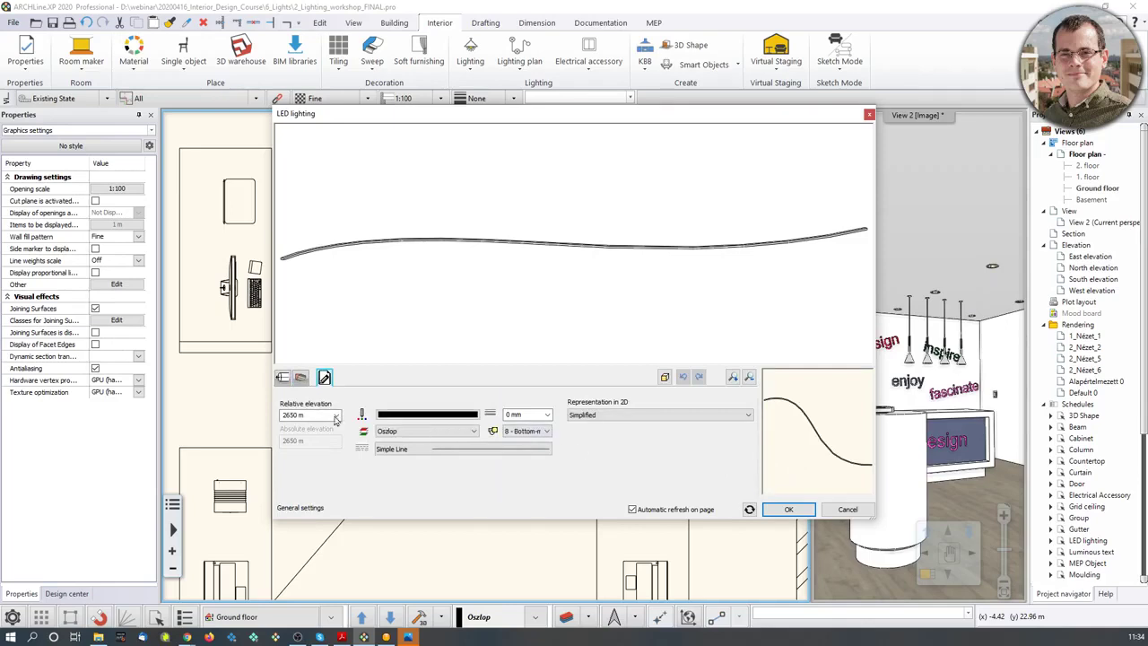
double_click(297, 415)
click(325, 415)
click(788, 509)
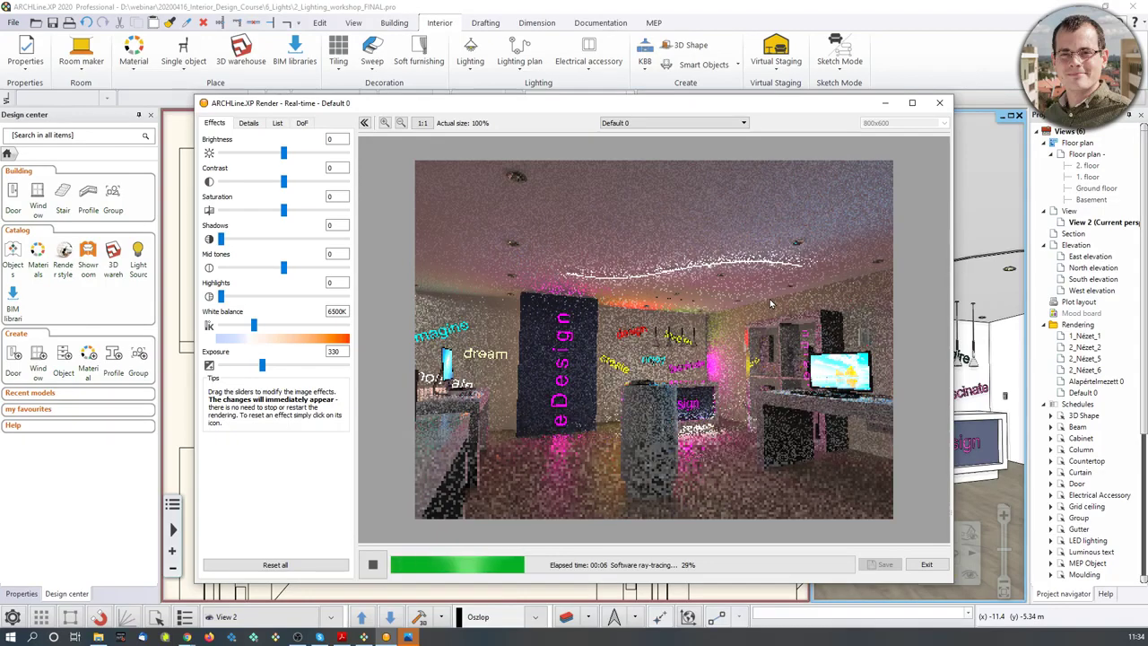
drag(642, 291, 661, 303)
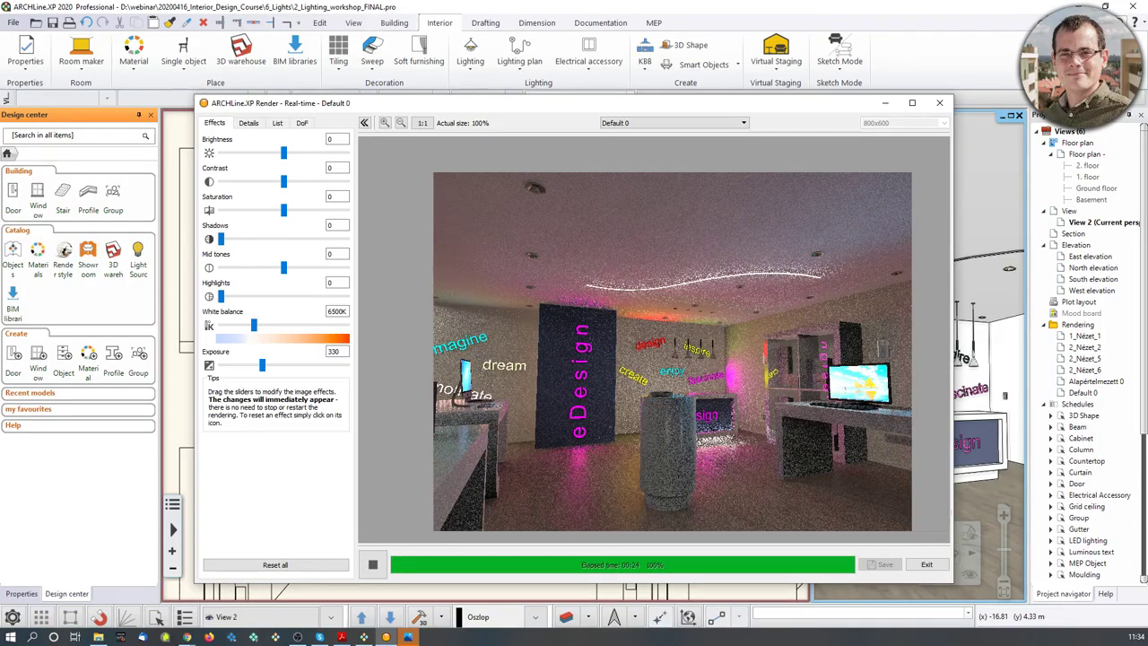
Switch to the ARCHLine.XP webinars page in the browser, browse its course episodes and load more videos to find the MEP webinar
mouse_move(187, 637)
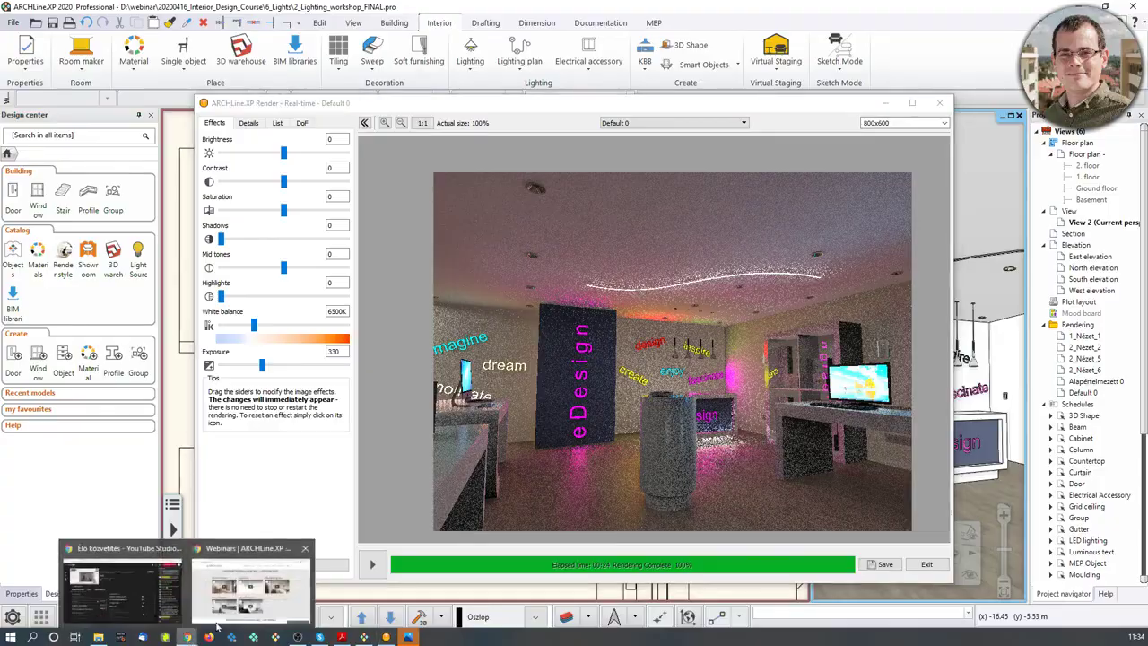
click(256, 574)
scroll(598, 371, up, 1)
scroll(598, 371, up, 3)
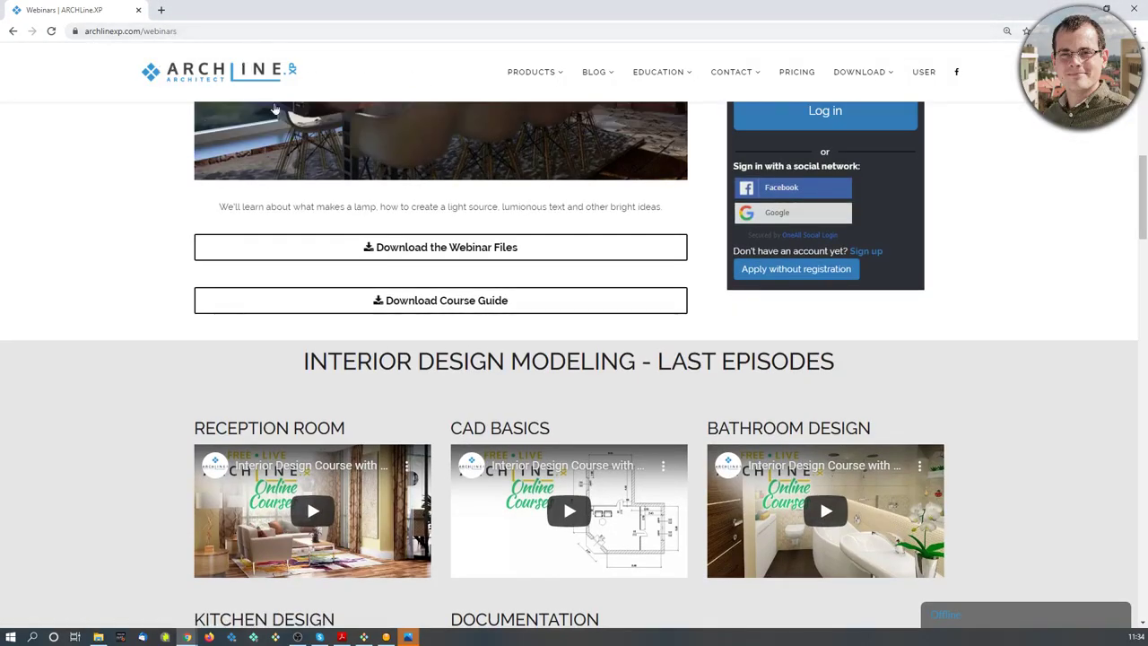
scroll(276, 109, down, 10)
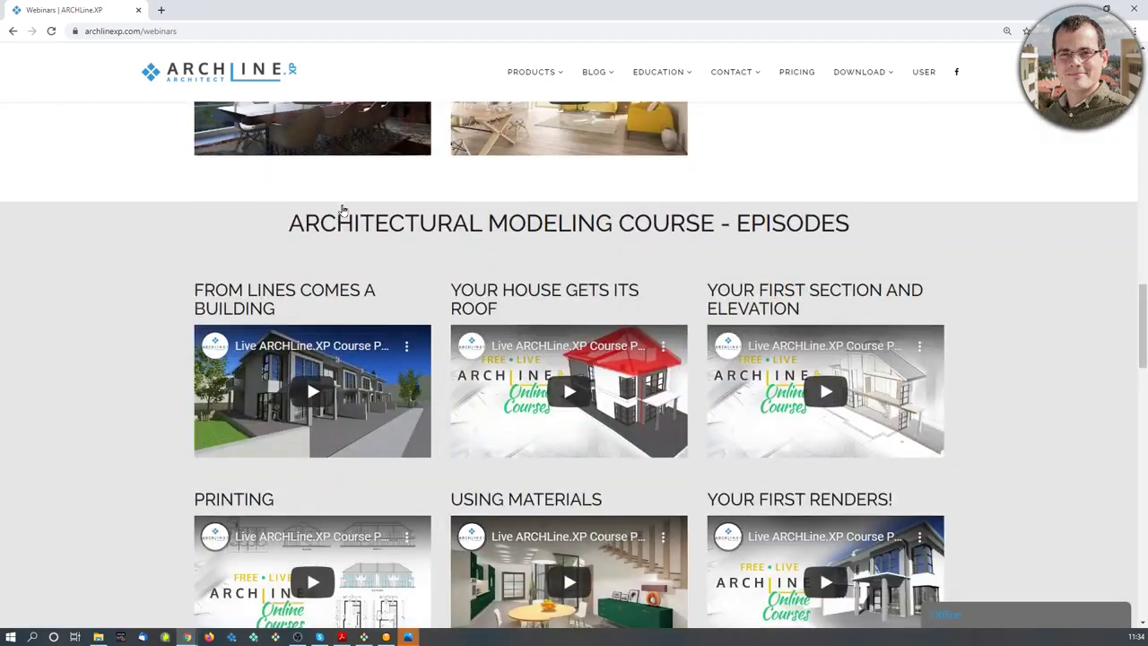
scroll(342, 211, down, 11)
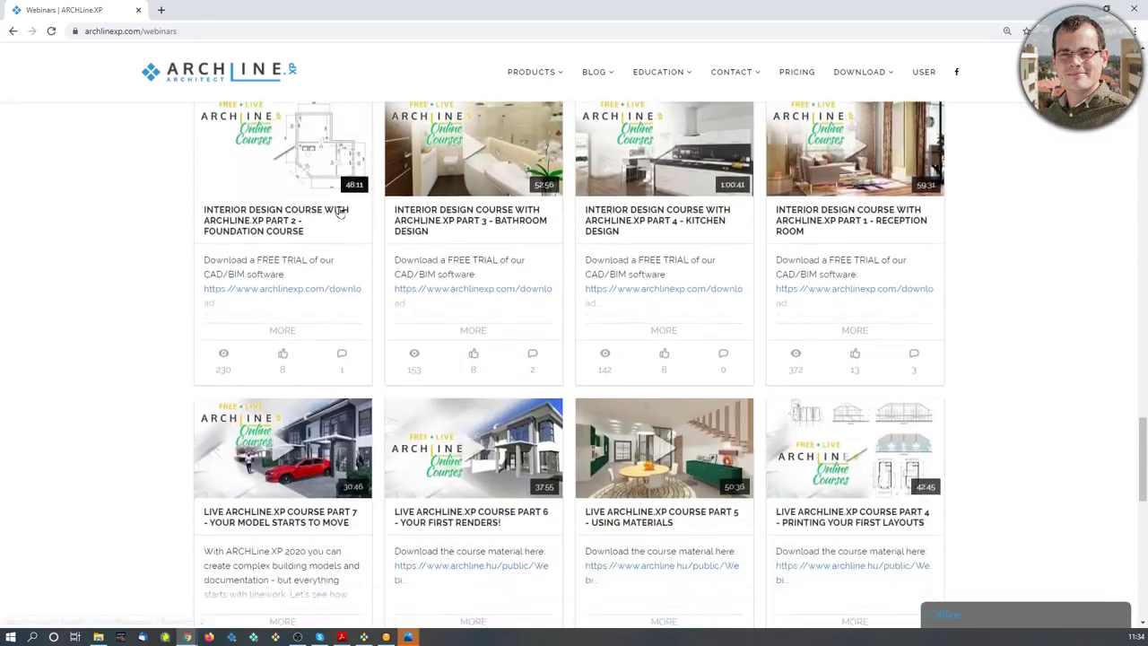
scroll(373, 225, up, 1)
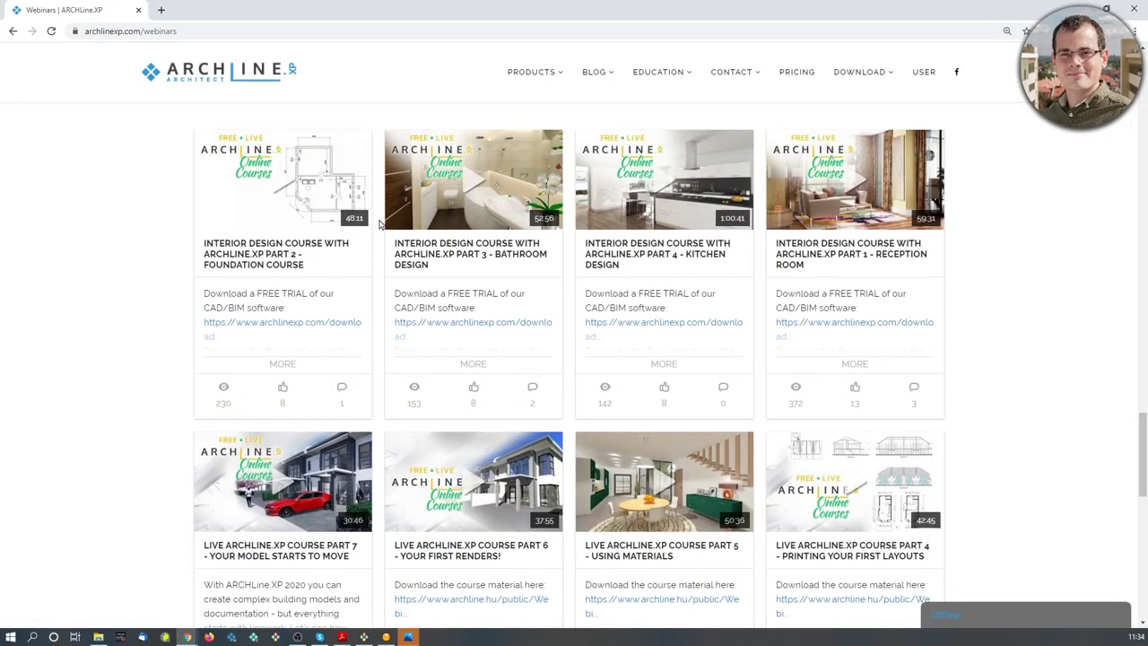
scroll(380, 224, down, 6)
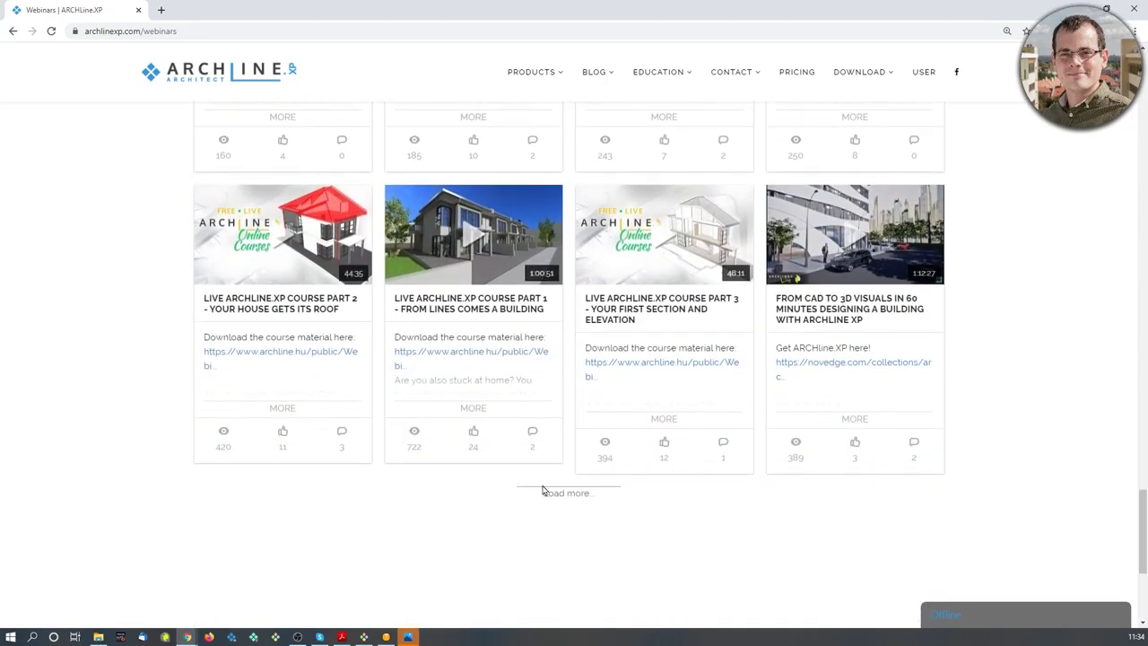
click(566, 494)
scroll(605, 481, down, 3)
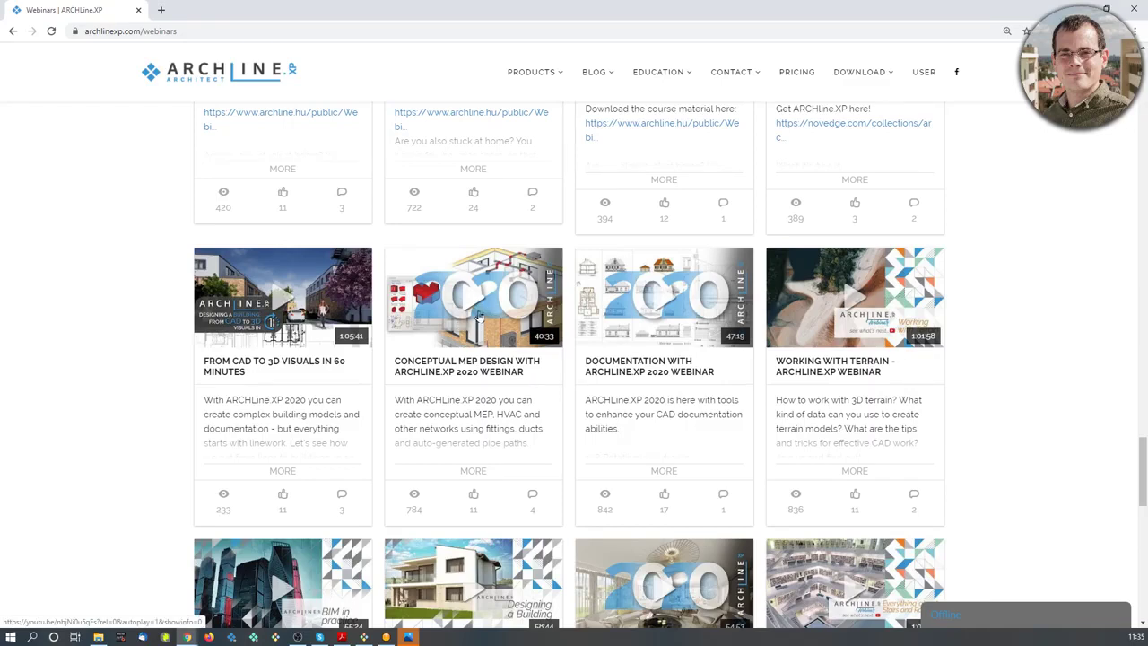
Play the Conceptual MEP Design with ARCHLine.XP 2020 webinar muted, view its lighting plan part around 4:40, and close the player
click(533, 284)
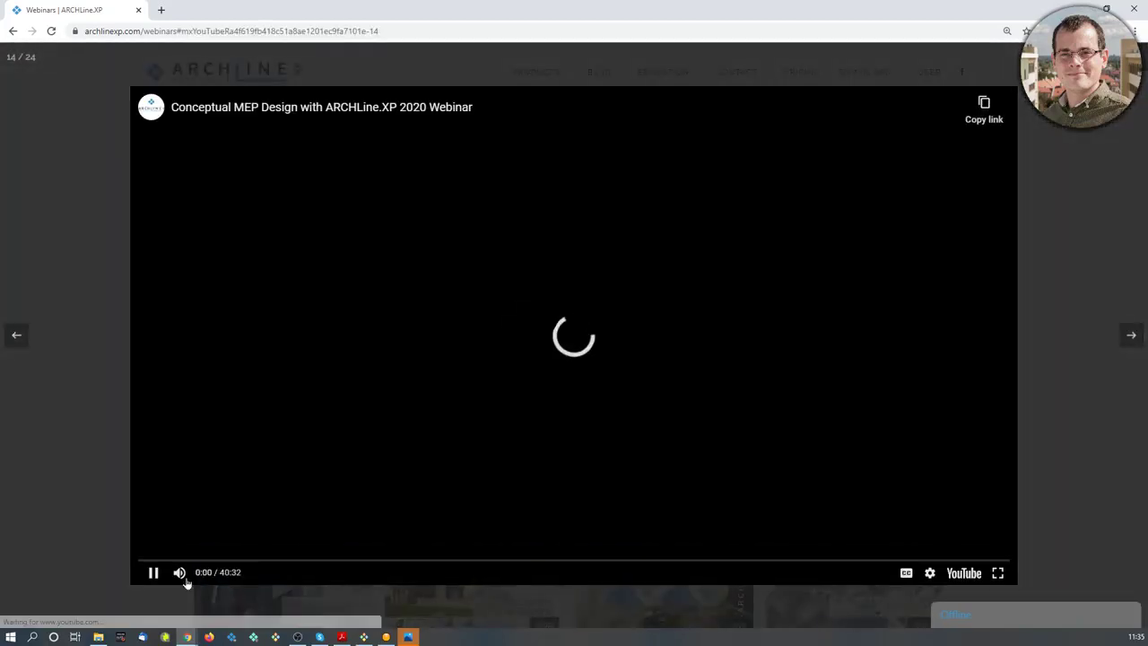
drag(205, 574, 190, 574)
click(301, 561)
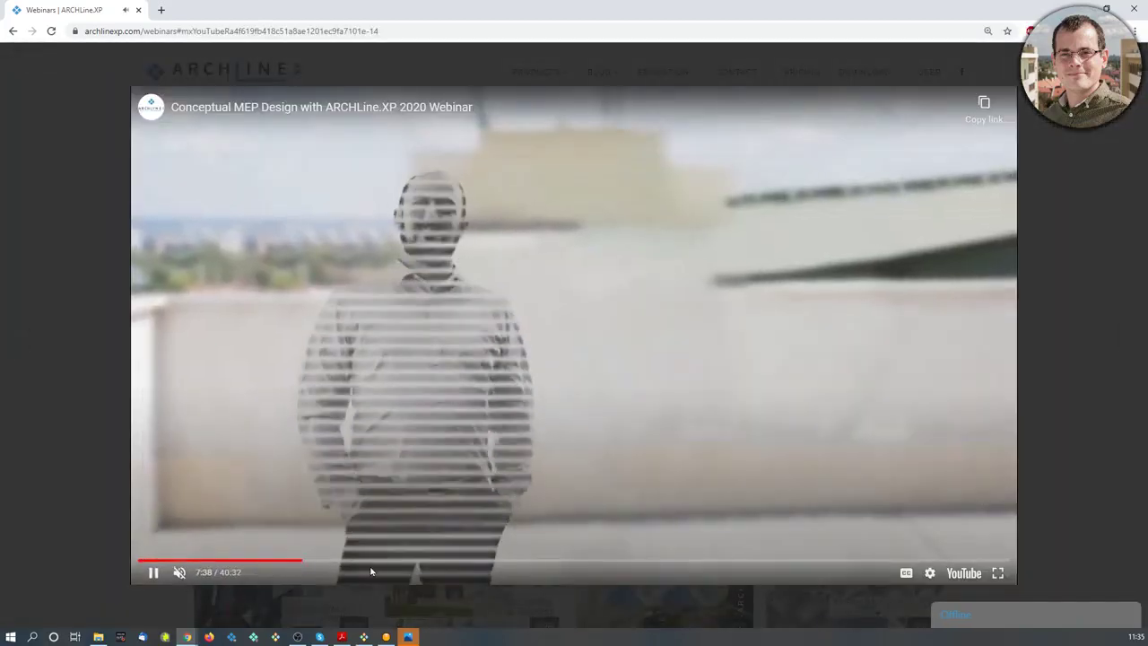
click(290, 563)
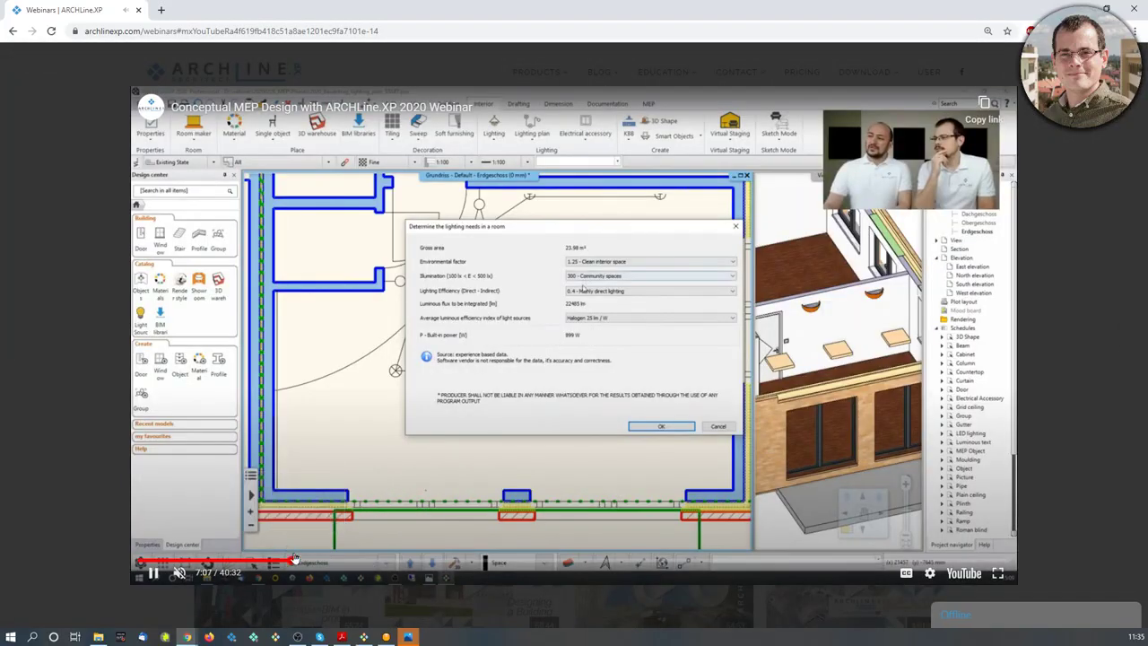
click(236, 563)
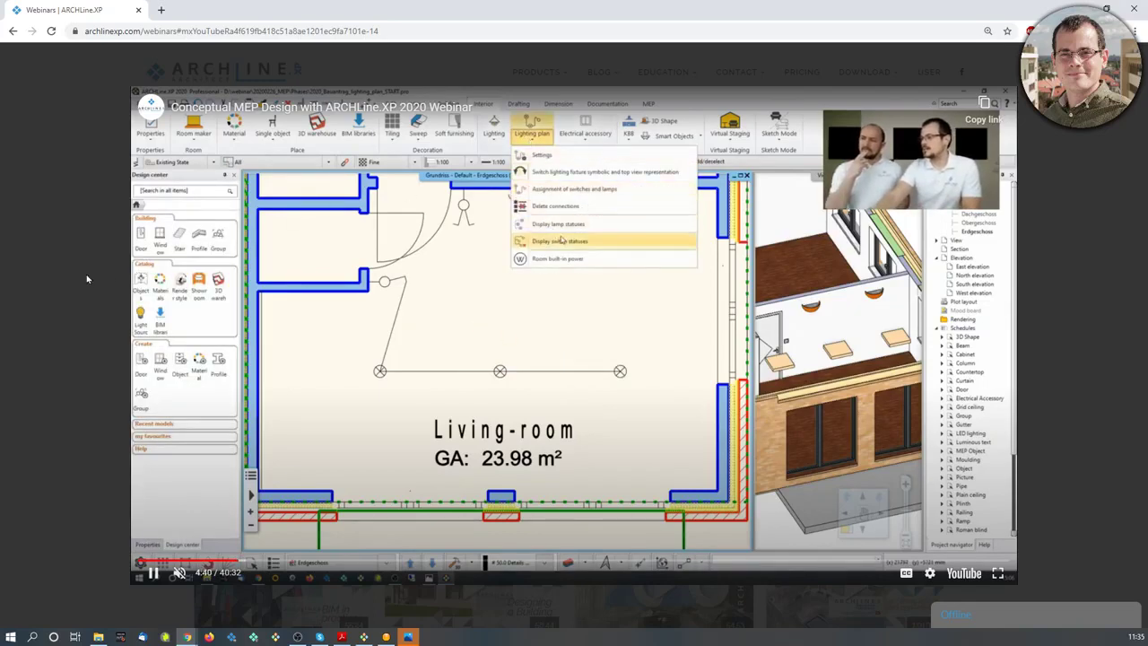
key(Escape)
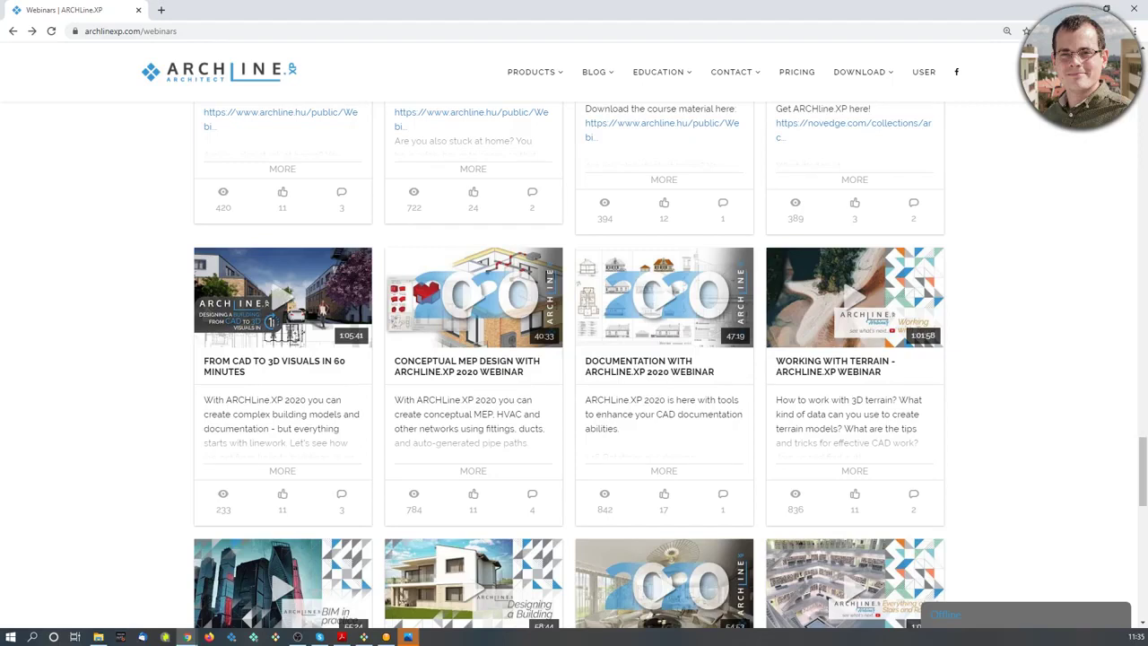
Search Google for "puck lights" in a new browser tab
click(163, 12)
text(p)
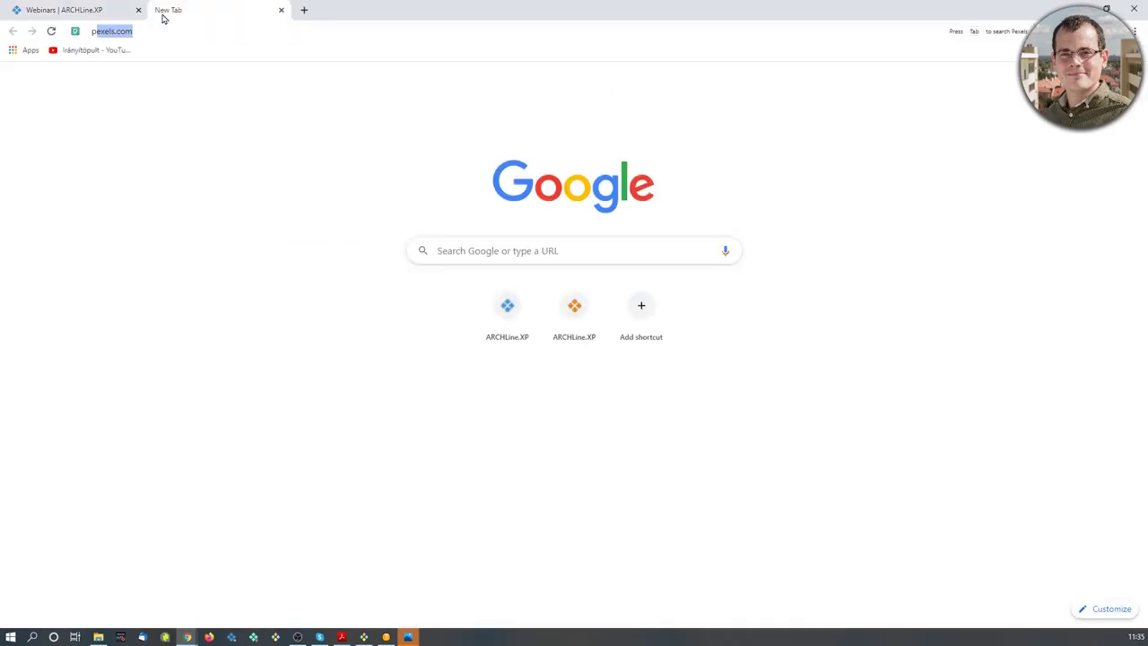
text(uck lights)
key(Return)
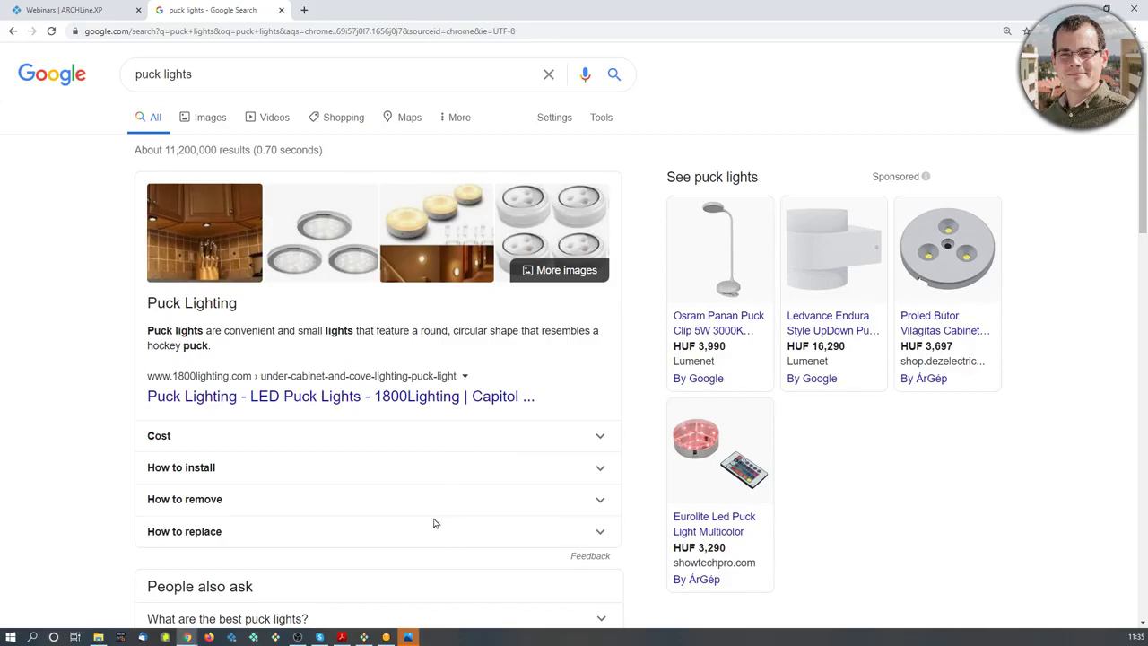
Switch back to ARCHLine.XP and quit the showroom lighting project without saving it
click(364, 637)
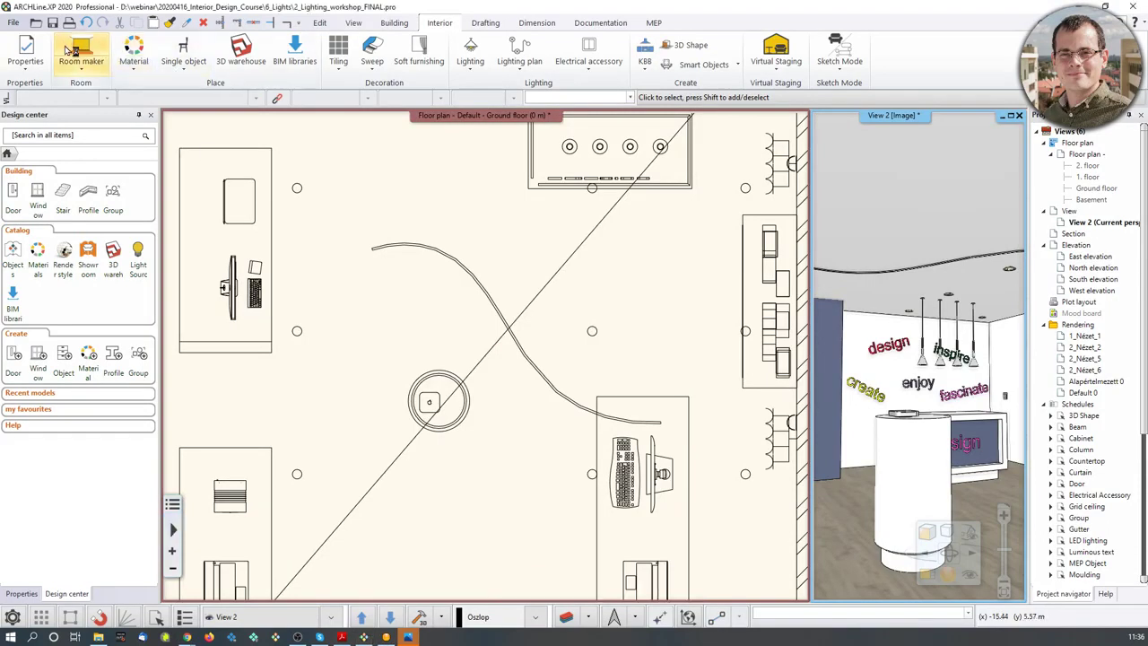
click(1132, 7)
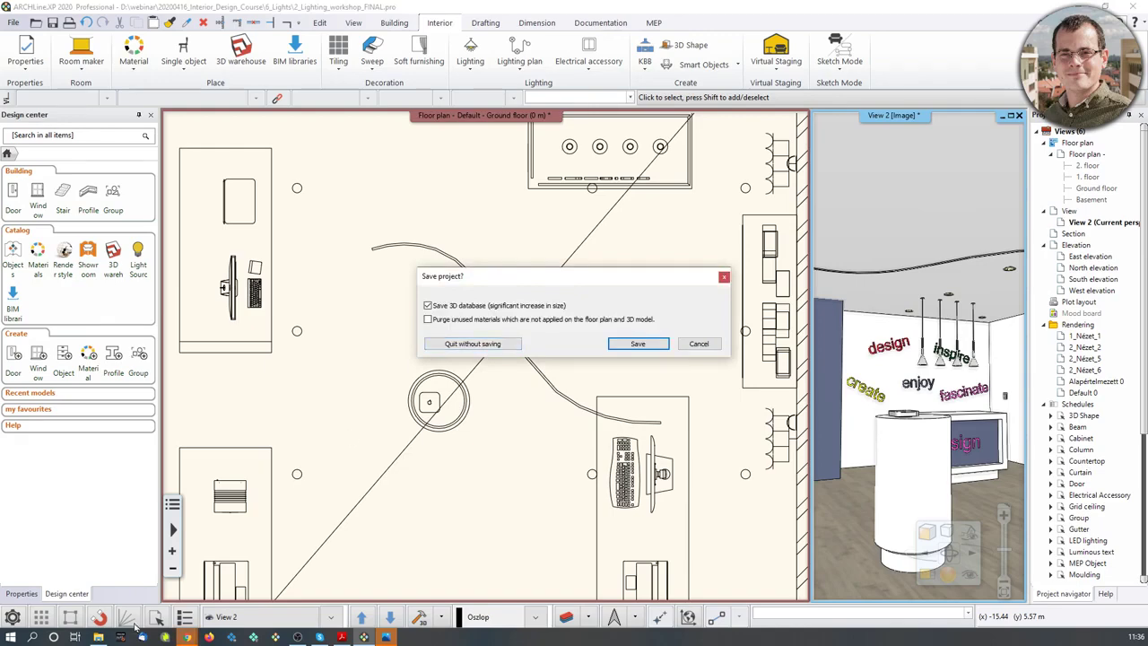
click(98, 637)
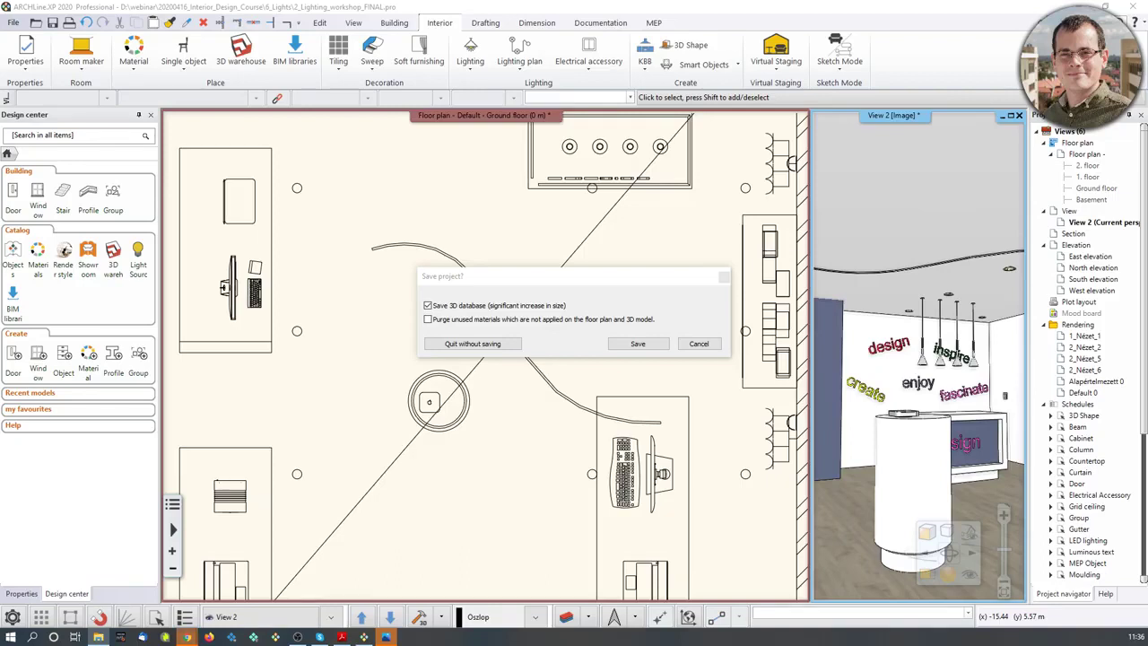
click(473, 343)
Check the crash report page in the browser, and dismiss the developer version message in ARCHLine.XP so the kitchen workshop project opens
mouse_move(187, 637)
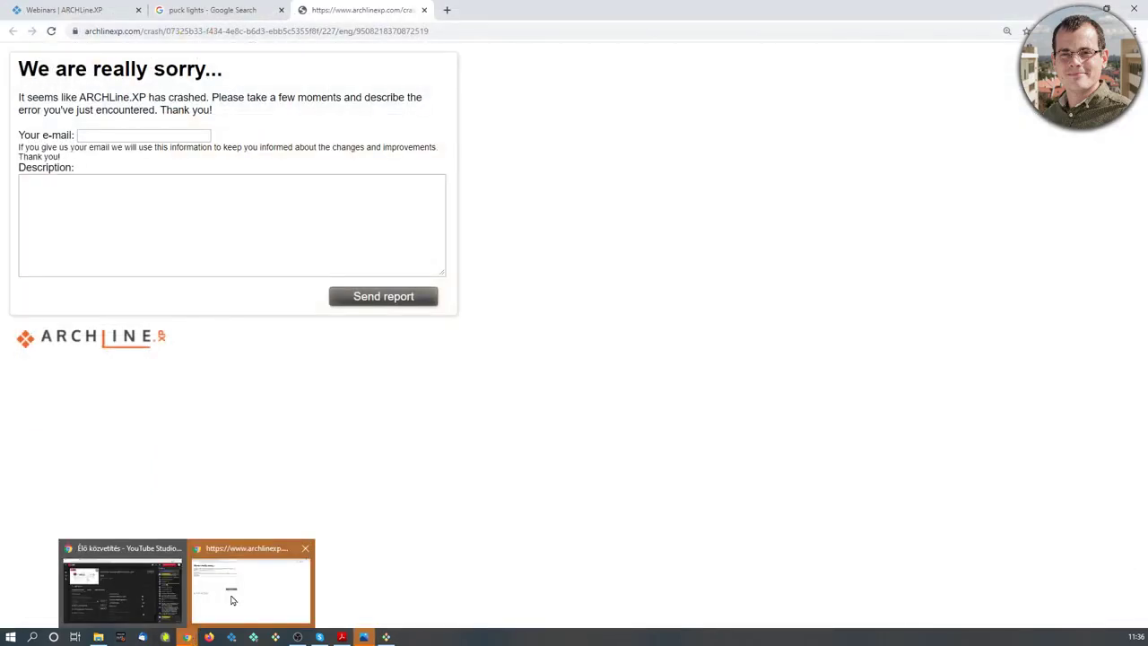
click(232, 599)
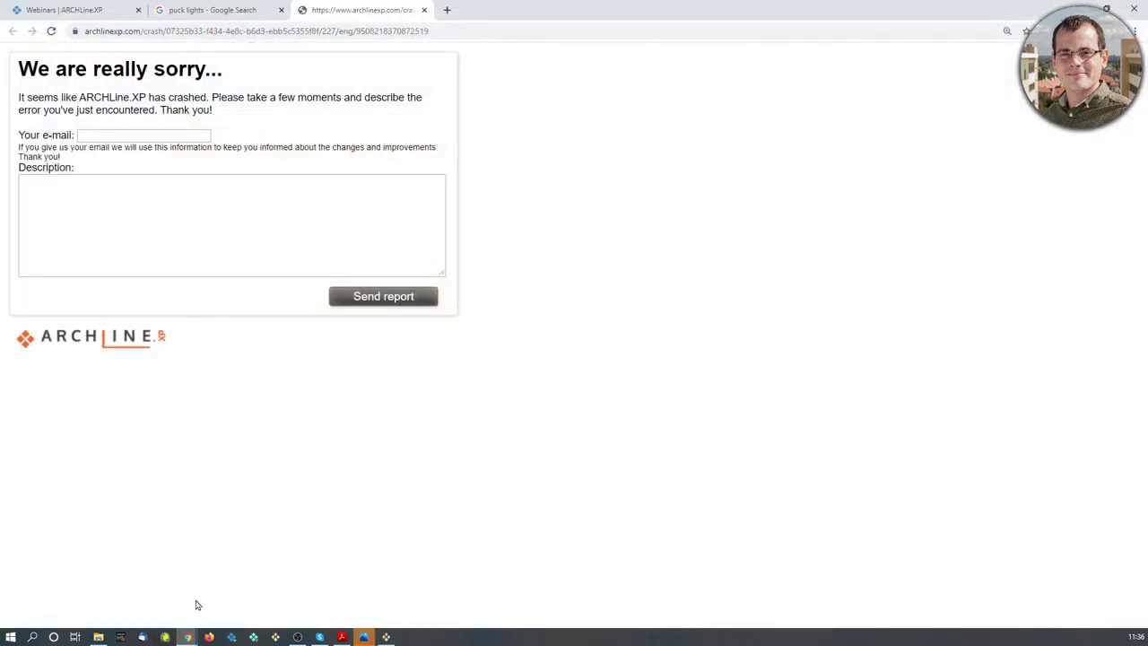
click(267, 6)
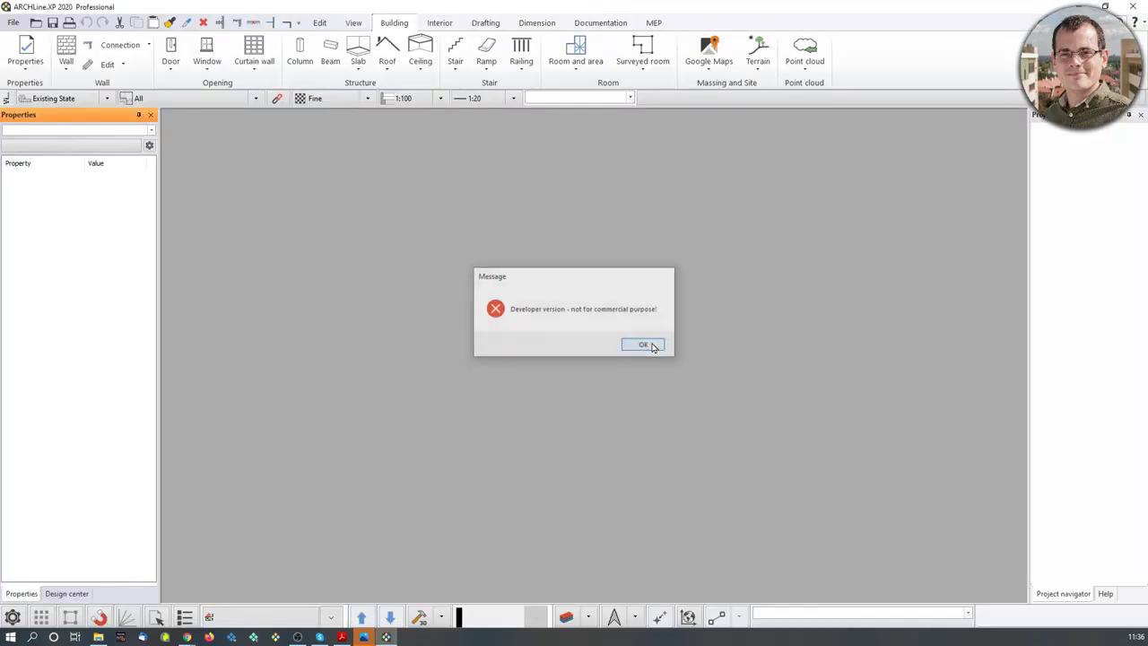
click(655, 346)
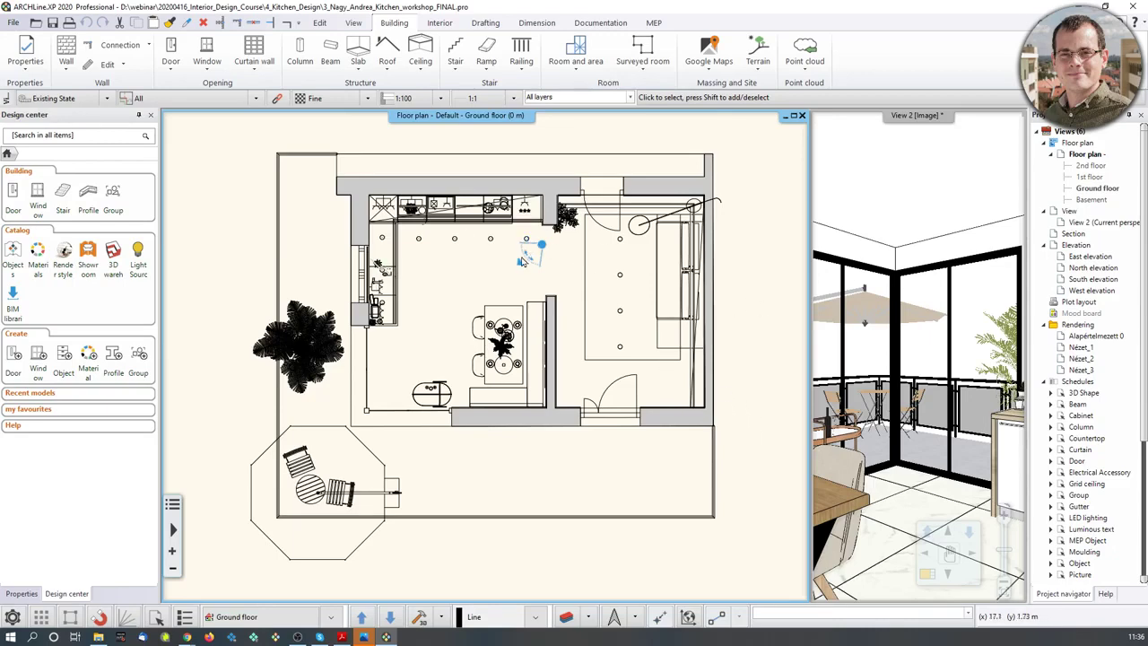
Aim the 3D view at the kitchen's north wall units, select the 2.36 m wall cabinet and open its settings
click(459, 238)
drag(461, 238, 933, 285)
click(933, 306)
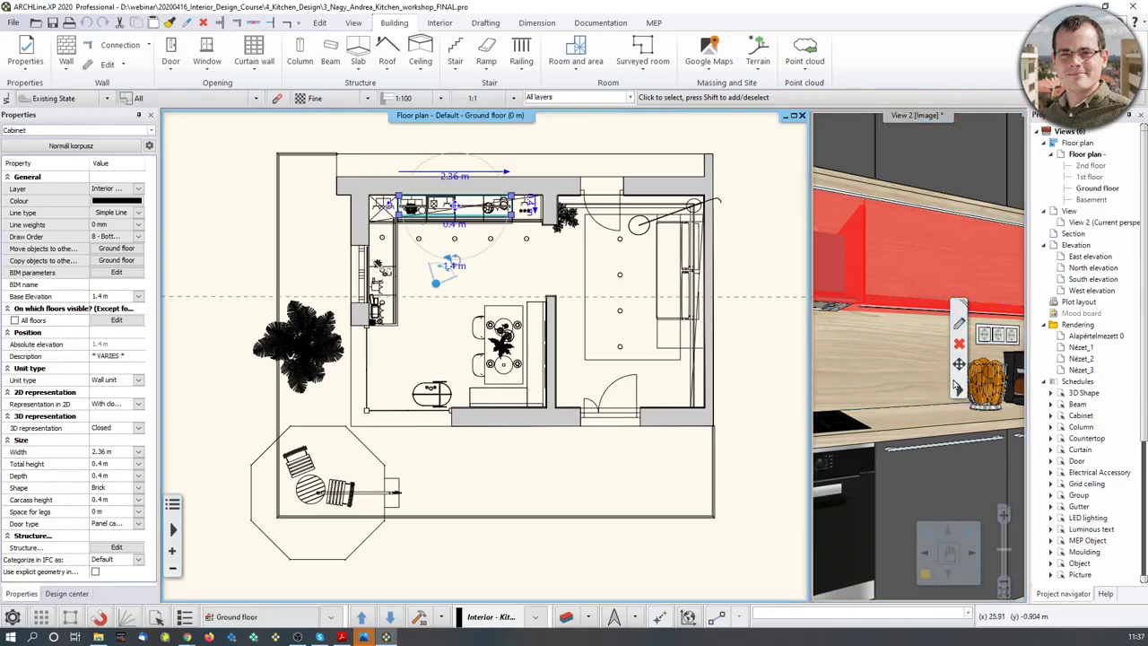
click(959, 324)
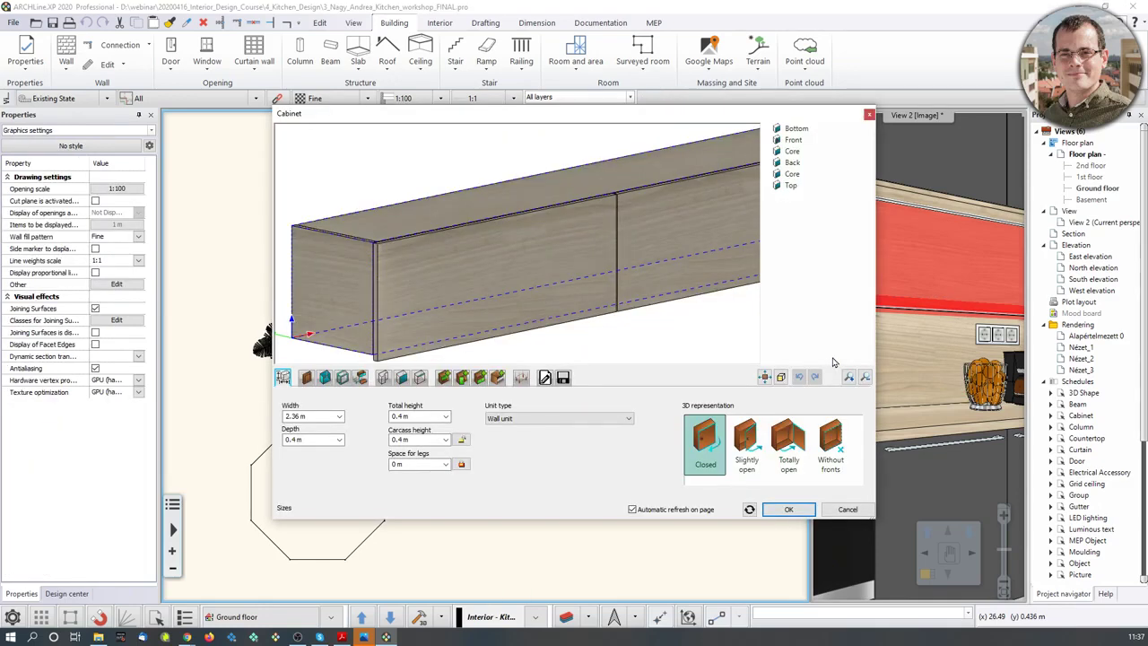
Examine the wall cabinet's underside and its appliance options, and close the cabinet settings without applying changes
drag(630, 289, 588, 188)
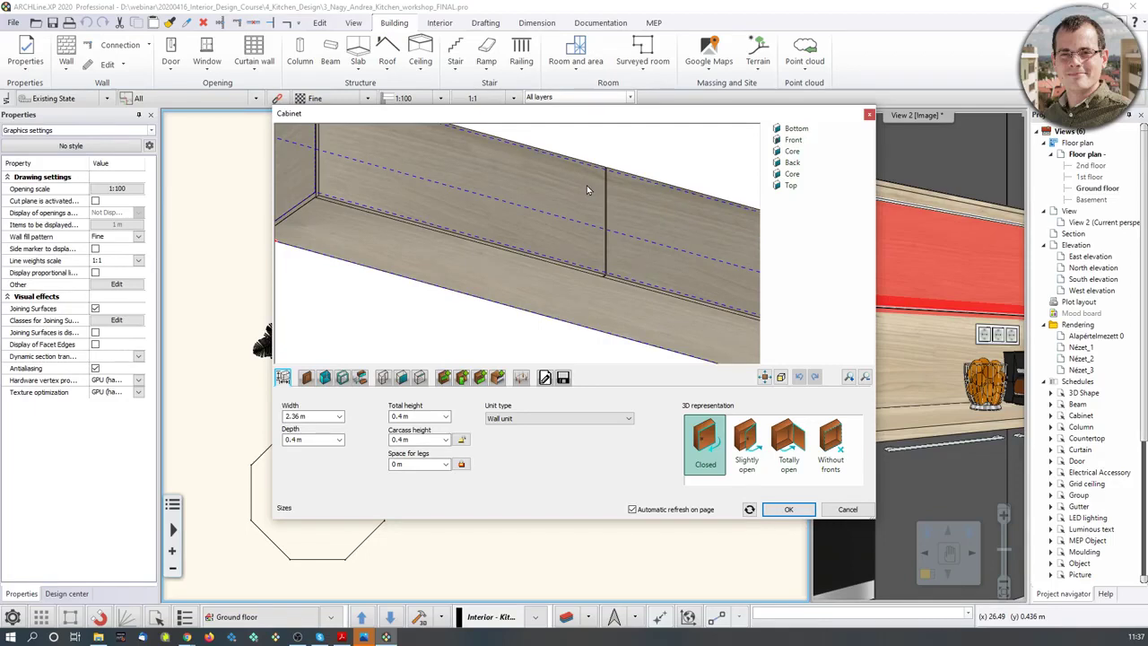
scroll(576, 297, down, 2)
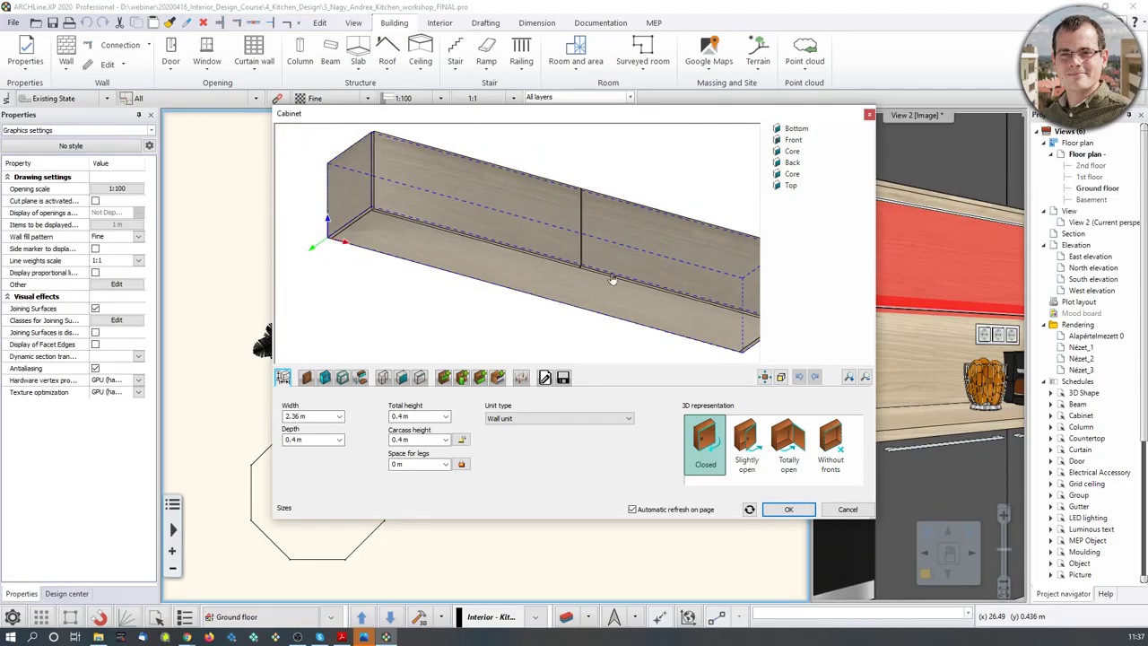
click(497, 377)
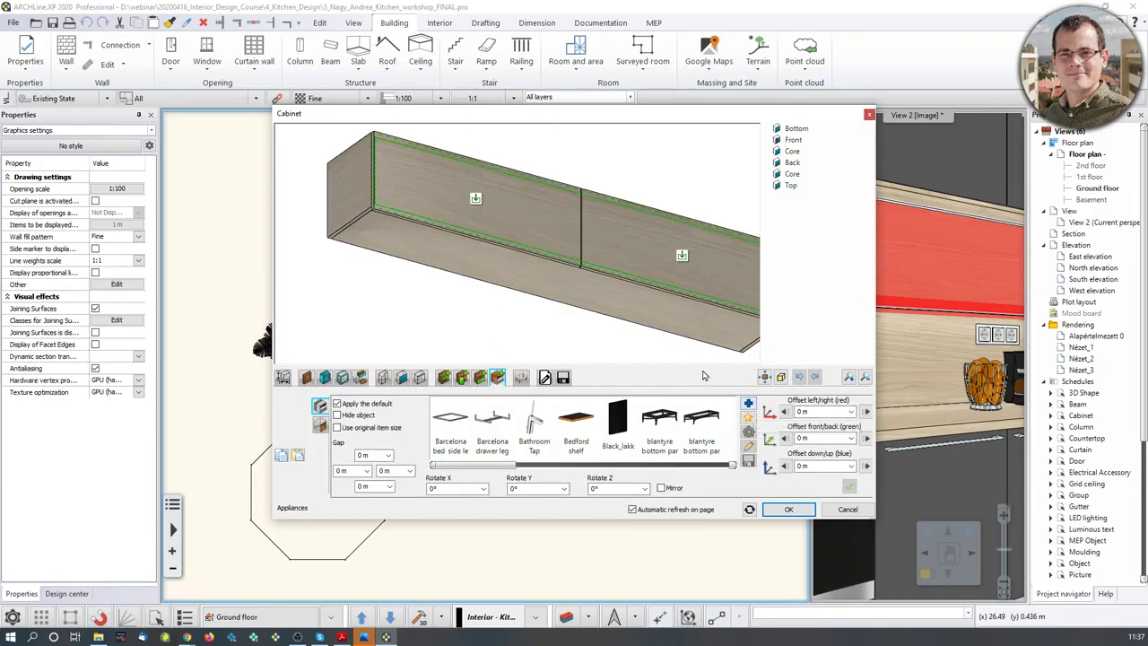
click(870, 115)
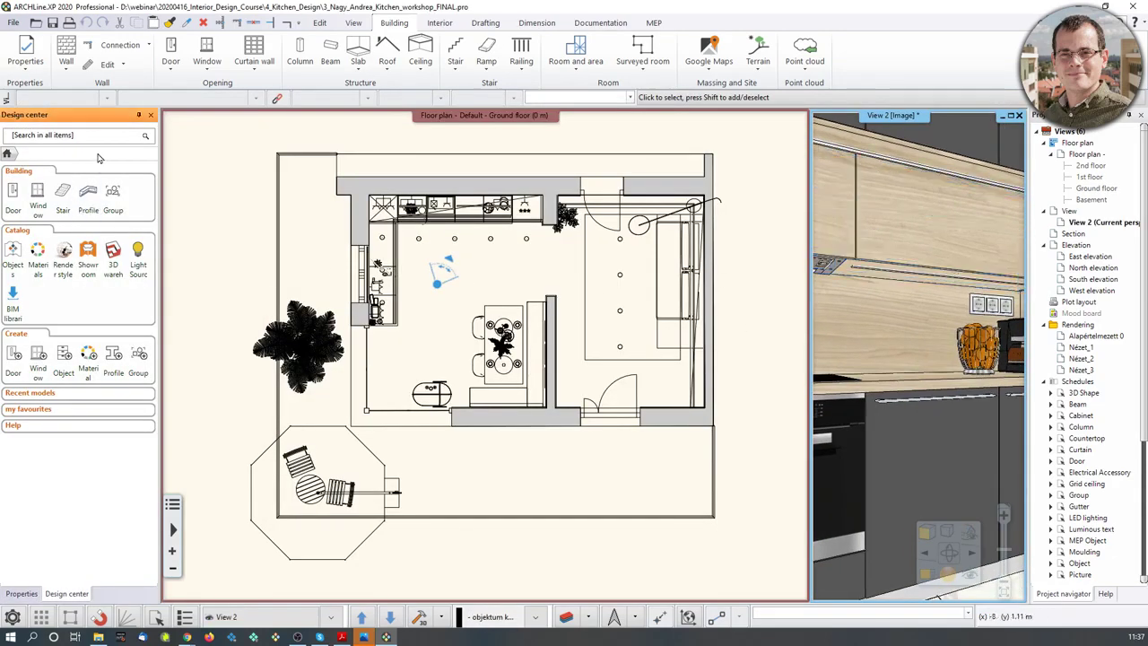
Search the Design Center for spot and place Series of spot lamps 600mm along a straight line parallel to the kitchen's north units
click(73, 138)
key(Return)
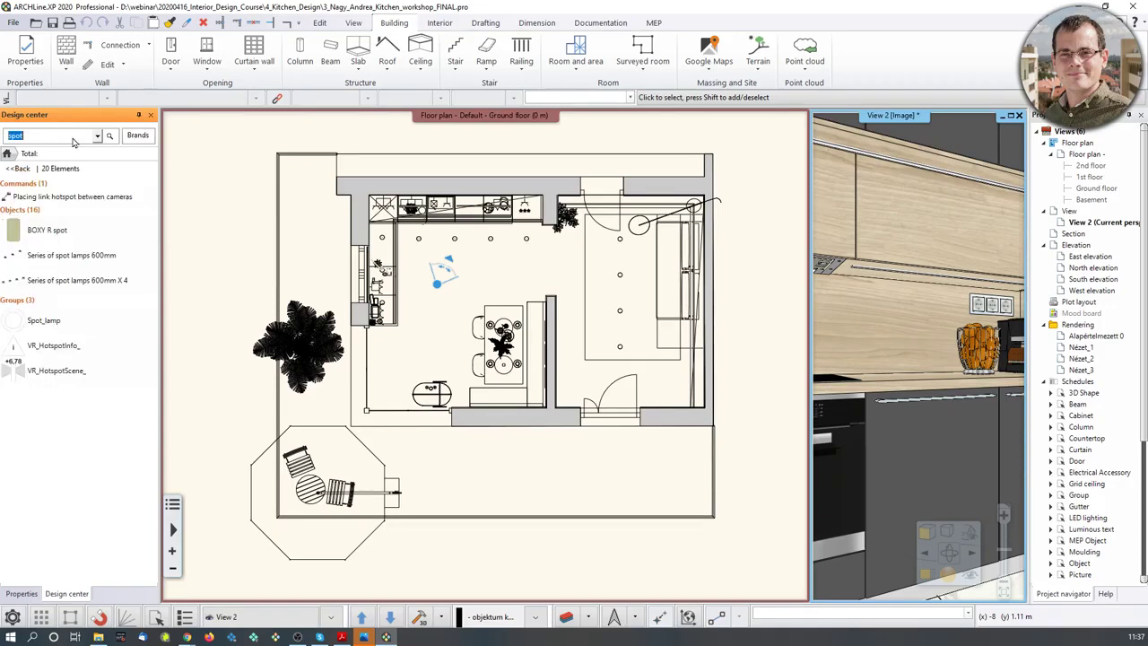
click(78, 258)
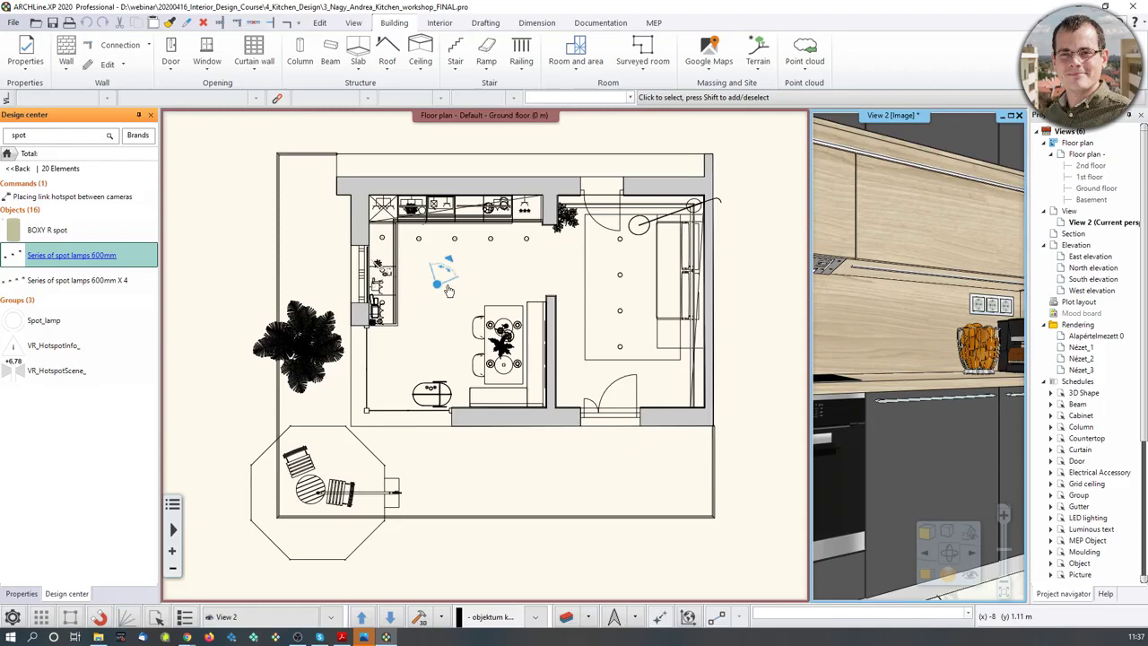
click(449, 268)
scroll(439, 210, up, 2)
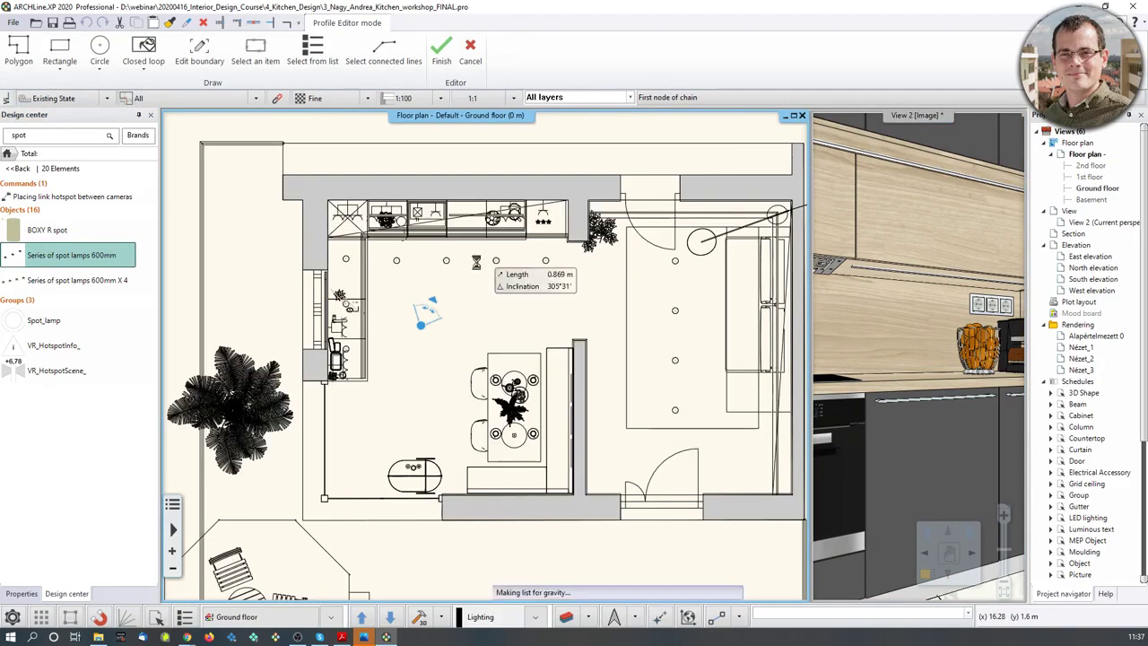
click(409, 285)
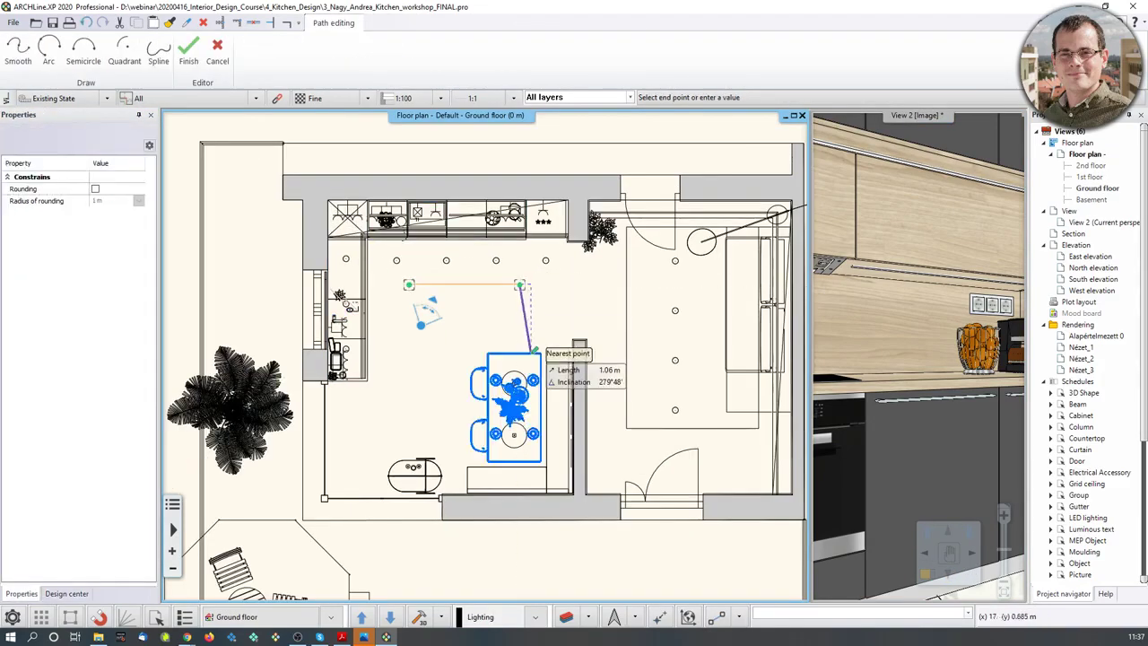
double_click(520, 284)
scroll(481, 298, up, 2)
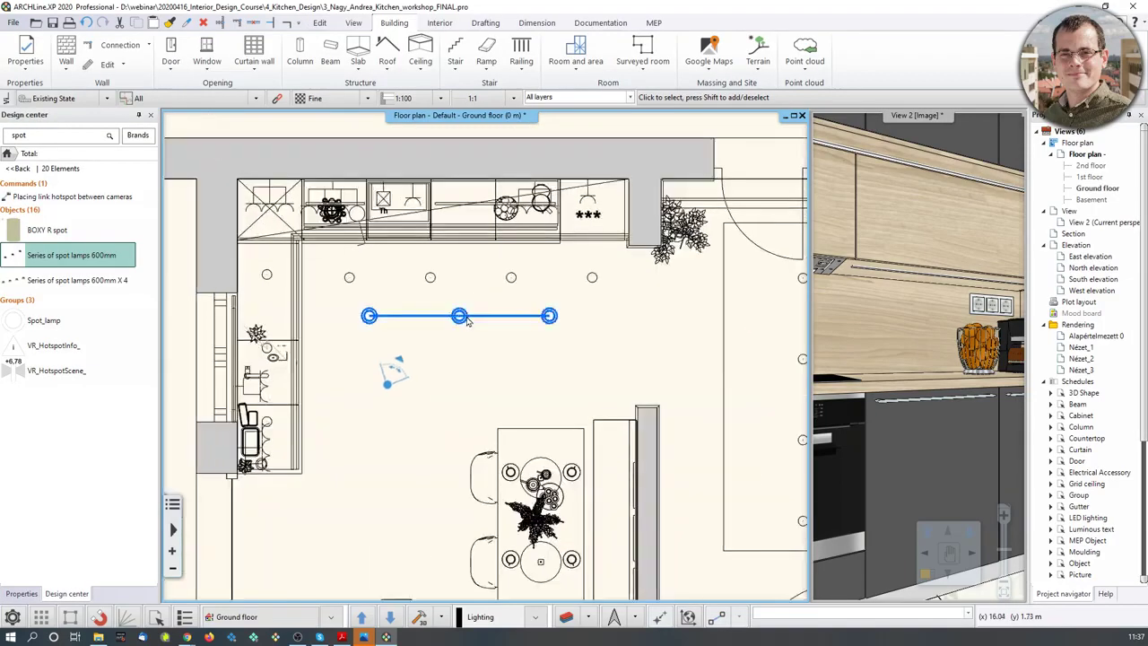
Move the new spot lamp series by its middle lamp straight north, over the worktop of the kitchen's north units
click(471, 284)
scroll(466, 296, up, 3)
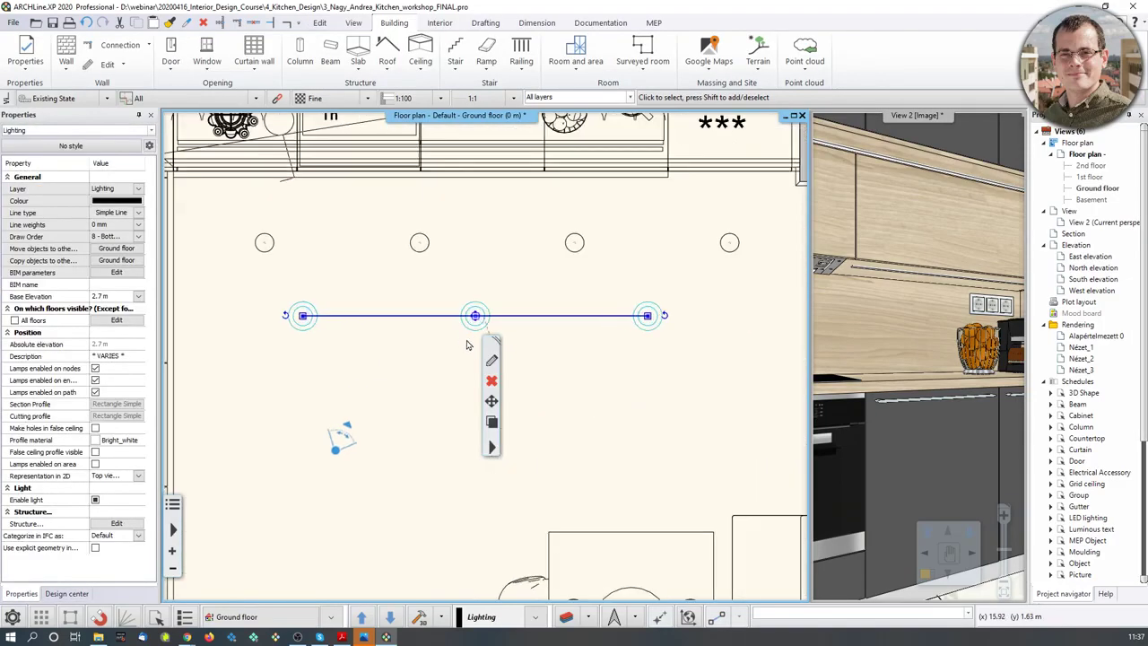
click(491, 401)
click(550, 120)
click(475, 314)
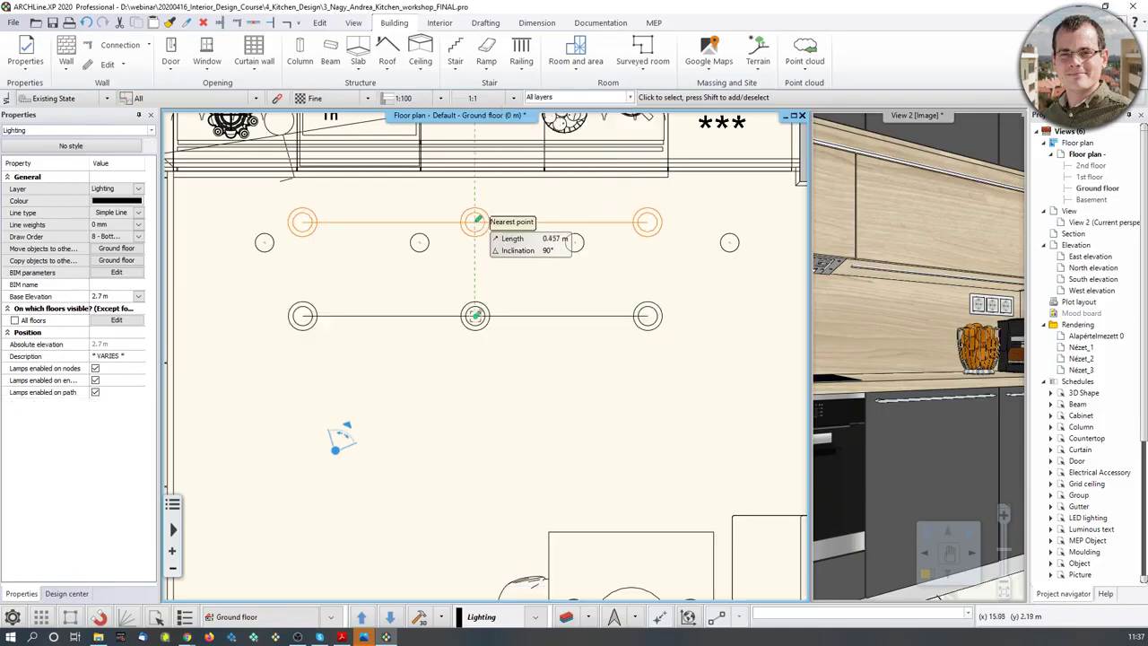
middle_drag(469, 221, 453, 384)
click(462, 276)
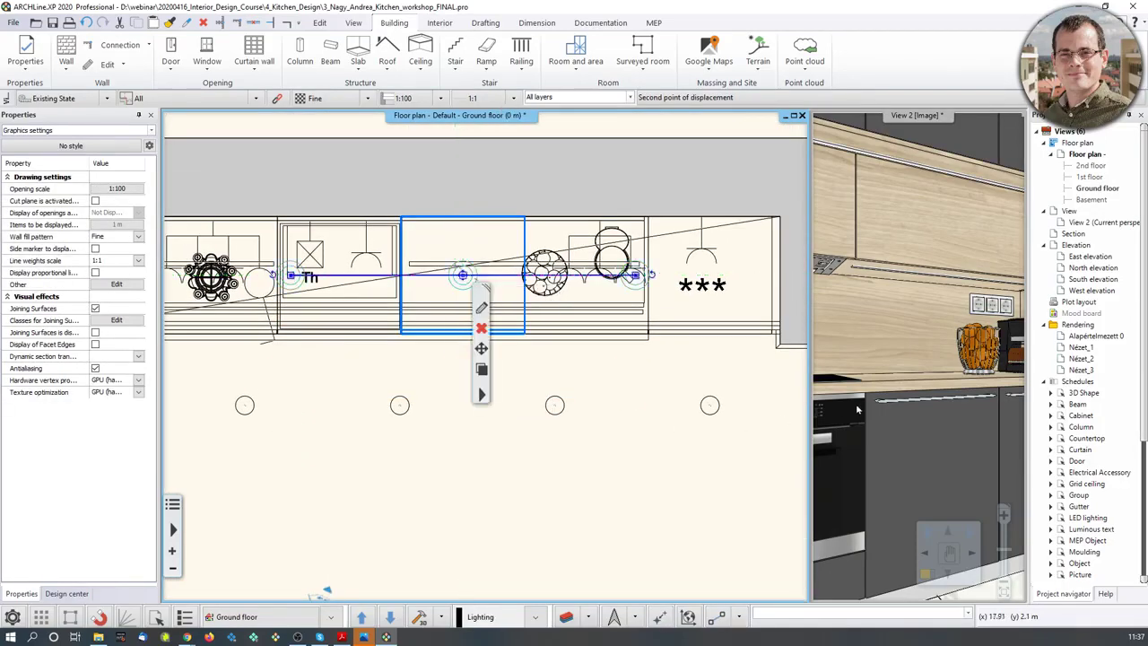
Set the spot lamp series' base elevation to 1.5 m
click(907, 417)
middle_drag(907, 417, 961, 342)
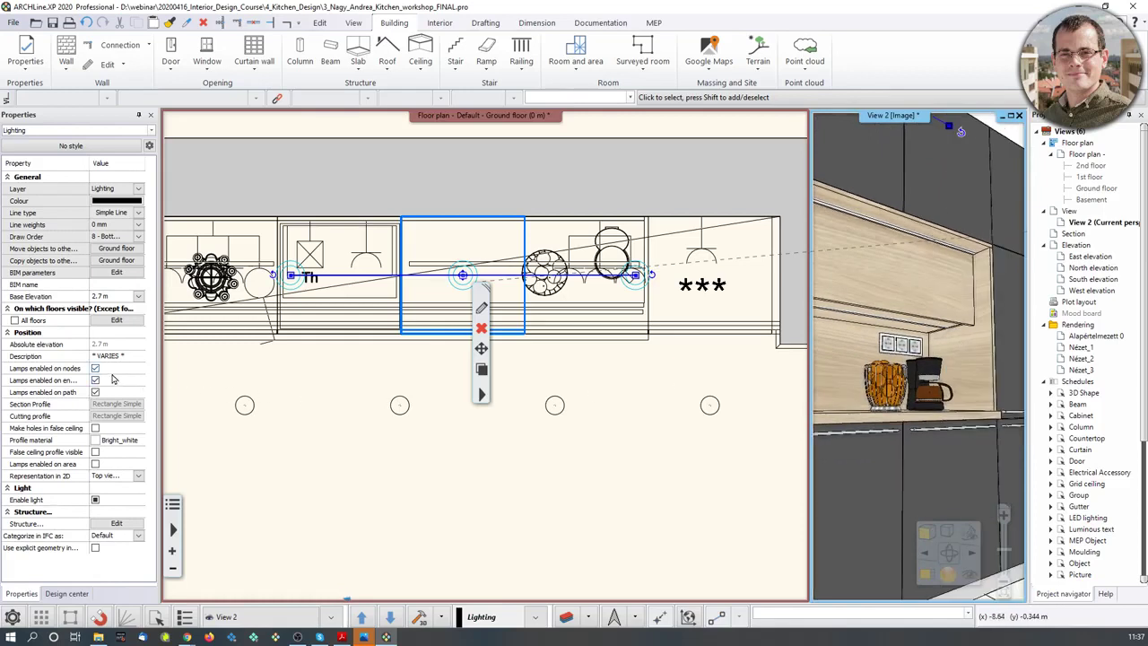
click(112, 296)
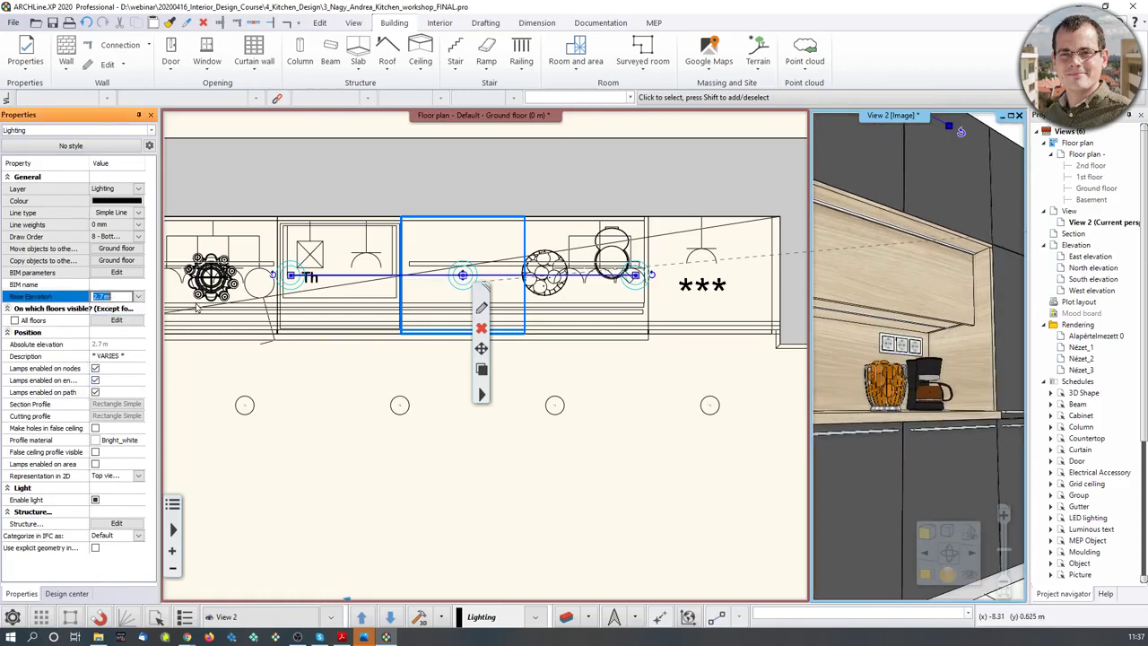
text(1.5)
key(Return)
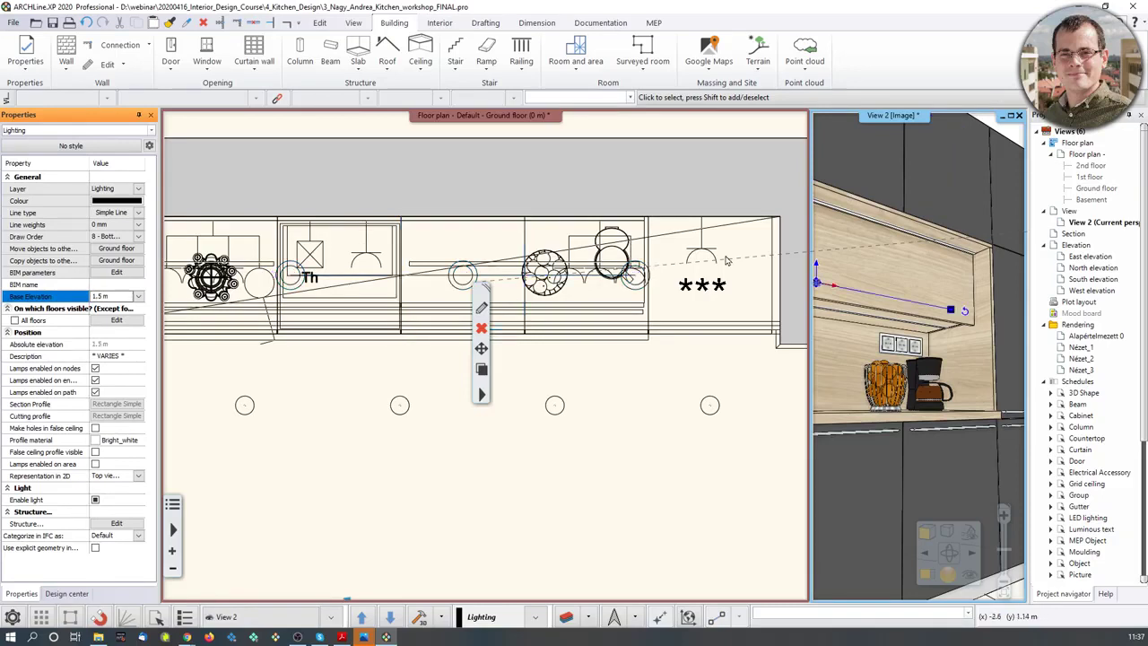
Move the spot lamp series vertically in the 3D view to the underside of the north wall cabinet
click(875, 263)
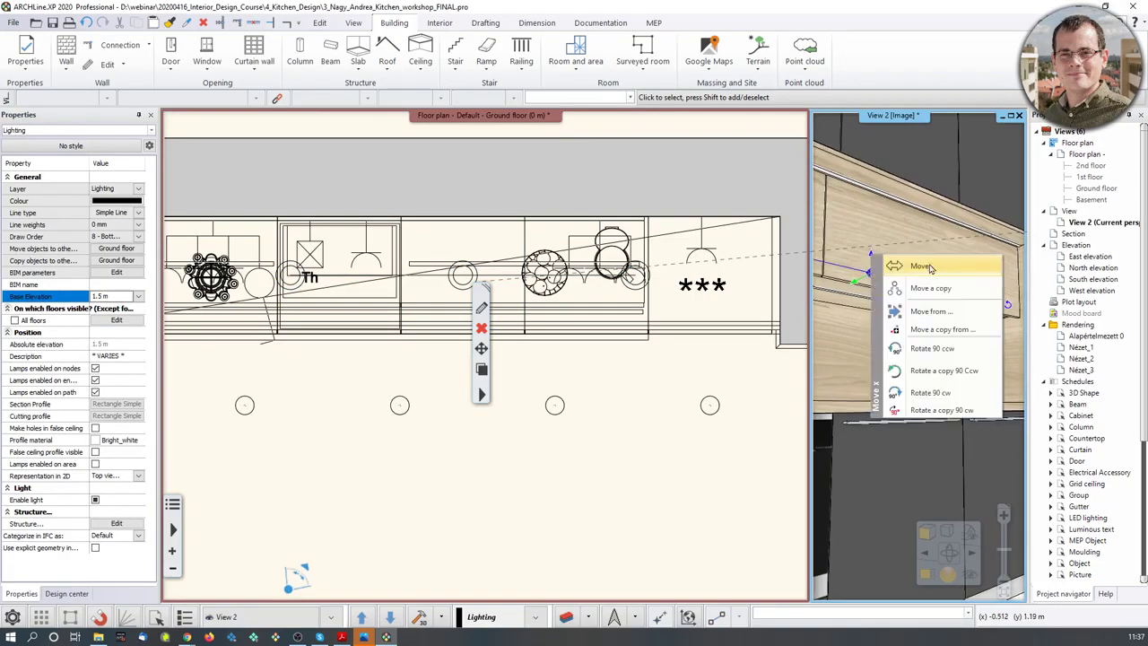
click(924, 266)
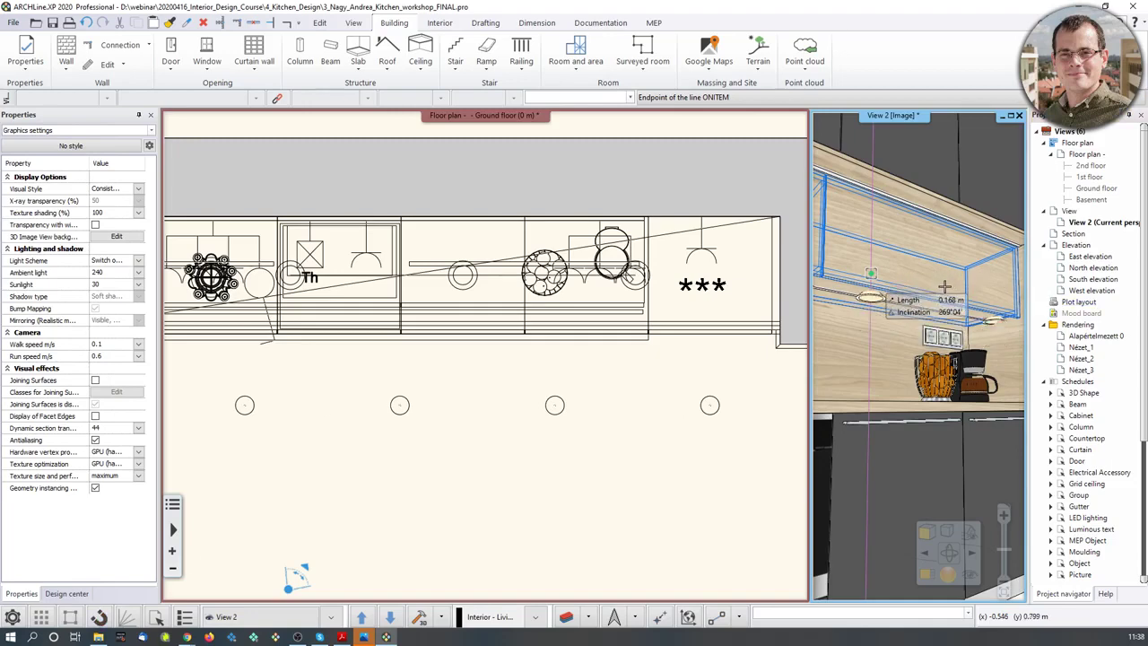
click(984, 324)
middle_drag(984, 323, 923, 377)
key(Escape)
scroll(923, 368, down, 3)
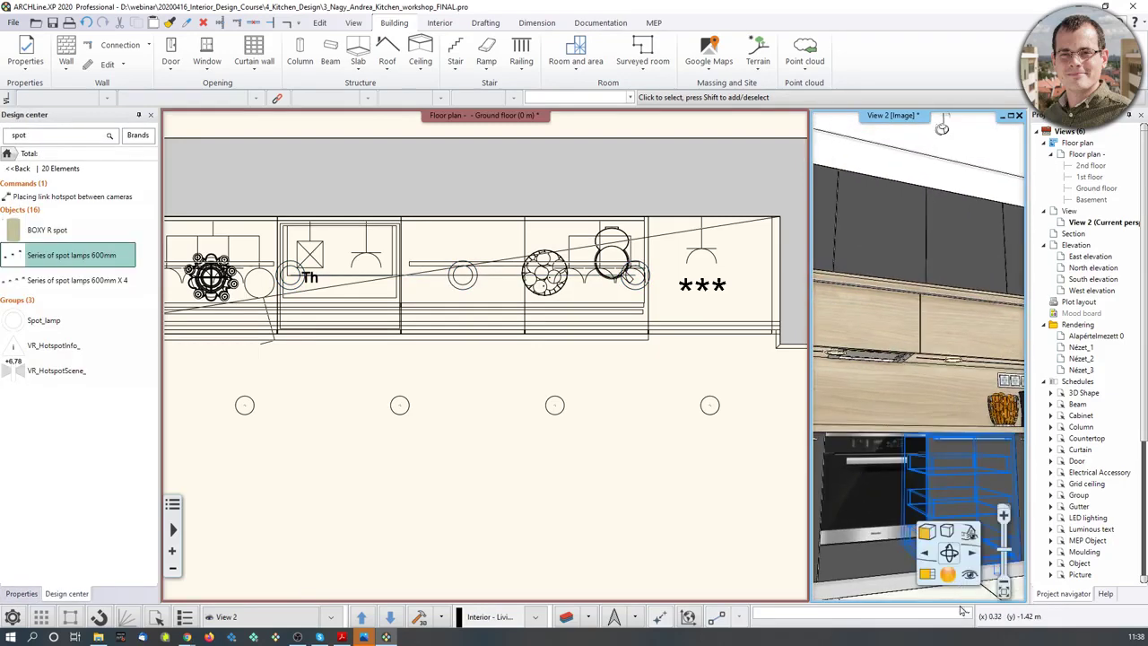
Turn the lights on in the 3D view, accept the visual mode change and inspect the lit worktop under the wall cabinet
click(944, 533)
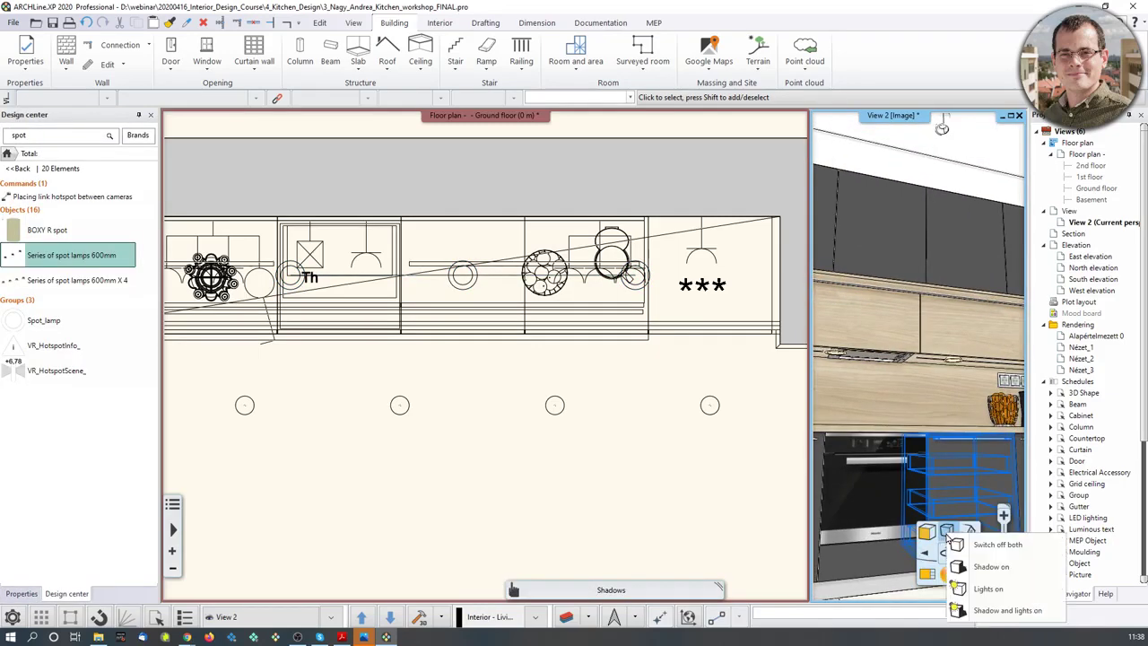
click(1012, 585)
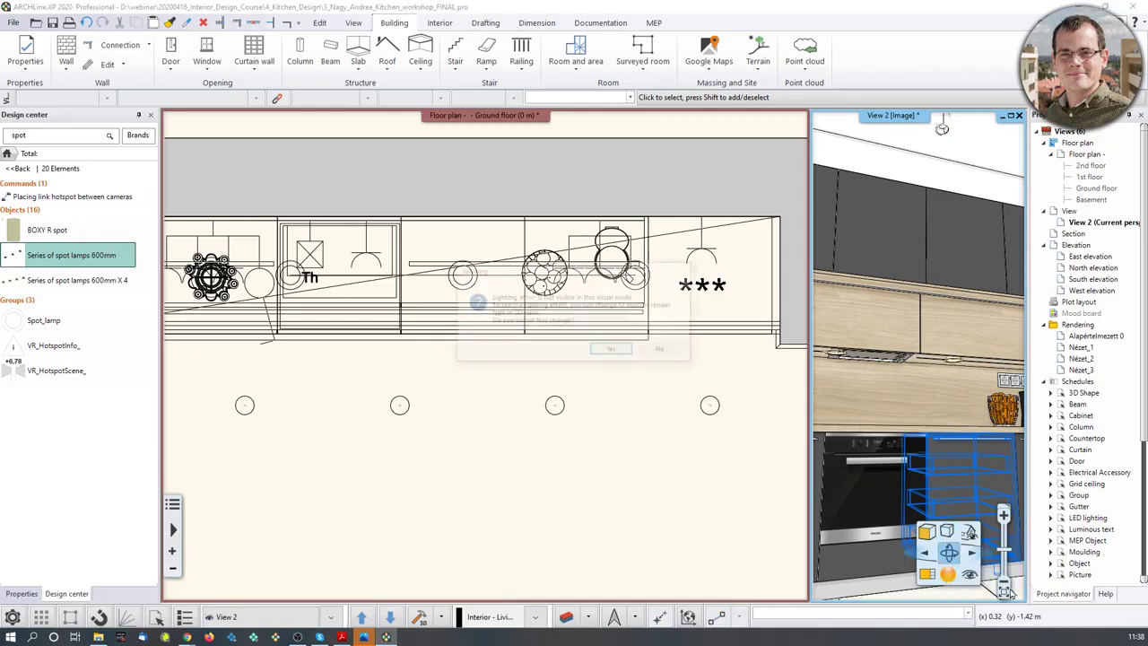
click(613, 350)
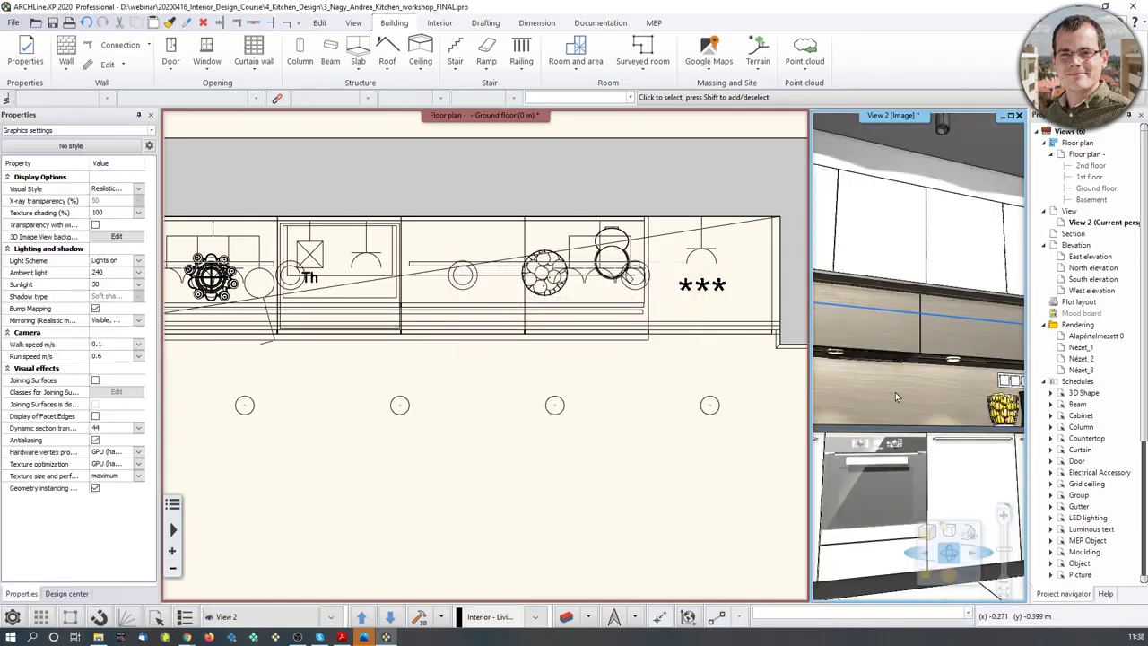
scroll(961, 403, up, 3)
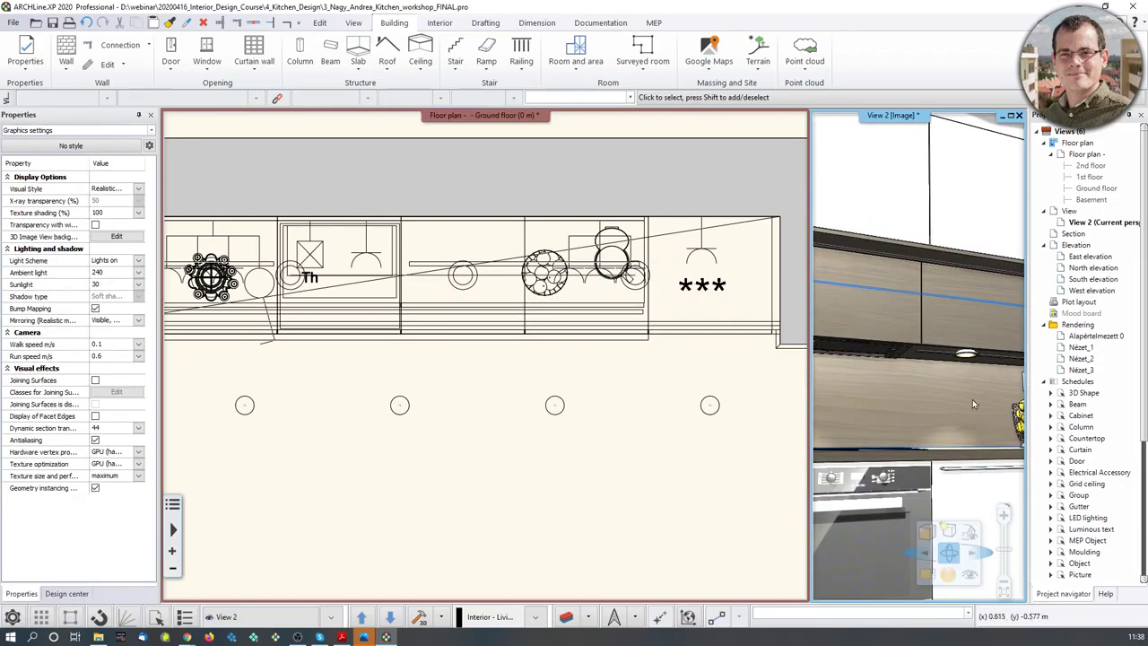
drag(972, 399, 934, 468)
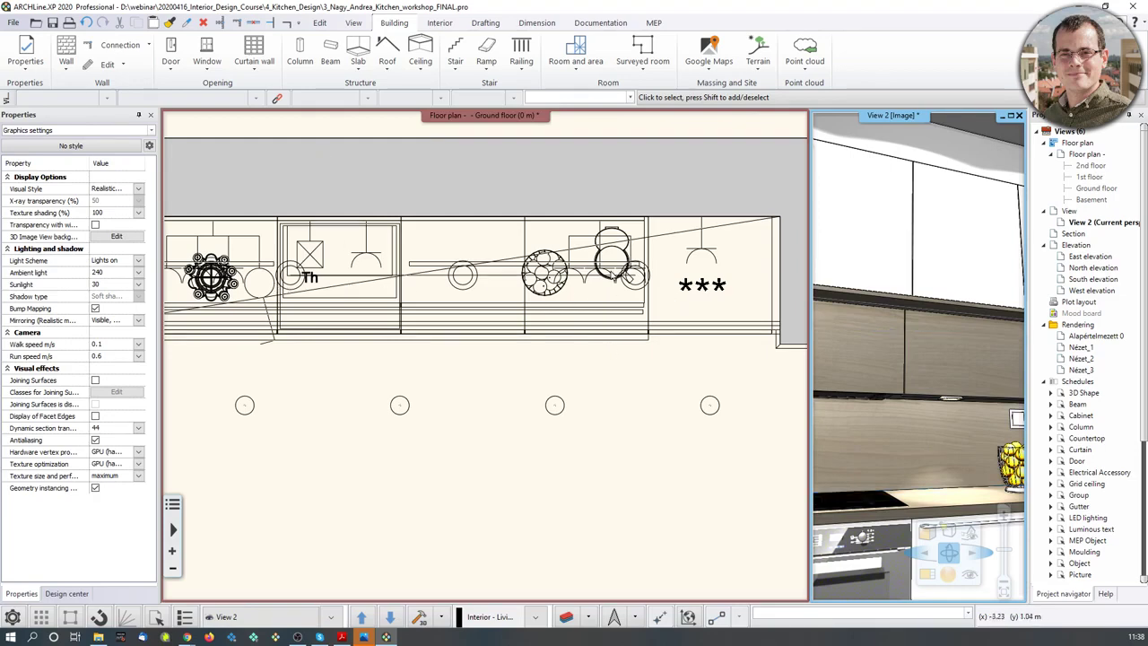
drag(963, 425, 961, 414)
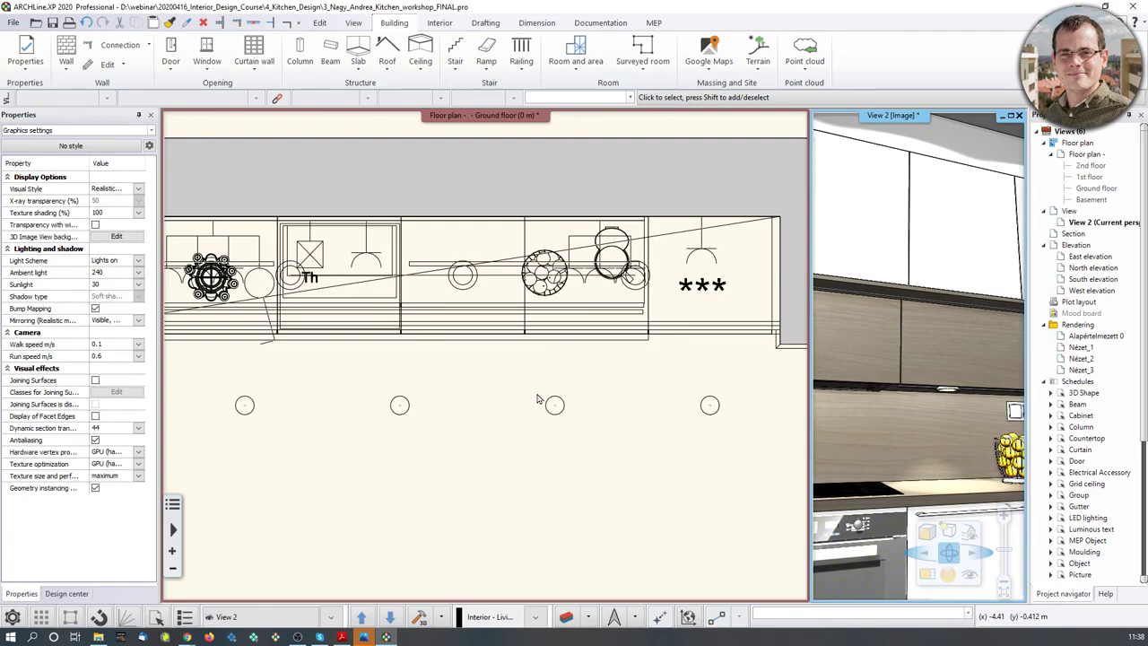
scroll(530, 377, down, 5)
middle_drag(435, 511, 496, 418)
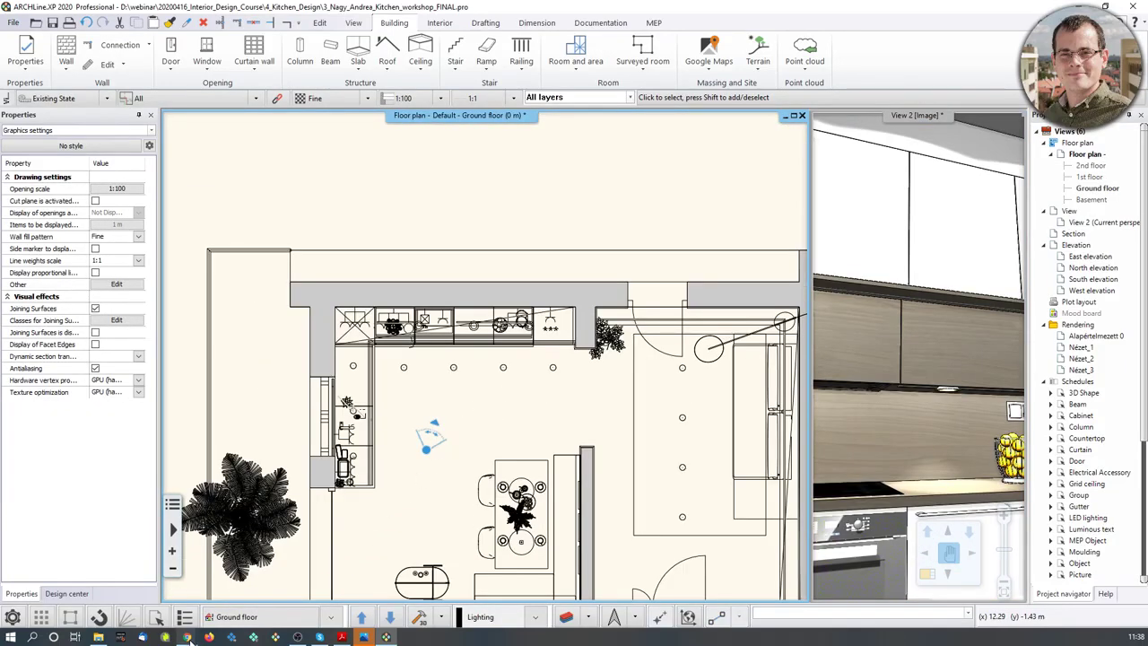
Switch to the ARCHLine.XP webinars page in the browser, load more entries and open the Suspended Ceilings webinar
mouse_move(187, 637)
click(274, 597)
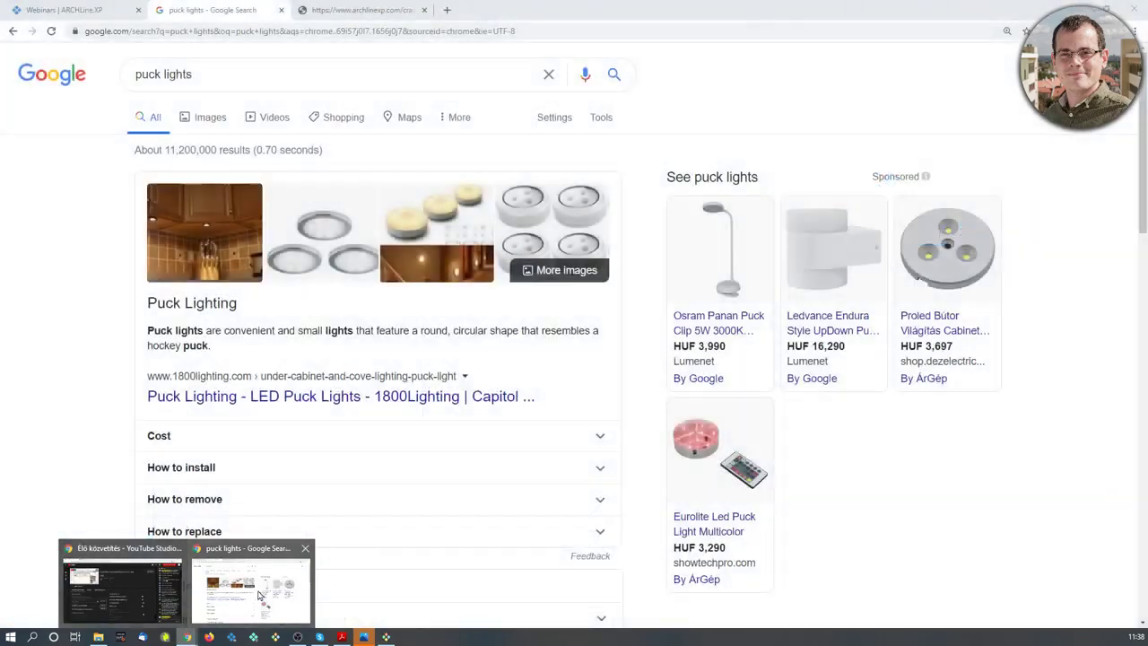
key(ctrl+1)
scroll(671, 356, down, 1)
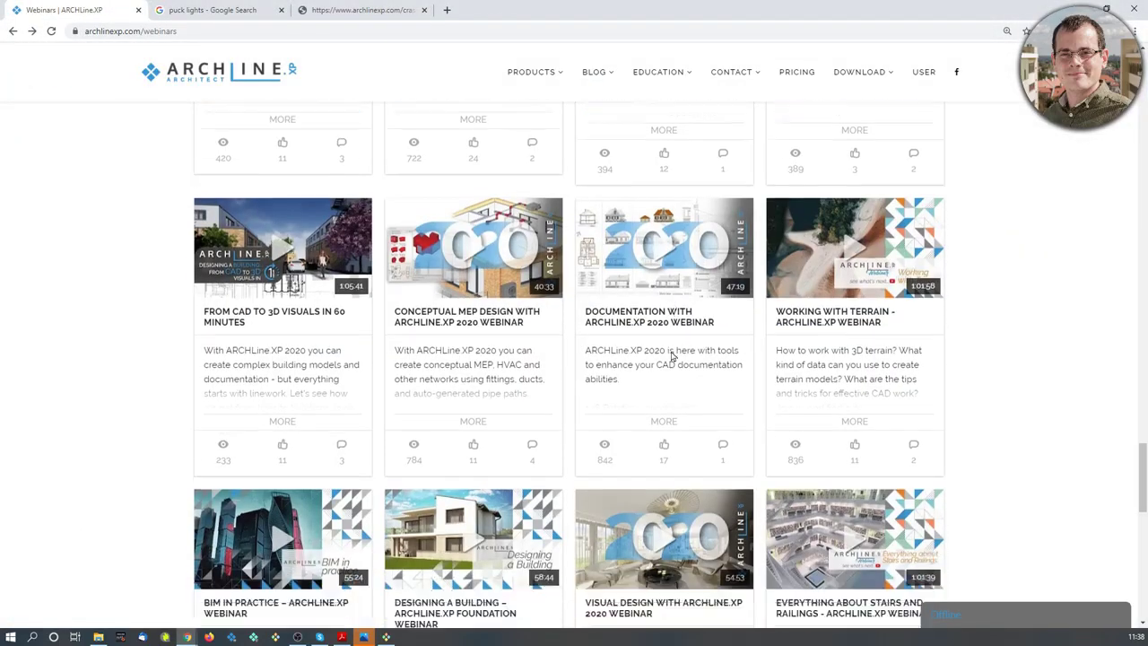
scroll(671, 356, down, 5)
scroll(853, 381, up, 2)
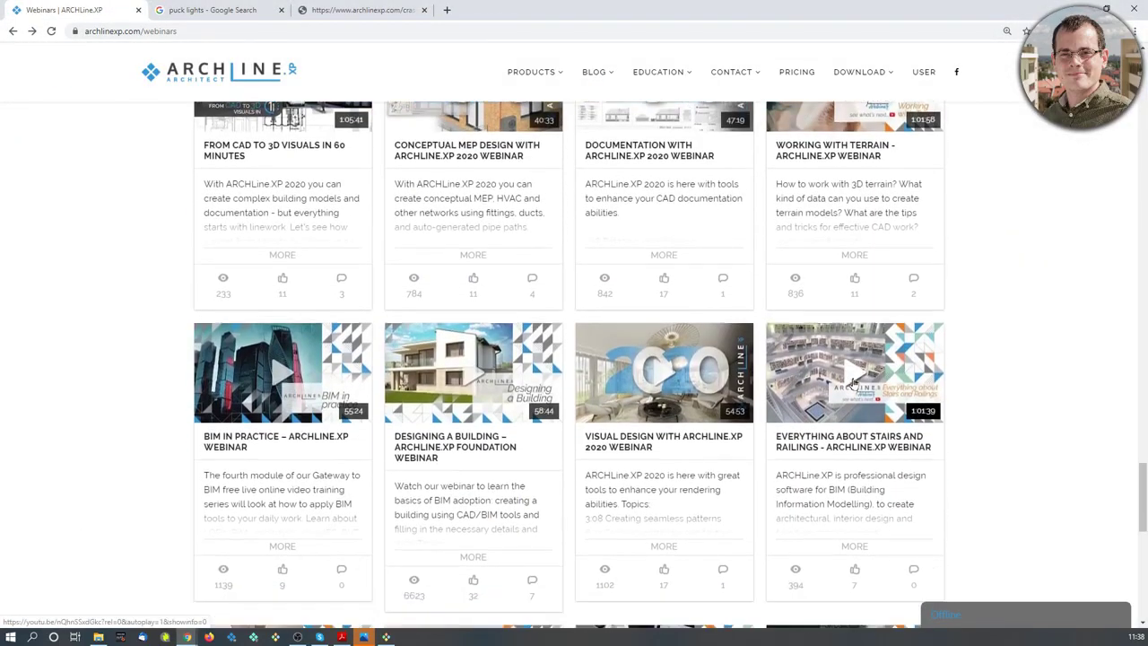
scroll(852, 381, down, 5)
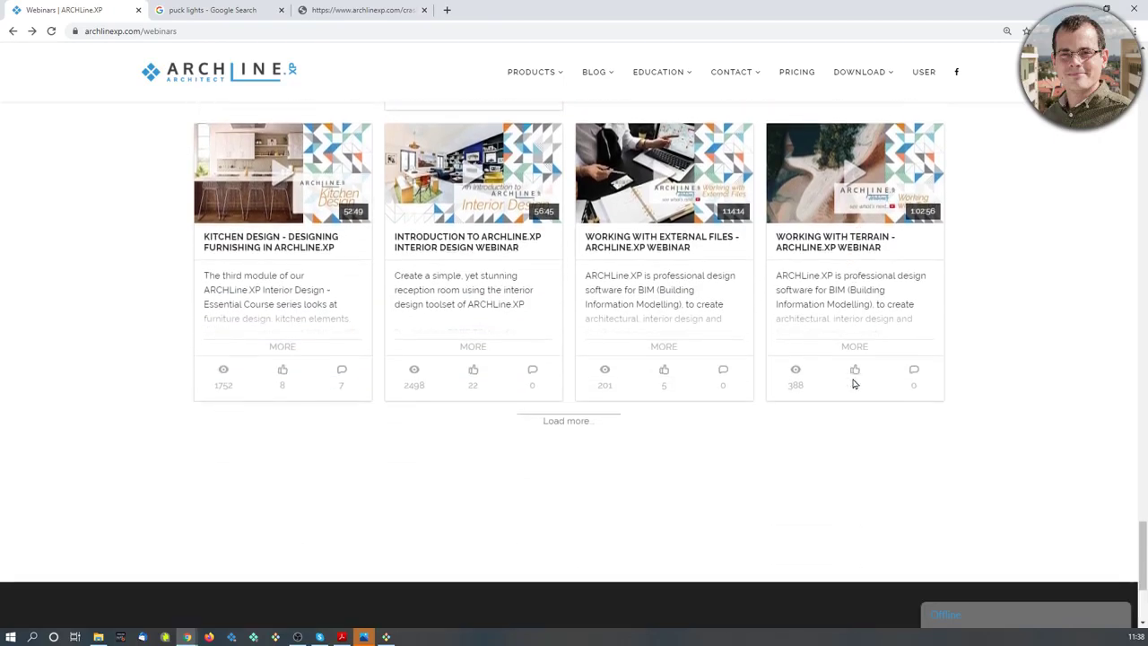
click(558, 422)
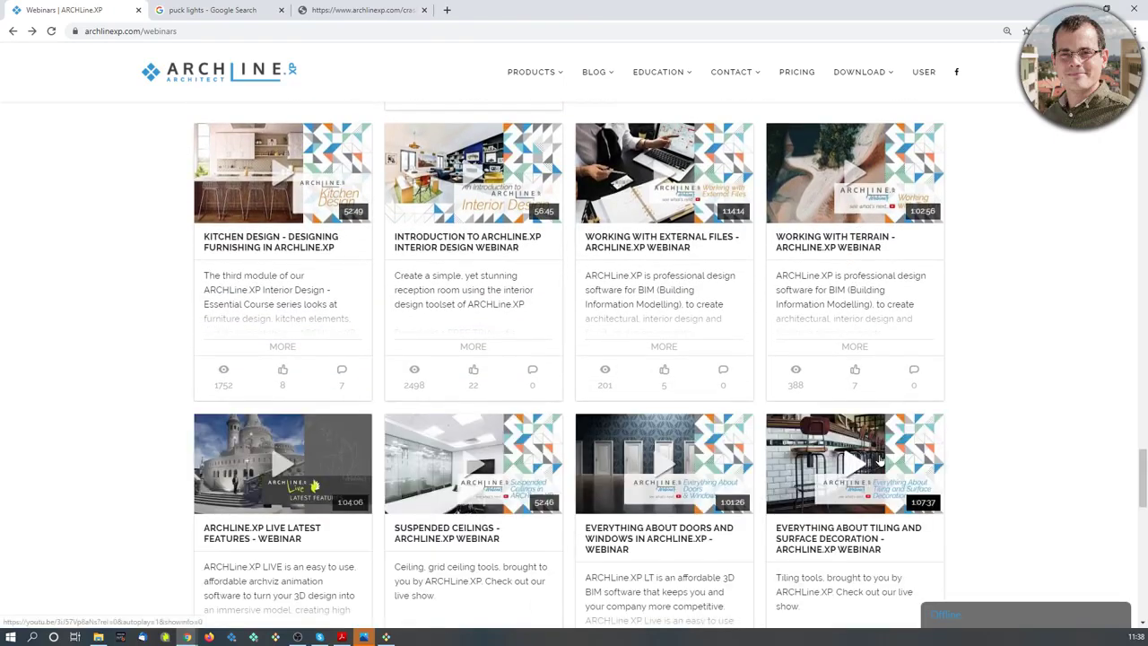
scroll(879, 460, down, 1)
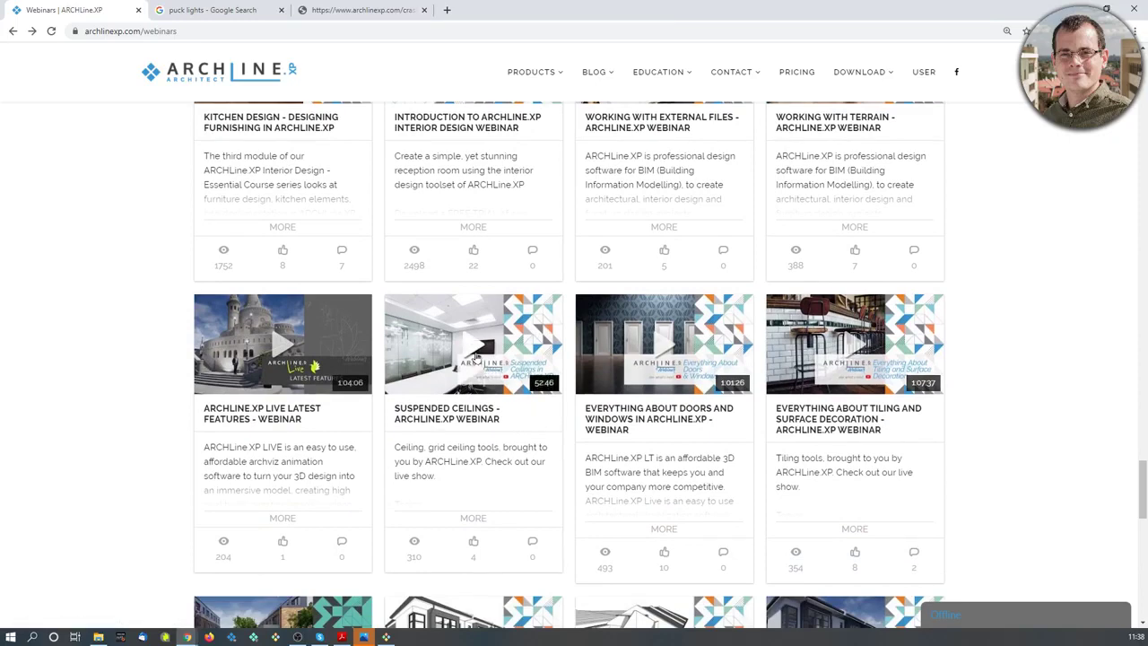
click(477, 356)
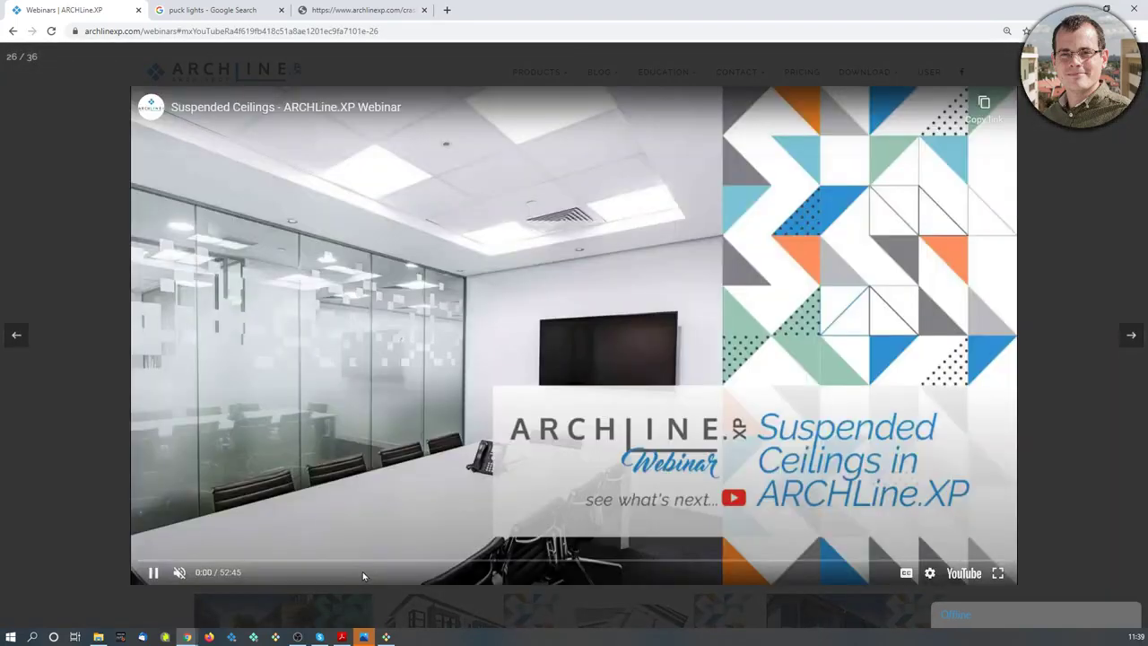
Skim the Suspended Ceilings webinar for its spot lamp and ceiling lighting sections, and close the video
click(358, 561)
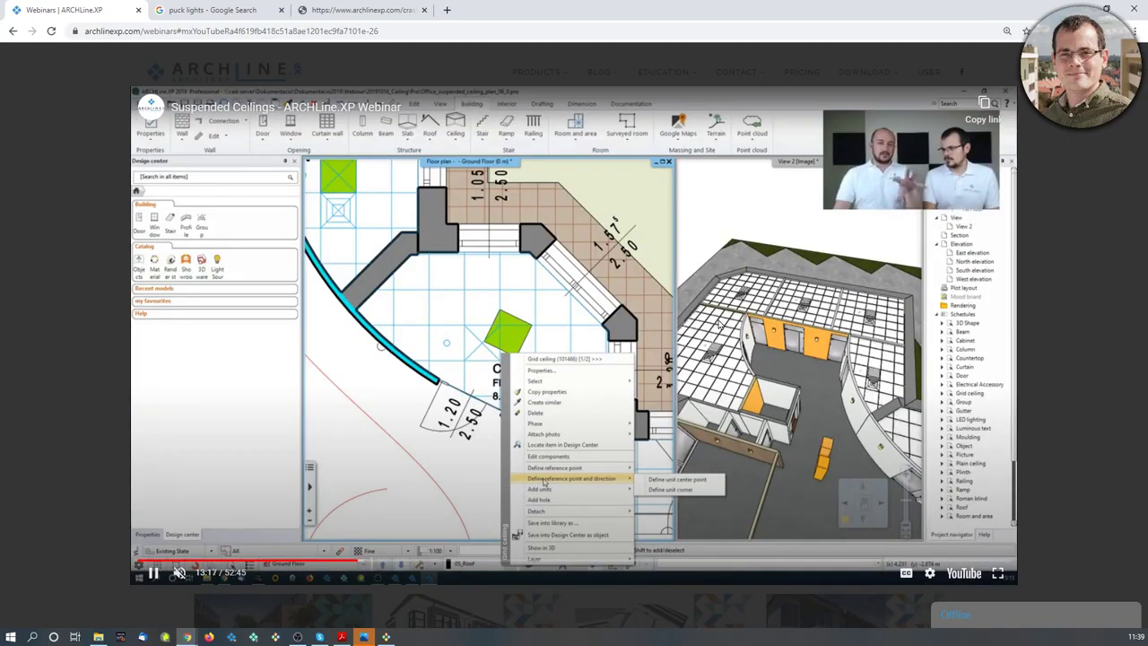
click(693, 561)
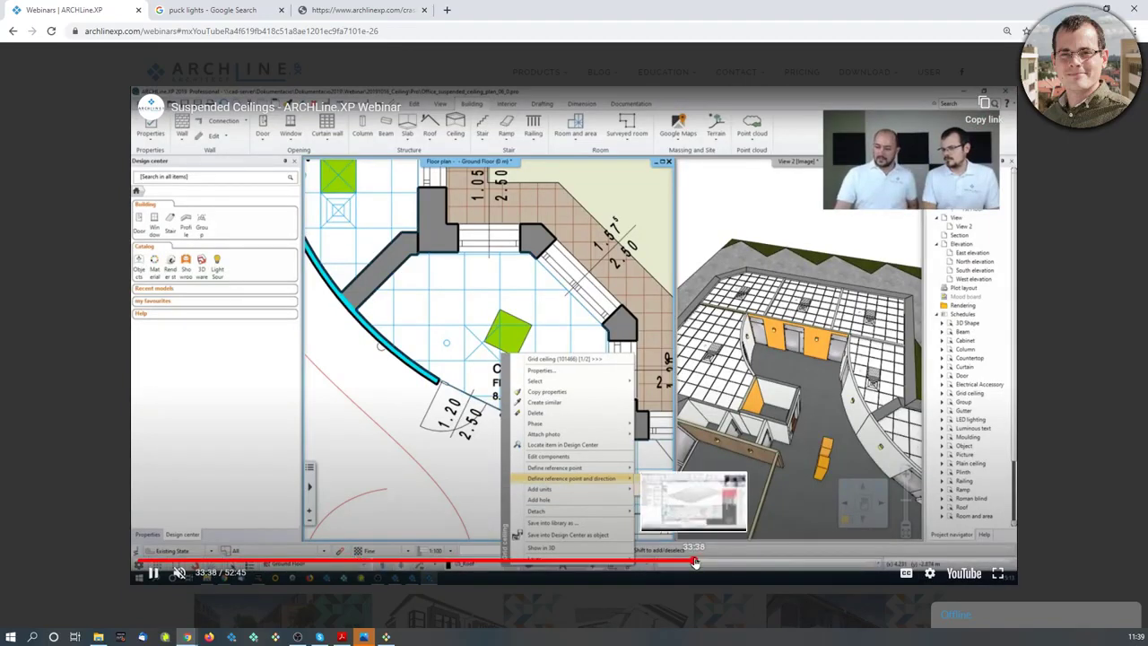
click(804, 563)
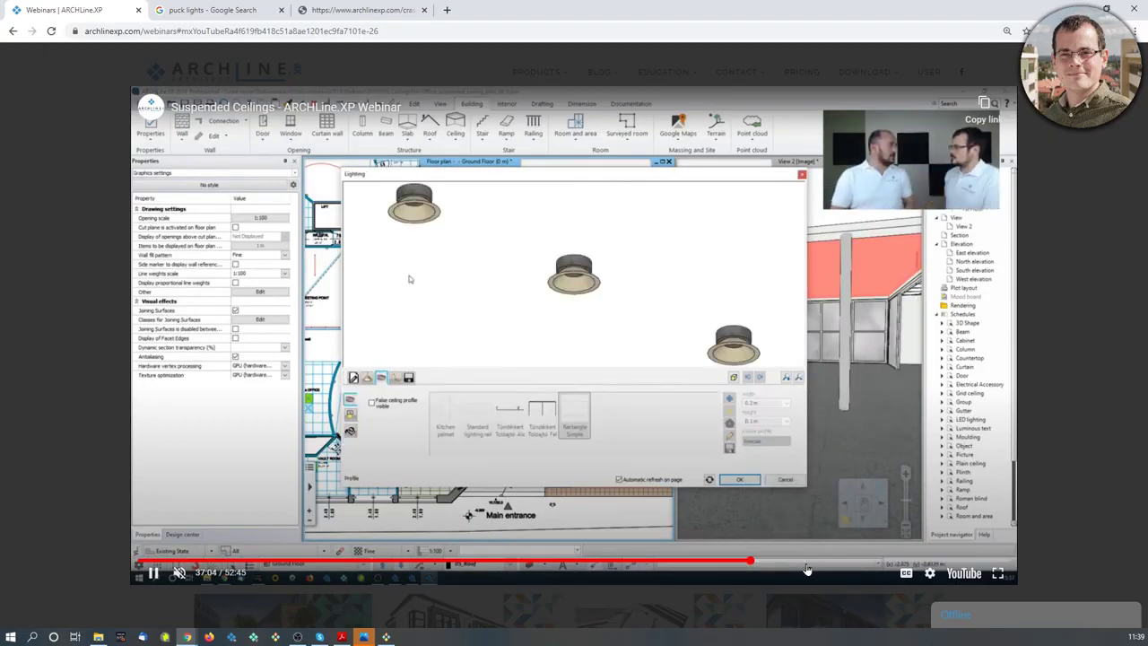
click(850, 563)
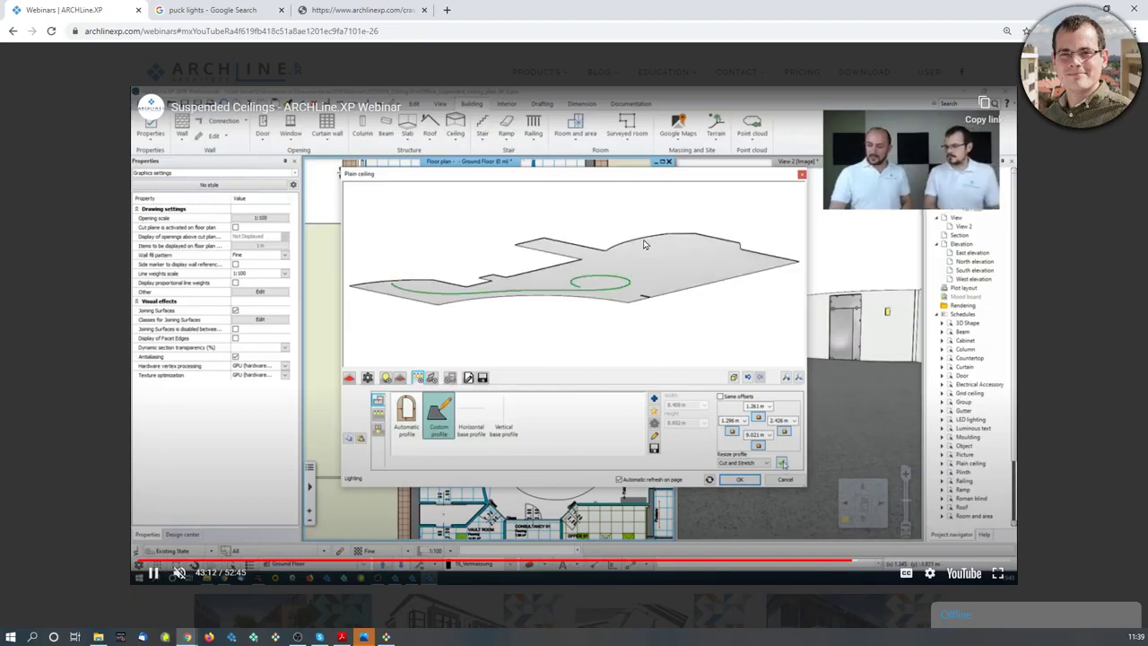
click(887, 562)
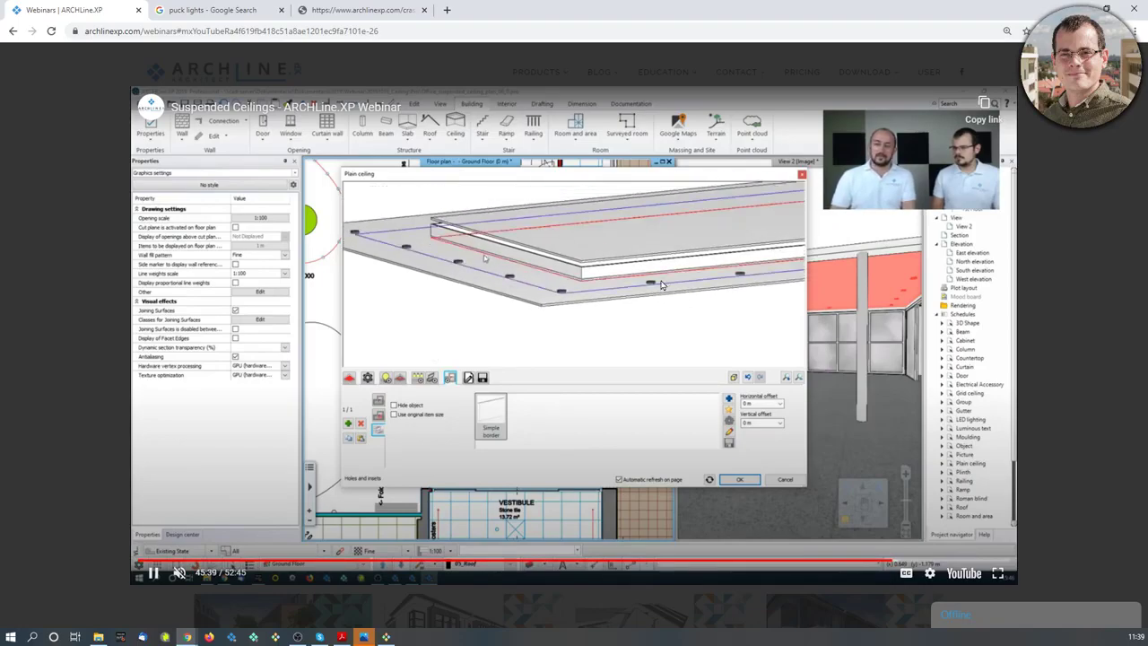
key(Escape)
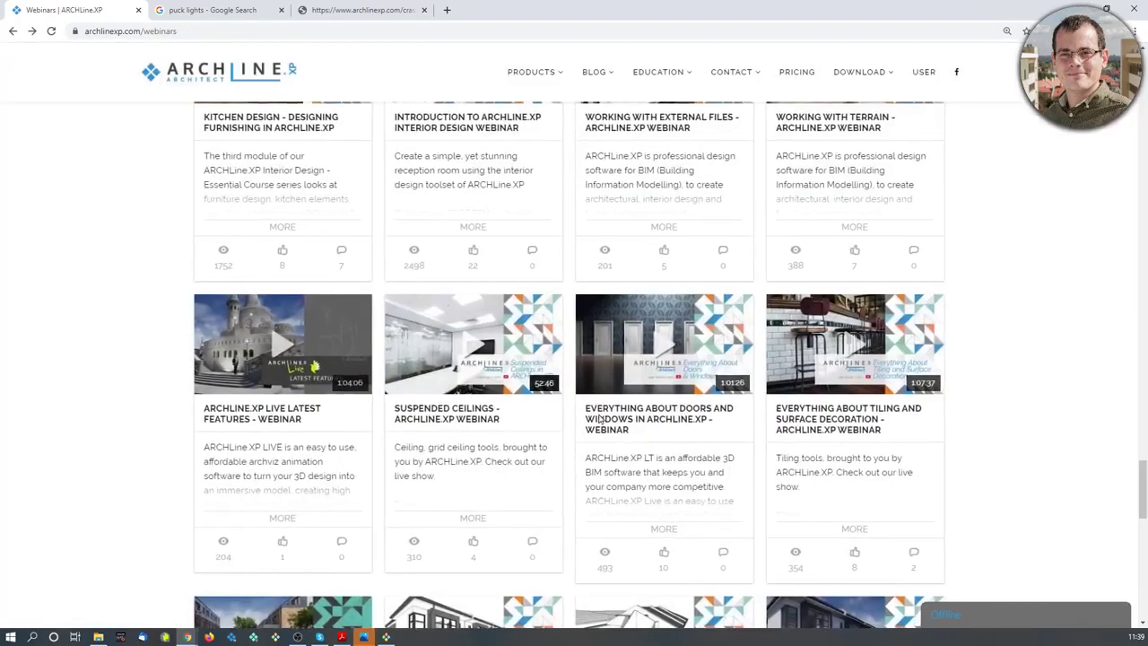